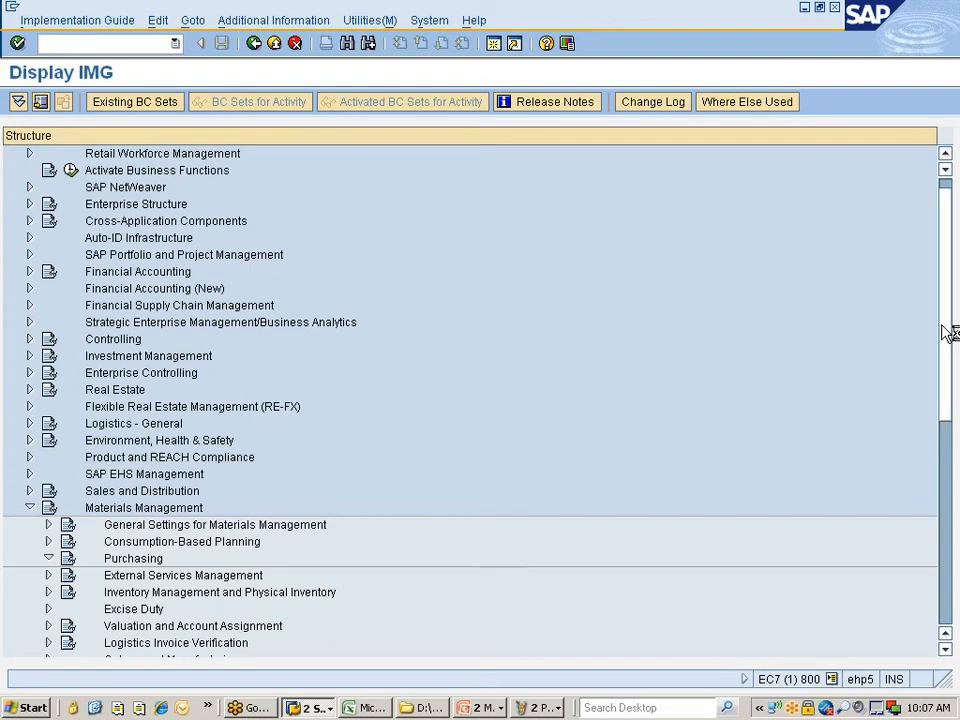
- Expand Purchasing > Messages > Output Control in the IMG tree
left_click(944, 52)
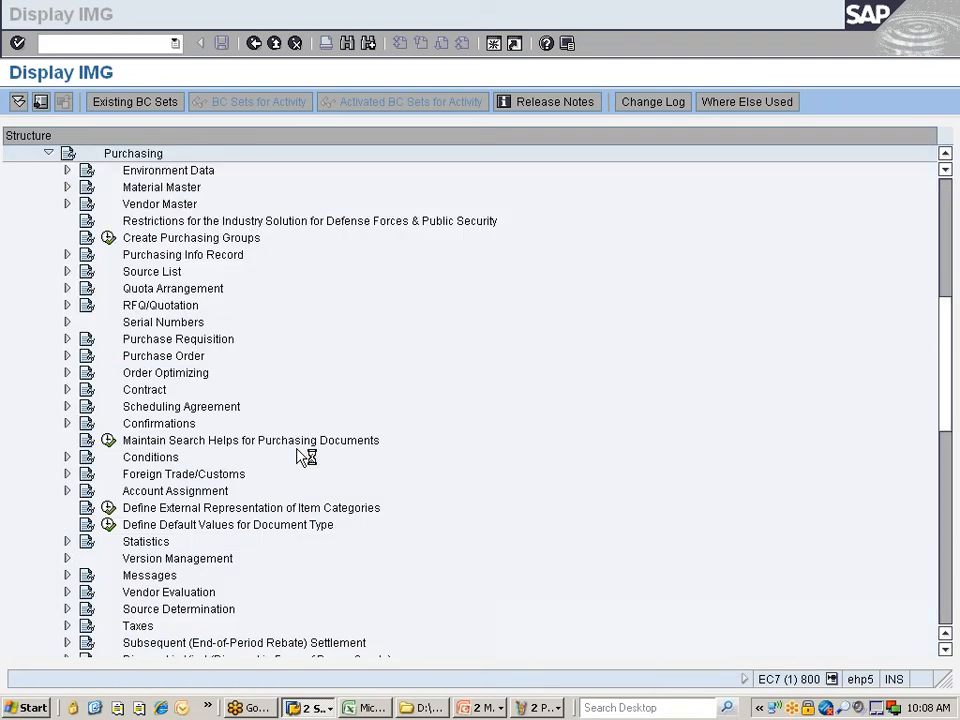
left_click(148, 576)
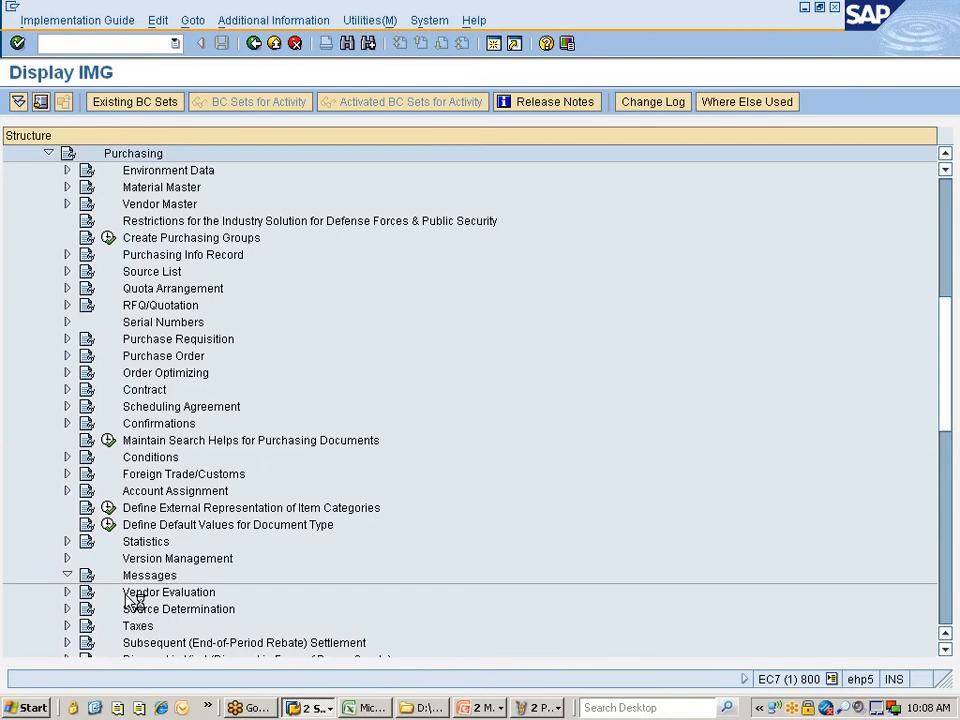
key("Down")
key("Down")
key("Down")
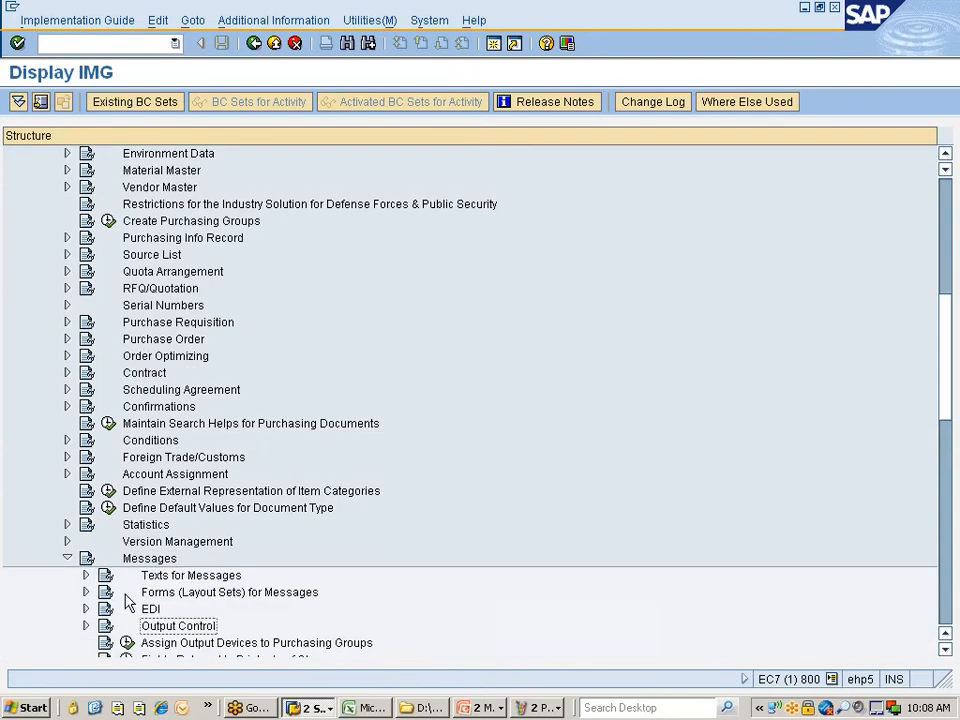
key("Right")
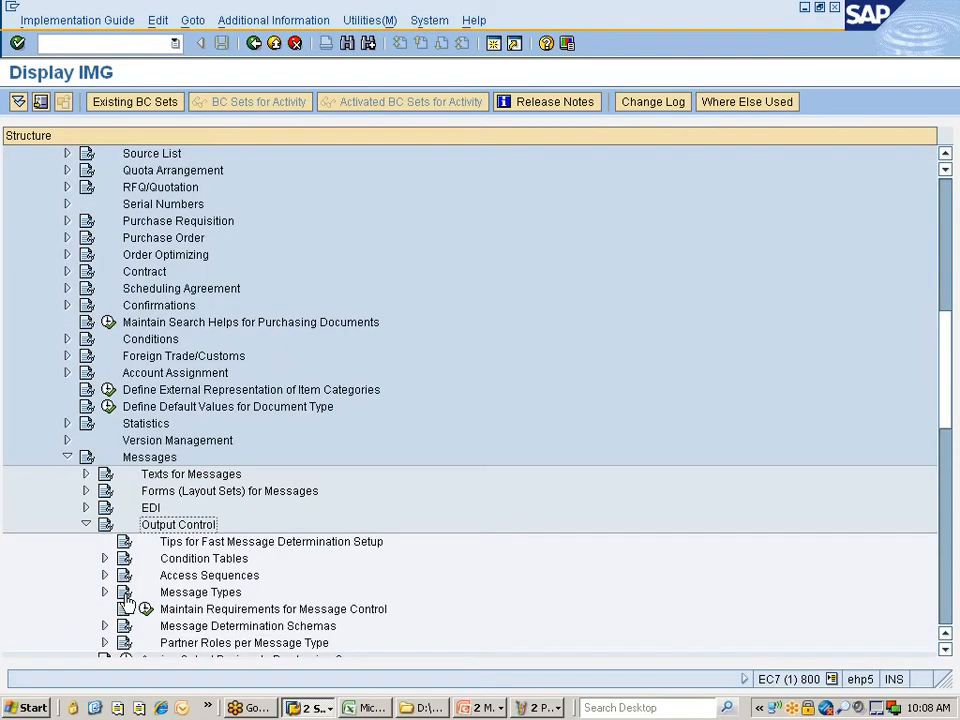
key("Down")
key("Down")
key("Down")
key("Down")
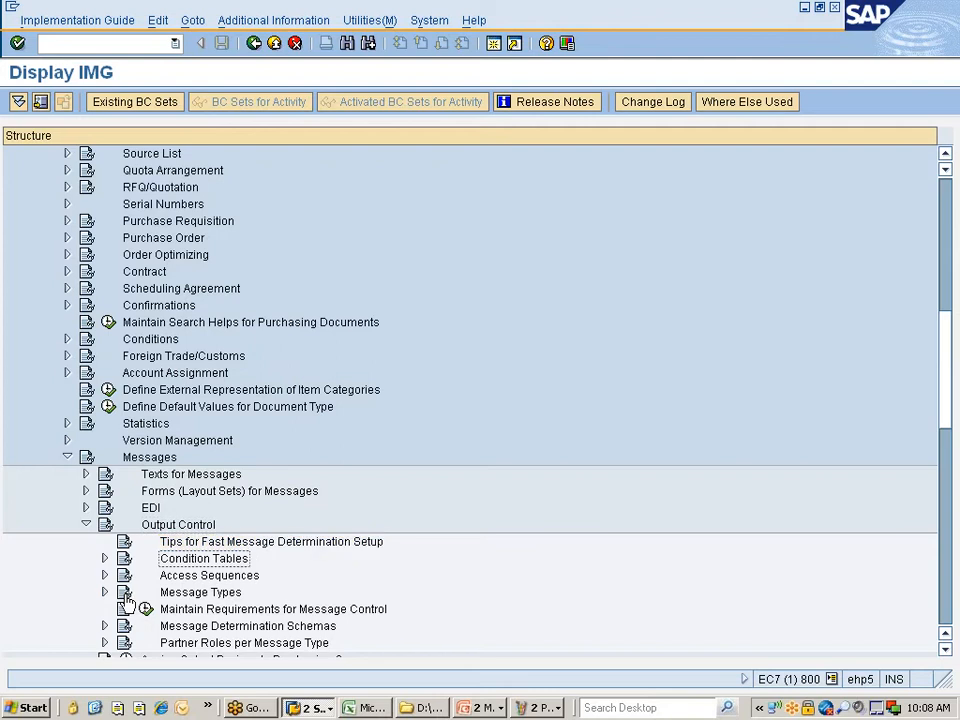
key("Down")
key("Down")
key("Down")
key("Down")
key("Down")
key("Up")
key("Up")
key("Up")
key("Up")
key("Up")
key("Up")
key("Up")
key("Up")
key("Down")
key("Down")
key("Down")
key("Down")
key("Down")
key("Up")
key("Up")
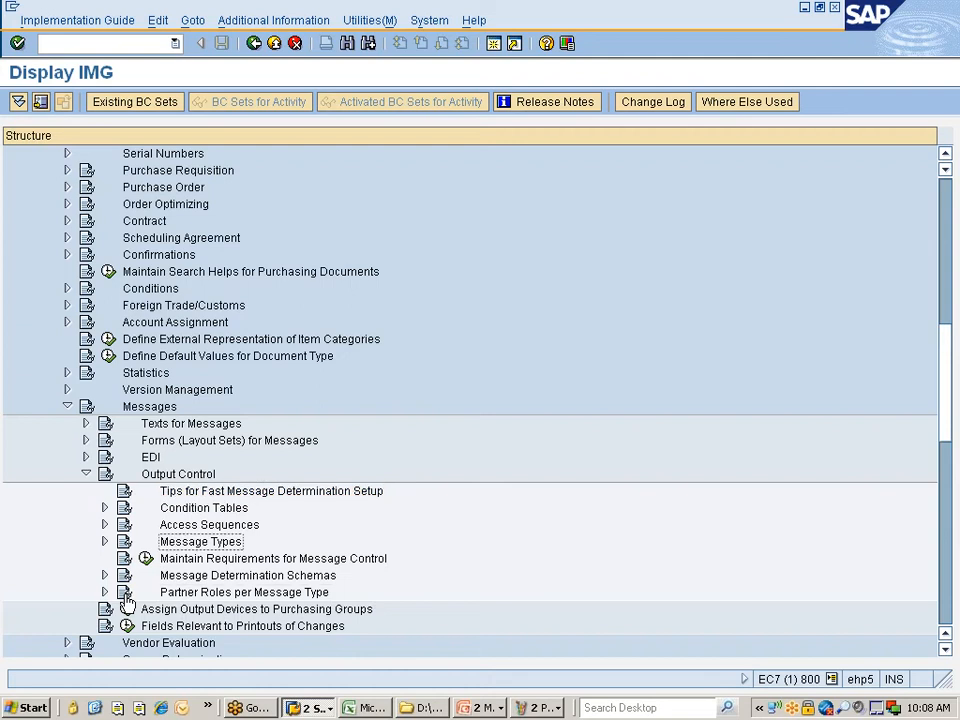
key("Up")
key("Up")
key("Up")
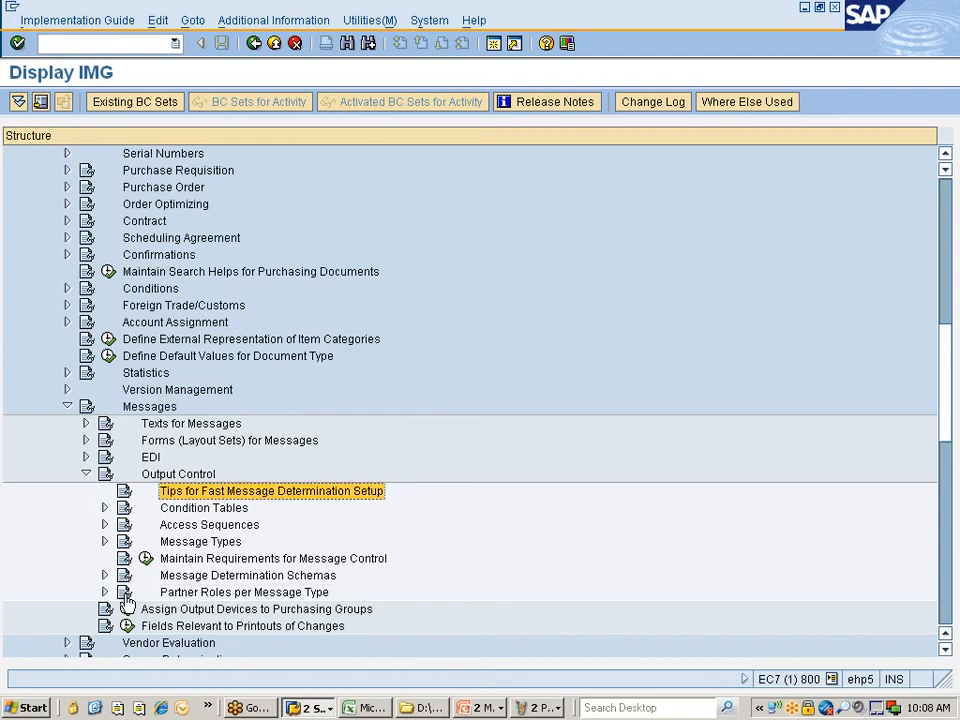
- Expand Message Determination Schemas and run Define Message Schema for Purchase Order
key("Down")
key("Down")
key("Down")
key("Down")
key("Down")
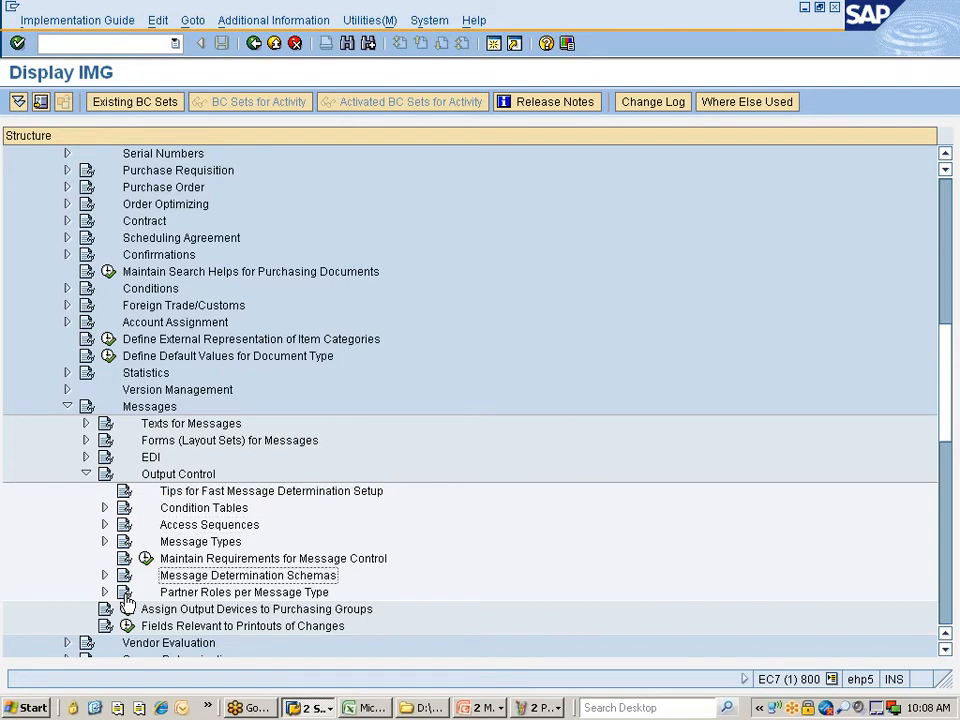
key("Right")
key("Down")
key("Down")
key("Up")
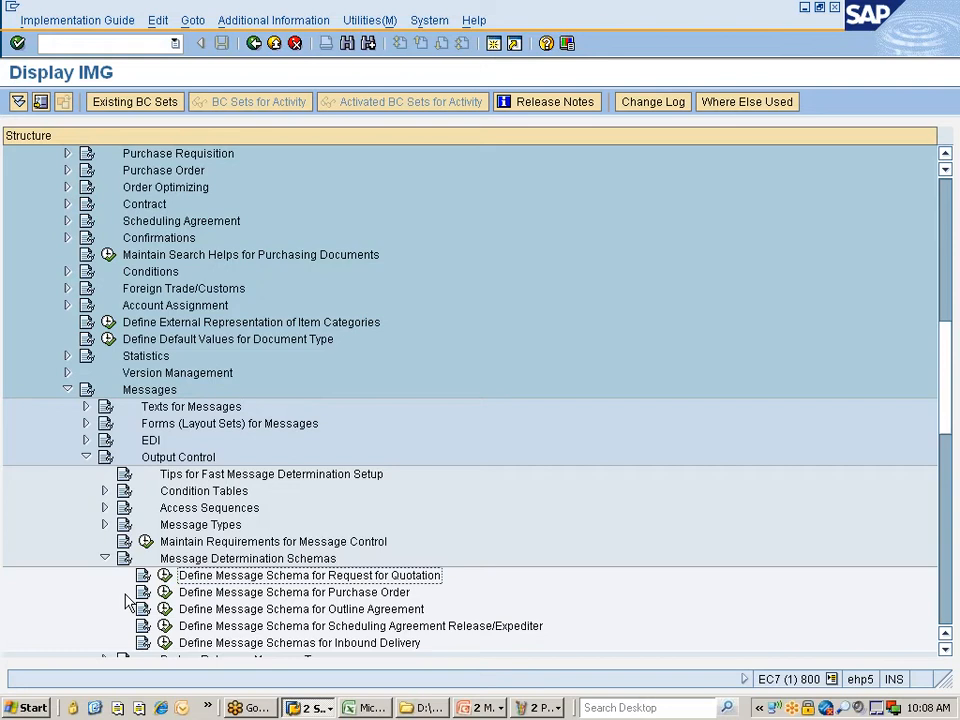
key("Down")
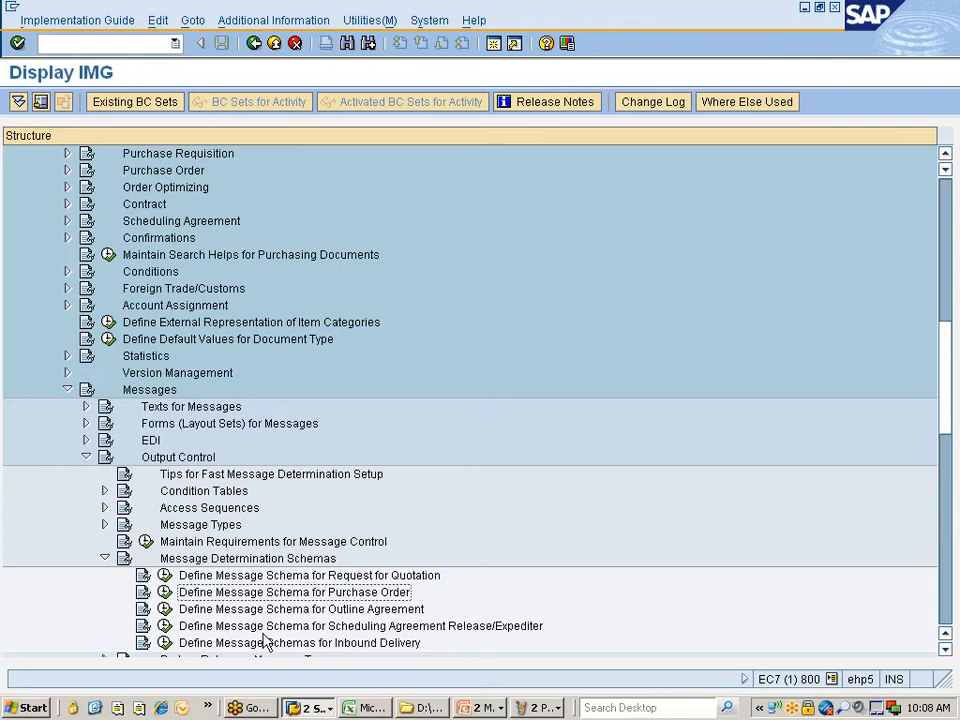
left_click(165, 592)
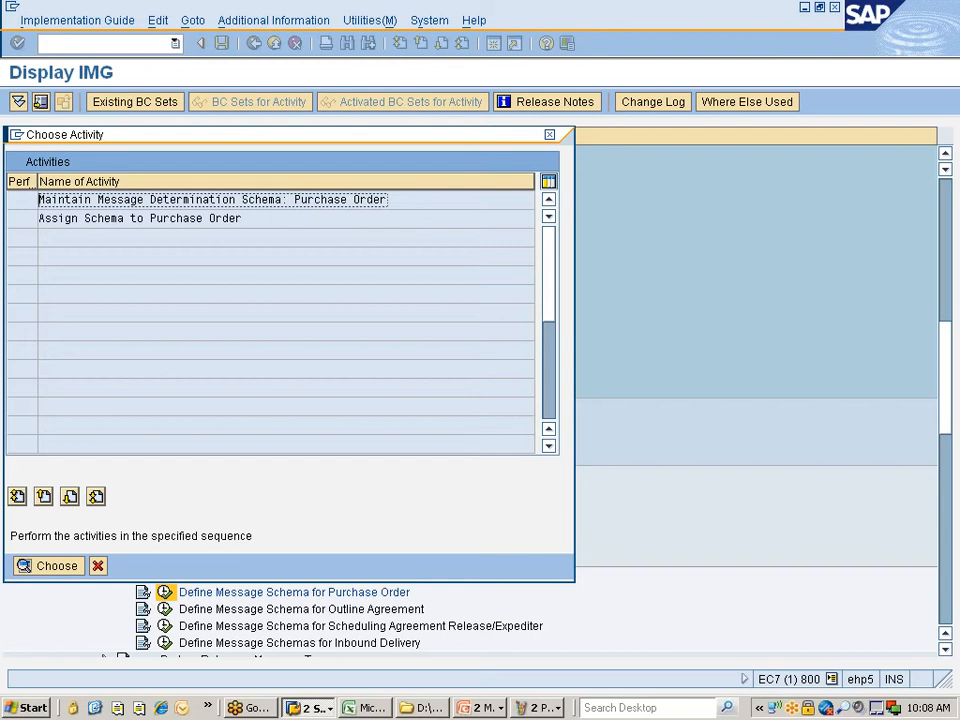
- Open the purchase order schema maintenance, widen the Procedure column, and select RMBEF1
double_click(337, 200)
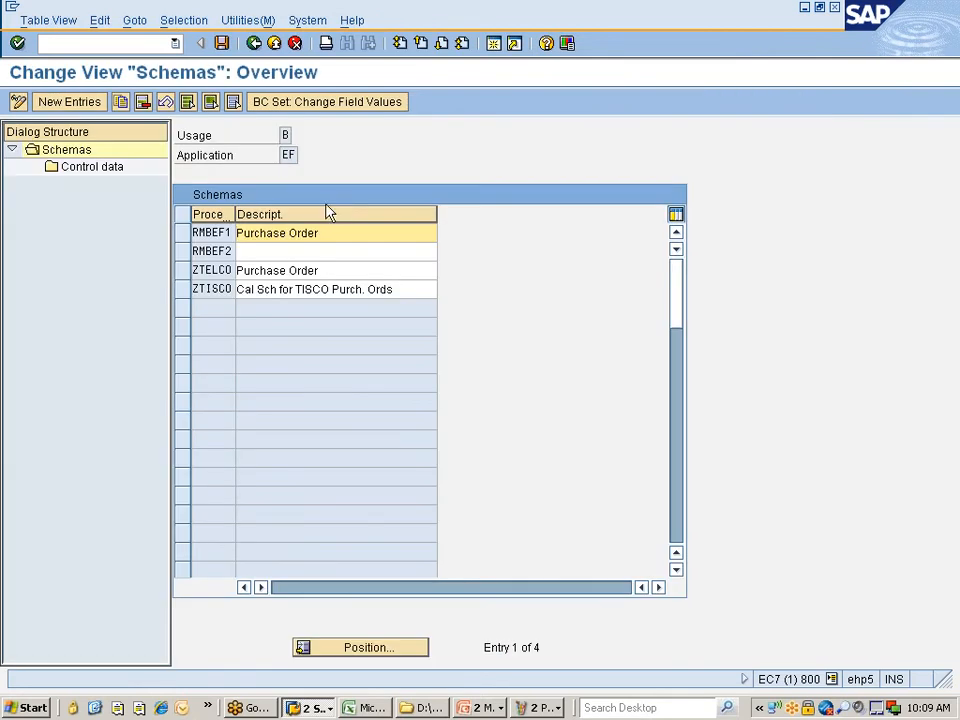
left_click_drag(235, 213, 268, 213)
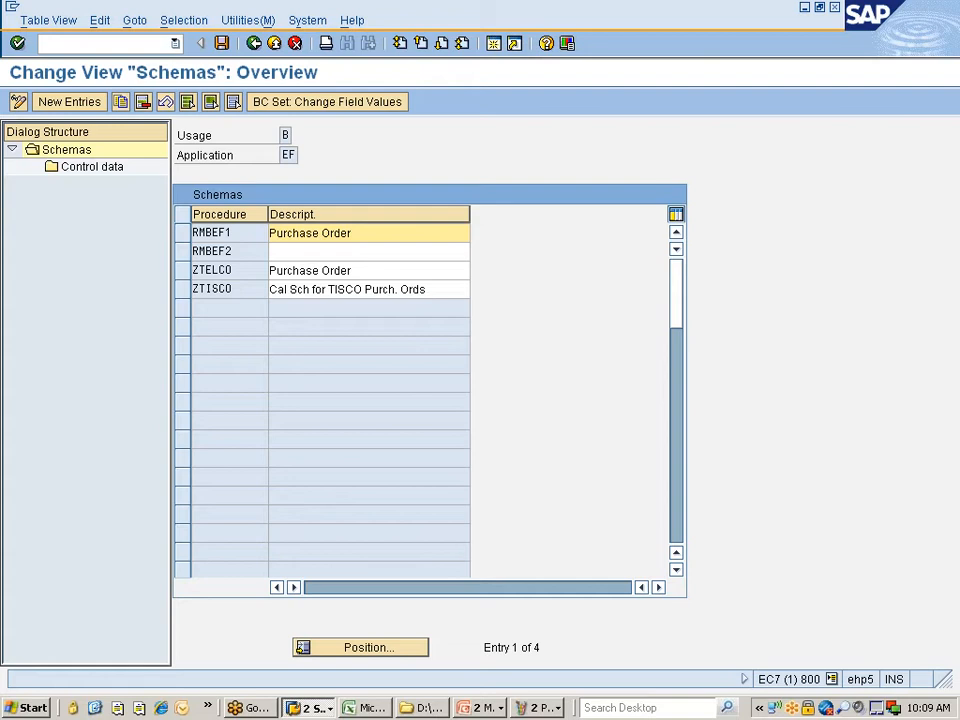
left_click(183, 233)
- Review RMBEF1's Control data, then return and reselect the RMBEF1 row
double_click(83, 178)
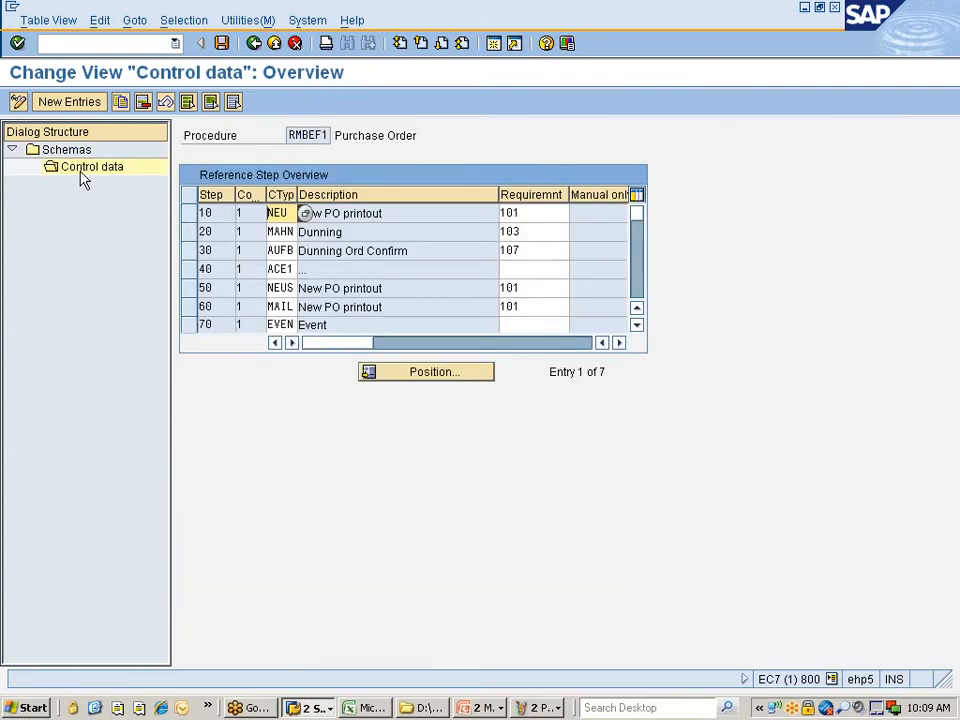
left_click(254, 44)
left_click(222, 232)
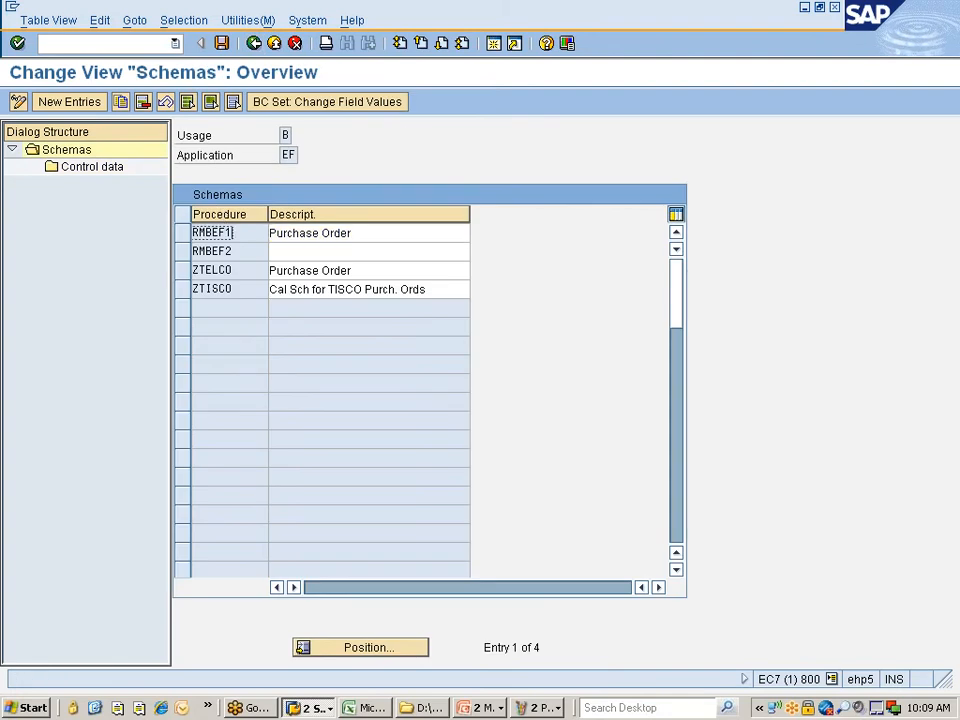
left_click(182, 238)
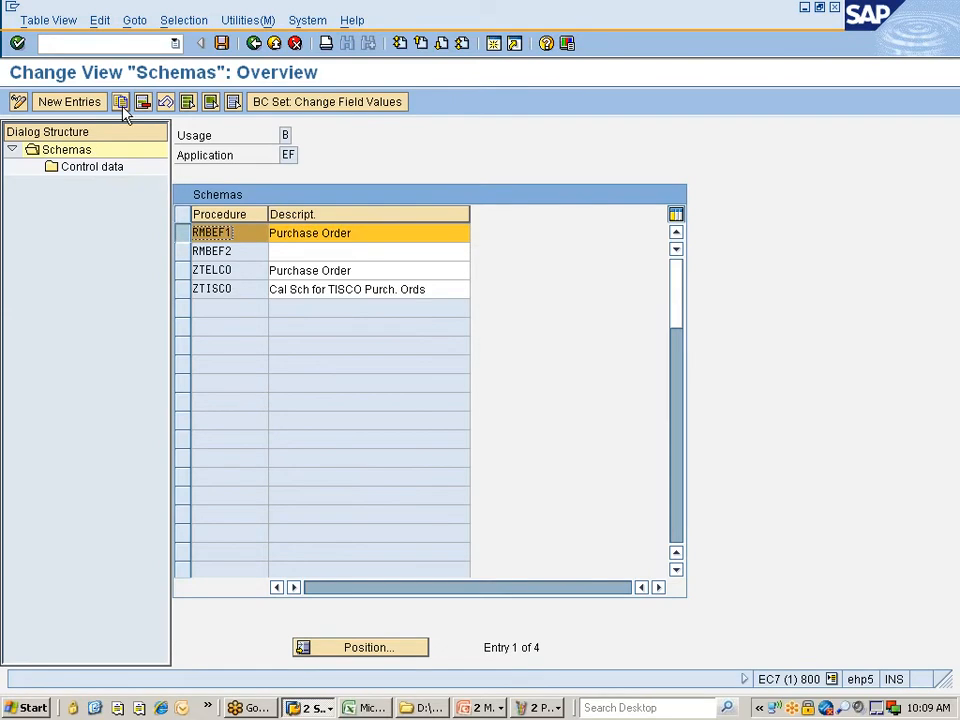
- Start a copy of RMBEF1 with new procedure name ZNIS00
left_click(121, 103)
double_click(195, 236)
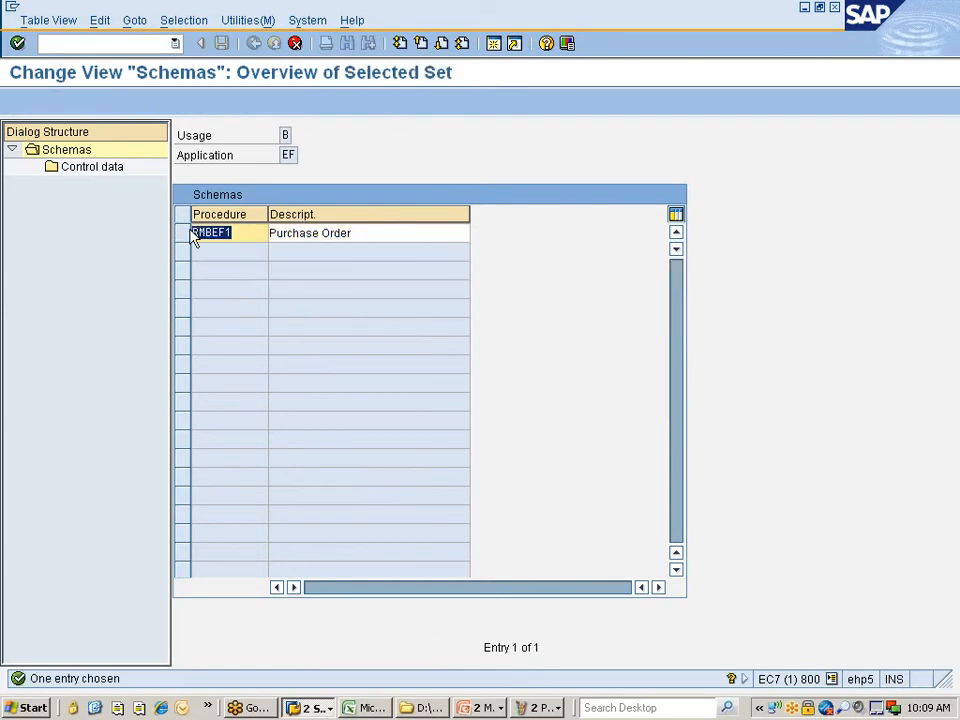
type("ZNIS")
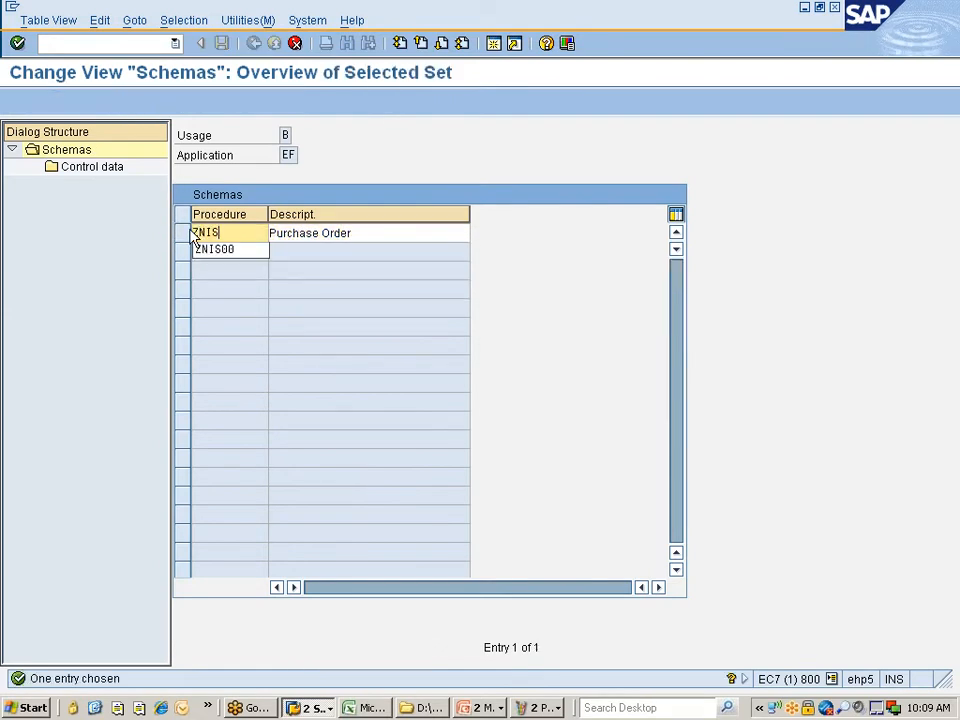
key("Down")
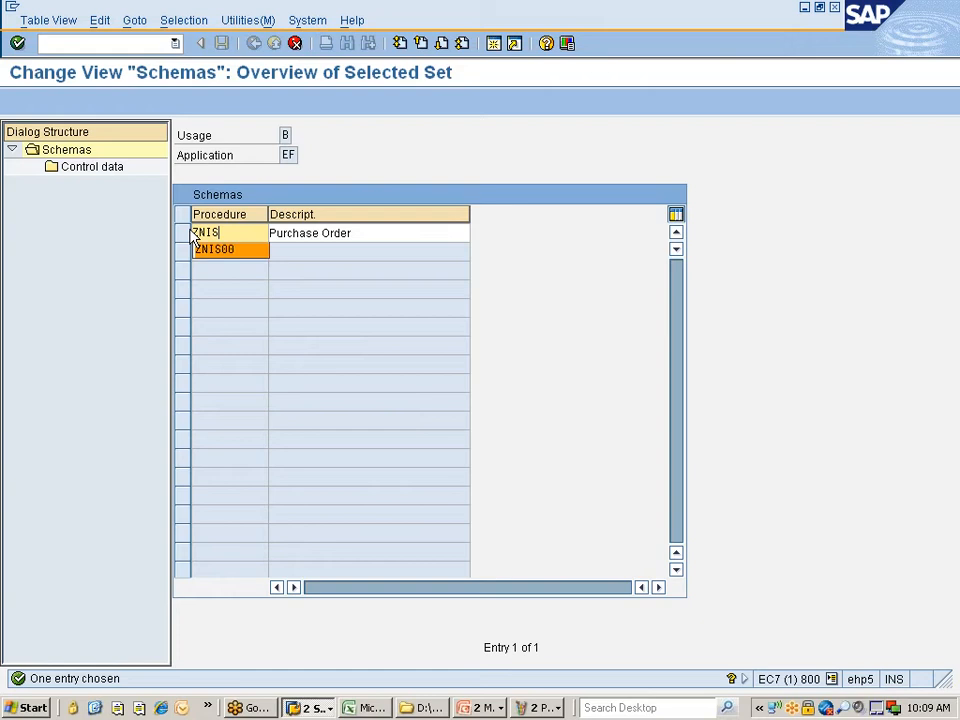
key("Return")
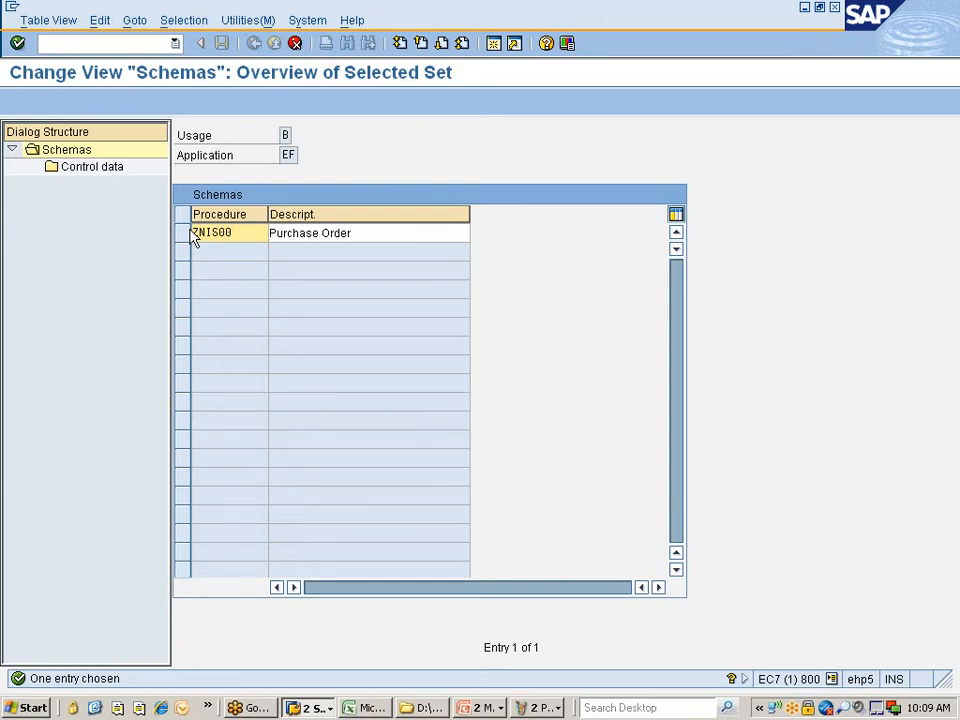
- Describe it as 'O/P det schma for Purch. Order' and copy all dependent entries
key("Tab")
key("End")
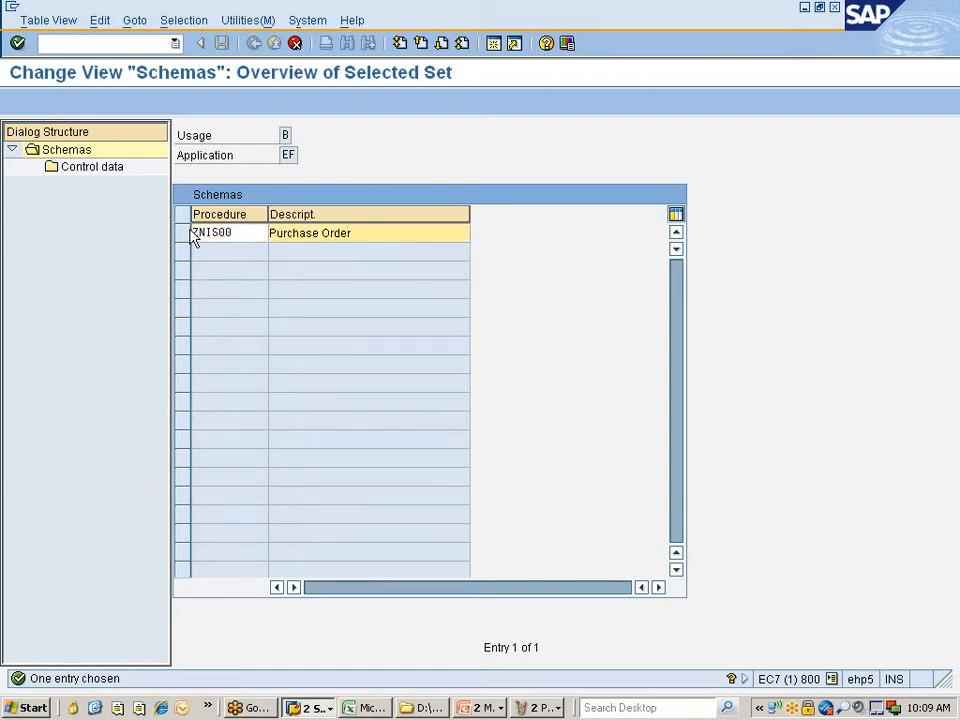
key("Home")
type("O")
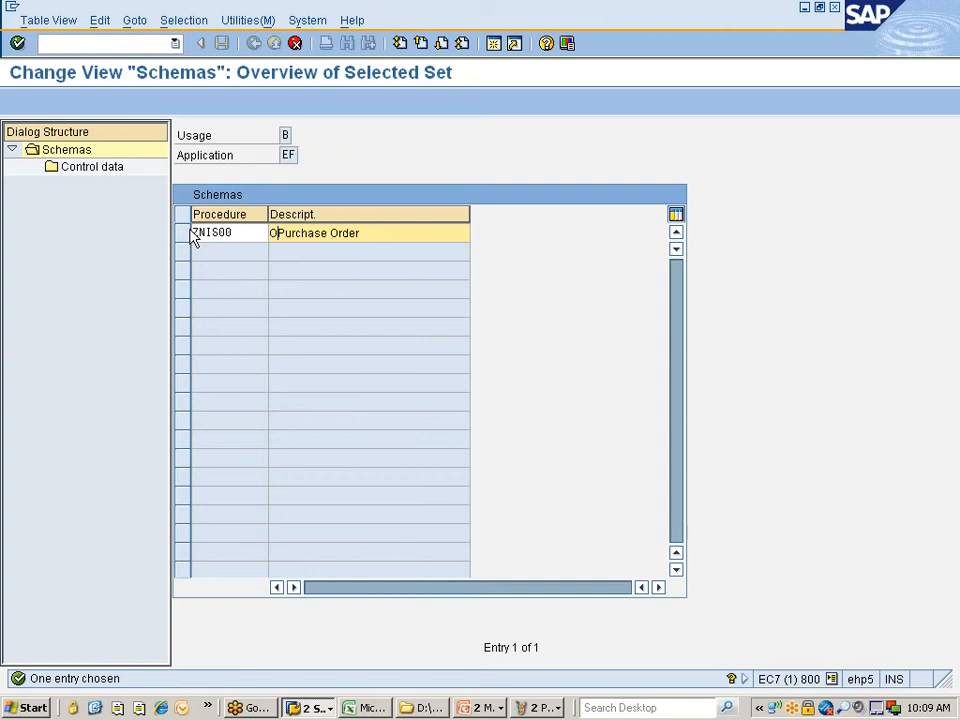
type("/P ")
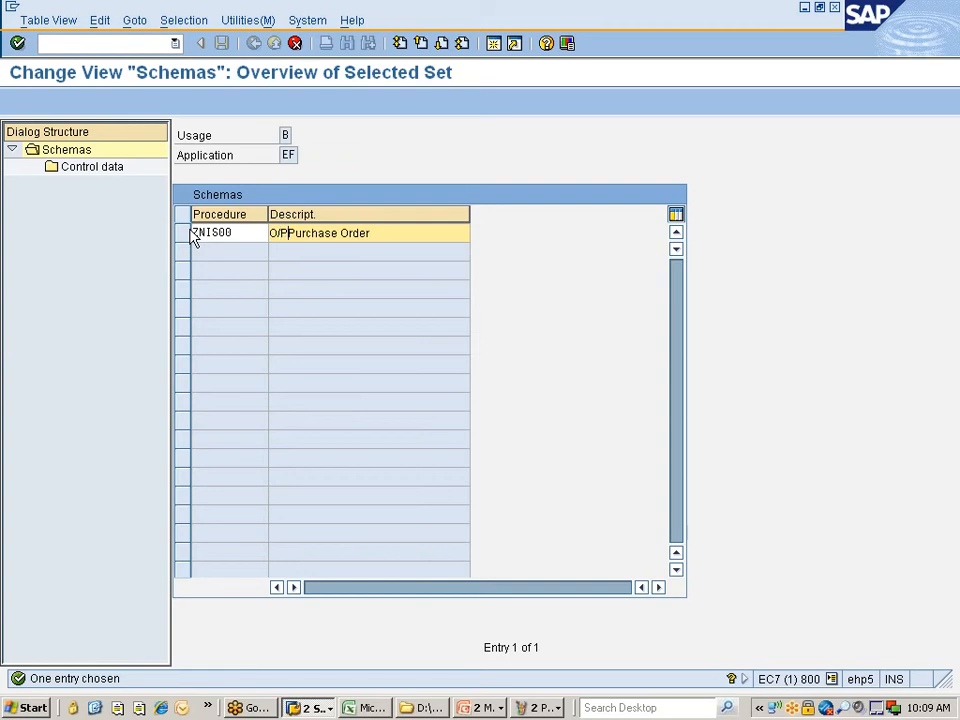
type("det schma fo")
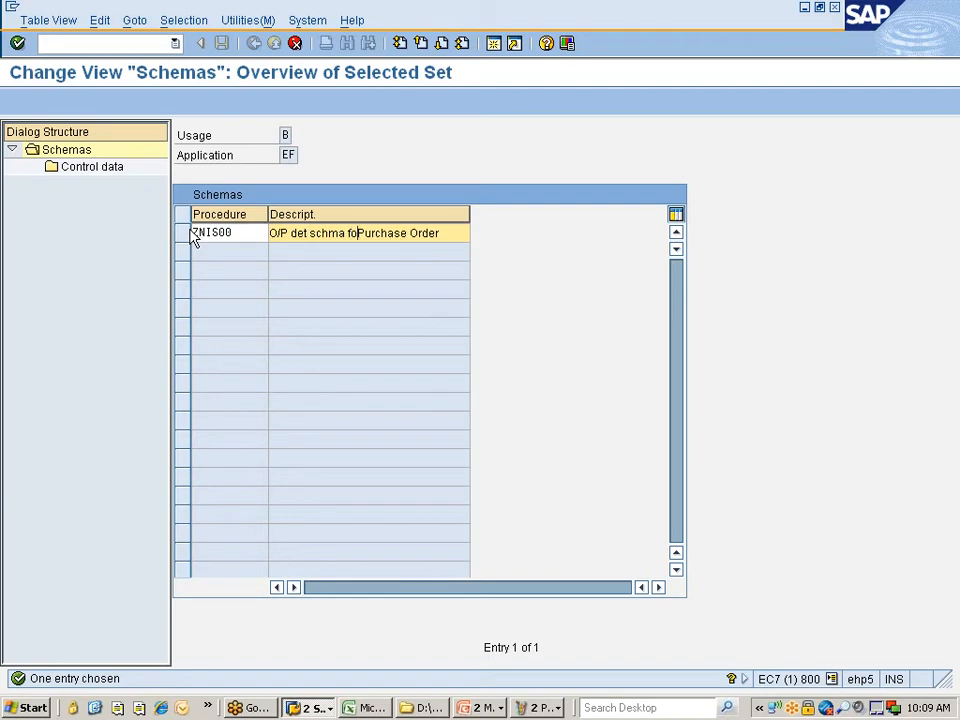
key("Right")
key("Right")
key("shift+Right")
key("shift+Right")
key("shift+Right")
type(".")
key("Left")
key("Left")
key("Left")
key("Left")
key("Left")
key("Left")
type("r")
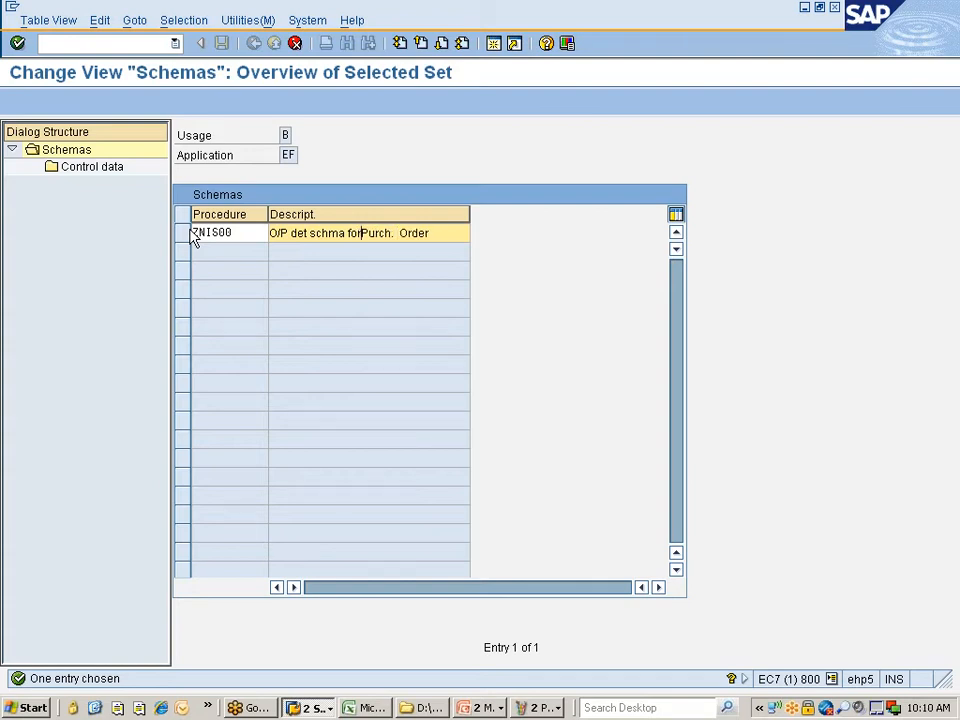
key("End")
key("Left")
key("Left")
key("Left")
key("Left")
key("Left")
key("BackSpace")
key("Left")
key("Left")
key("Left")
key("Left")
key("Left")
key("Left")
key("Left")
key("Return")
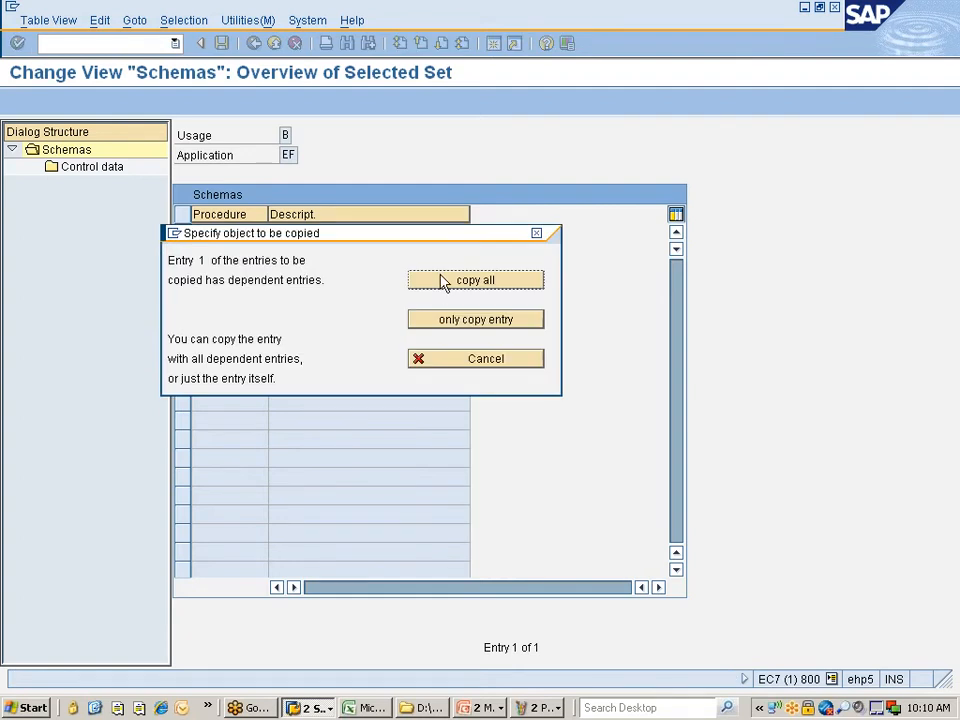
left_click(446, 284)
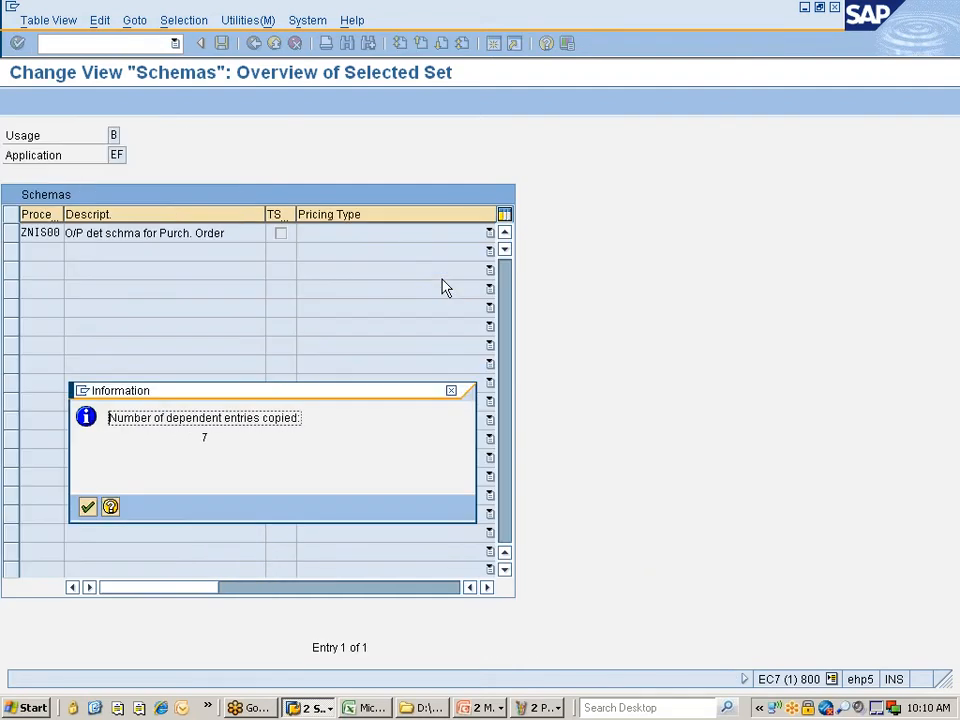
- Save ZNIS00 under the 'Nissan changes' customizing request and select its row
key("Return")
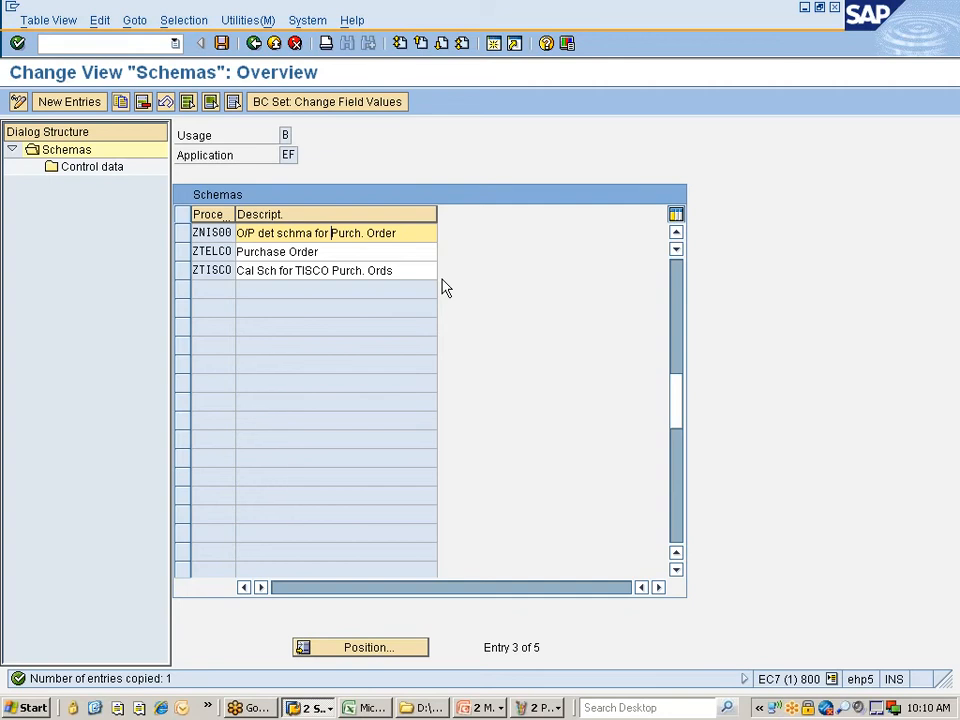
key("ctrl+s")
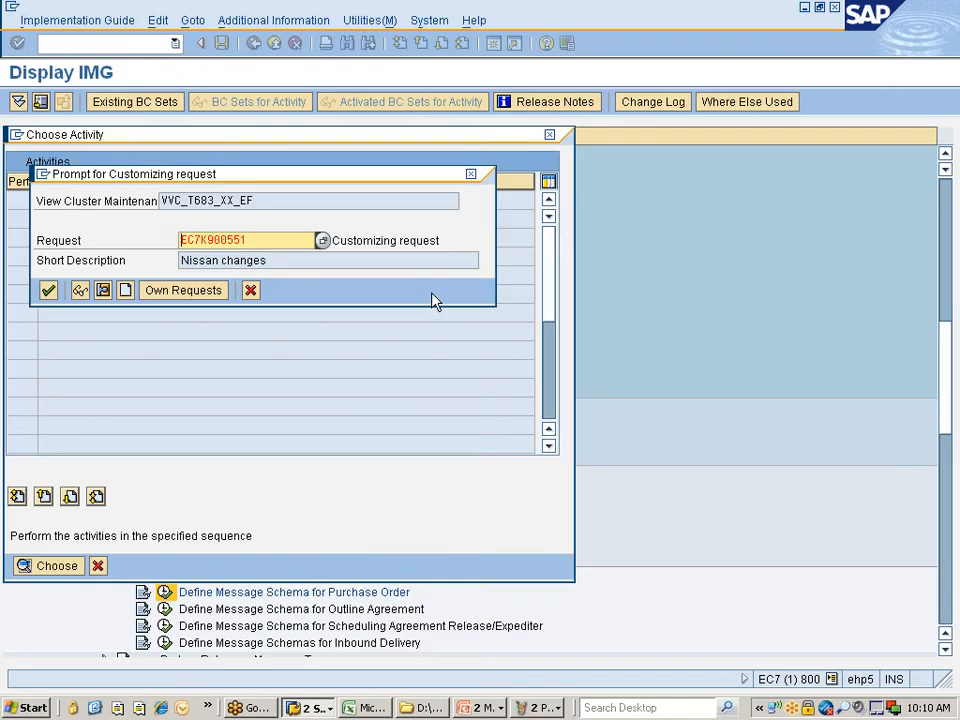
key("Return")
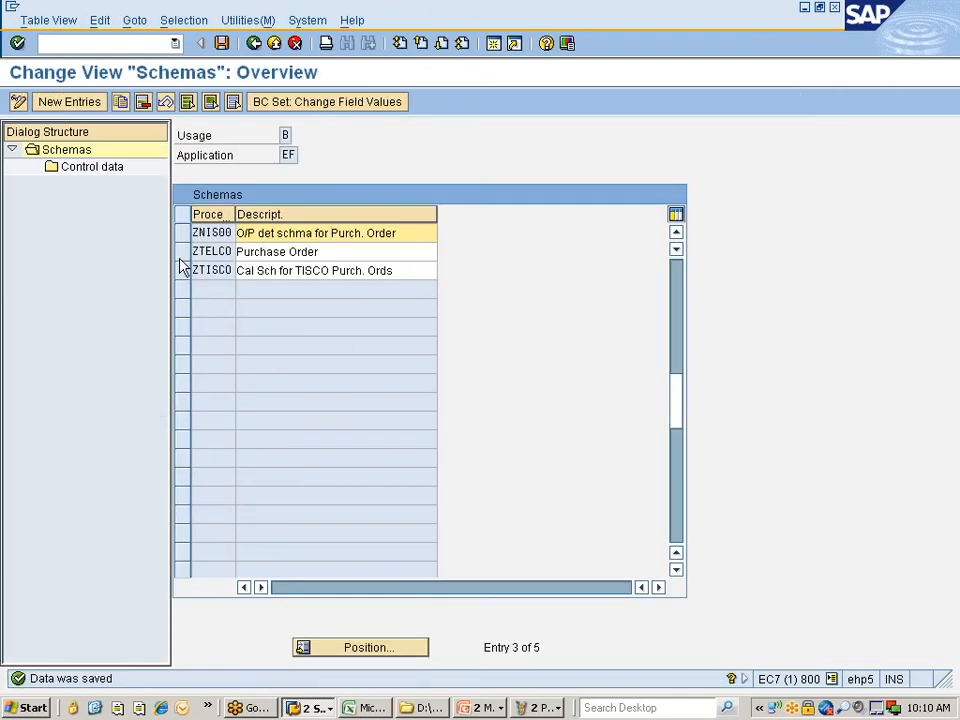
left_click(182, 235)
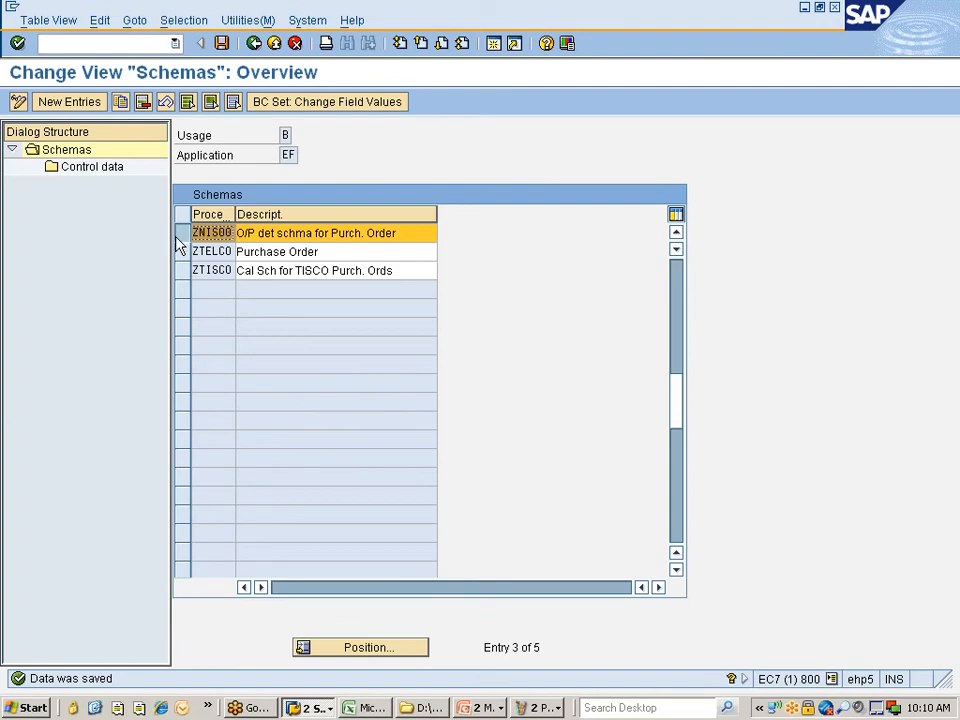
- Delete steps 20, 30, 40, 50 and 70 from ZNIS00's control data, keeping 10 and 60
left_click(86, 168)
double_click(84, 172)
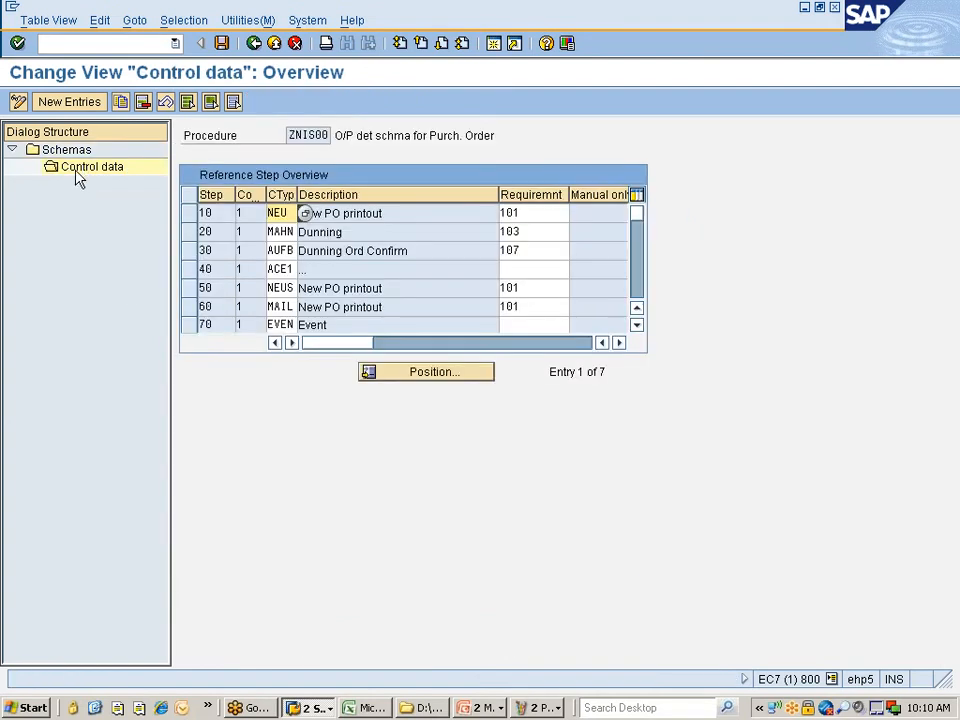
left_click(187, 325)
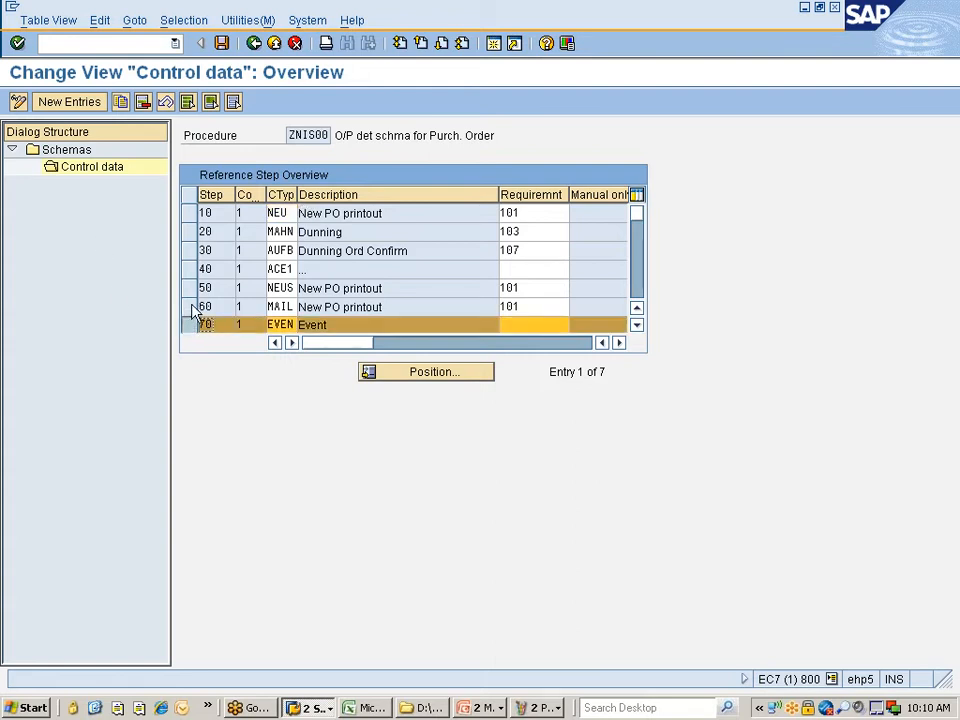
left_click(189, 288)
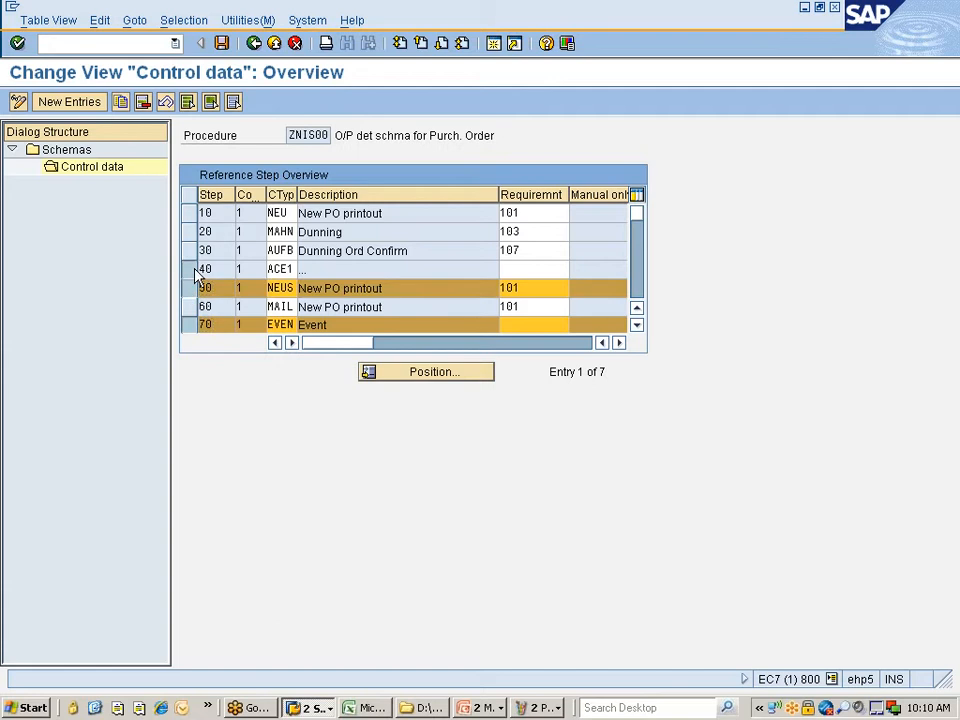
left_click(192, 270)
left_click(191, 251)
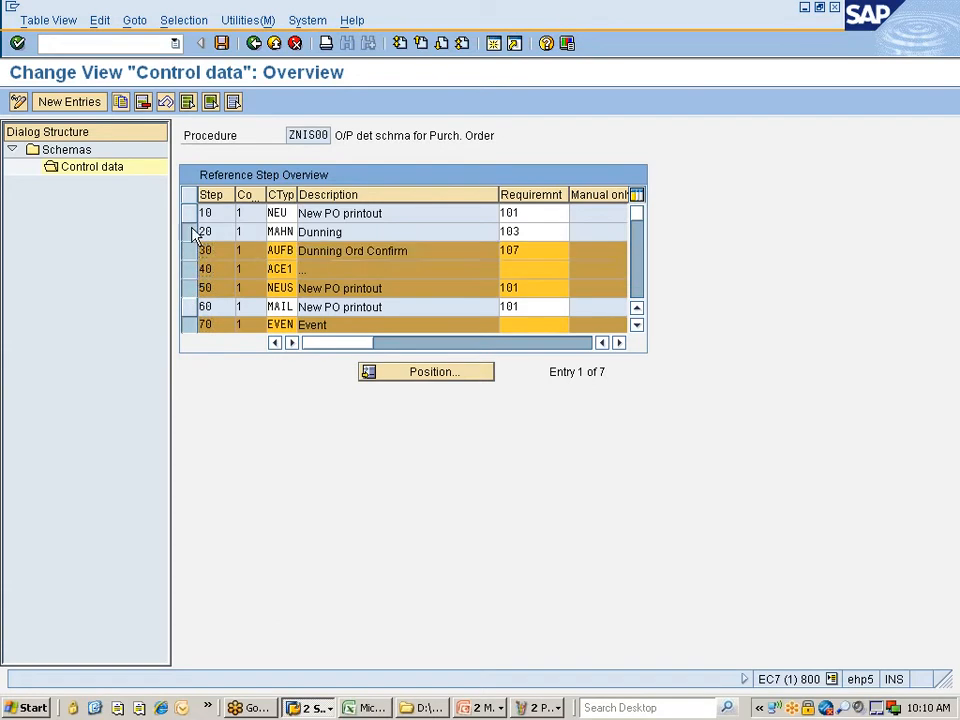
left_click(189, 232)
left_click(143, 103)
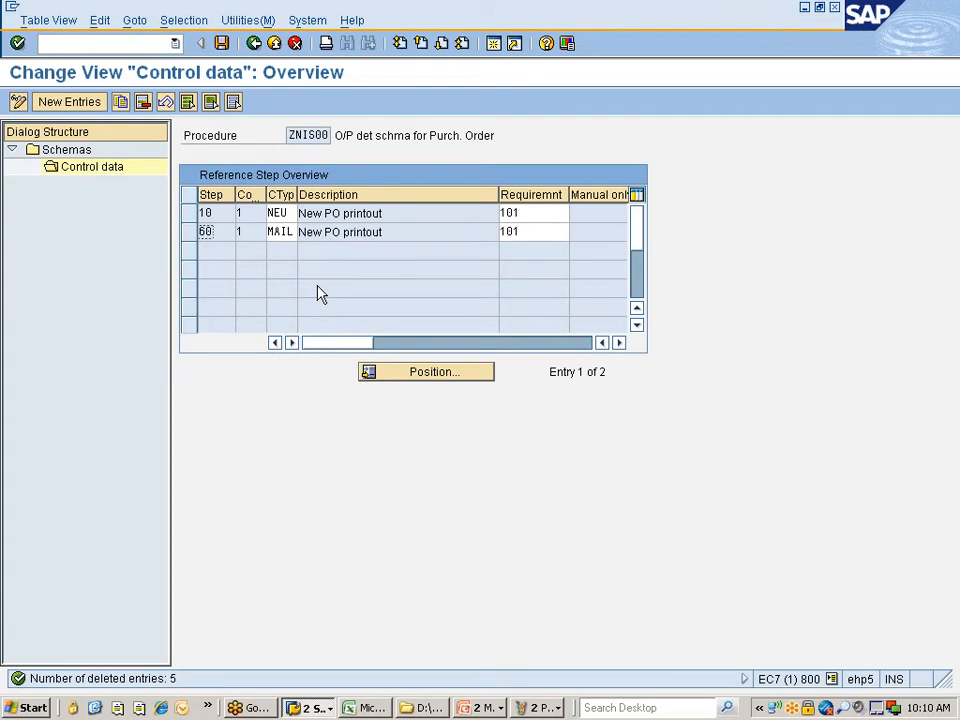
left_click(190, 214)
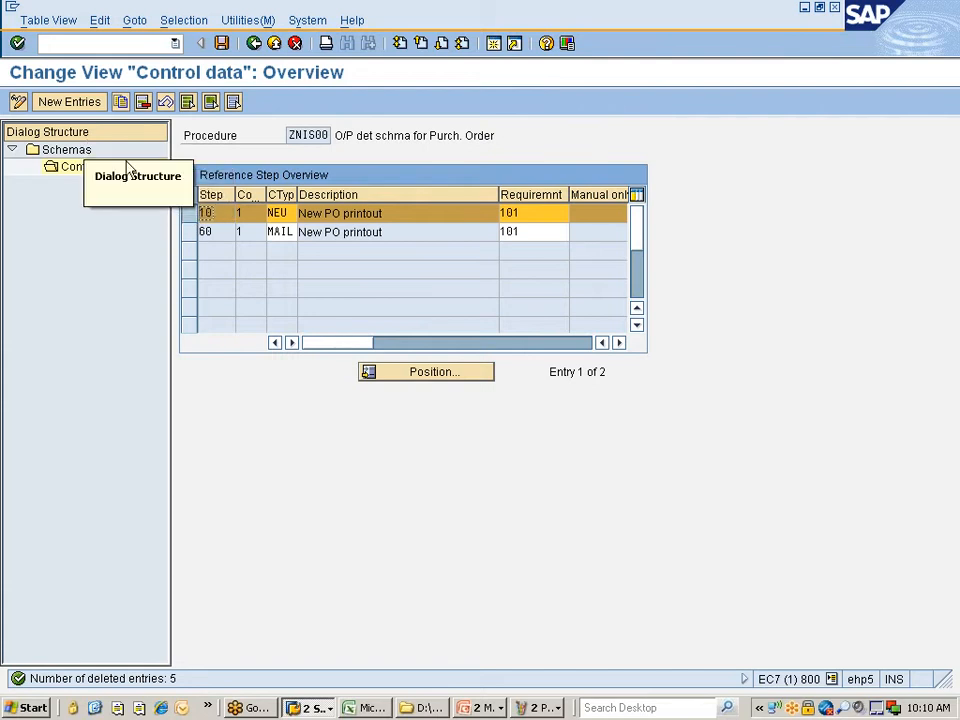
- Copy step 10 with output type ZNIS instead of NEU and open the T685 error's help
left_click(124, 104)
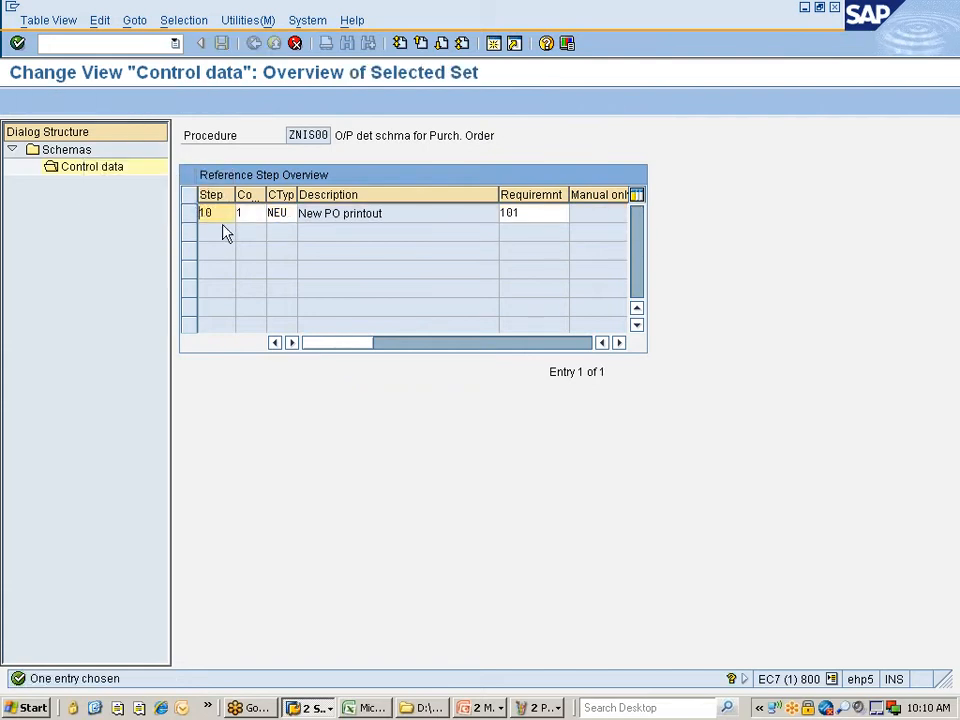
left_click(295, 213)
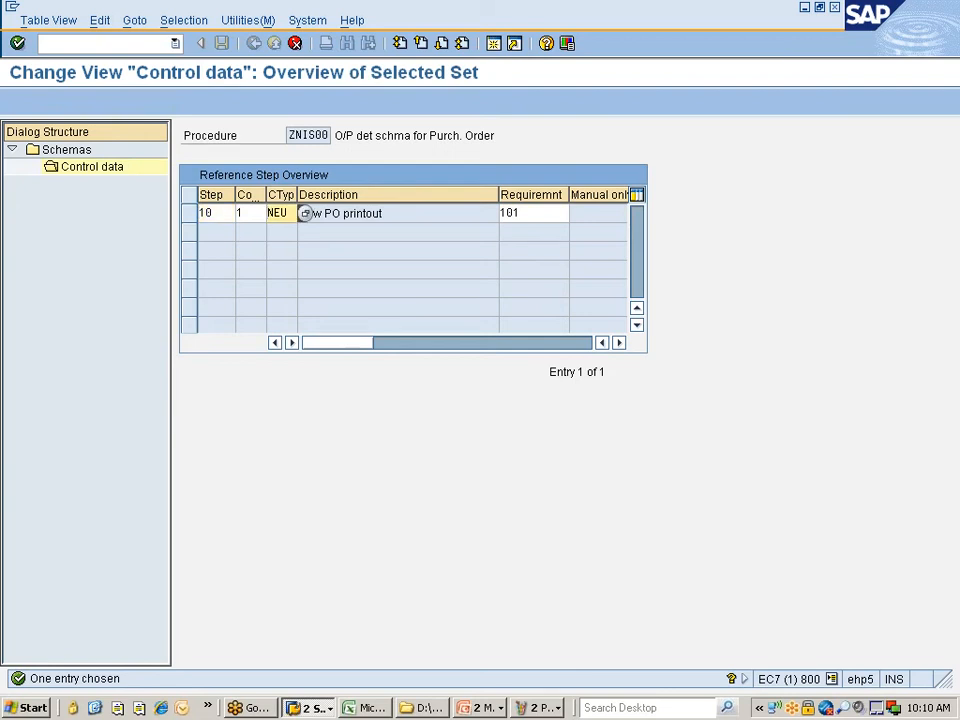
key("BackSpace")
key("BackSpace")
key("BackSpace")
type("ZNIS")
left_click(220, 213)
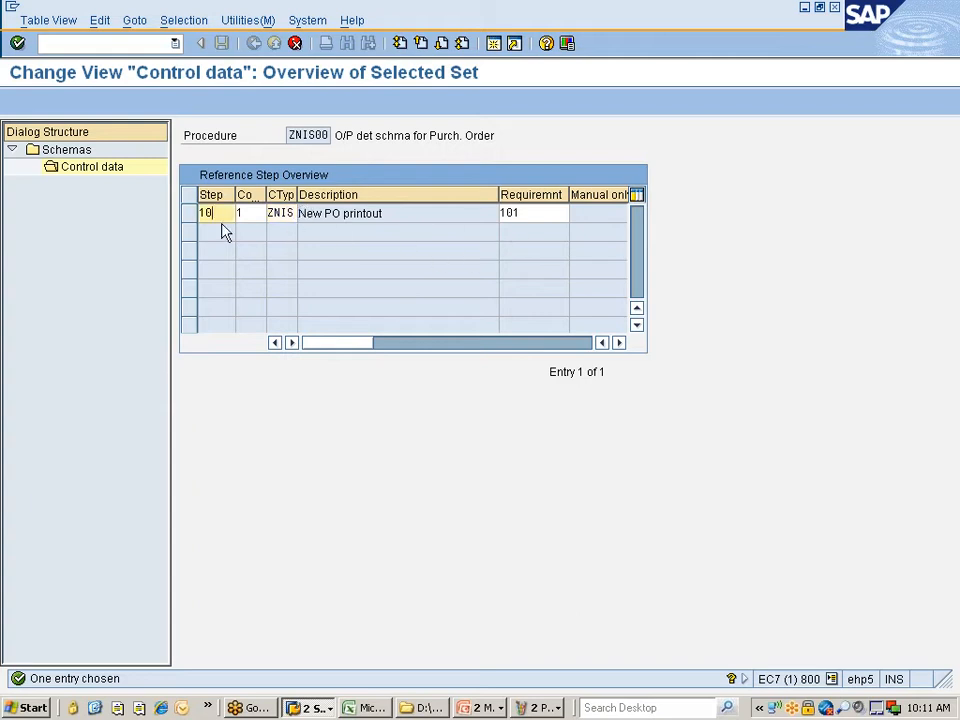
key("Return")
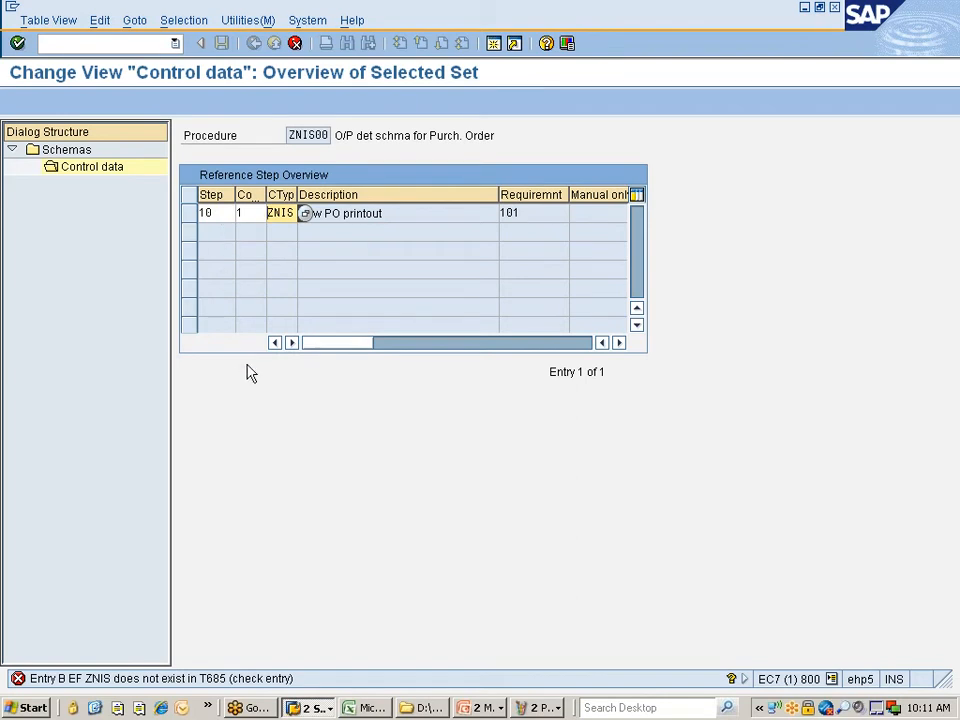
key("Return")
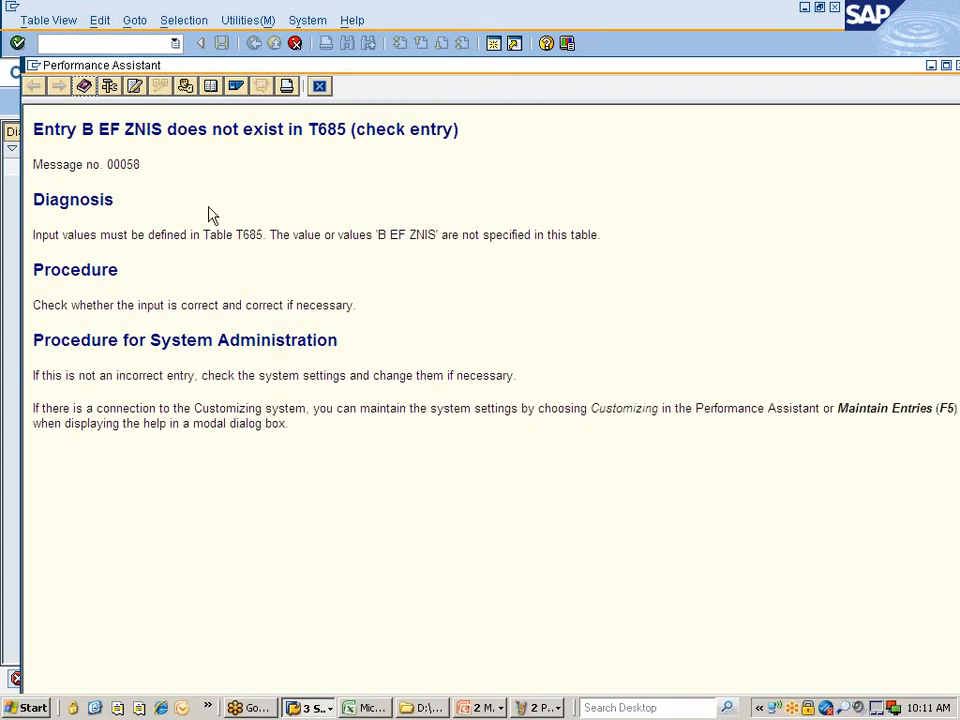
left_click(186, 86)
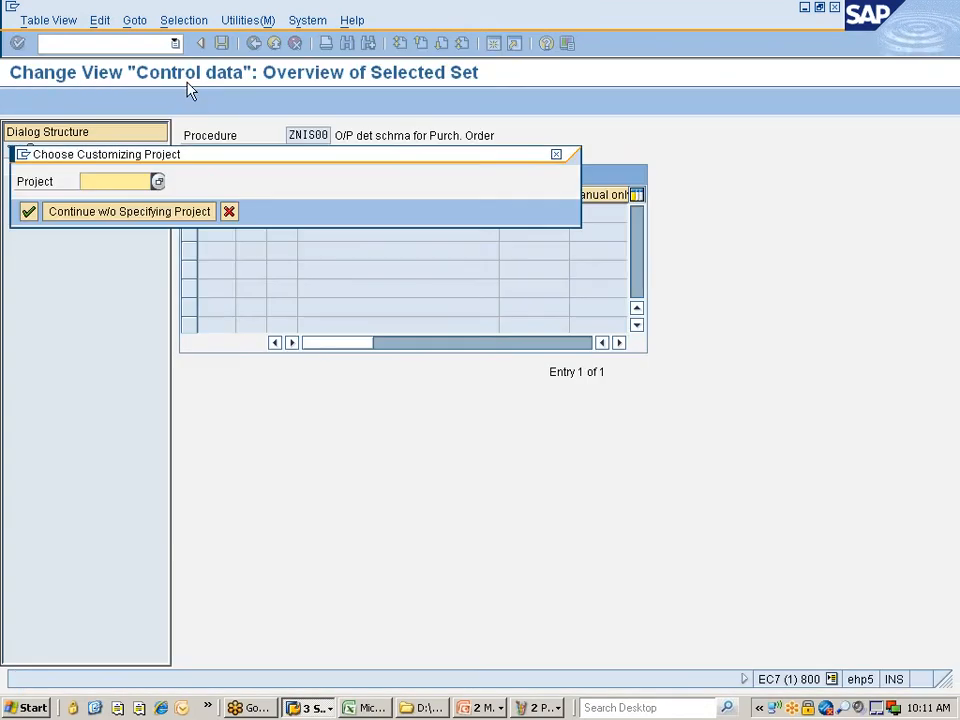
- View the IMG activities for the missing output type without a project, then close them and the help
left_click(143, 215)
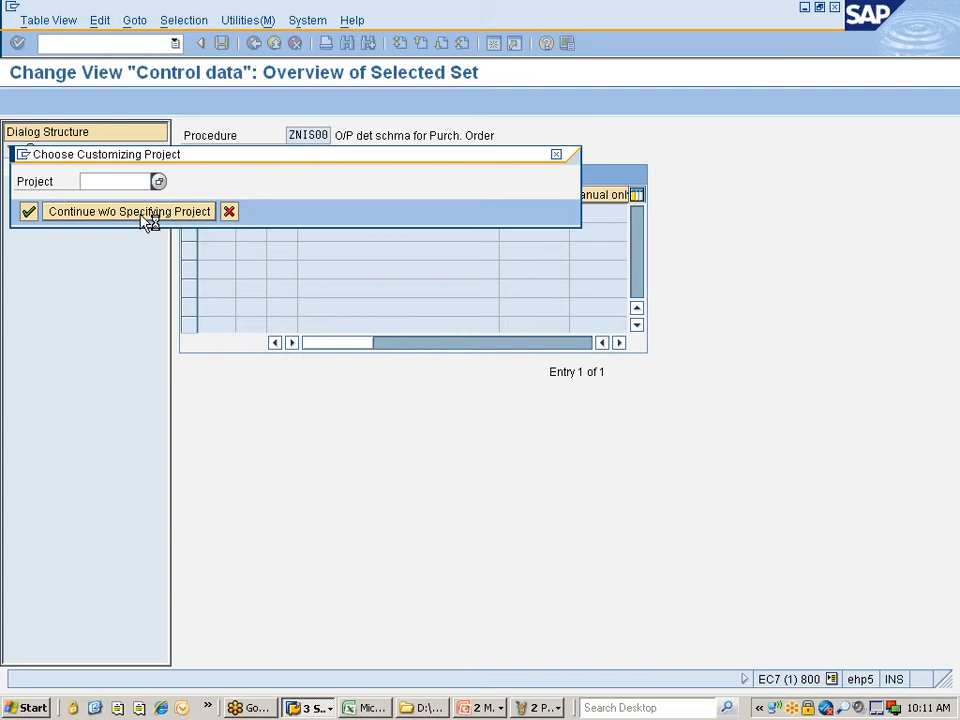
left_click(150, 218)
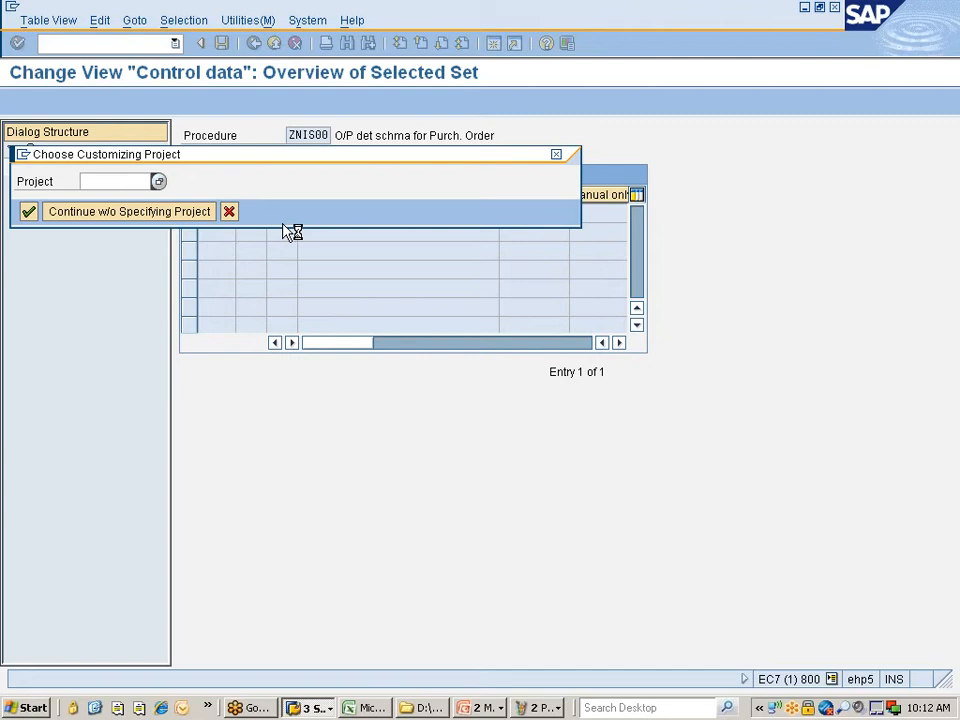
left_click_drag(246, 158, 383, 174)
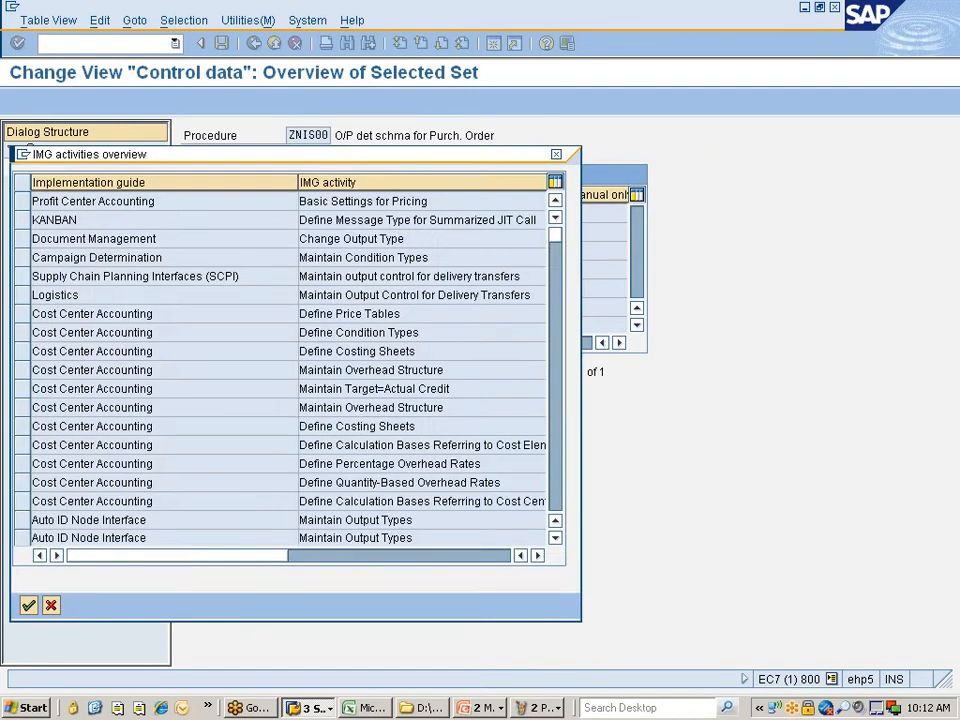
left_click(556, 163)
left_click(321, 90)
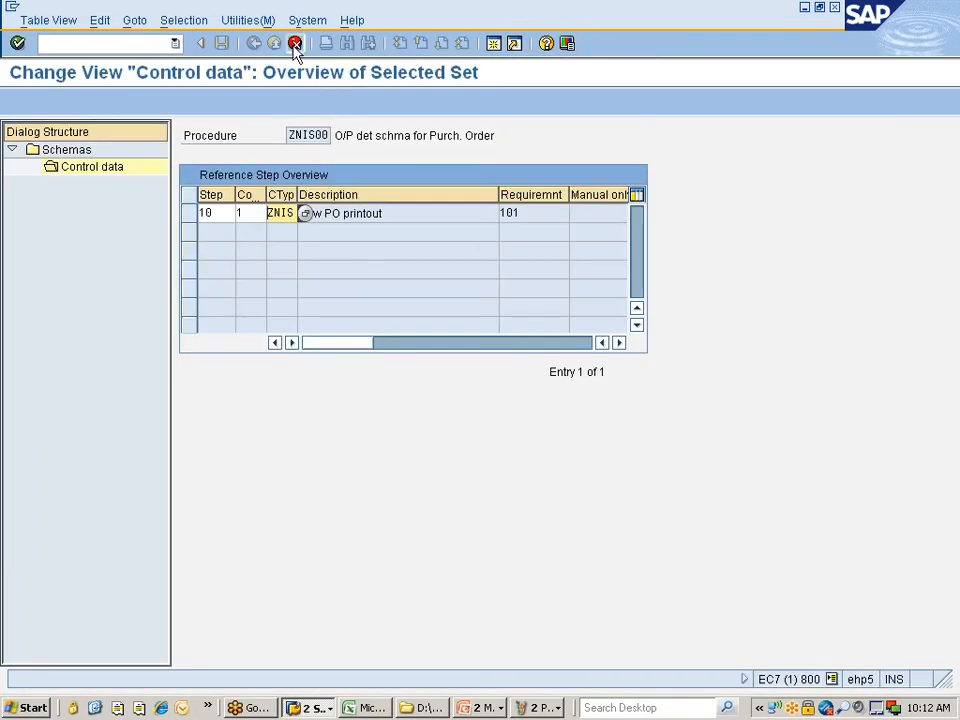
- Cancel and discard the ZNIS step copy
left_click(294, 44)
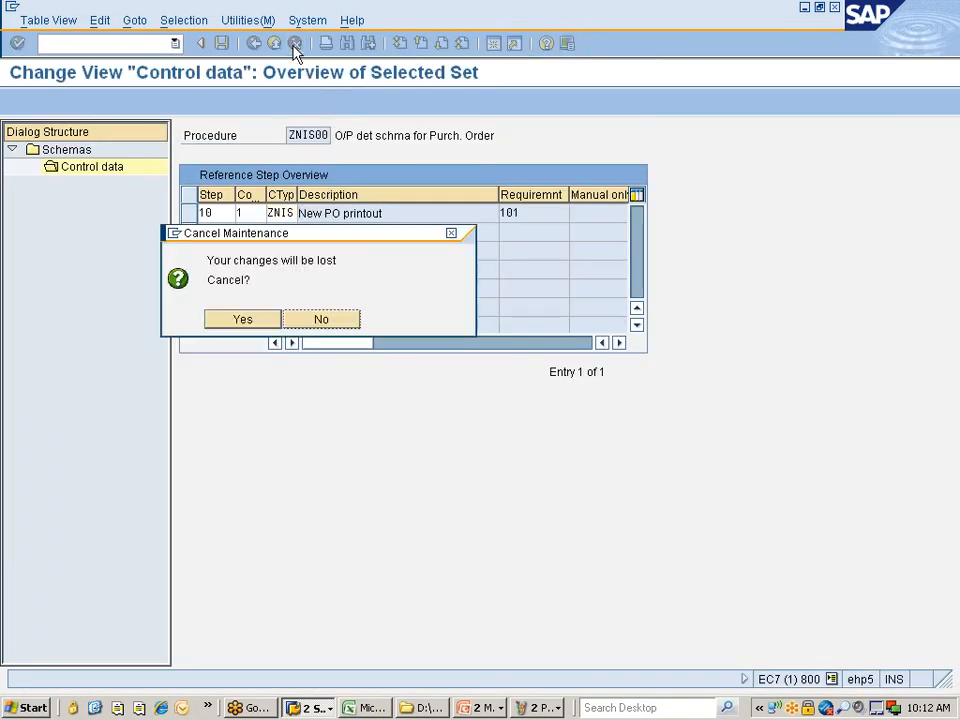
left_click(246, 322)
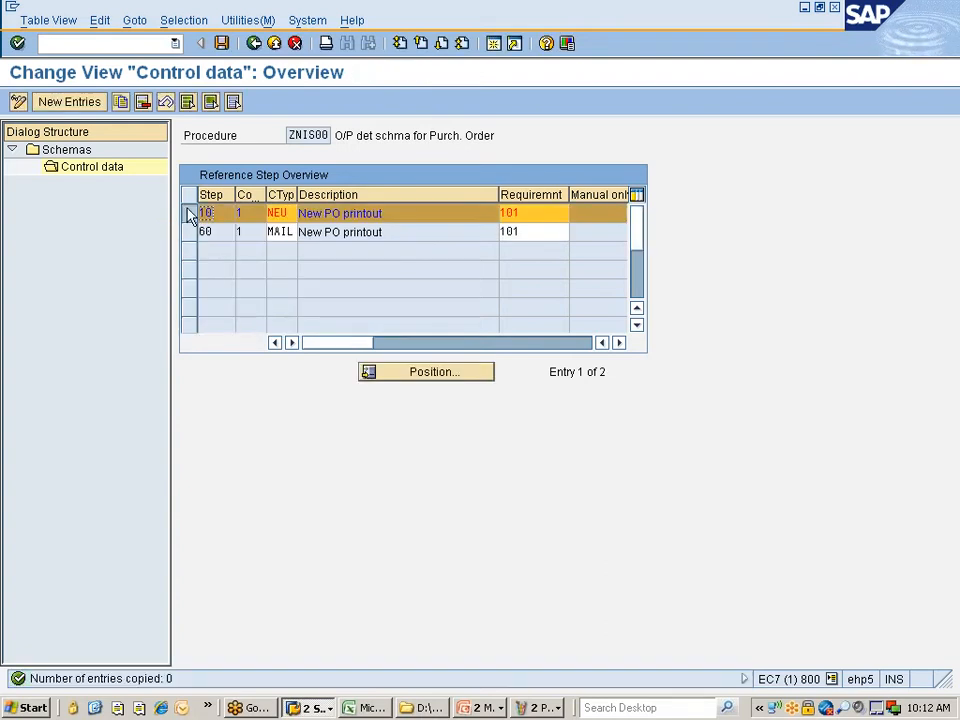
left_click(190, 218)
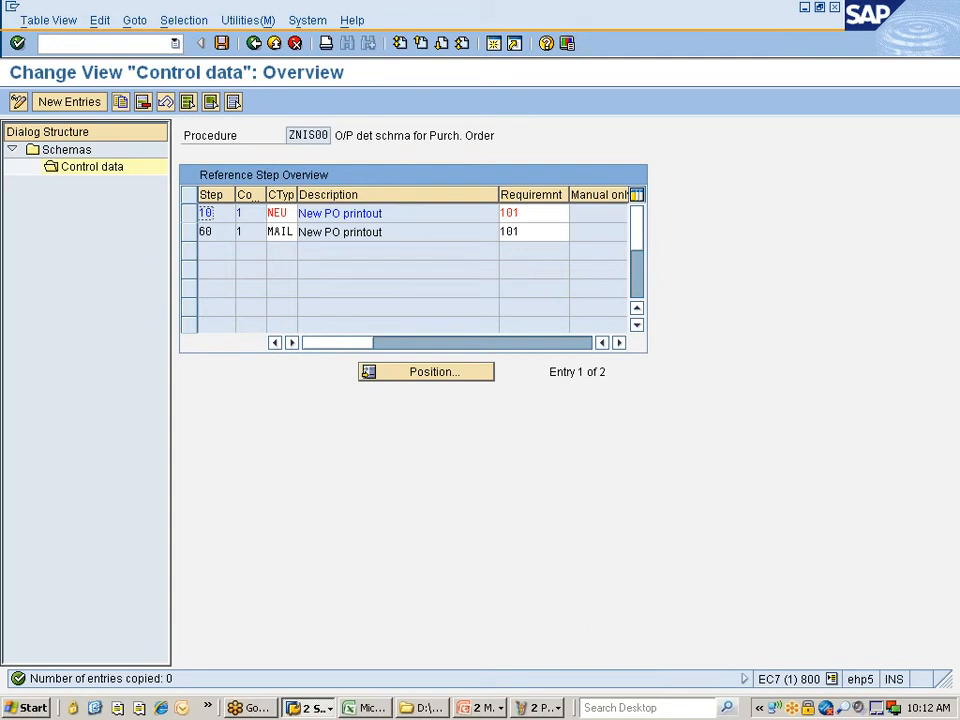
- Save ZNIS00 with steps 10 NEU and 60 MAIL and go back to Choose Activity
left_click(223, 44)
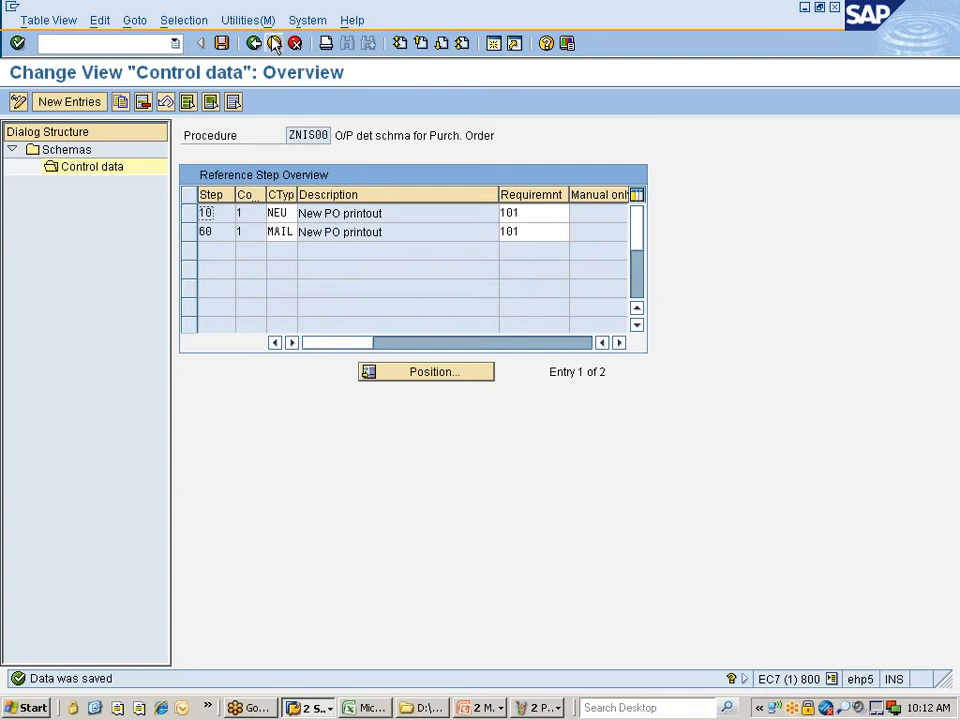
left_click(256, 45)
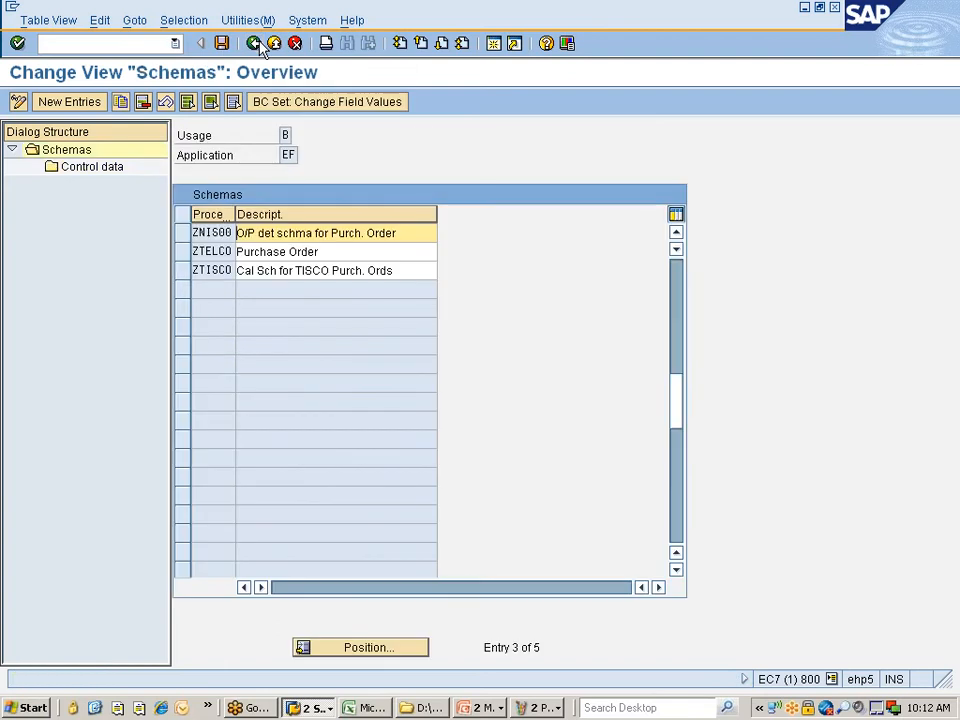
left_click(256, 44)
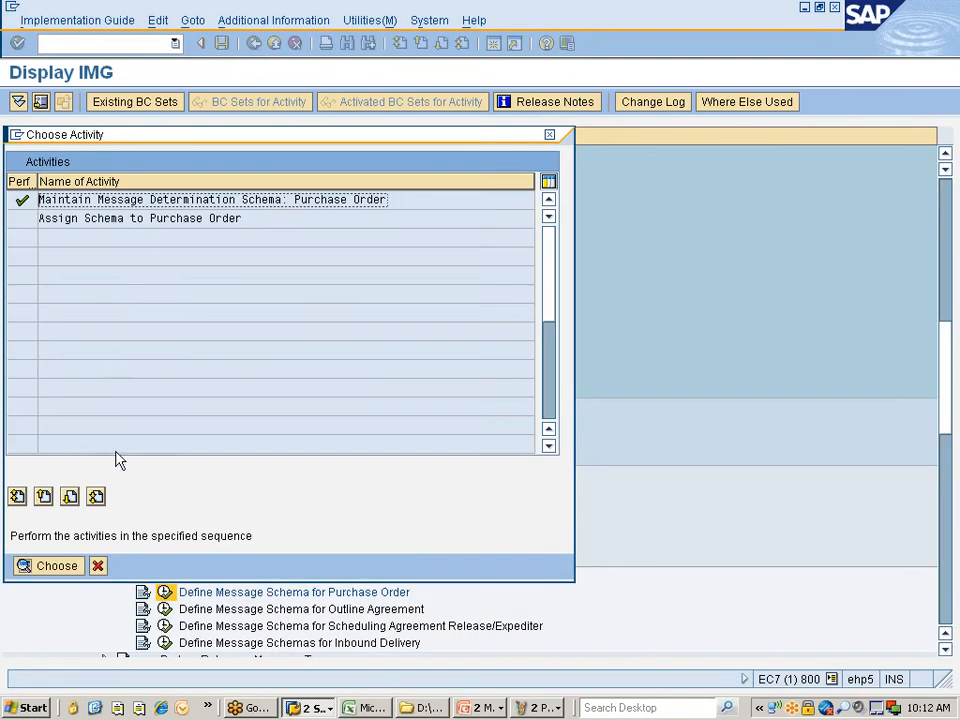
- Expand Message Types in the IMG and open Maintain Message Types for PO
left_click(97, 566)
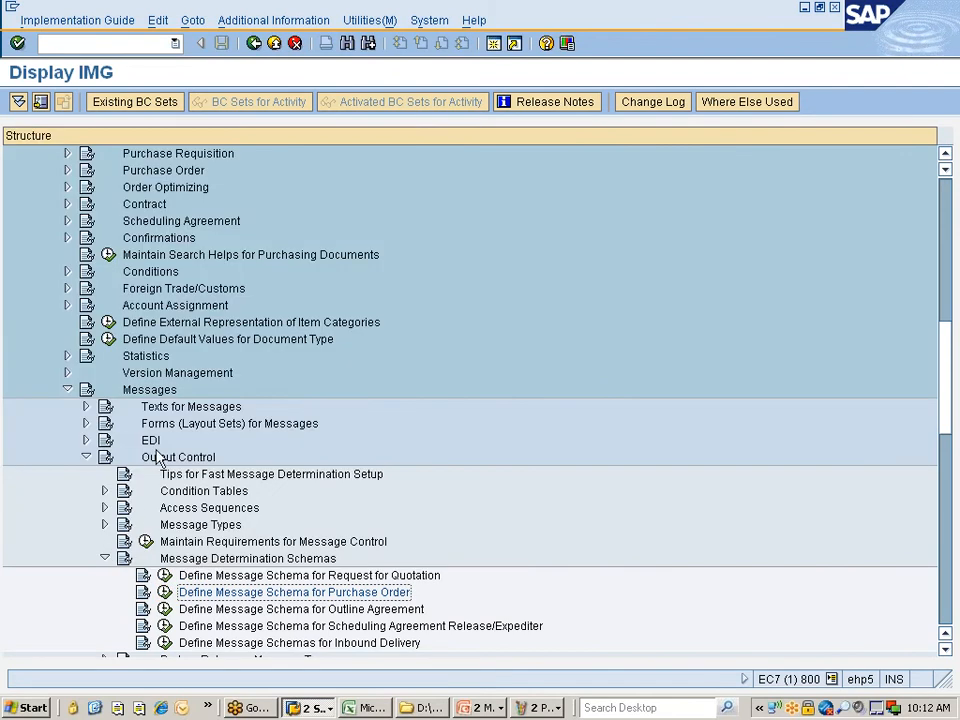
scroll(275, 450, "down", 2)
left_click(185, 391)
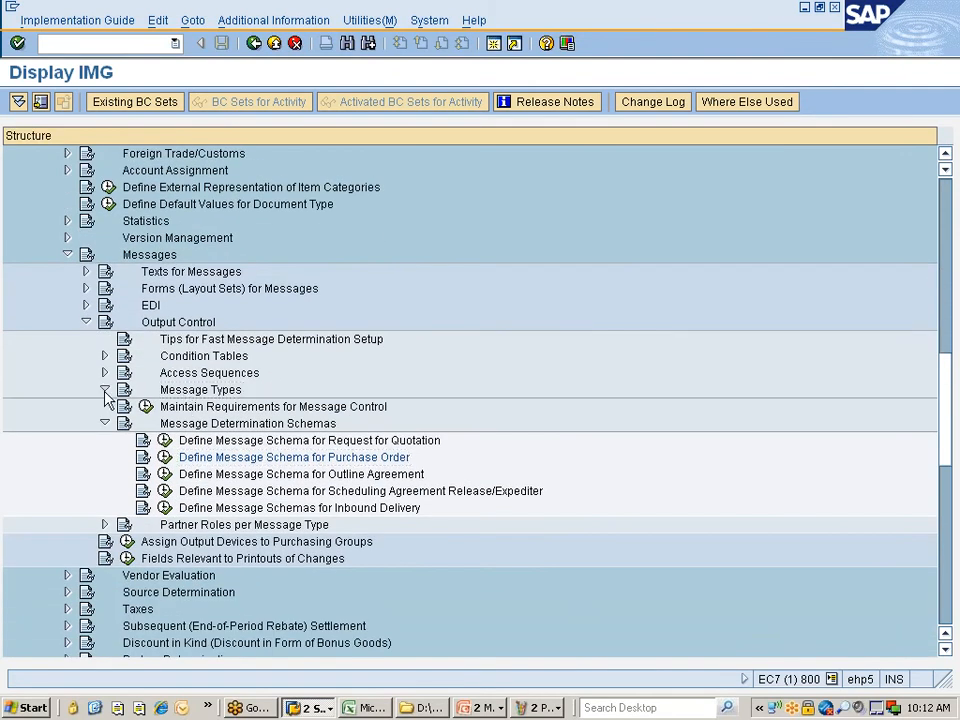
left_click(105, 390)
left_click(255, 406)
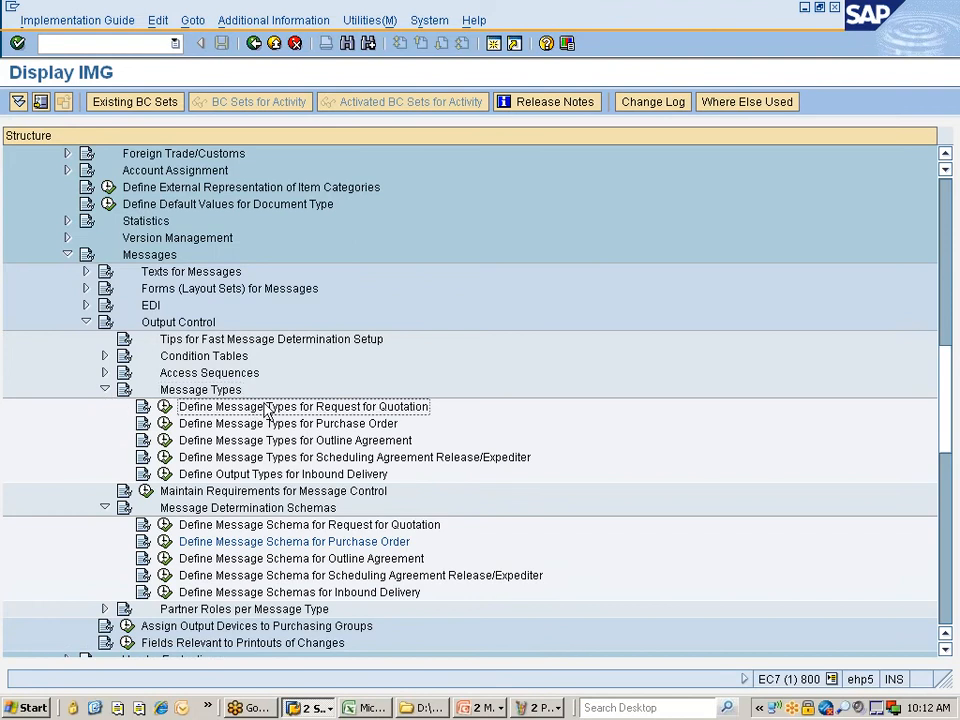
scroll(290, 400, "down", 1)
scroll(288, 400, "down", 1)
left_click(237, 308)
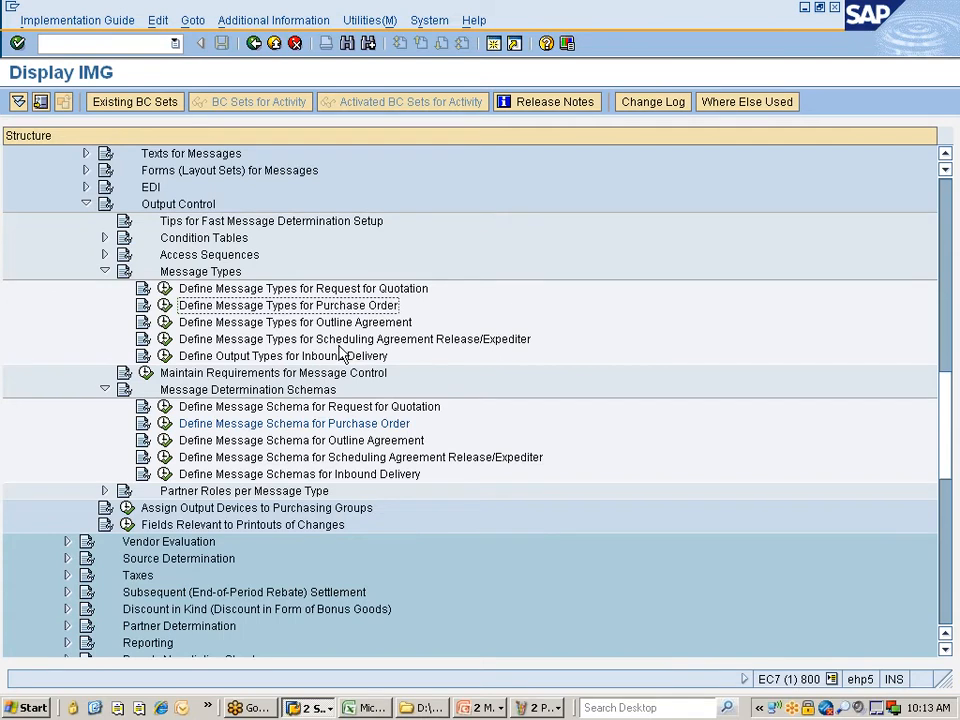
left_click(165, 305)
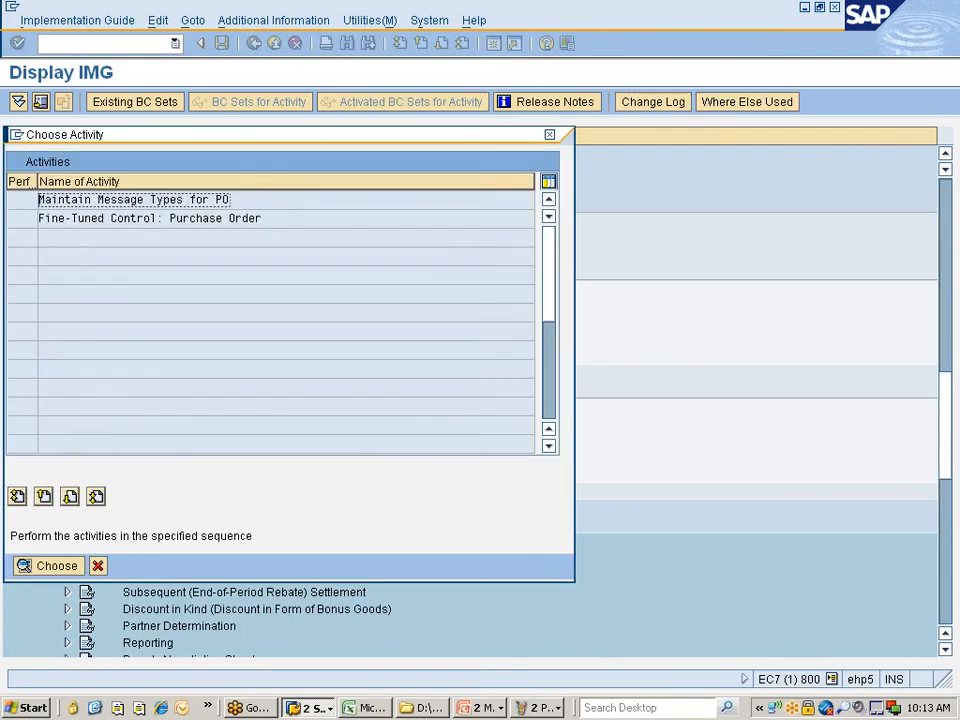
double_click(140, 205)
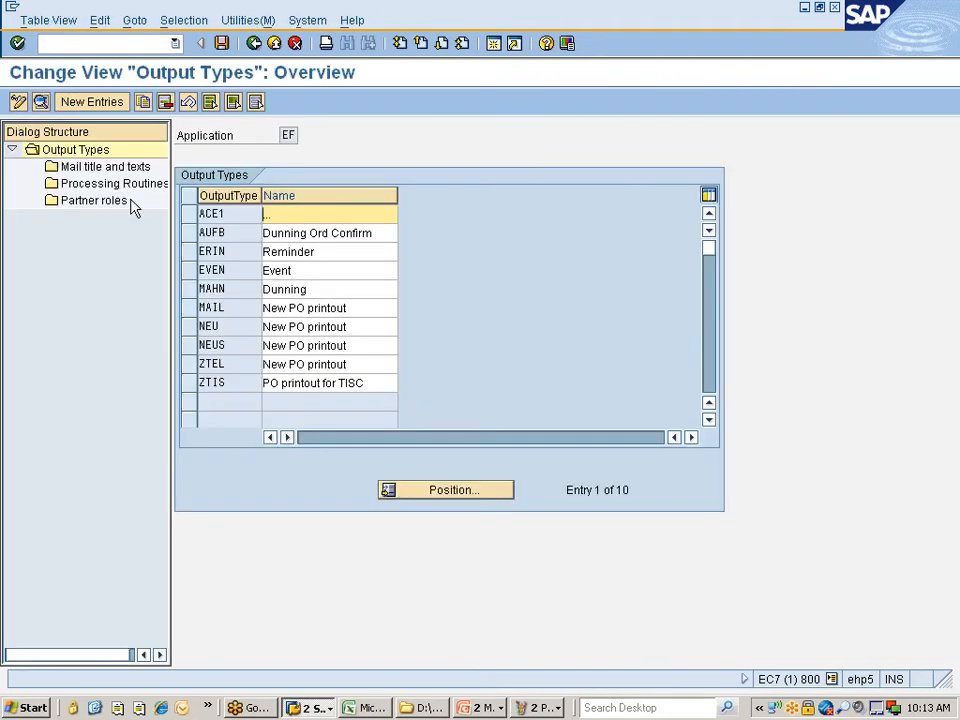
- Copy NEU as ZNEU 'Print copy of NIS PO' with all dependent entries
left_click(192, 328)
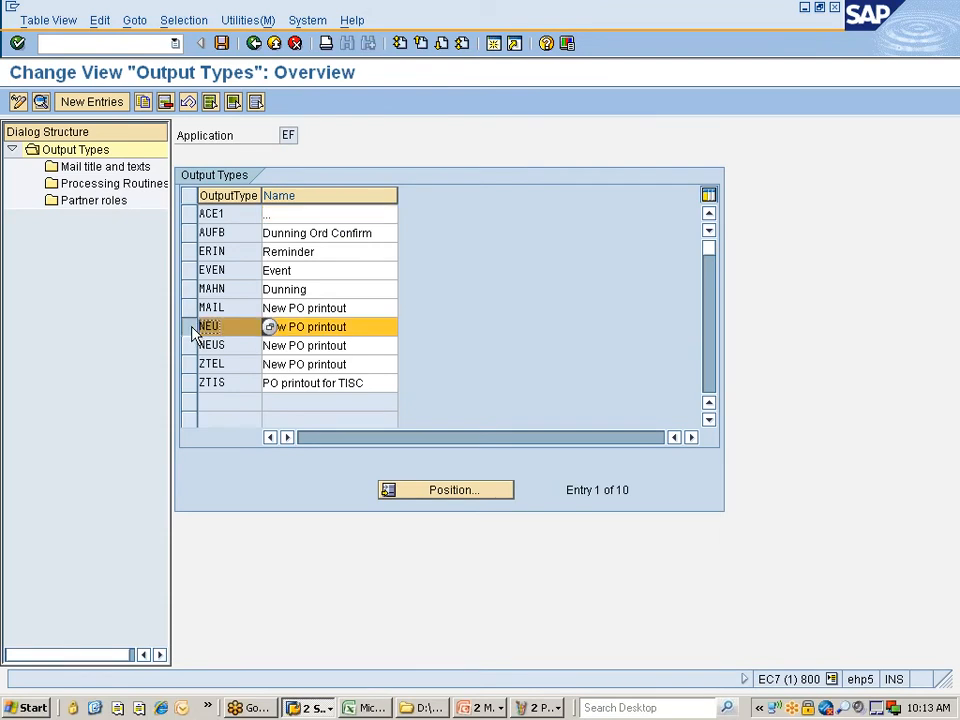
left_click(144, 103)
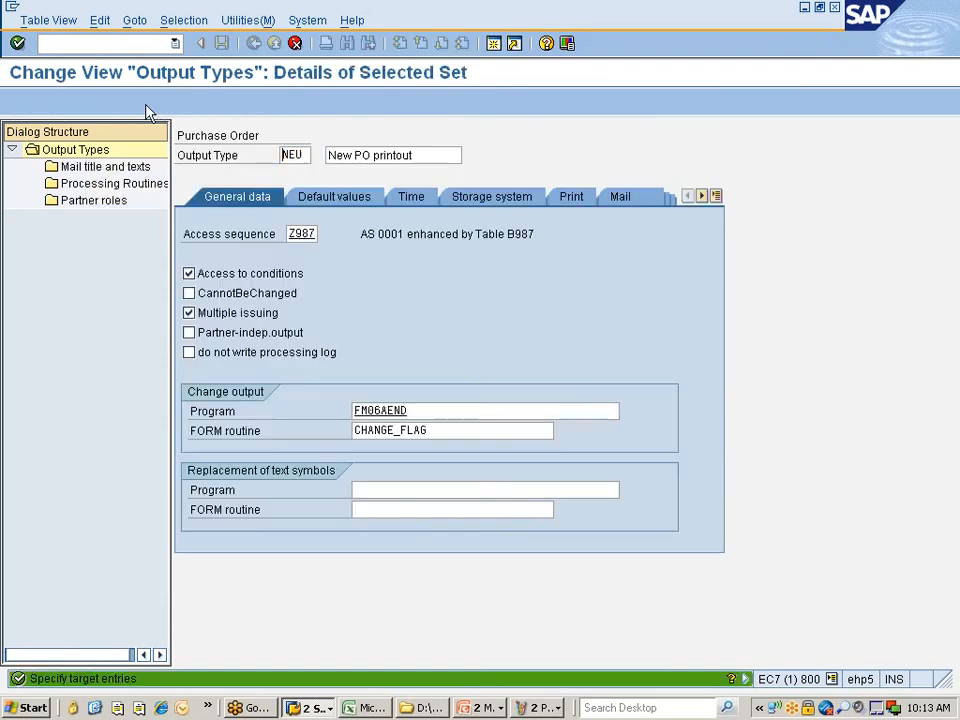
type("Z")
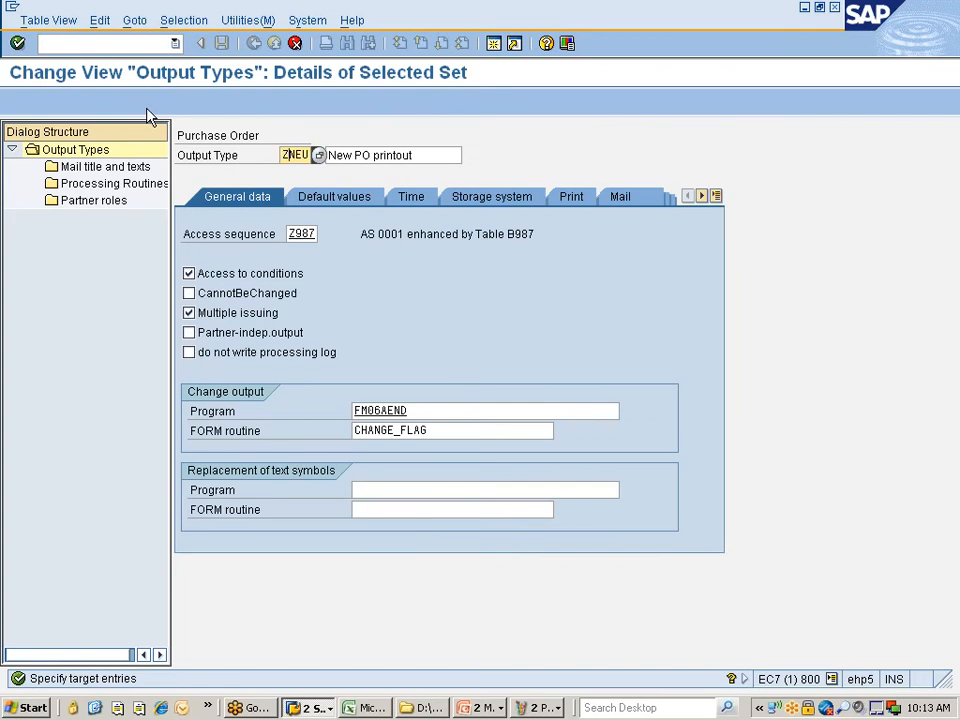
left_click(420, 155)
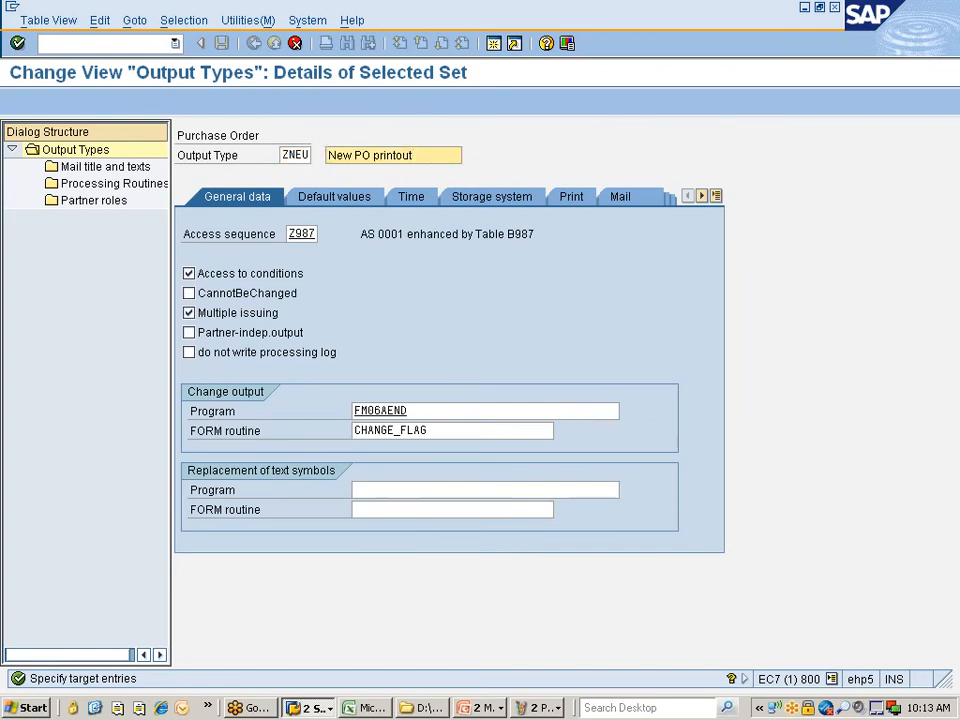
key("ctrl+shift+Left")
key("ctrl+shift+Left")
key("ctrl+shift+Left")
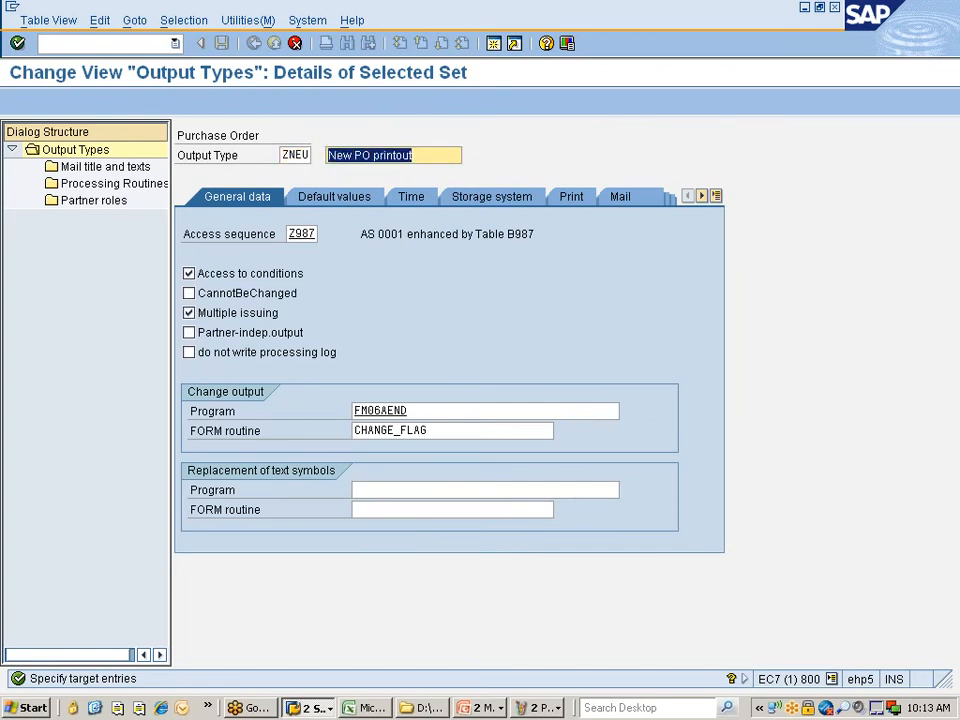
type("Pr")
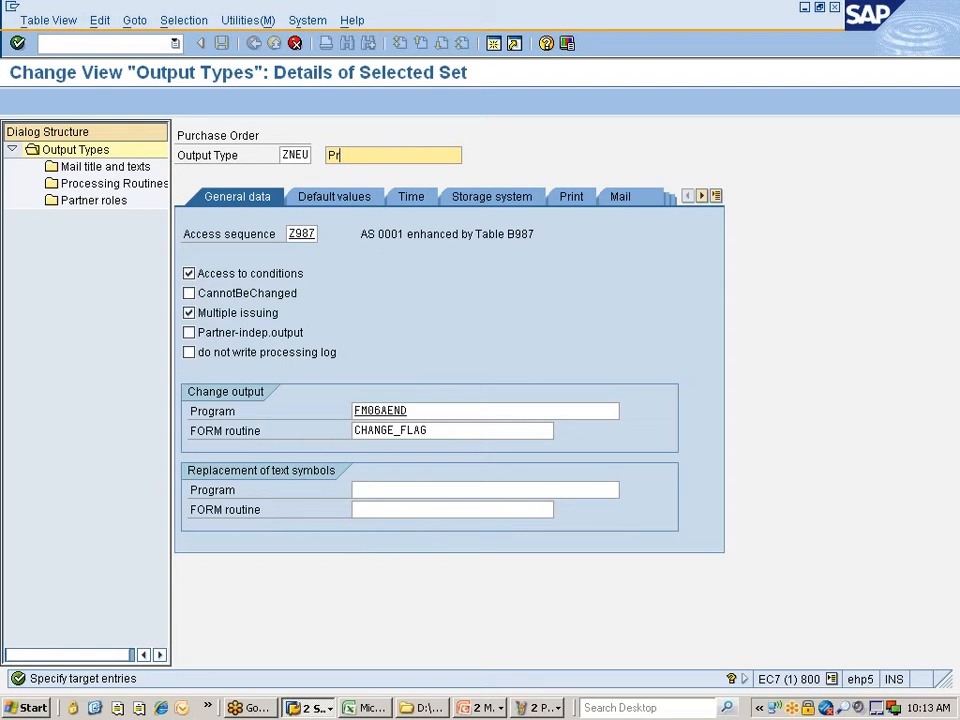
type("int copy of NISSAN")
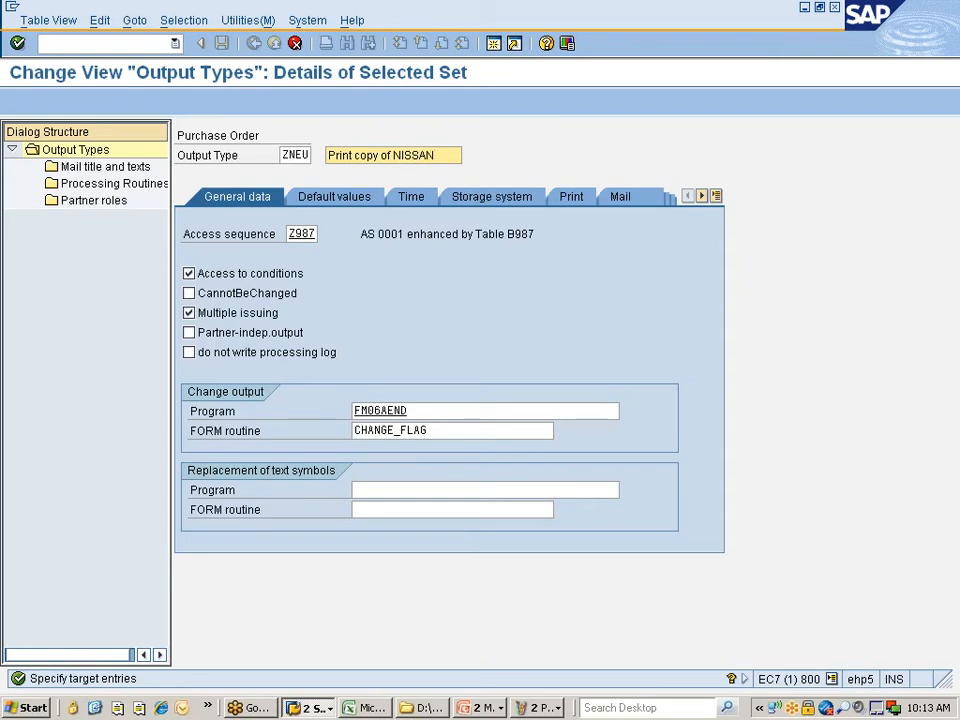
key("BackSpace")
key("BackSpace")
key("BackSpace")
type("PO")
key("Return")
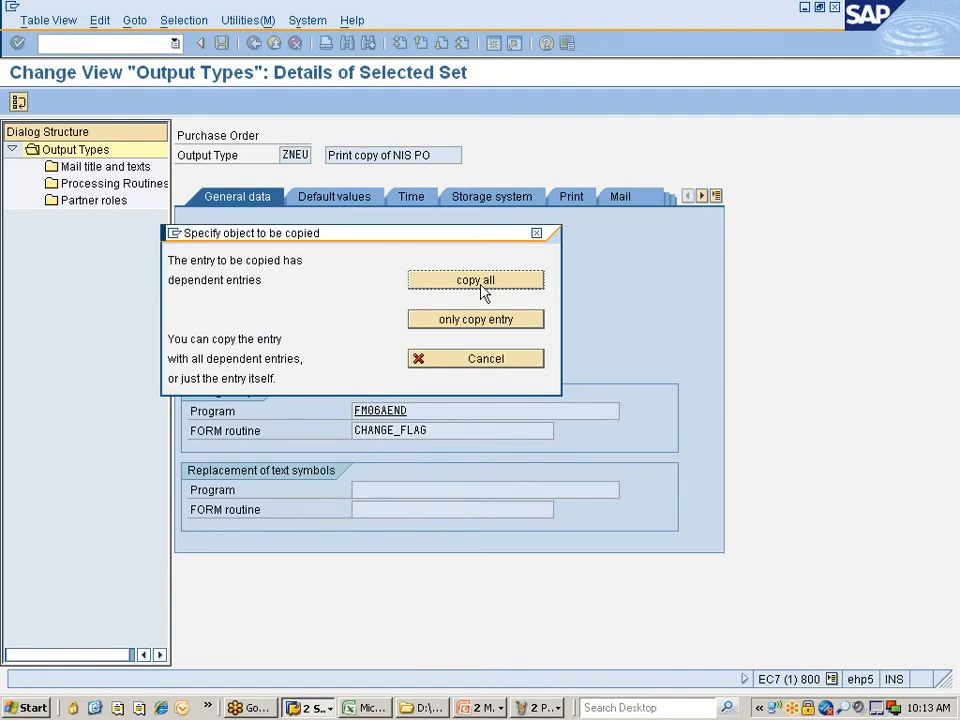
left_click(484, 283)
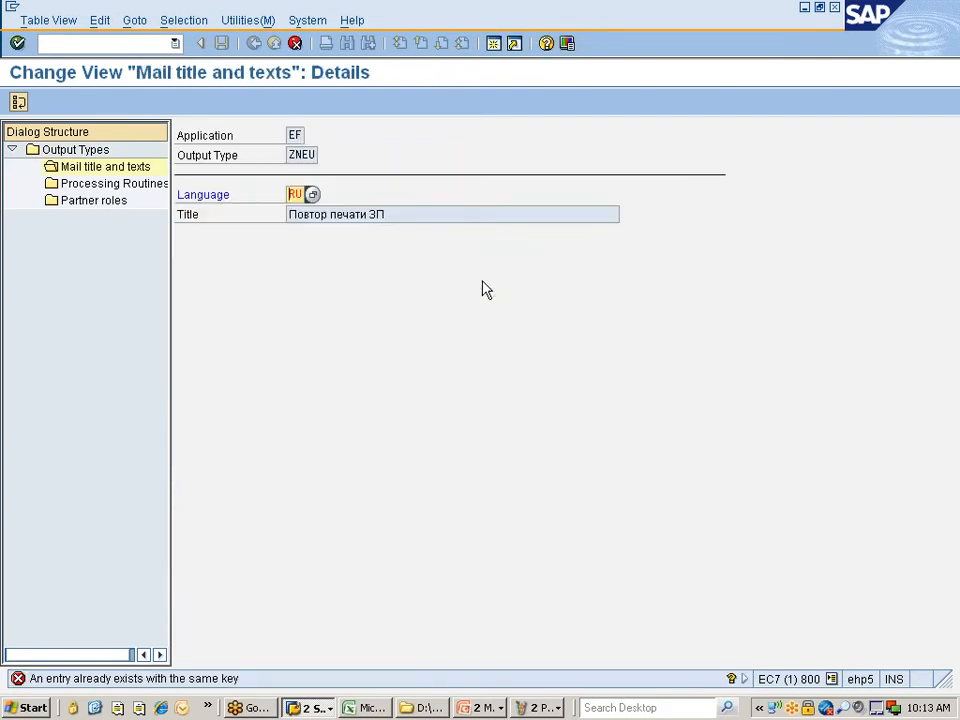
- Set the copied mail title's language to en, then skip the duplicate mail title entry
key("Delete")
key("Delete")
type("en")
key("Return")
left_click(295, 43)
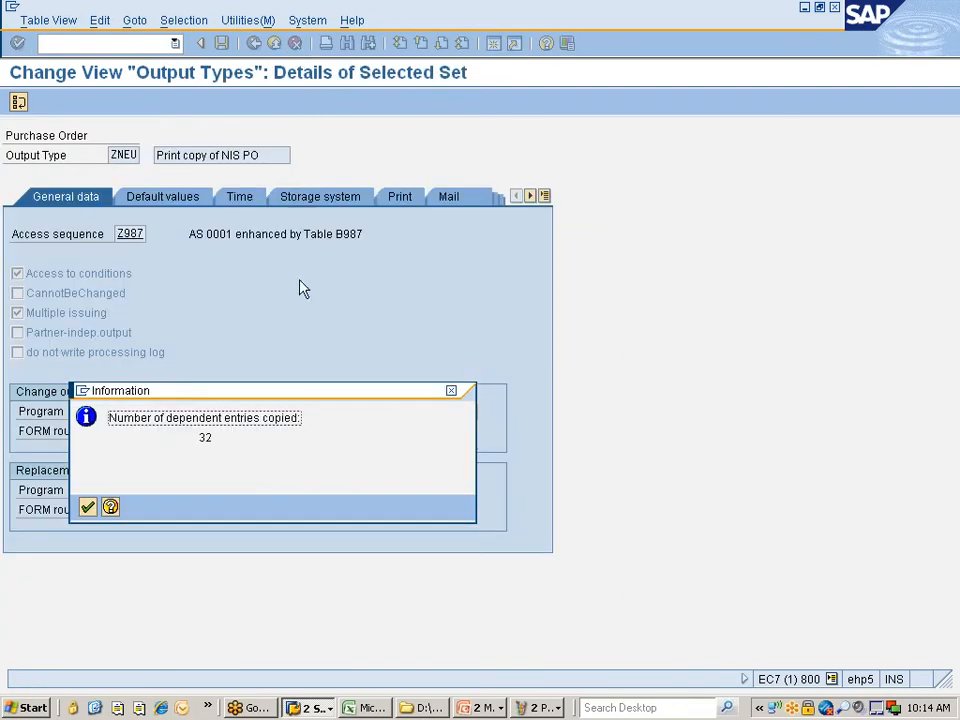
- Acknowledge the copied dependent entries notice and return to the top of the output types list
left_click(87, 508)
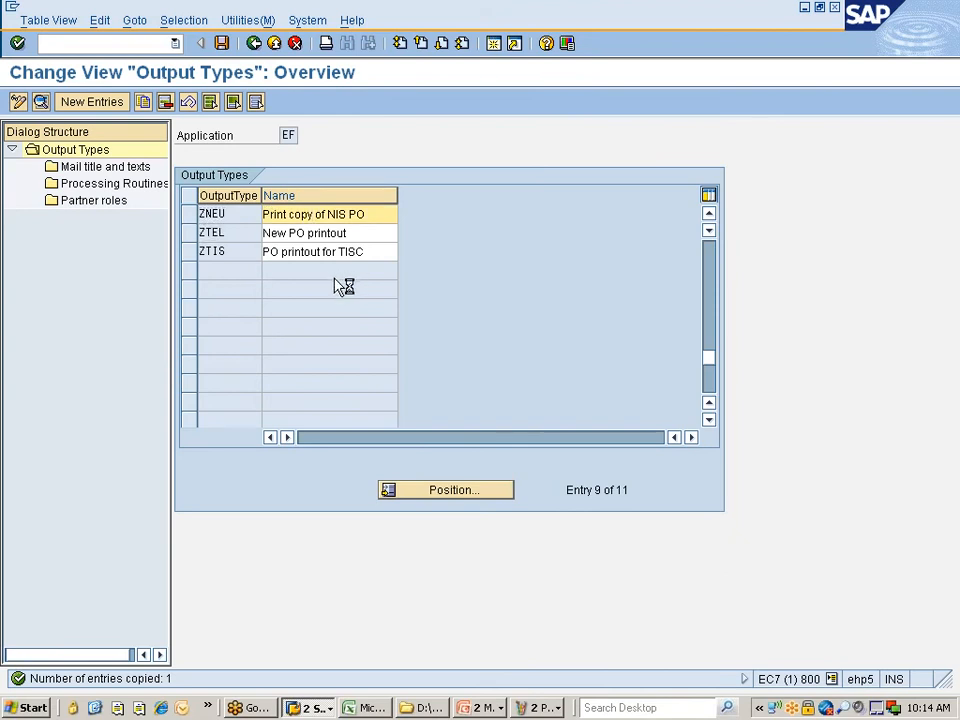
scroll(345, 285, "up", 3)
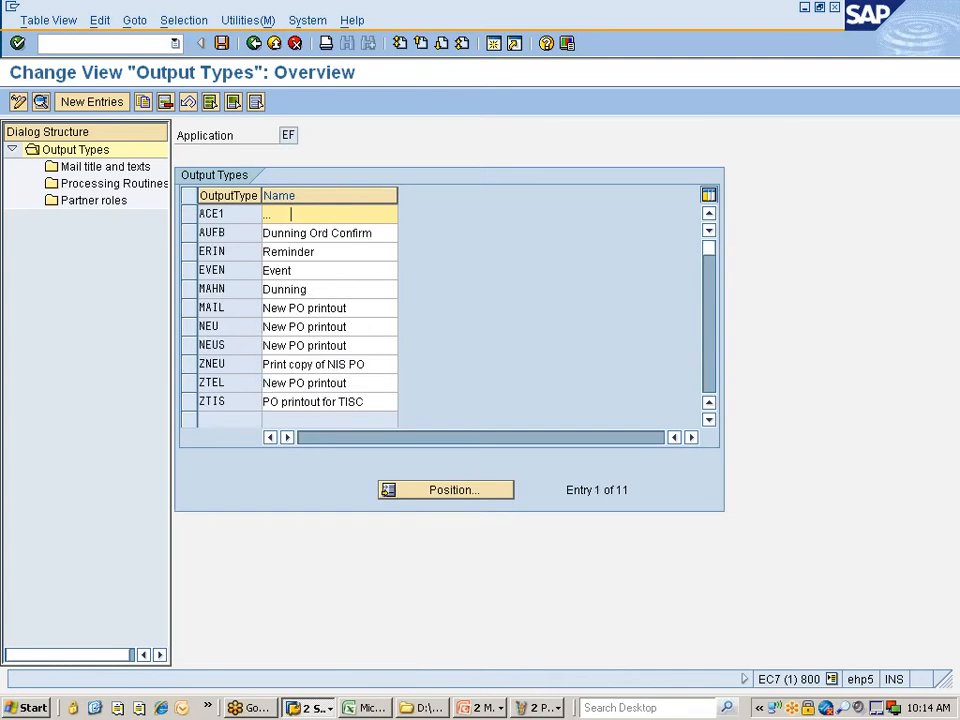
left_click(270, 307)
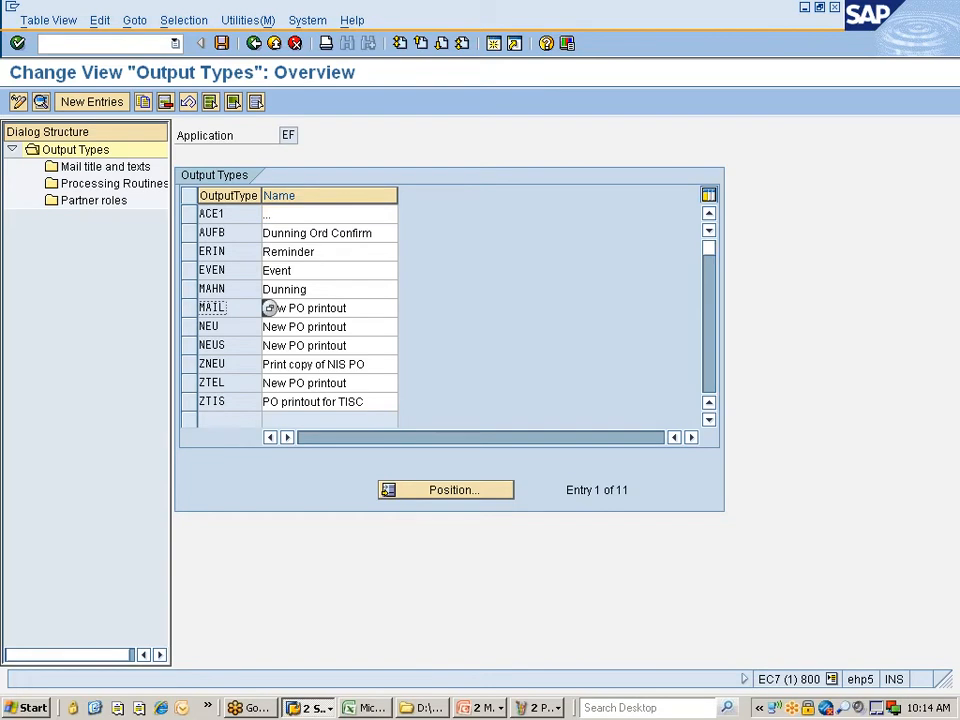
- Save ZNEU, accepting request EC7K900551 for every SAPscript text prompt
left_click(221, 43)
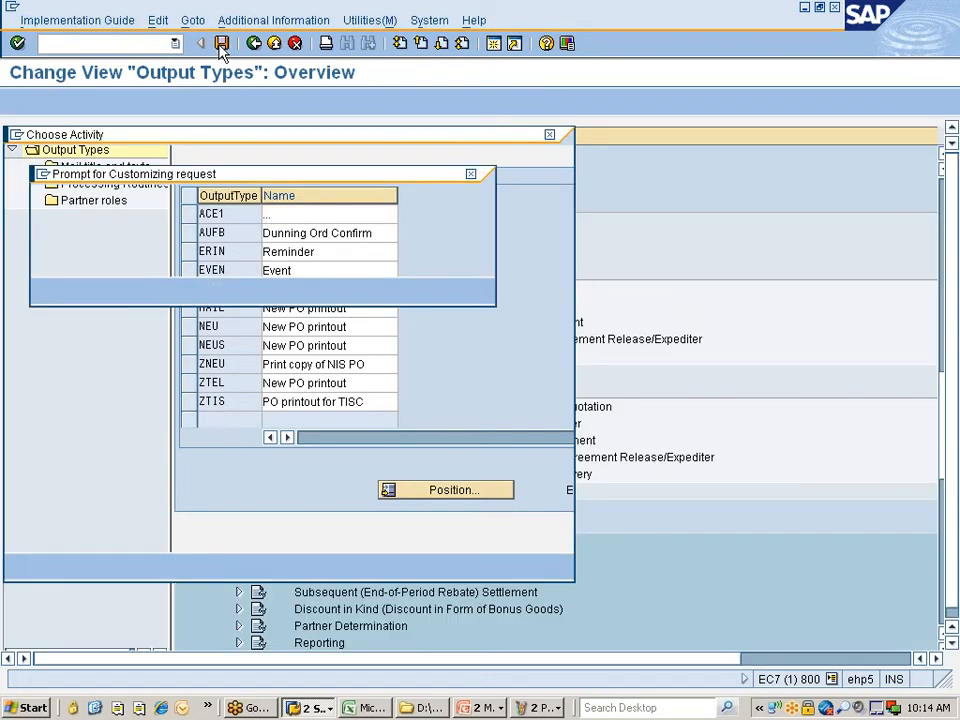
left_click(48, 291)
left_click(48, 291)
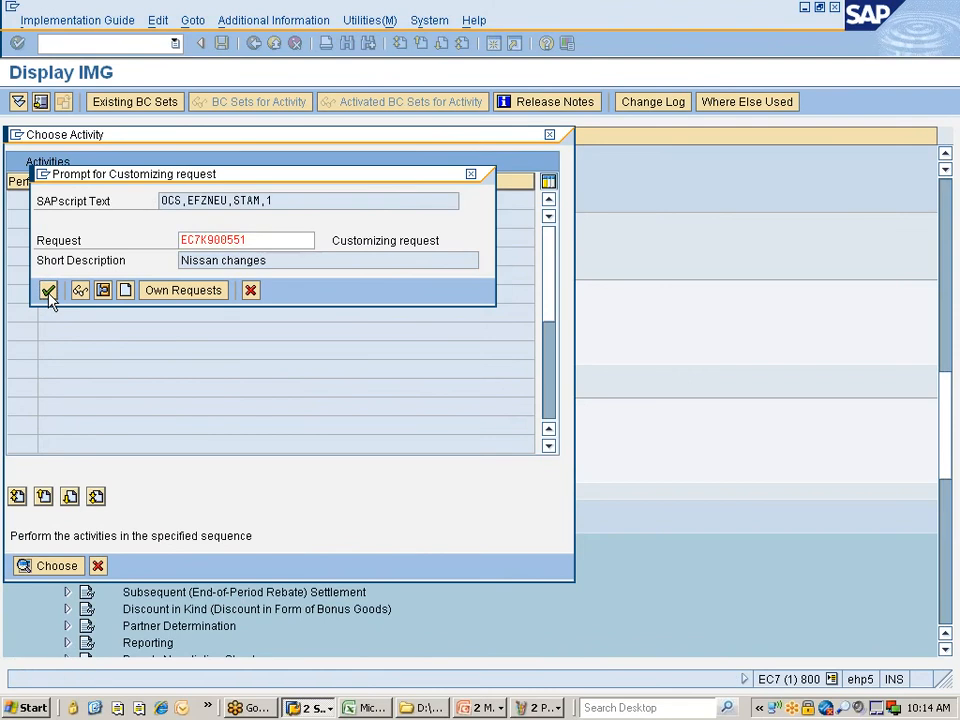
left_click(48, 291)
left_click(48, 291)
left_click(48, 291)
left_click(48, 291)
left_click(48, 291)
left_click(48, 291)
left_click(48, 291)
left_click(48, 291)
left_click(48, 291)
left_click(48, 291)
left_click(48, 291)
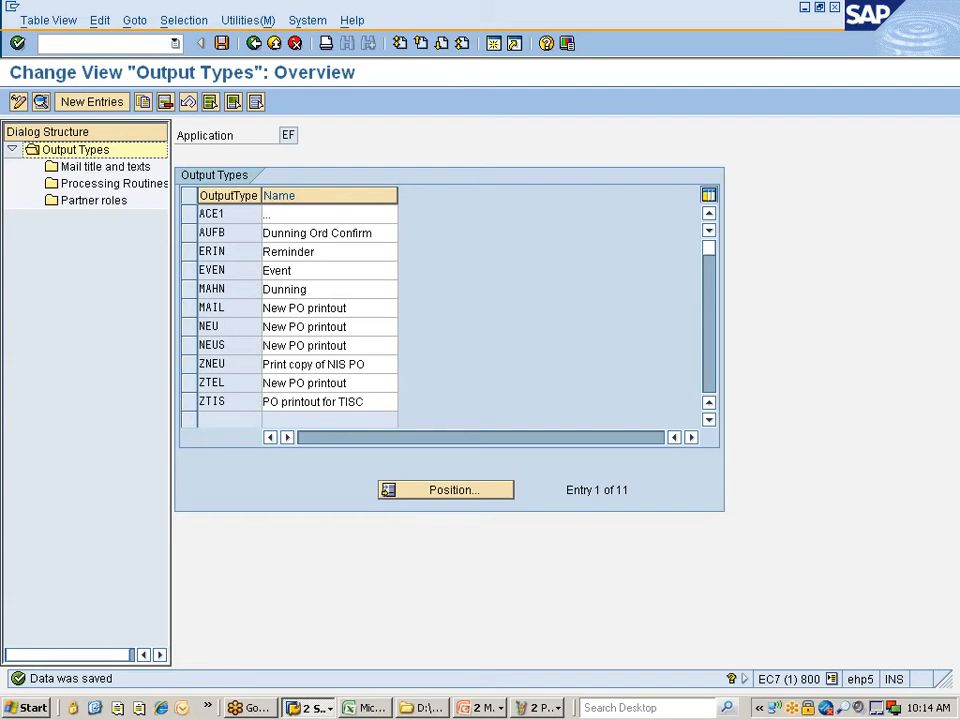
- Search the output types list for ZTEL, then scroll back to the top
left_click(428, 491)
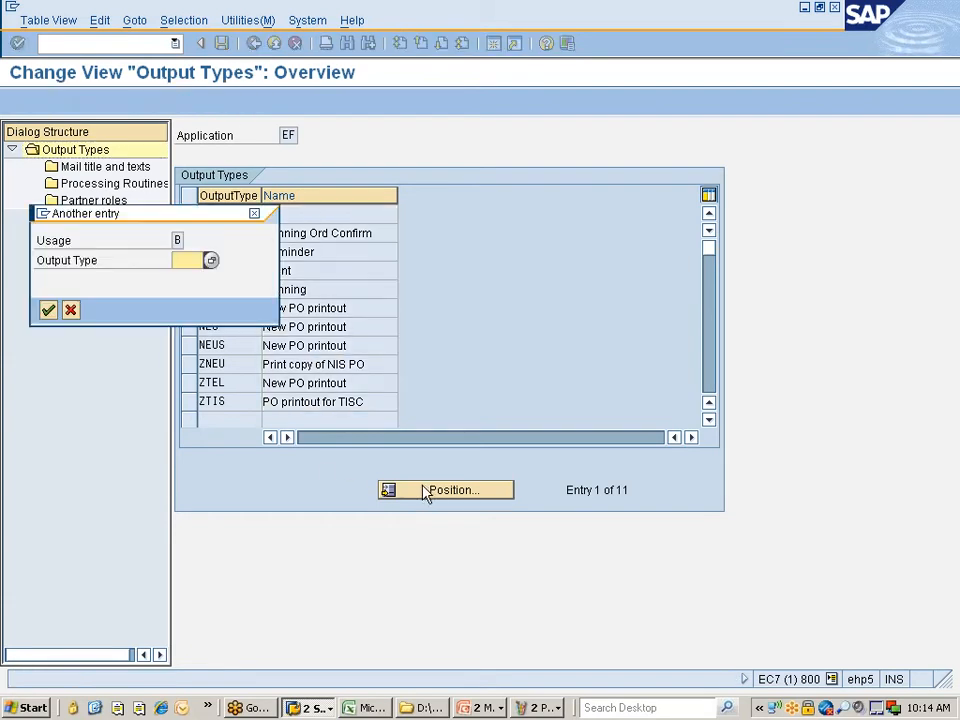
type("ztel")
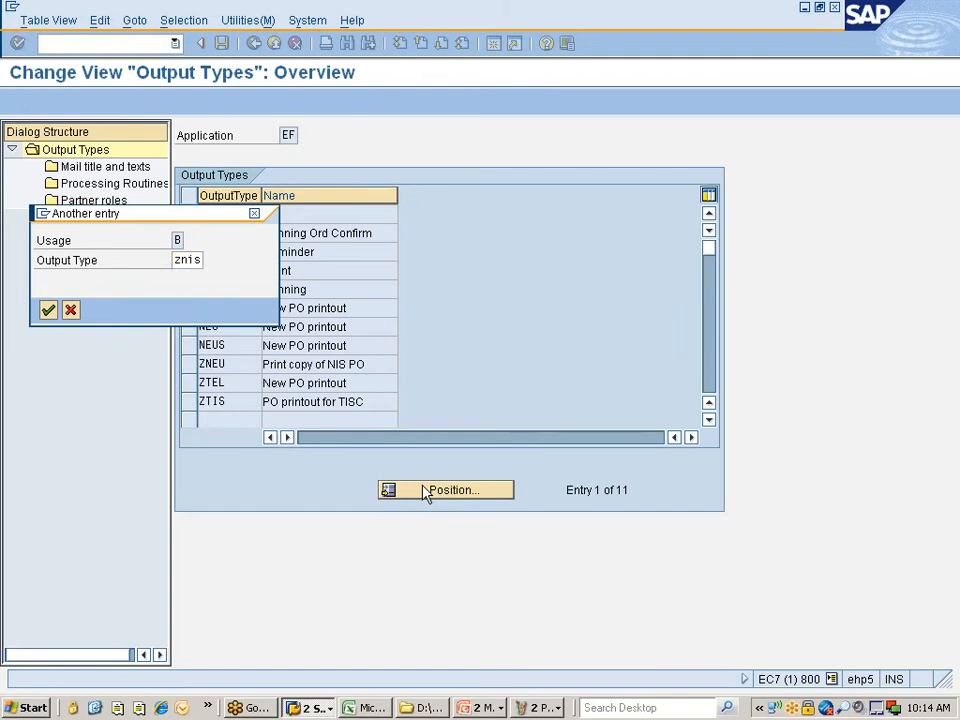
key("Return")
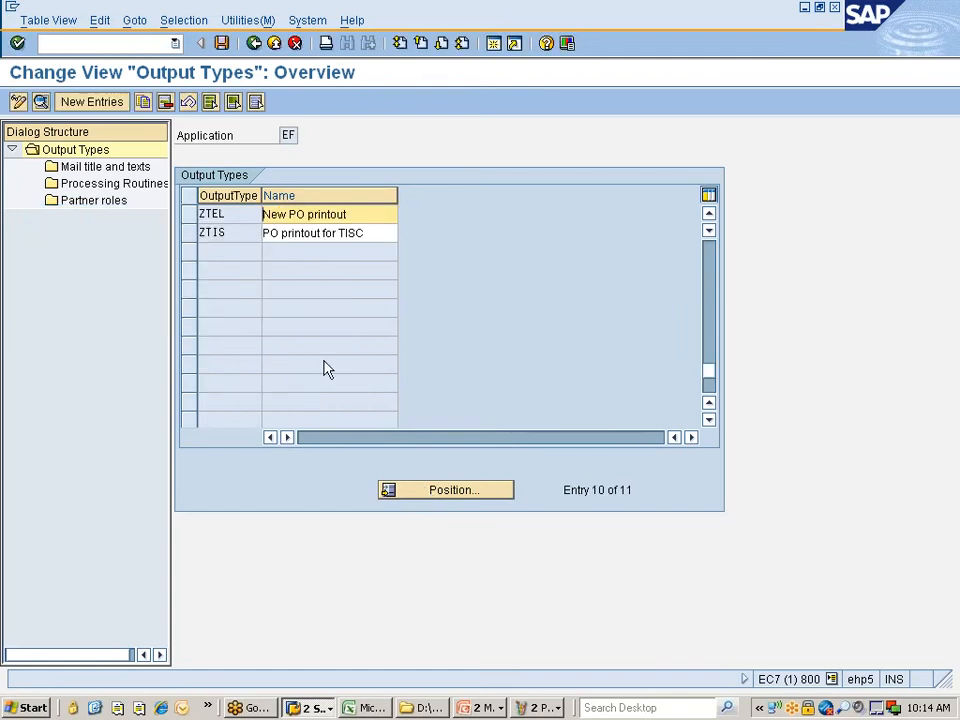
scroll(322, 362, "up", 1)
scroll(322, 362, "up", 2)
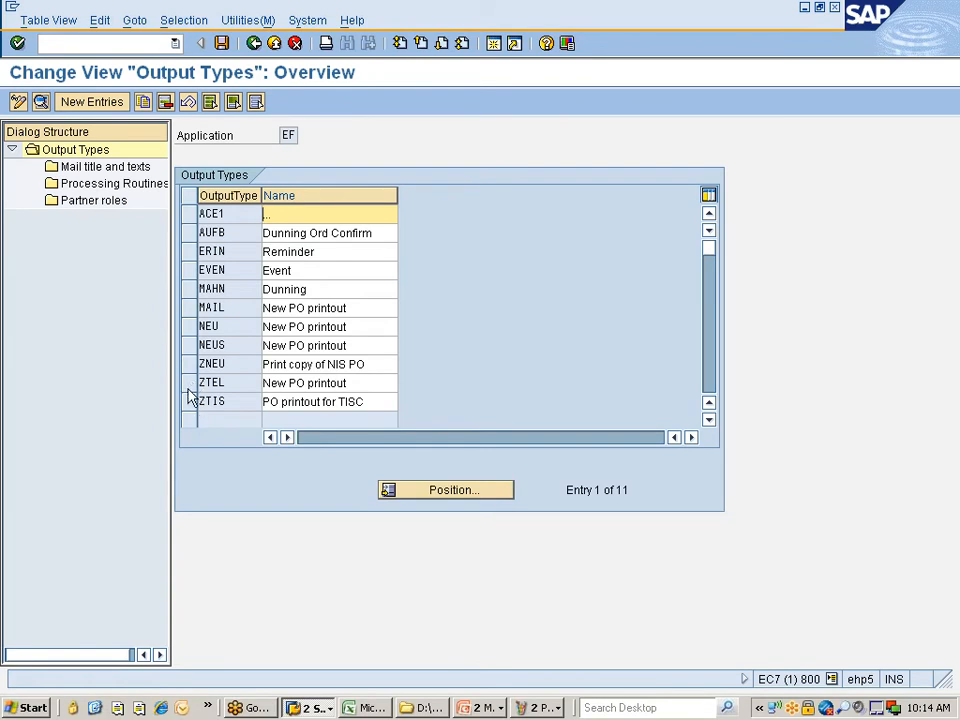
- Start a copy of output type NEU under the new code ZNPO
left_click(189, 332)
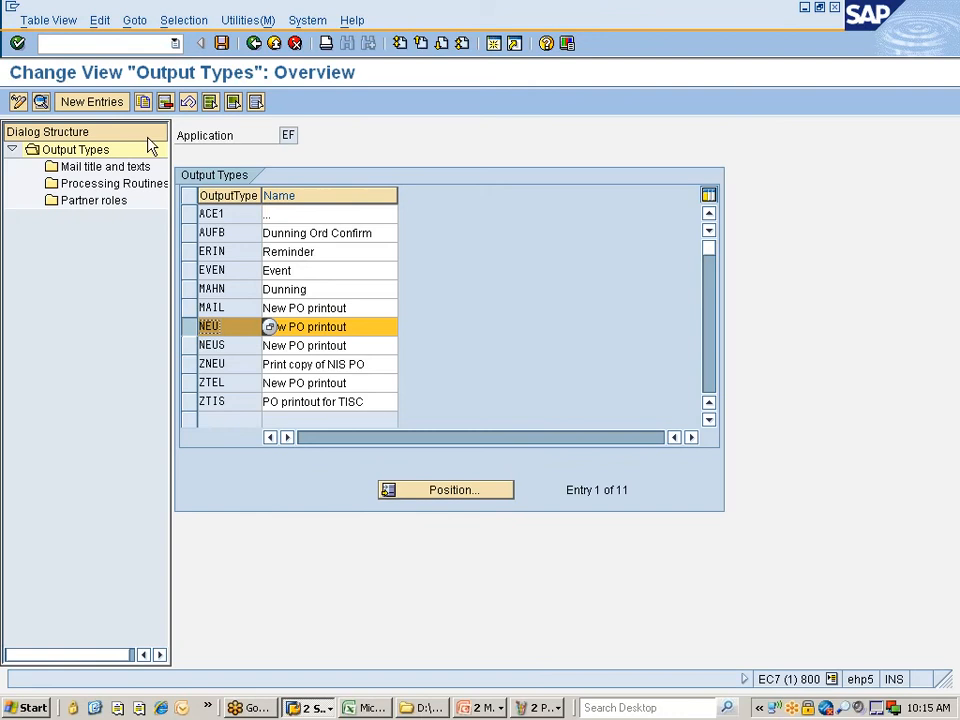
left_click(145, 103)
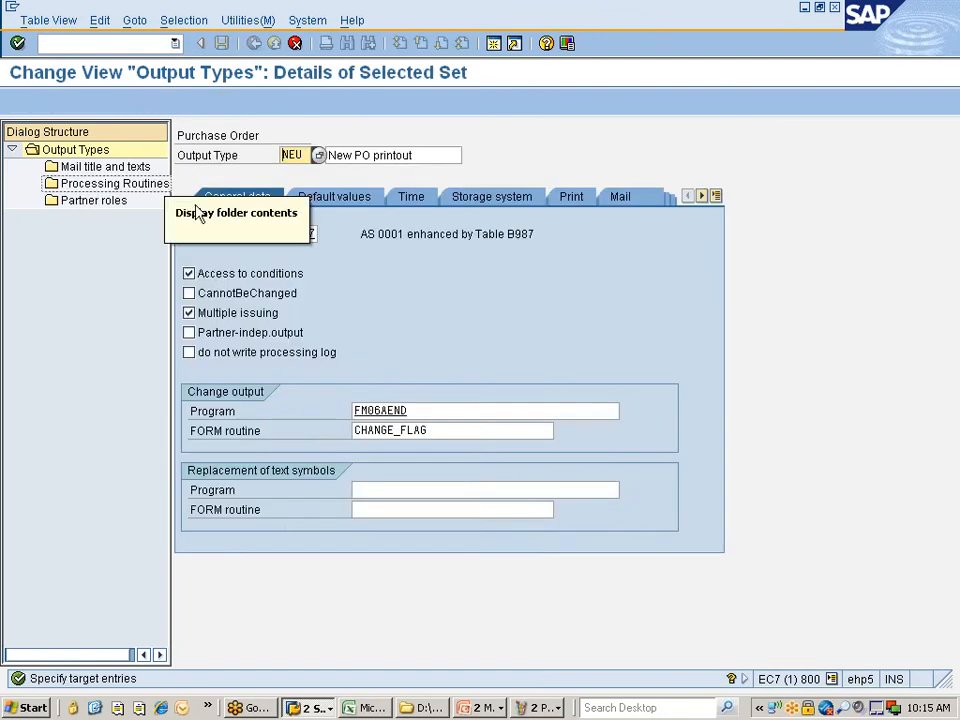
key("Delete")
key("Delete")
key("Delete")
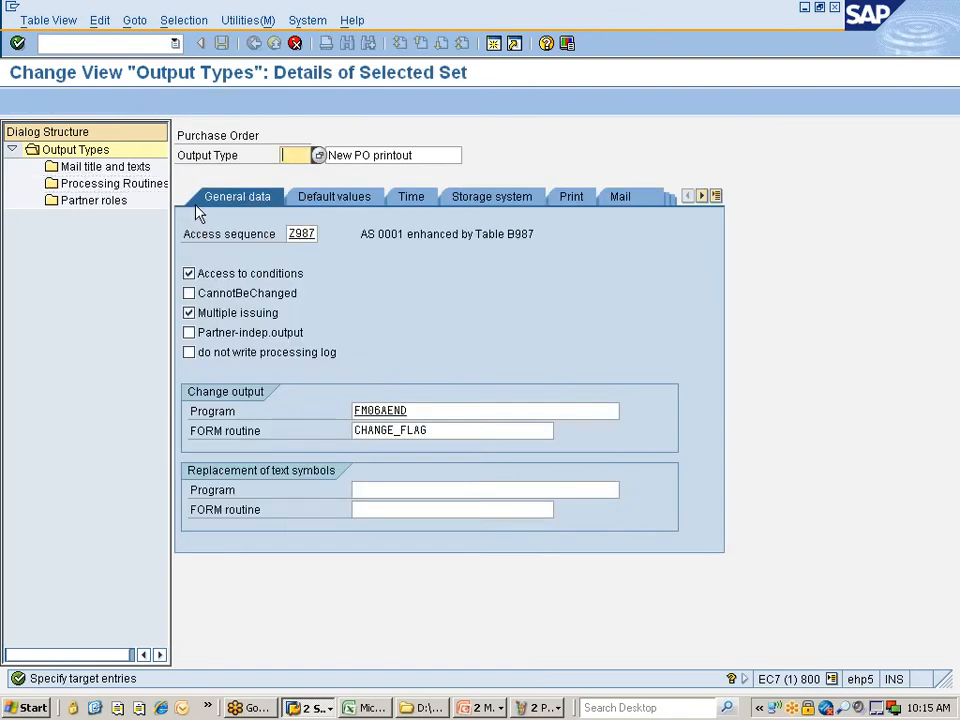
type("ZNIS")
key("BackSpace")
key("BackSpace")
type("PO")
- Describe ZNPO as 'Print copy of NIS PO' and copy it with its 37 dependent entries
left_click(371, 155)
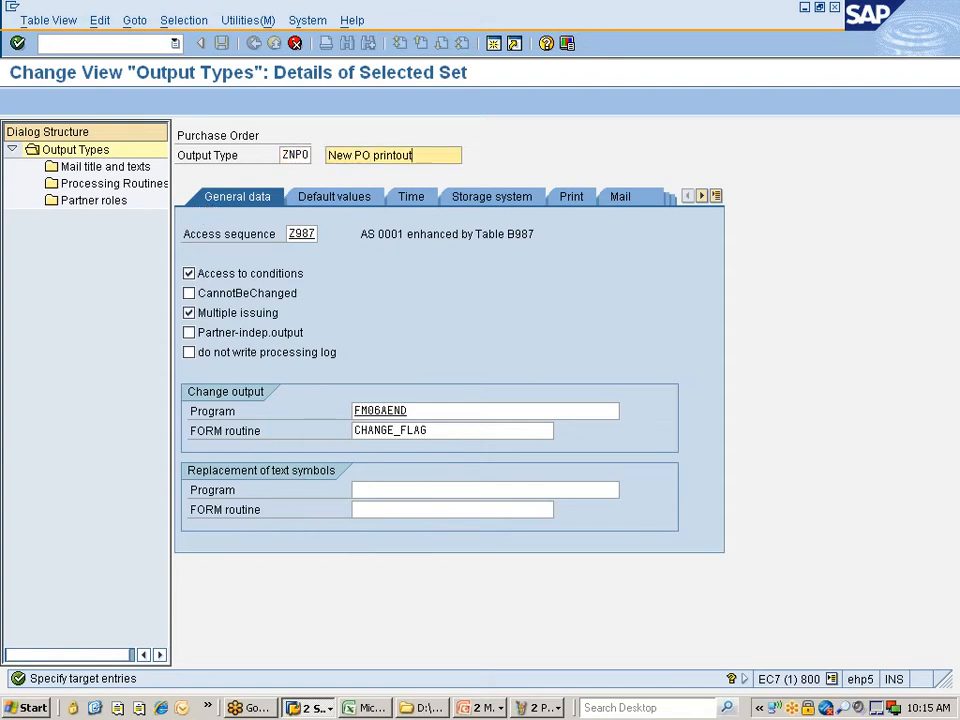
key("BackSpace")
key("BackSpace")
key("BackSpace")
key("BackSpace")
key("BackSpace")
key("BackSpace")
key("BackSpace")
key("BackSpace")
key("BackSpace")
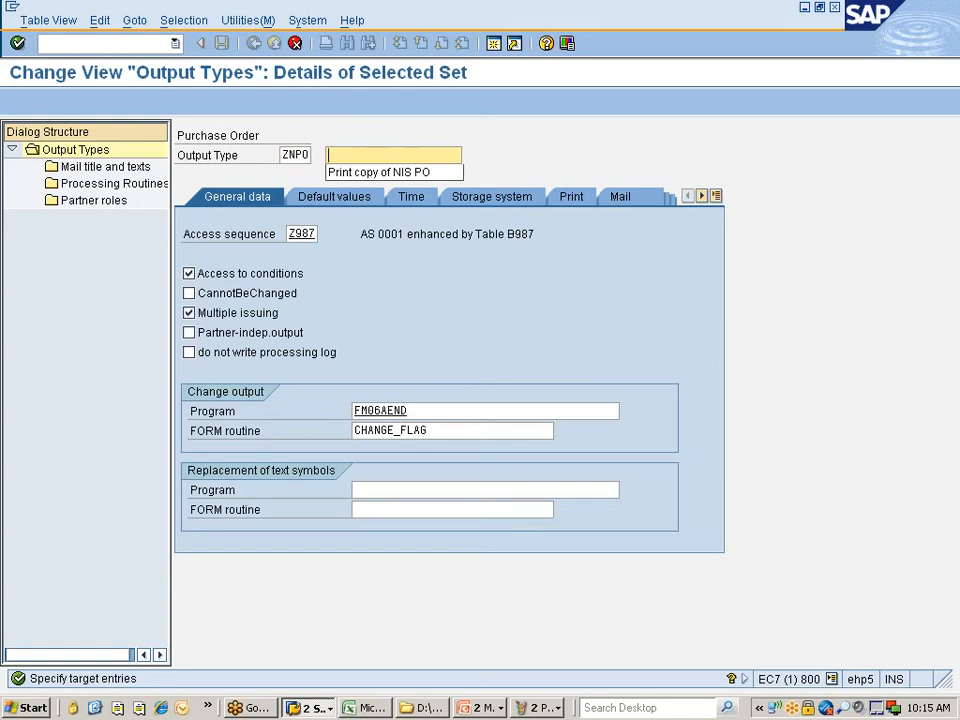
key("Down")
key("Return")
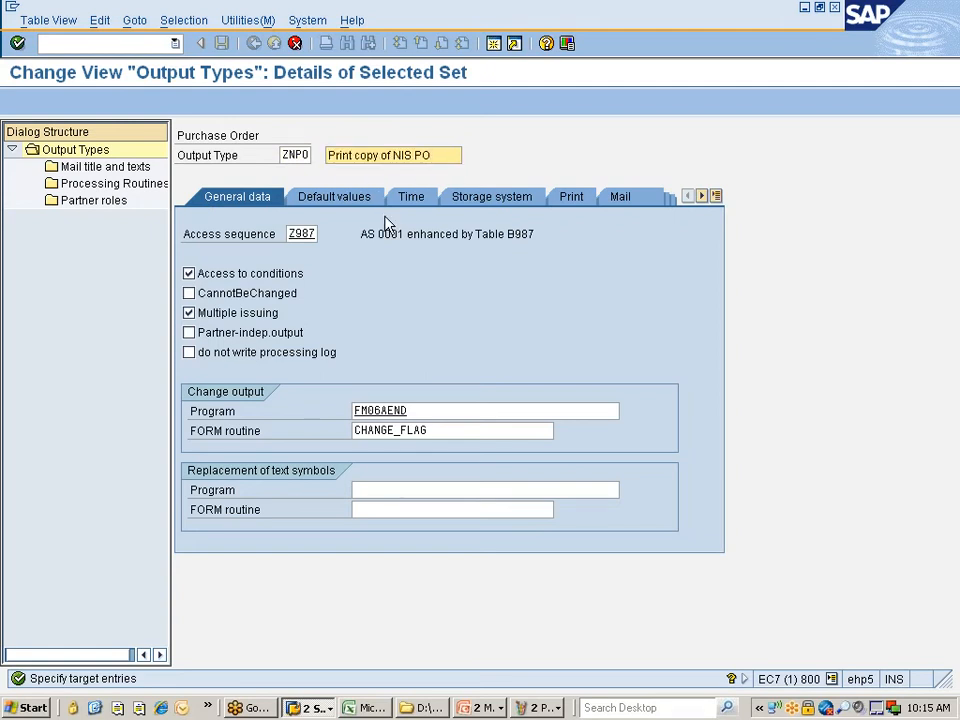
key("Return")
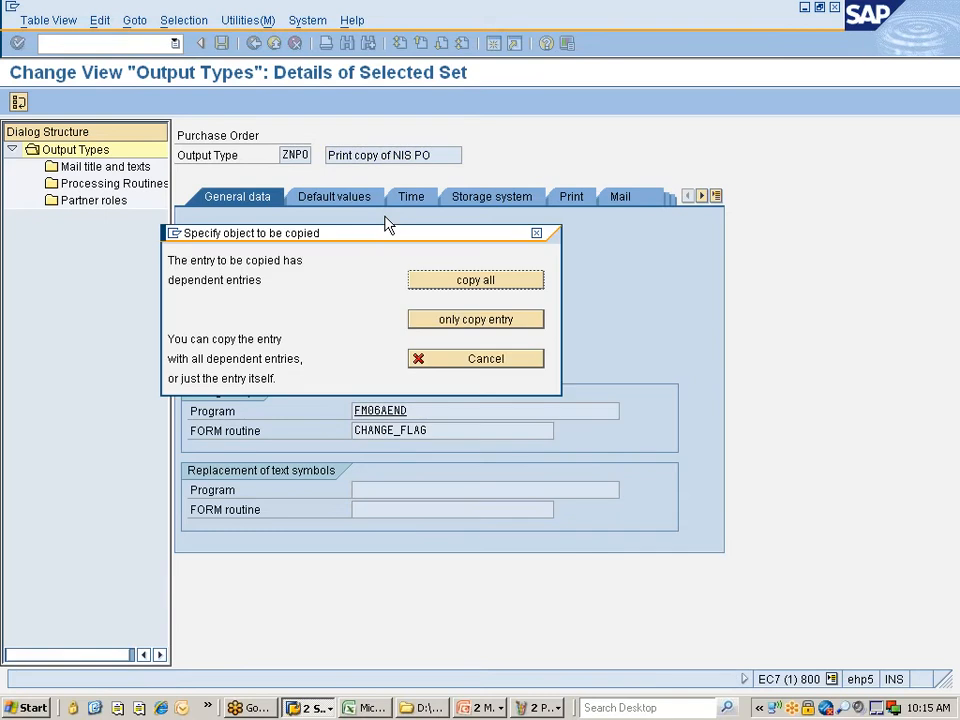
left_click(445, 288)
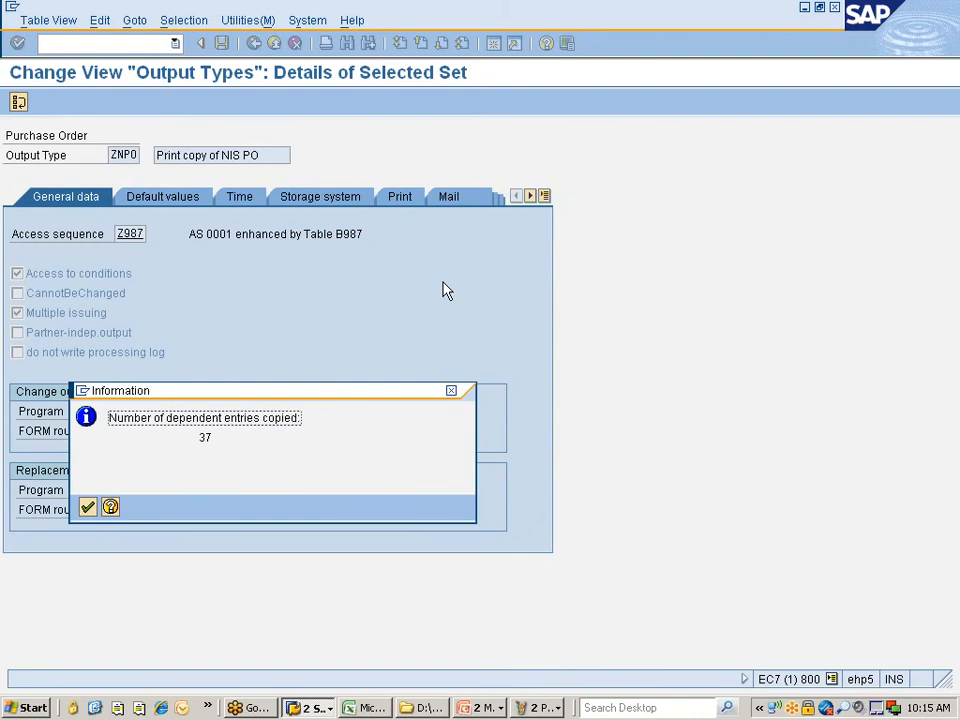
key("Return")
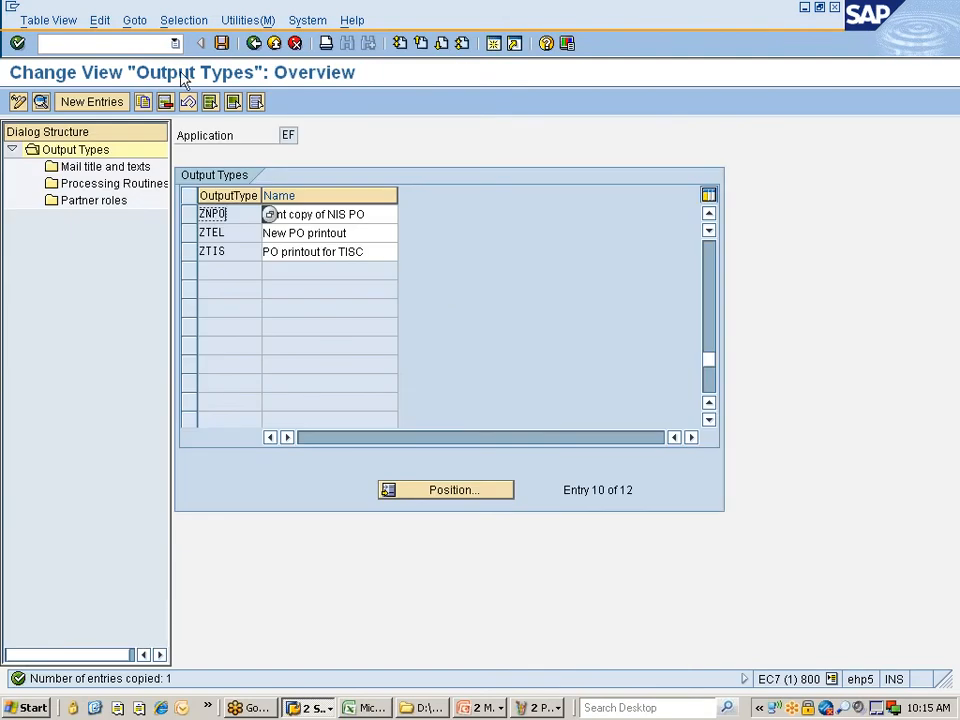
- Save ZNPO, assigning each SAPscript text to the Nissan changes request
left_click(221, 43)
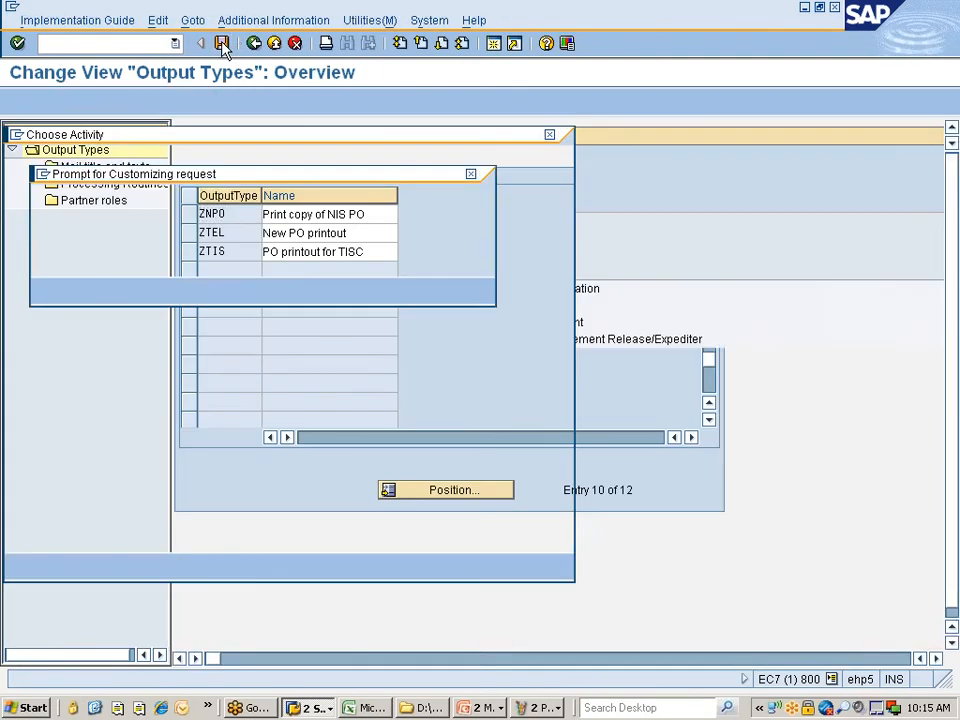
left_click(48, 290)
left_click(48, 290)
left_click(48, 290)
left_click(48, 290)
left_click(48, 290)
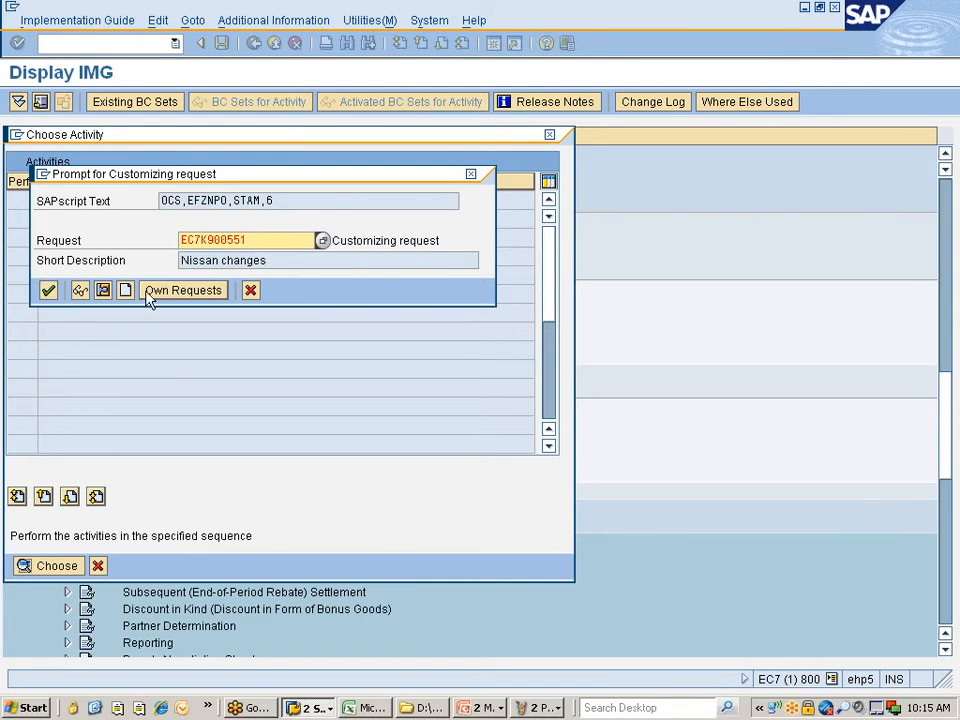
left_click(48, 290)
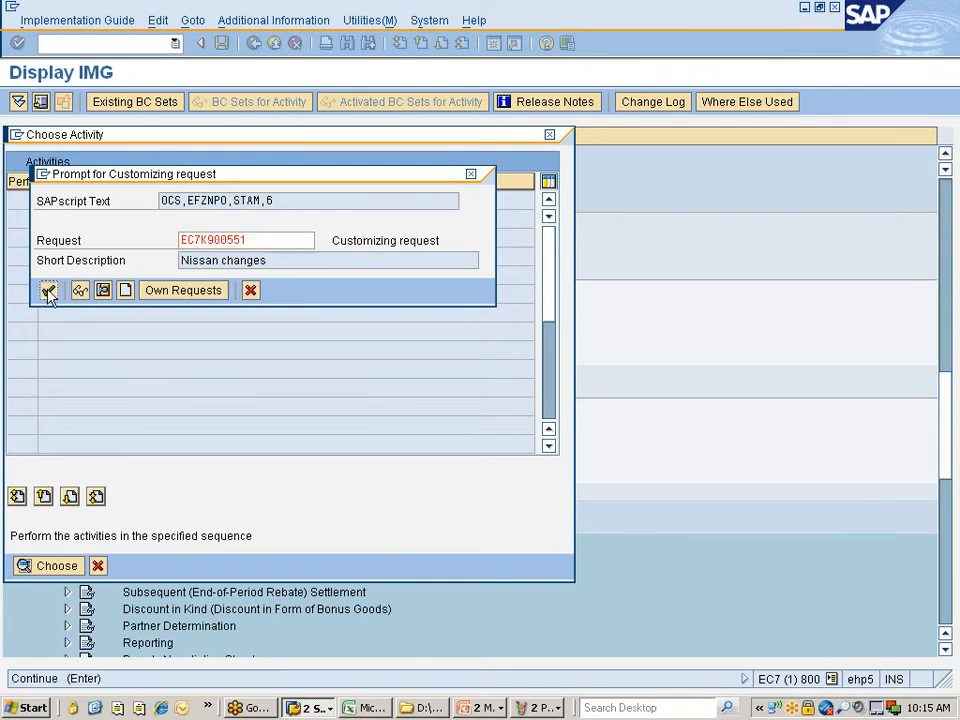
left_click(48, 290)
left_click(48, 290)
left_click(48, 290)
left_click(48, 290)
left_click(48, 290)
left_click(48, 290)
left_click(48, 290)
left_click(48, 290)
left_click(48, 290)
left_click(48, 290)
left_click(48, 290)
left_click(48, 290)
left_click(48, 290)
left_click(48, 290)
left_click(48, 290)
left_click(48, 290)
left_click(48, 290)
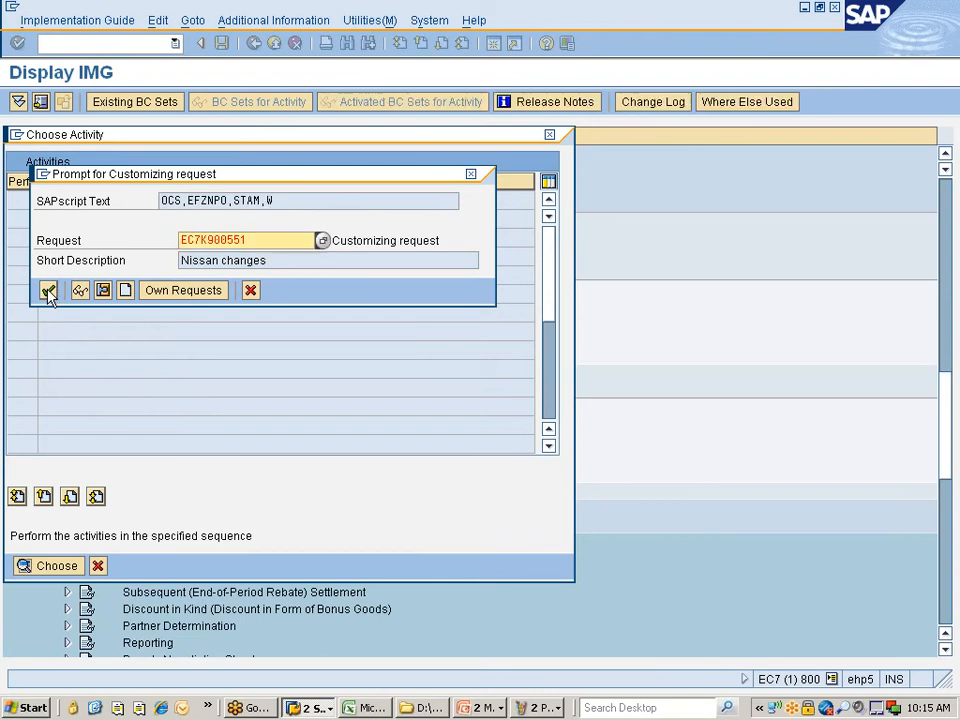
left_click(48, 290)
left_click(48, 290)
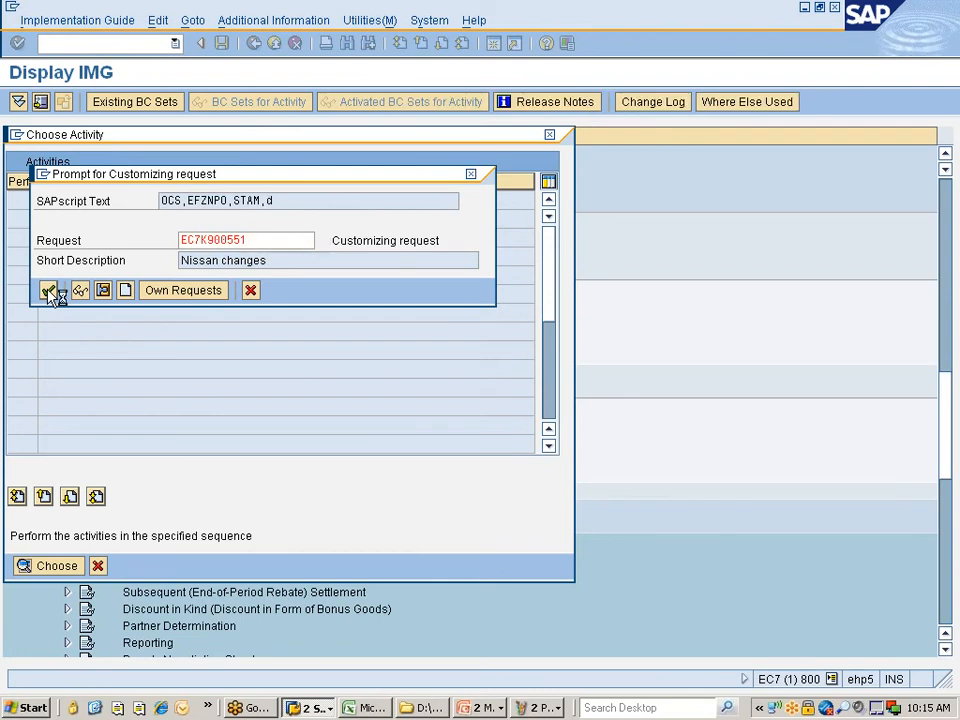
left_click(48, 290)
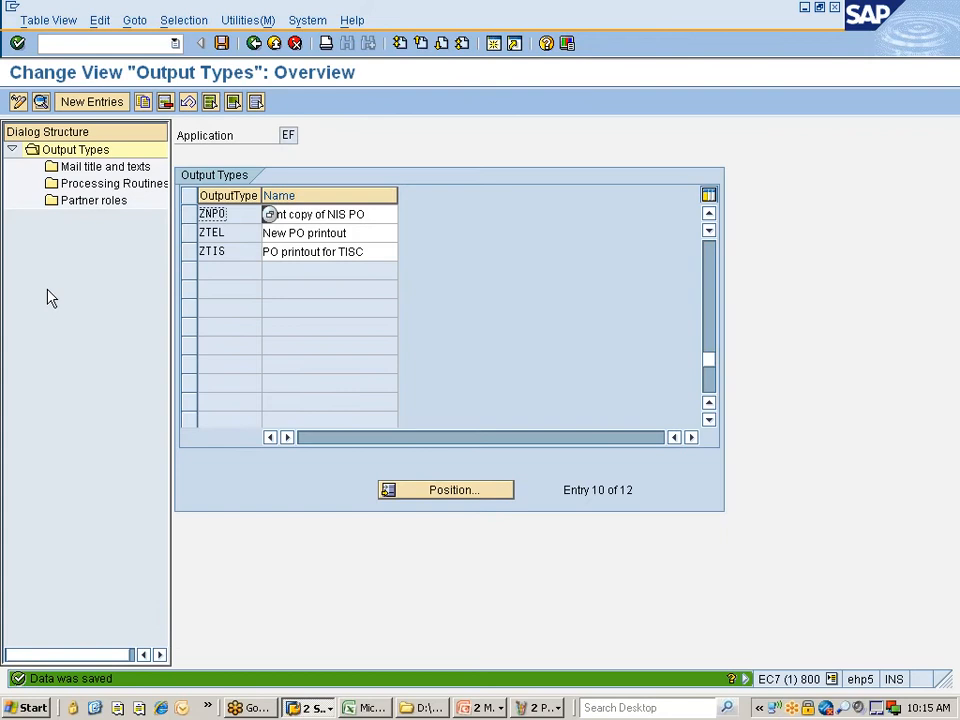
- Save the output types once more until 'Data was saved' is confirmed
left_click(315, 214)
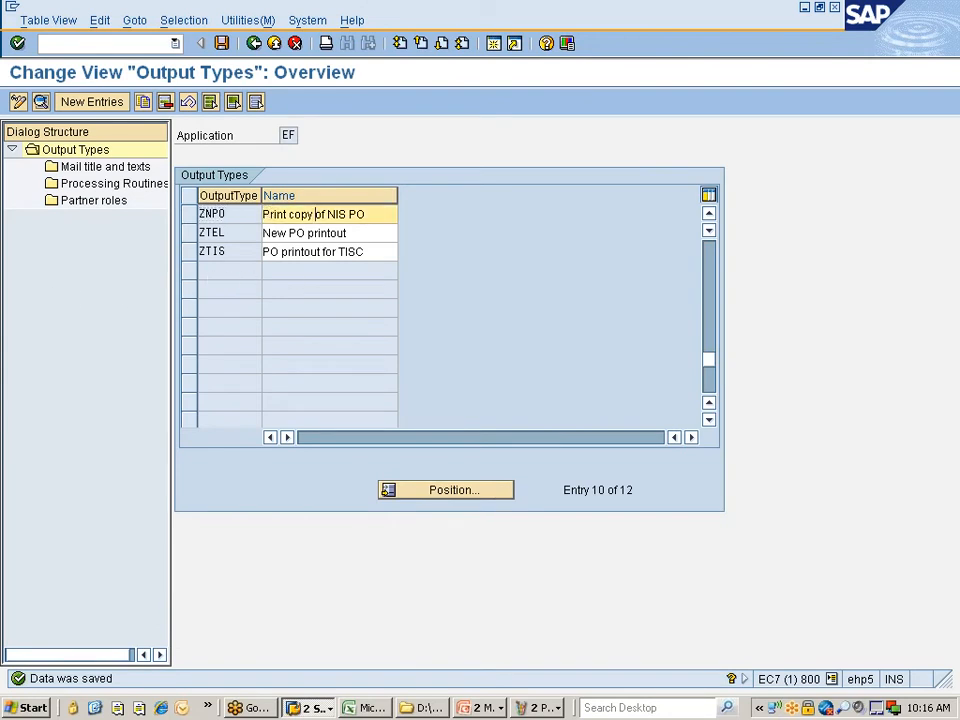
left_click(224, 43)
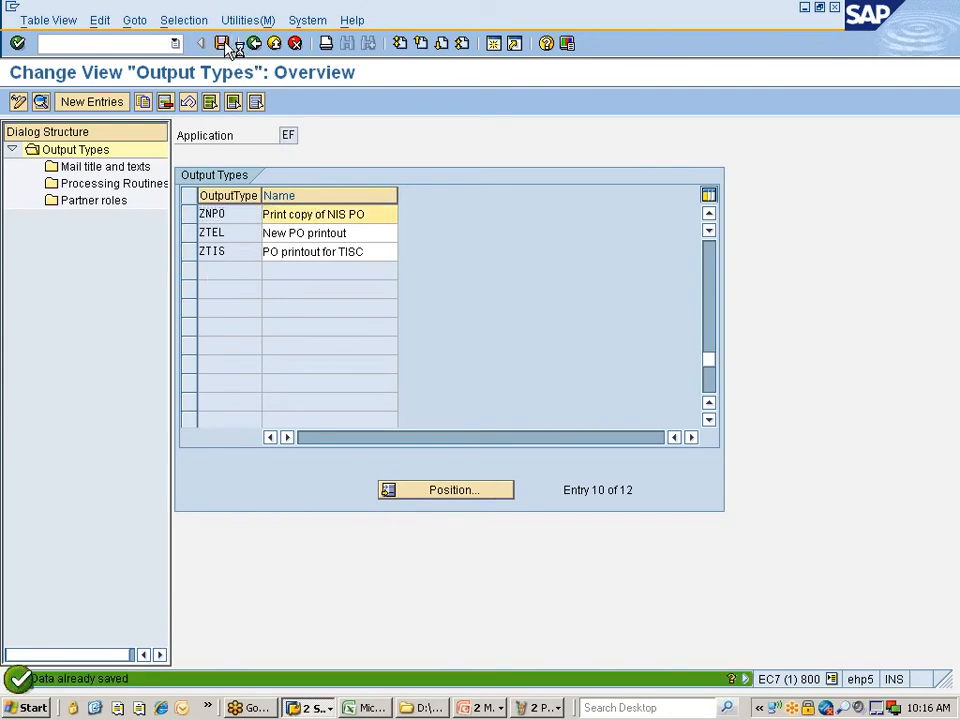
left_click(219, 214)
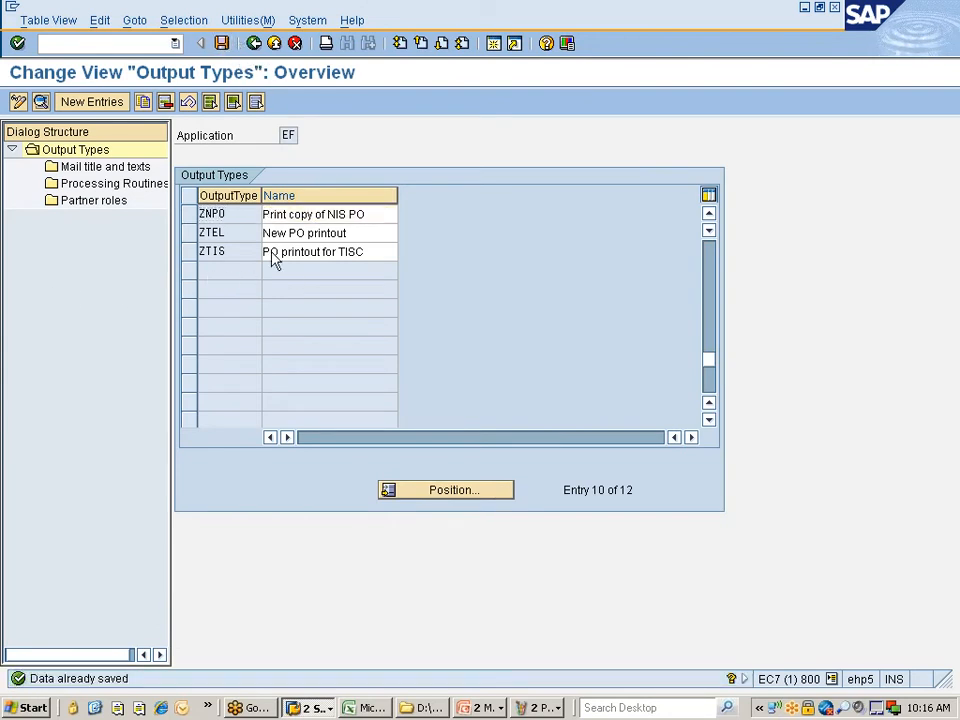
scroll(272, 259, "up", 1)
- Open ZNPO's details to check access sequence Z987, then bring up the Excel pricing diagram
left_click(190, 271)
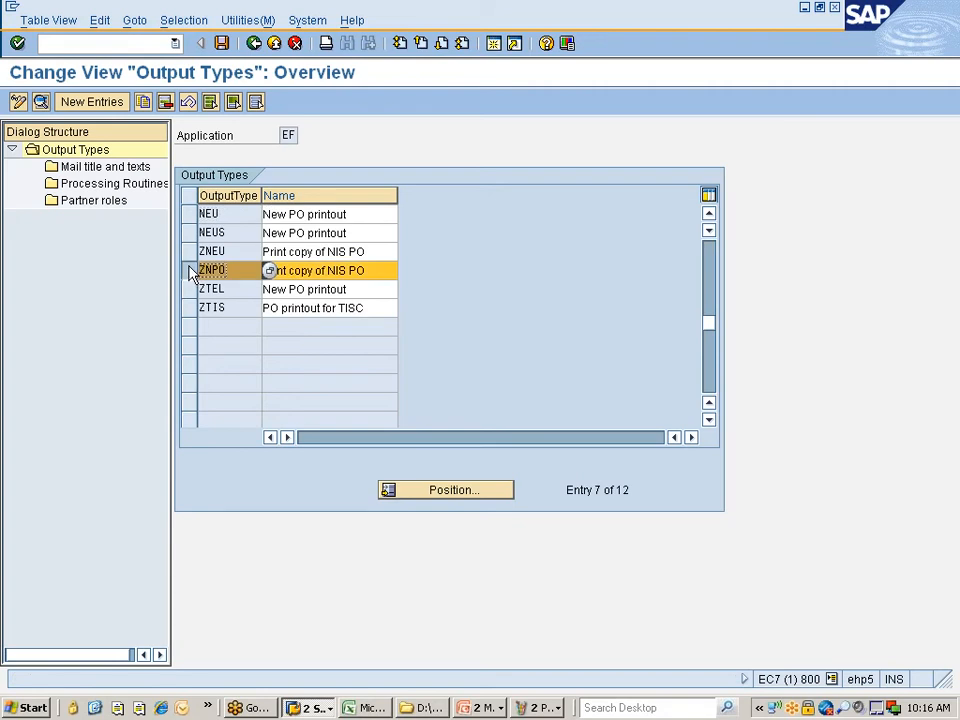
left_click(41, 103)
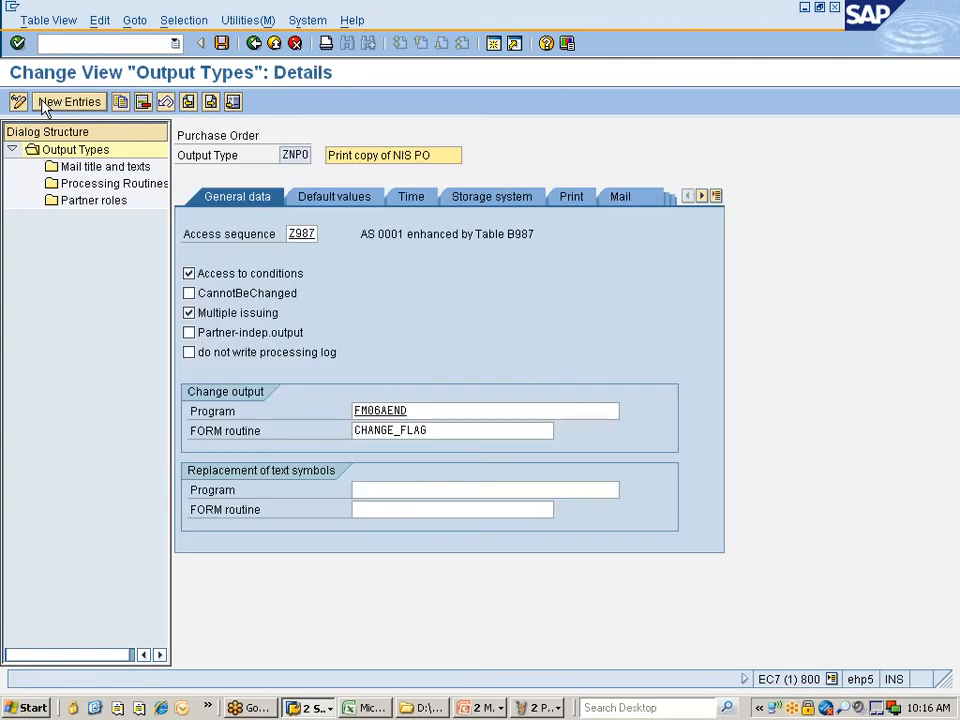
left_click(287, 237)
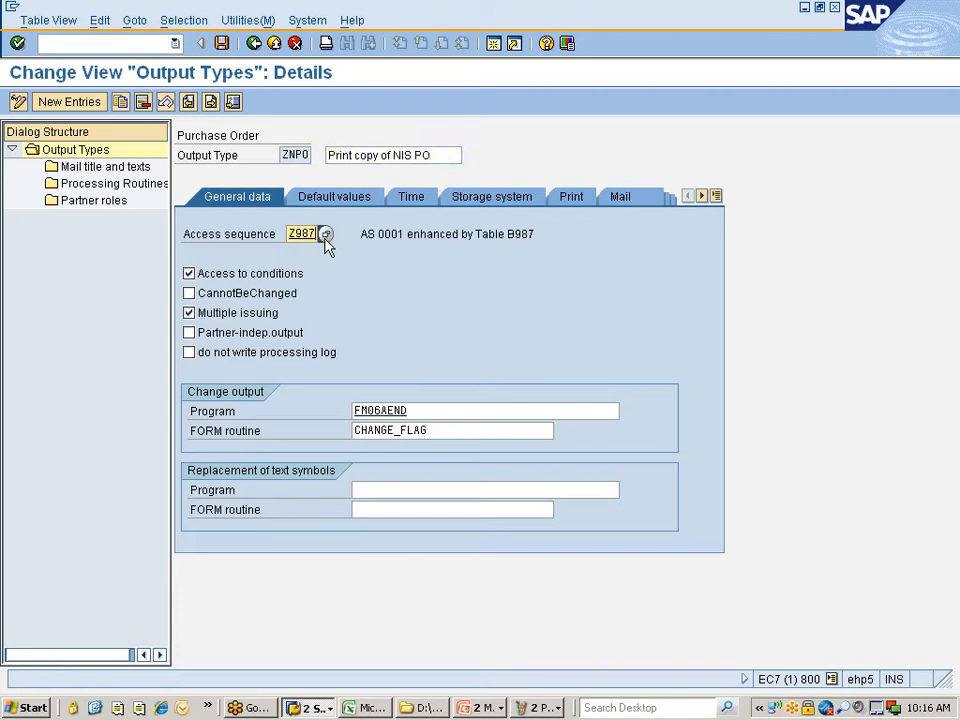
left_click(369, 709)
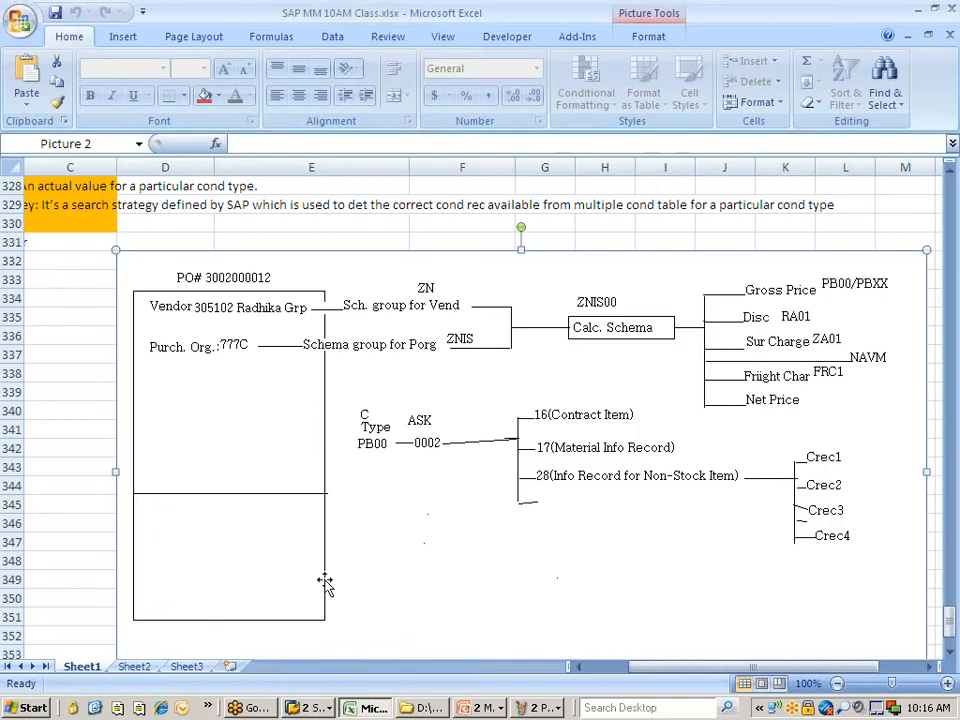
- Label the ASK node 'Z987' in the Paint diagram
left_click(542, 708)
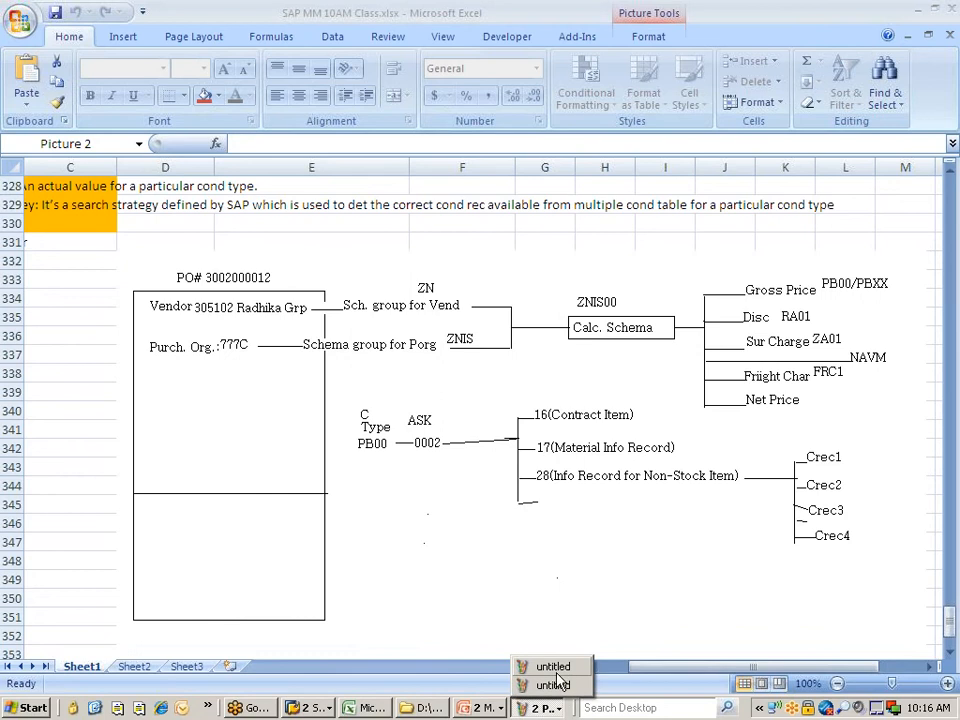
left_click(556, 684)
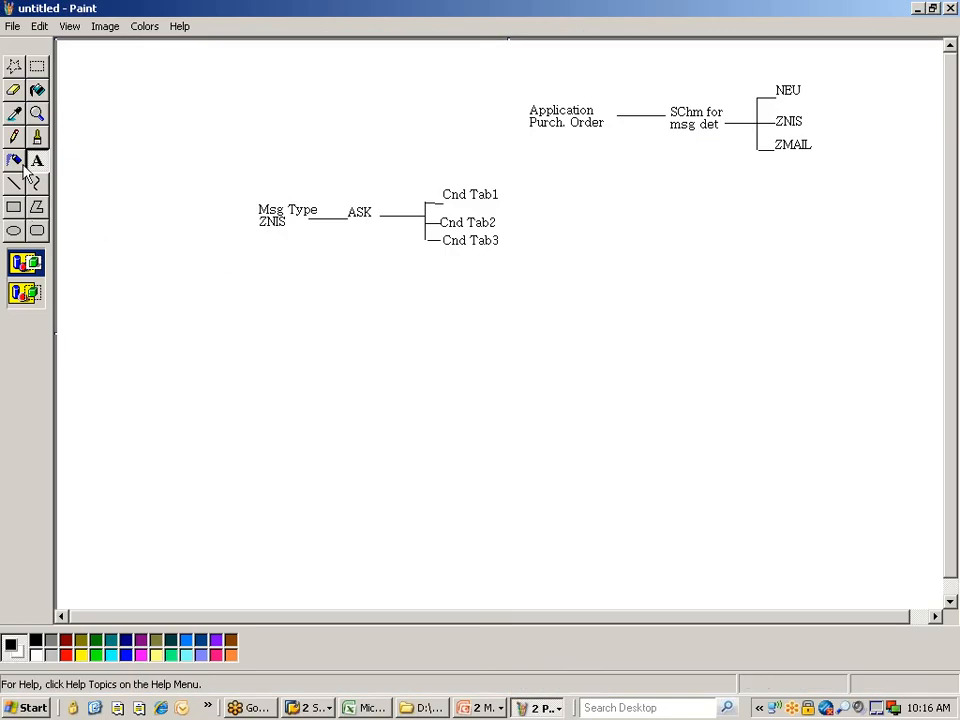
left_click(37, 160)
left_click_drag(348, 188, 381, 203)
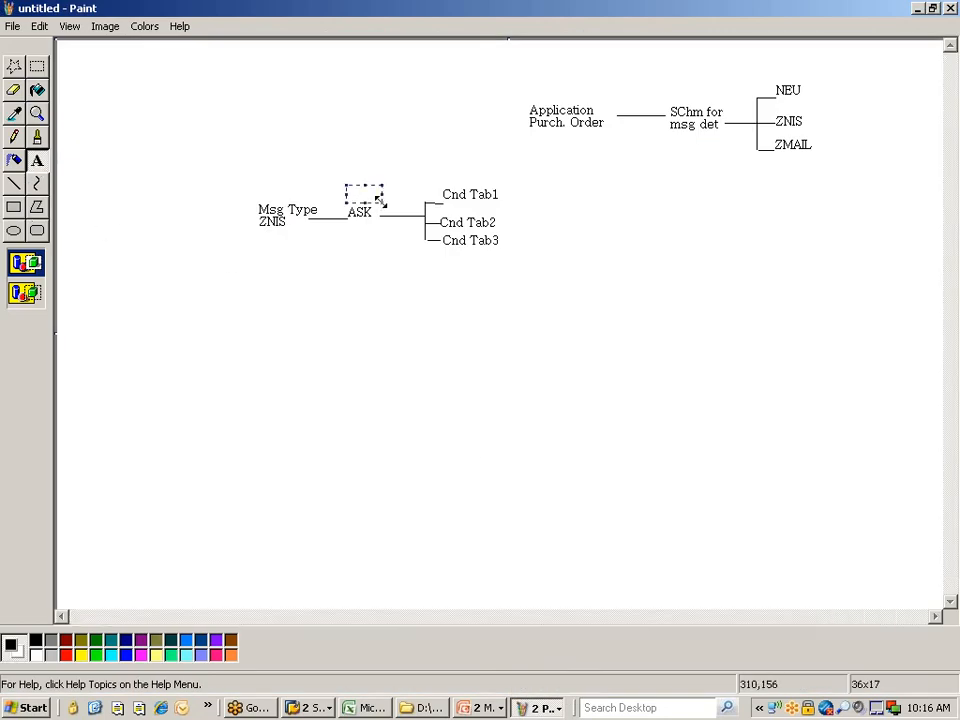
type("Z987")
left_click(351, 300)
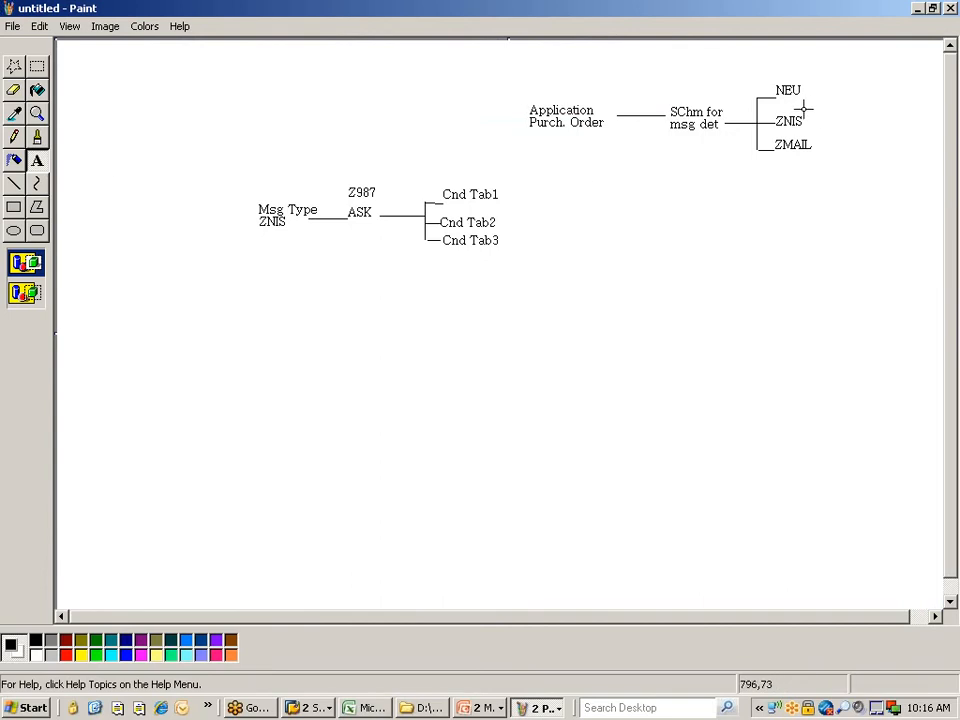
- Relabel the ZNIS branch as 'ZNPO' and go back to SAP
left_click_drag(775, 111, 814, 129)
type("ZNPO")
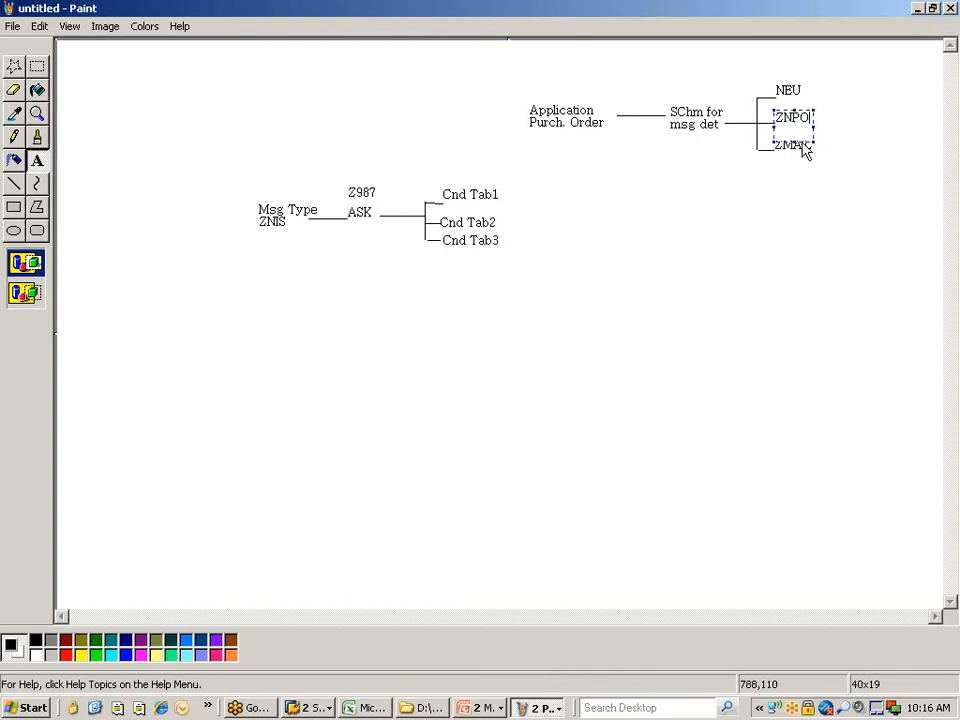
left_click(846, 136)
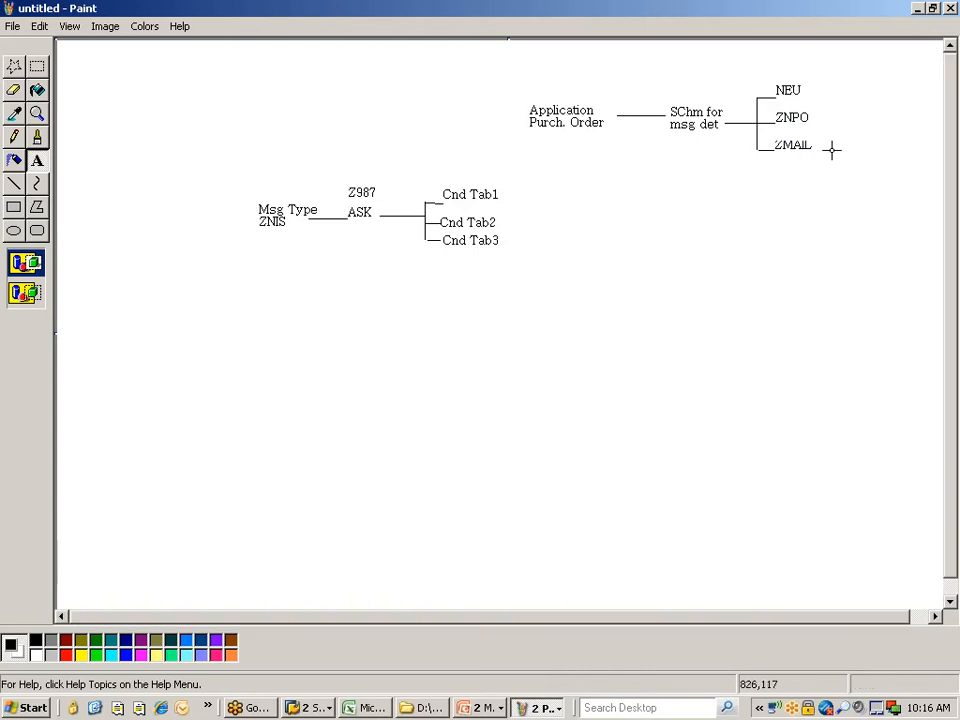
key("alt+Tab")
key("alt+Tab")
key("alt+Tab")
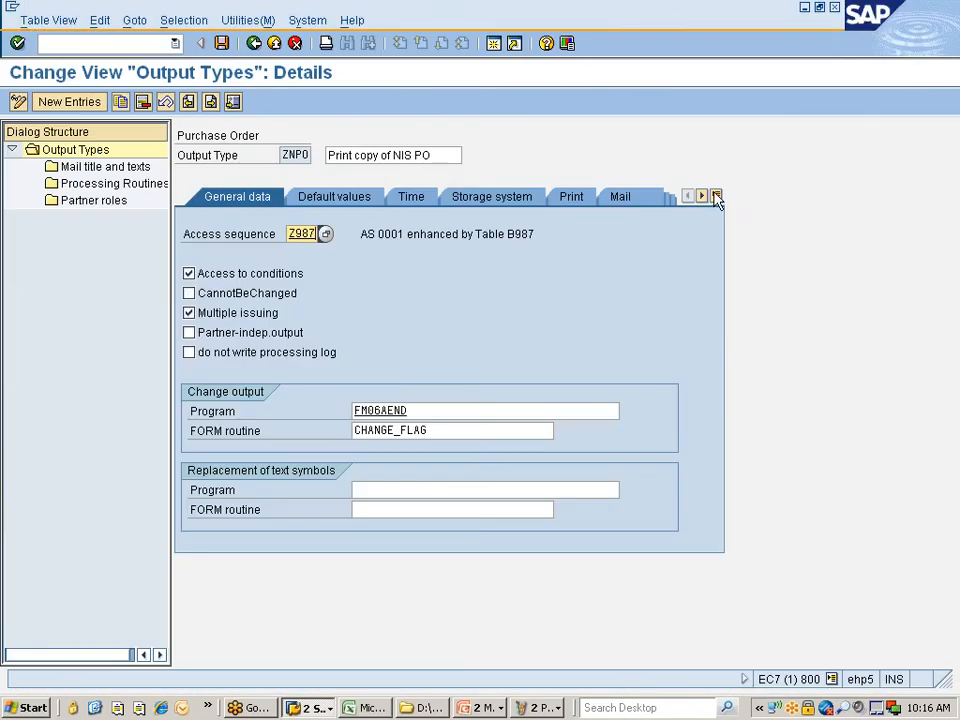
left_click(256, 45)
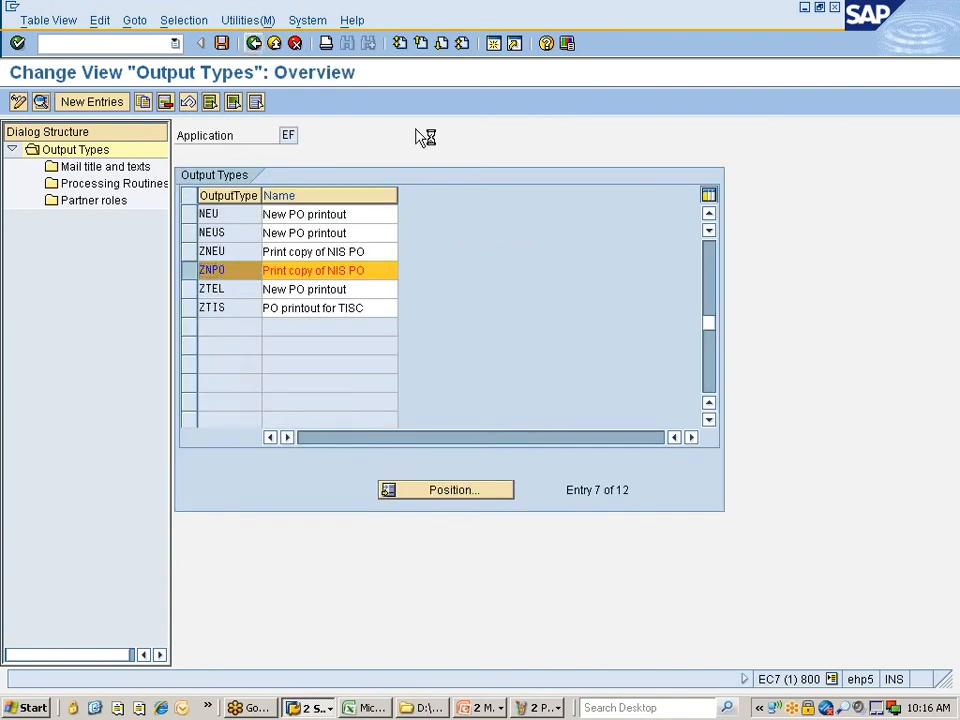
left_click(256, 44)
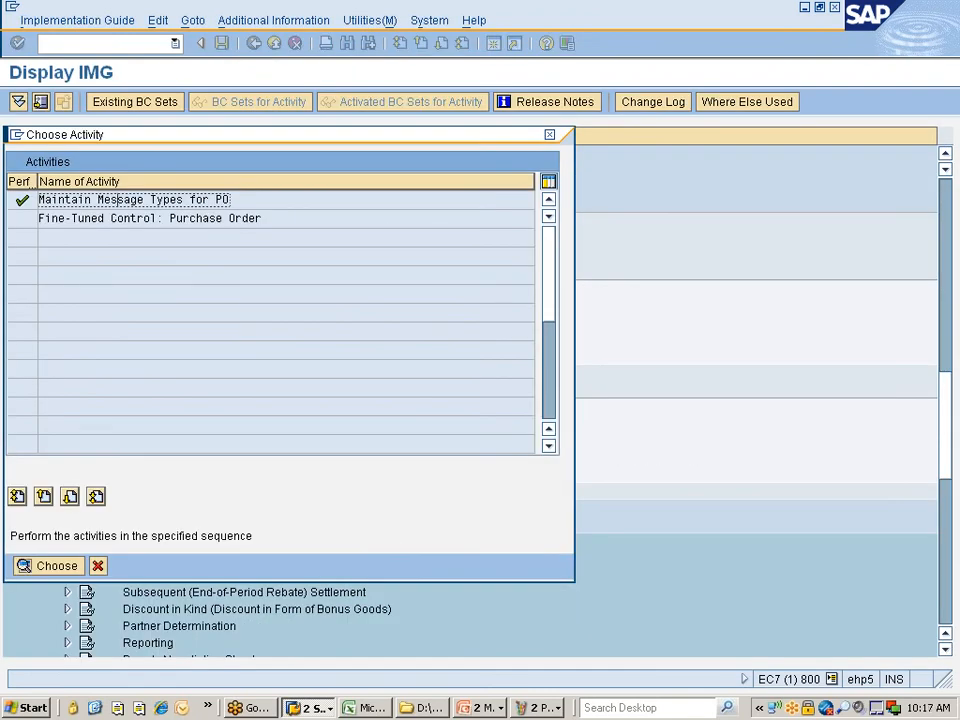
double_click(122, 202)
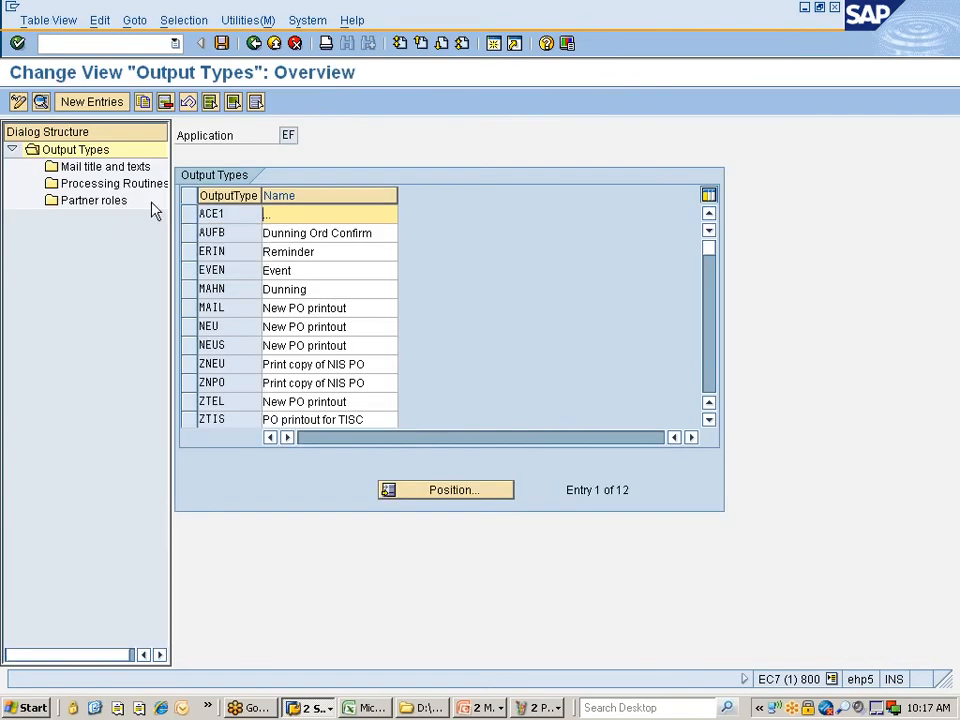
left_click(188, 385)
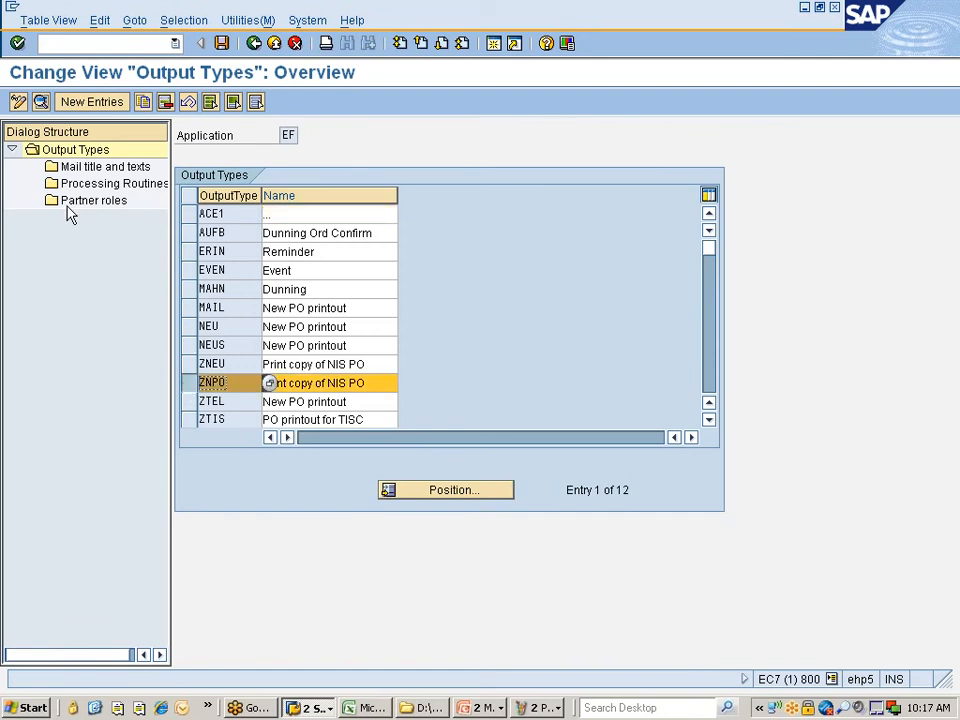
left_click(41, 101)
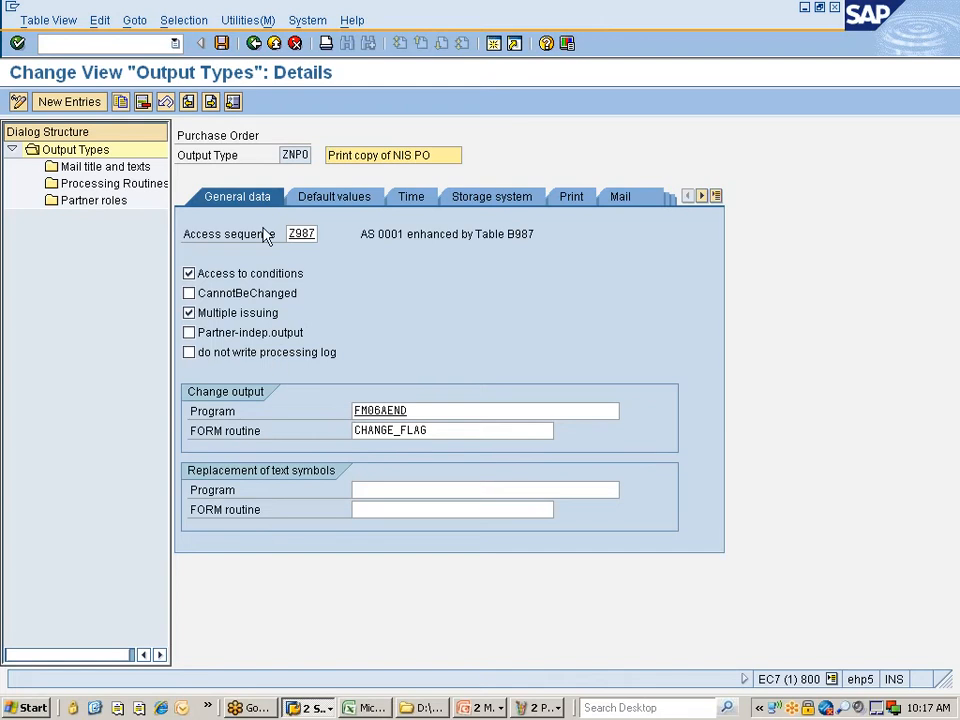
left_click(410, 411)
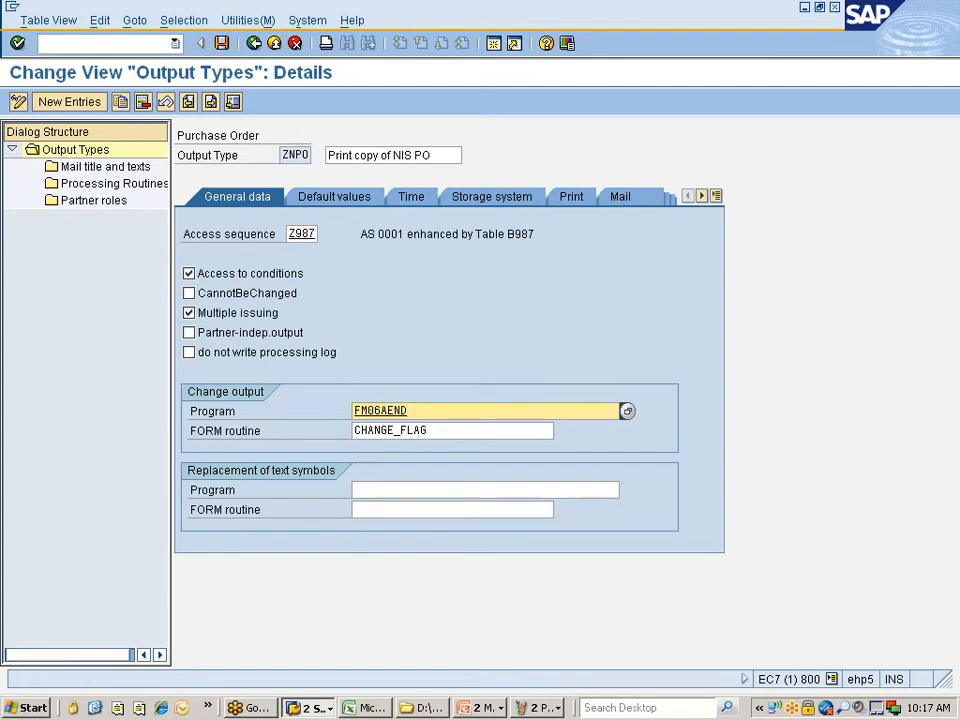
- Set ZNPO's dispatch time to send immediately and review its timing, storage, print and mail tabs
left_click(352, 204)
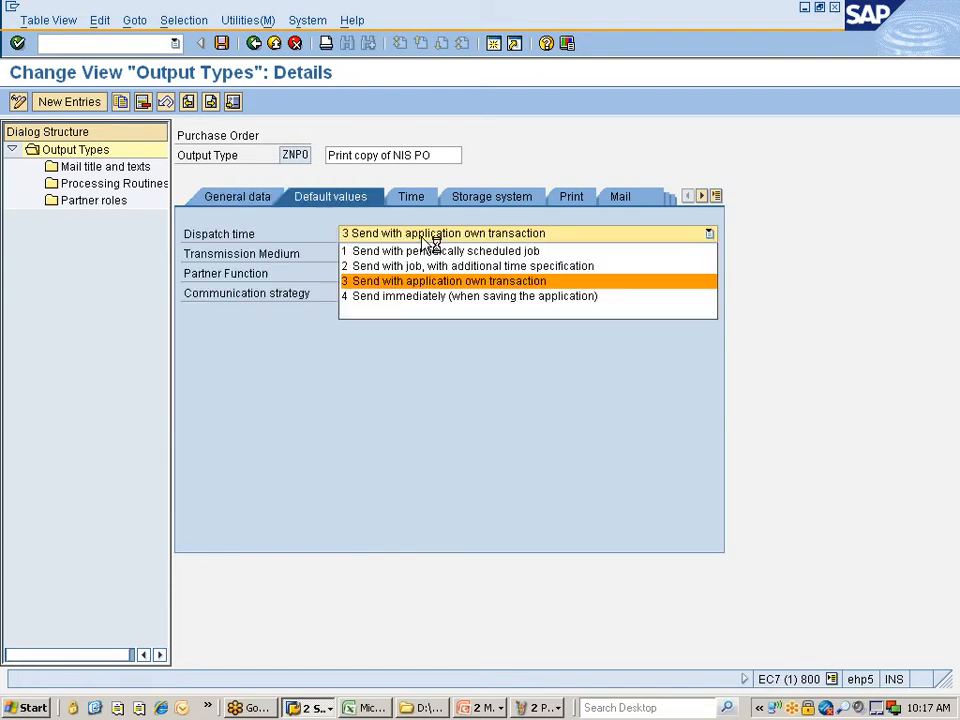
left_click(378, 296)
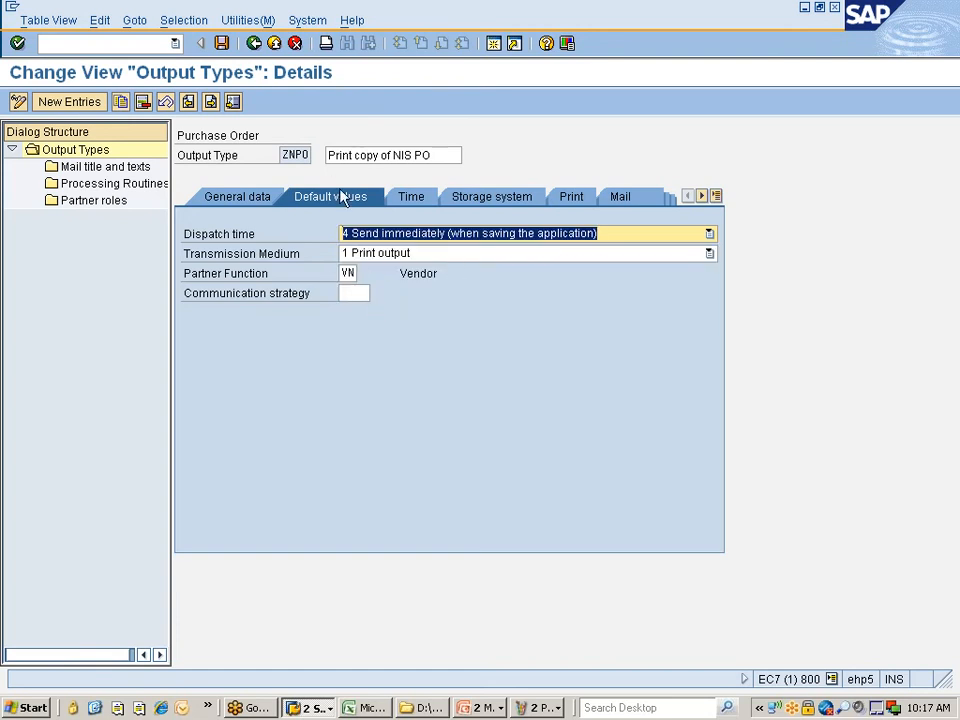
left_click(424, 206)
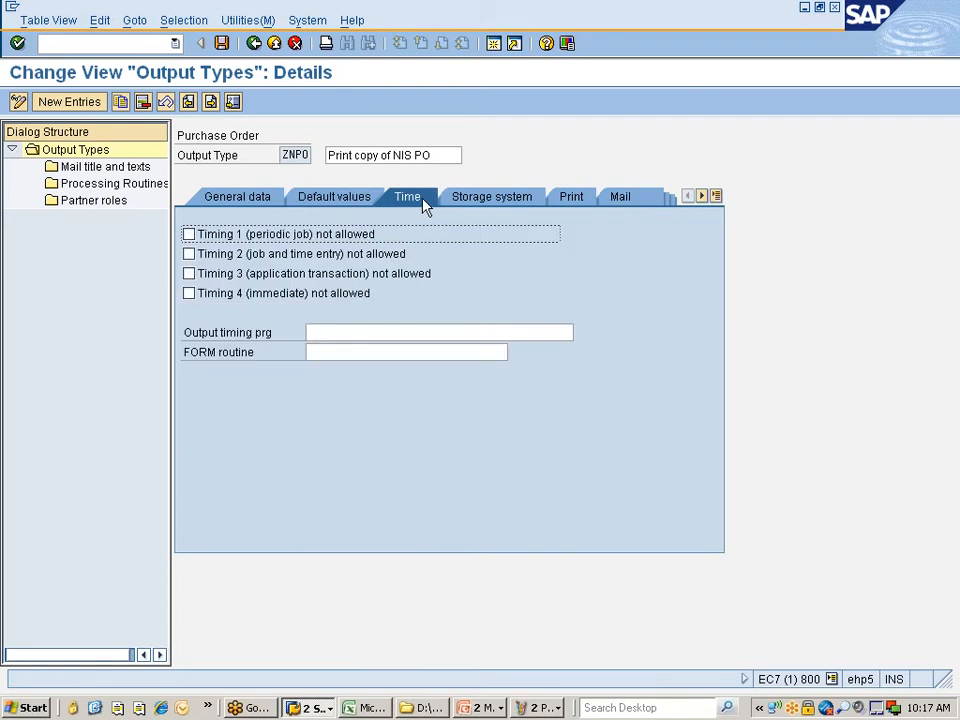
left_click(232, 300)
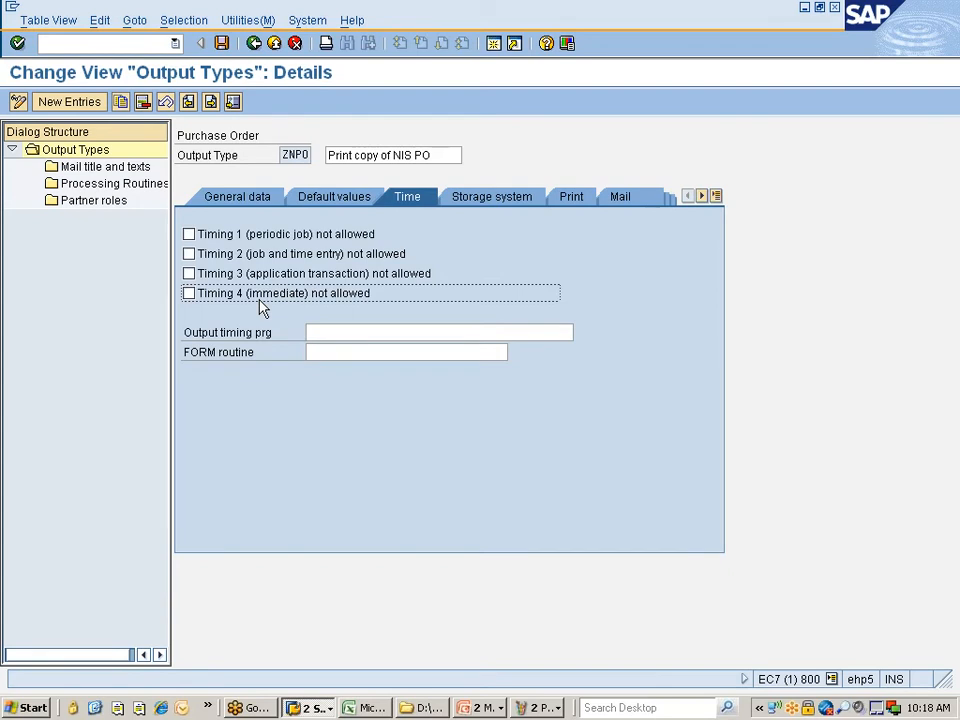
left_click(354, 192)
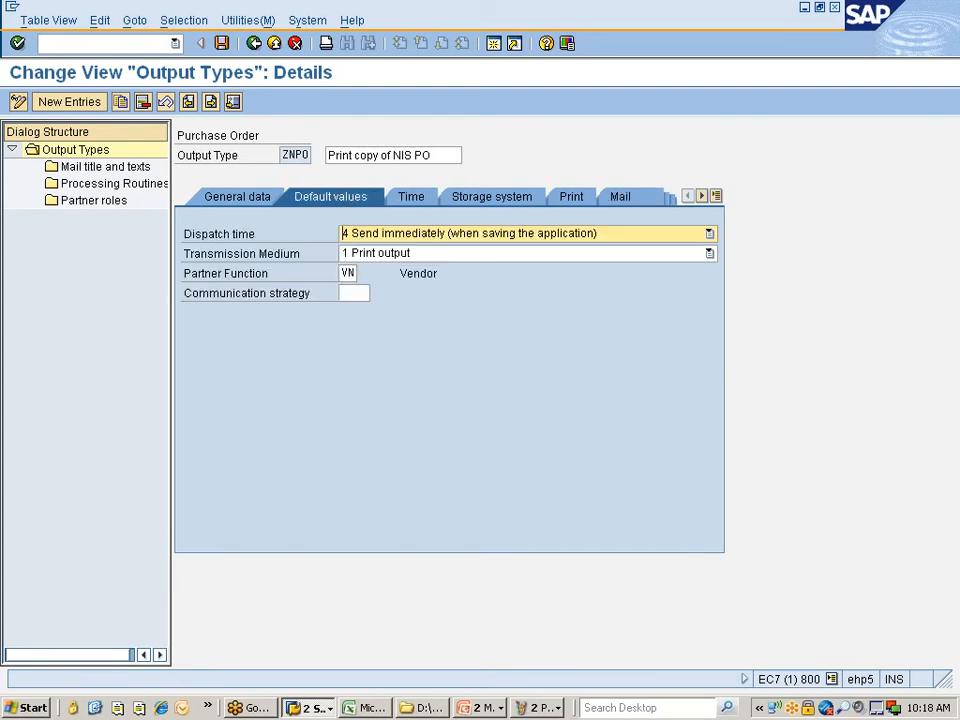
left_click(437, 205)
left_click(462, 204)
left_click(565, 200)
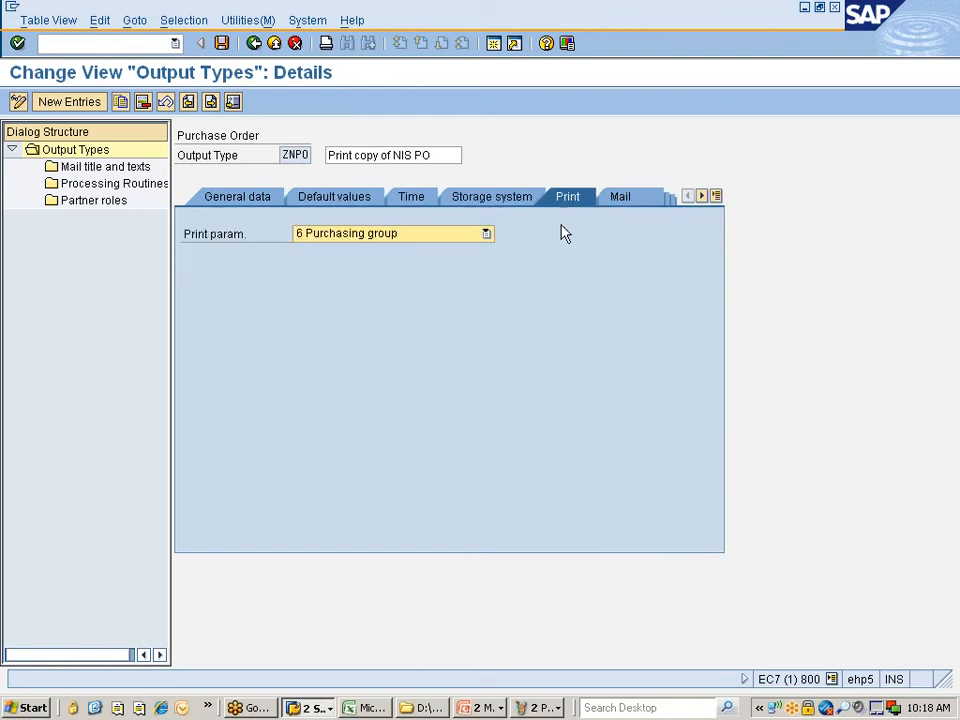
left_click(622, 200)
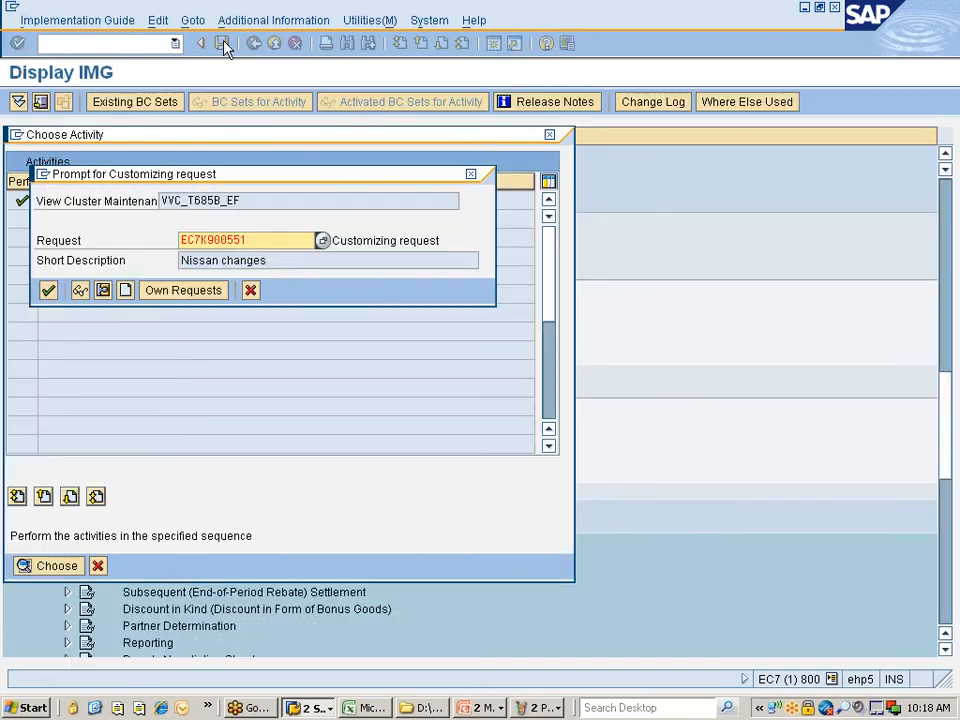
- Save ZNPO to the request and review its mail titles and processing routines (form MEDRUCK)
left_click(48, 290)
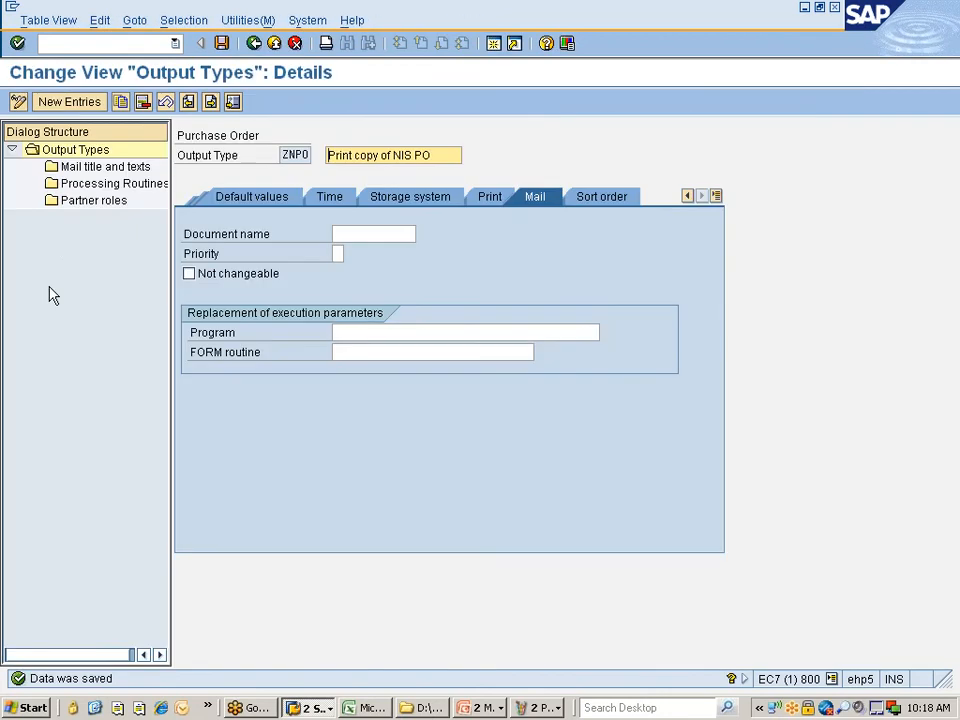
double_click(86, 167)
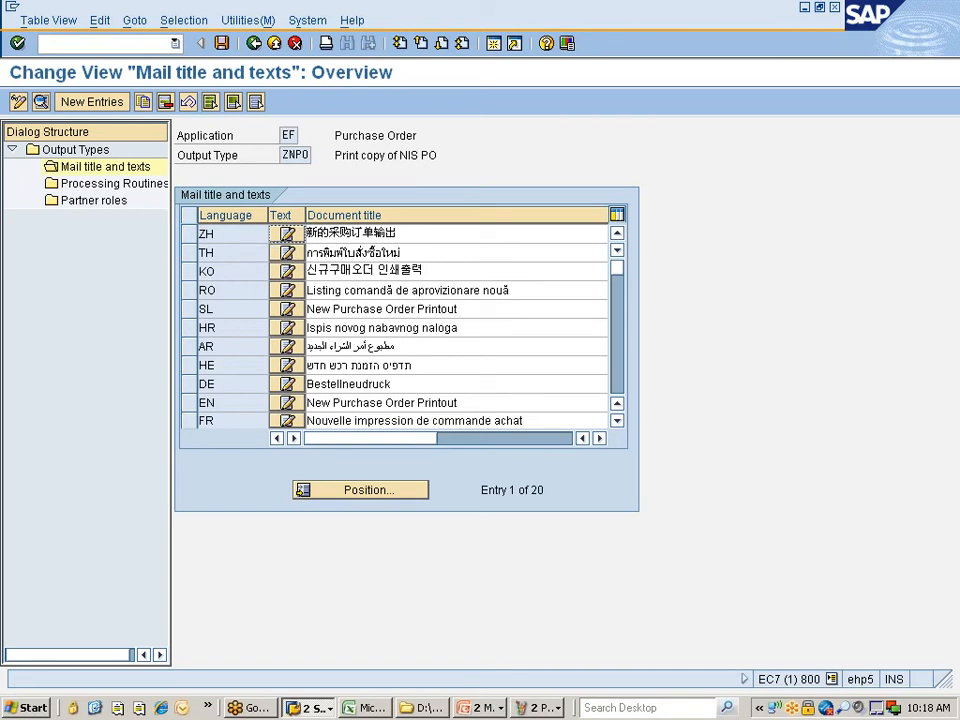
left_click(113, 186)
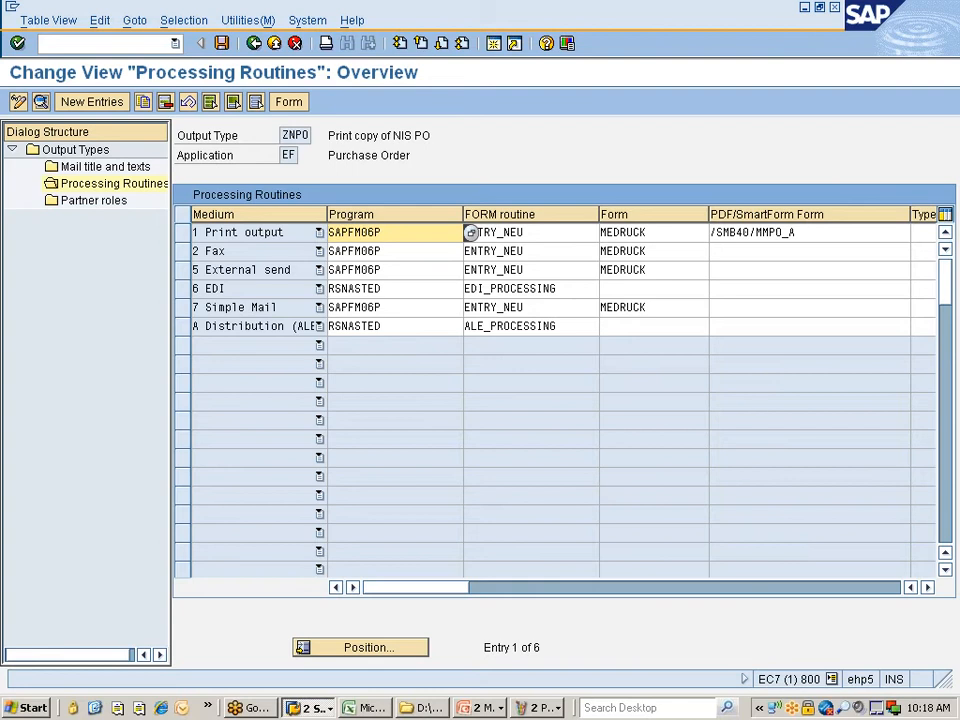
left_click(534, 270)
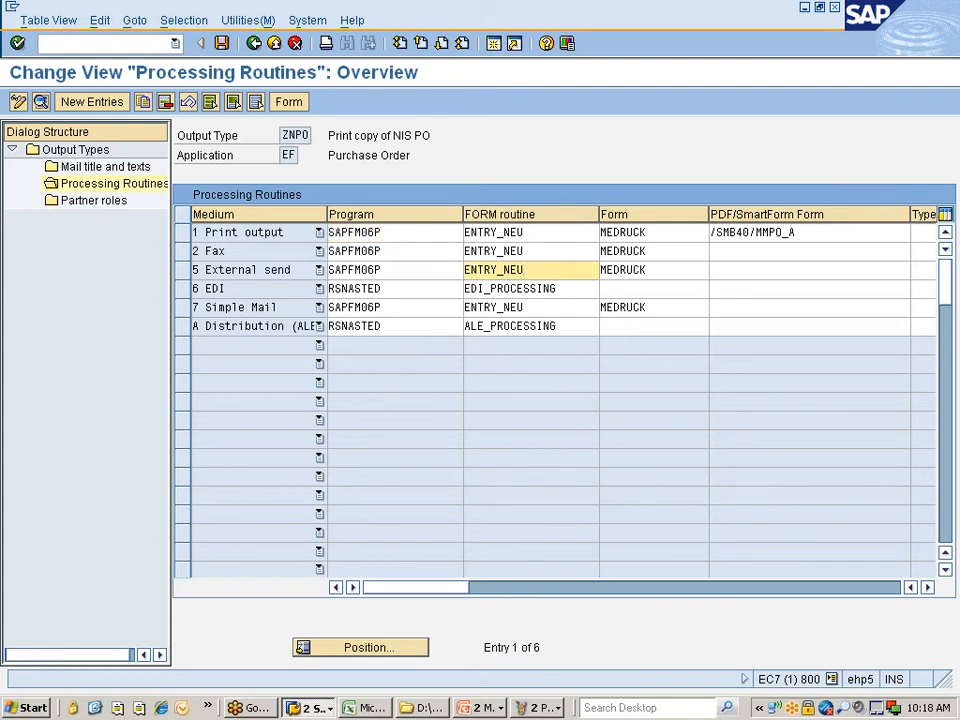
left_click_drag(656, 252, 601, 252)
left_click(601, 252)
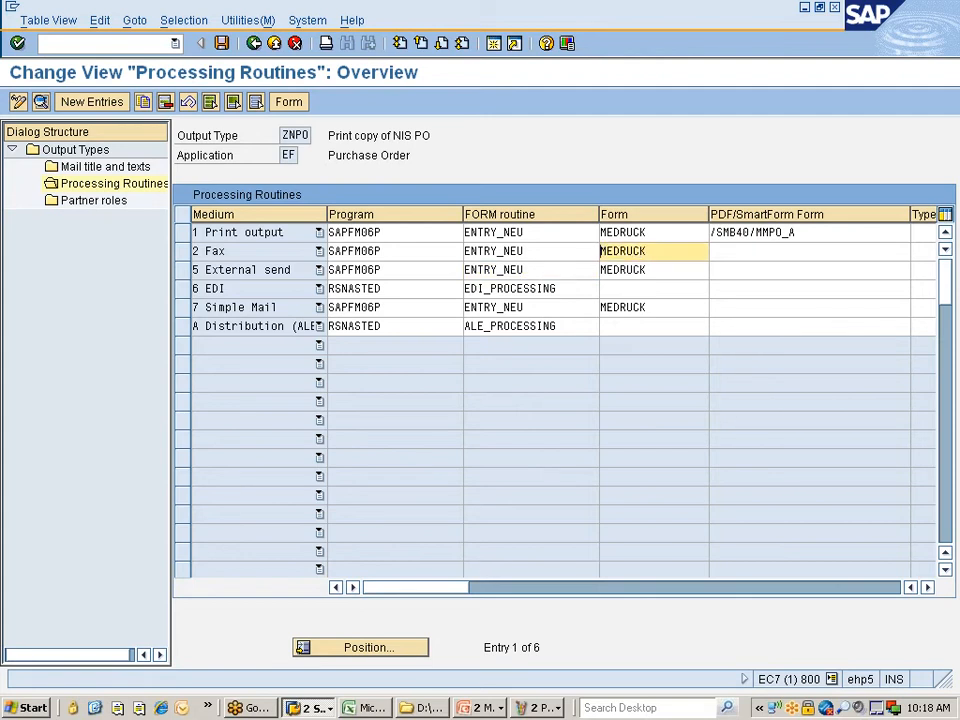
left_click(182, 232)
- Check ZNPO's partner roles and go back to the output types list
left_click(97, 203)
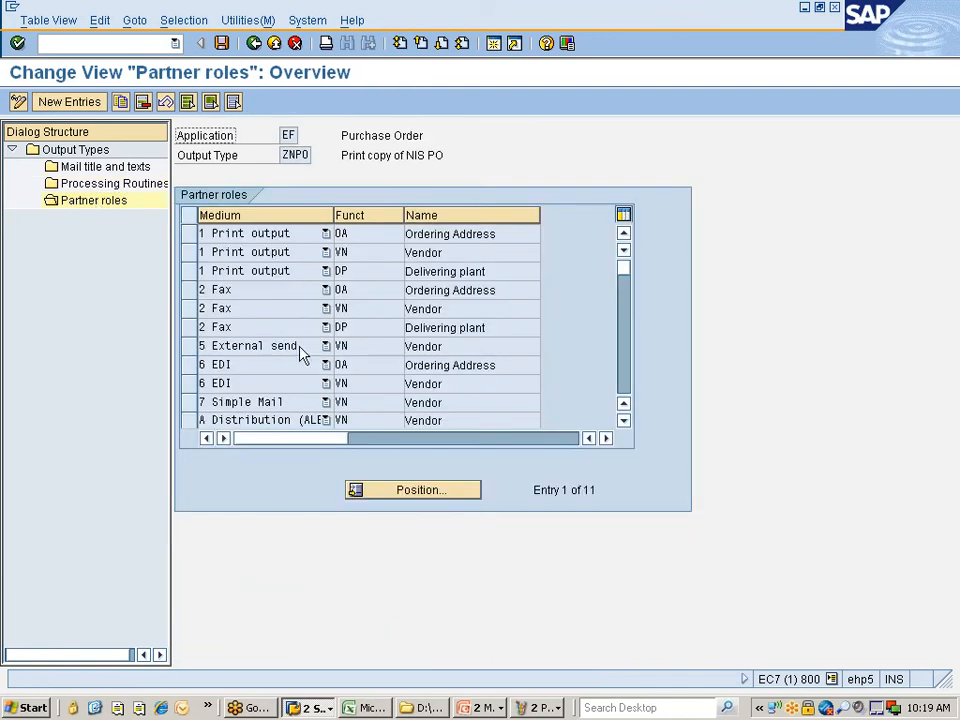
left_click(253, 43)
left_click(252, 44)
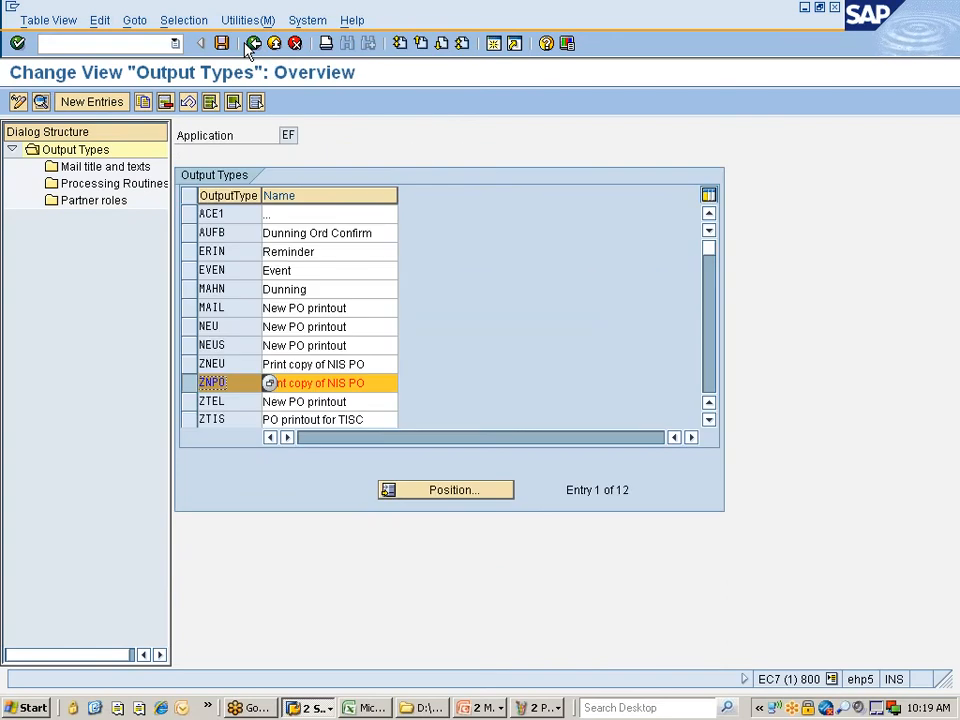
- Open Fine-Tuned Control for purchasing and position the list at print operation 2
left_click(253, 43)
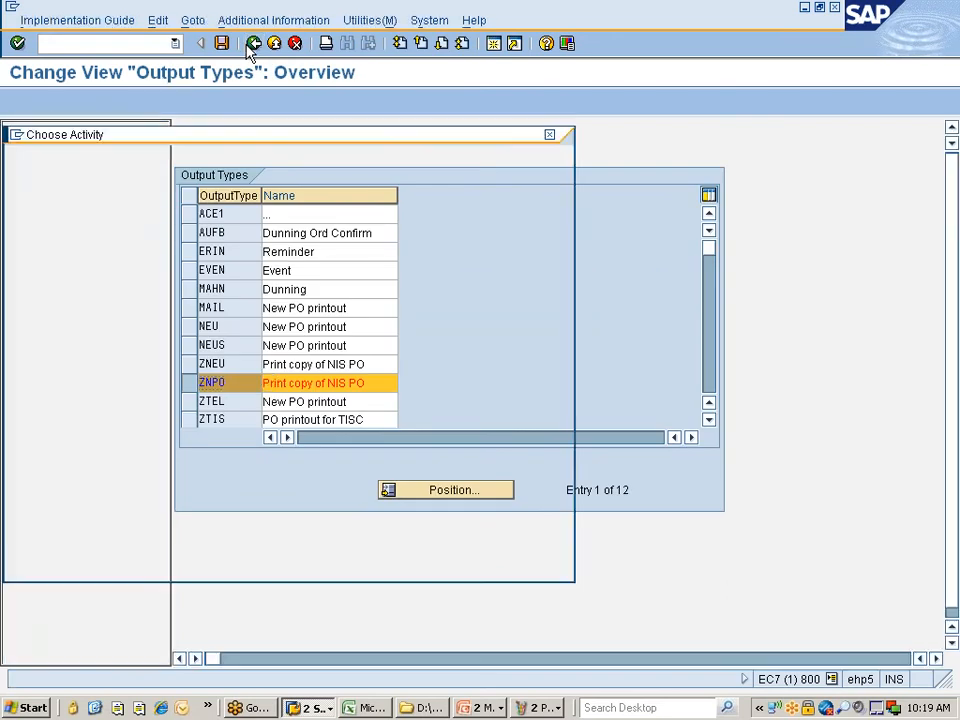
double_click(66, 220)
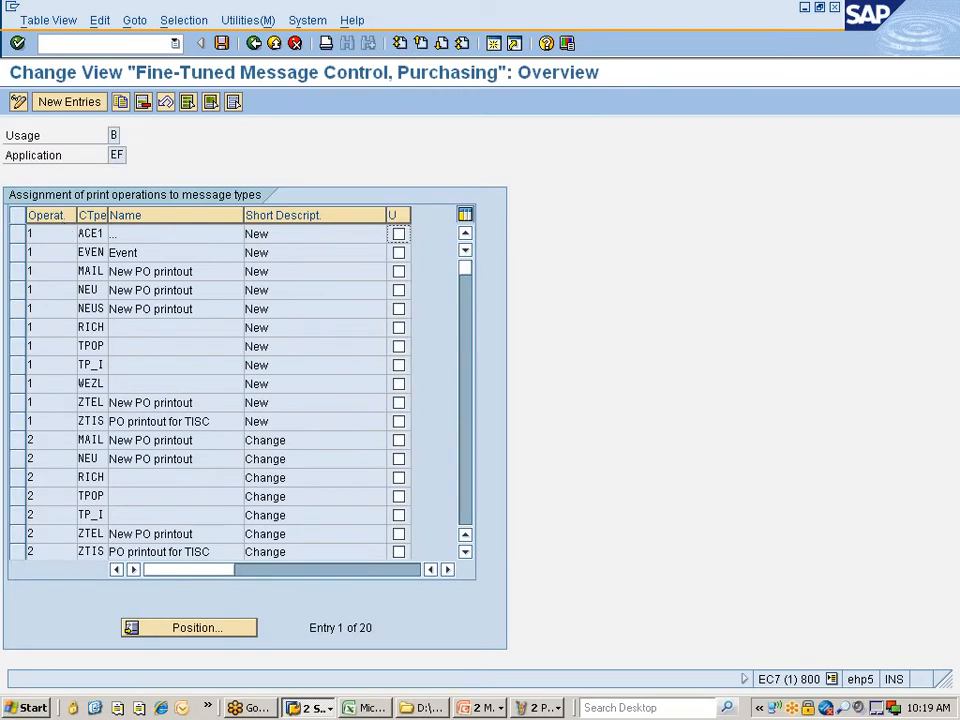
left_click(190, 631)
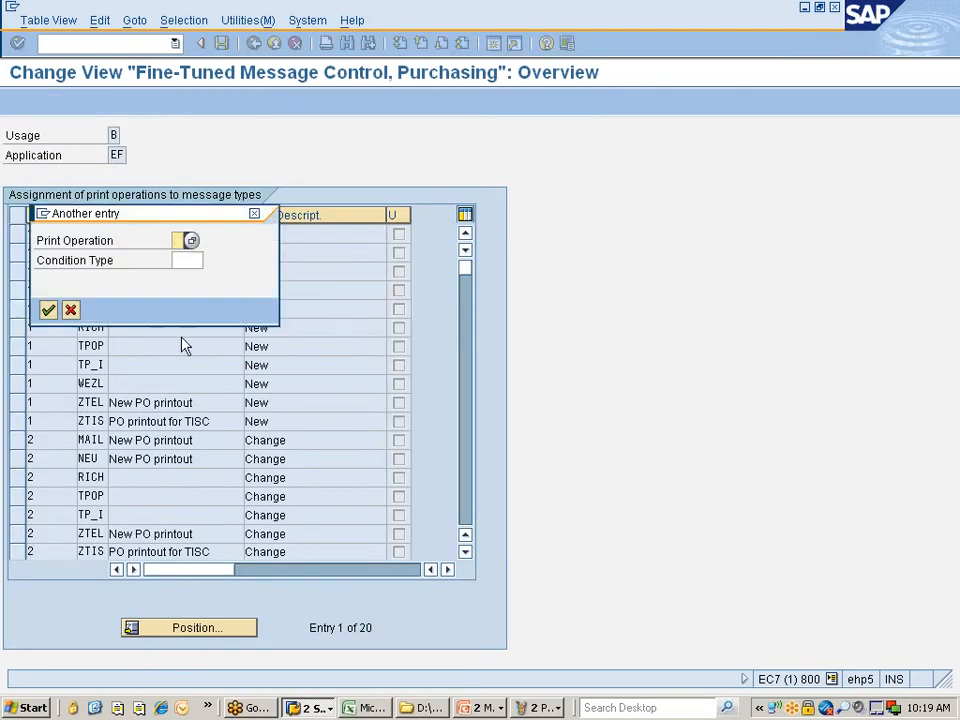
left_click(191, 242)
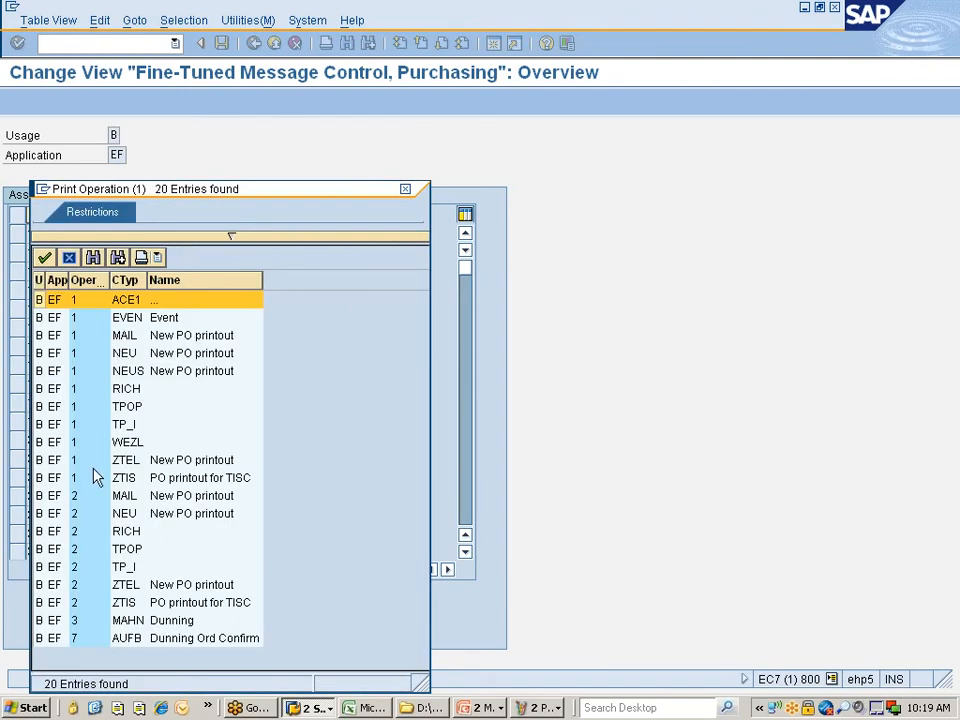
left_click(54, 548)
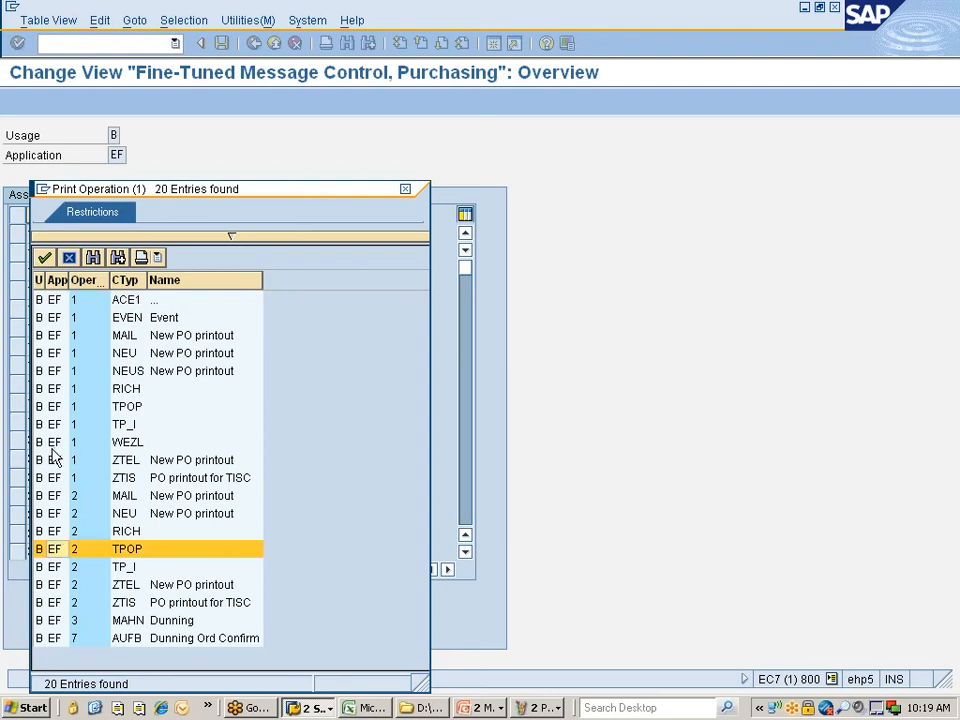
left_click(52, 496)
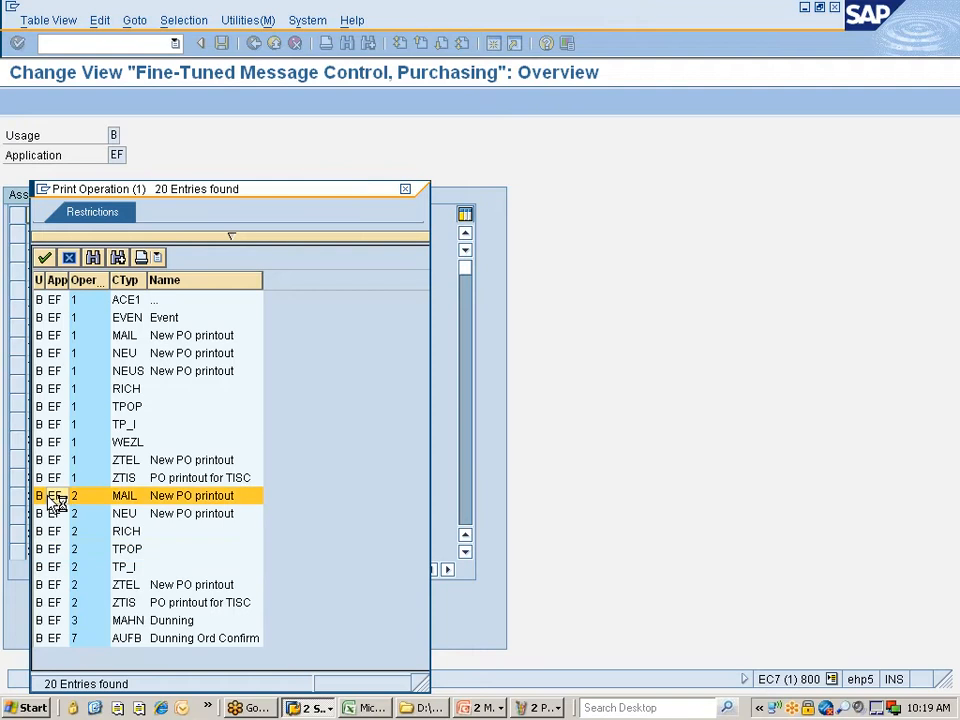
double_click(54, 512)
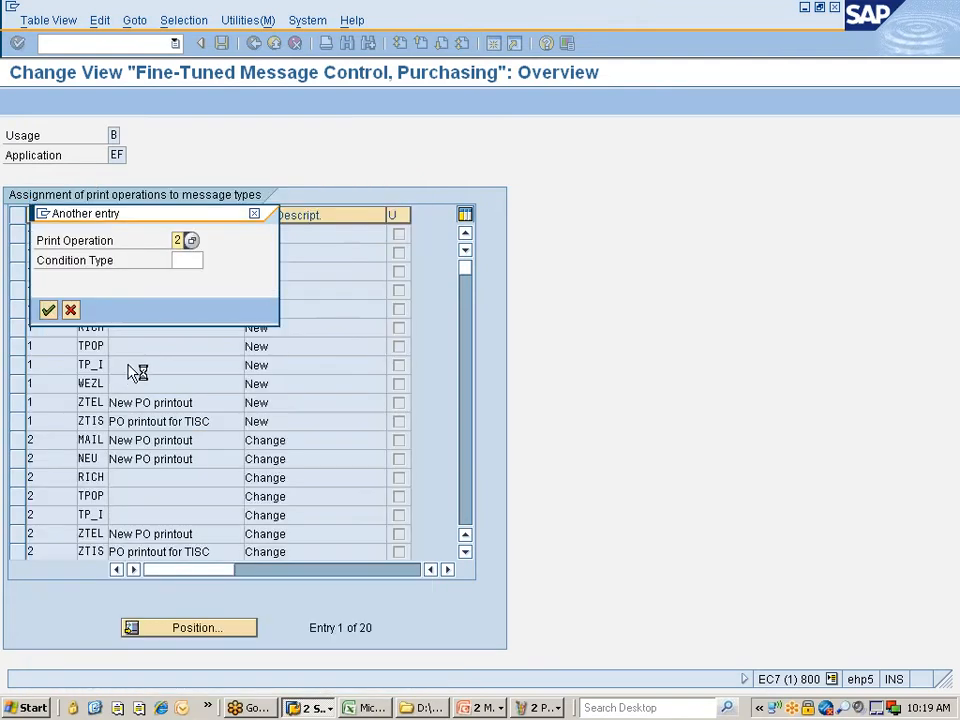
left_click(188, 260)
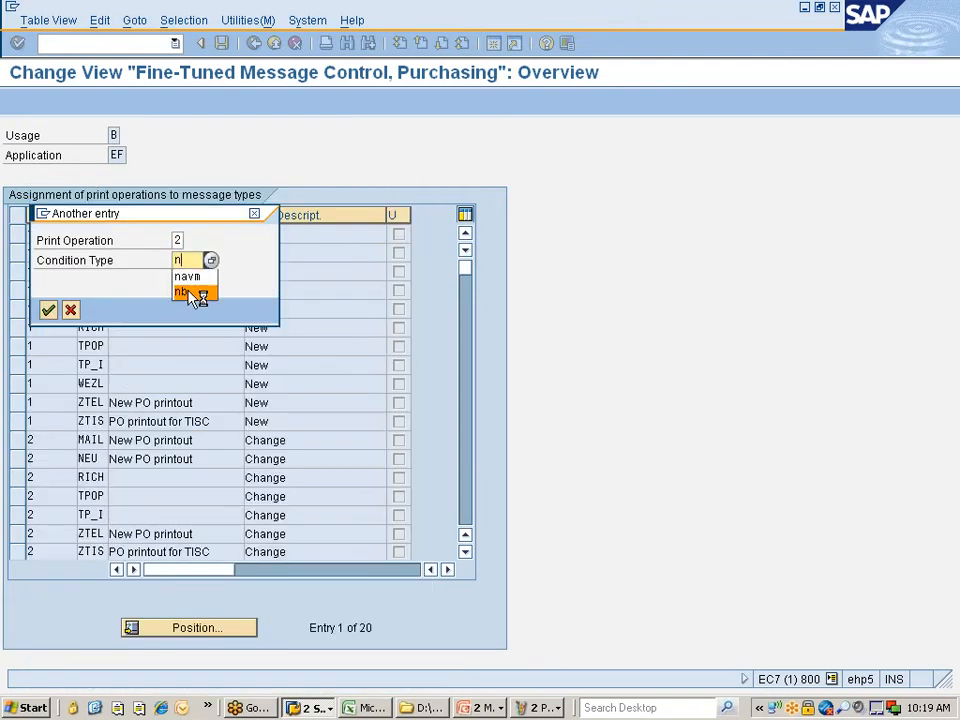
key("Return")
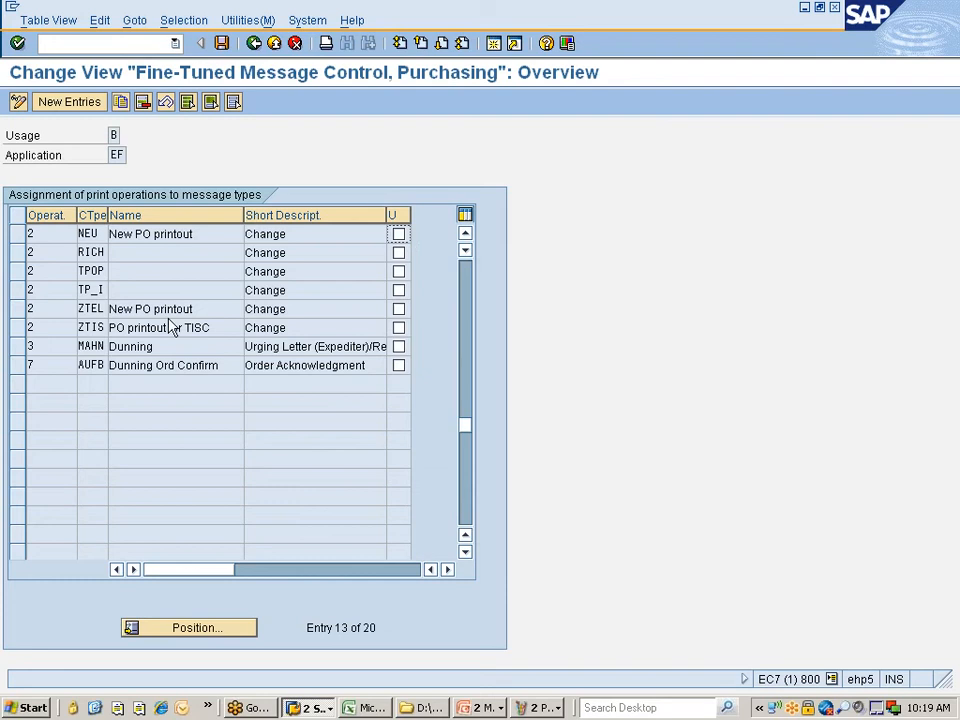
- Copy the operation 2 NEU entry as condition type ZNPO and save it to the request
left_click(23, 237)
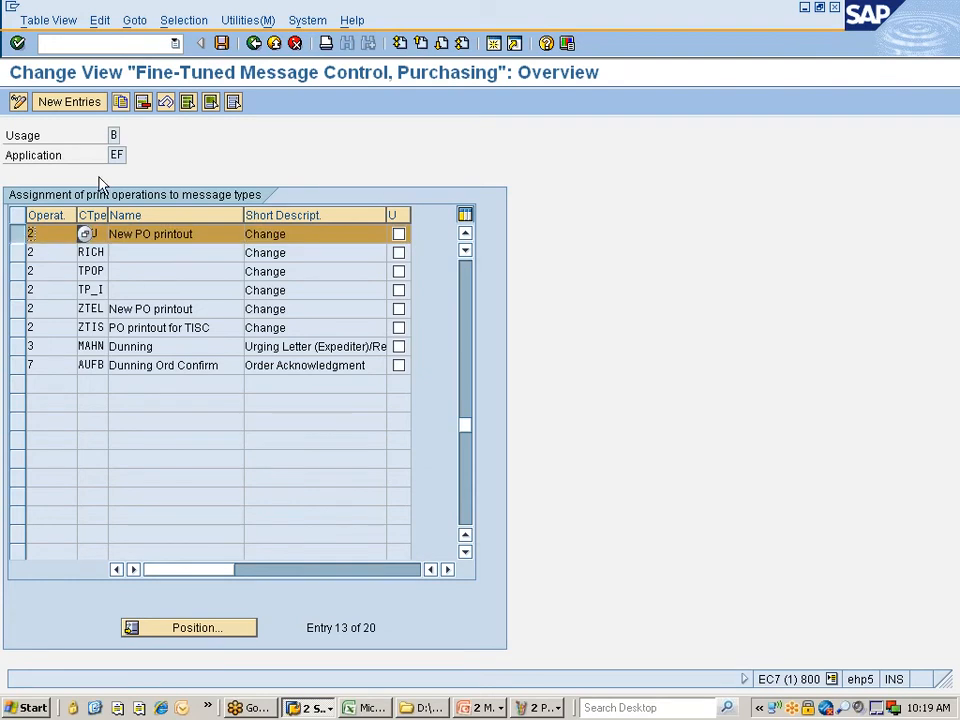
left_click(120, 102)
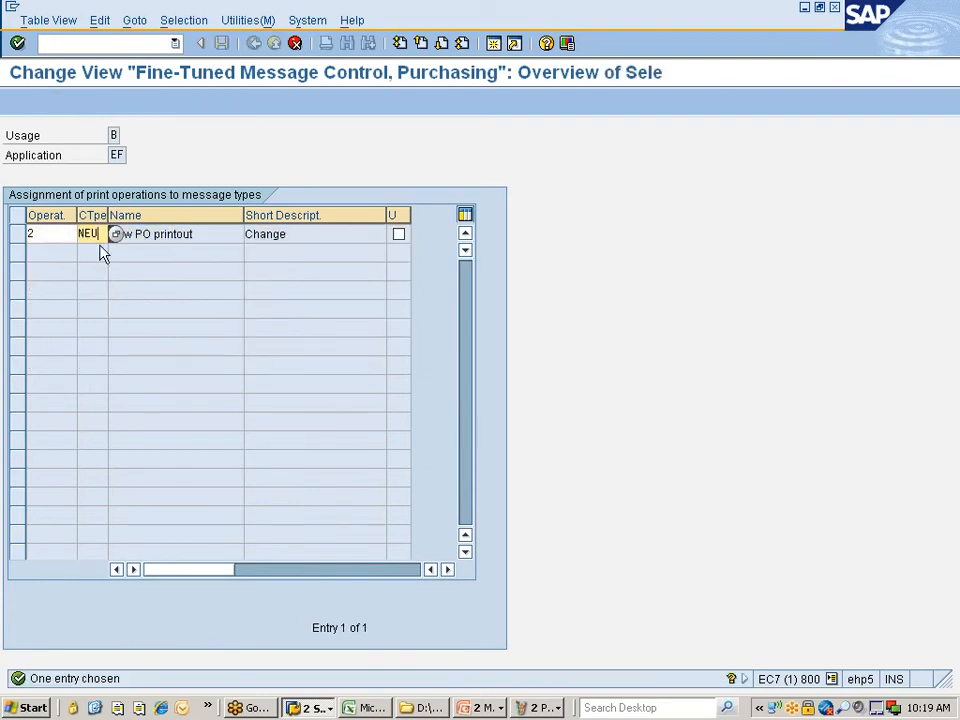
left_click(116, 234)
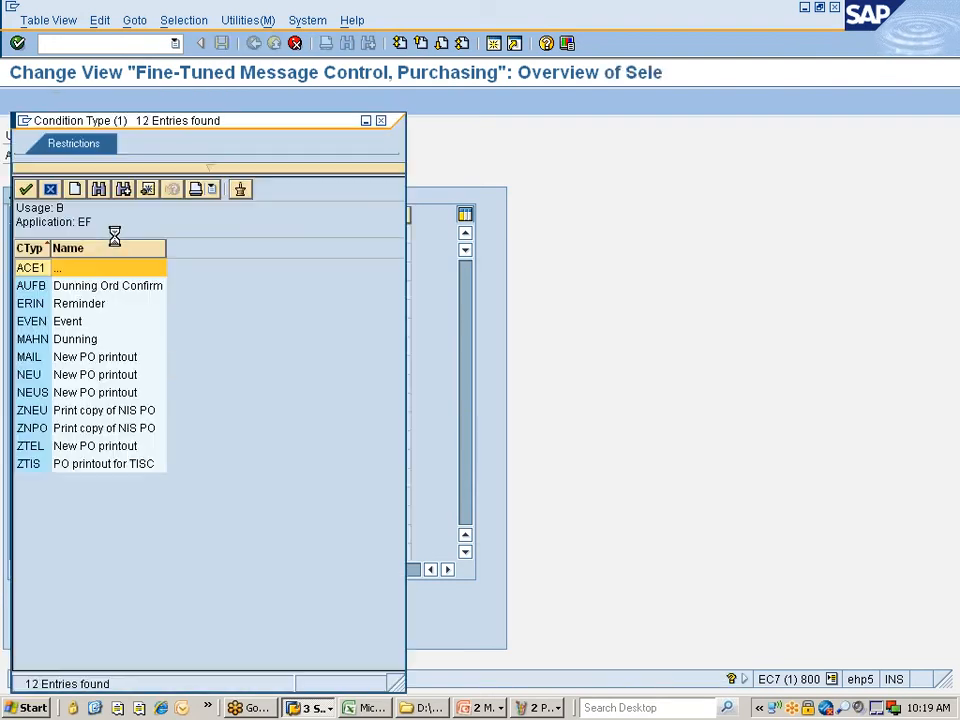
double_click(30, 428)
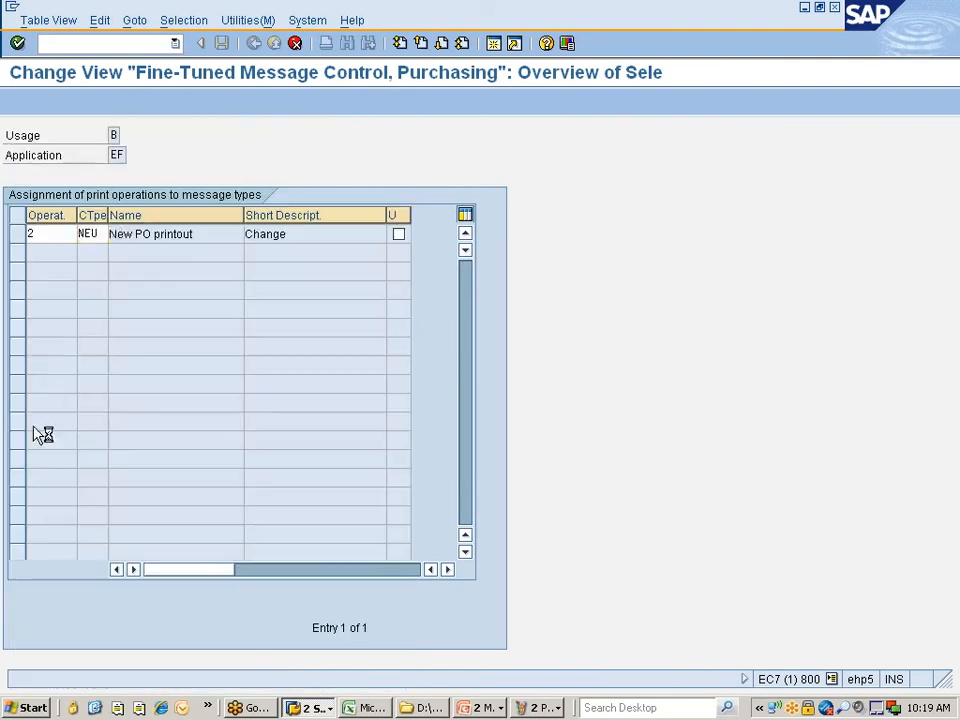
key("Tab")
key("Return")
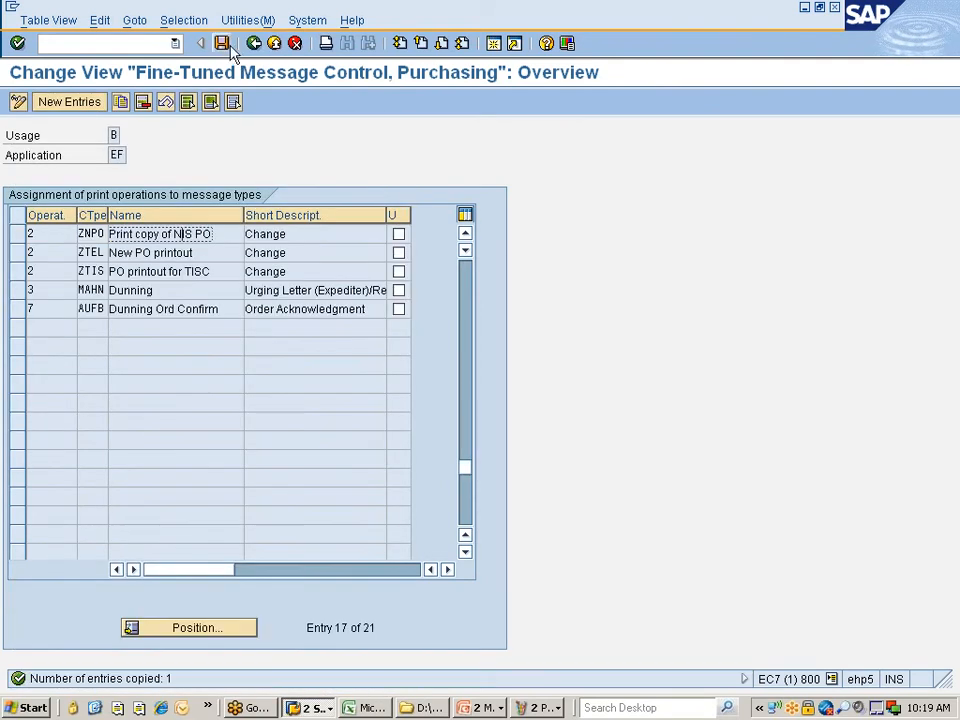
left_click(224, 44)
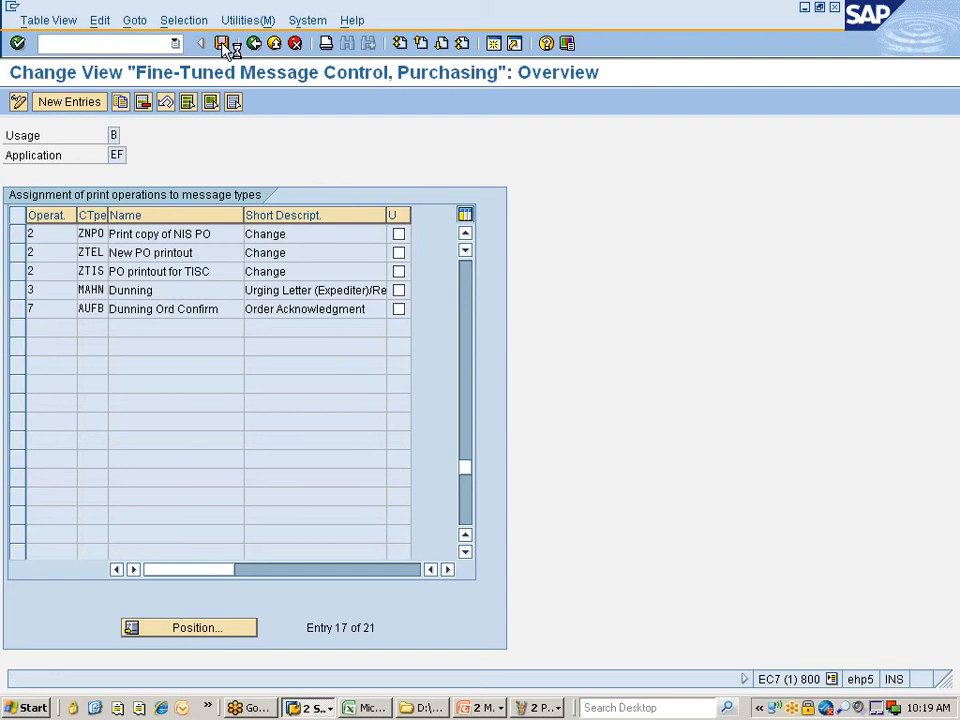
left_click(48, 290)
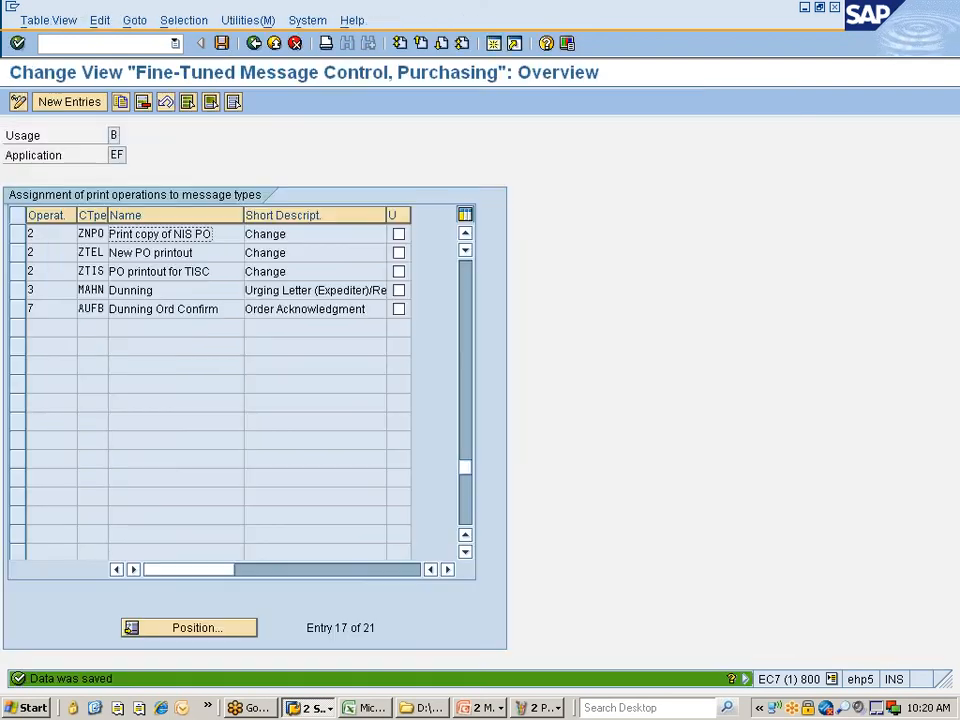
- Go to Maintain Message Determination Schema for purchase orders and select schema ZNIS00
left_click(262, 44)
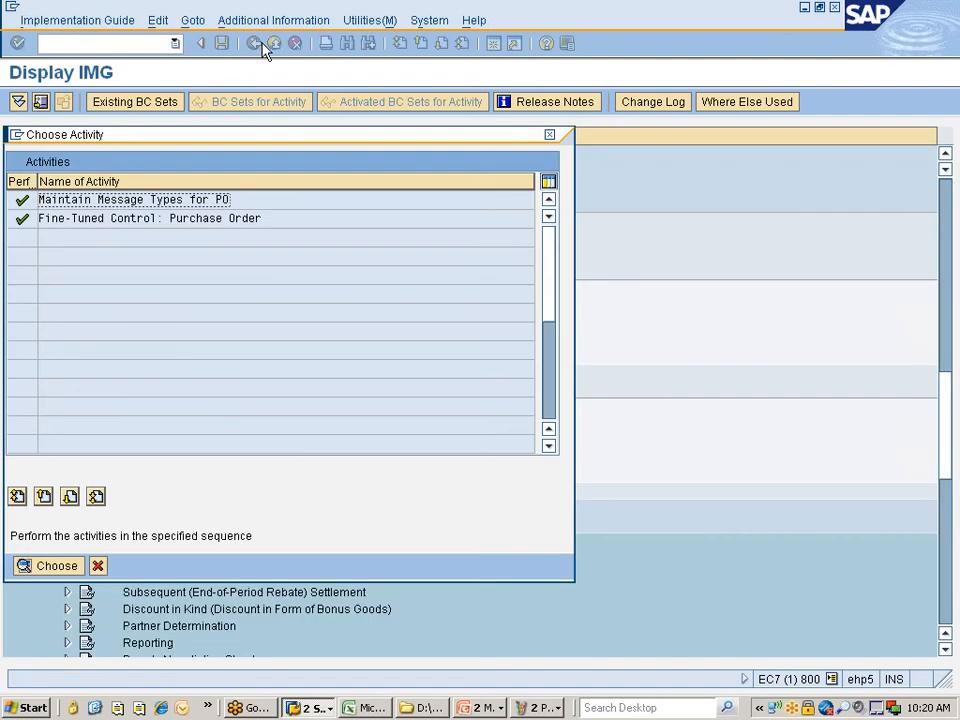
left_click(97, 566)
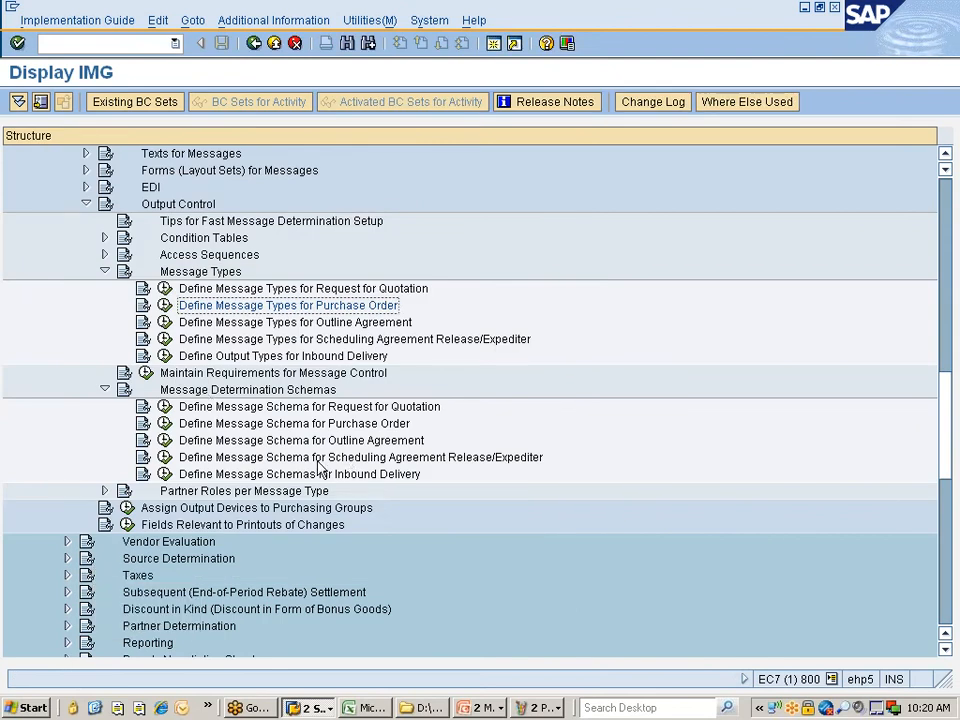
left_click(305, 423)
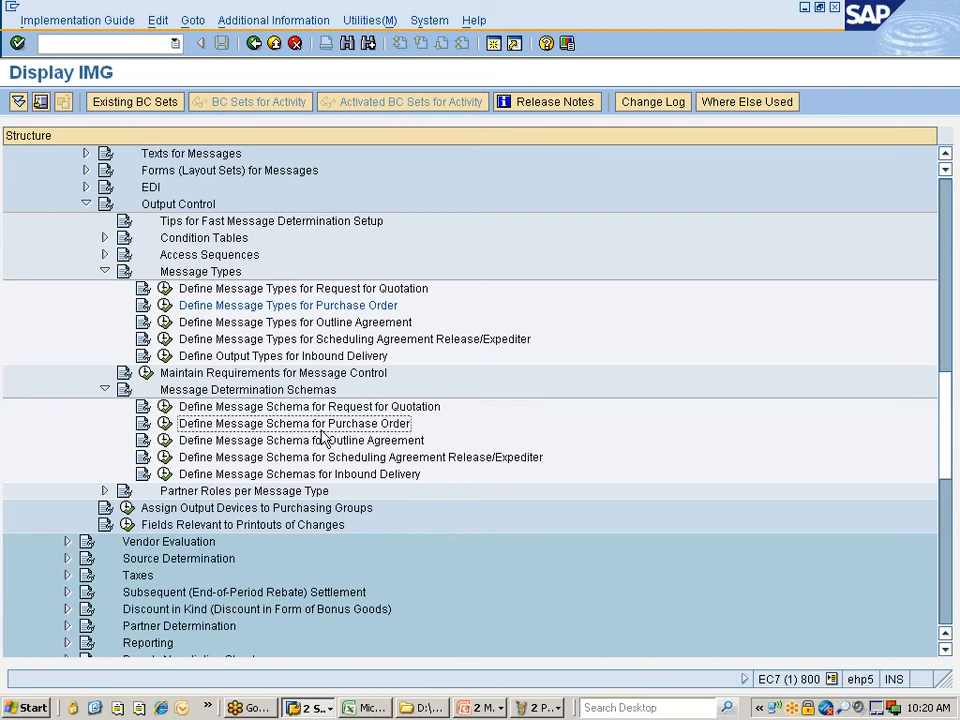
left_click(165, 423)
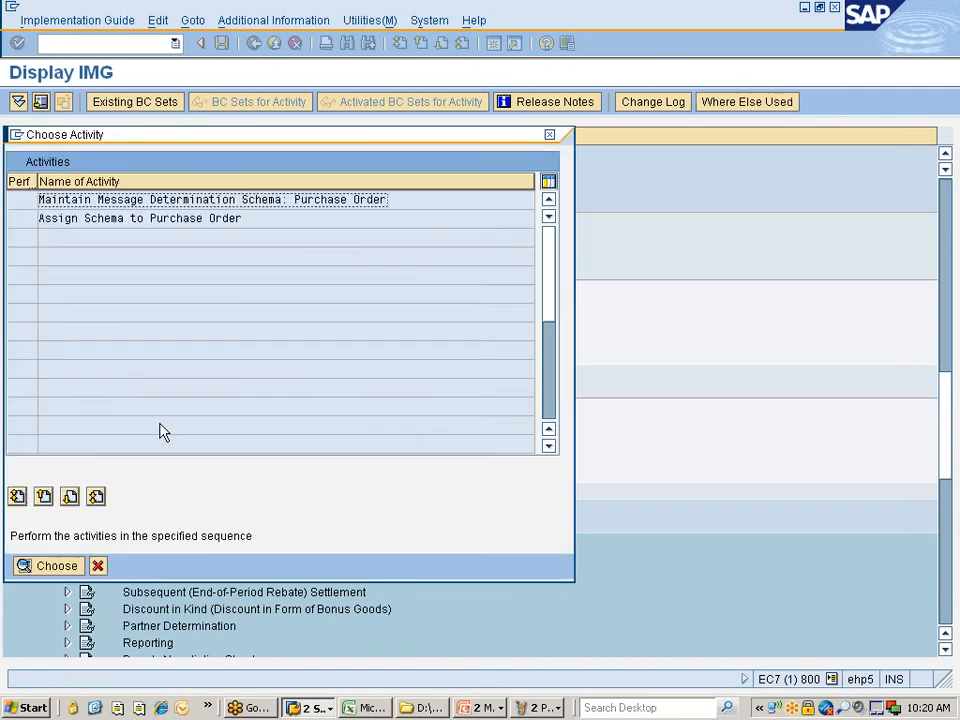
double_click(128, 201)
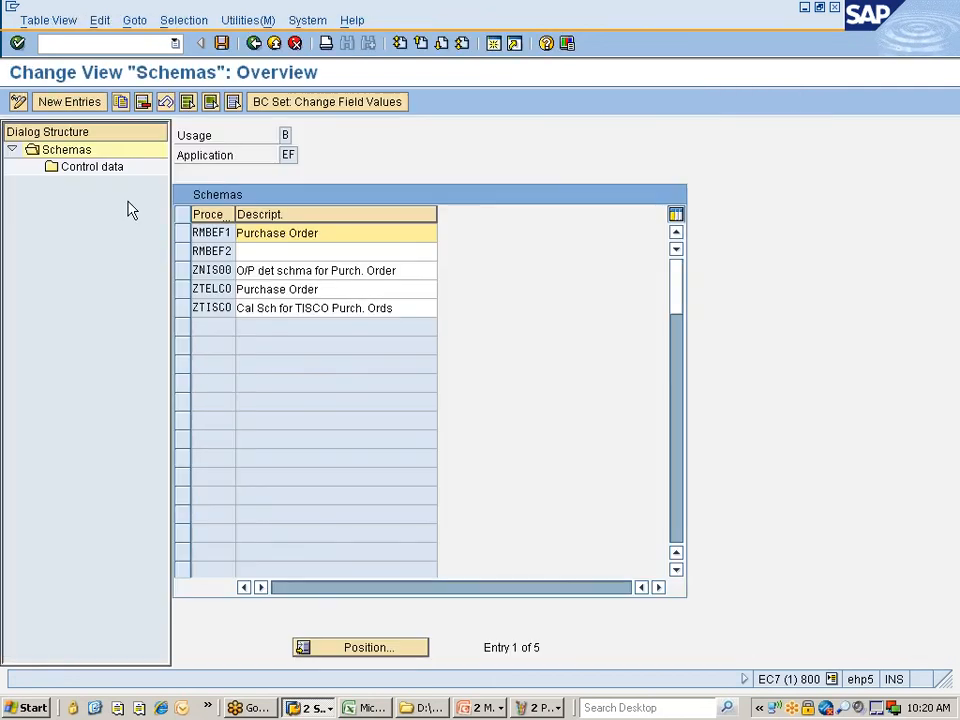
left_click(184, 271)
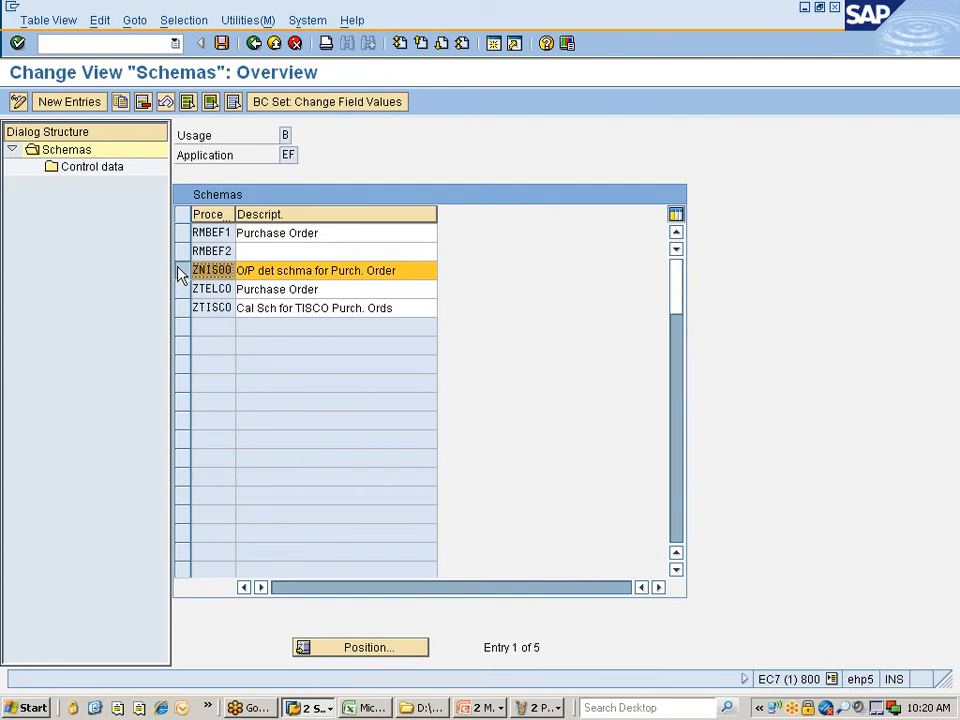
- Open ZNIS00's control data, showing steps 10 NEU and 60 MAIL
left_click(73, 170)
double_click(74, 172)
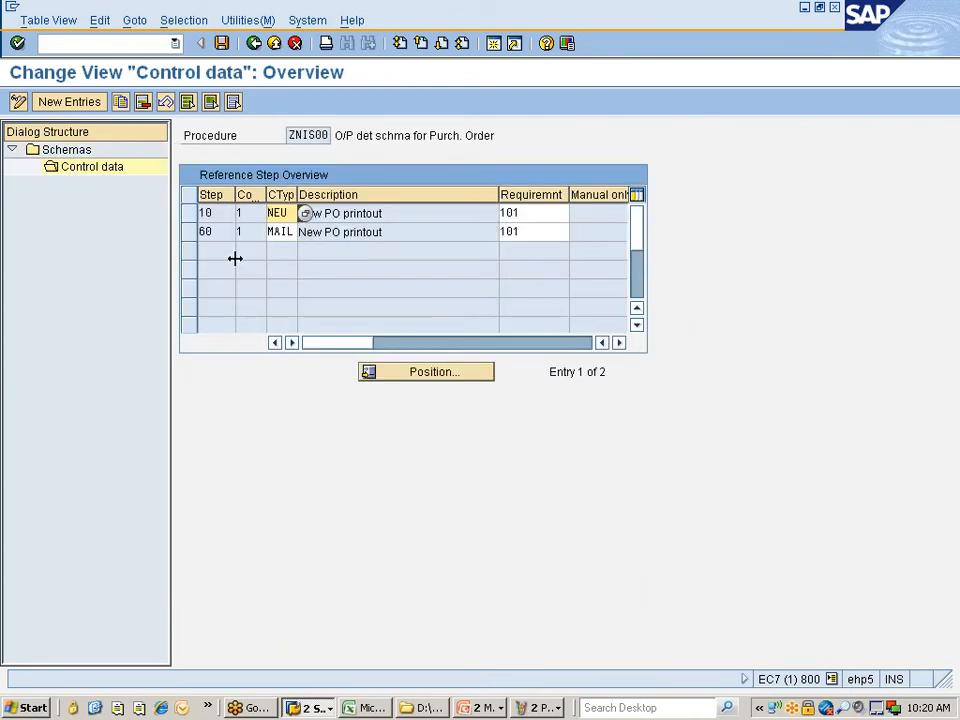
left_click(70, 102)
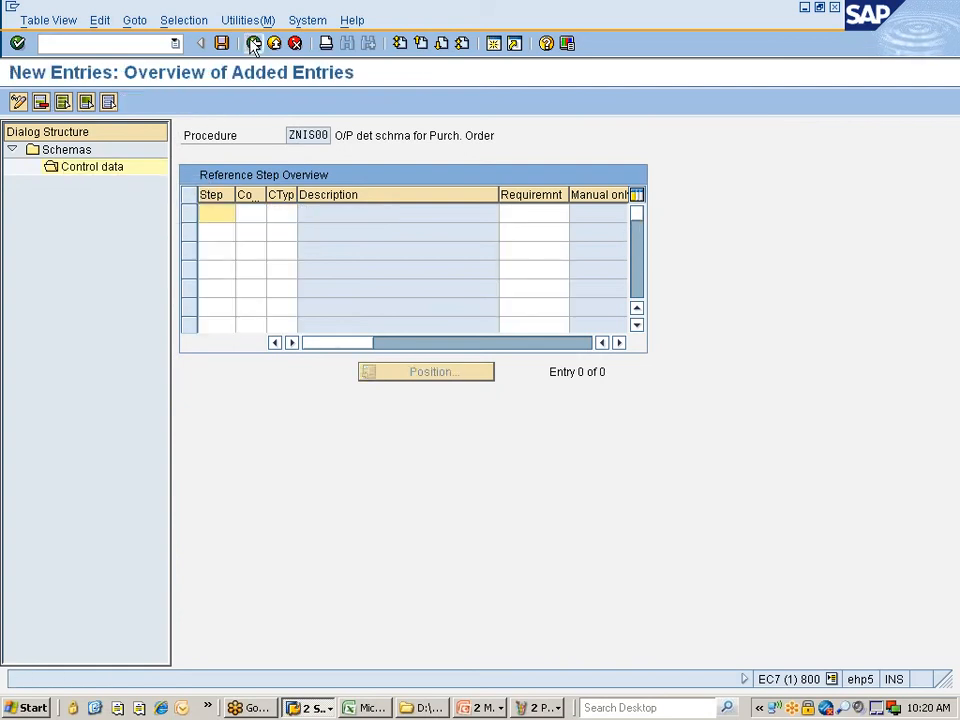
key("F3")
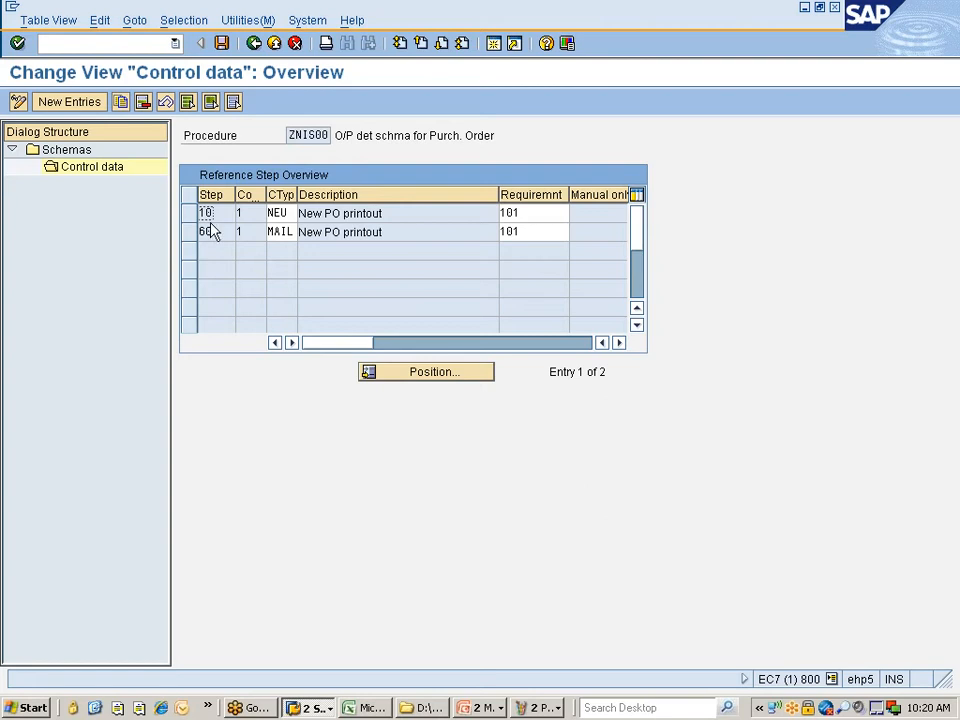
- Begin a new step 20 with counter 1, discard it, and reselect step 10 NEU
left_click(78, 103)
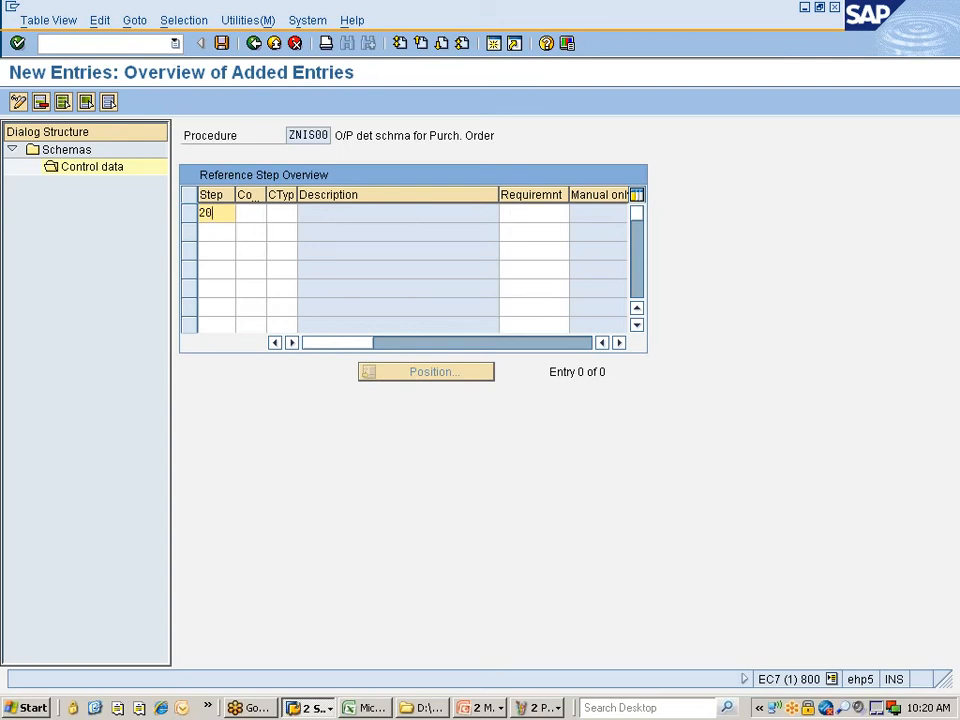
left_click(252, 215)
left_click_drag(265, 195, 279, 195)
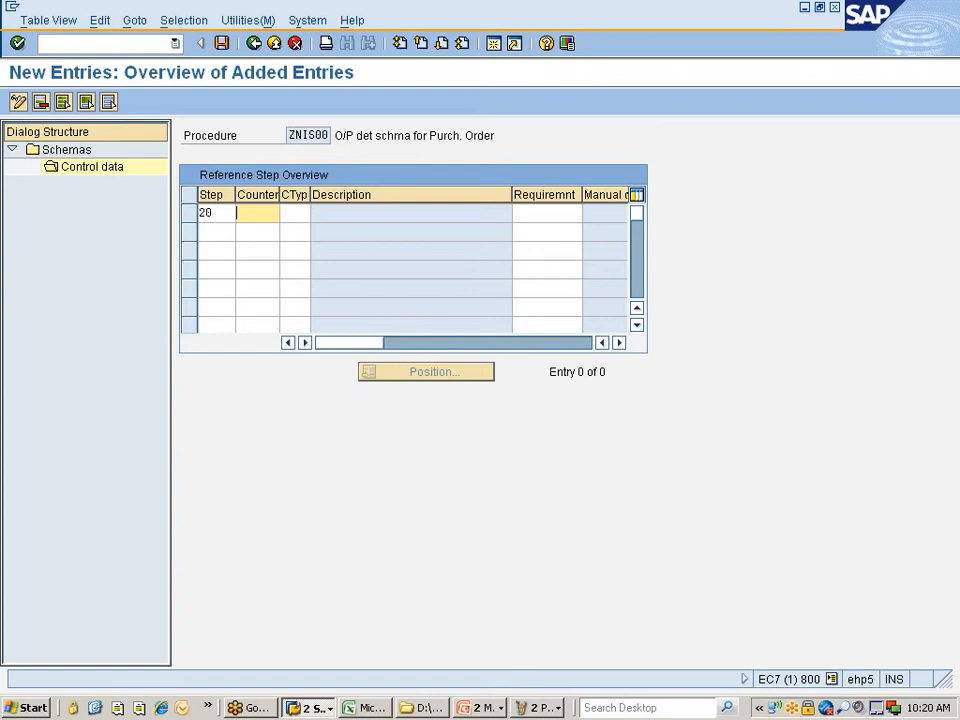
key("Tab")
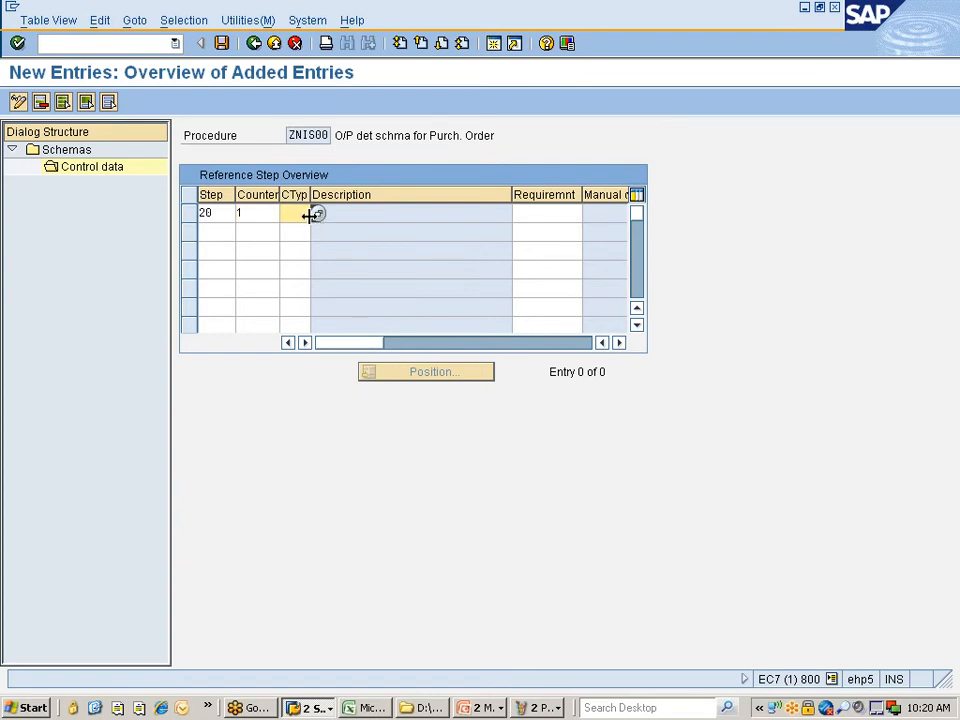
left_click(254, 43)
left_click(295, 43)
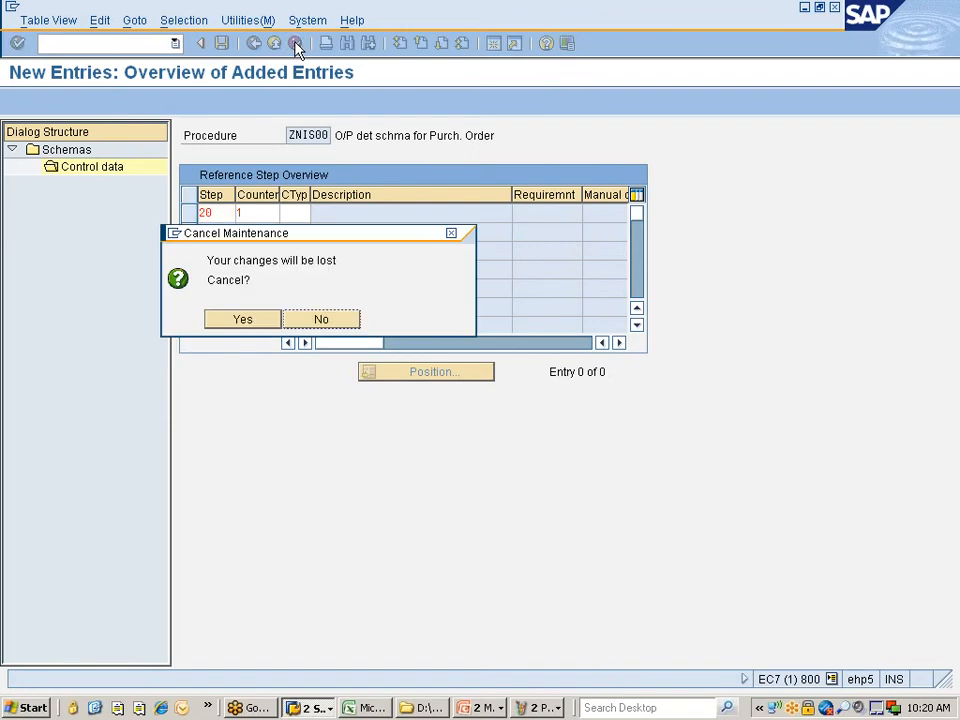
left_click(242, 320)
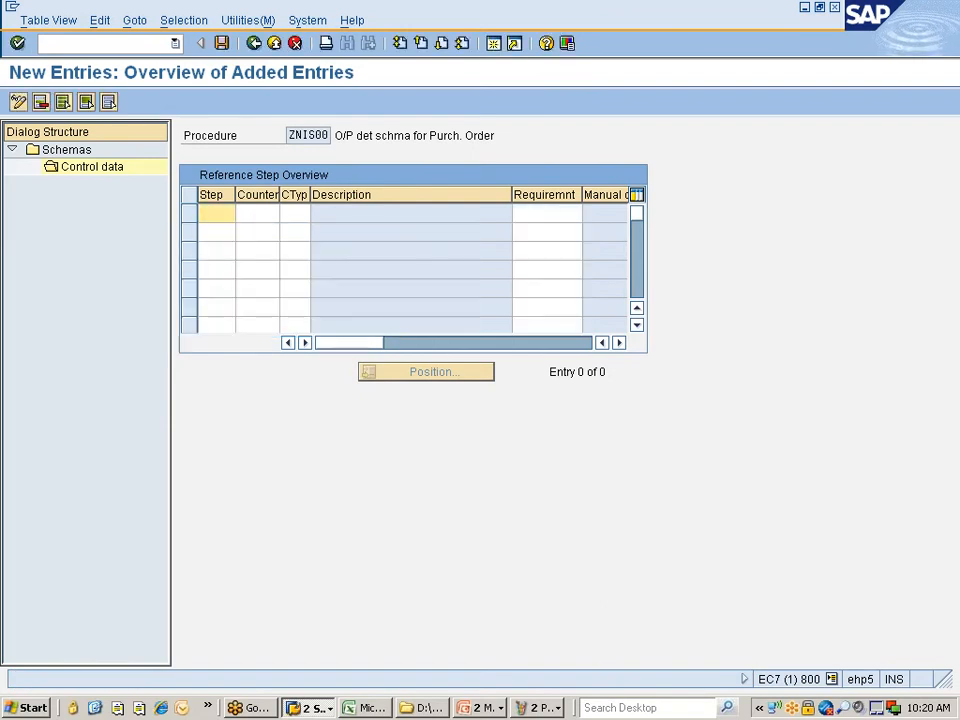
left_click(255, 43)
left_click(190, 214)
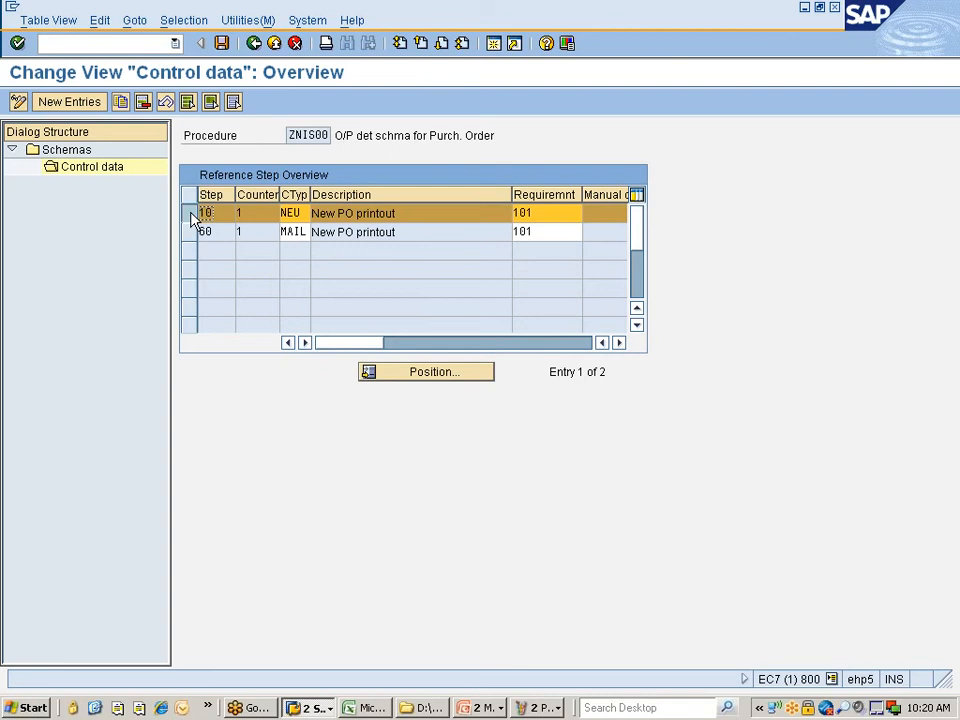
- Copy the step 10 entry as counter 2 with condition type ZNPO in schema ZNIS00
left_click(121, 103)
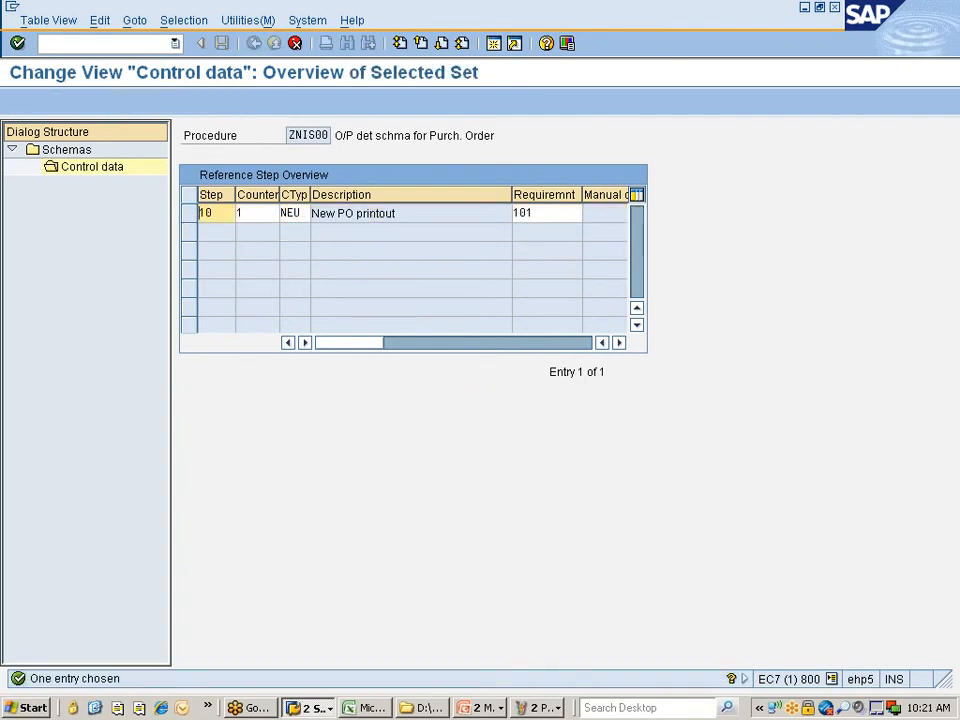
key("BackSpace")
type("2")
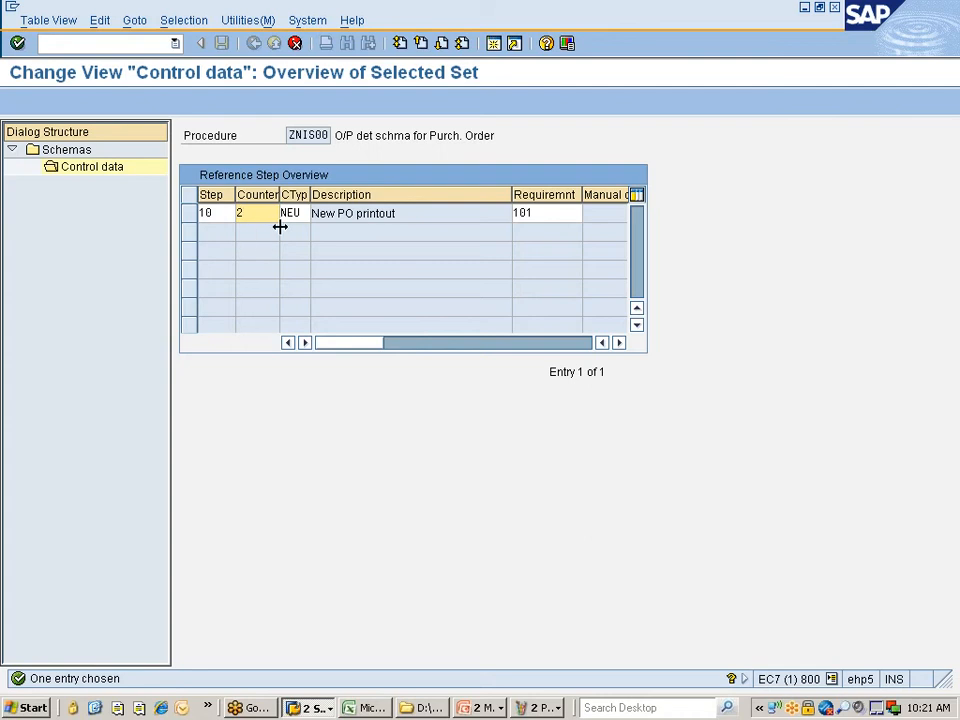
left_click(307, 219)
left_click(317, 214)
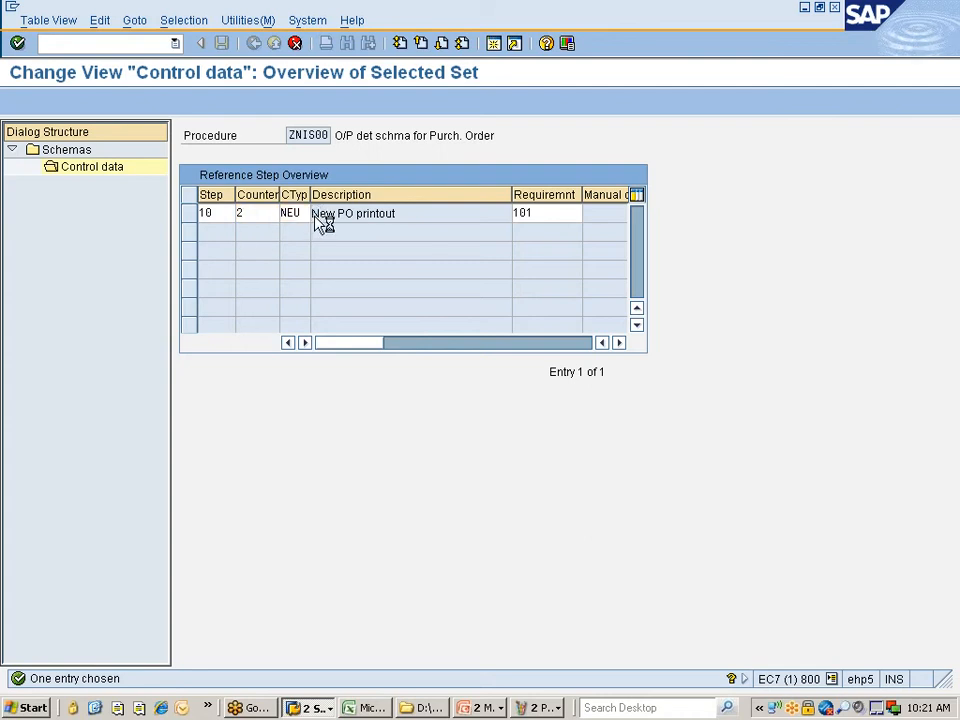
double_click(212, 428)
key("Return")
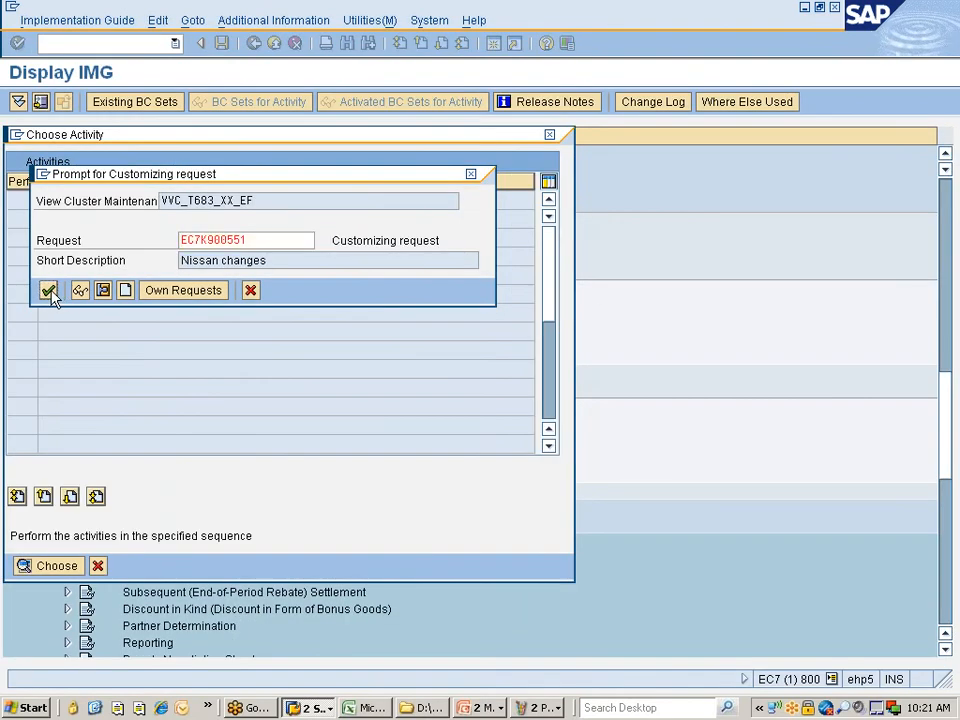
- Assign the change to the customizing request, save, and bring the Paint diagram forward
left_click(48, 291)
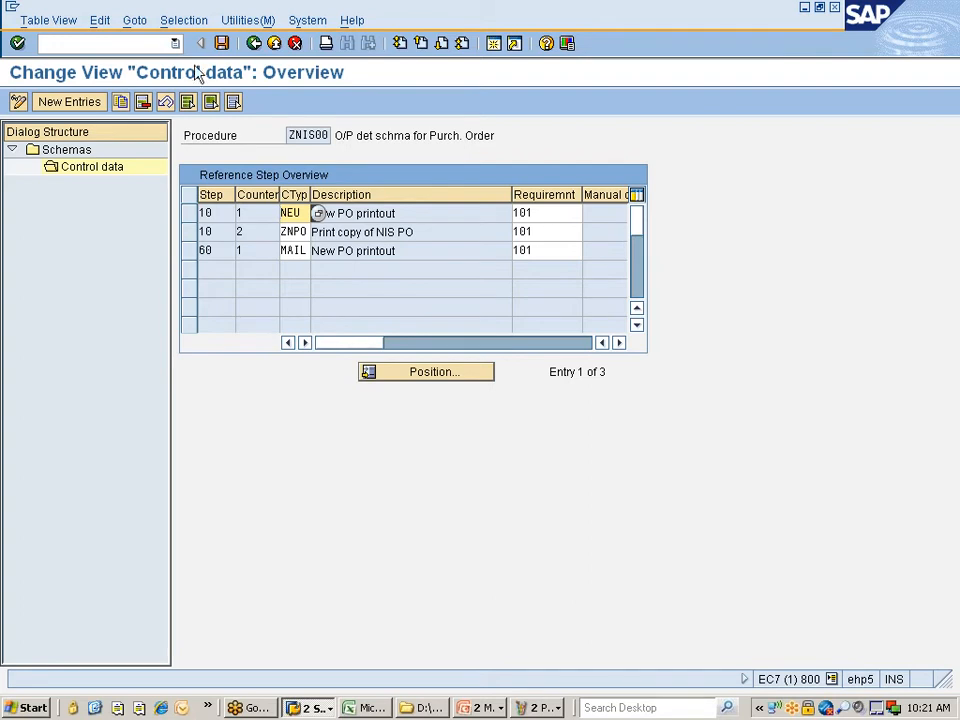
left_click(221, 43)
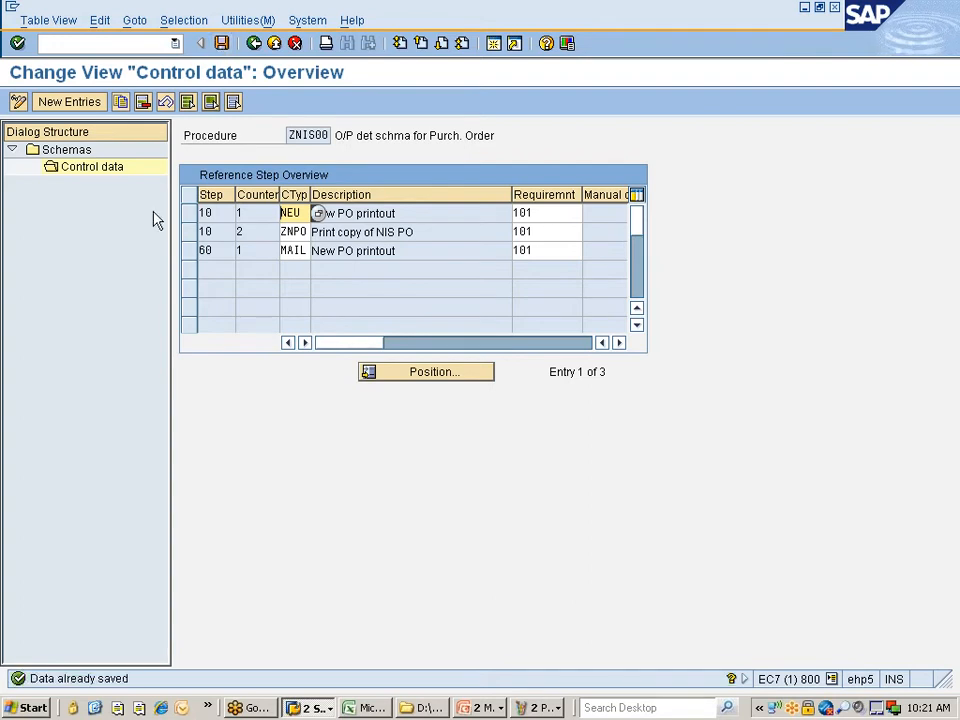
left_click(540, 707)
left_click(548, 683)
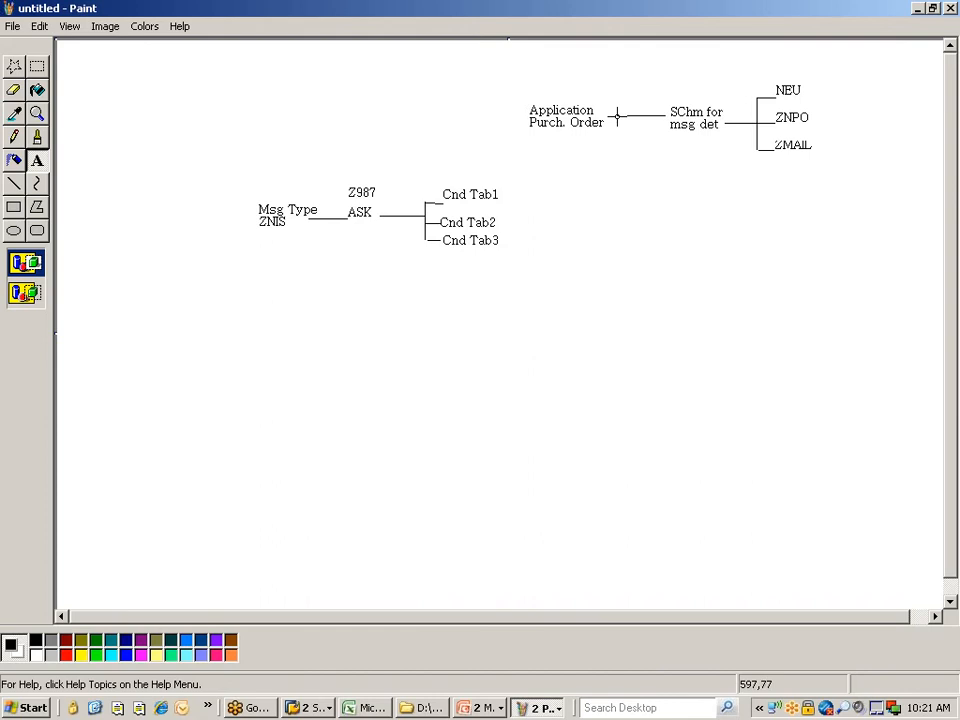
- Label the schema node ZNIS00 in Paint and screen-capture the ZNPO label
left_click_drag(667, 83, 731, 98)
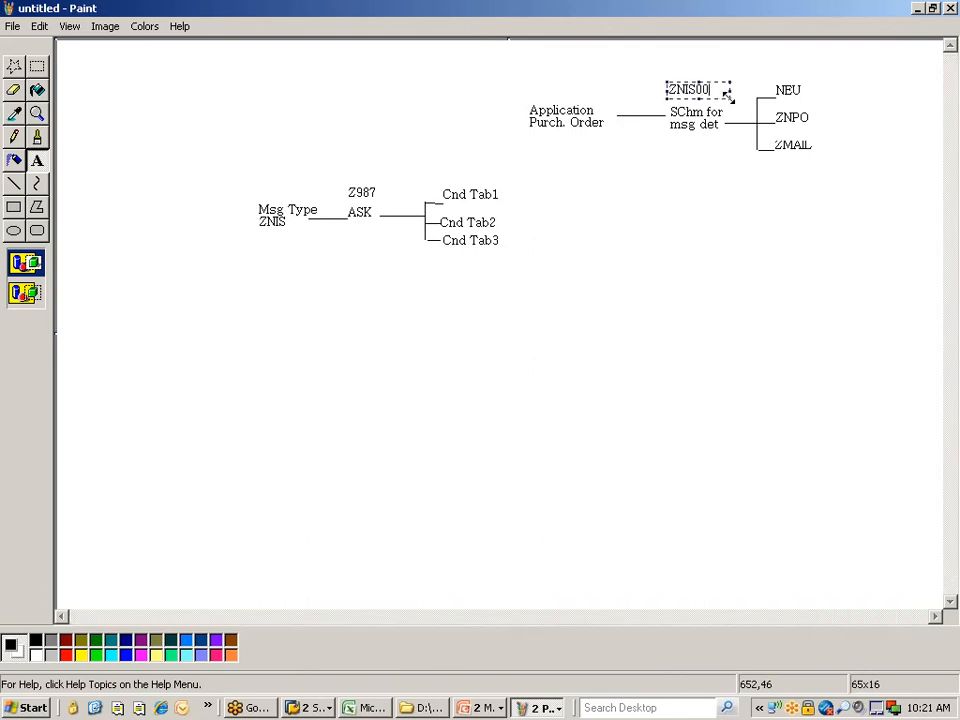
left_click(671, 177)
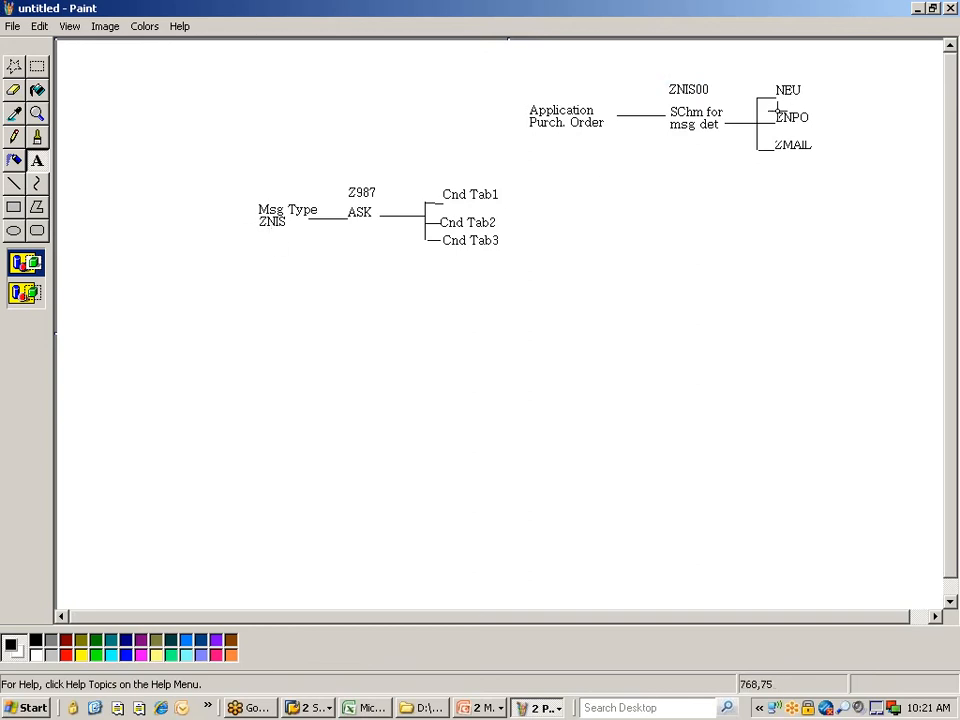
left_click(207, 707)
left_click(237, 651)
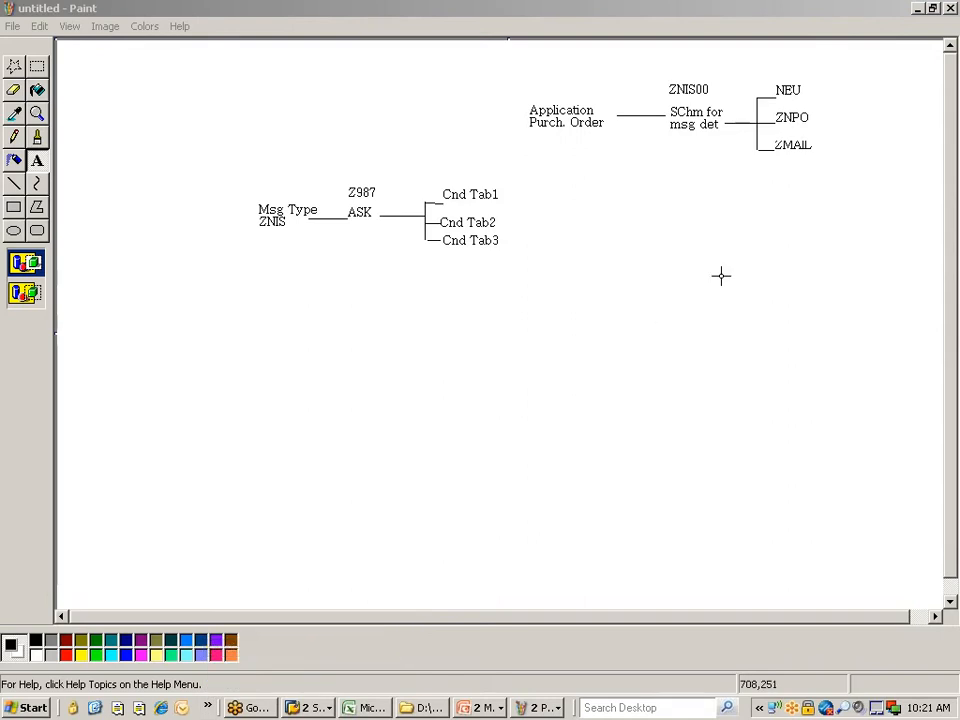
left_click_drag(776, 111, 812, 127)
- Paste the captured ZNPO label over ZNIS, then return to SAP's schemas overview
left_click(401, 308)
left_click(14, 183)
key("ctrl+v")
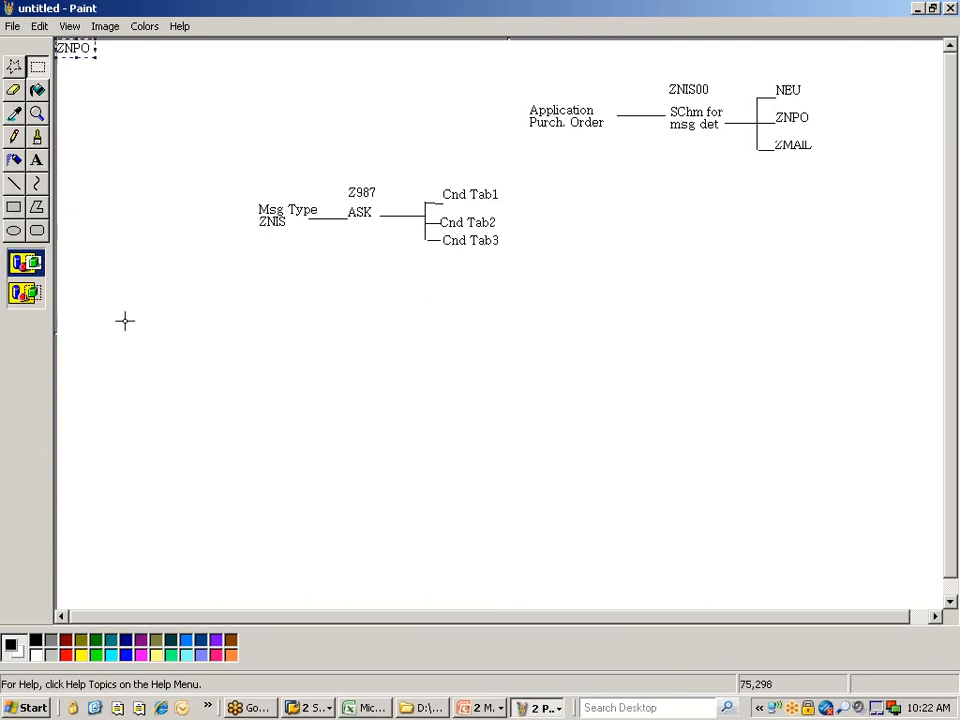
left_click_drag(78, 47, 281, 225)
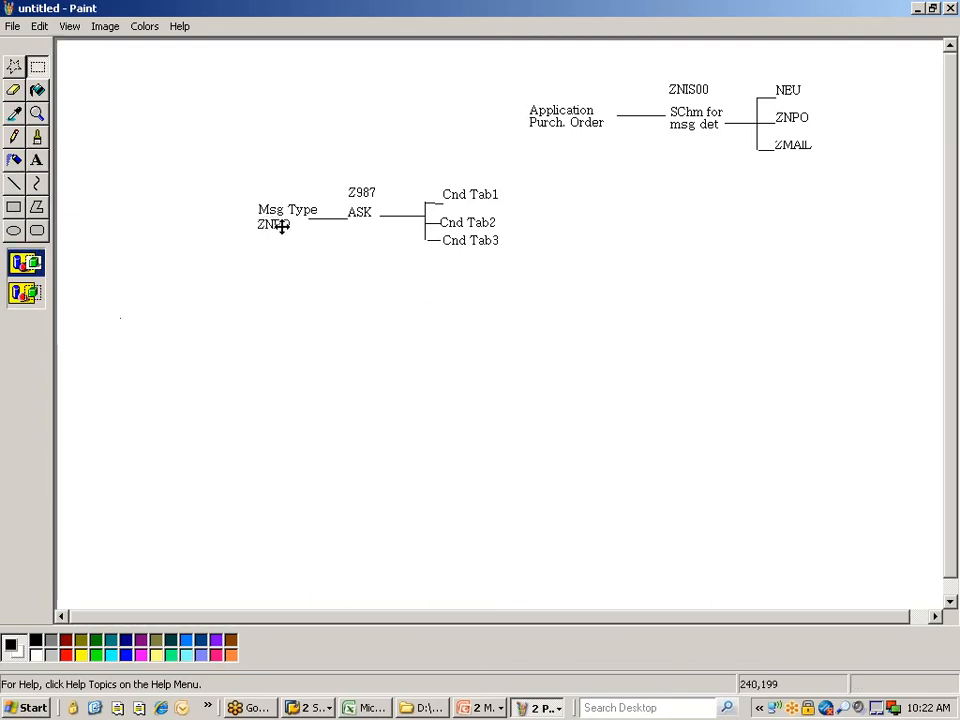
left_click(271, 278)
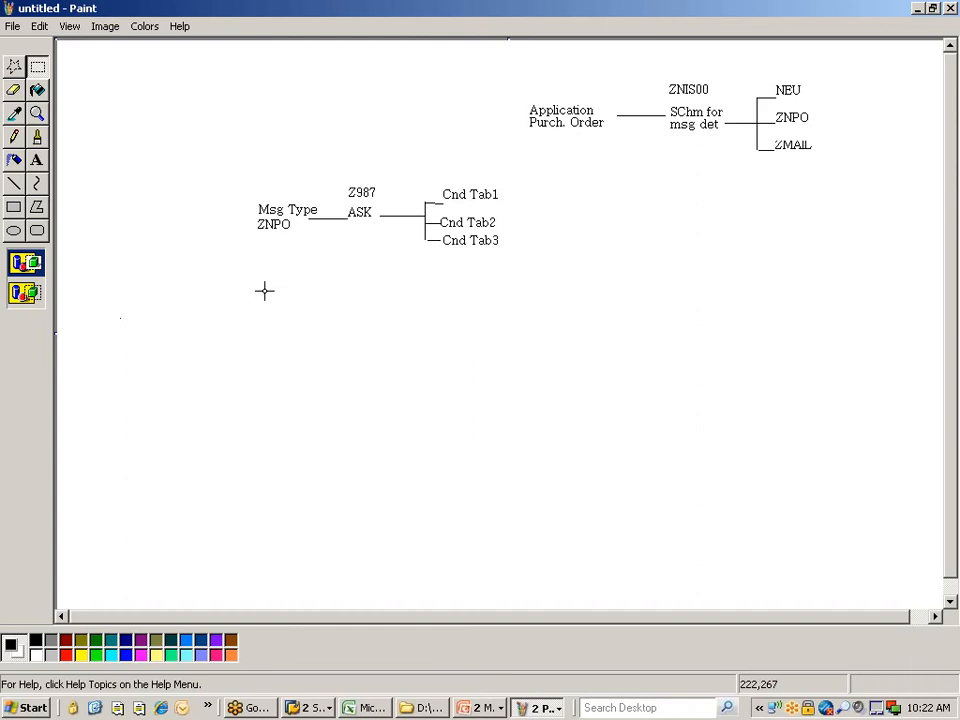
key("alt+Tab")
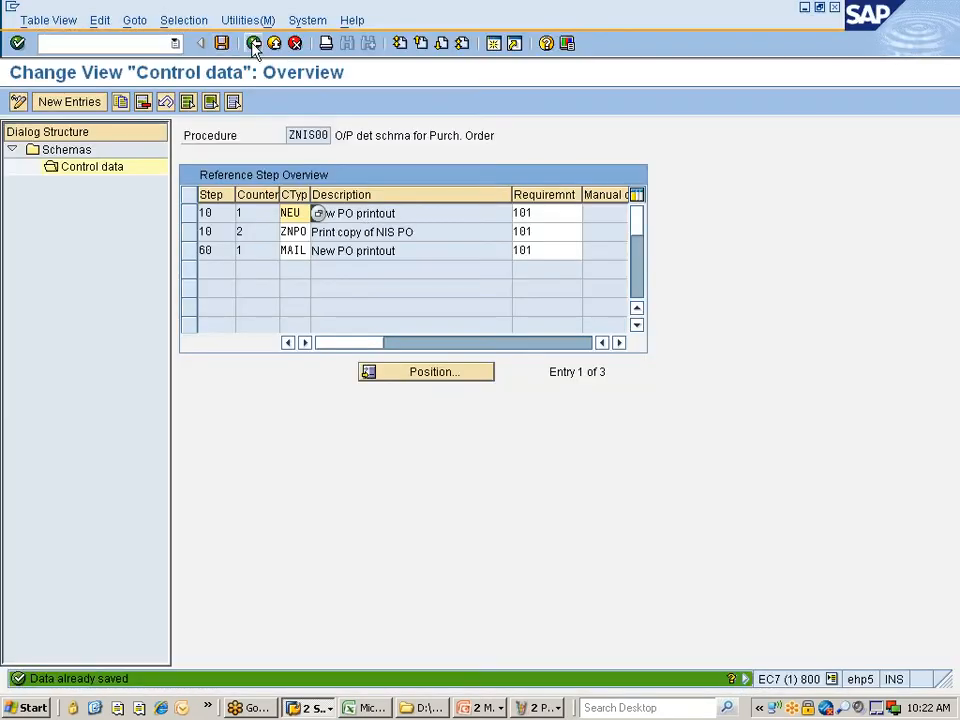
left_click(254, 43)
- Check the Paint diagram, then select the Assign Schema to Purchase Order activity in SAP
left_click(254, 43)
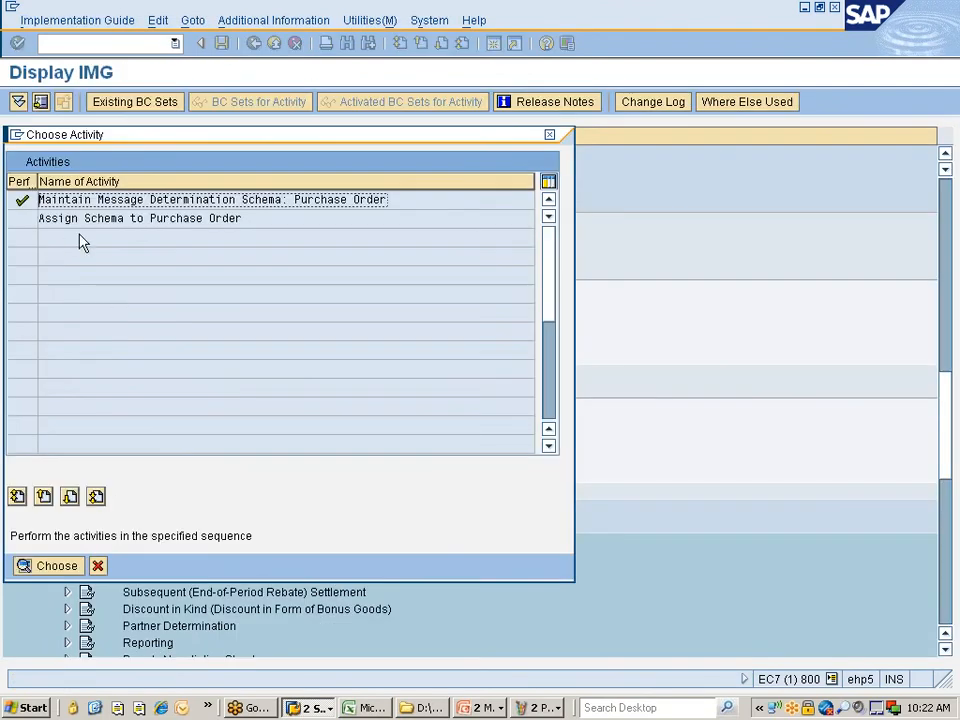
key("alt+Tab")
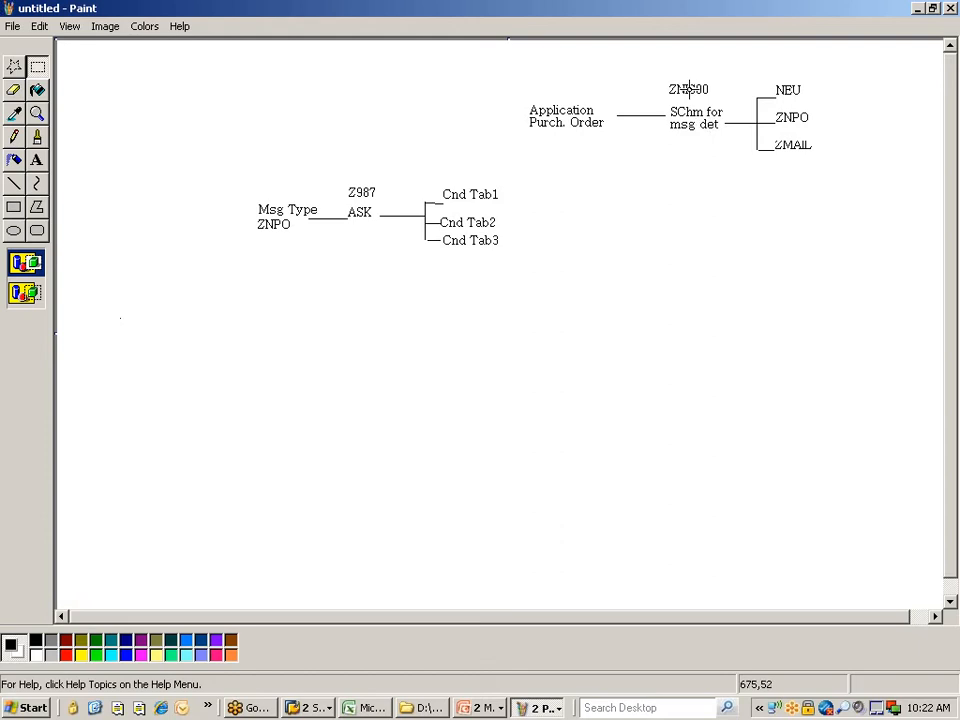
key("alt+Tab")
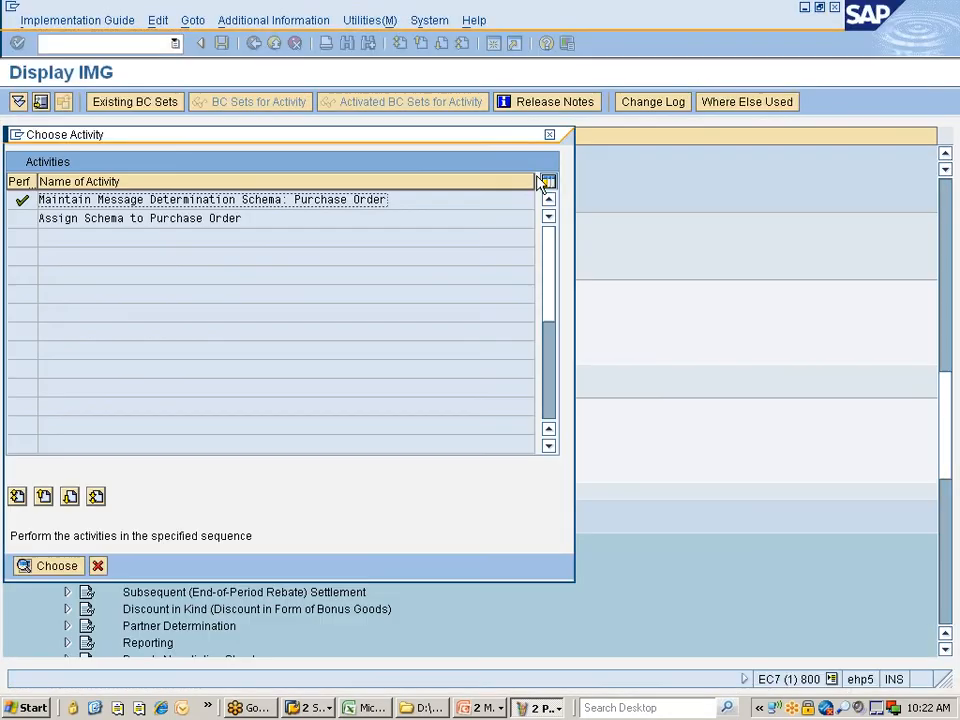
left_click(122, 220)
- Enter procedure ZNIS00 for the Purchase Order application in the schema assignment
double_click(122, 220)
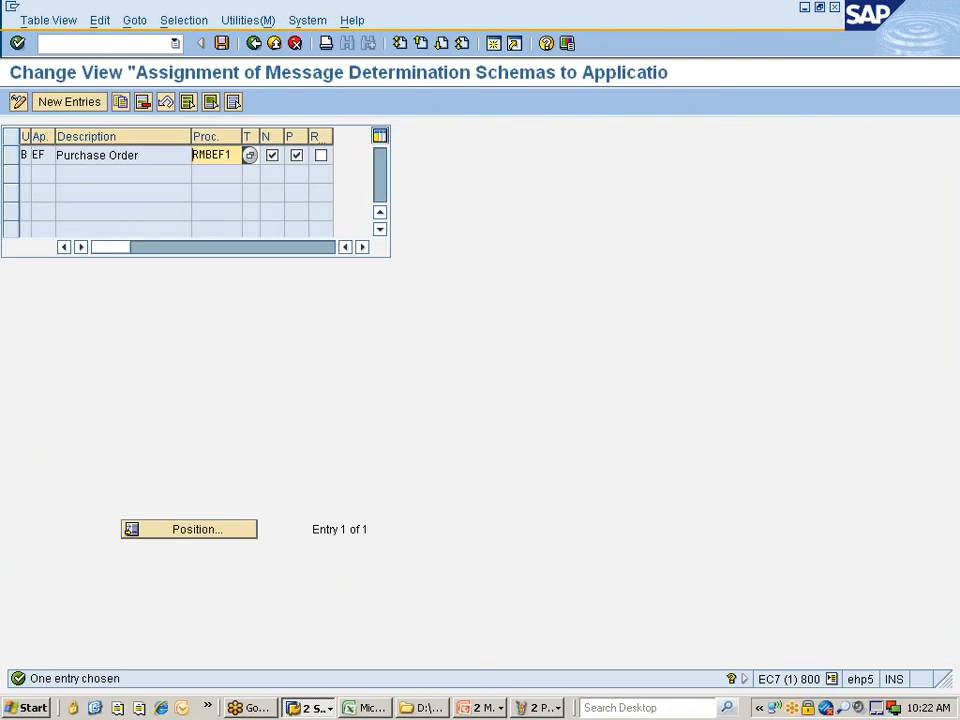
left_click(249, 155)
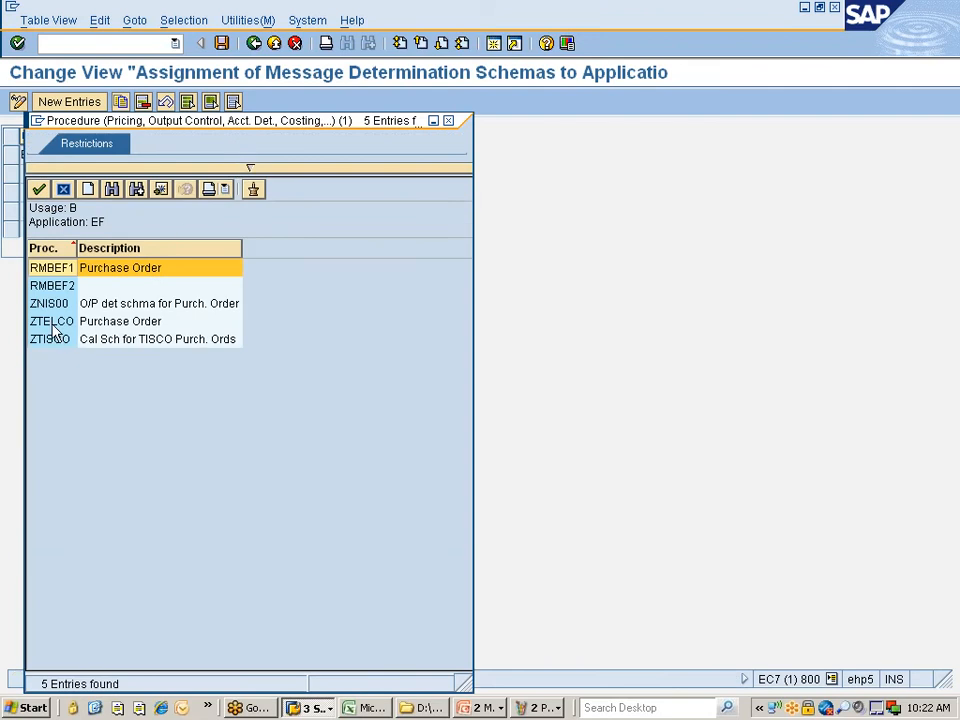
left_click(50, 306)
double_click(50, 305)
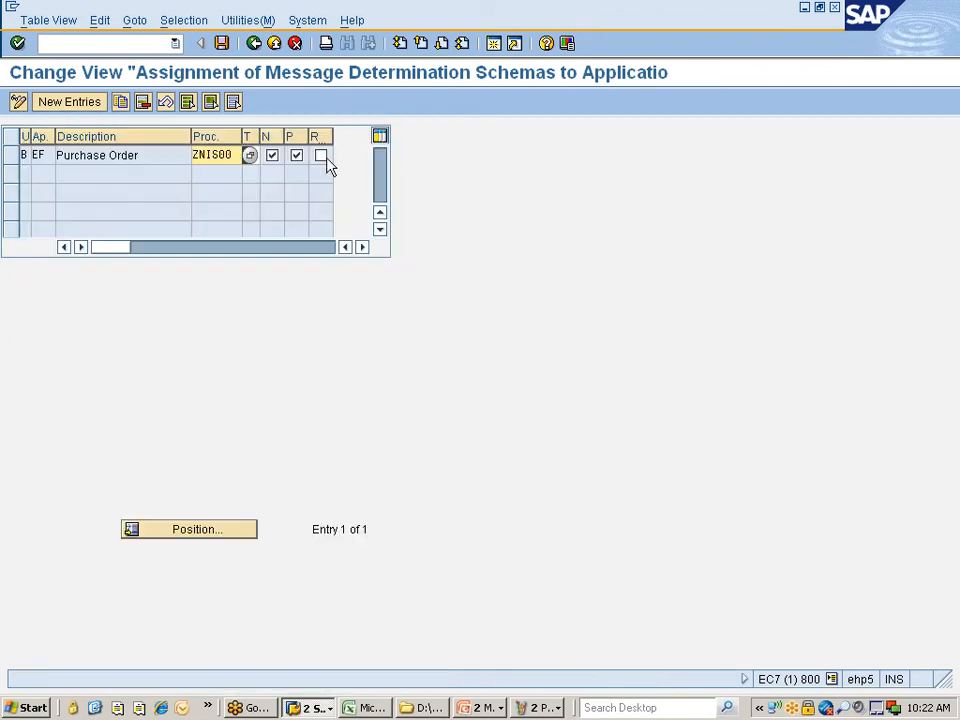
- Resize the table columns and show the F1 help for the transmission time-spot field
left_click_drag(333, 136, 352, 136)
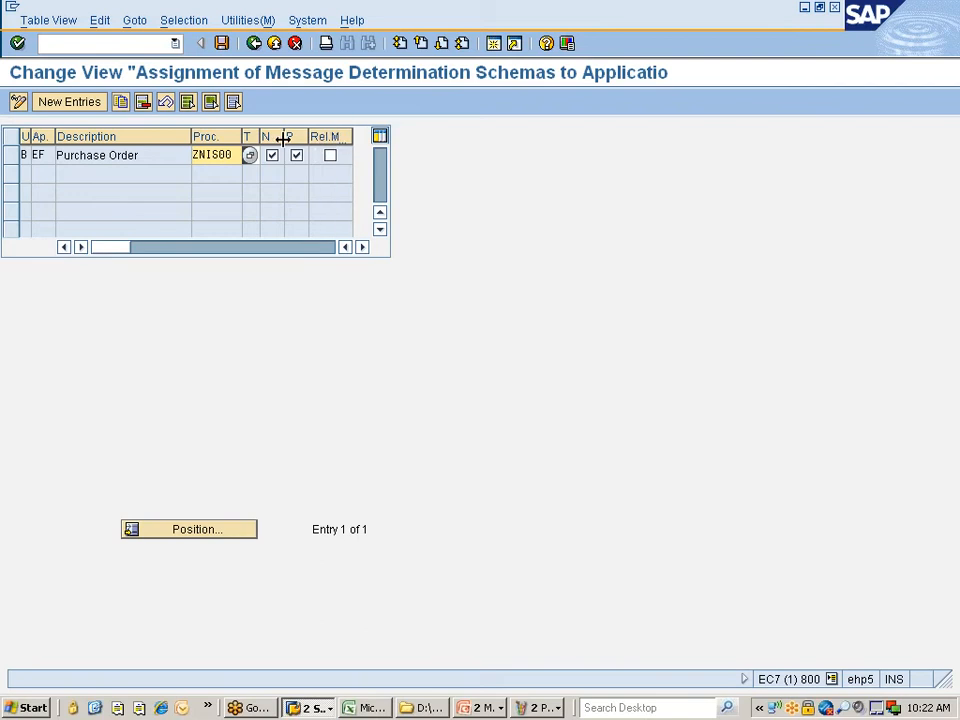
left_click_drag(264, 136, 248, 136)
left_click_drag(189, 136, 146, 136)
left_click_drag(213, 136, 240, 136)
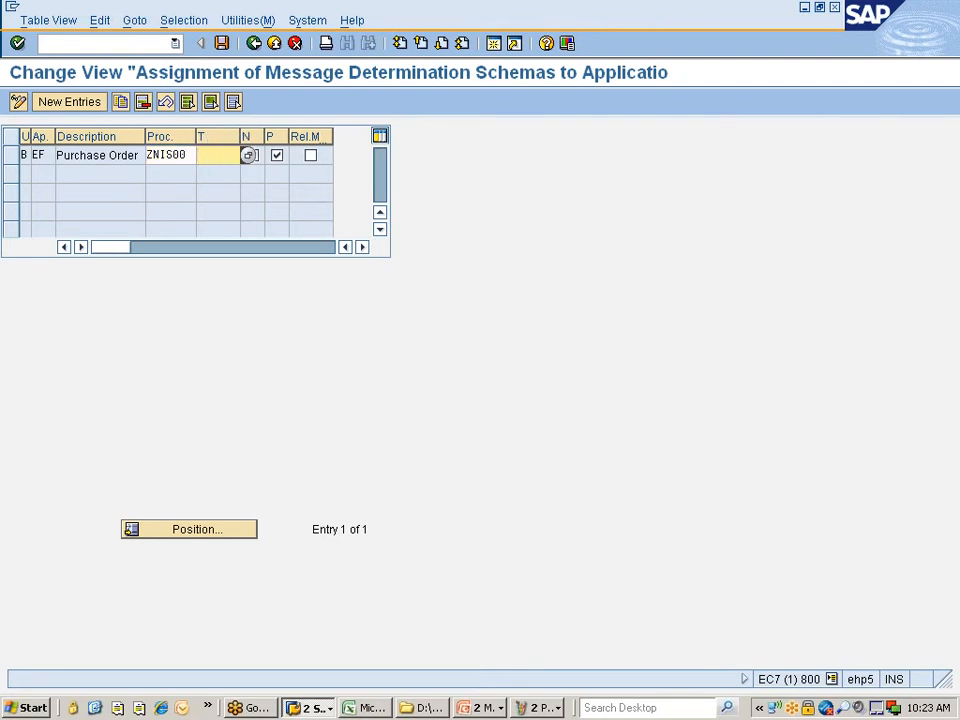
key("F1")
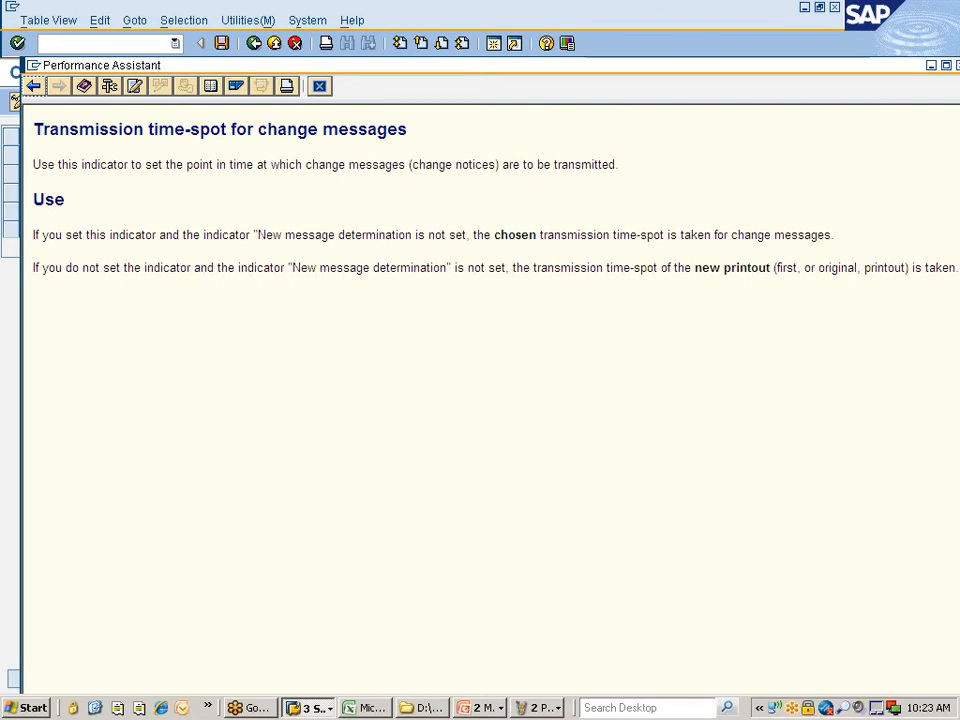
- Close the field help and leave the assignment table without saving
left_click(319, 86)
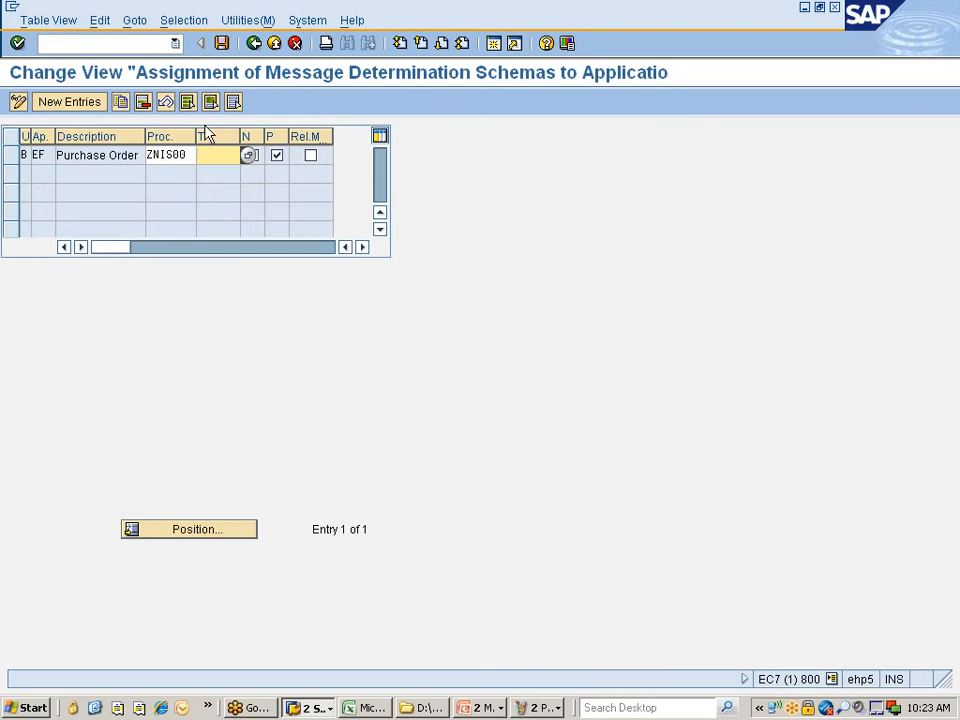
left_click(255, 44)
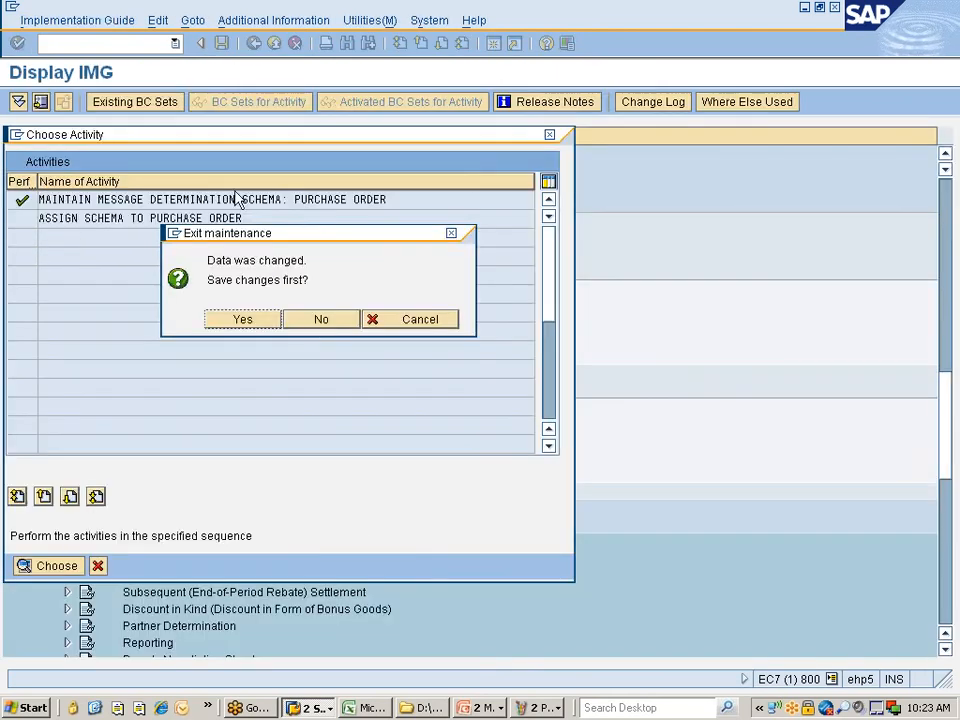
left_click(320, 319)
- Re-enter ZNIS00 for Purchase Order, save under the customizing request, and go back
double_click(137, 218)
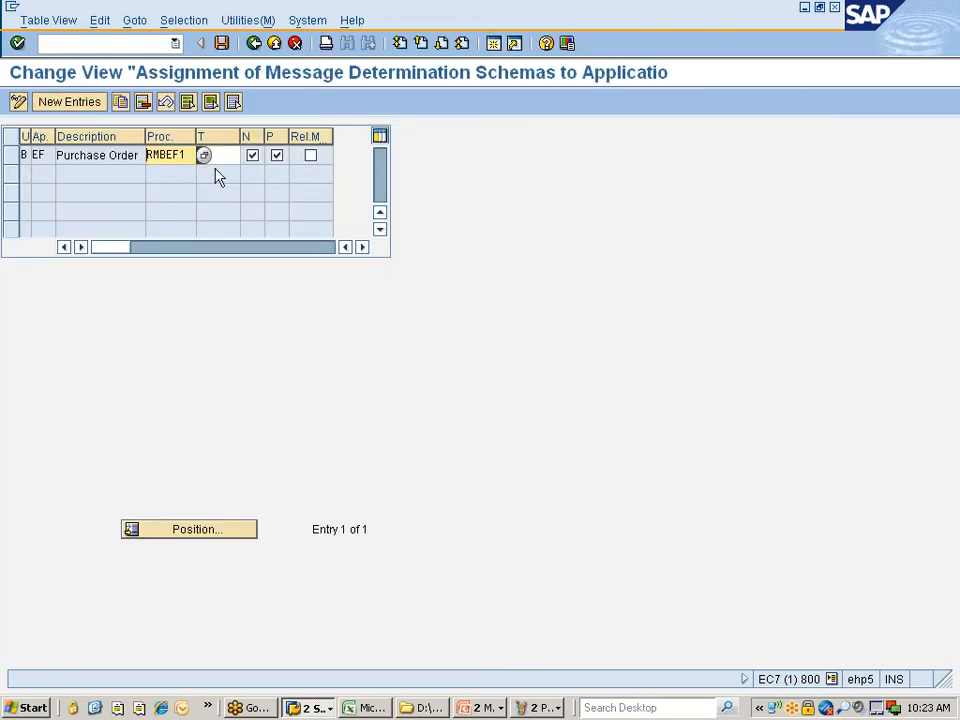
key("Tab")
left_click(190, 155)
left_click(203, 155)
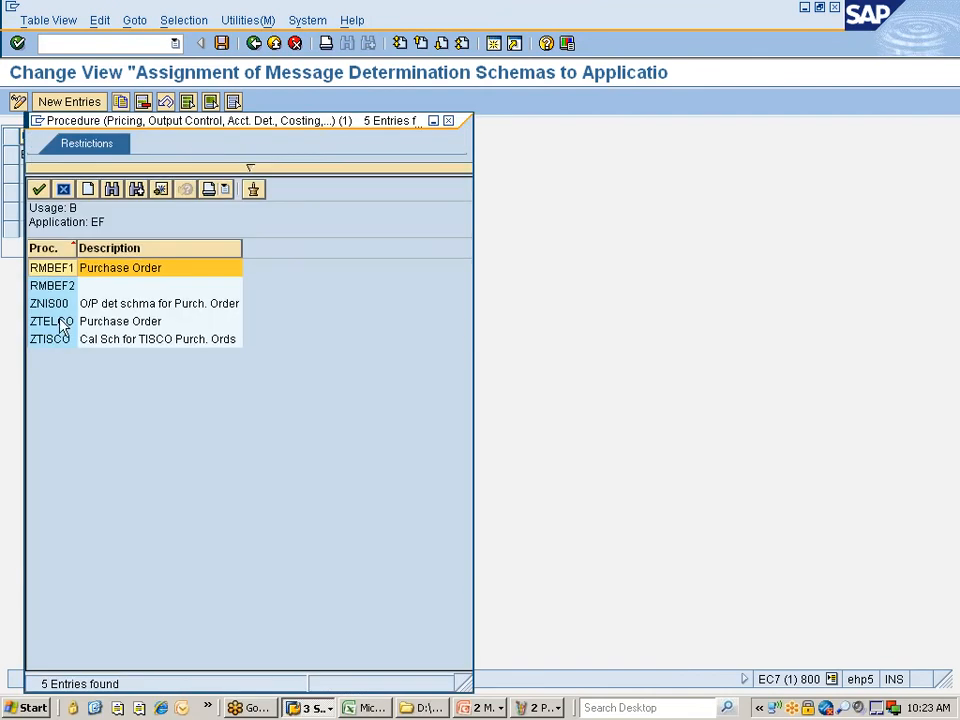
double_click(47, 305)
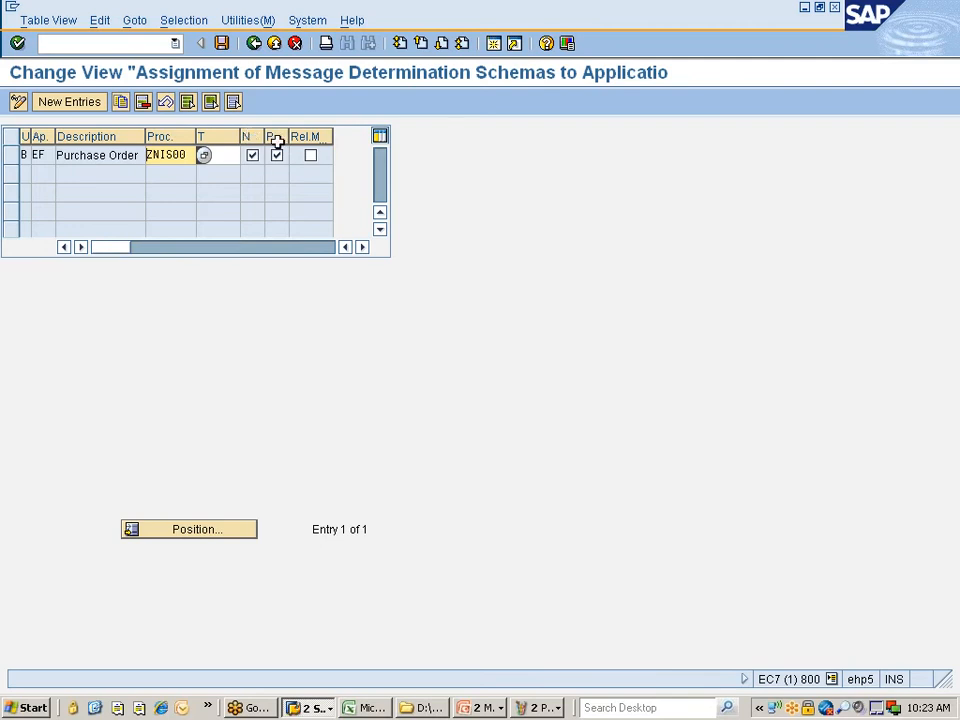
left_click(221, 43)
left_click(48, 291)
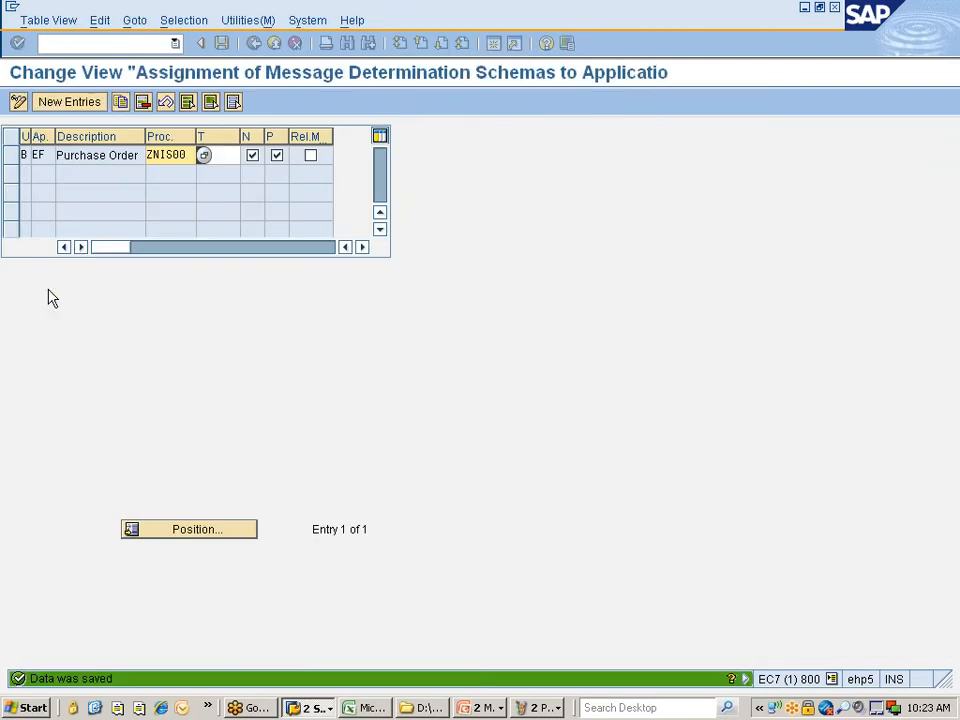
left_click(250, 46)
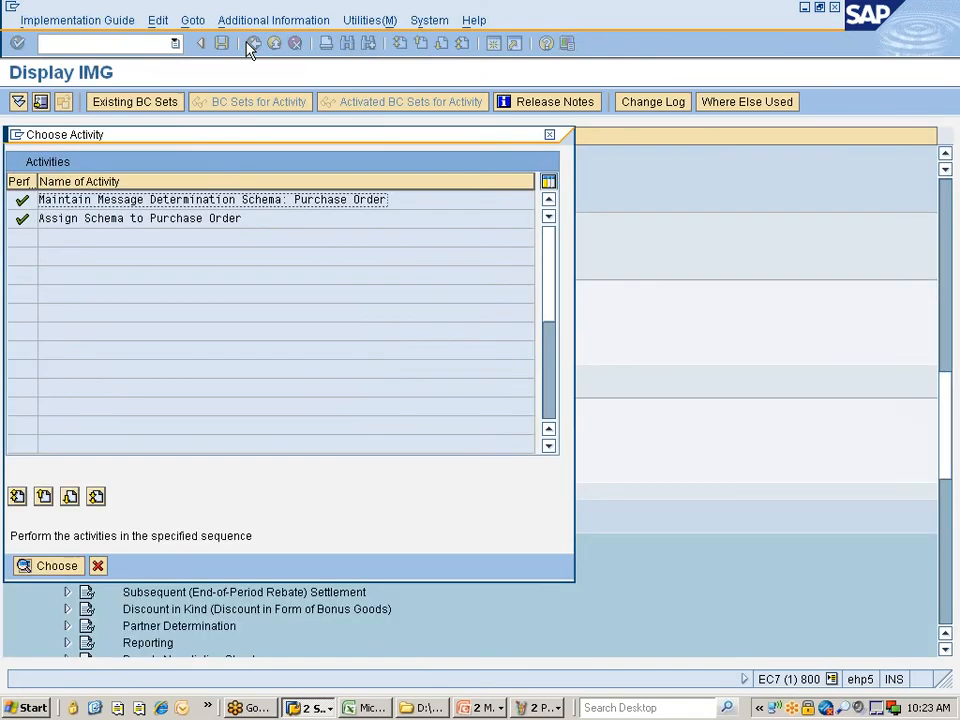
- Glance at the Paint diagram, then cancel the Choose Activity dialog in SAP
key("alt+Tab")
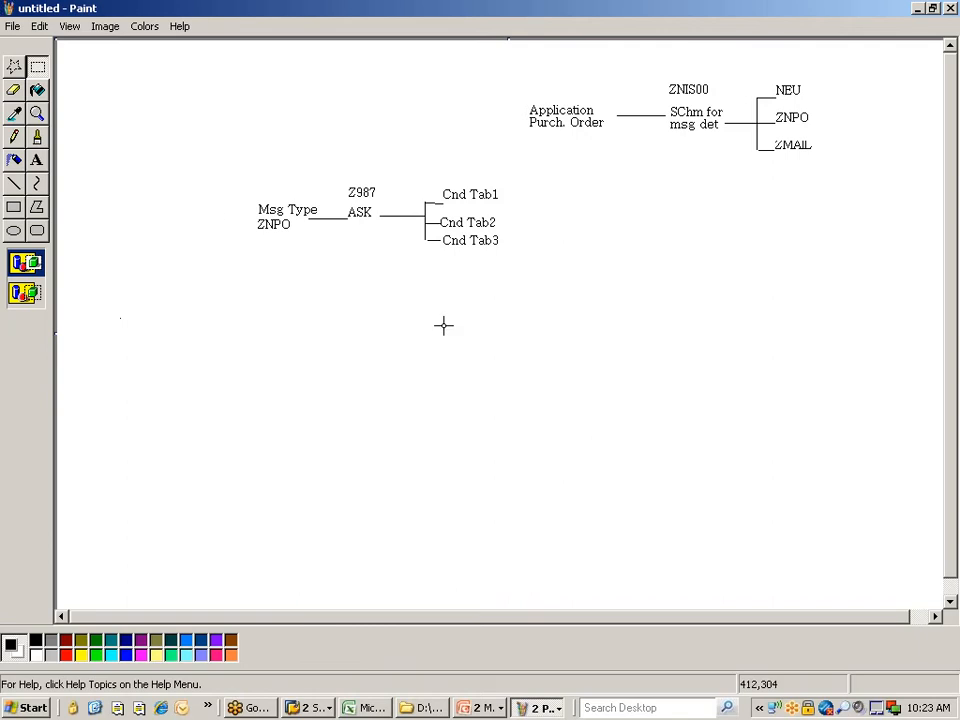
key("alt+Tab")
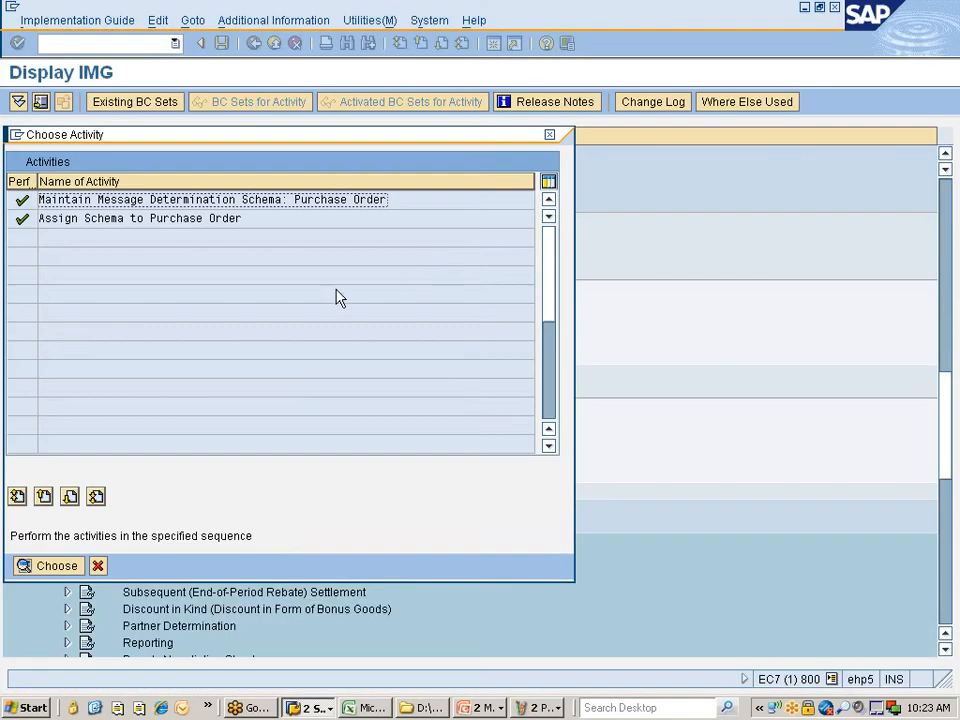
left_click(97, 566)
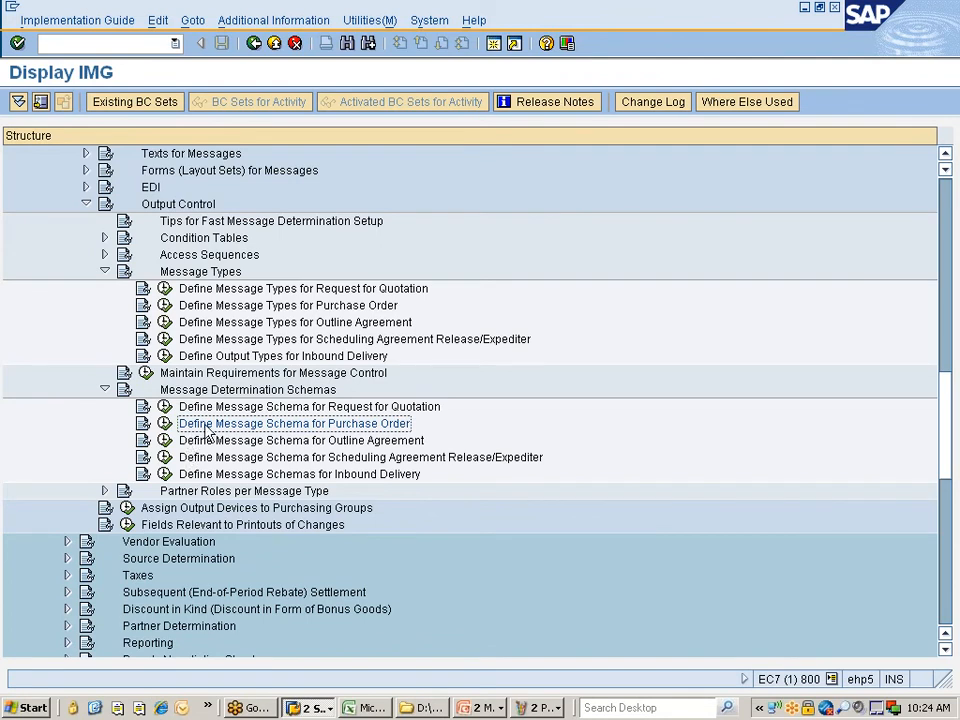
- Collapse Message Determination Schemas and Message Types, and expand Access Sequences
scroll(240, 420, "down", 1)
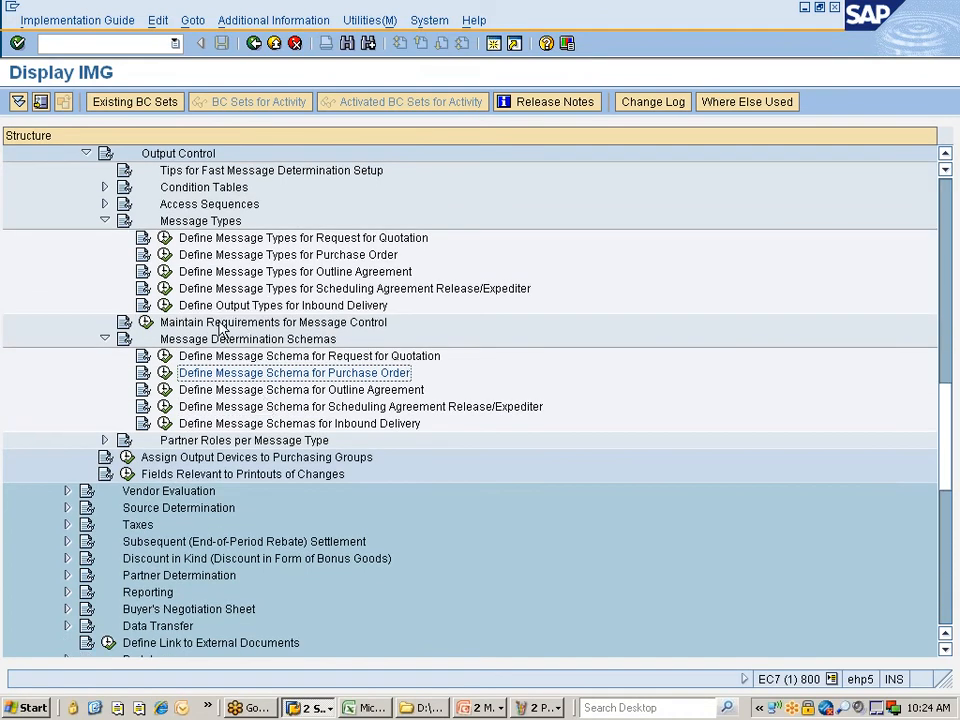
left_click(198, 224)
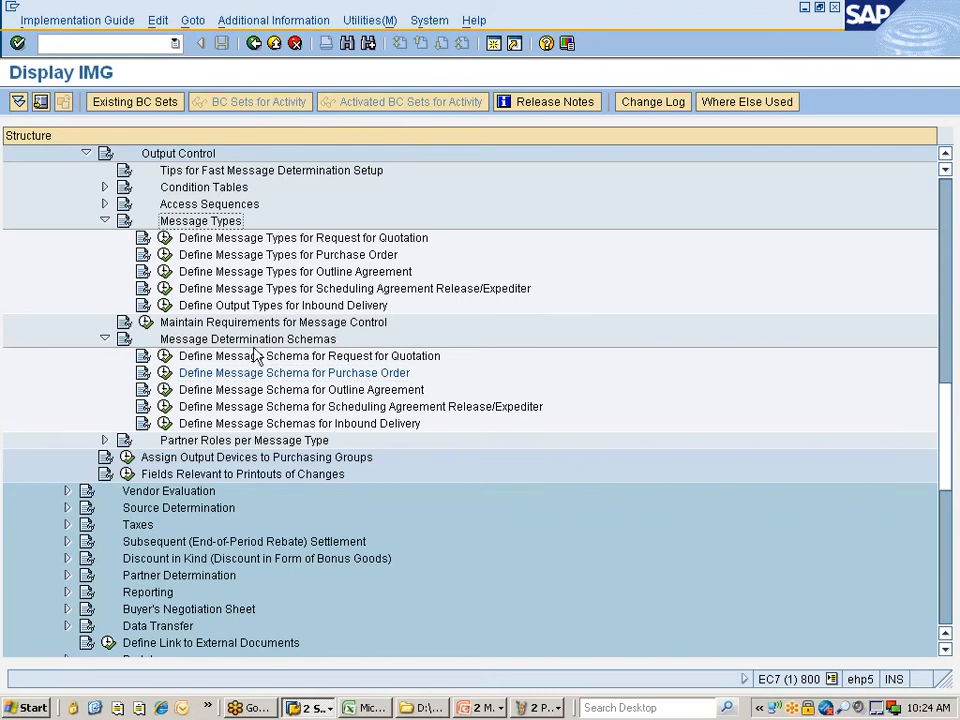
left_click(222, 343)
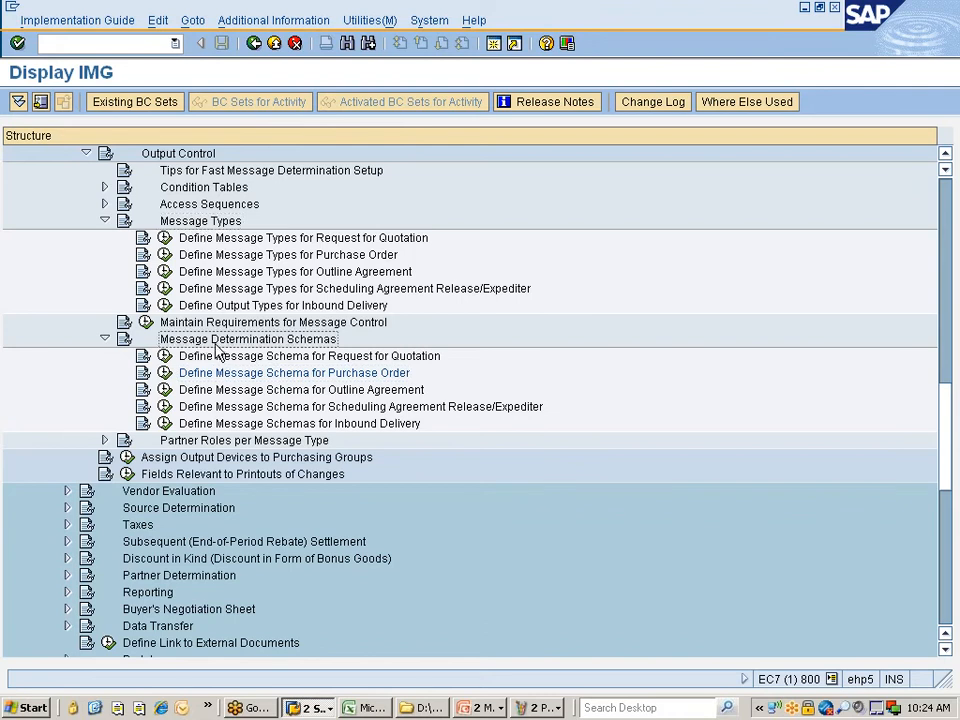
left_click(106, 340)
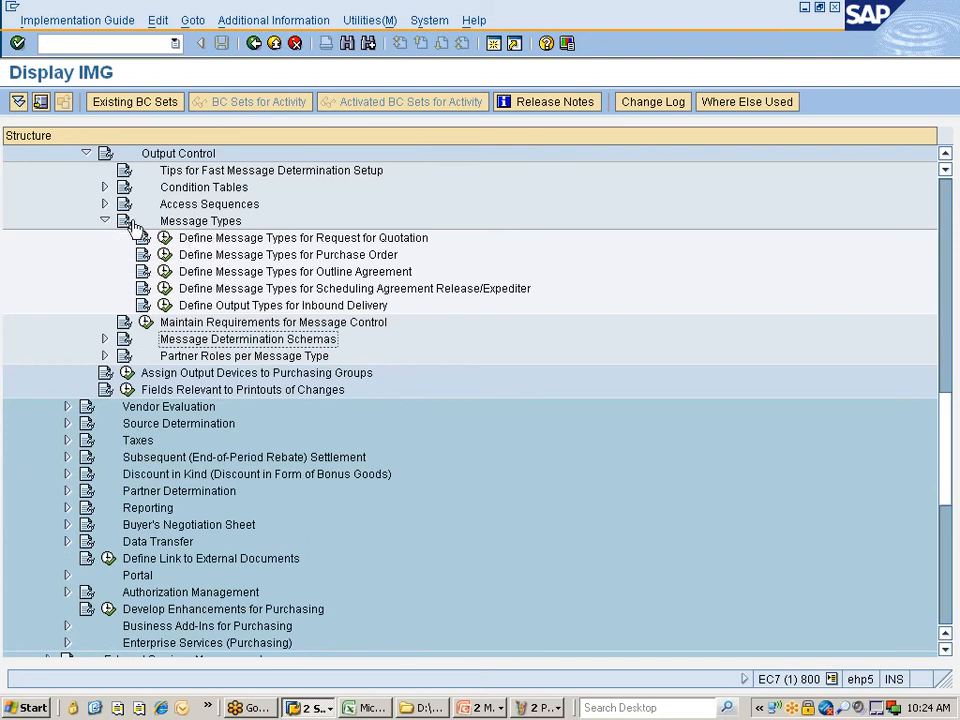
left_click(104, 220)
left_click(176, 209)
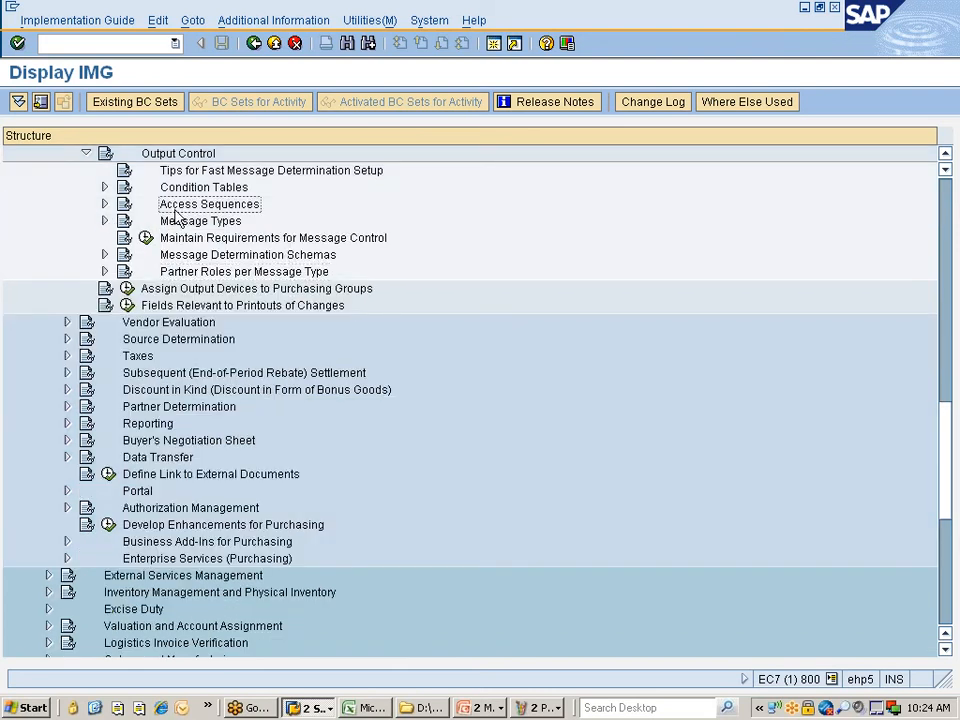
left_click(104, 203)
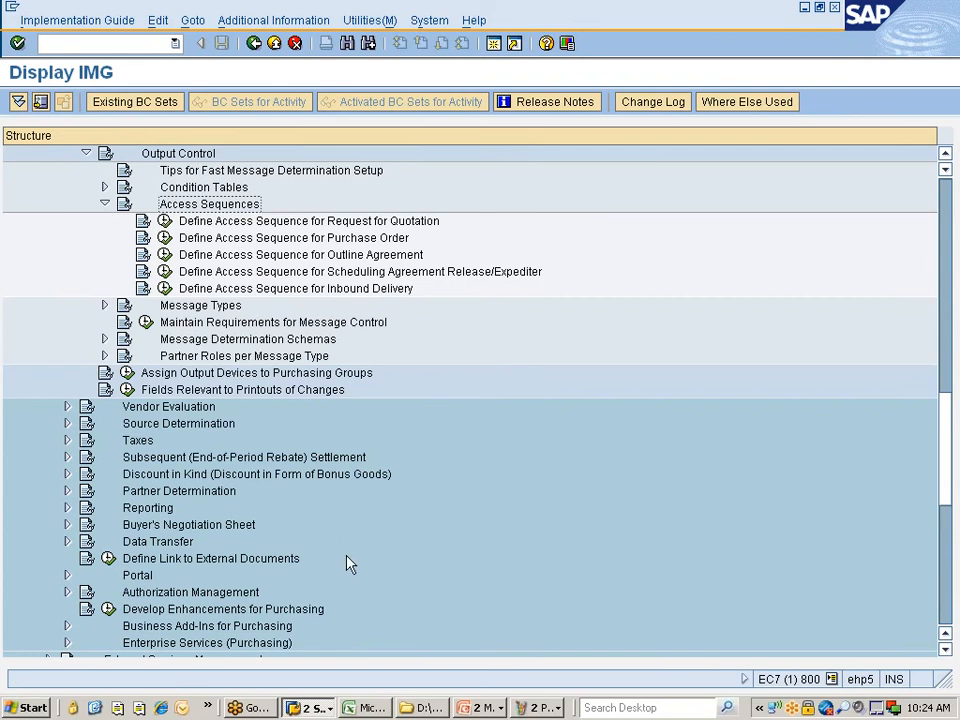
- Check the Paint diagram, then run Define Access Sequence for Purchase Order
left_click(480, 710)
left_click(540, 708)
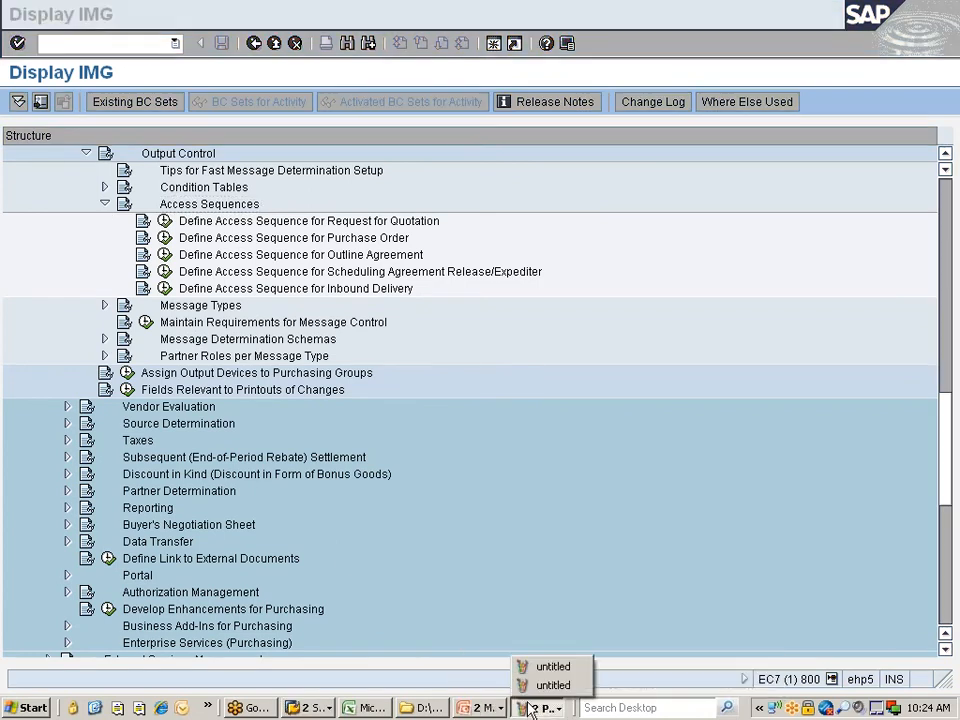
left_click(548, 668)
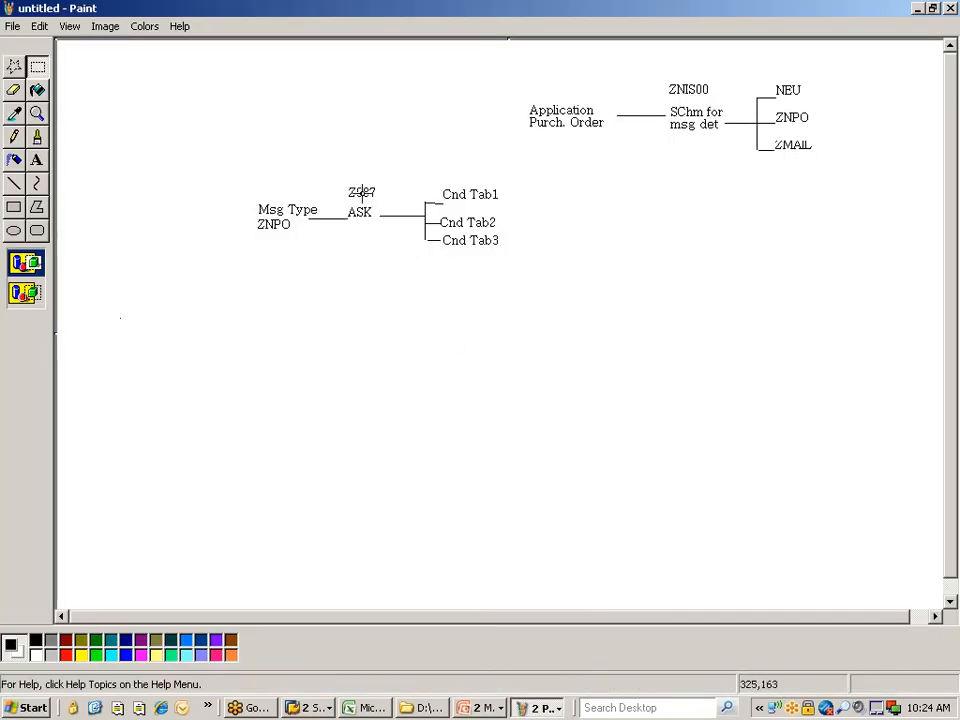
key("alt+Tab")
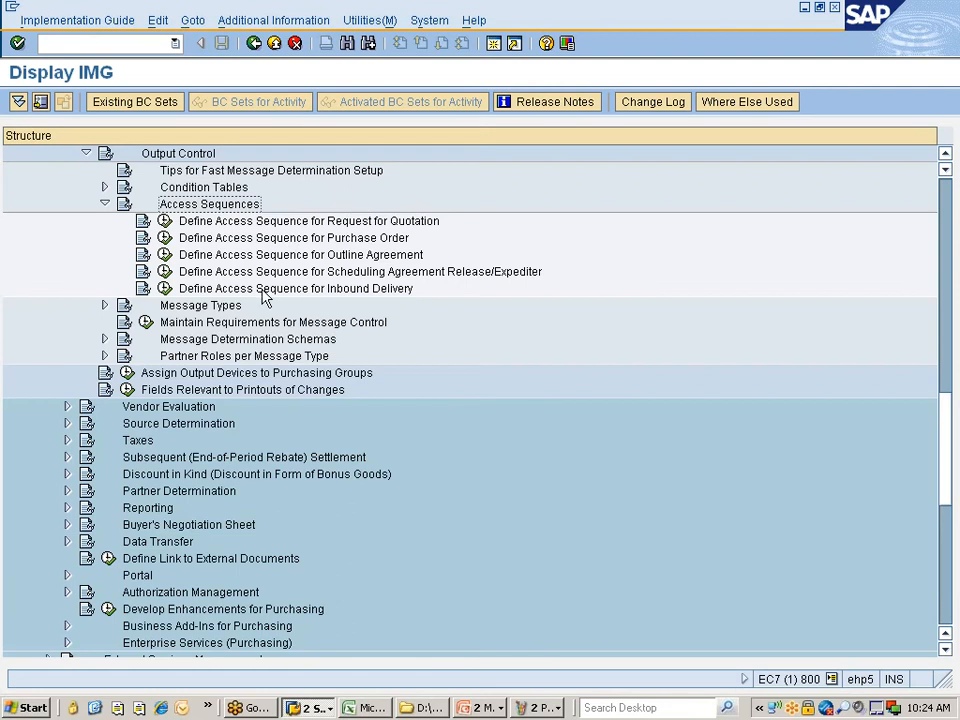
left_click(165, 238)
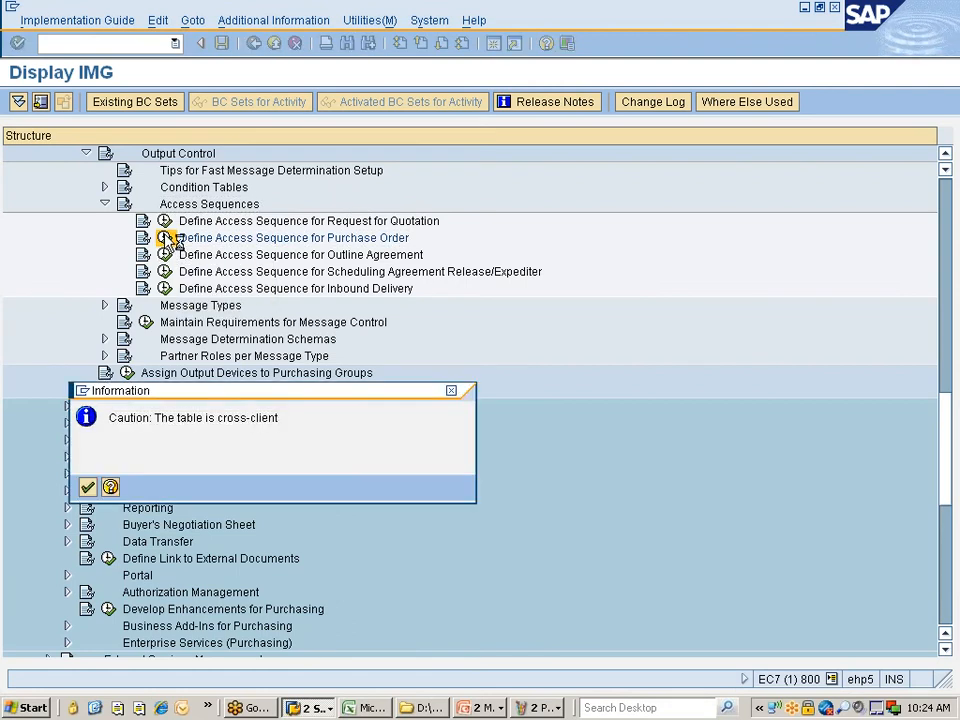
- Acknowledge the cross-client warning to reach the Access Sequences overview
key("Return")
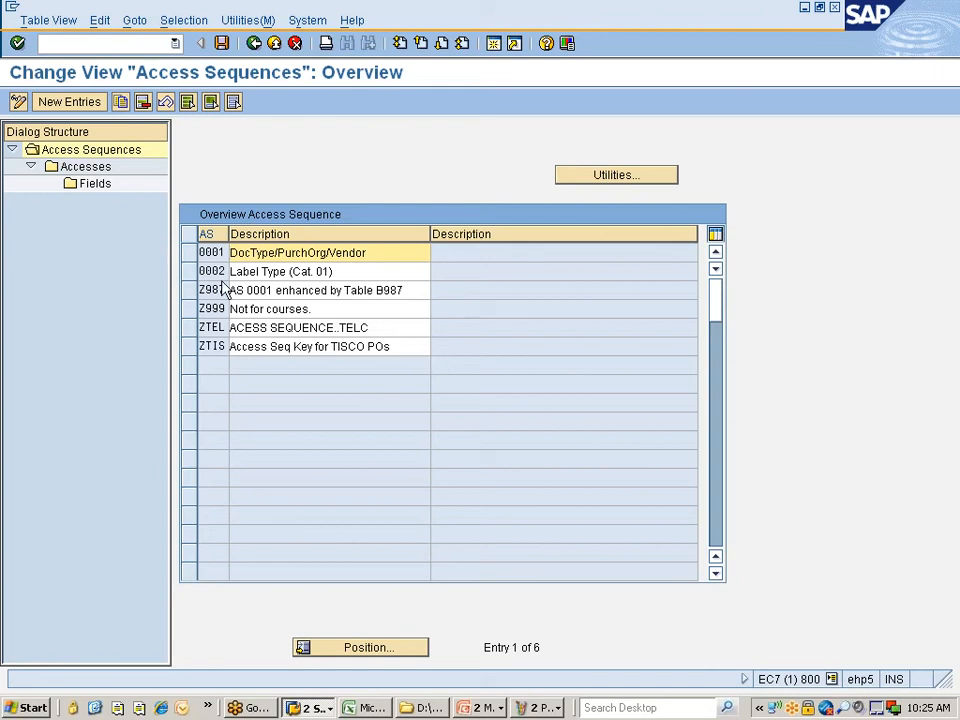
- Copy Z987 as new access sequence ZNIS described 'ASK for msg typ ZNPO'
left_click_drag(229, 236, 275, 236)
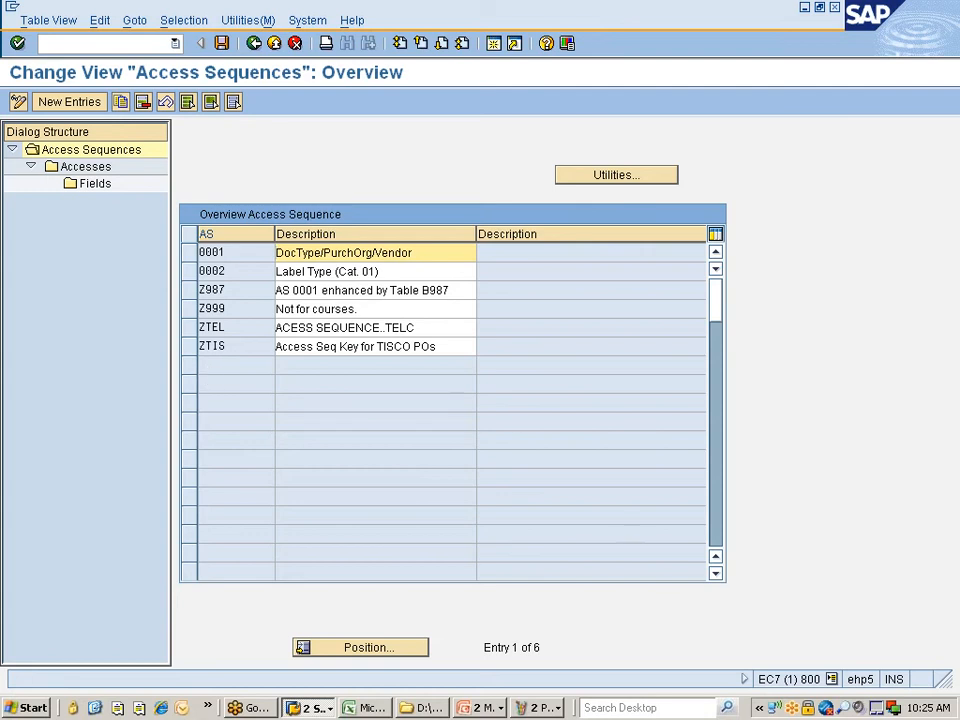
left_click(189, 290)
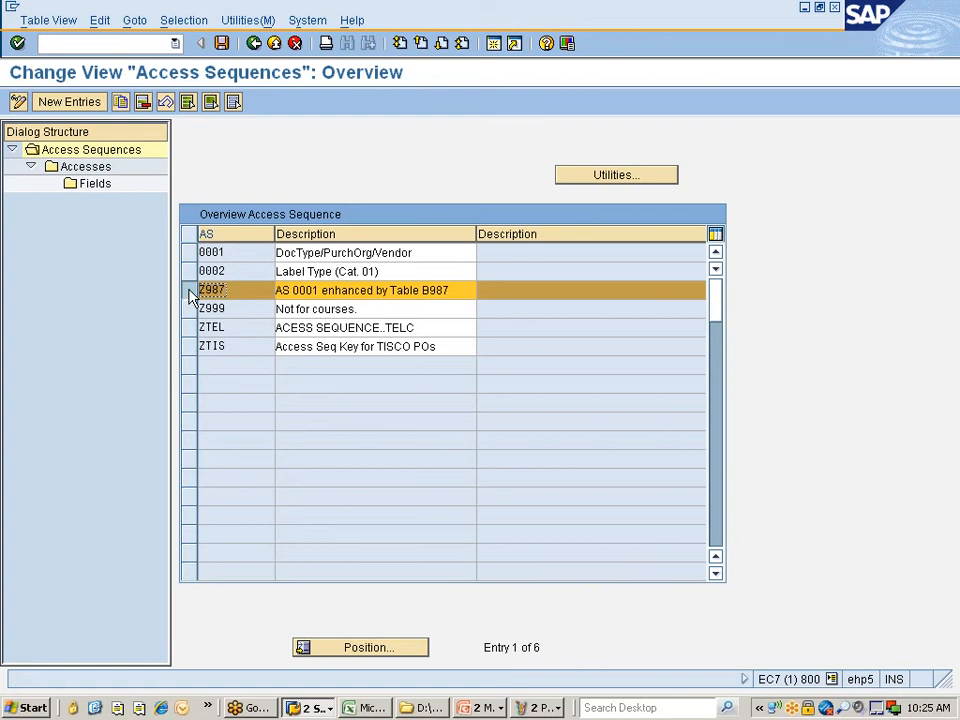
left_click(120, 102)
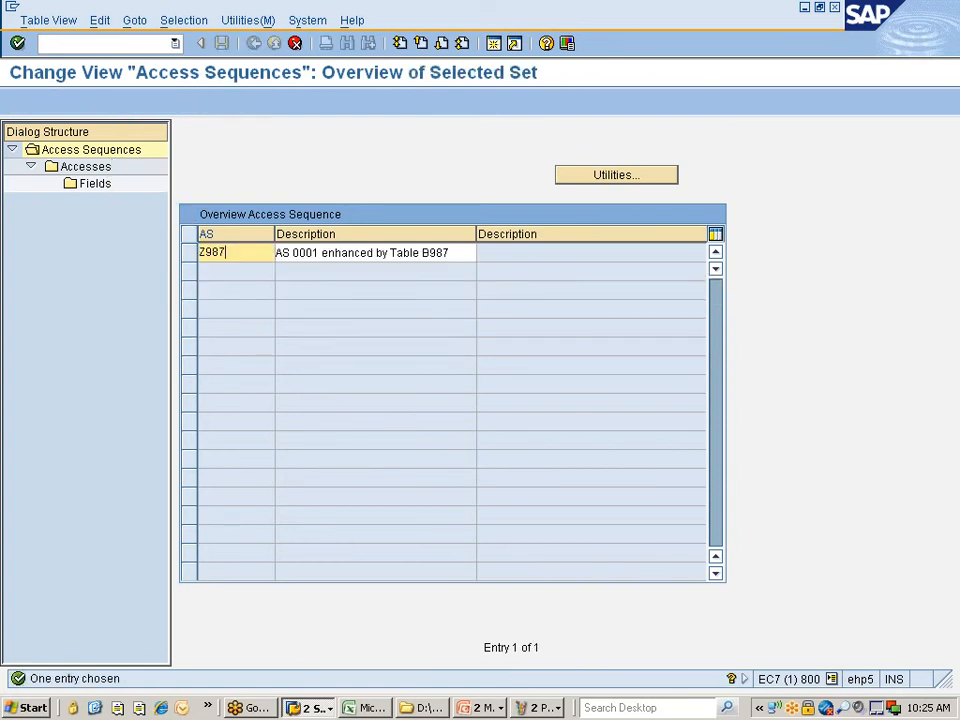
key("BackSpace")
key("BackSpace")
key("BackSpace")
type("NIS")
key("Tab")
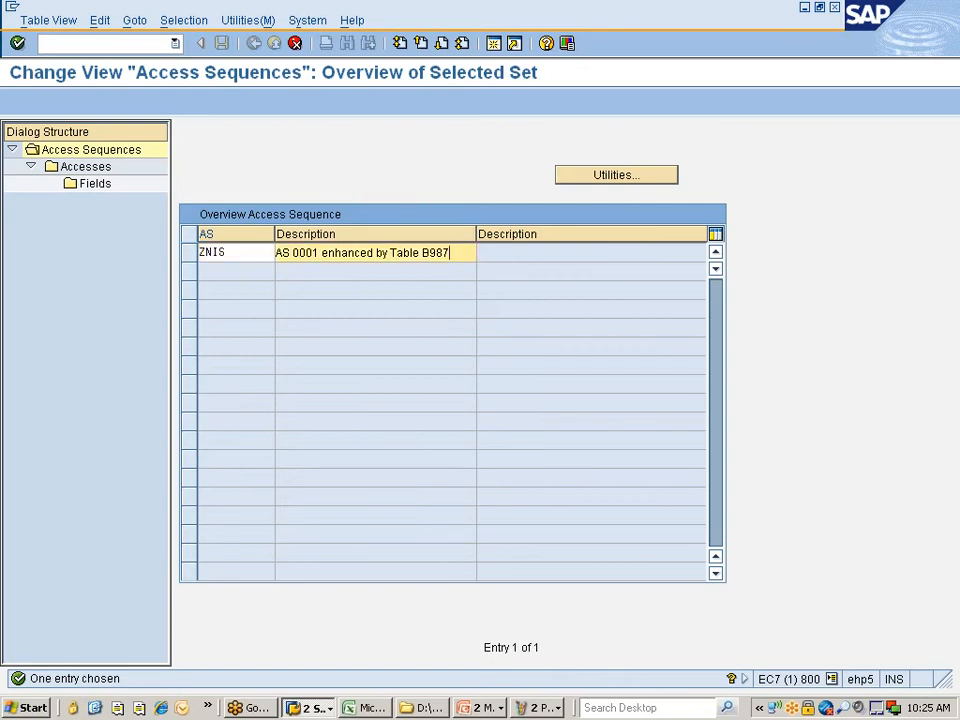
key("ctrl+shift+Left")
key("ctrl+shift+Left")
key("ctrl+shift+Left")
key("ctrl+shift+Left")
key("ctrl+shift+Left")
key("ctrl+shift+Left")
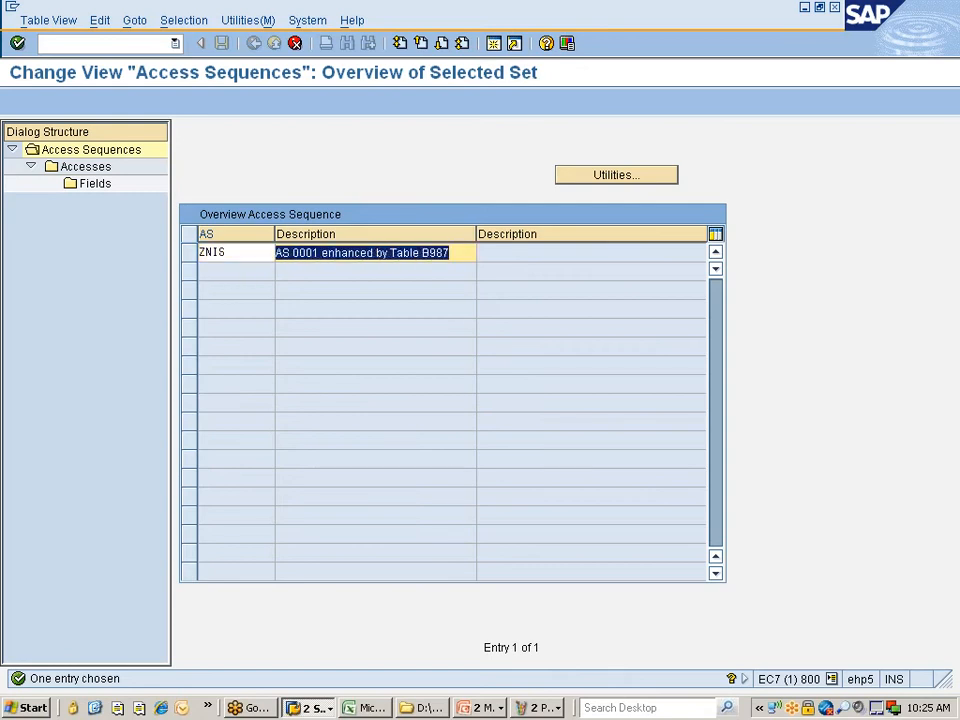
key("shift+Right")
key("shift+Right")
type("Kfor")
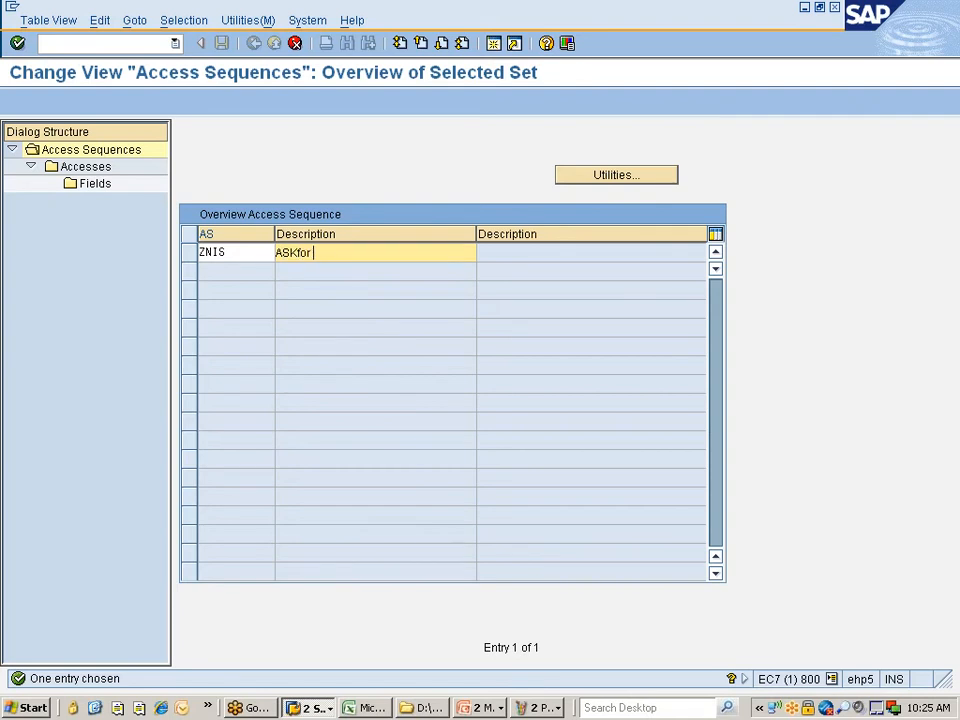
key("Left")
key("Left")
key("Left")
key("End")
type("msg typ ZNPO")
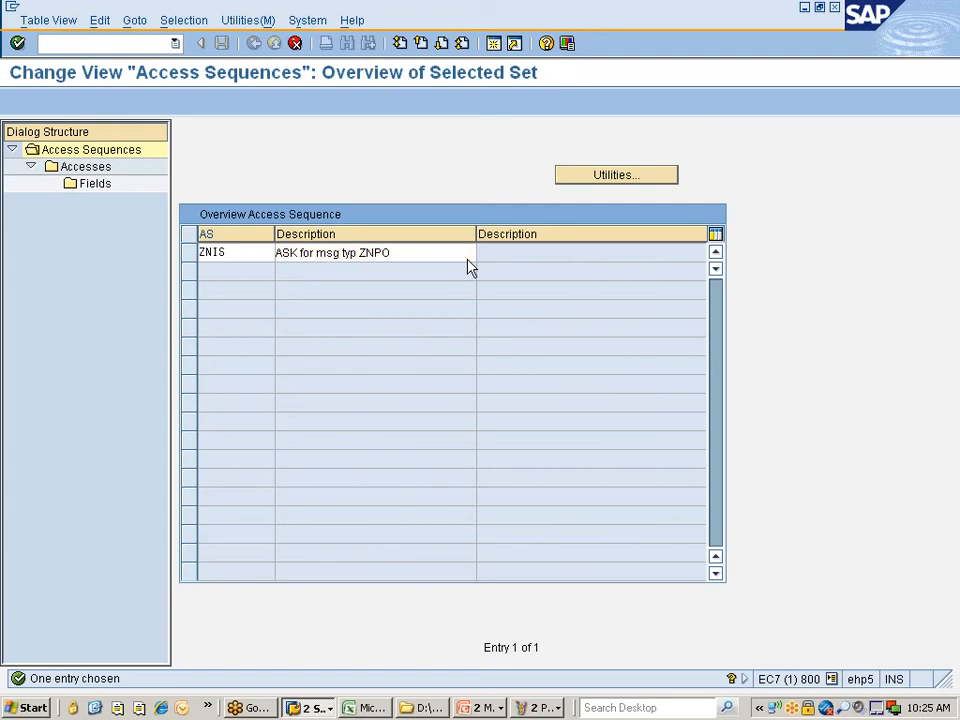
- Copy all dependent entries and save ZNIS under the workbench request
key("Return")
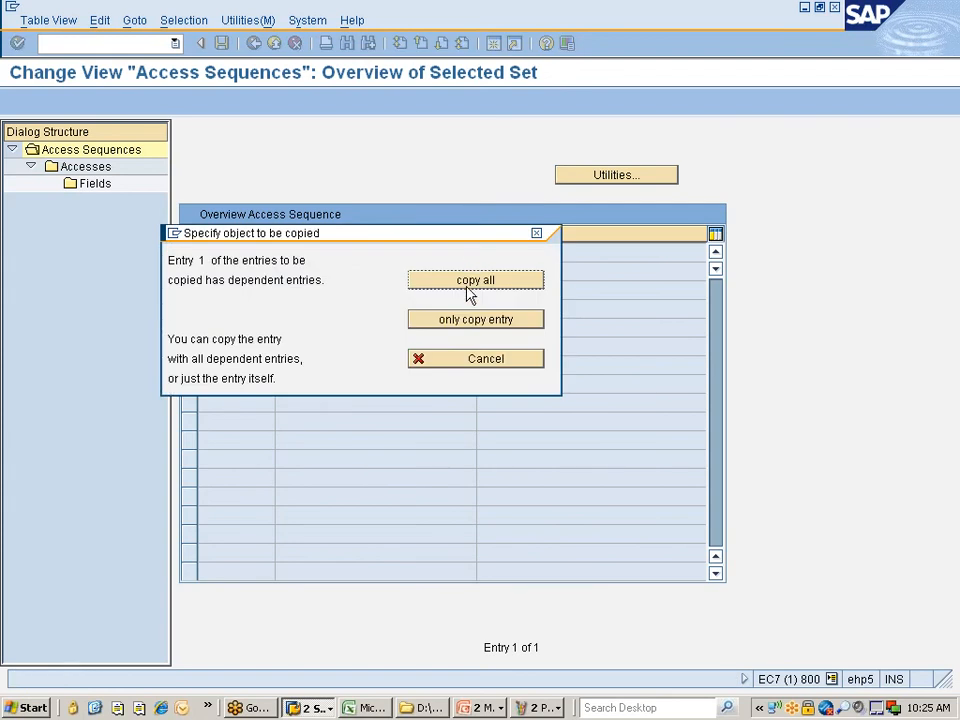
left_click(470, 291)
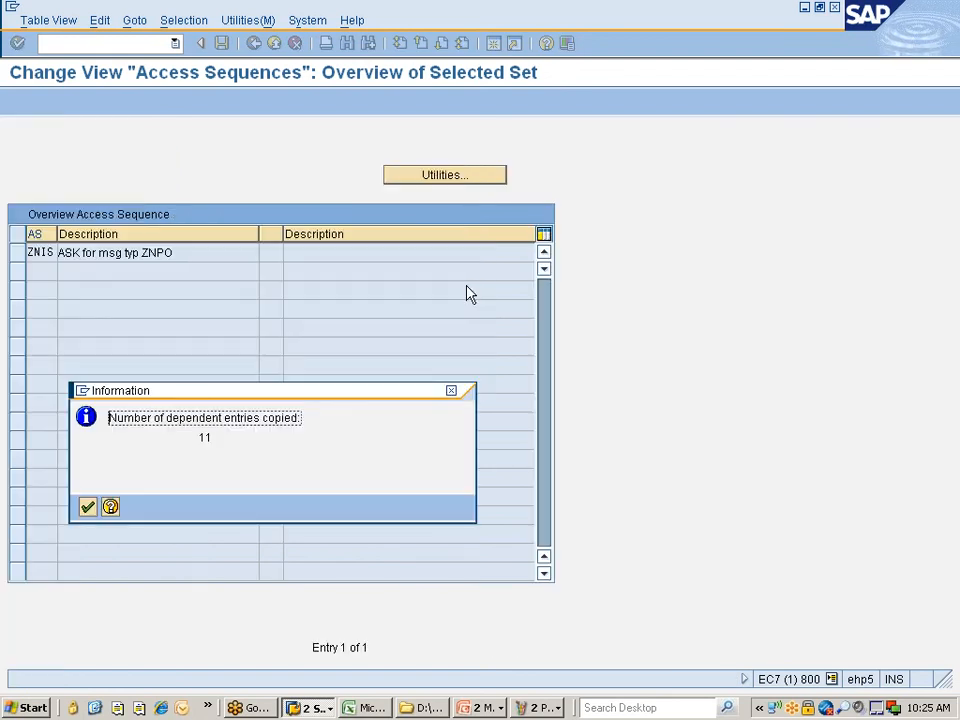
key("Return")
key("ctrl+s")
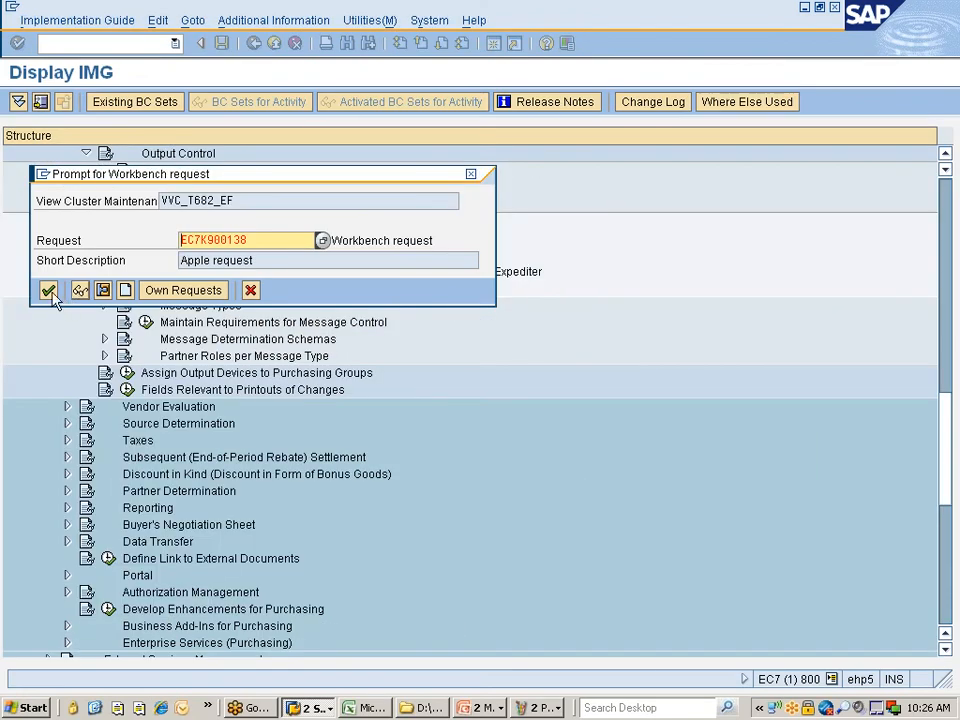
left_click(48, 290)
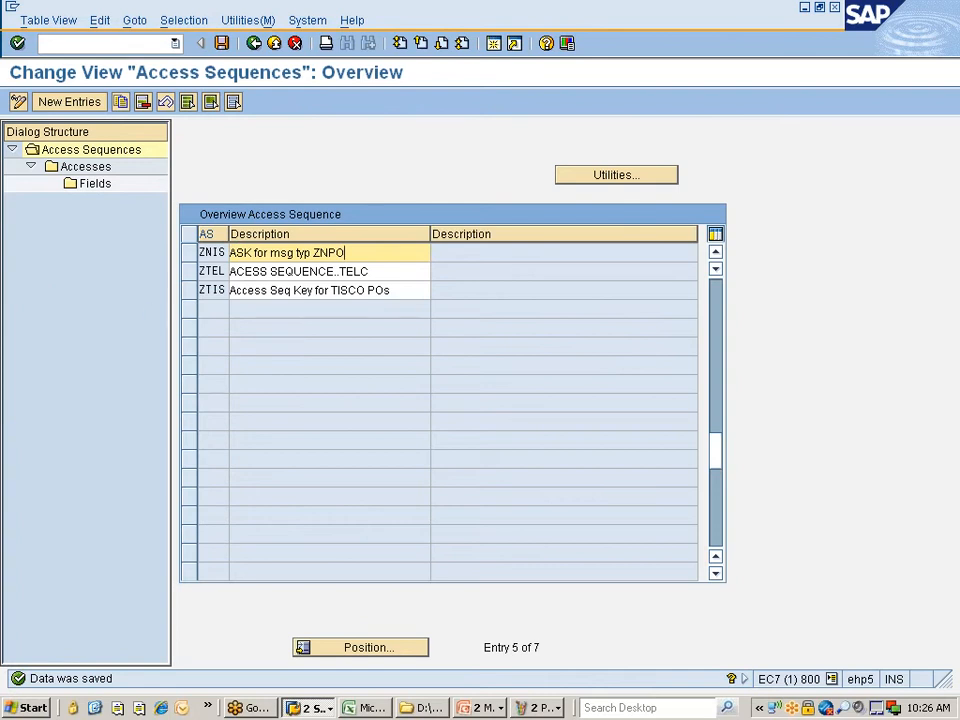
left_click(190, 254)
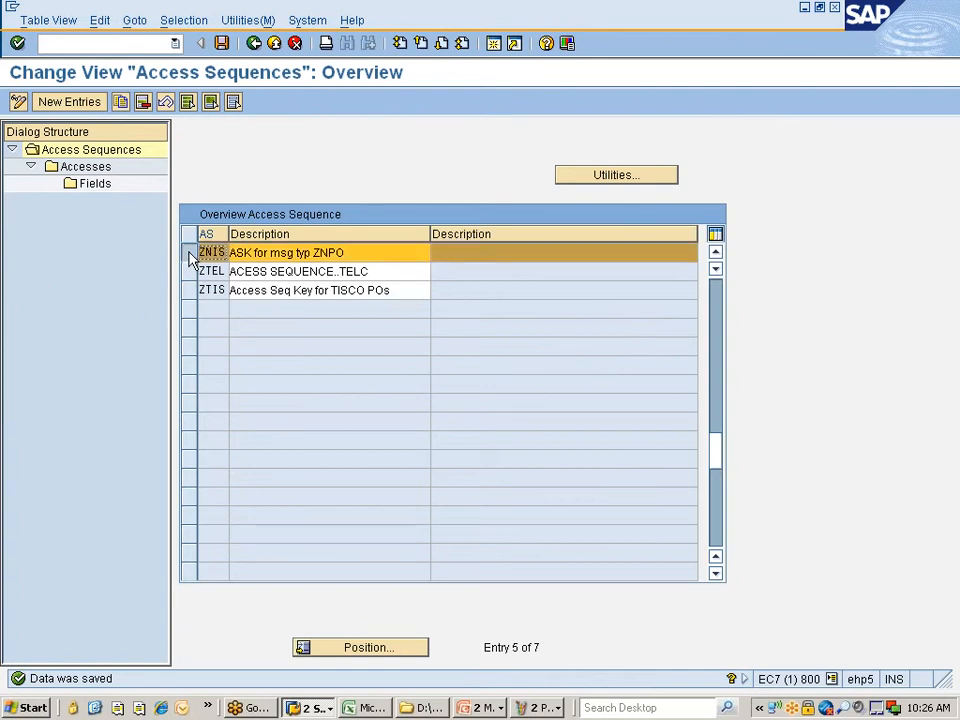
- List ZNIS's four accesses, select access 10 (table 27), and display its fields
double_click(89, 168)
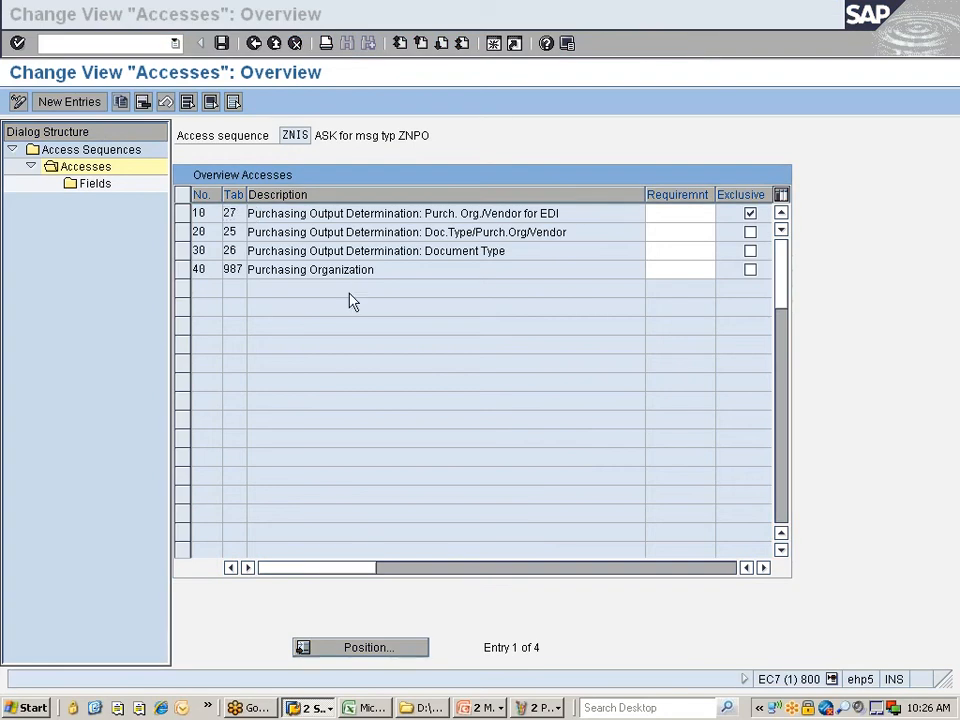
left_click(309, 160)
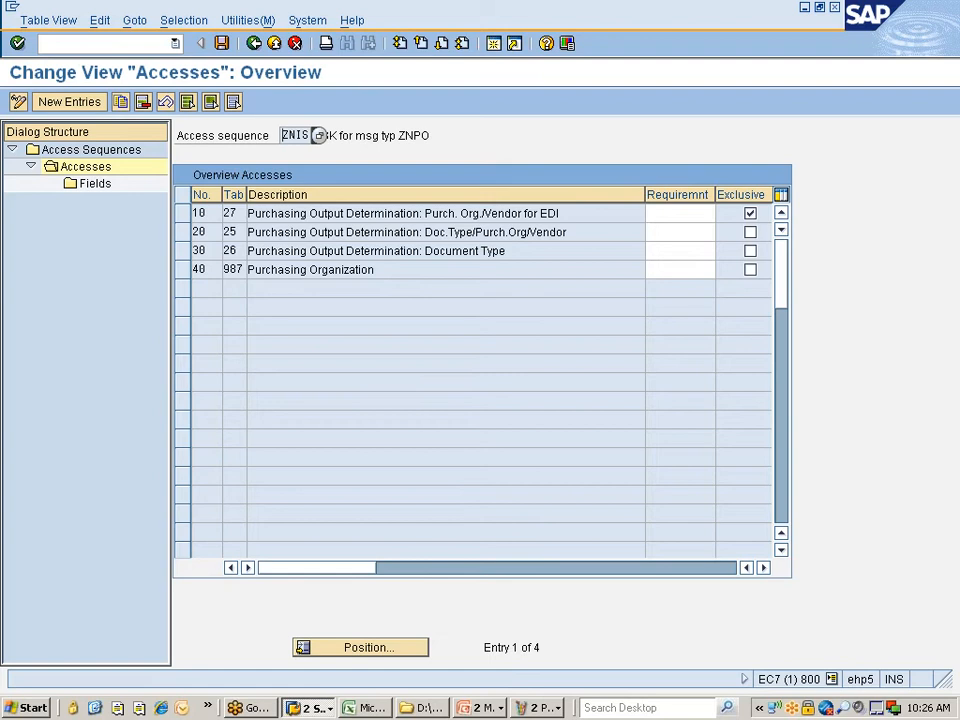
left_click(250, 213)
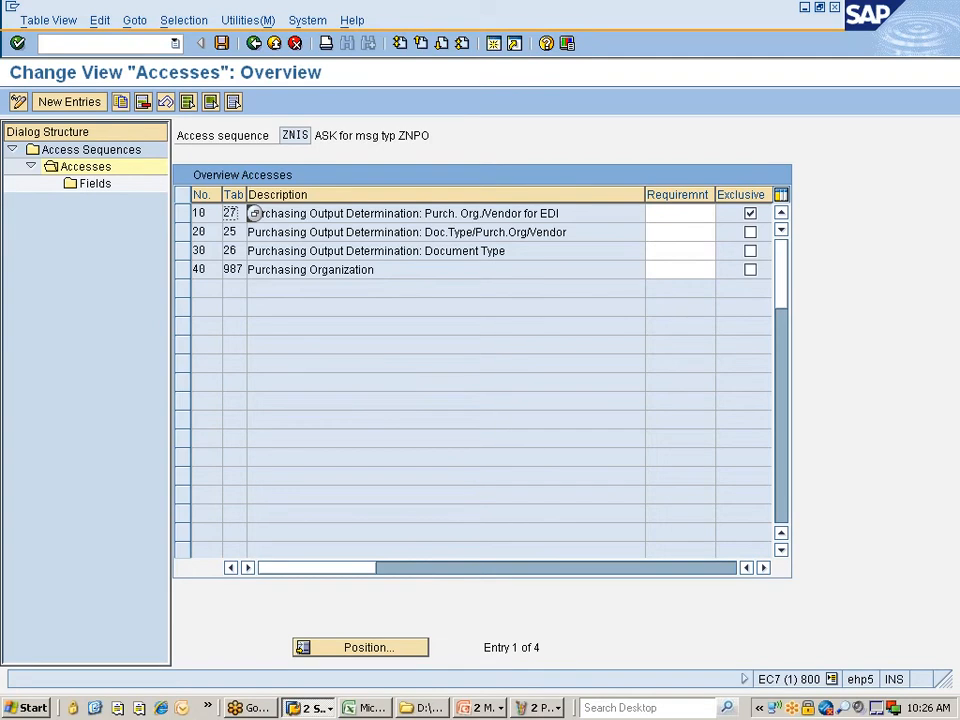
left_click(195, 217)
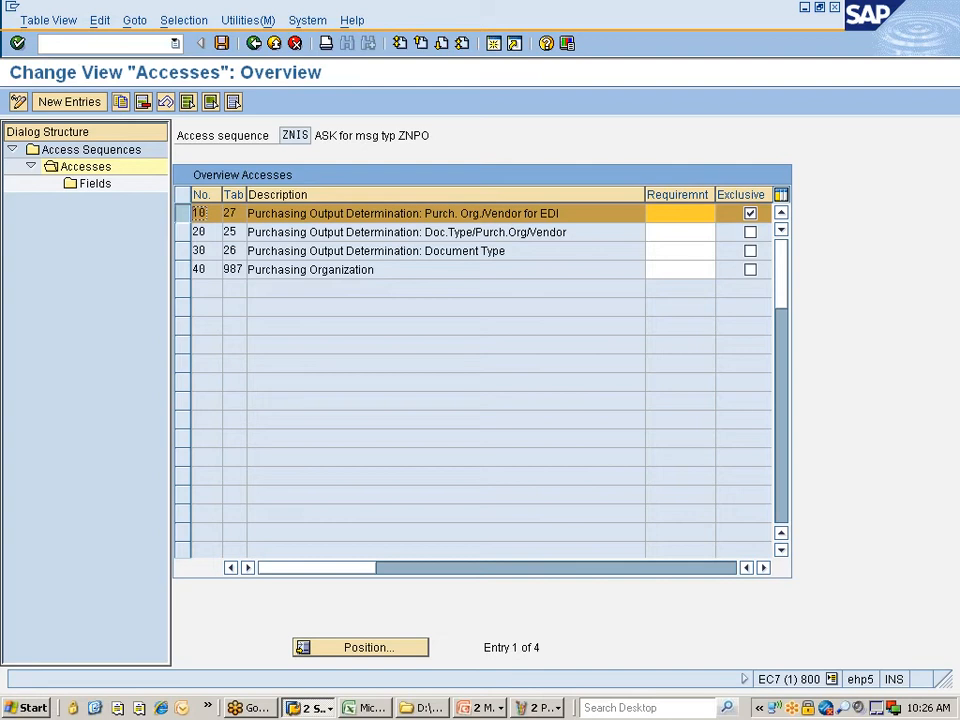
left_click_drag(238, 232, 223, 232)
left_click(226, 232)
double_click(88, 192)
- Review the Purch. Organization and Vendor fields of access 10, then return to the access list
left_click(477, 233)
left_click(474, 252)
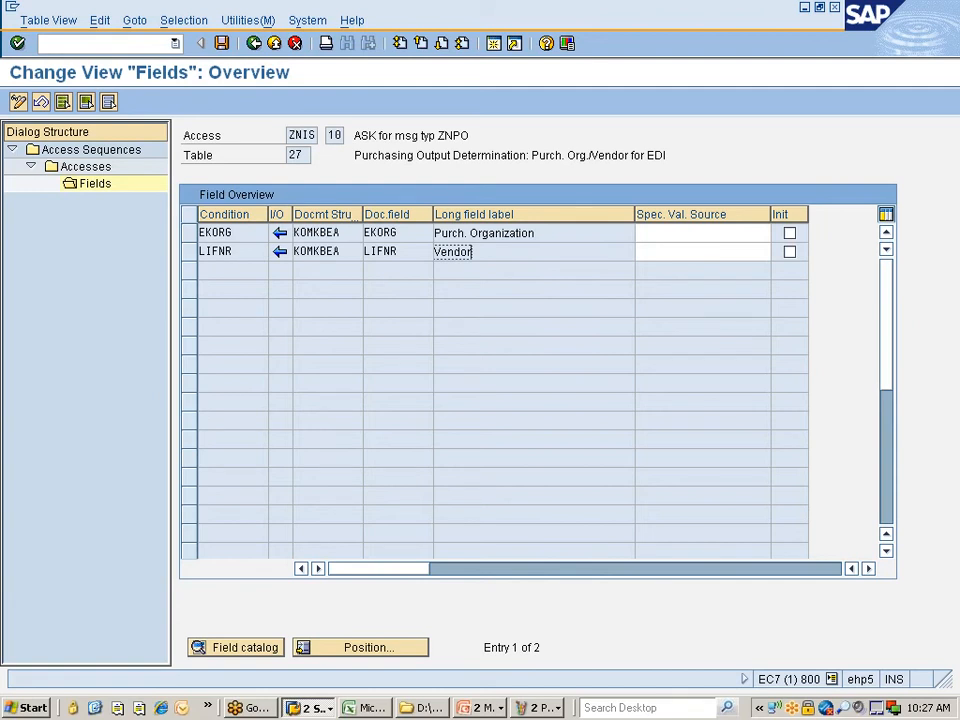
key("F3")
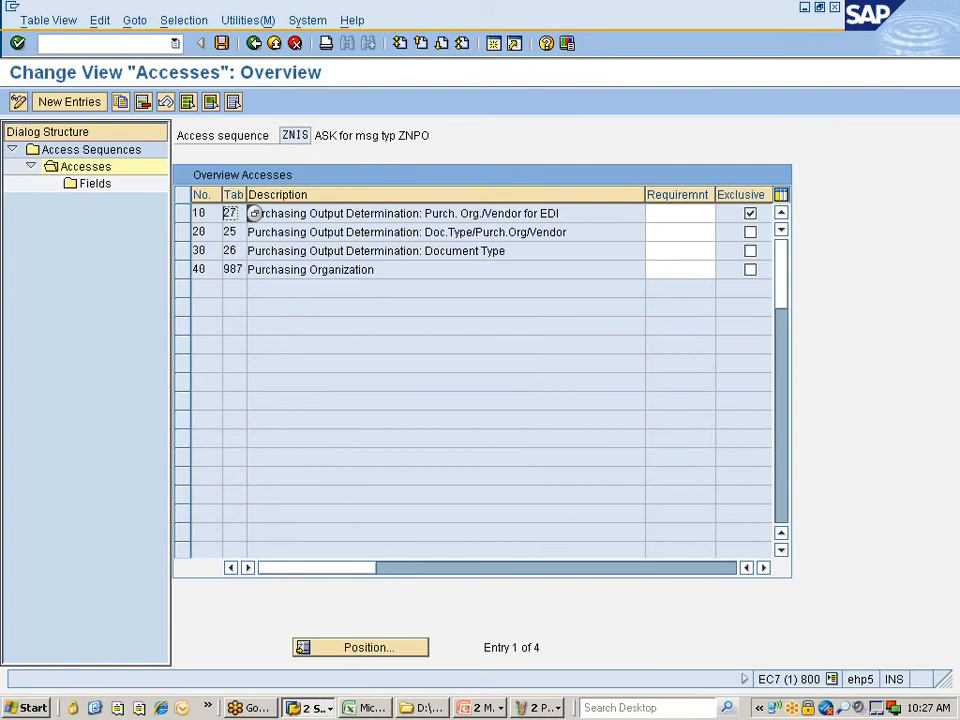
- Review access 20's fields (table 25: BSART, EKORG, LIFNR), then check accesses 30 and 40
double_click(263, 234)
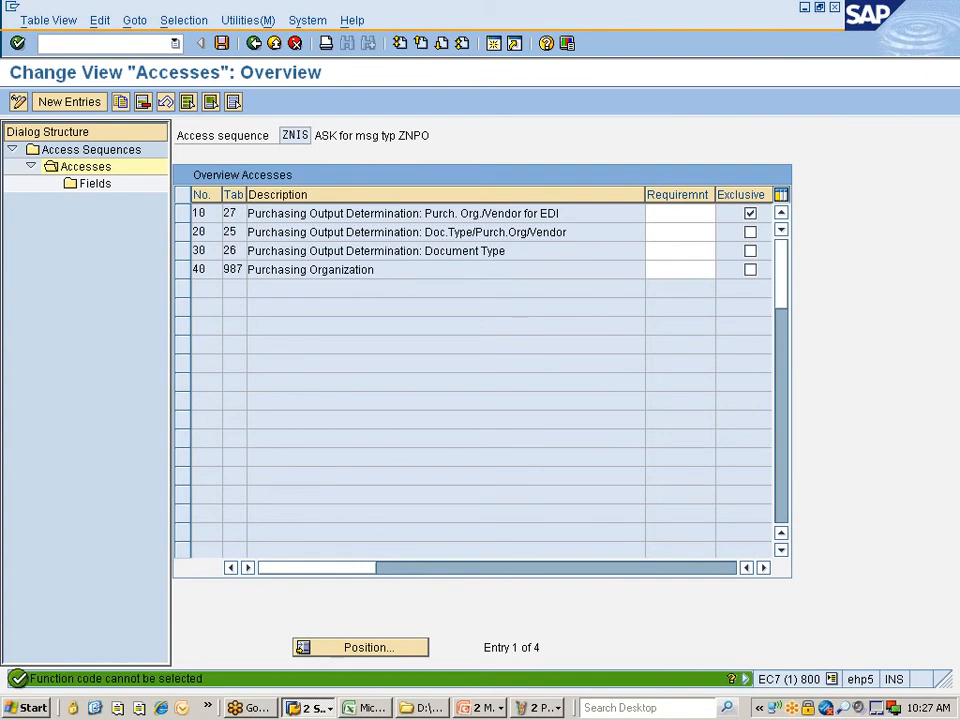
left_click(182, 232)
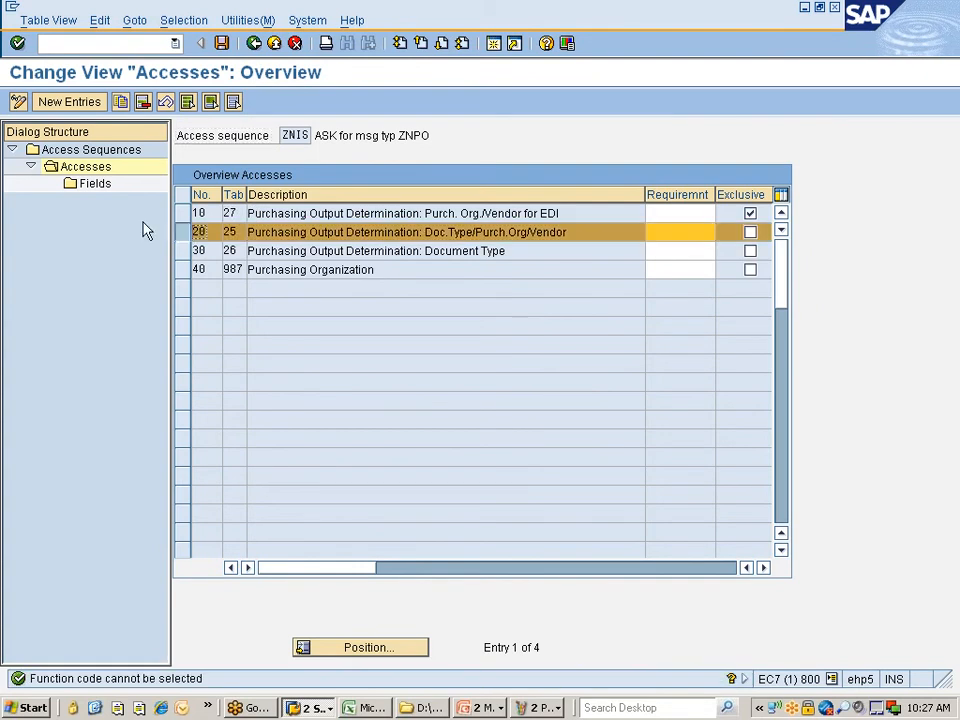
double_click(93, 186)
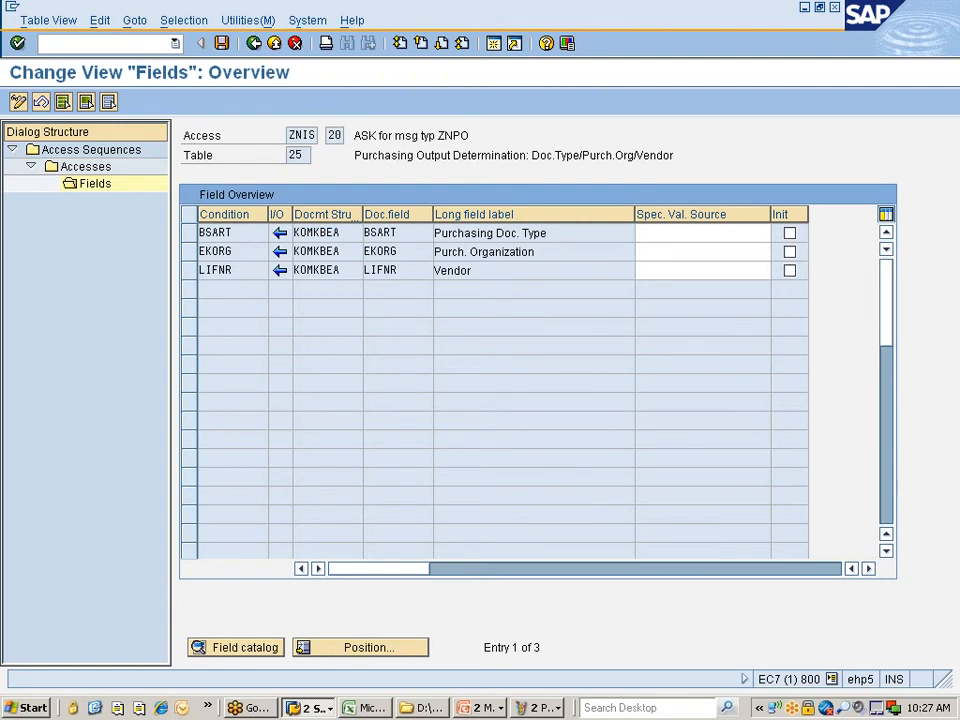
left_click(252, 45)
left_click(463, 251)
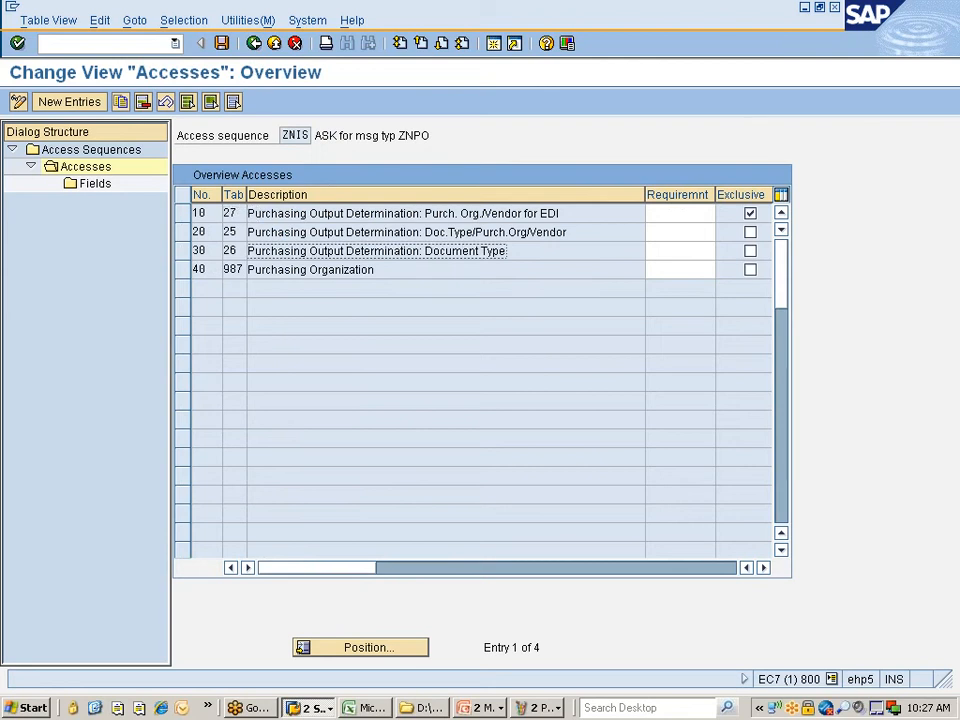
left_click(343, 270)
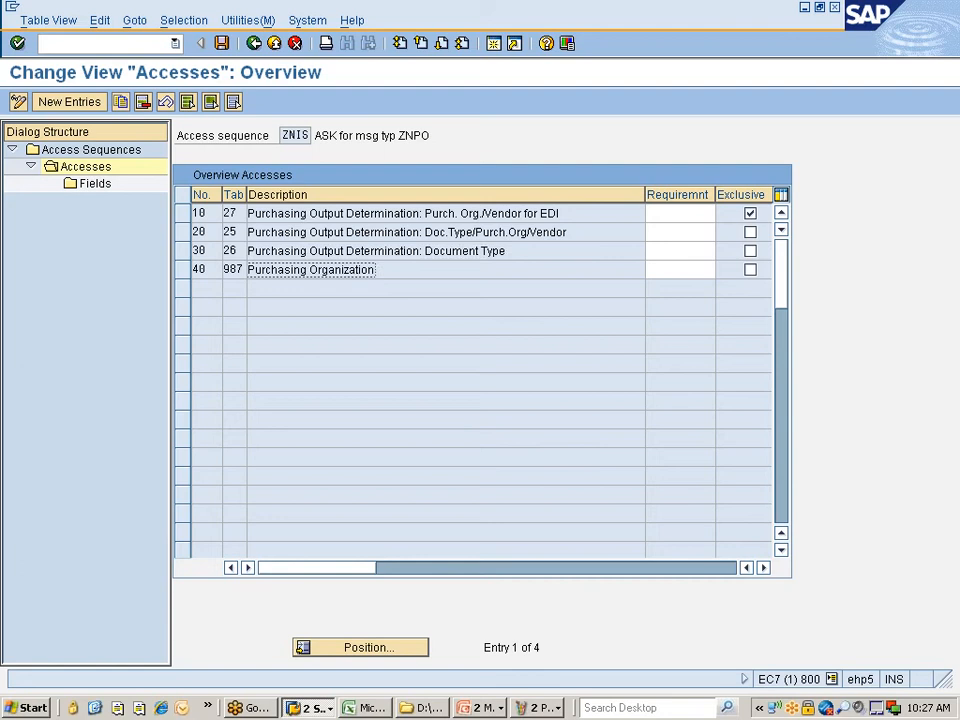
- Compare the Paint diagram's Z987 ASK branch with SAP's ZNIS accesses overview, then pick Paint's Text tool
left_click(538, 707)
left_click(543, 668)
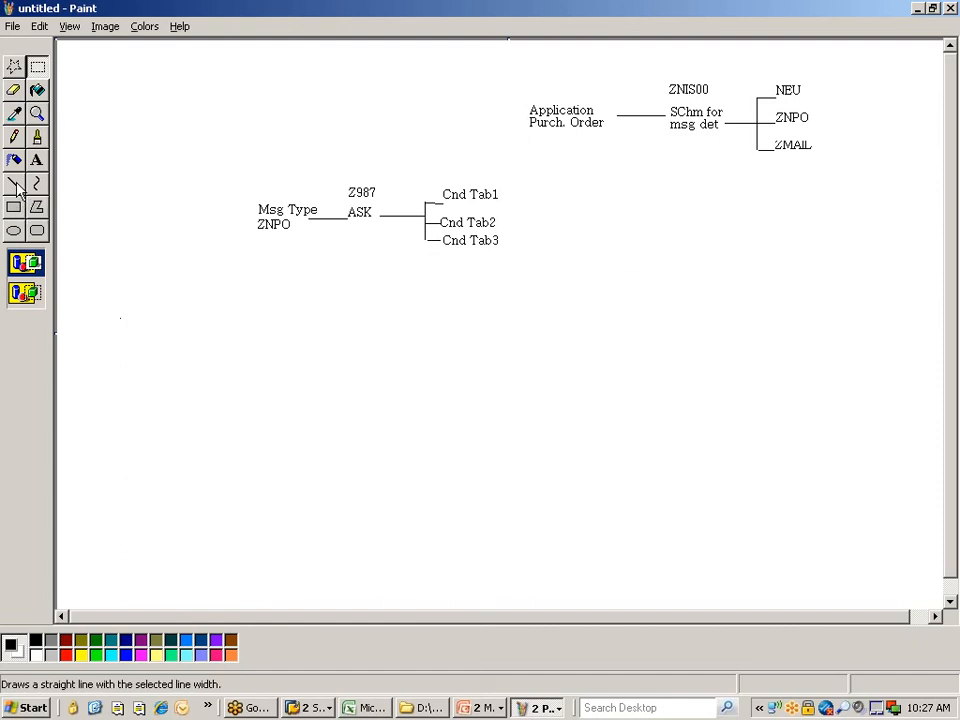
key("alt+Tab")
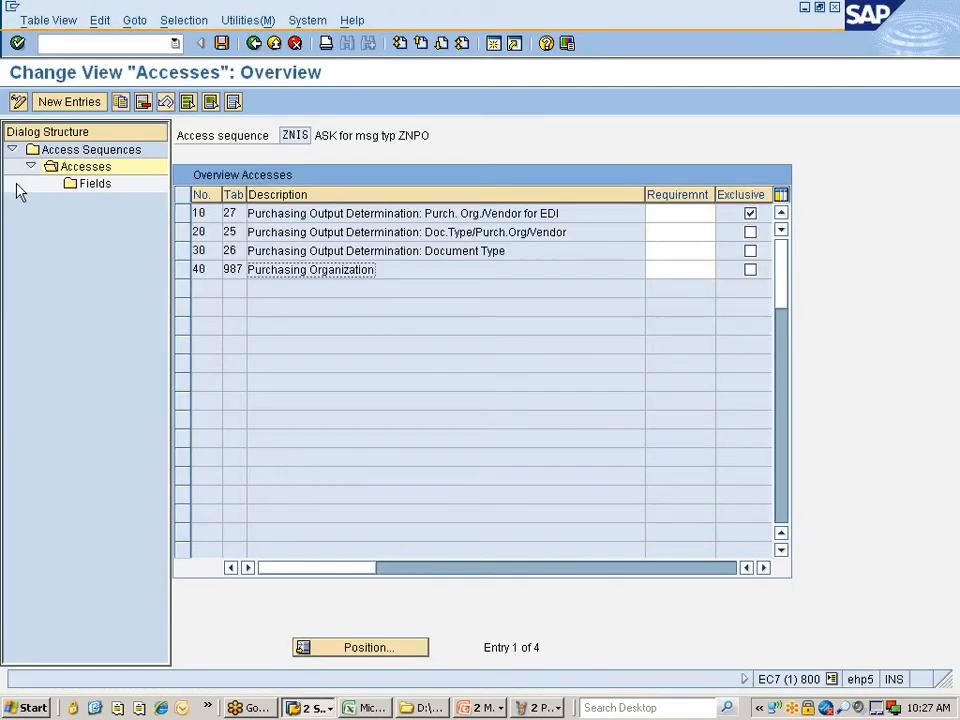
key("alt+Tab")
key("alt+Tab")
left_click(254, 43)
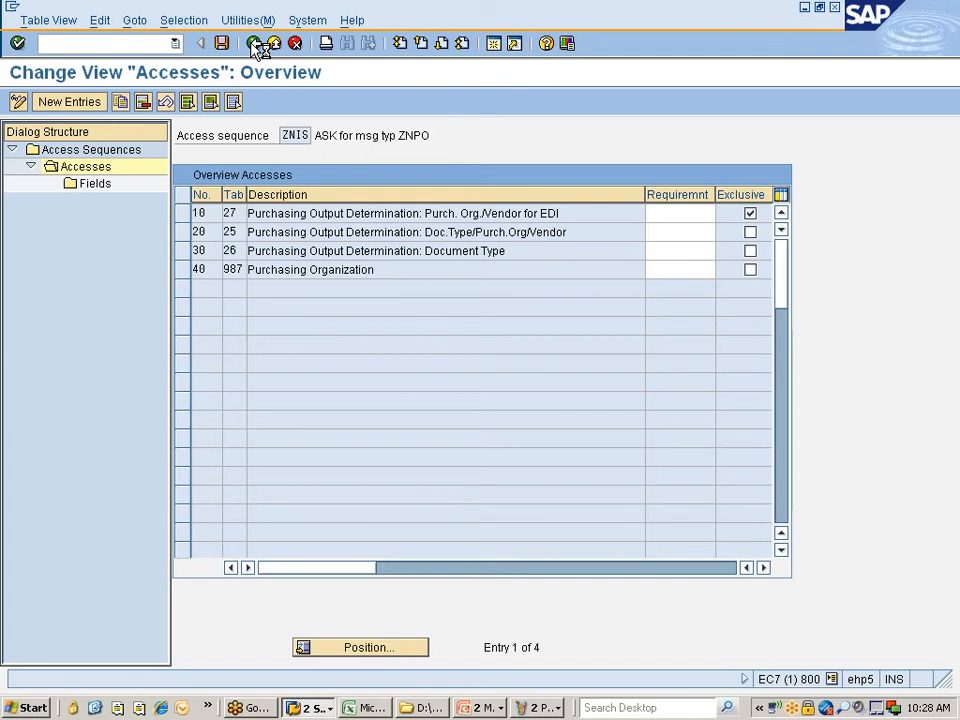
key("alt+Tab")
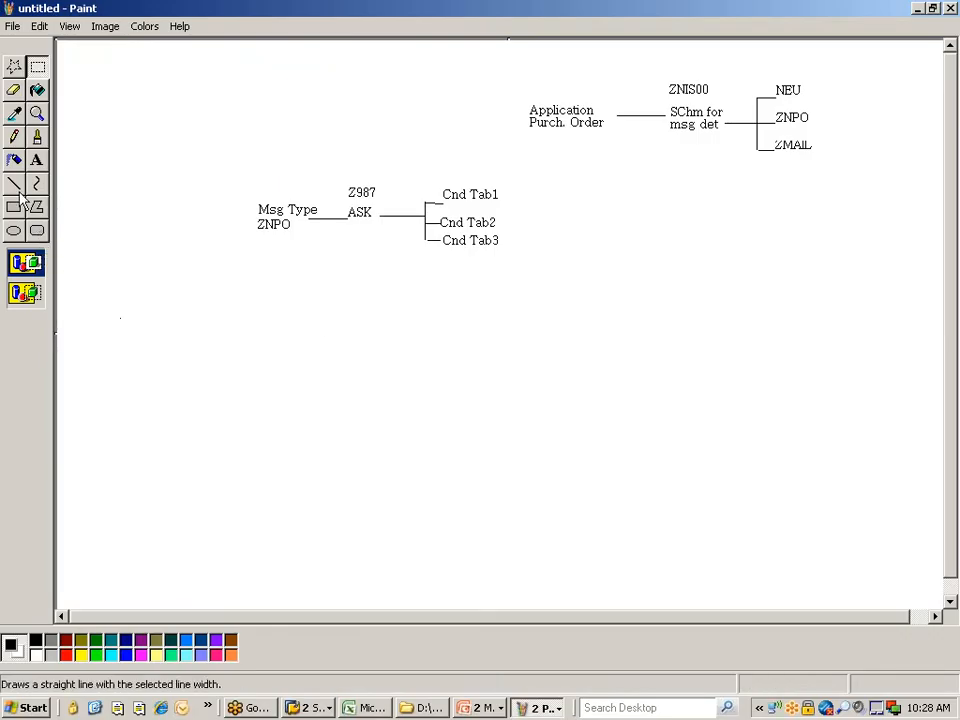
key("alt+Tab")
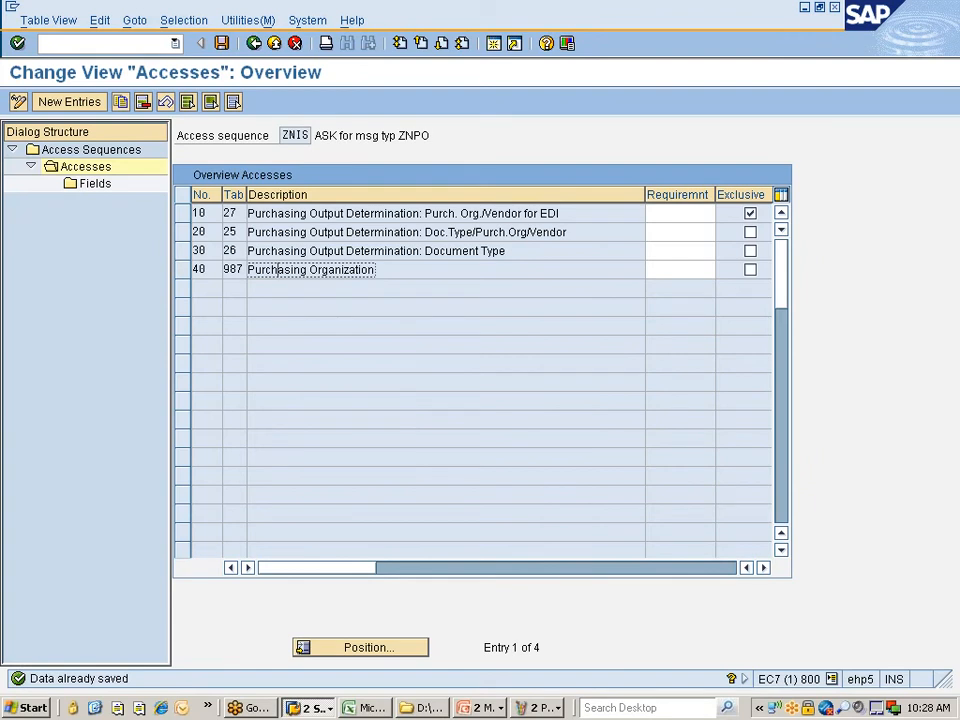
key("alt+Tab")
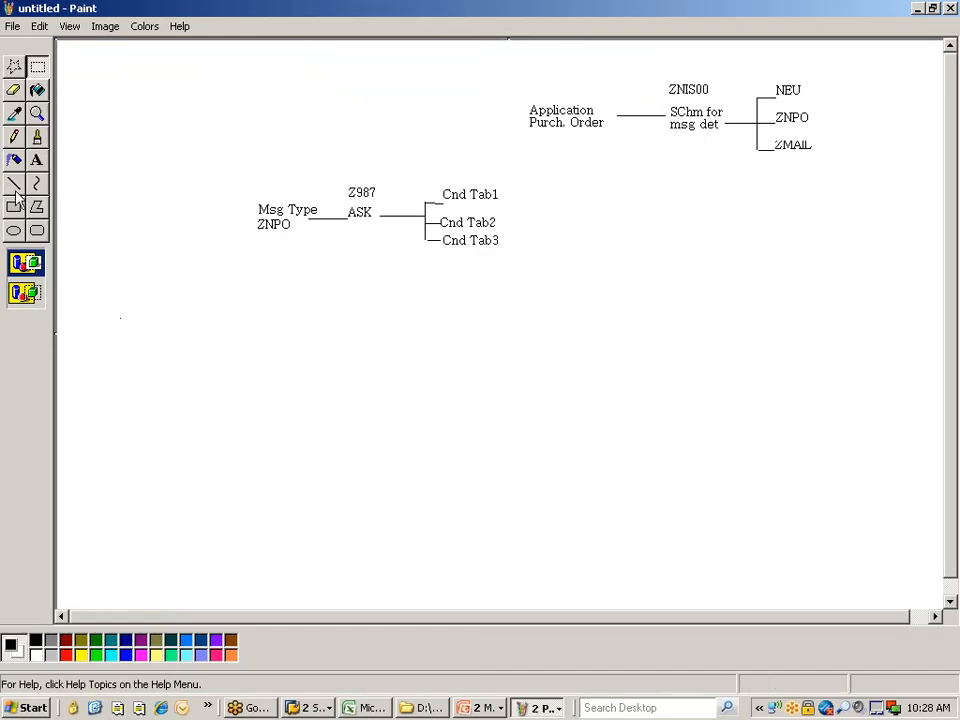
left_click(36, 160)
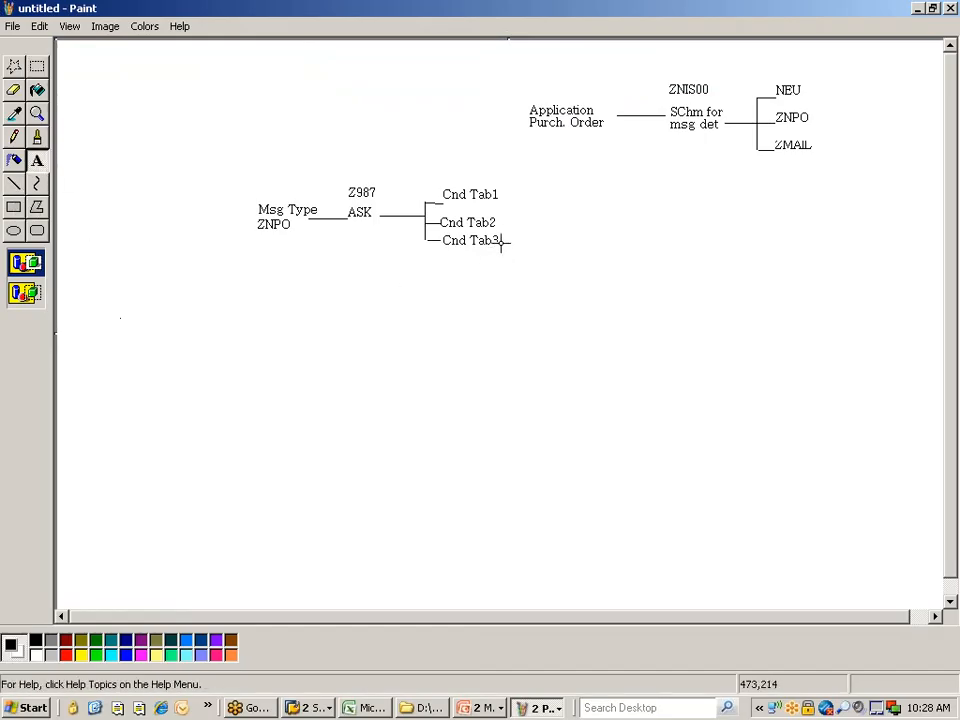
- Label Cnd Tab3 with '(Porg, Comp code and Vendor)' in Paint and return to SAP
left_click_drag(505, 238, 720, 258)
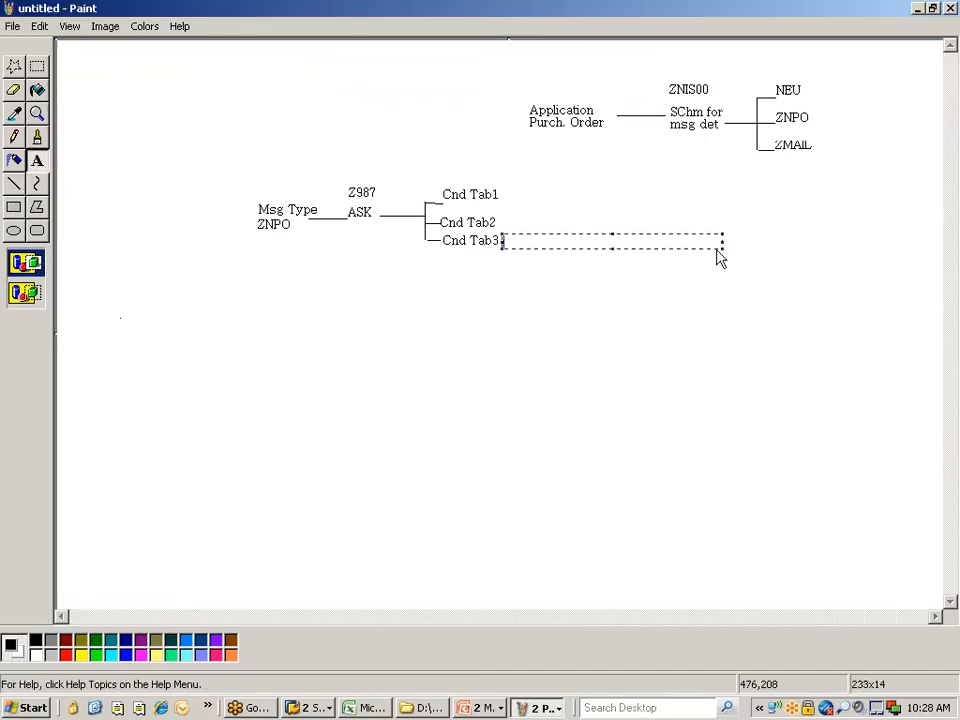
type("Porg. Comp co")
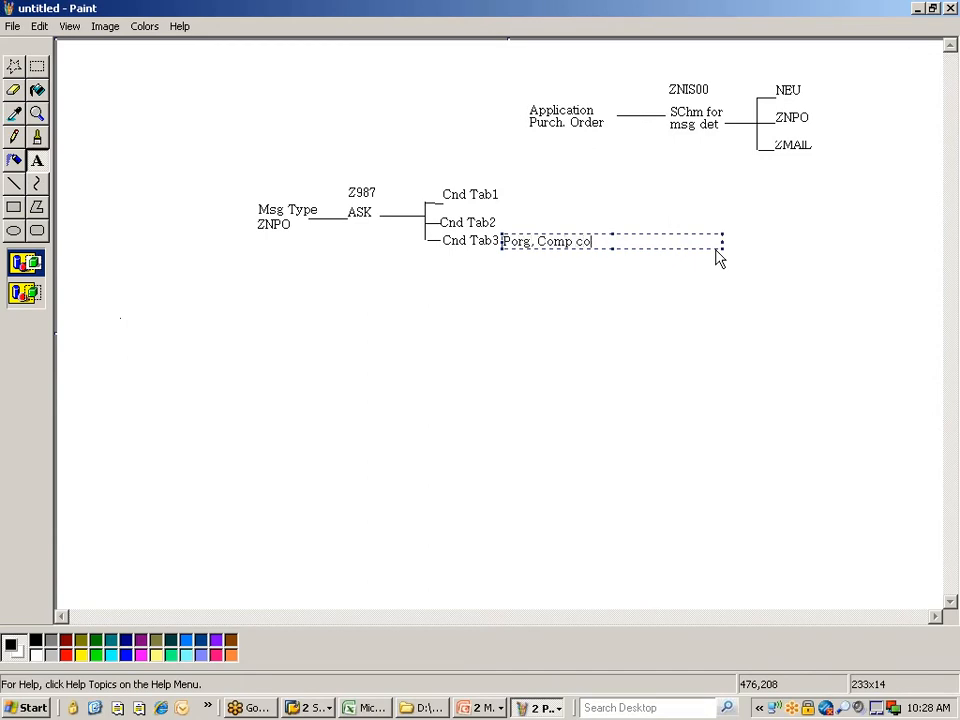
type("de and Vendor)")
key("Home")
type("(")
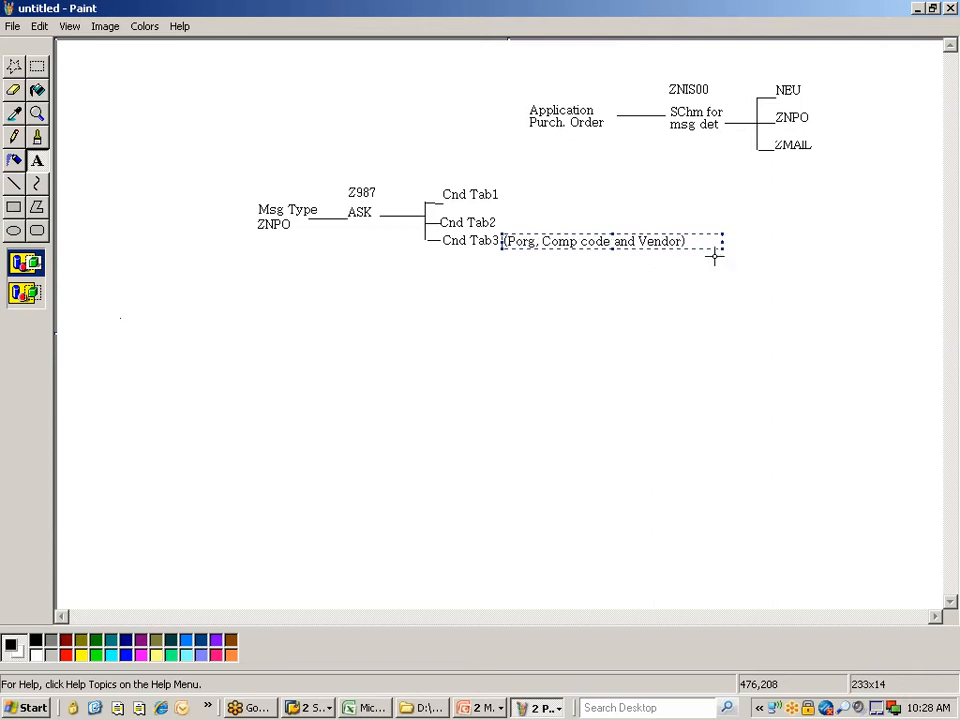
left_click(668, 348)
key("alt+Tab")
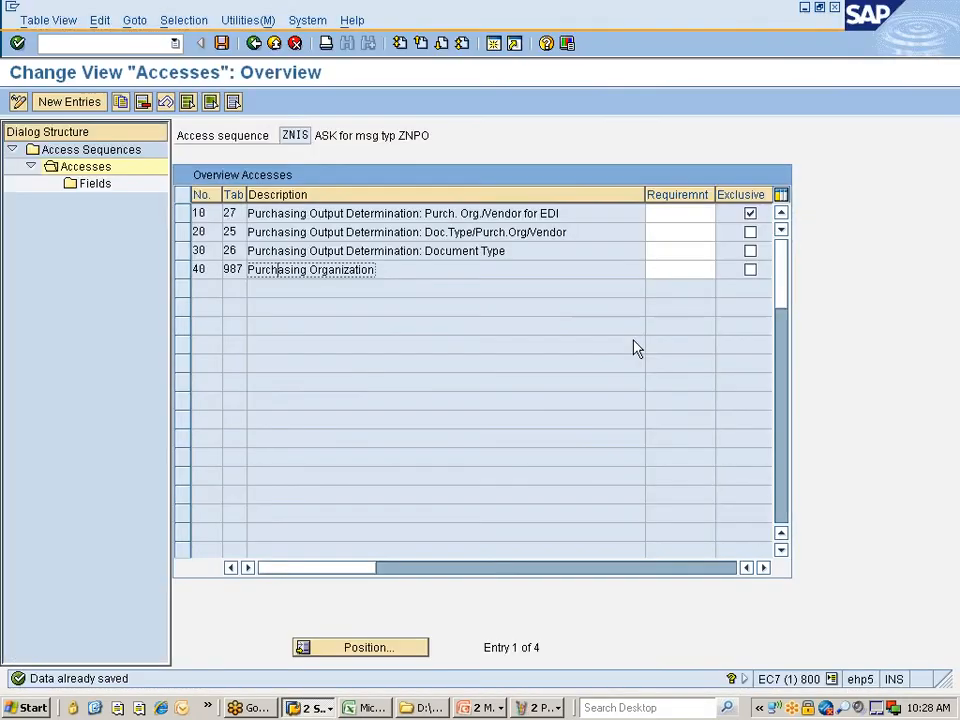
- Go back to the IMG and run Define Condition Table for Purchase Order under Condition Tables
left_click(254, 44)
left_click(254, 44)
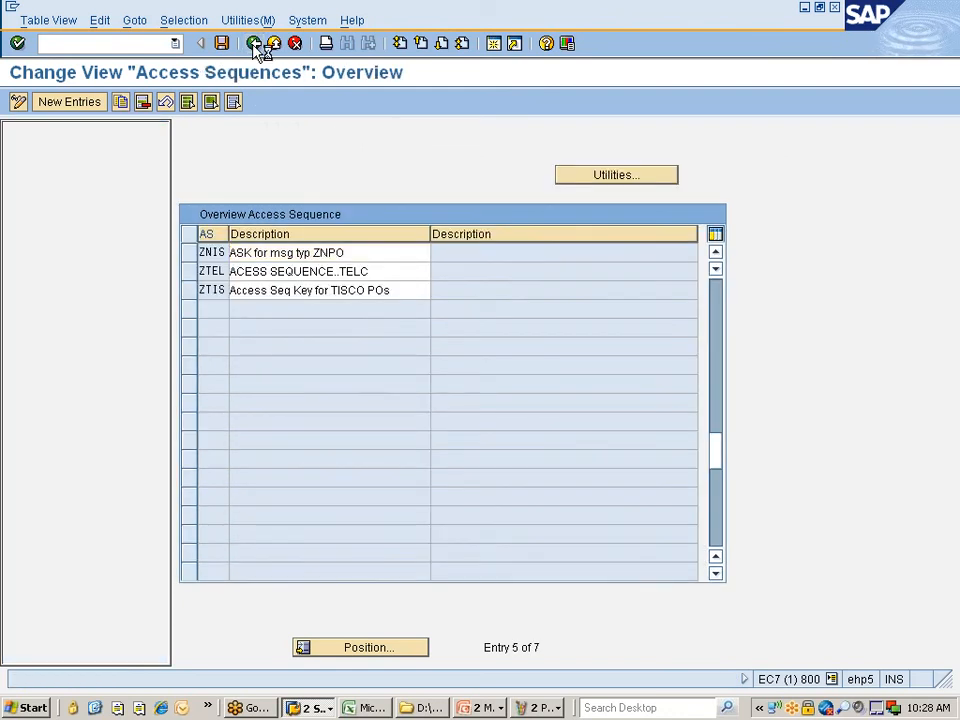
left_click(175, 191)
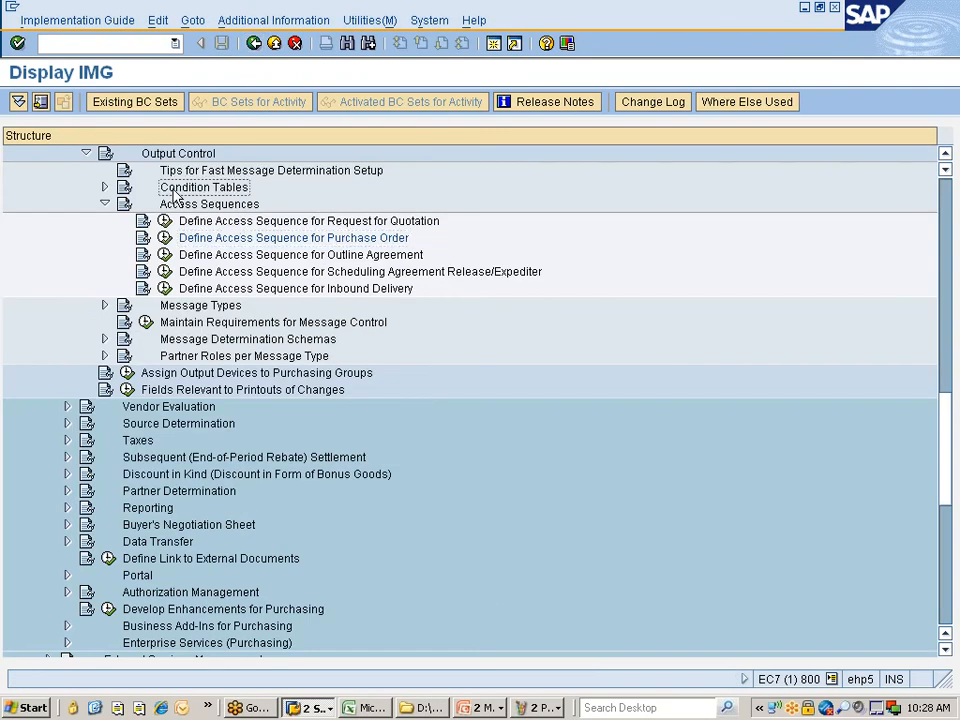
left_click(105, 189)
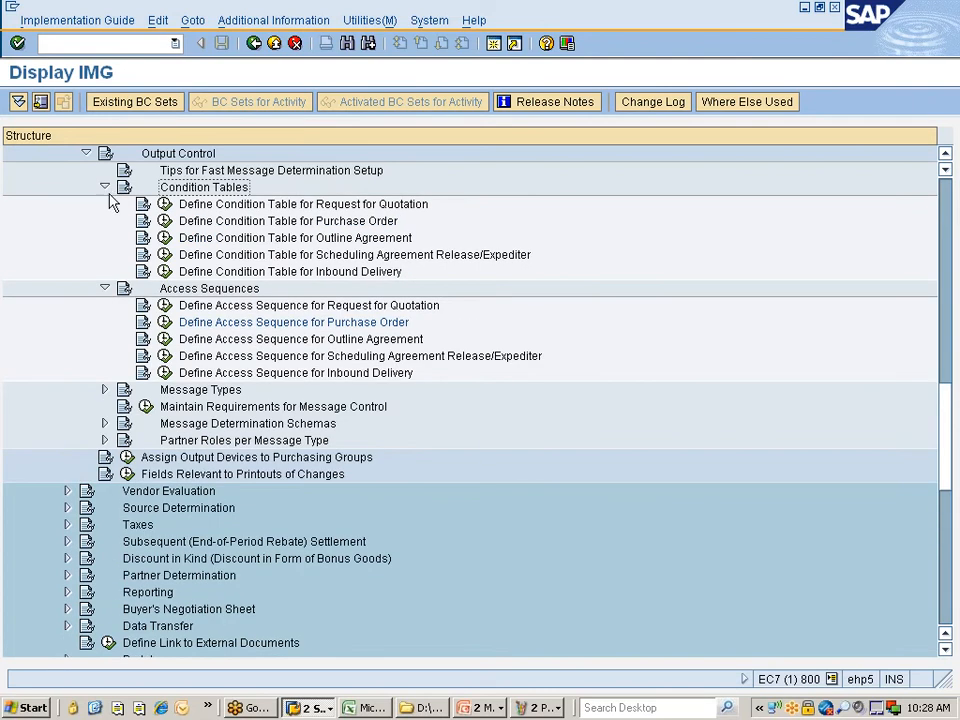
left_click(224, 207)
left_click(220, 222)
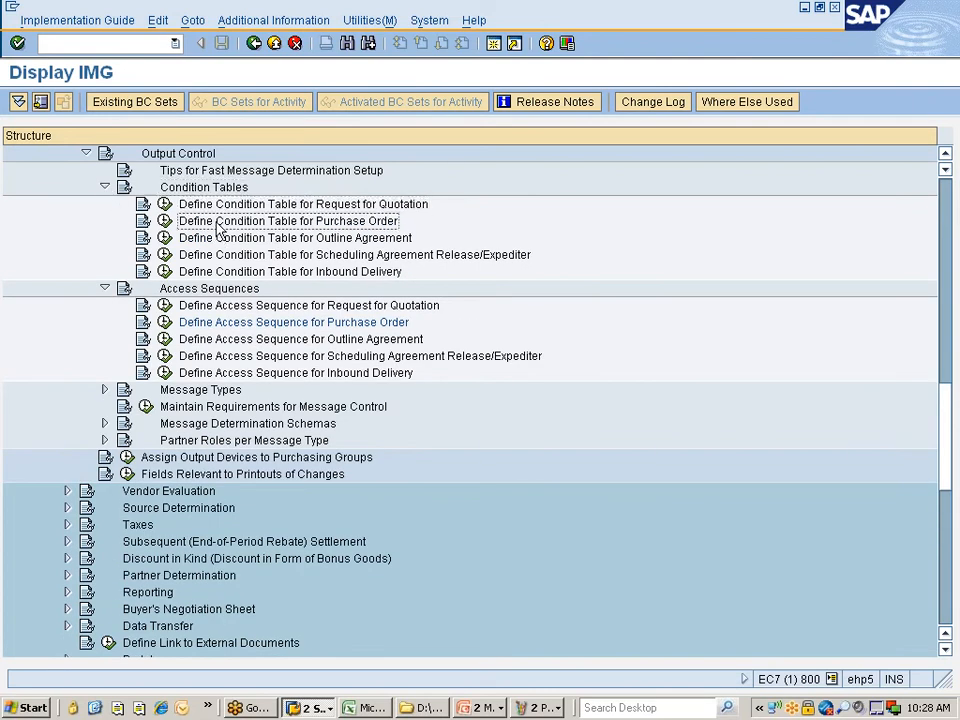
left_click(165, 221)
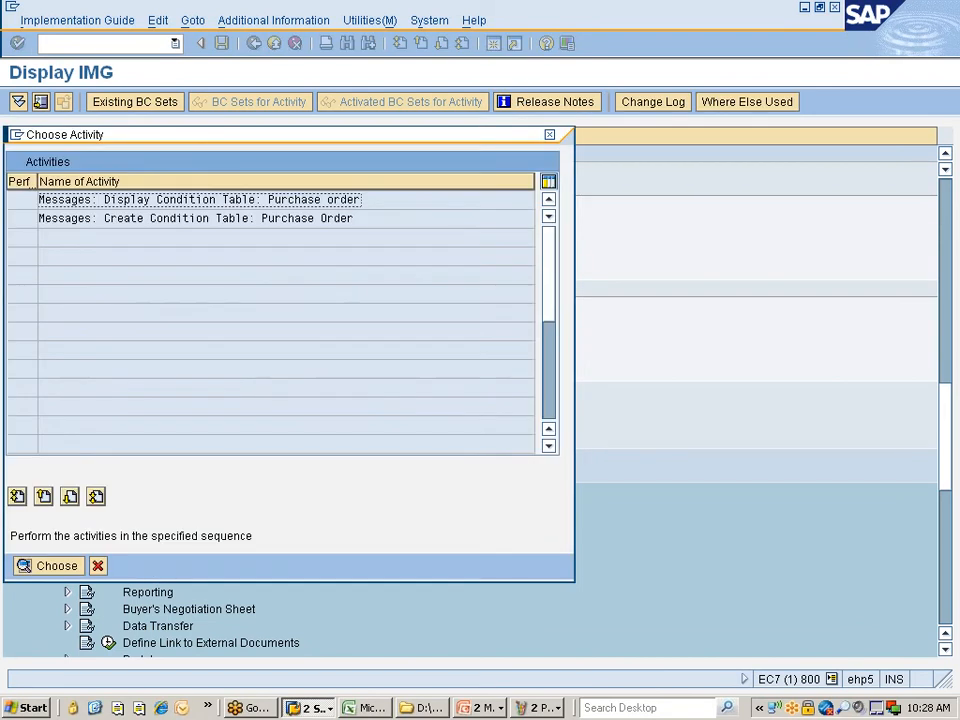
- Open Create Condition Table and list the 7 existing tables, 025 to 987
left_click(336, 218)
double_click(99, 220)
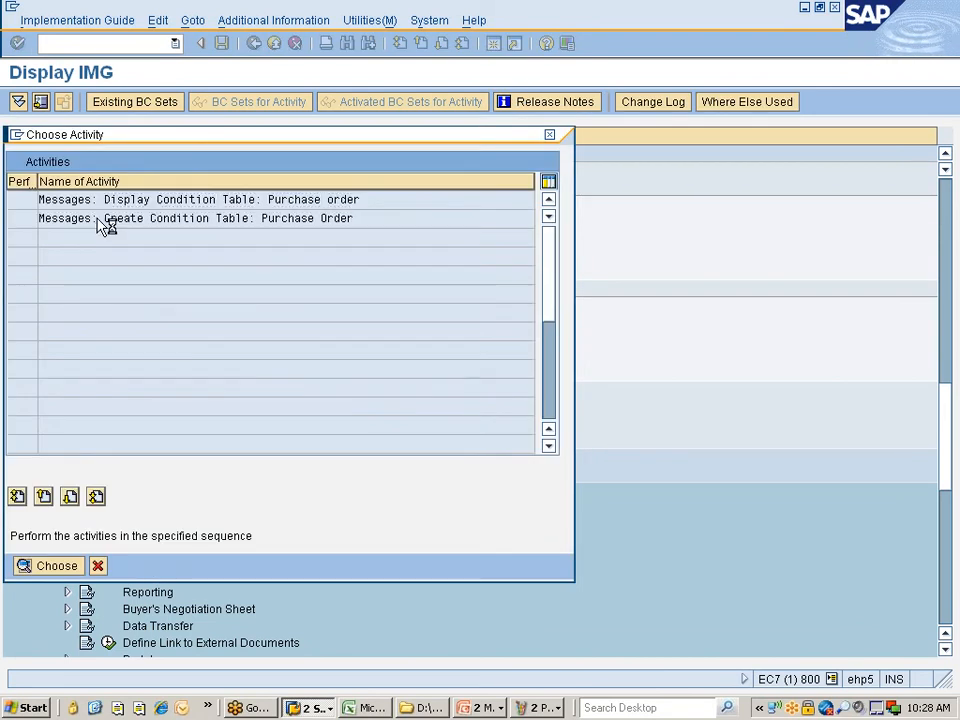
left_click(180, 176)
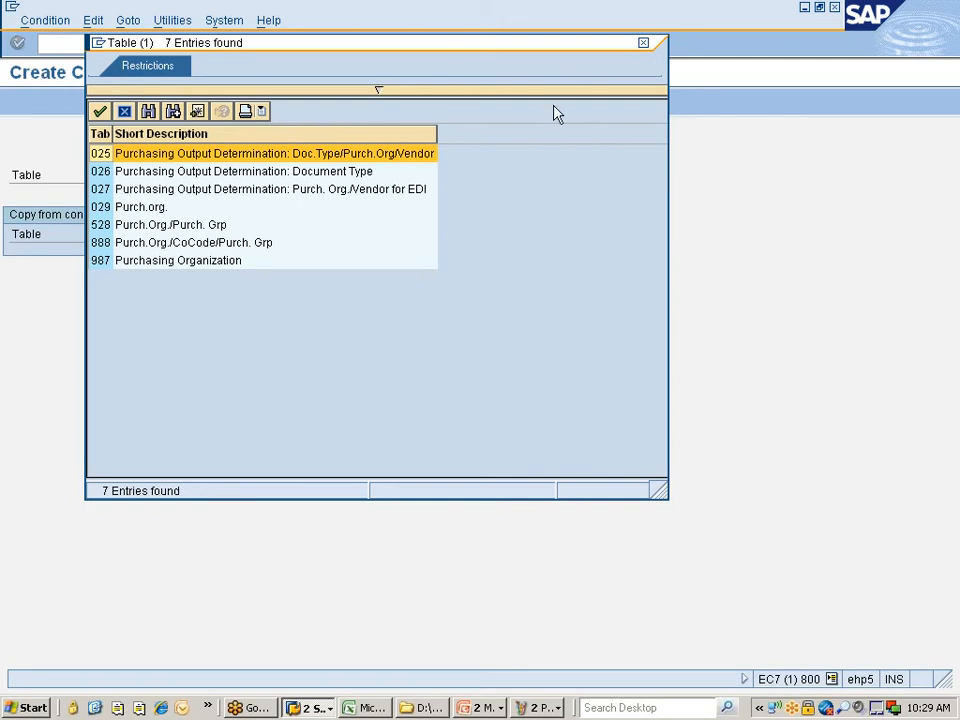
- Start a new condition table numbered 999
left_click(643, 44)
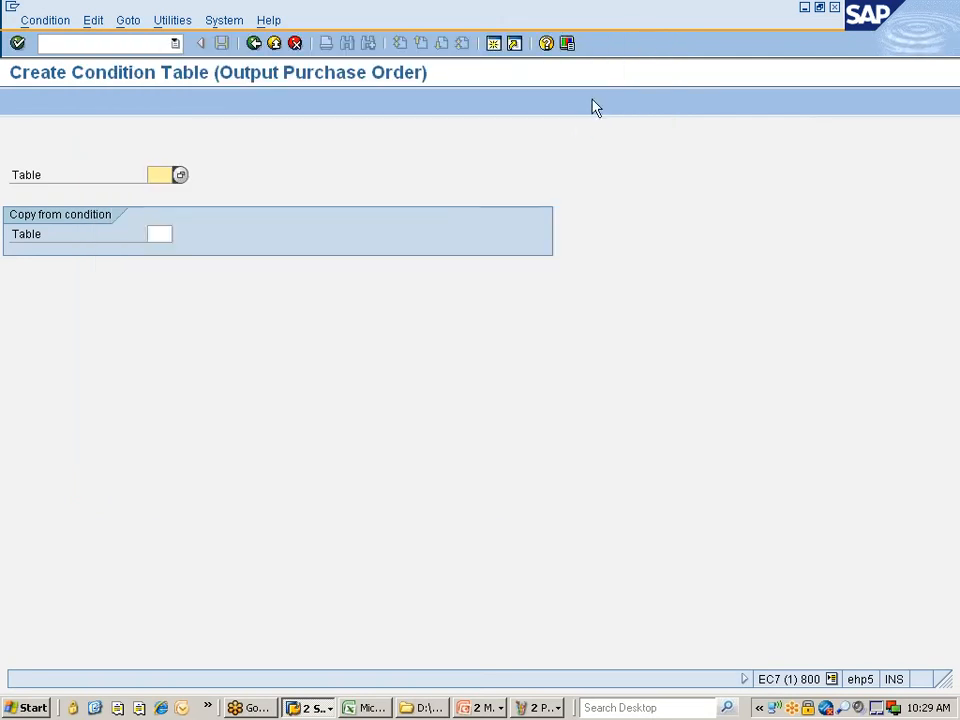
type("999")
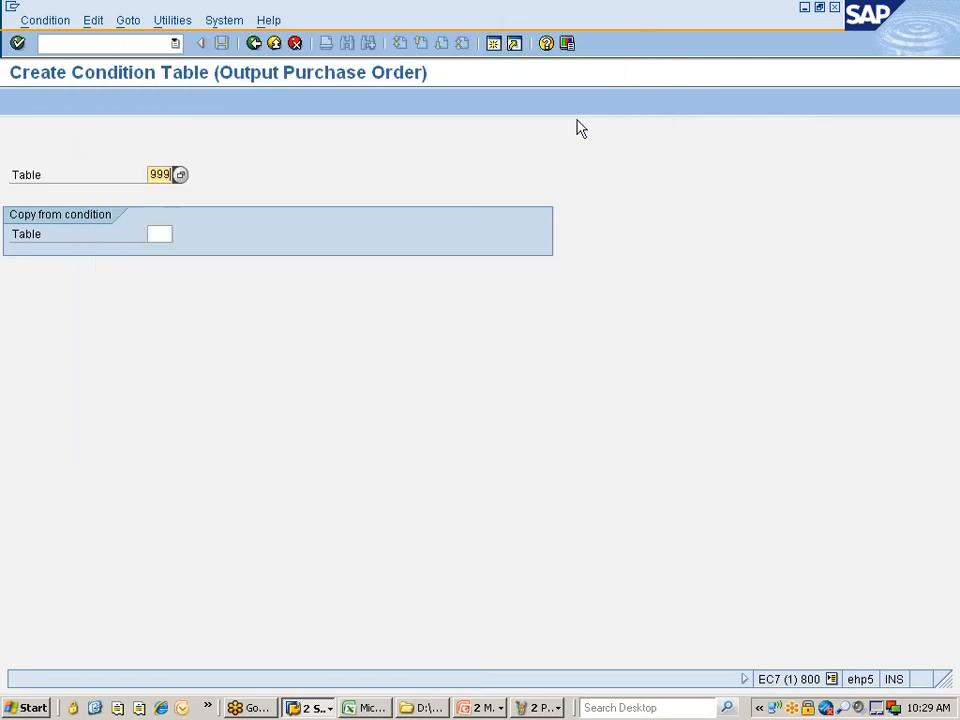
key("Return")
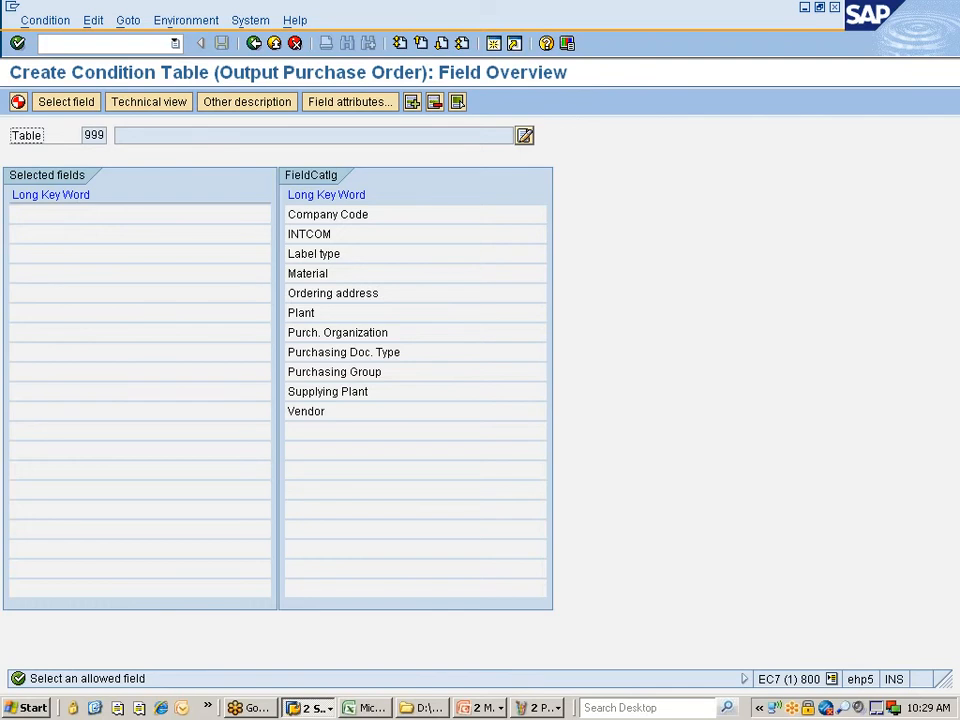
- Add Company Code, Purch. Organization and Vendor from the field catalog to table 999
left_click(313, 214)
double_click(313, 214)
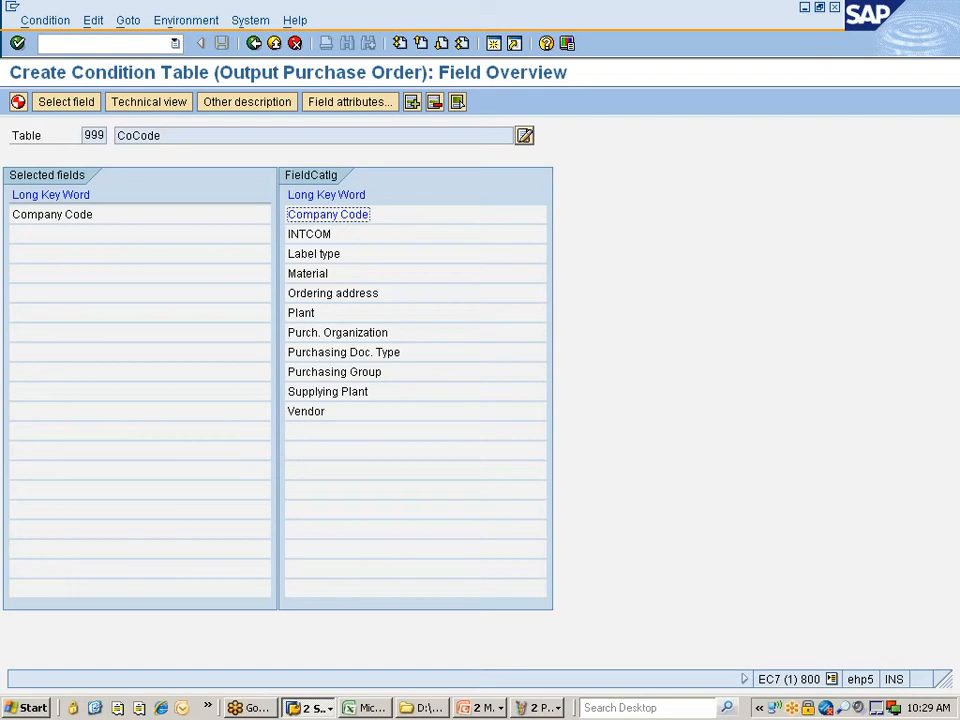
double_click(321, 333)
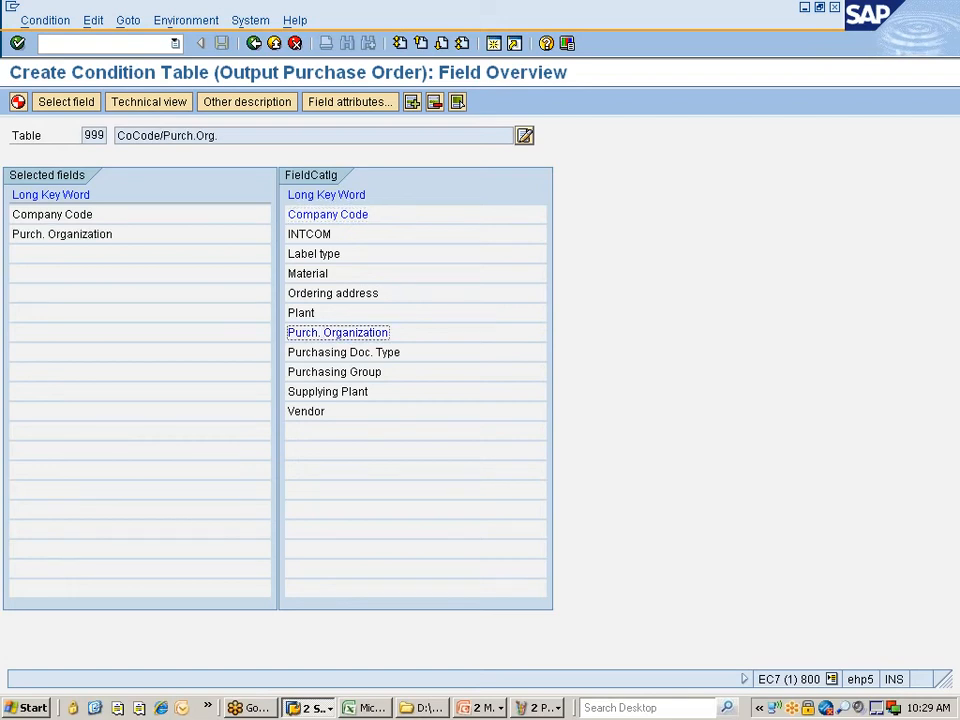
left_click(540, 707)
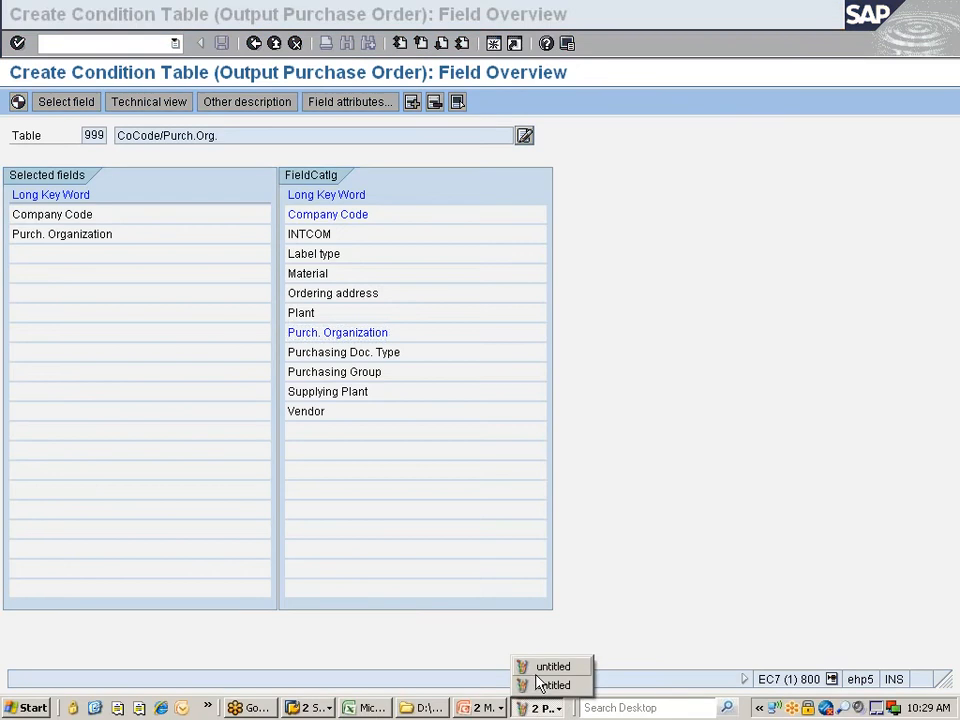
left_click(540, 681)
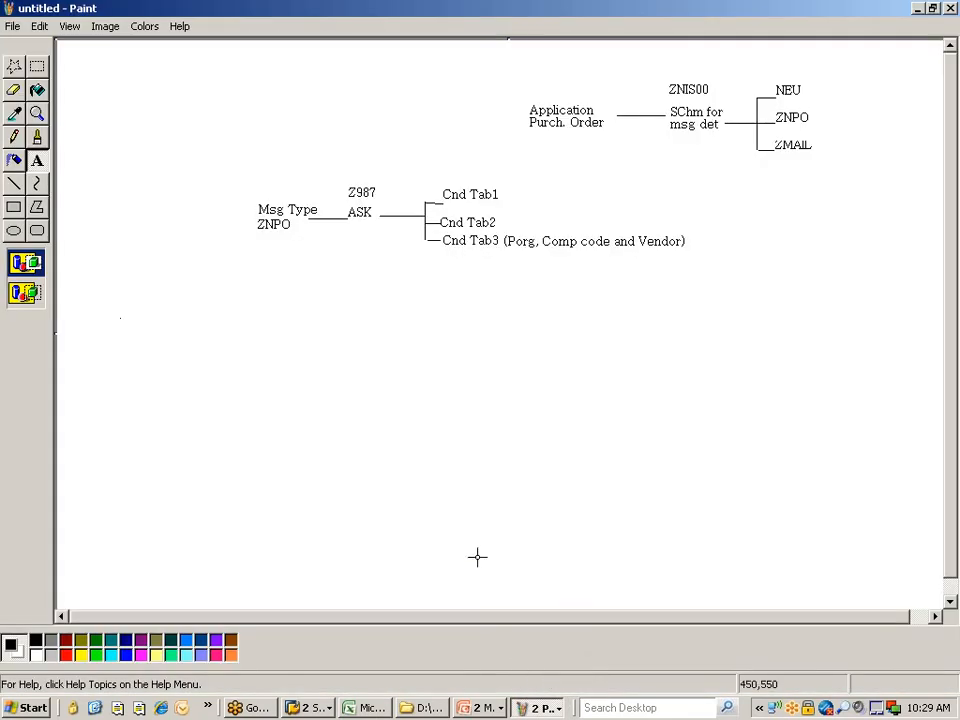
key("alt+Tab")
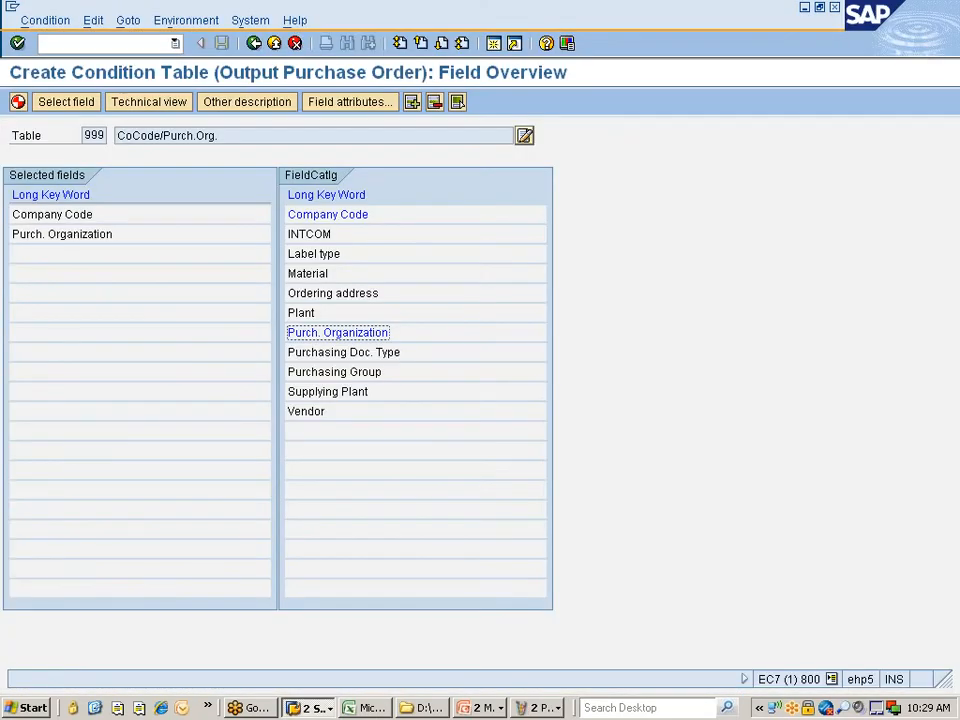
double_click(306, 414)
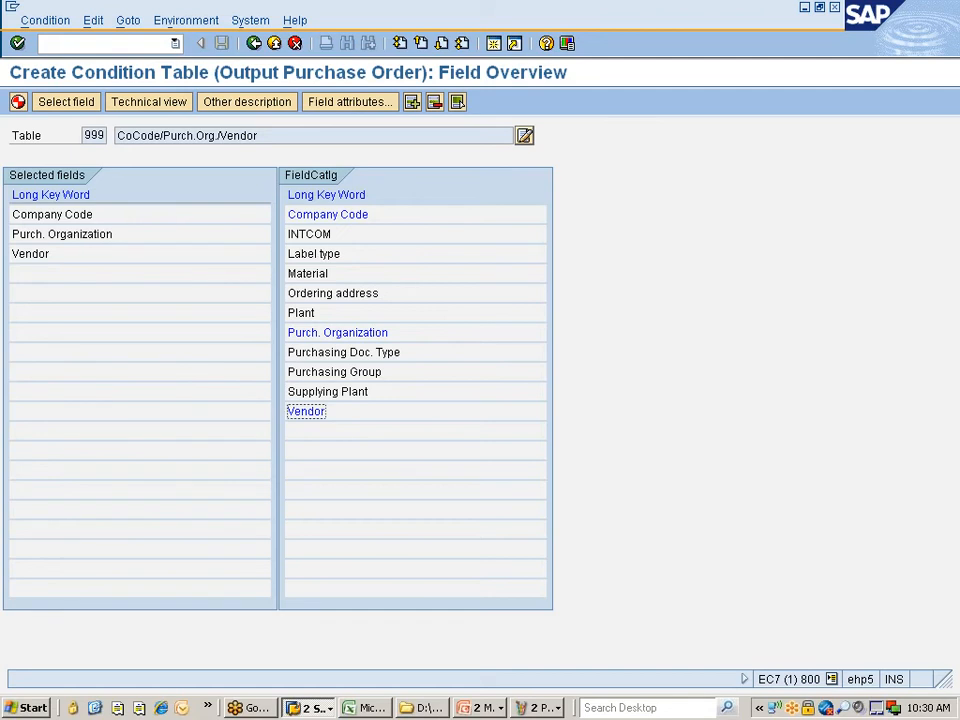
- Generate table 999, confirm with Yes, and assign it as a Local Object
left_click(18, 104)
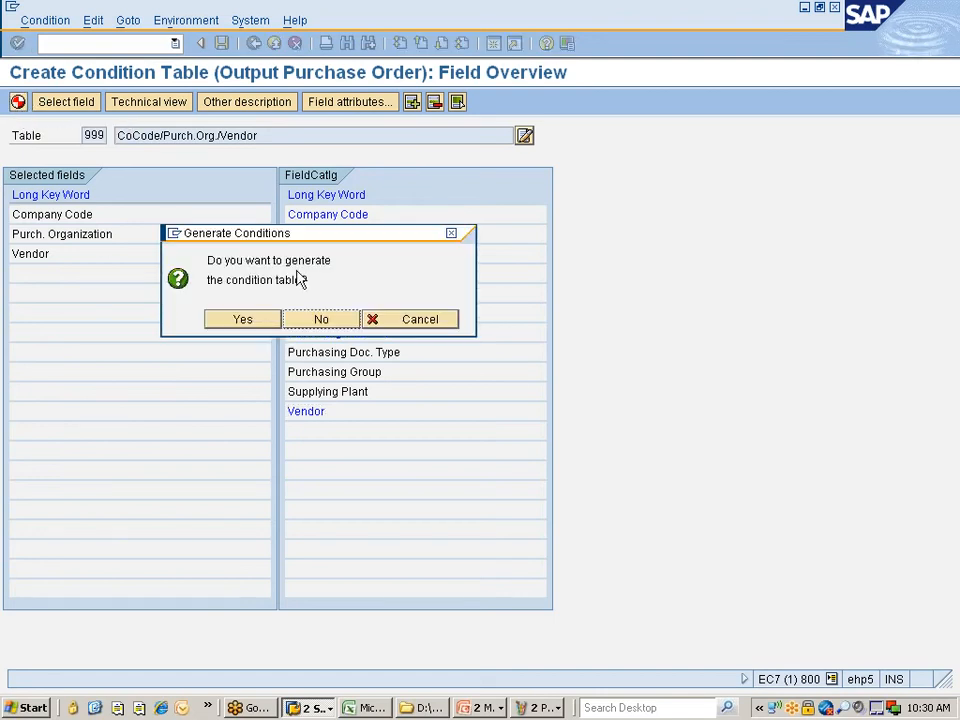
left_click(240, 321)
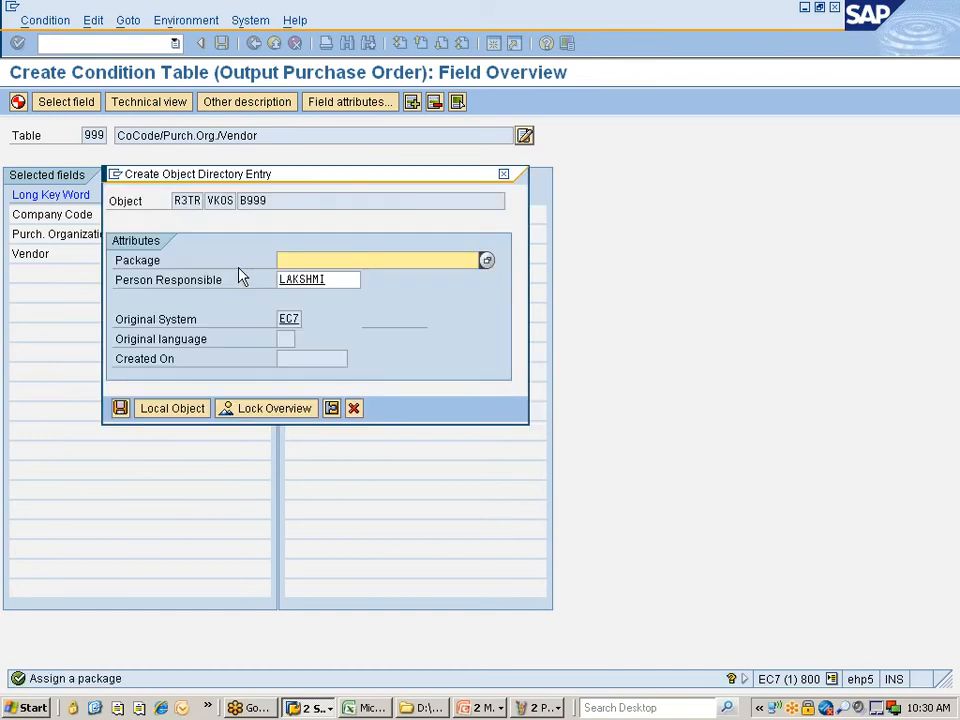
left_click(180, 412)
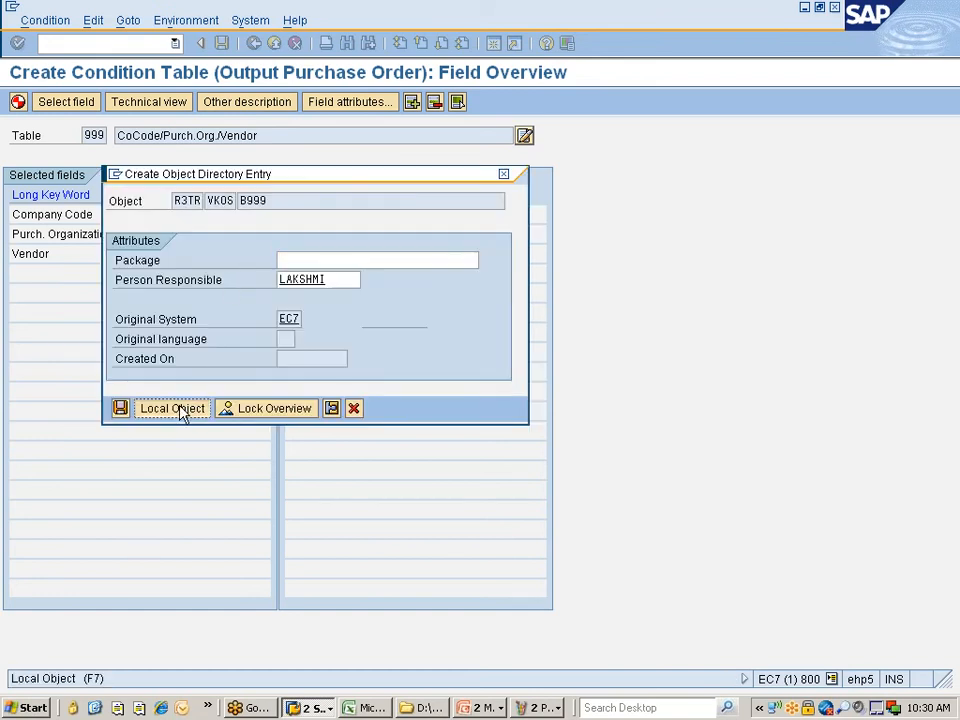
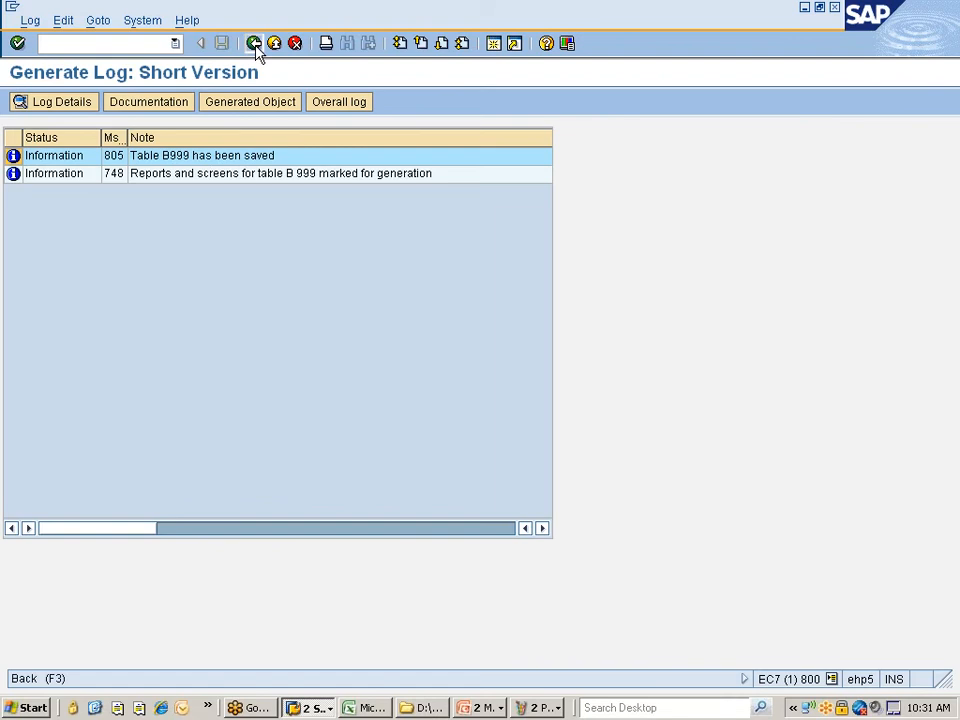
- Display the generated table B999 in the ABAP Dictionary from the generate log
left_click(264, 108)
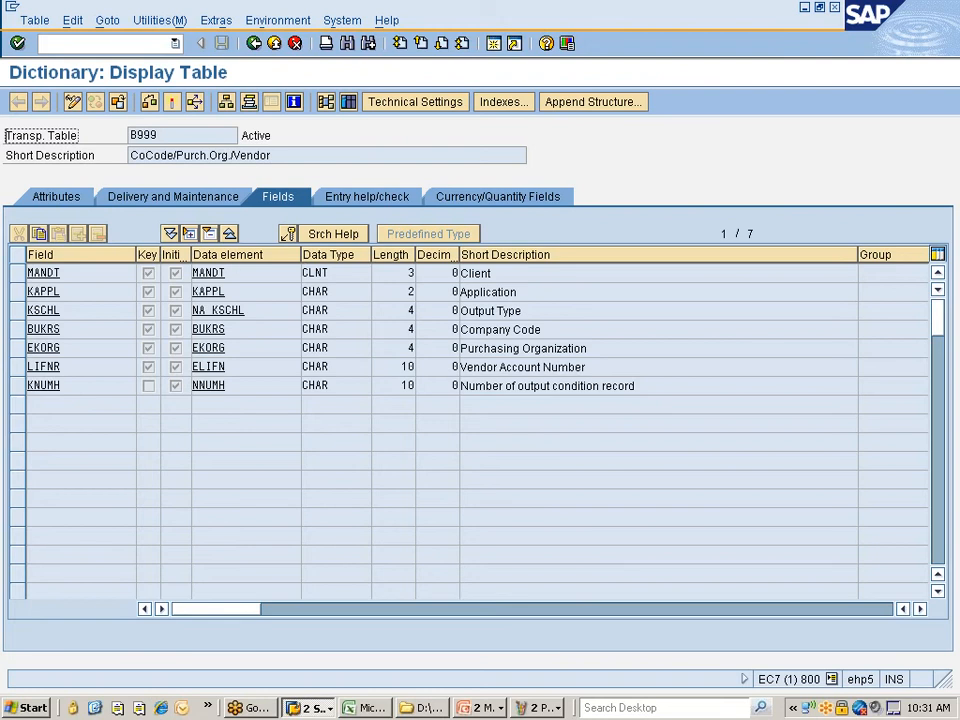
- Review B999's Application, Output Type, Purch. Org. and Vendor field descriptions, then return to the generate log
left_click(490, 273)
left_click(492, 292)
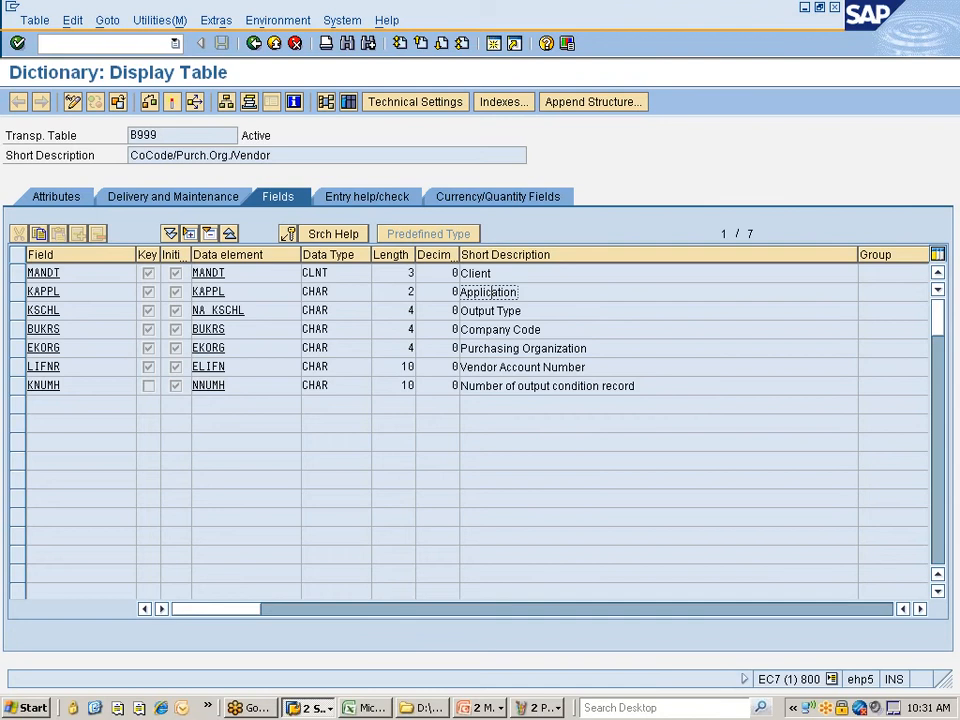
left_click(498, 311)
left_click(498, 329)
left_click(499, 348)
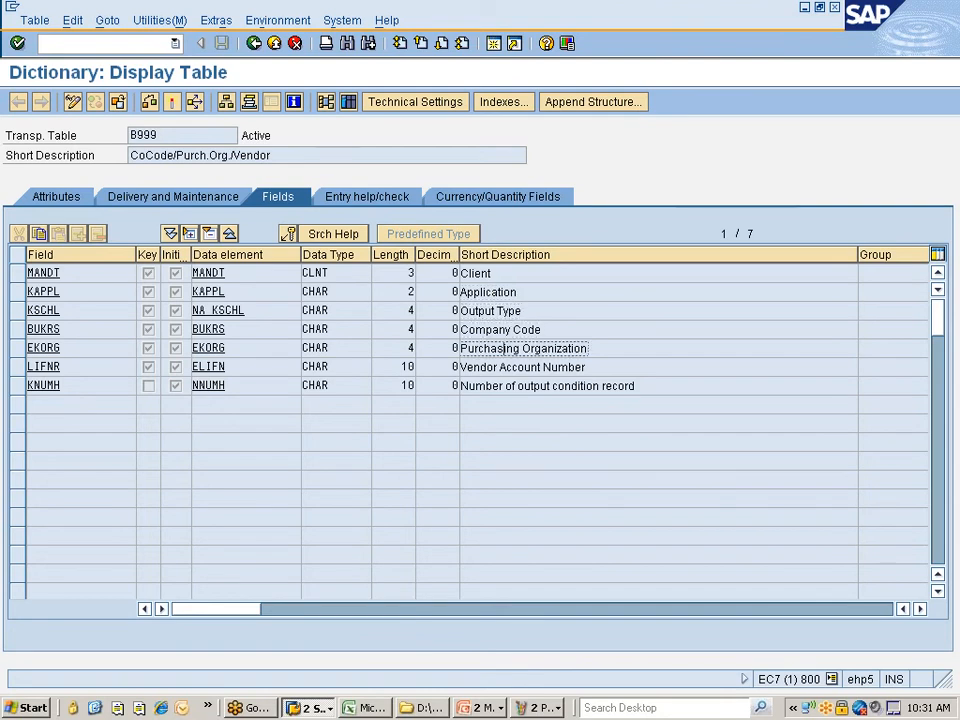
left_click(500, 367)
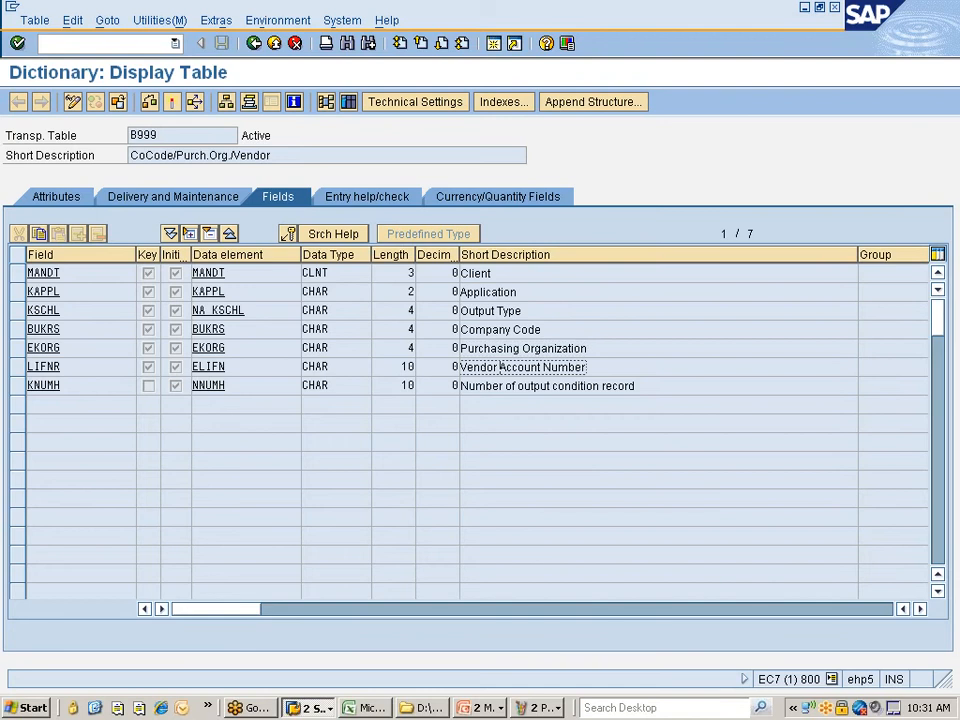
left_click_drag(637, 386, 459, 386)
left_click(461, 386)
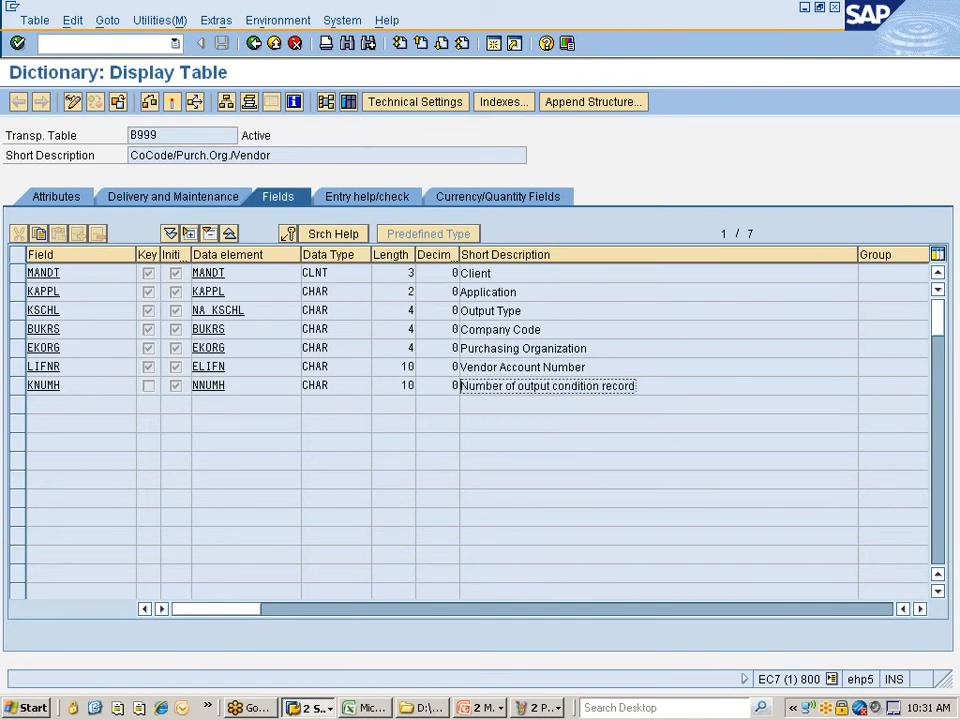
left_click(254, 43)
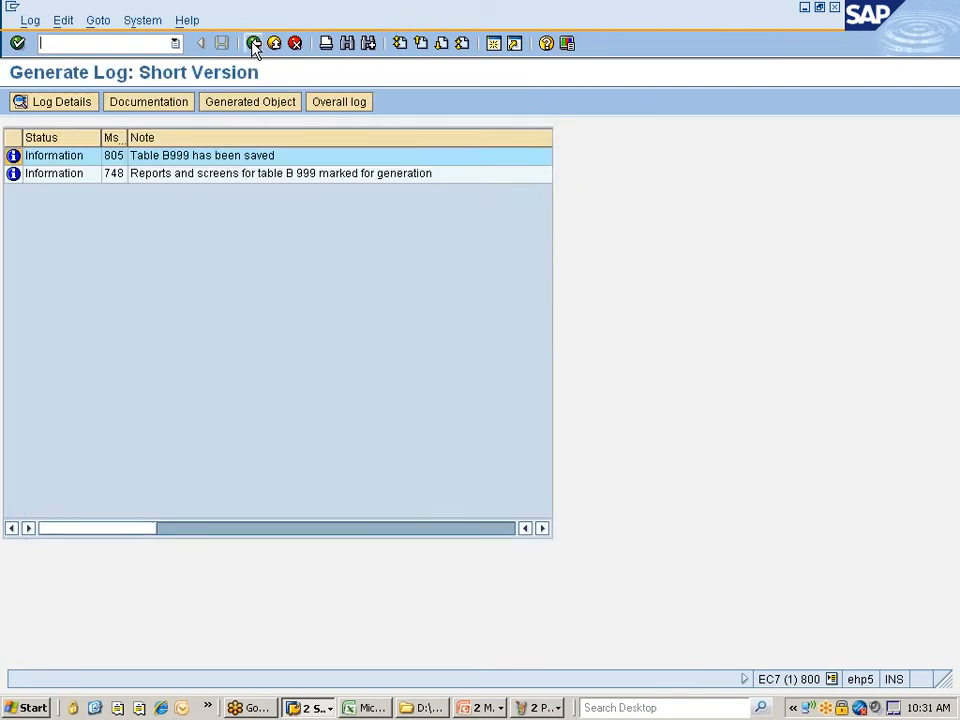
- Back in the IMG, show the accesses of purchase order access sequence ZNIS (tables 27, 25, 26, 987)
left_click(254, 43)
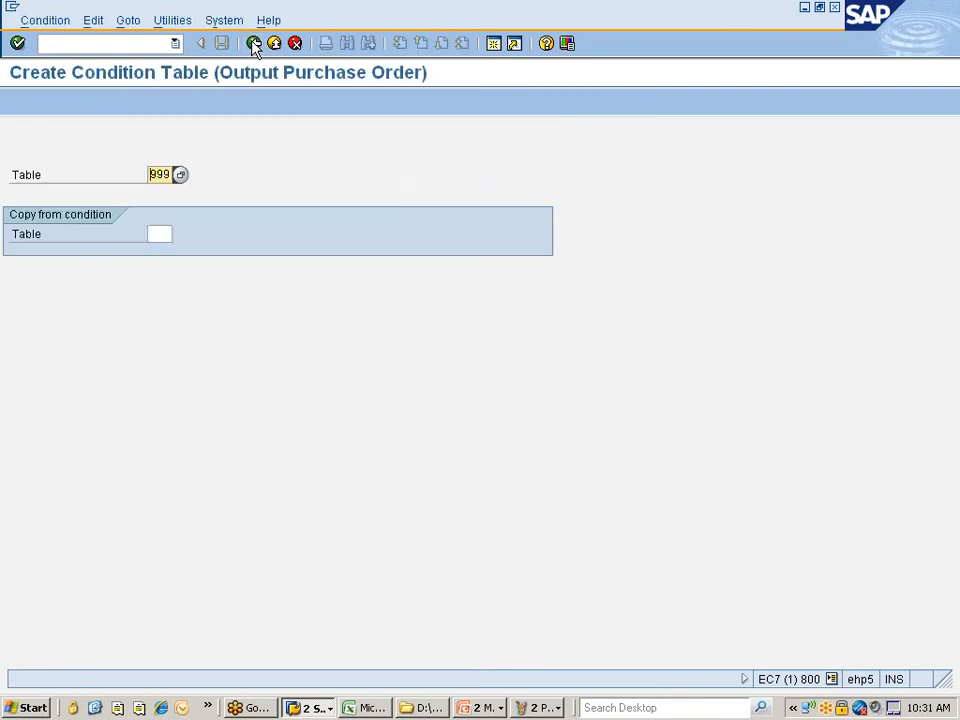
left_click(254, 43)
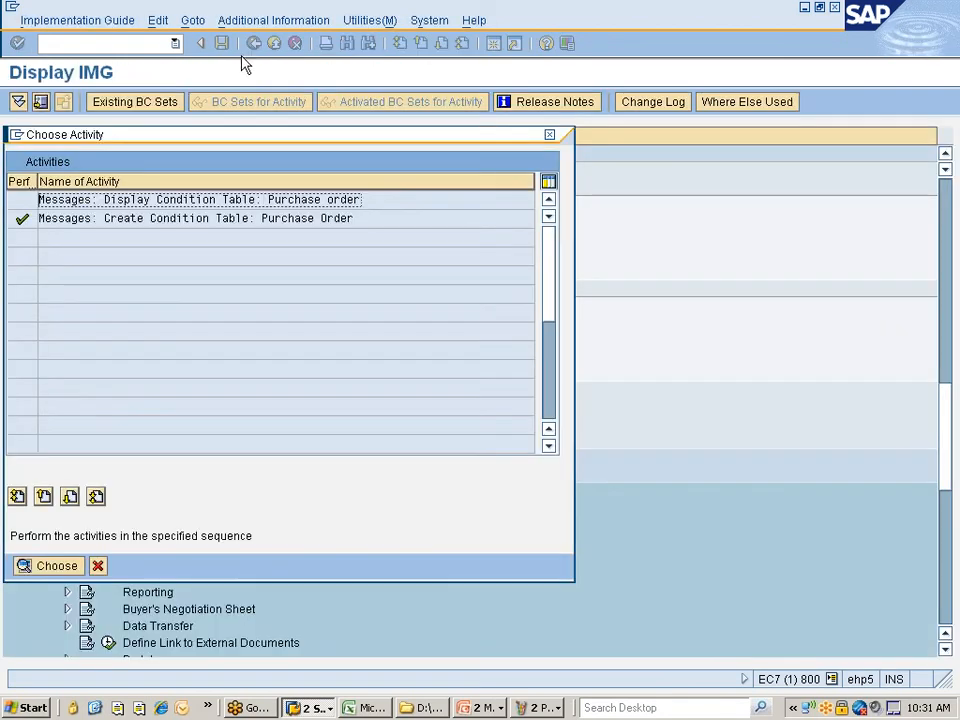
left_click(99, 566)
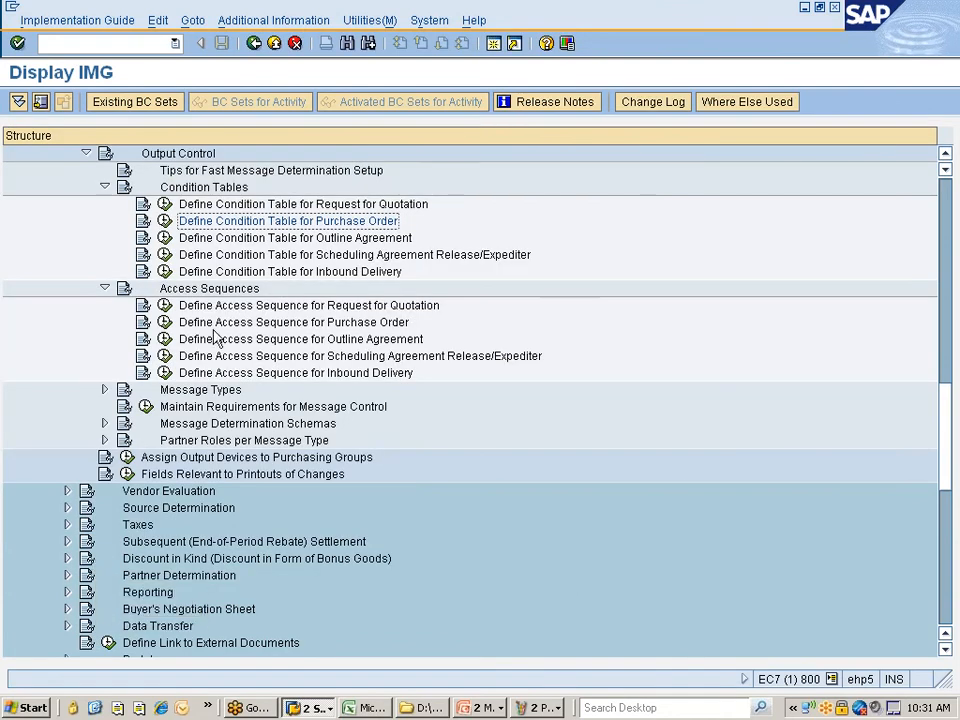
left_click(220, 308)
left_click(220, 323)
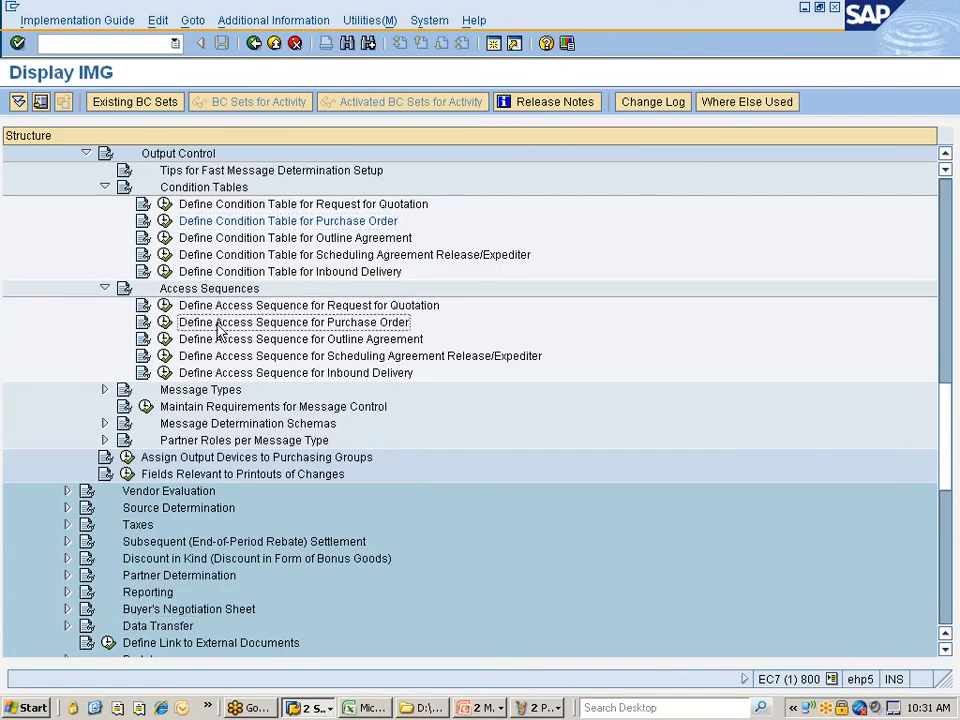
left_click(165, 322)
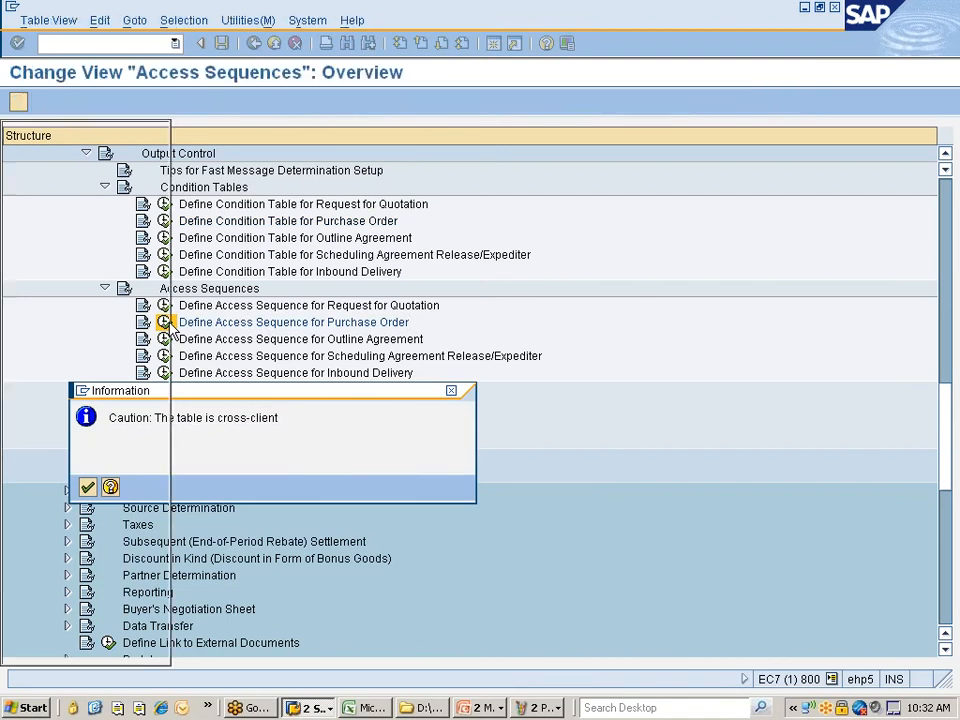
key("Return")
left_click(195, 333)
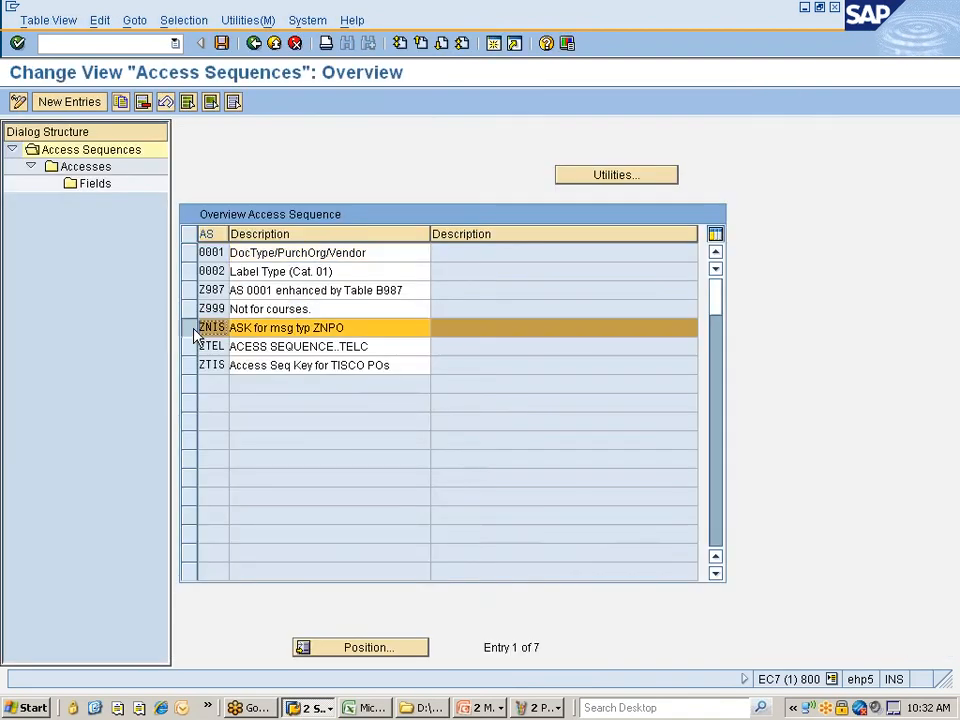
left_click(85, 167)
double_click(86, 168)
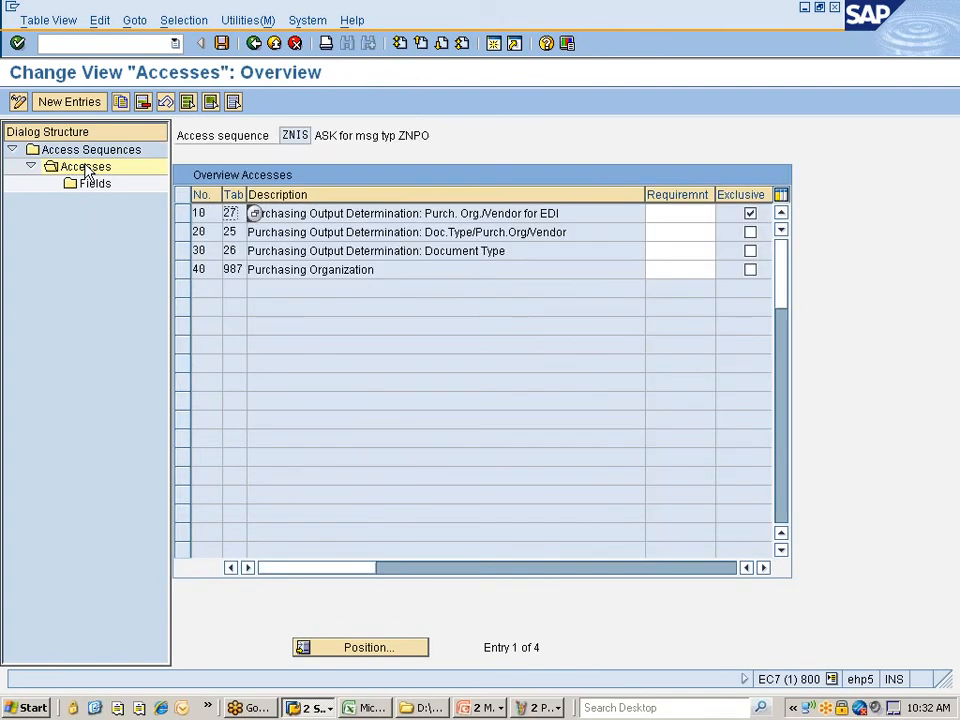
- Add new access number 2 using condition table 999 (CoCode/Purch.Org./Vendor) to ZNIS
left_click(86, 102)
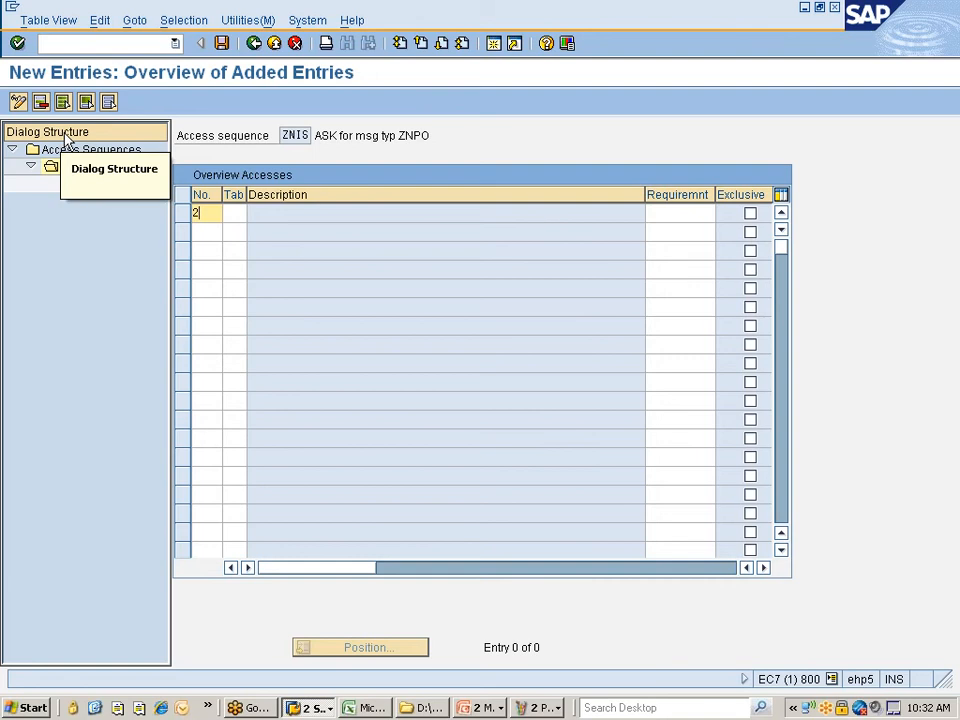
key("Tab")
left_click(255, 216)
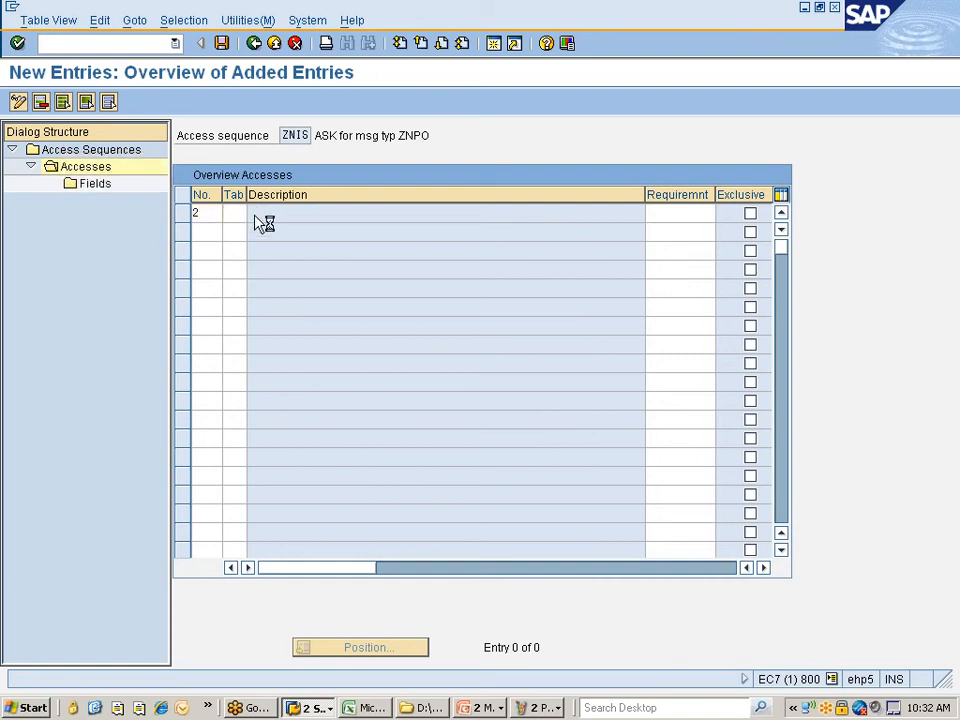
double_click(114, 278)
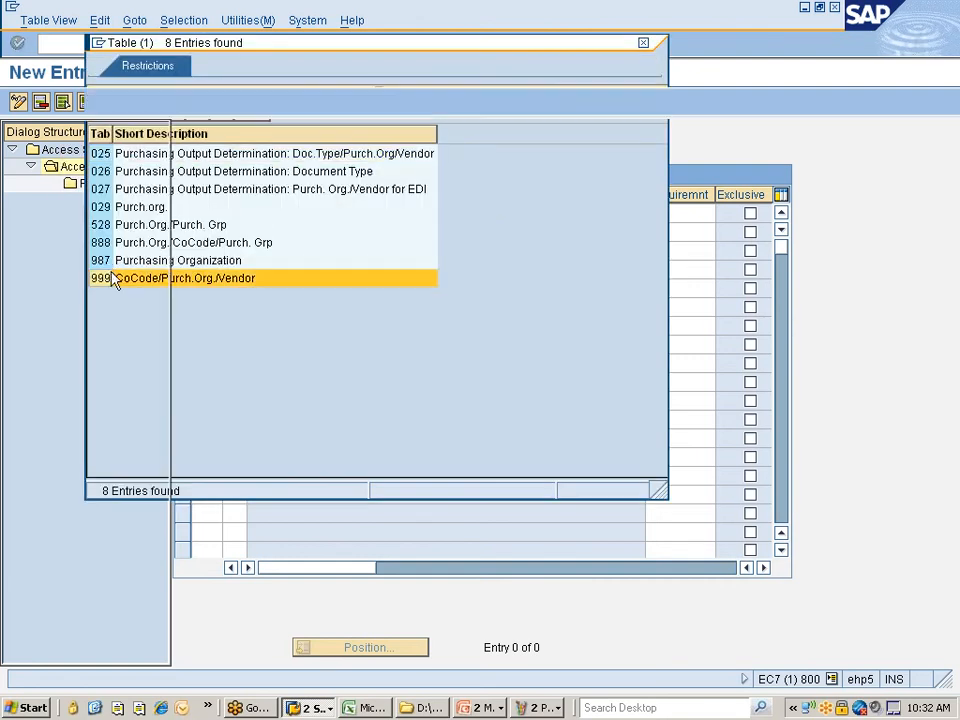
key("Return")
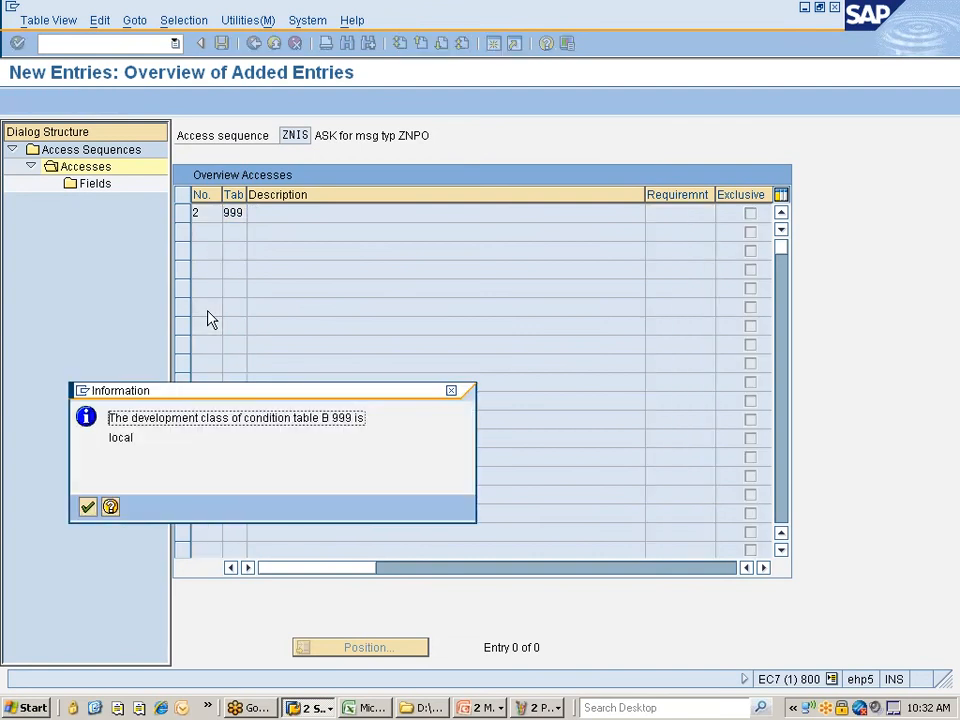
key("Return")
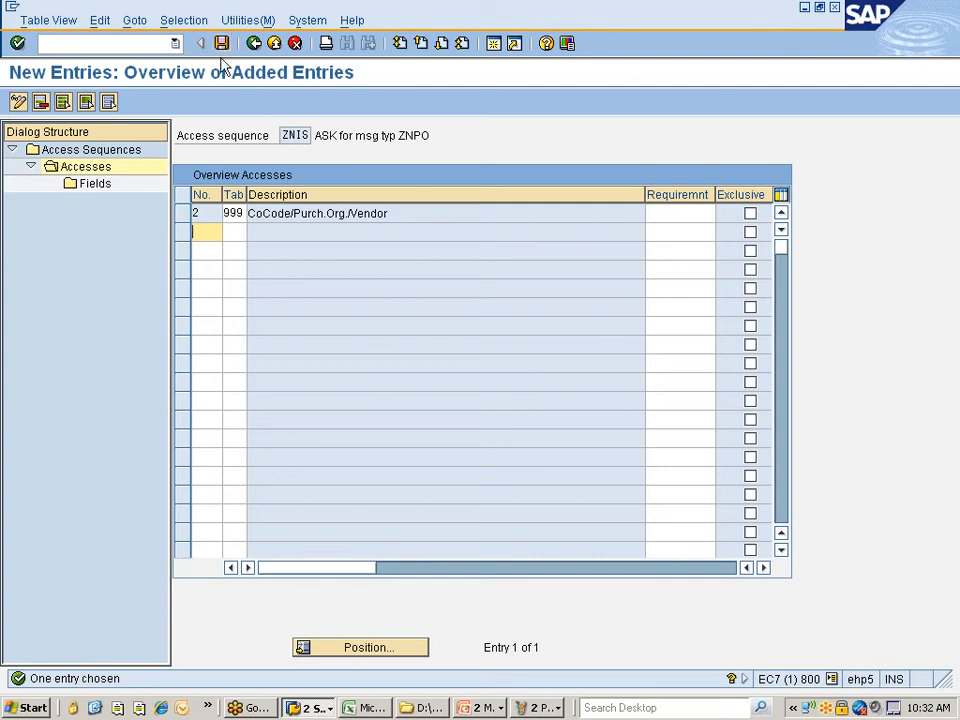
left_click(186, 213)
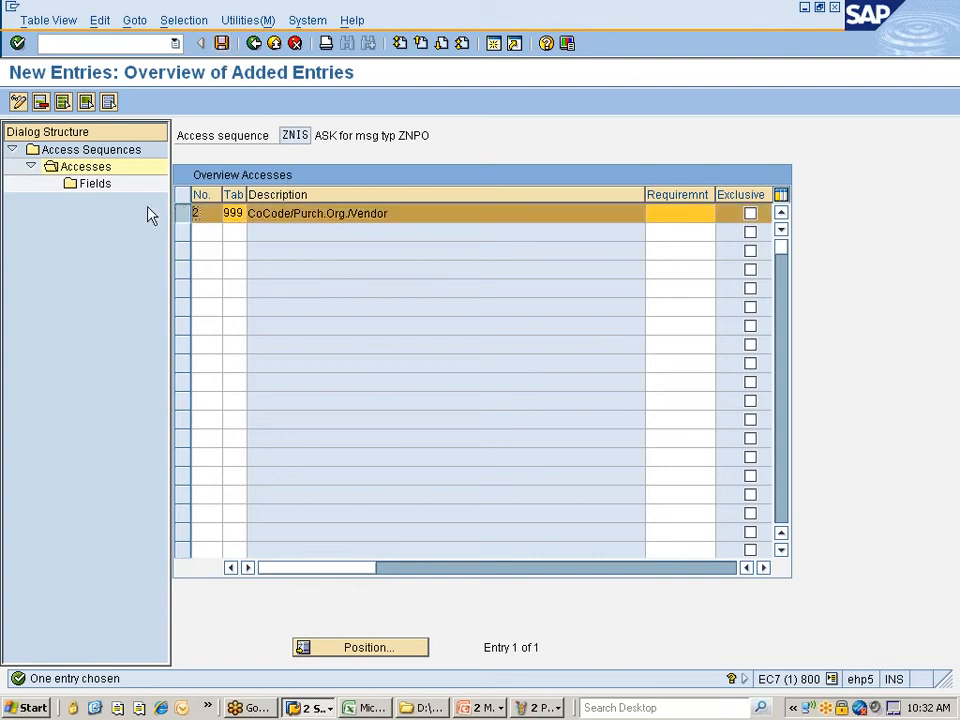
double_click(96, 188)
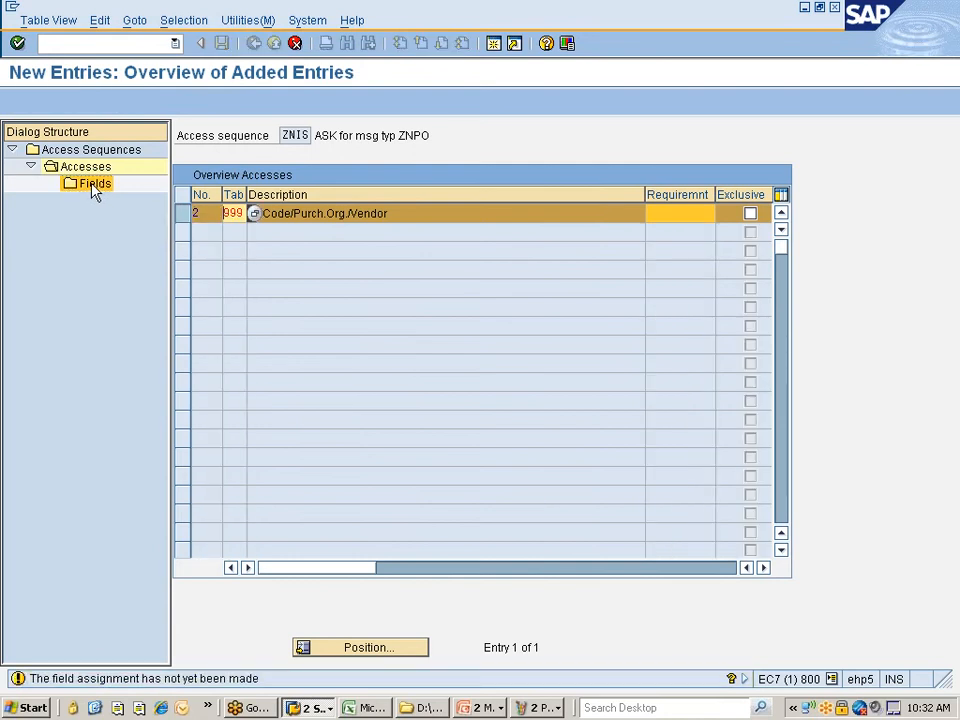
- Save access 2's BUKRS, EKORG and LIFNR fields under the existing workbench request, then return to Accesses
double_click(93, 192)
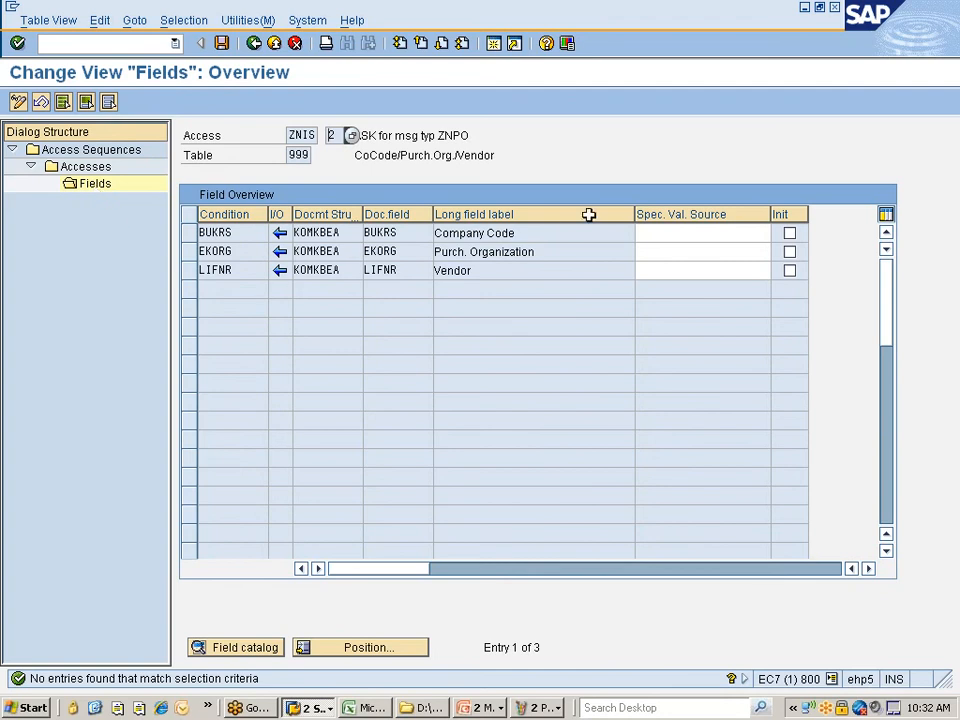
left_click_drag(631, 214, 569, 212)
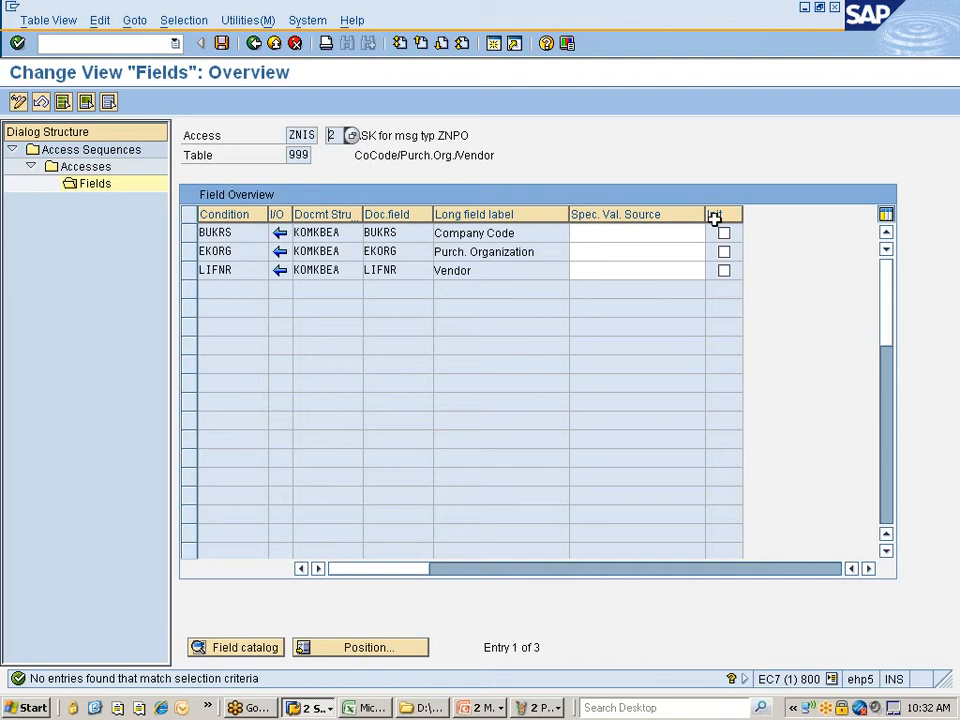
left_click(221, 43)
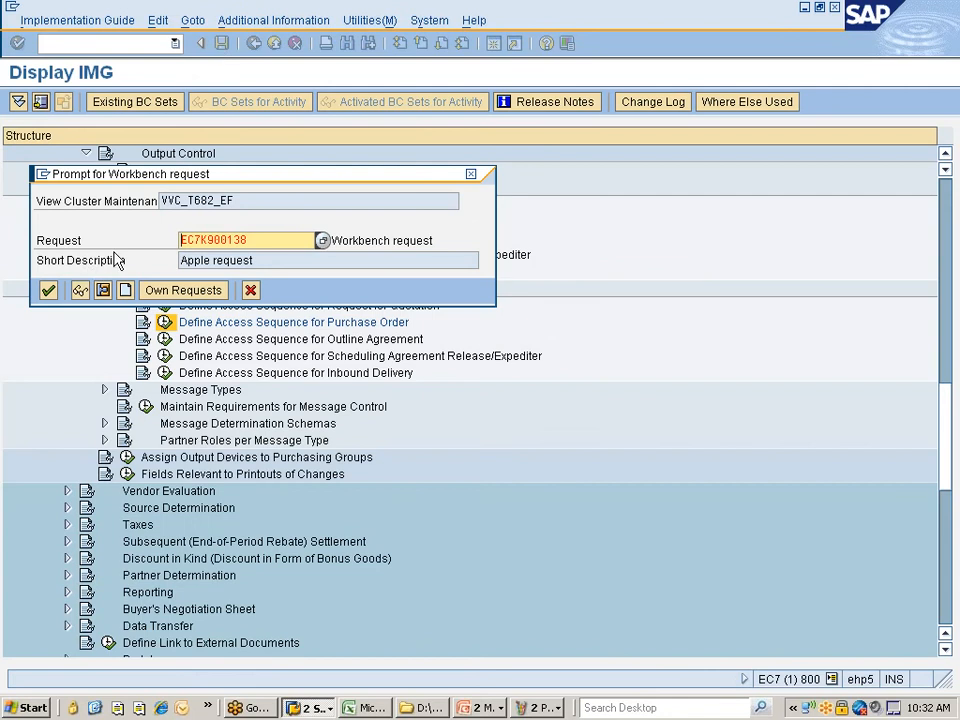
left_click(194, 290)
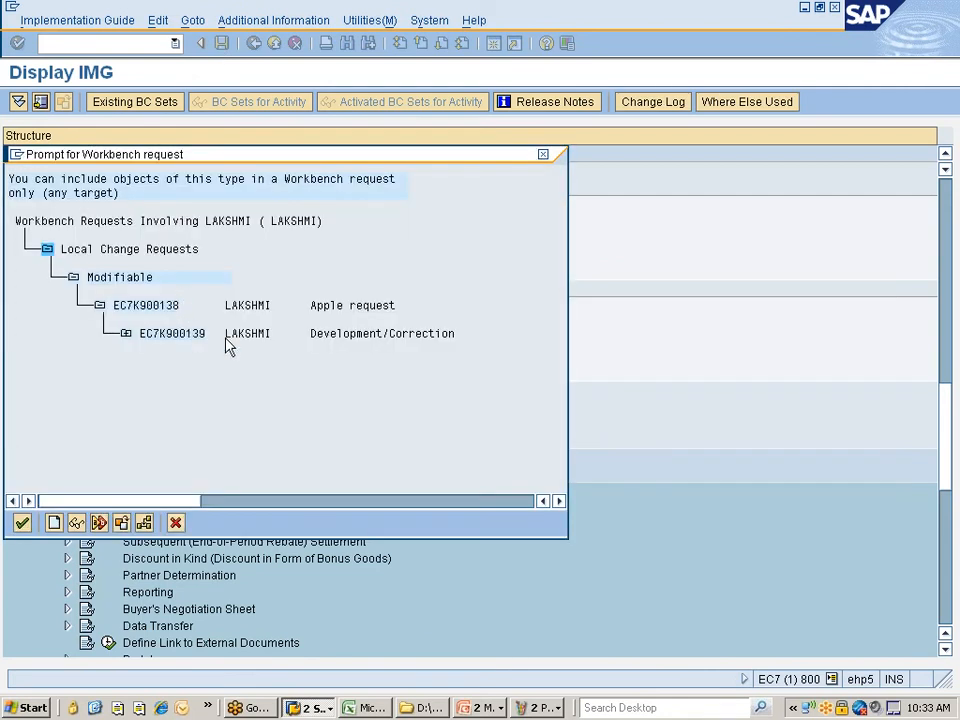
double_click(146, 308)
left_click(48, 291)
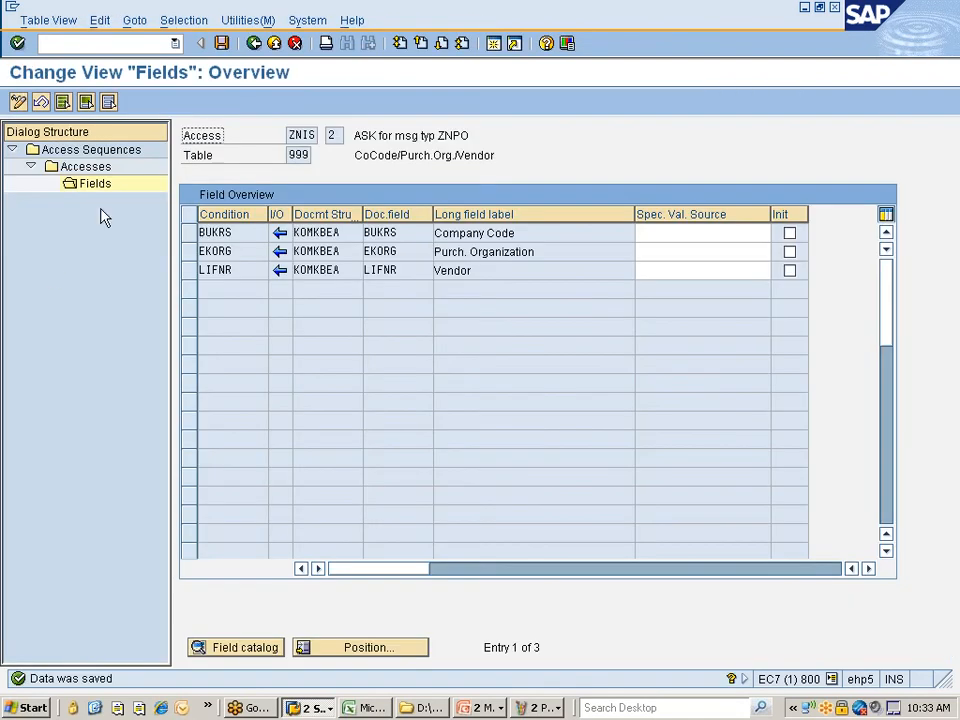
left_click(253, 46)
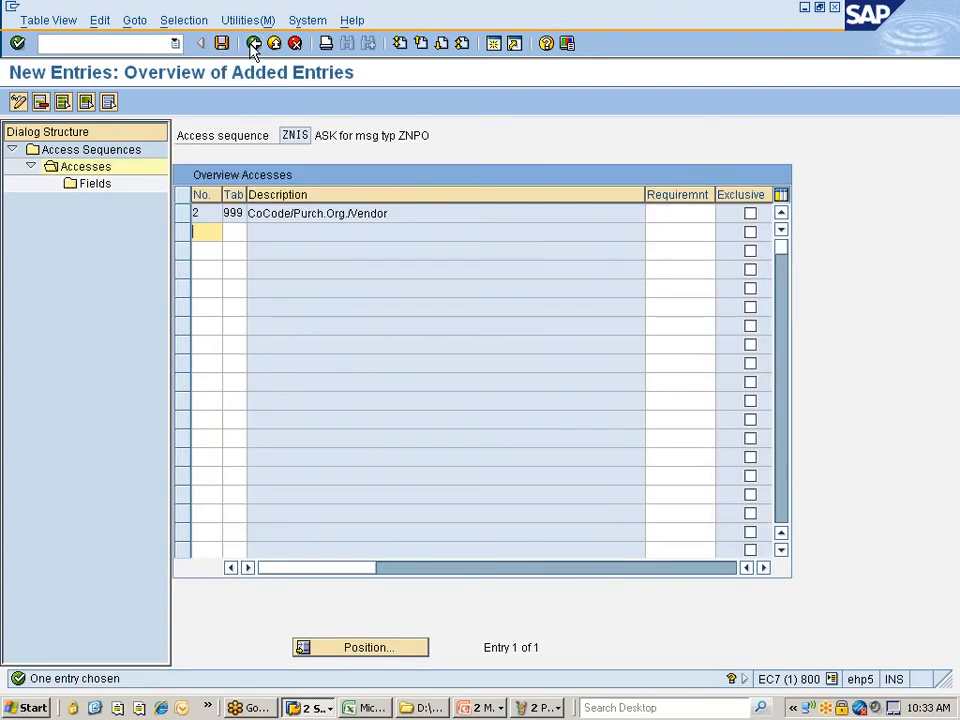
left_click(253, 46)
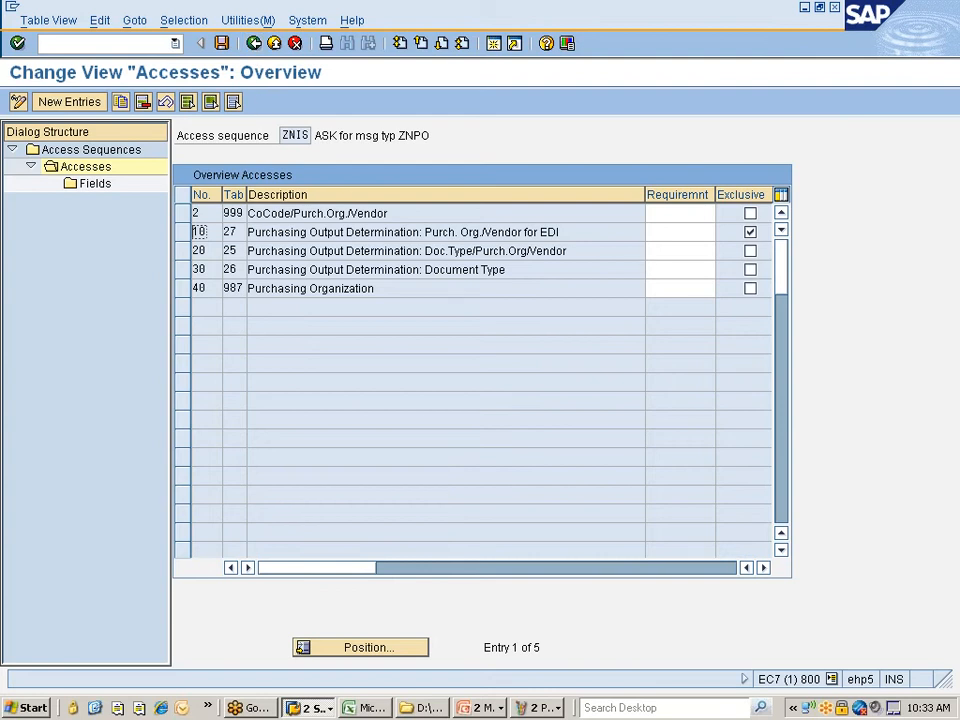
- Mark access 2 as exclusive and save the ZNIS access entries
left_click(752, 213)
left_click(223, 43)
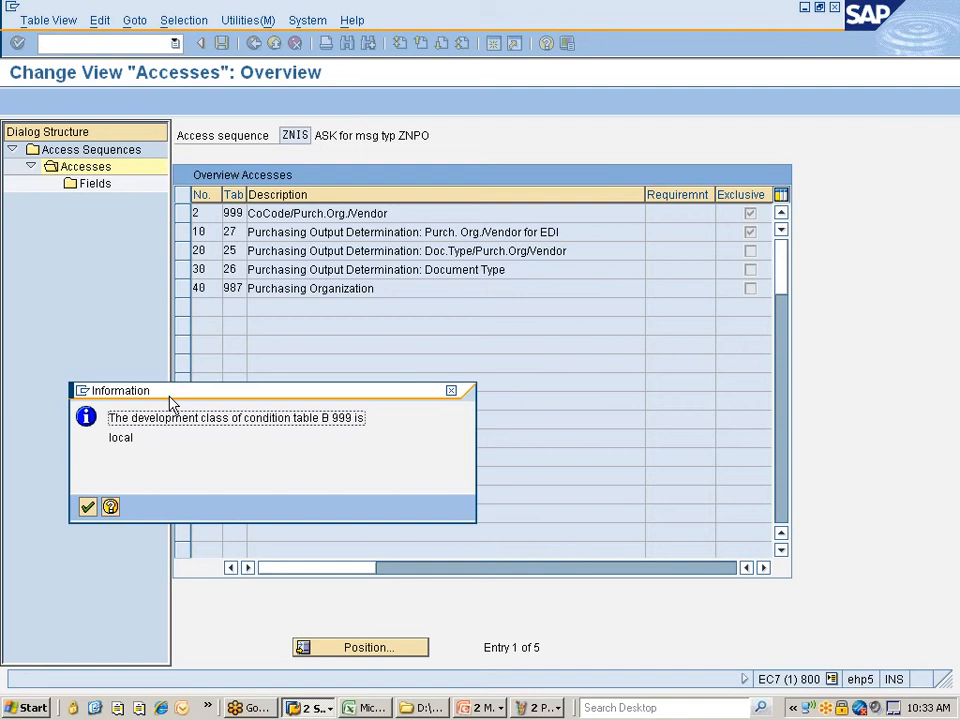
key("Return")
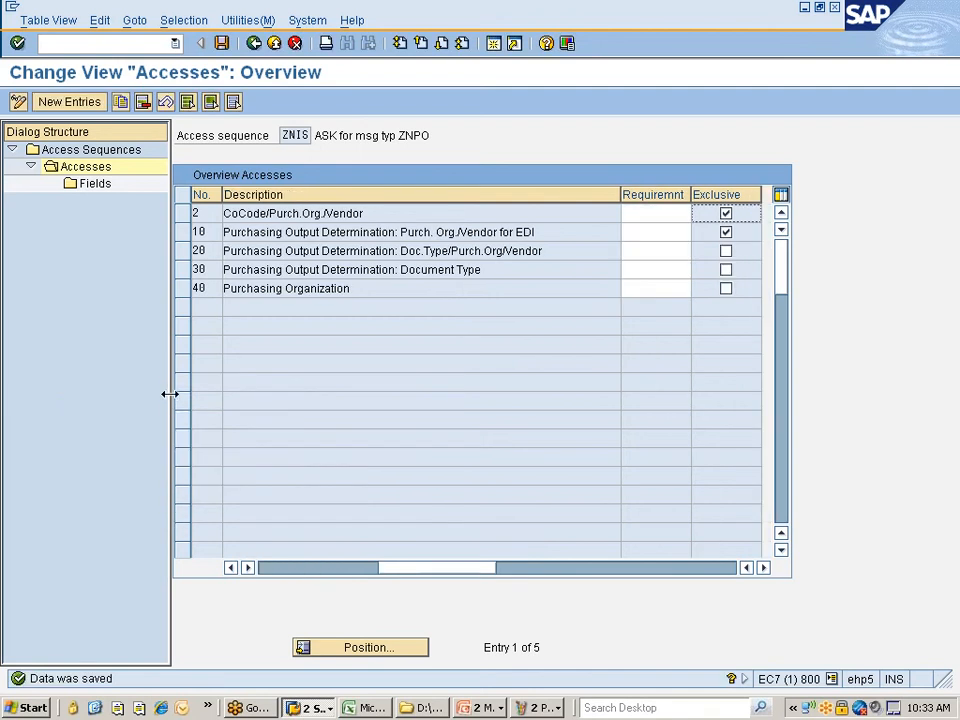
left_click(222, 44)
left_click(266, 213)
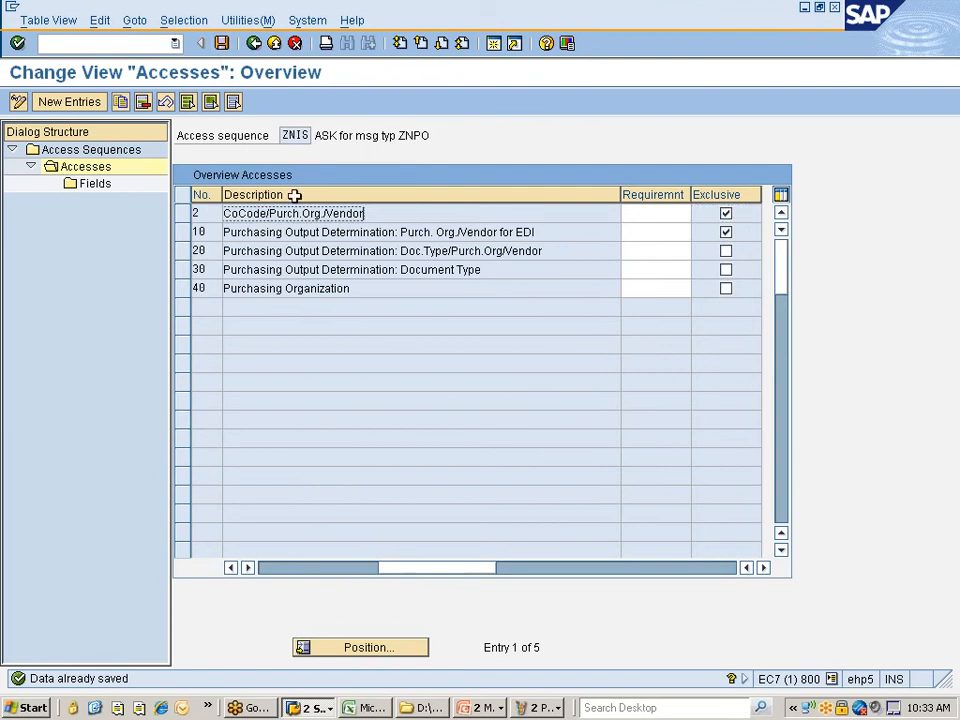
left_click(222, 44)
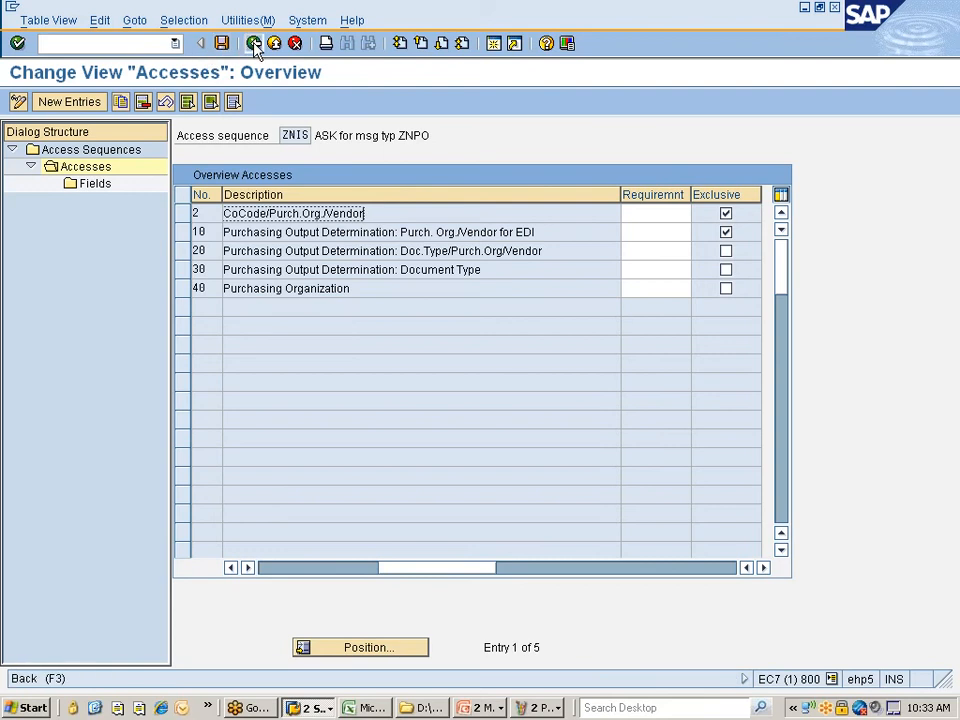
- Exit access sequence maintenance, confirming the save, and bring up the Paint diagram
left_click(254, 44)
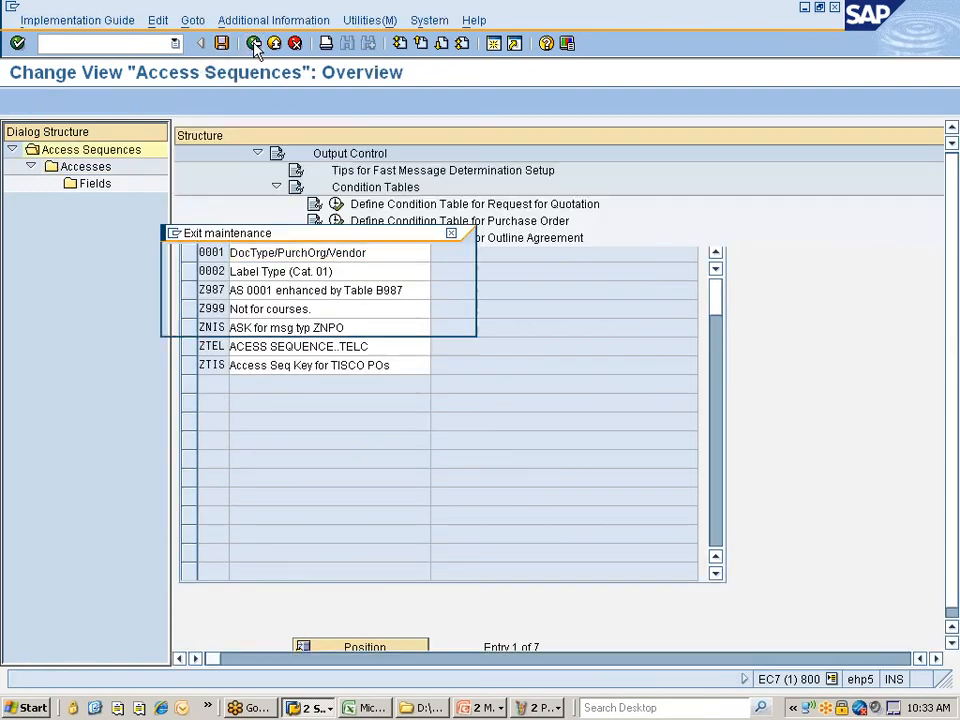
left_click(254, 44)
left_click(239, 318)
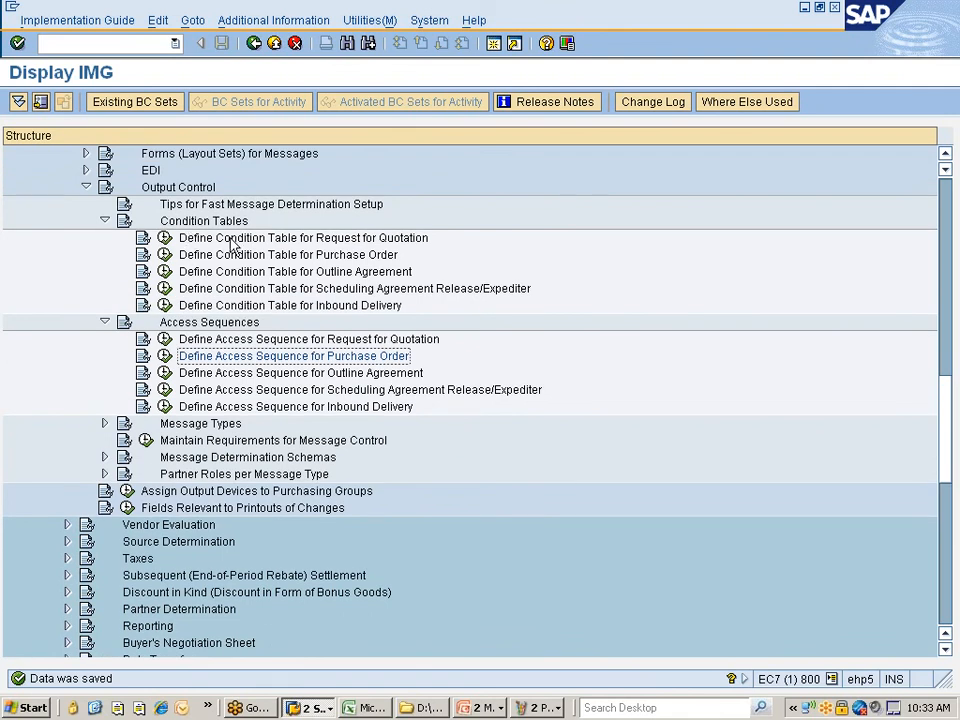
left_click(538, 707)
- Label Cnd Tab3 as 999 in the Paint diagram, then switch back to SAP
left_click(540, 667)
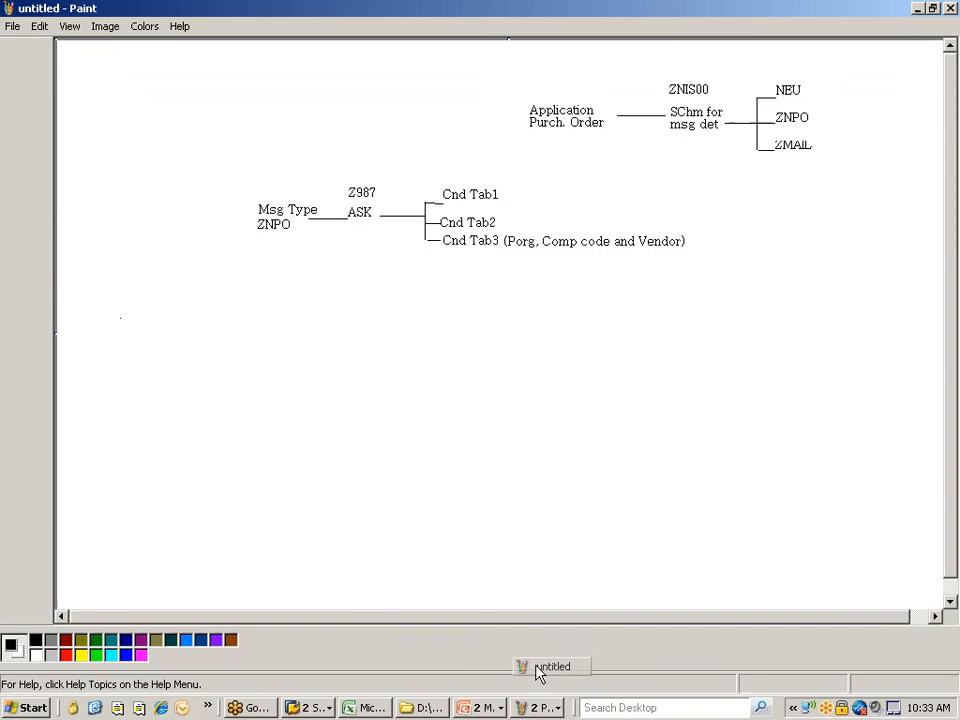
left_click(37, 163)
left_click_drag(443, 251, 500, 266)
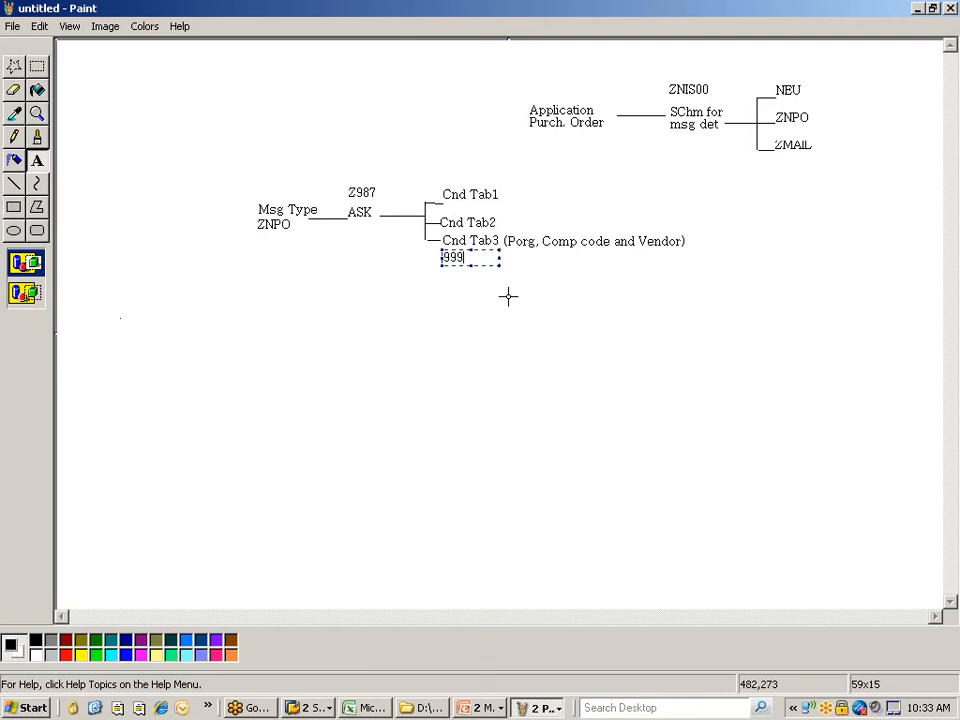
left_click(507, 296)
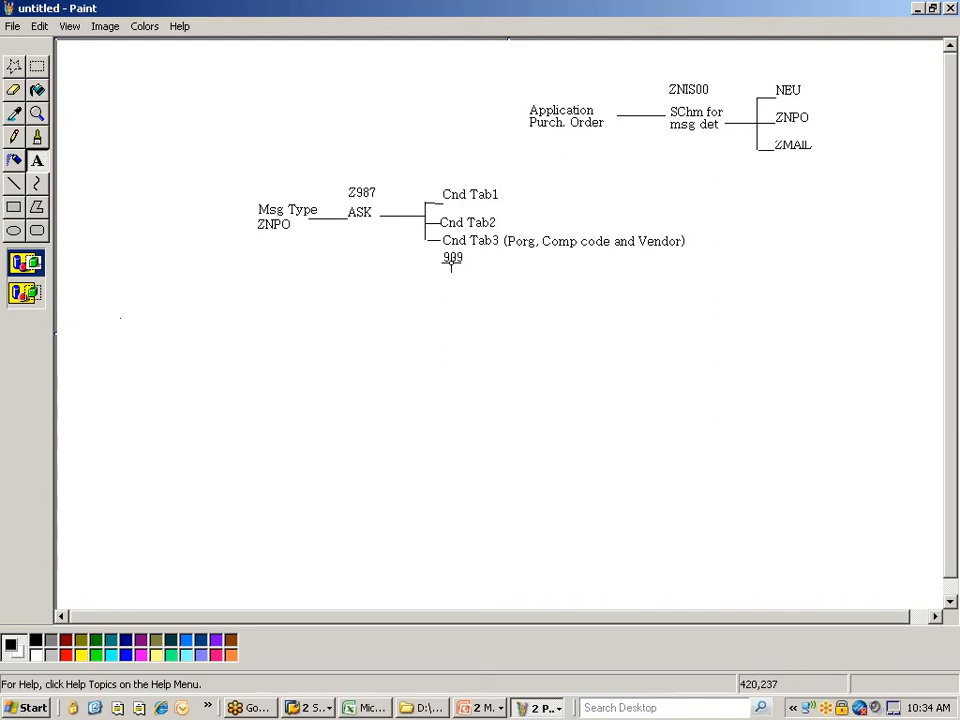
key("alt+Tab")
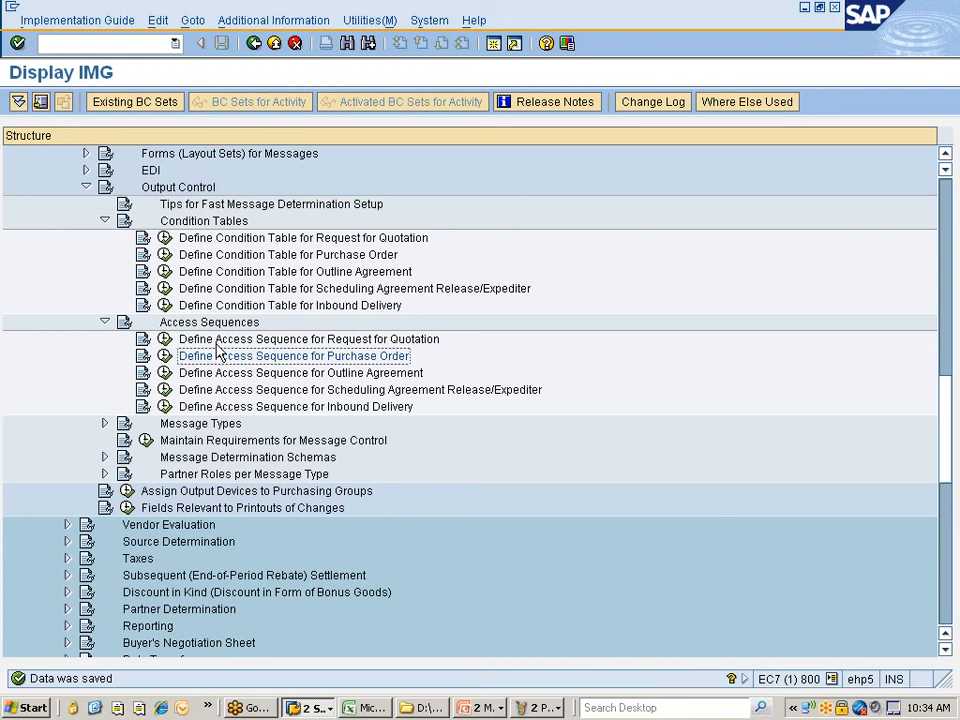
- Open the details of output type ZNPO under Maintain Message Types for PO
scroll(217, 355, "down", 3)
scroll(222, 333, "down", 3)
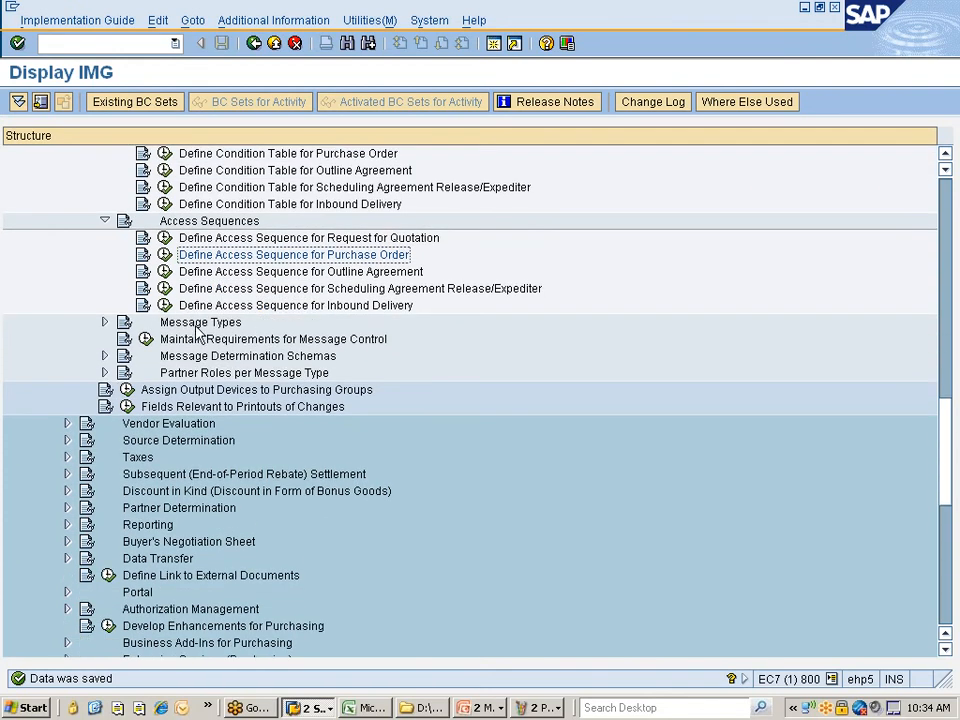
left_click(104, 322)
left_click(254, 359)
left_click(166, 358)
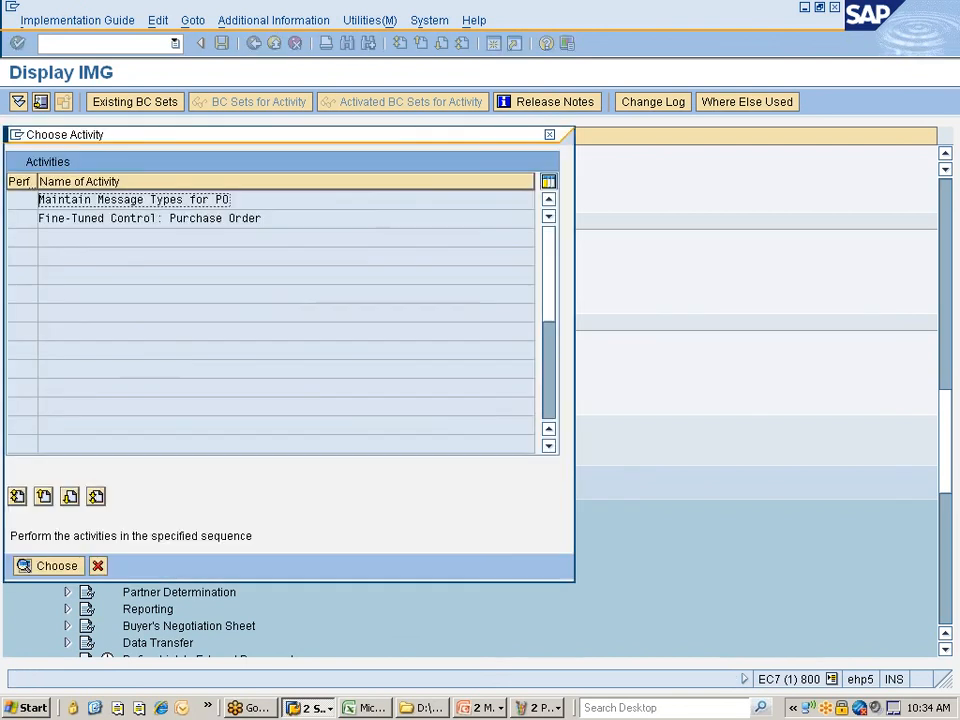
double_click(130, 200)
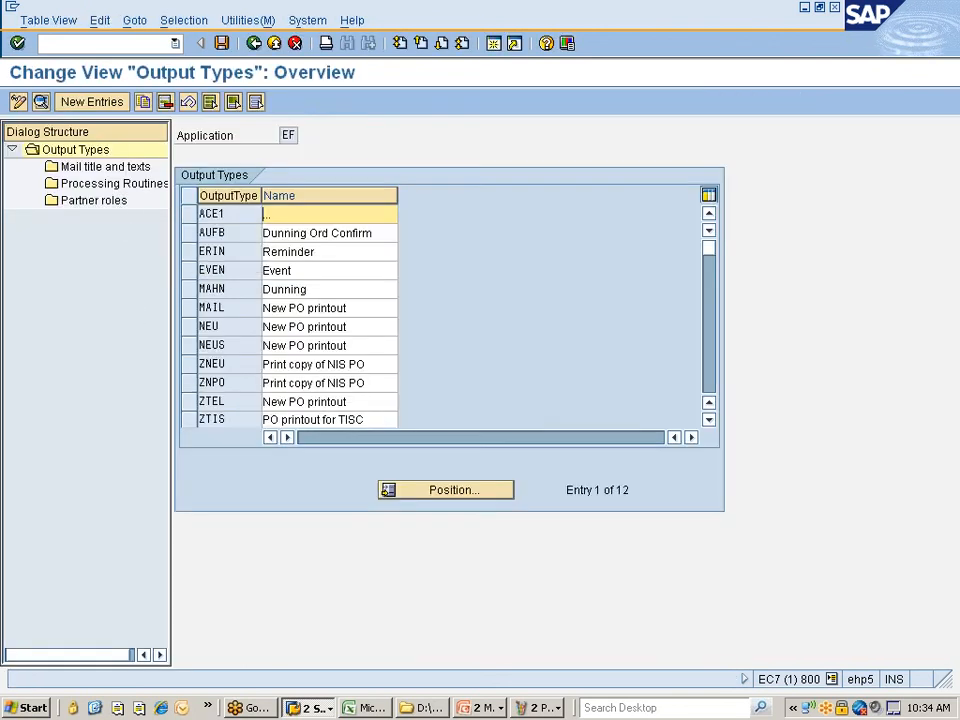
left_click(194, 385)
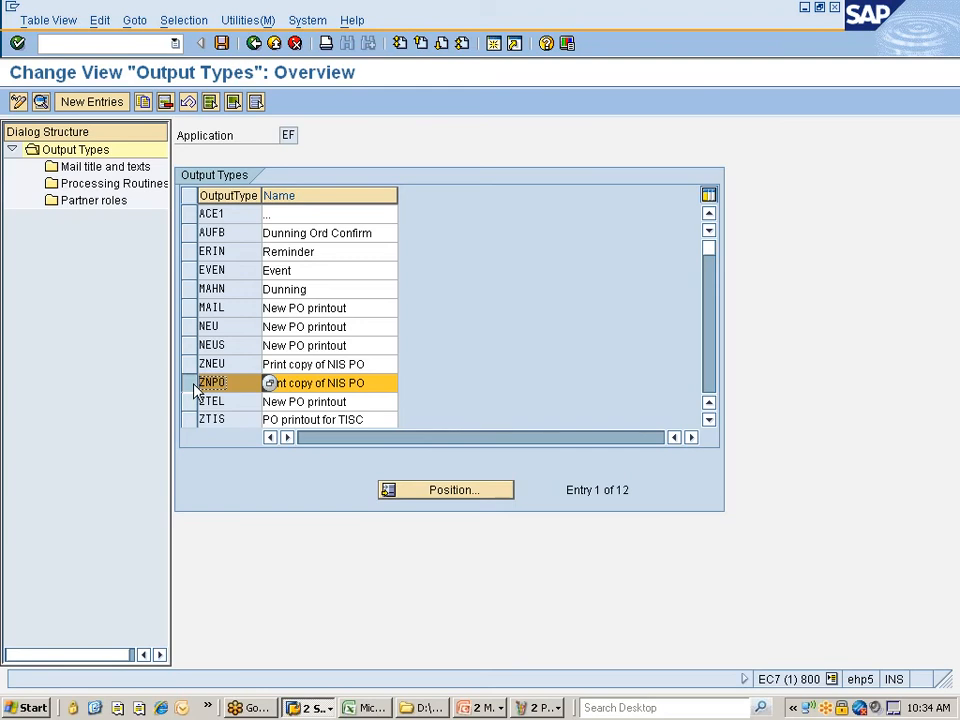
left_click(42, 103)
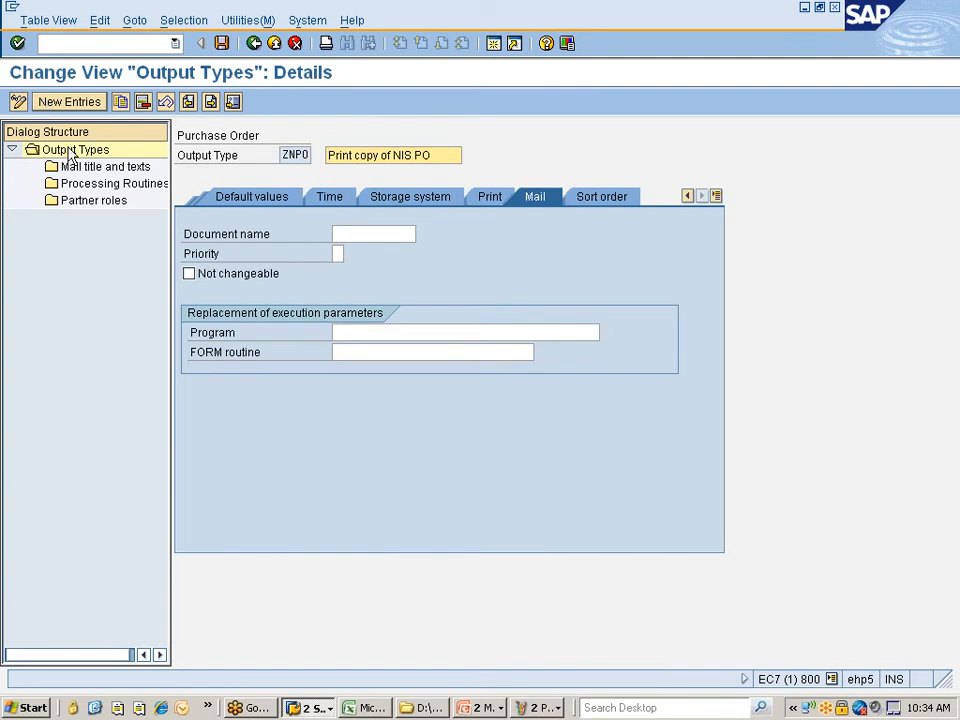
- Browse ZNPO's default values, timing, storage, print and mail settings, ending on general data showing Z987
left_click(240, 197)
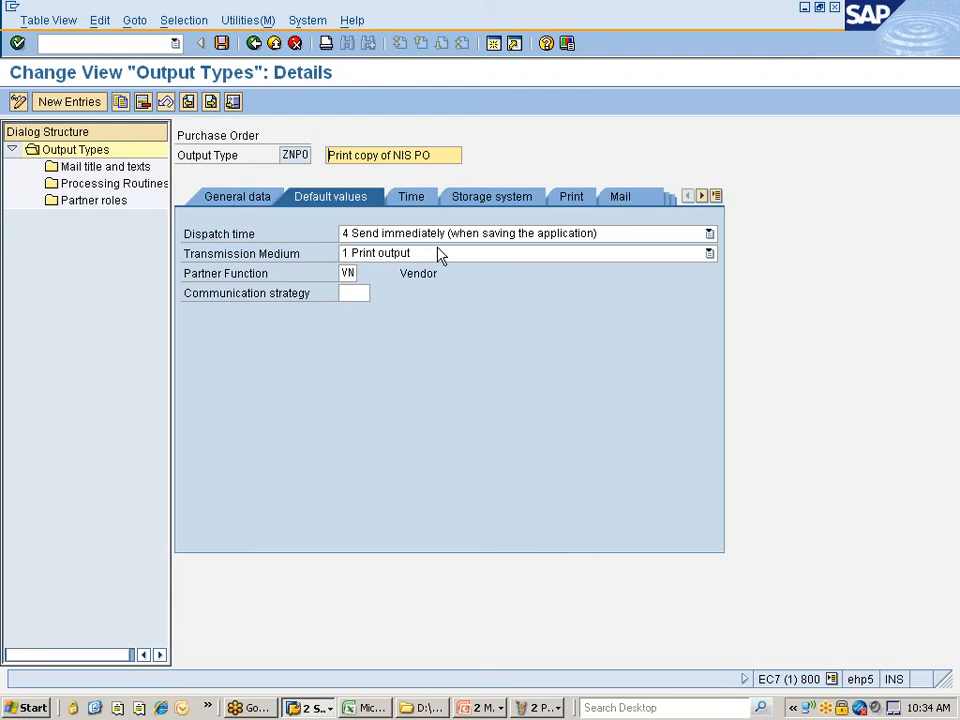
left_click(409, 201)
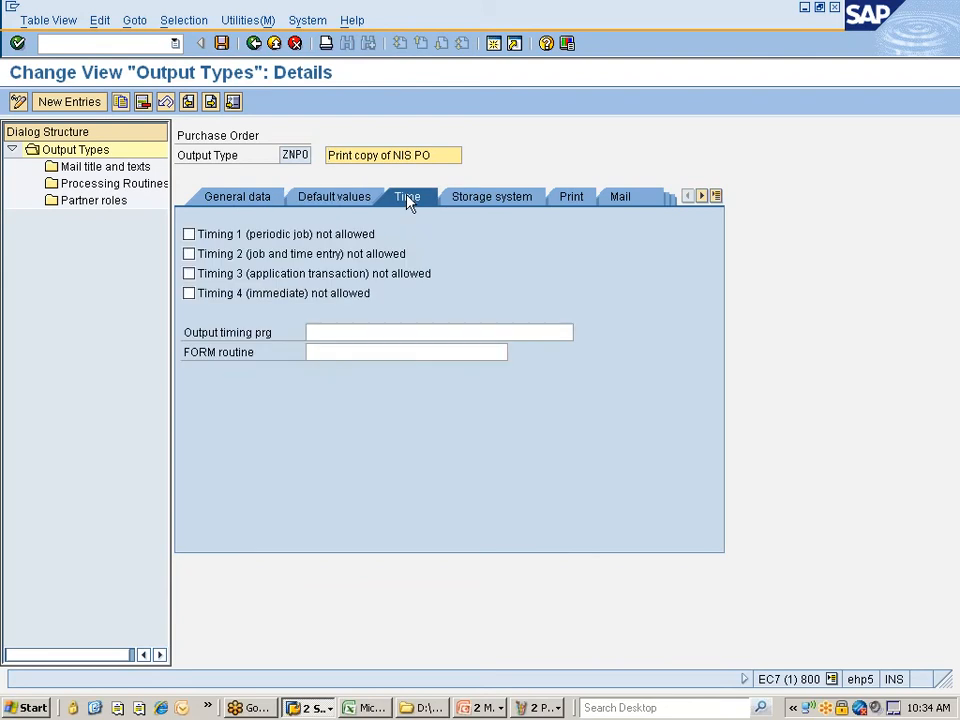
left_click(499, 204)
left_click(576, 205)
left_click(613, 205)
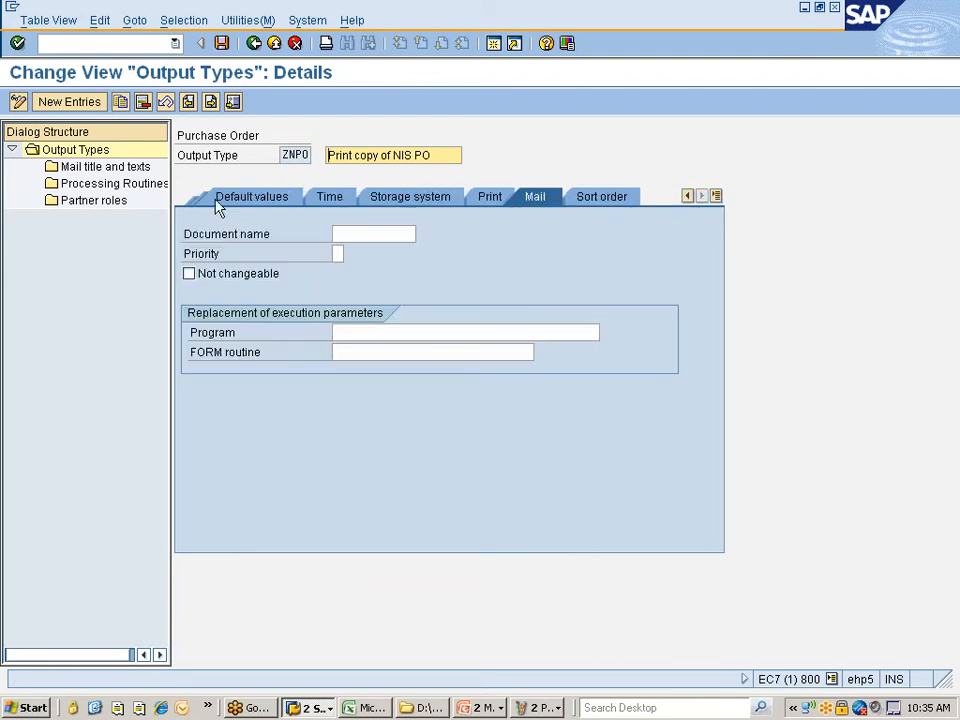
left_click(232, 199)
left_click(232, 199)
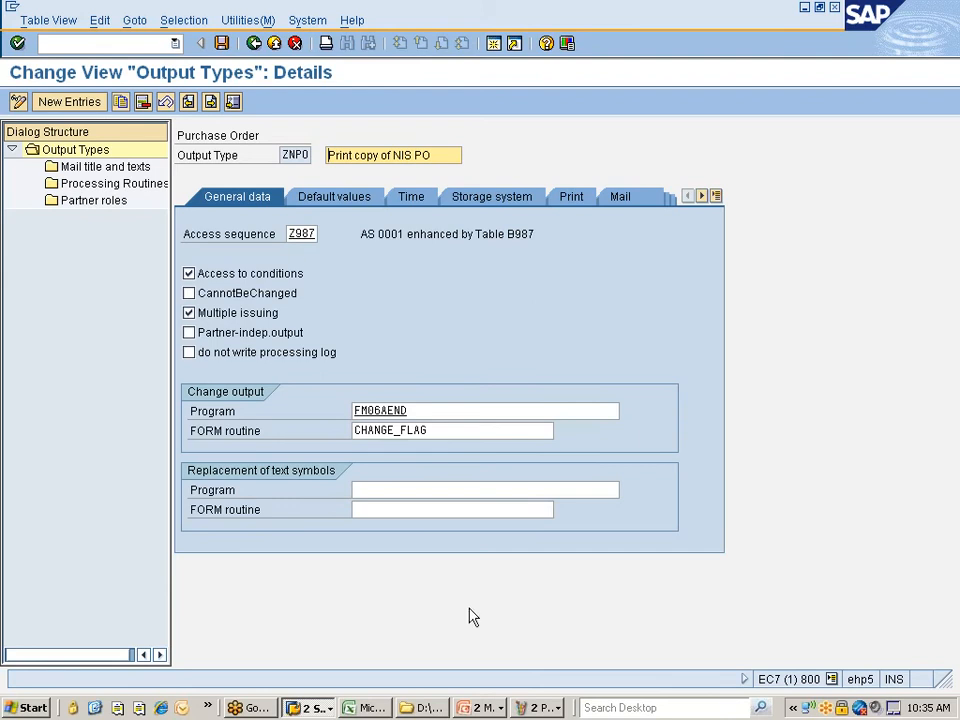
- Change ZNPO's access sequence to ZNIS and save it under the customizing request
left_click(556, 710)
left_click(553, 682)
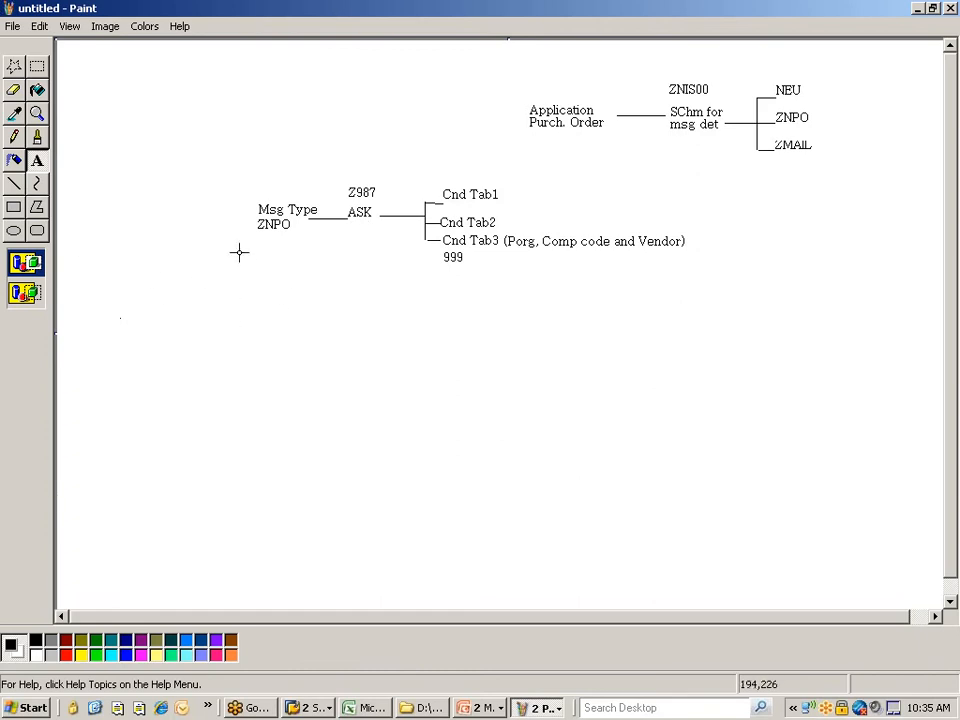
key("alt+Tab")
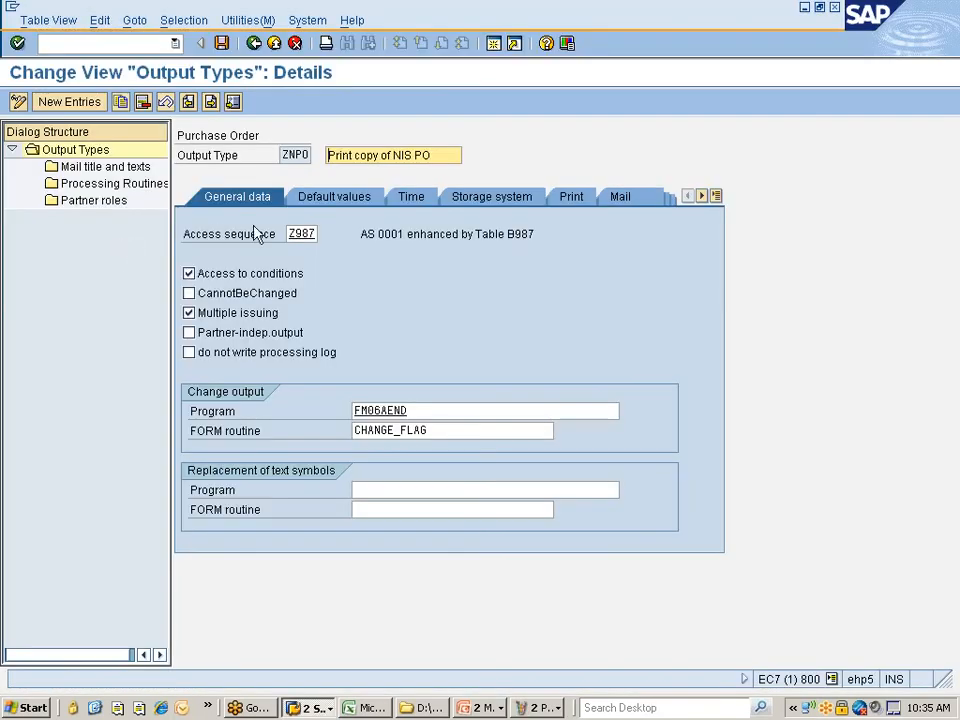
left_click(311, 234)
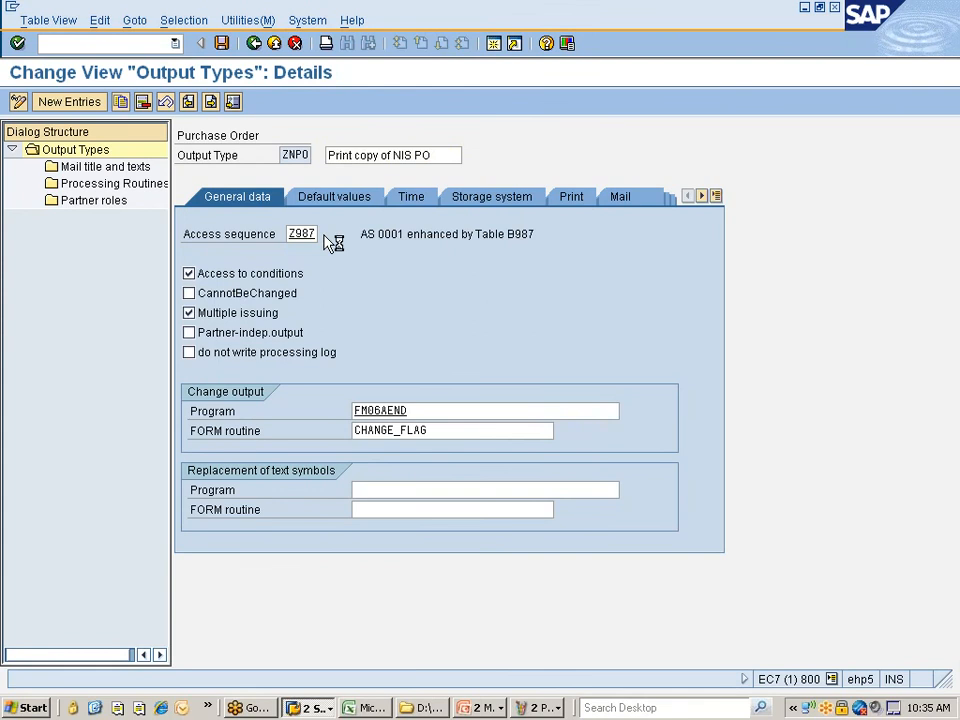
left_click(325, 234)
double_click(326, 340)
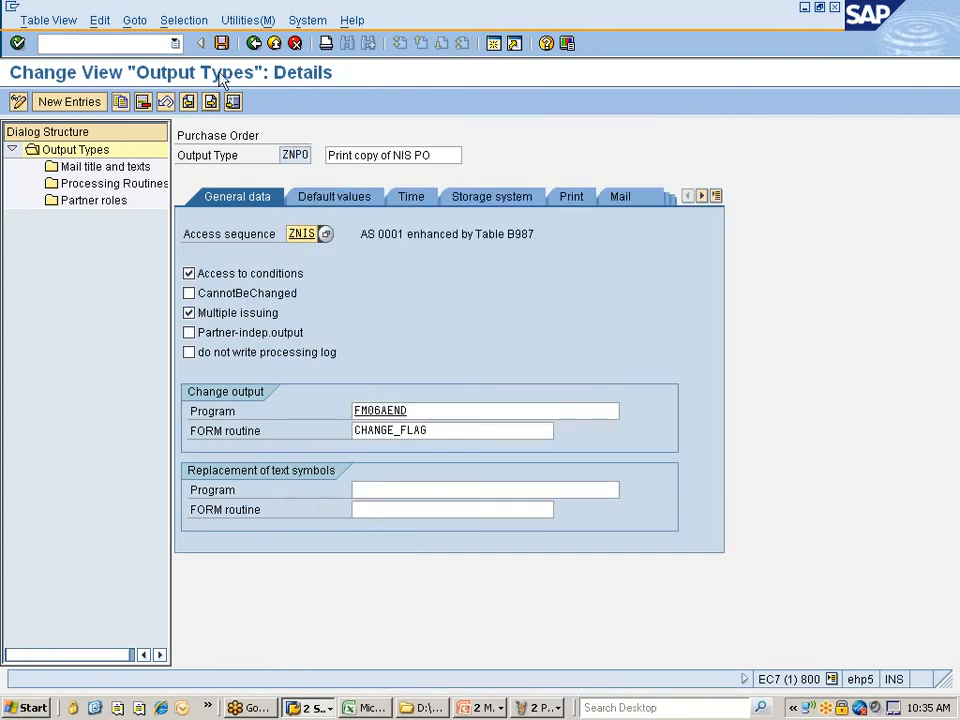
left_click(222, 45)
left_click(49, 292)
- Relabel Z987 as ZNIS in the Paint sketch, then save ZNPO and return to the output types list
key("alt+Tab")
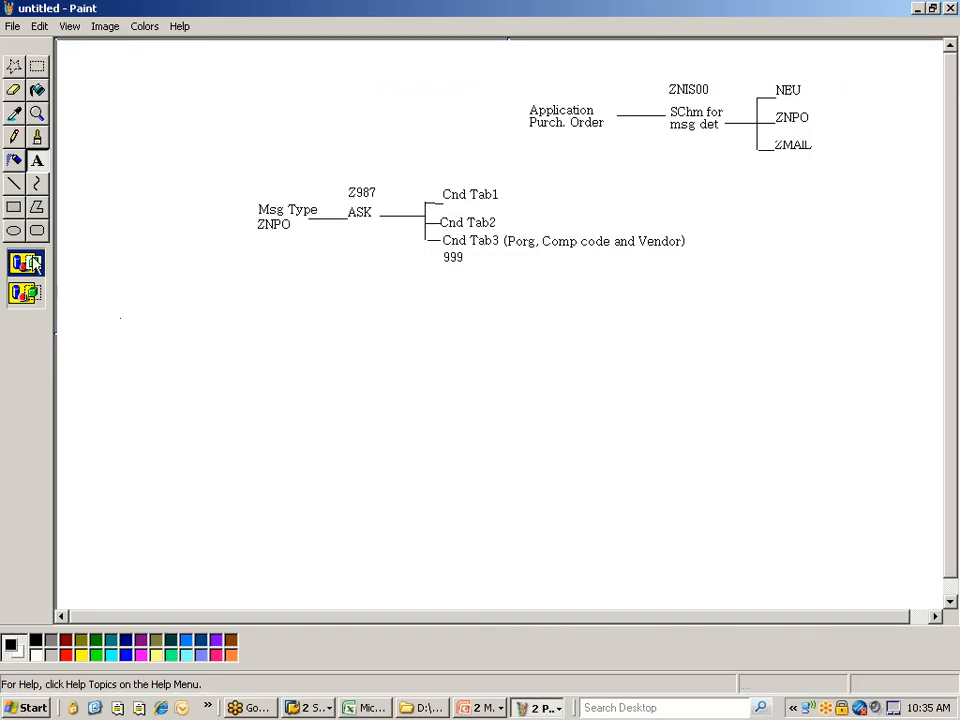
left_click_drag(349, 181, 379, 201)
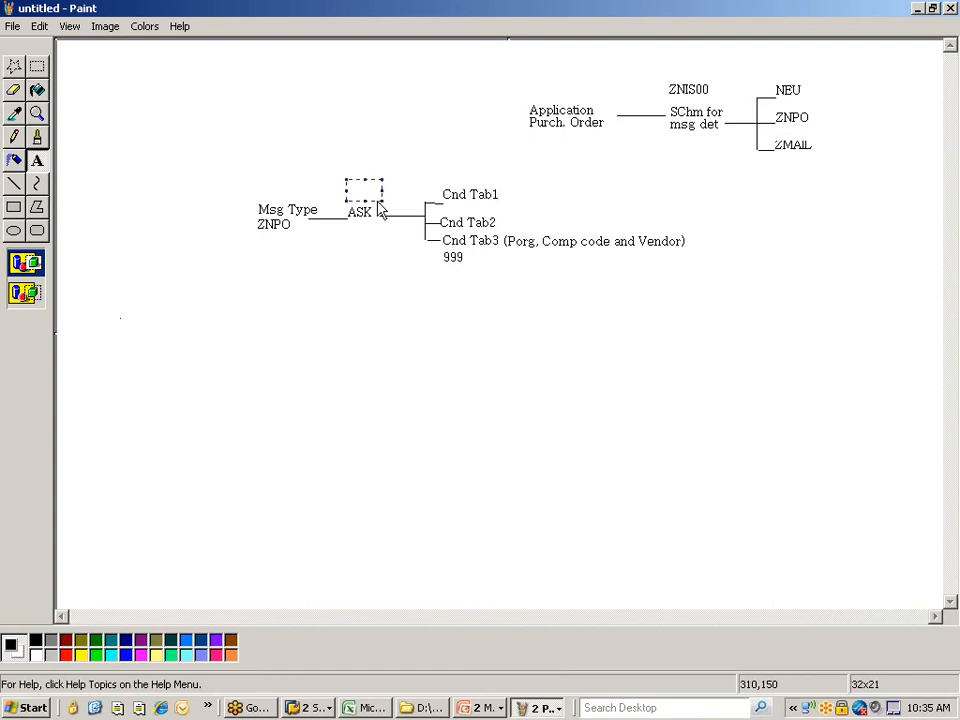
left_click(369, 288)
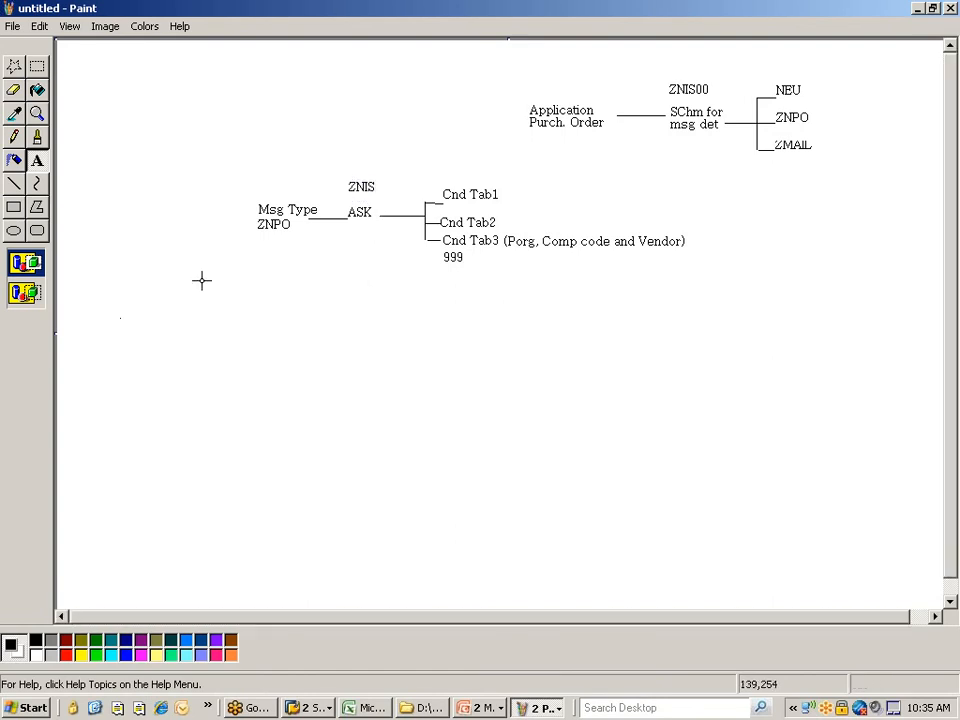
key("alt+Tab")
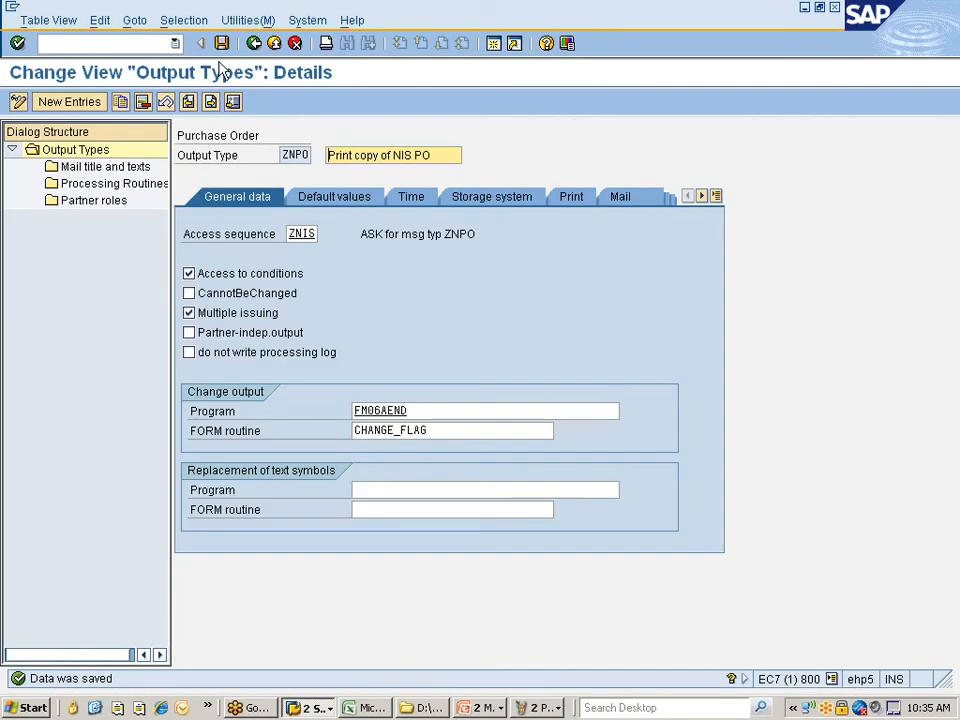
left_click(222, 43)
left_click(254, 43)
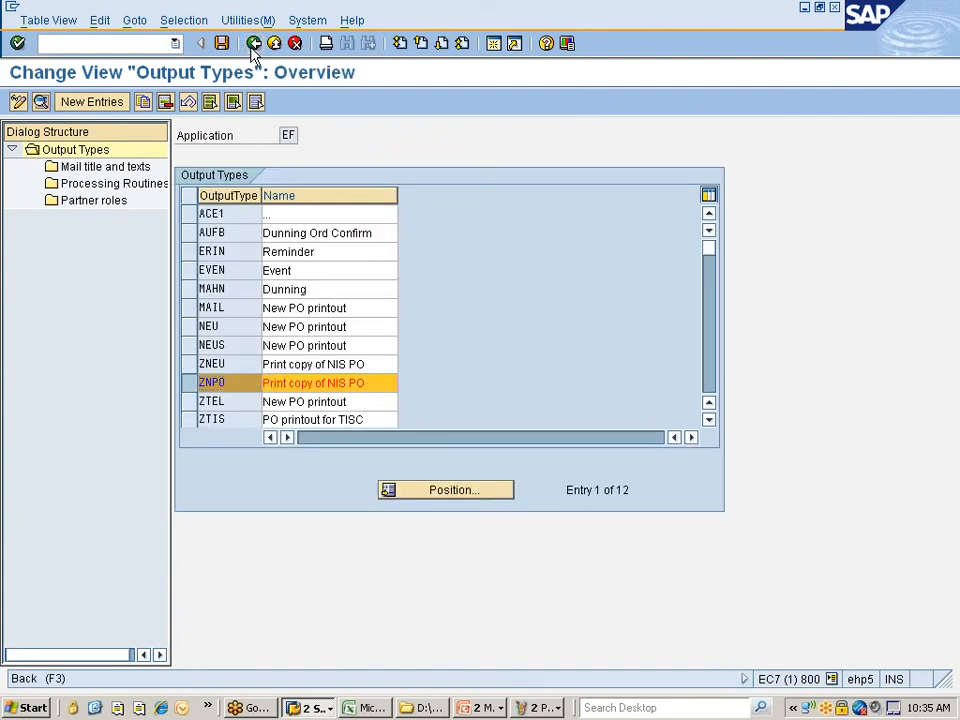
- Return to the IMG and open Fine-Tuned Message Control for purchasing
left_click(254, 43)
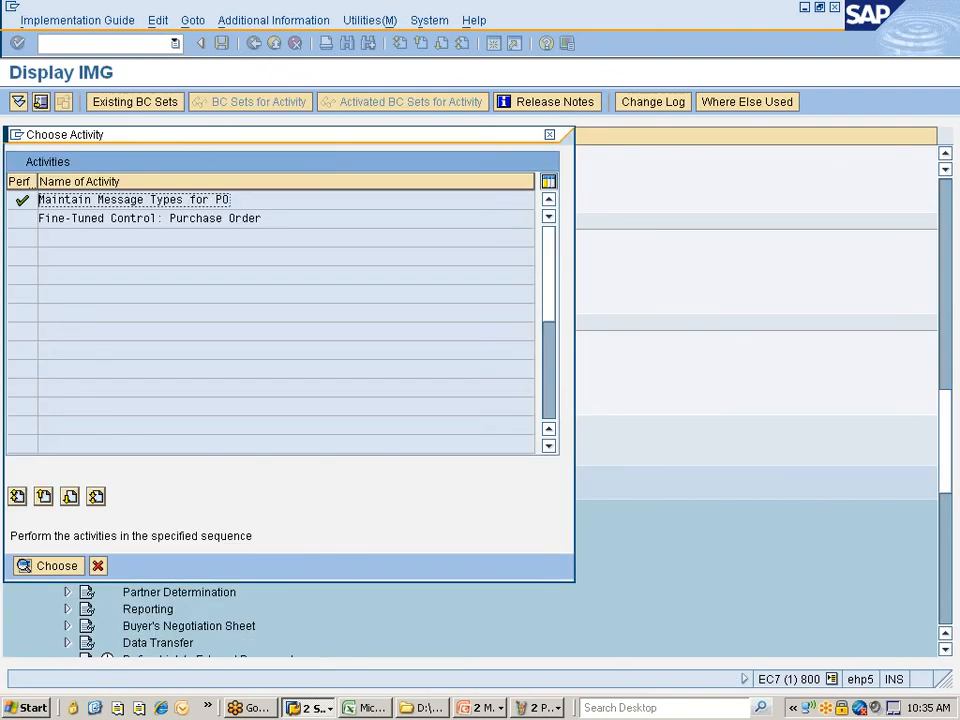
left_click(97, 566)
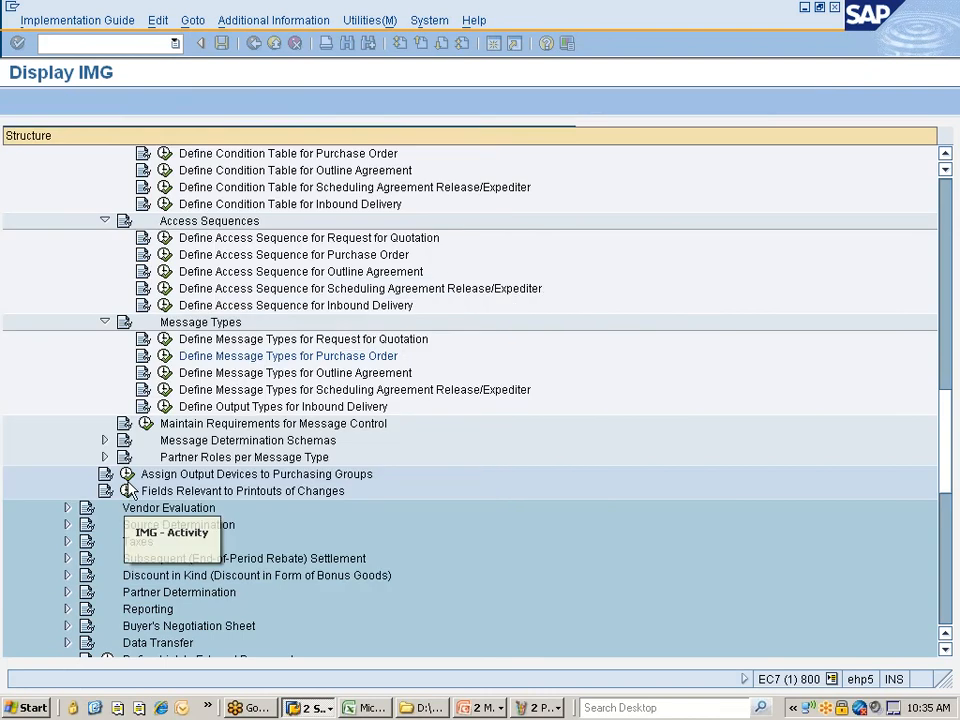
left_click(164, 358)
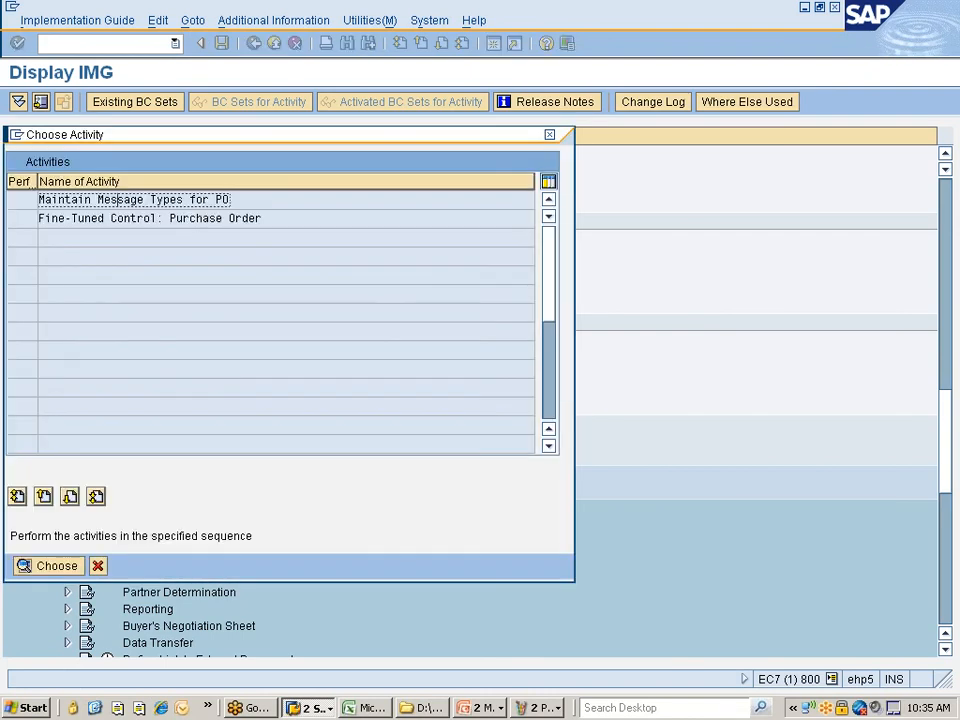
double_click(125, 218)
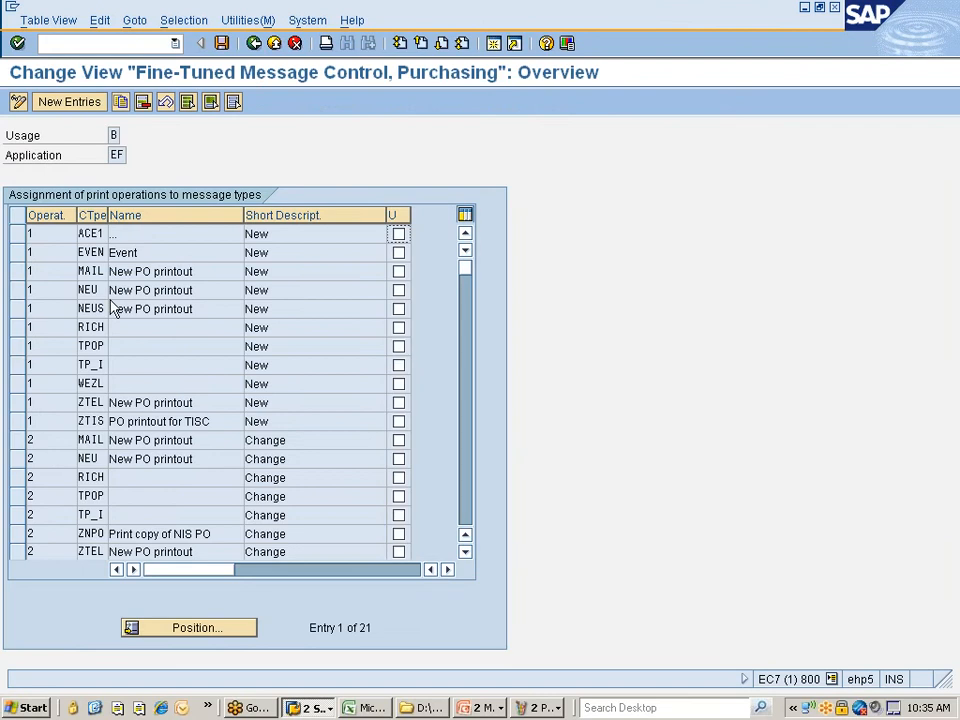
- Search print operations for the Another entry popup, restricted to usage 1 and condition type ZNPO
left_click(214, 626)
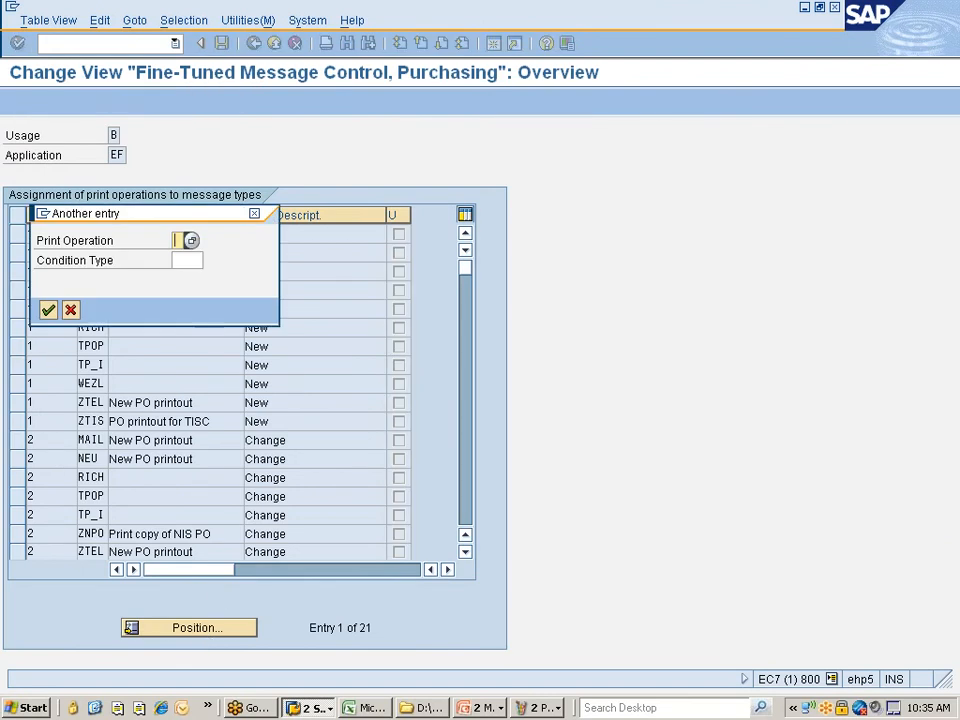
left_click(191, 241)
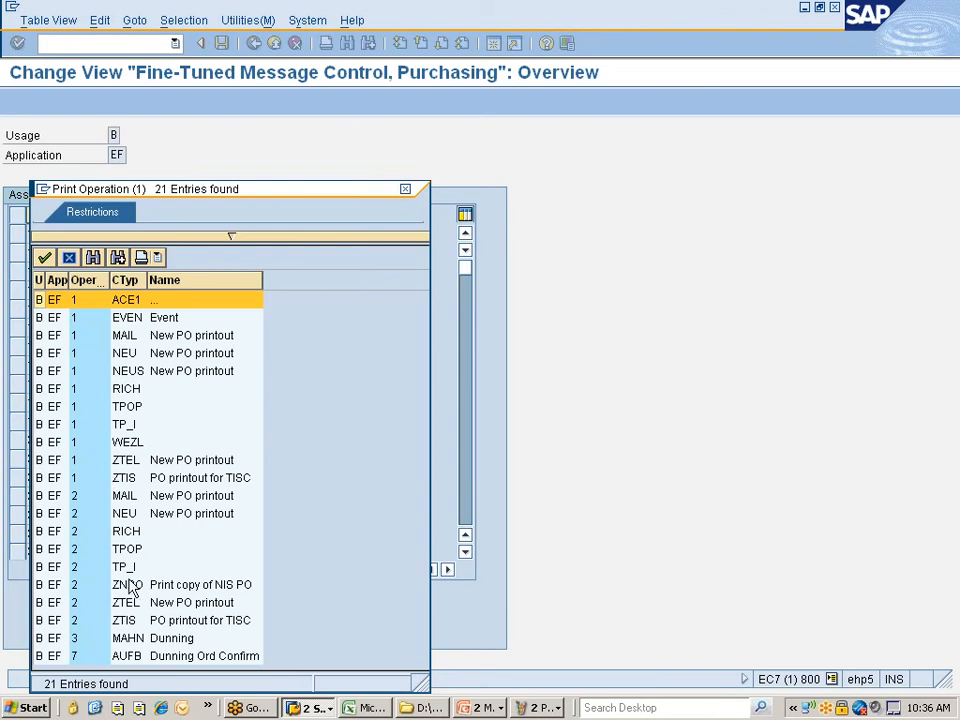
left_click(231, 238)
left_click_drag(236, 192, 408, 74)
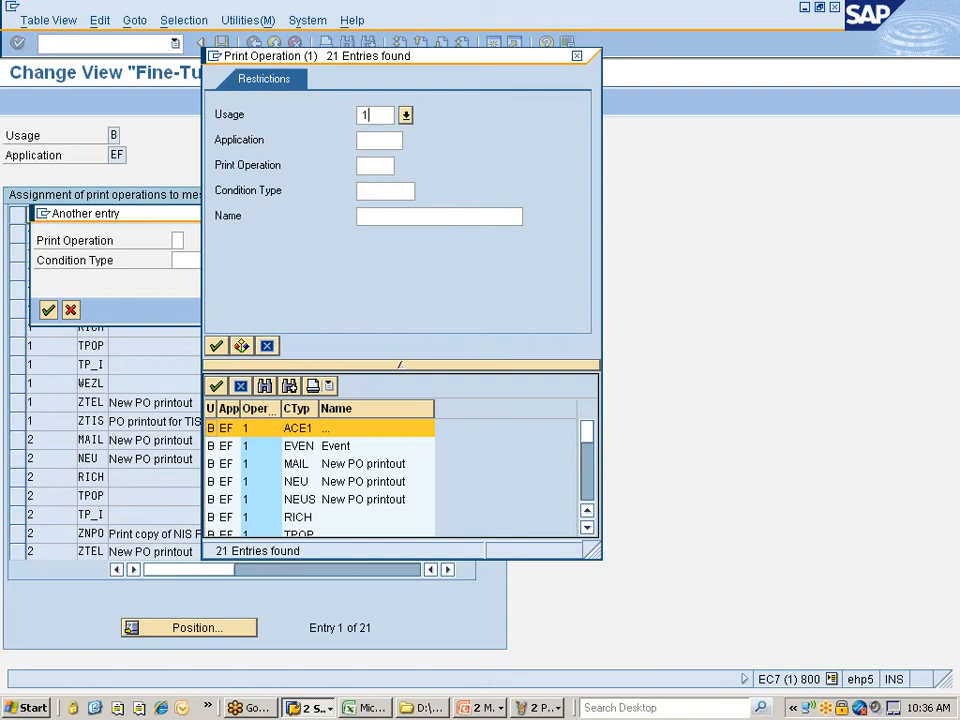
type("1")
key("Tab")
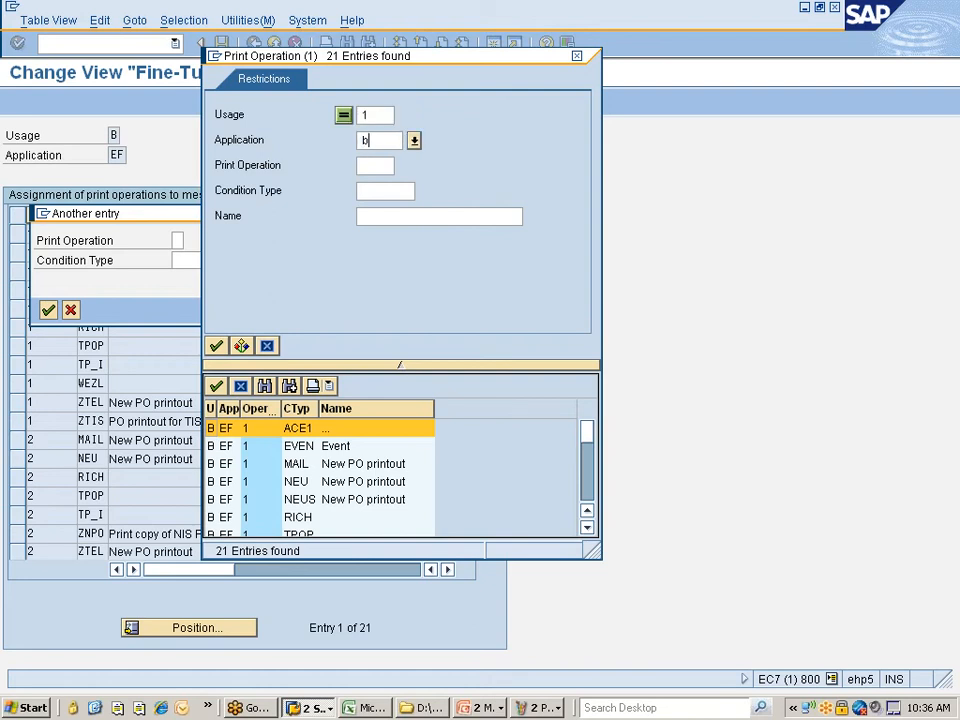
type("b")
key("Tab")
key("Tab")
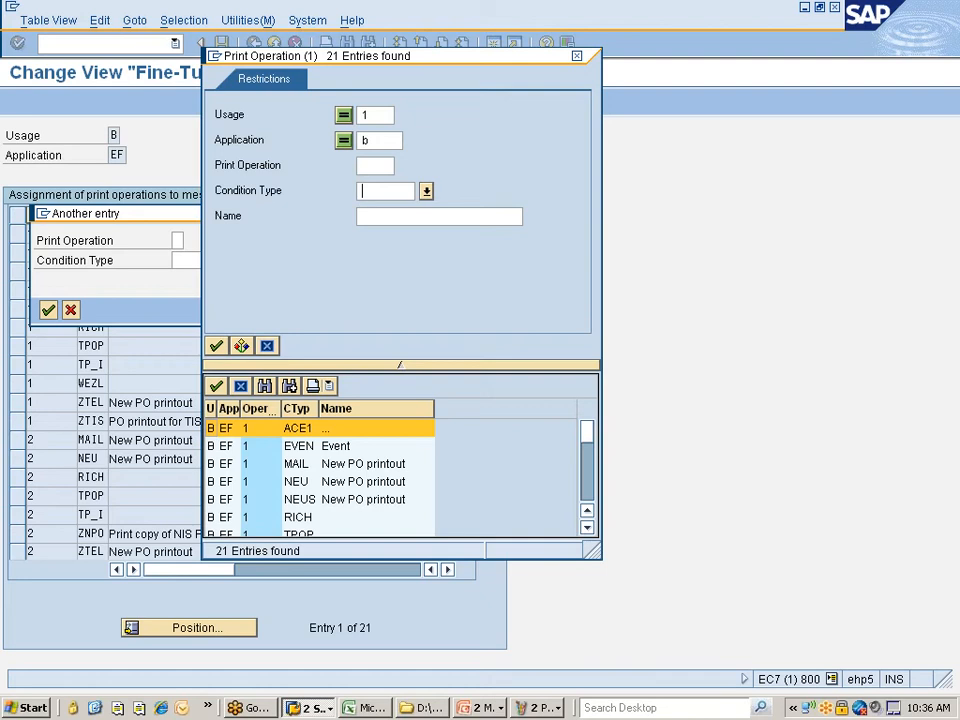
type("ZNPO")
key("Return")
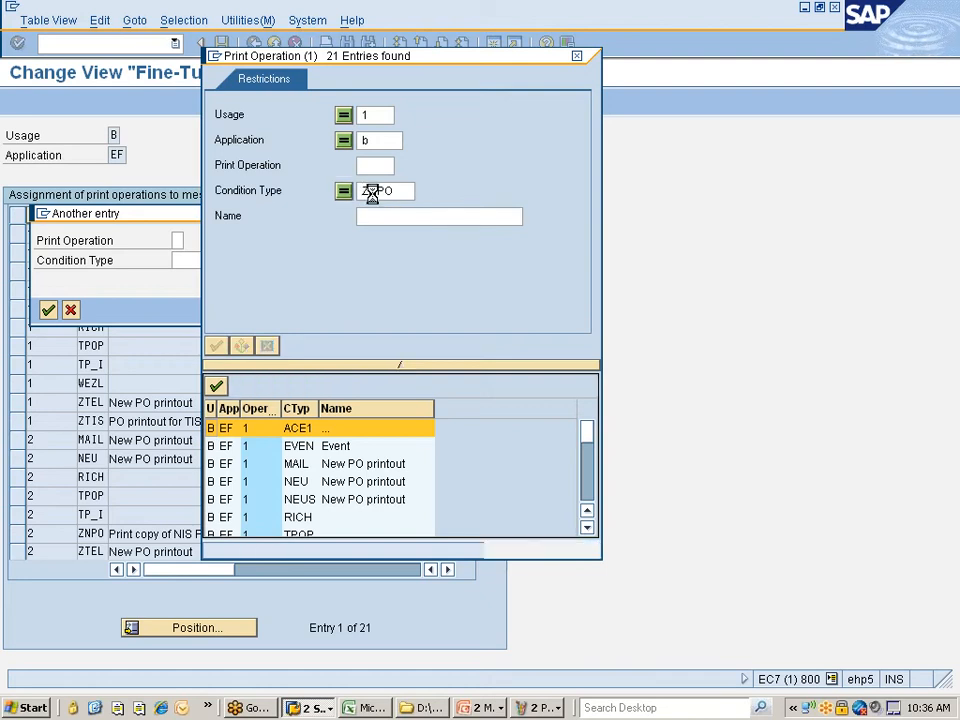
- Rerun the search without the application restriction, find no entries, and close both popups
left_click(371, 141)
key("BackSpace")
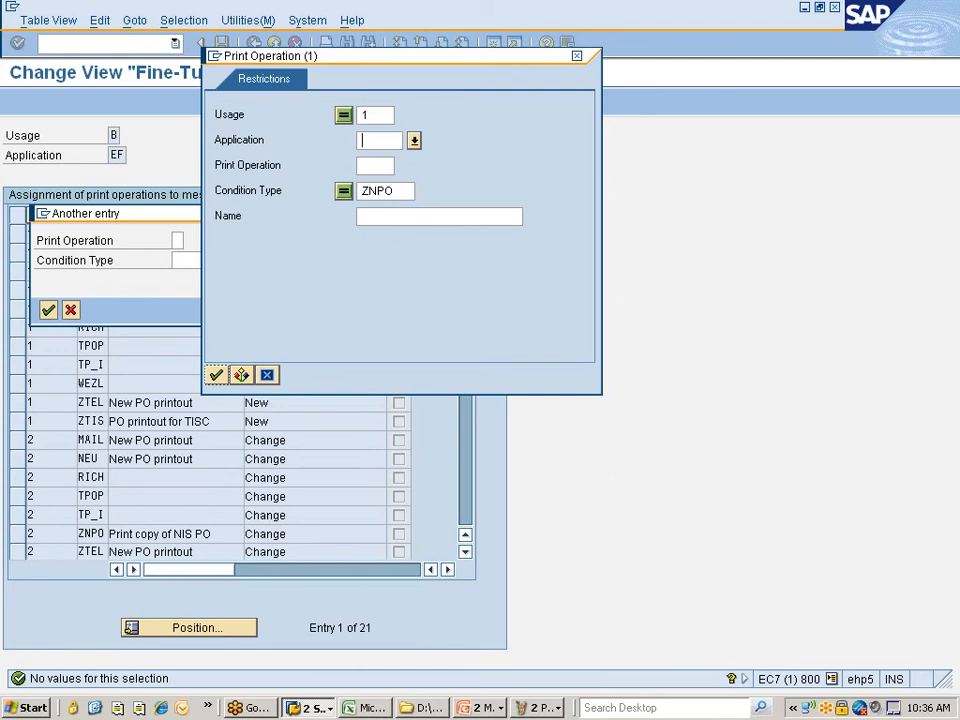
left_click(216, 375)
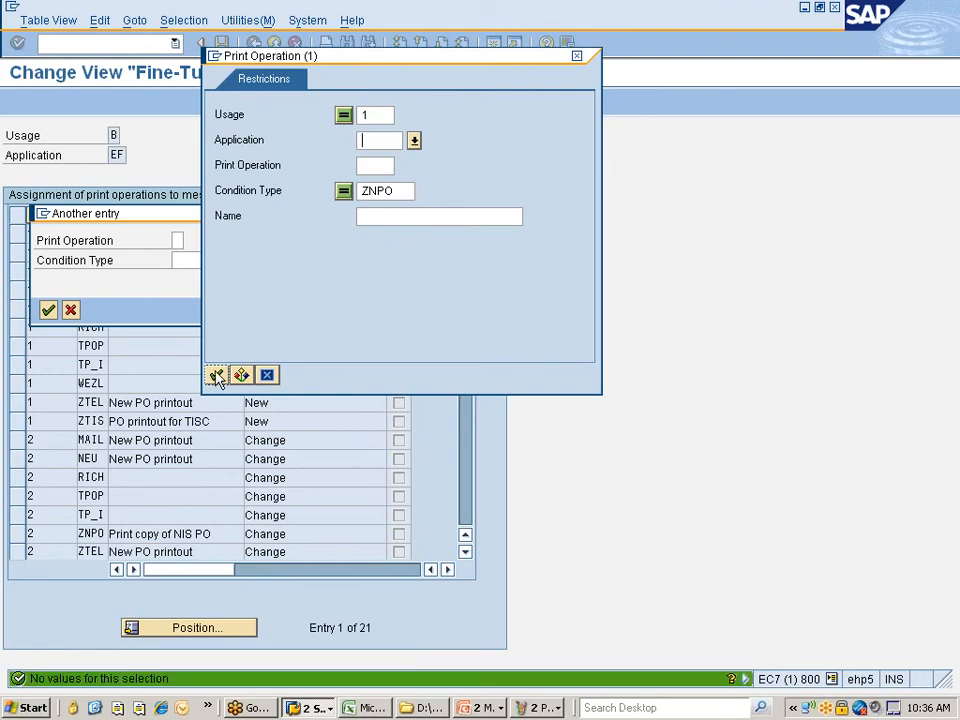
left_click(576, 56)
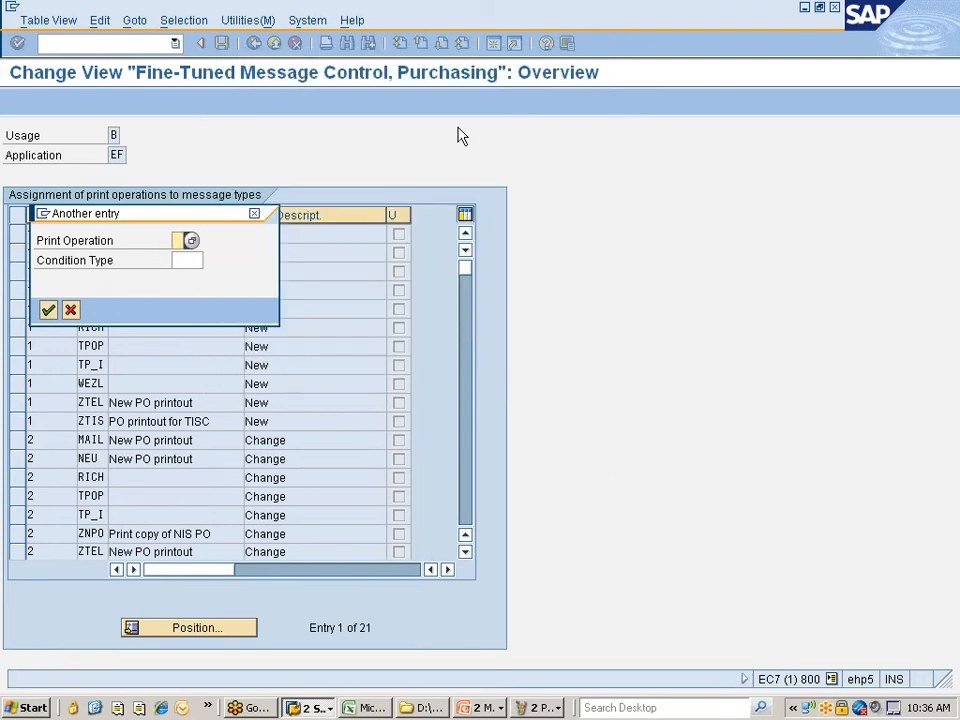
left_click(254, 213)
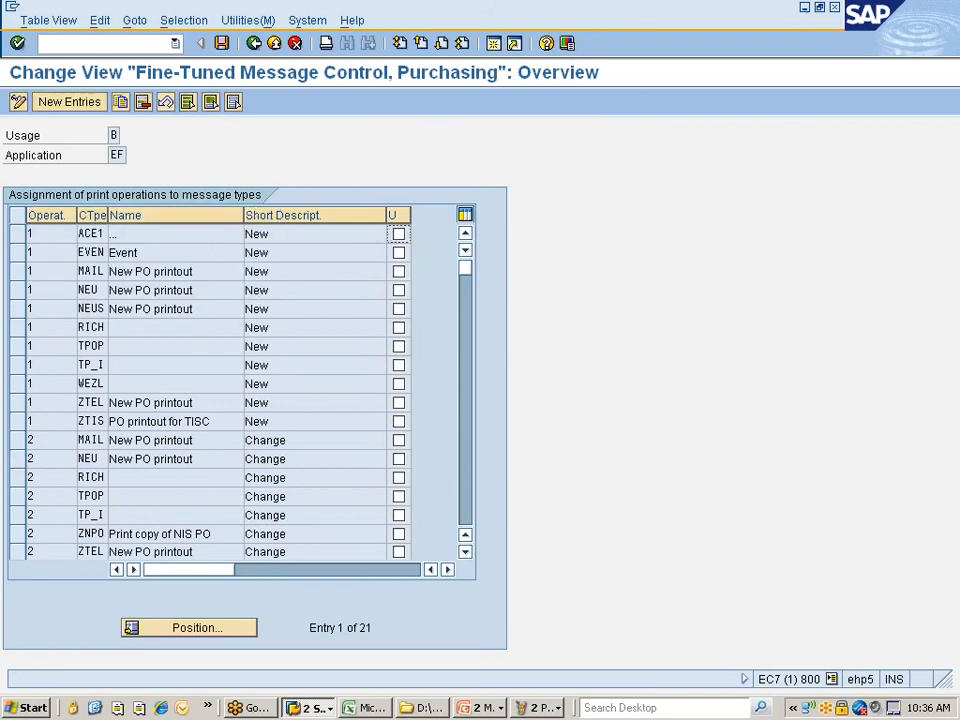
scroll(155, 372, "down", 2)
left_click(184, 20)
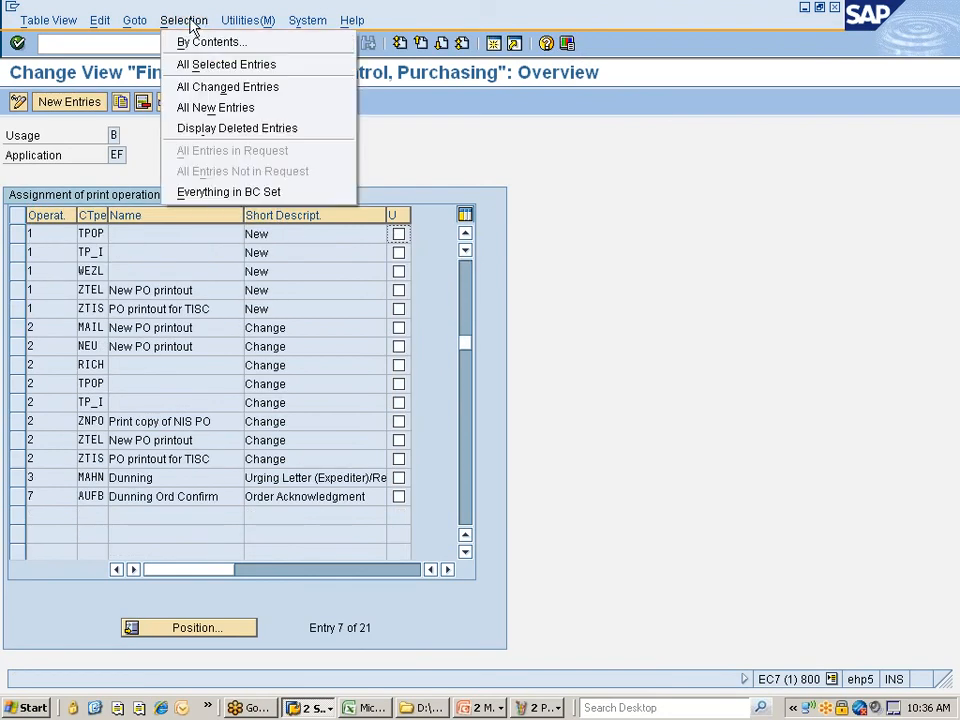
left_click(210, 43)
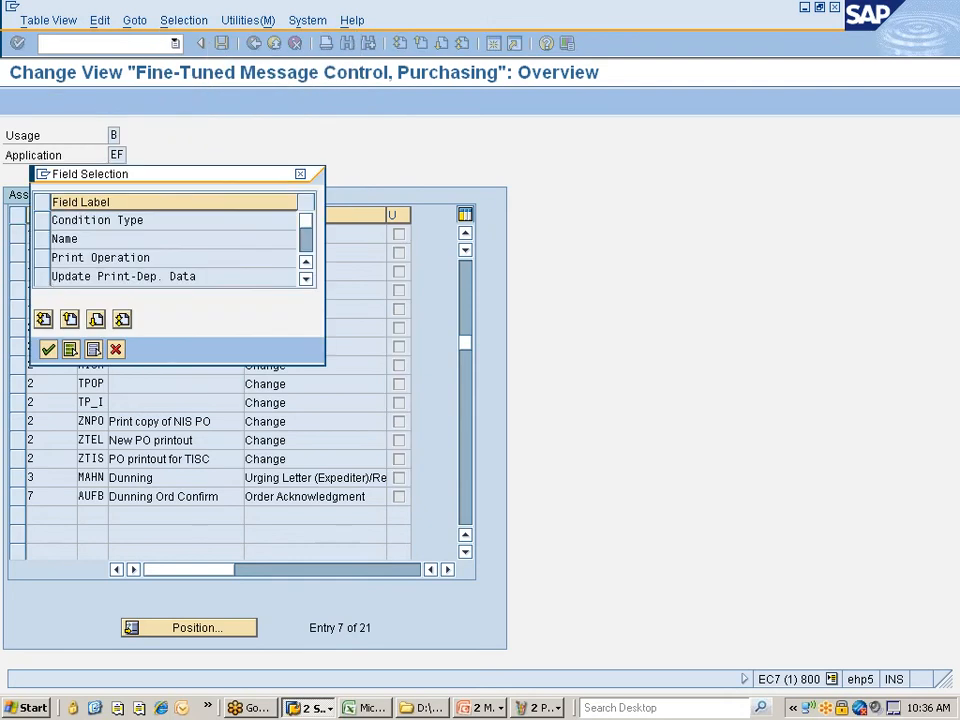
left_click(43, 221)
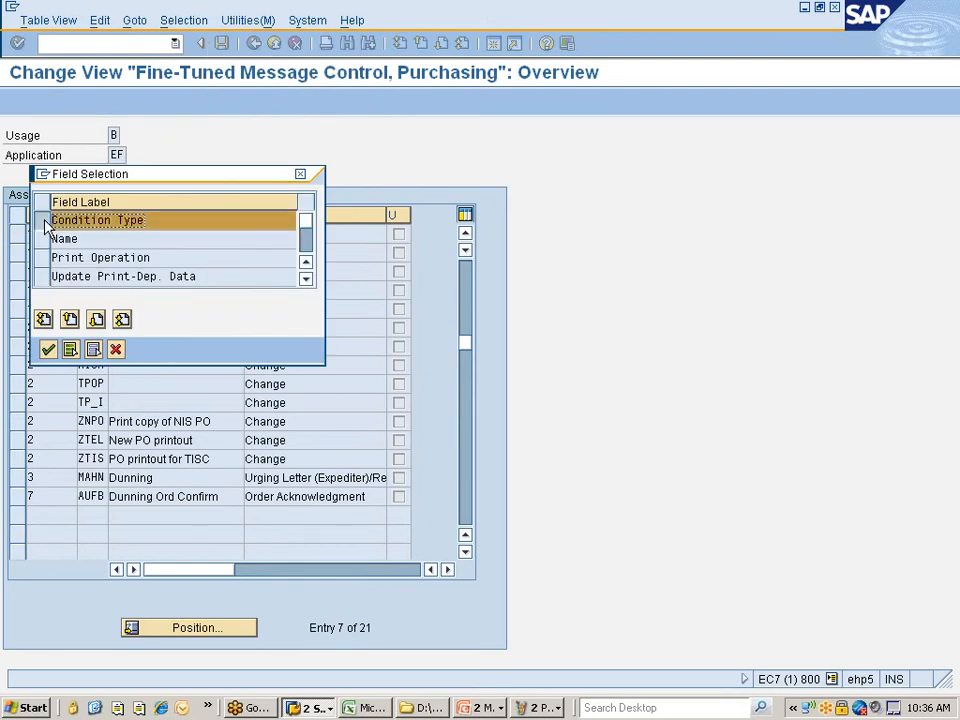
left_click(47, 350)
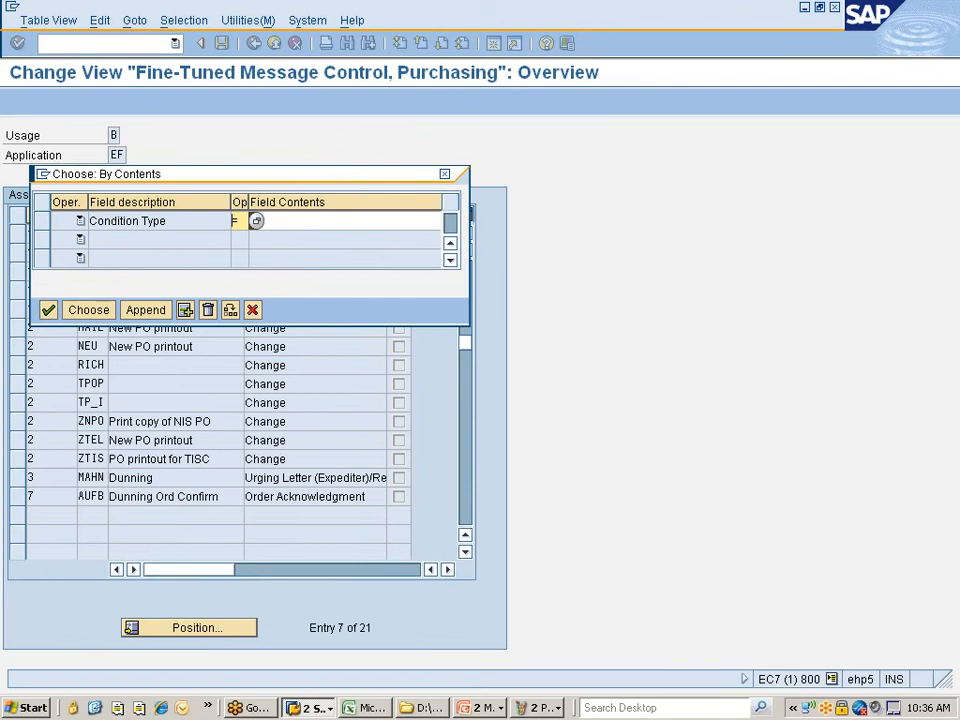
type("znpo")
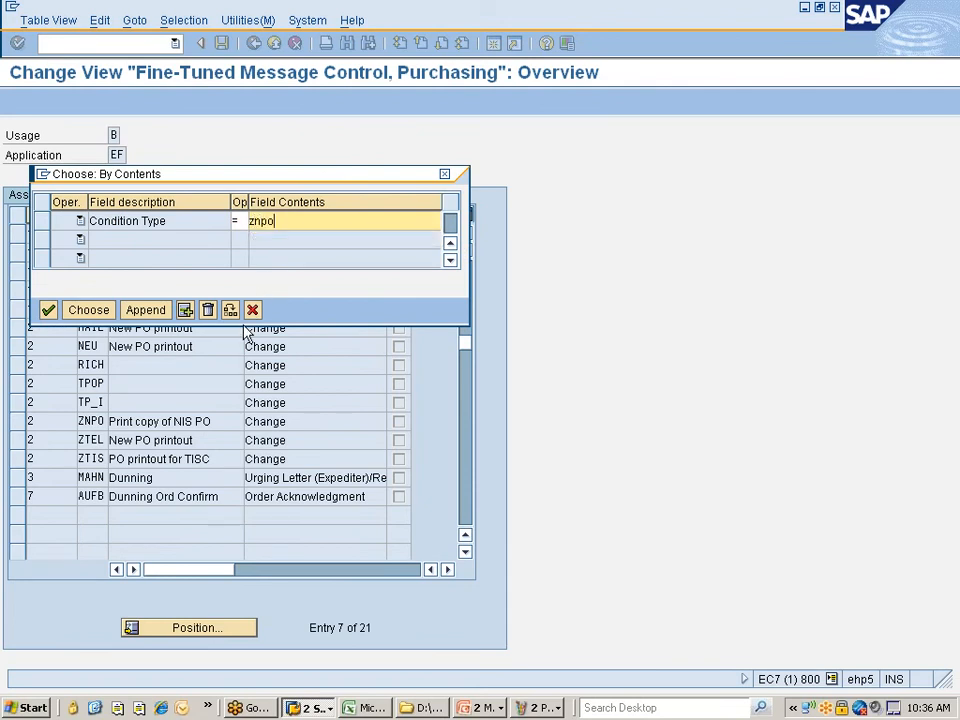
left_click(89, 312)
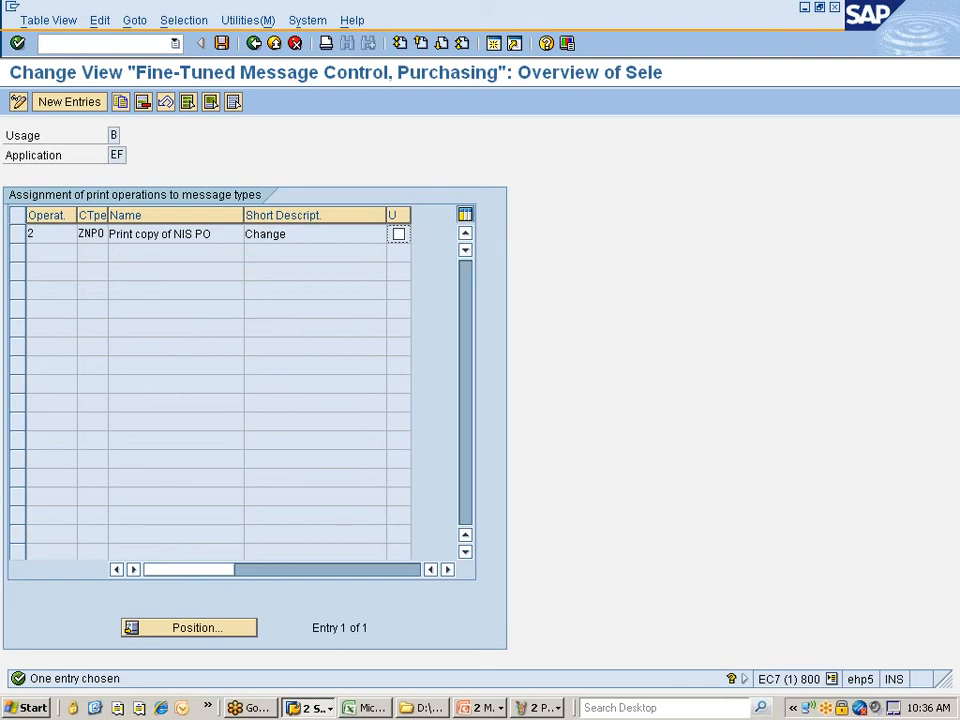
left_click(33, 235)
left_click(84, 234)
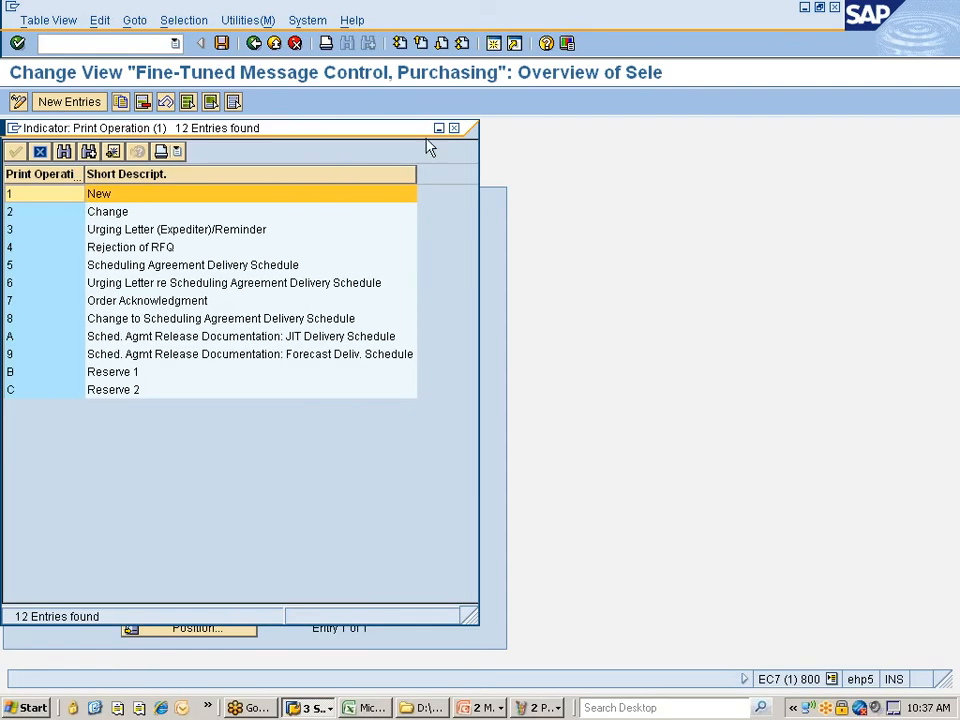
left_click(454, 128)
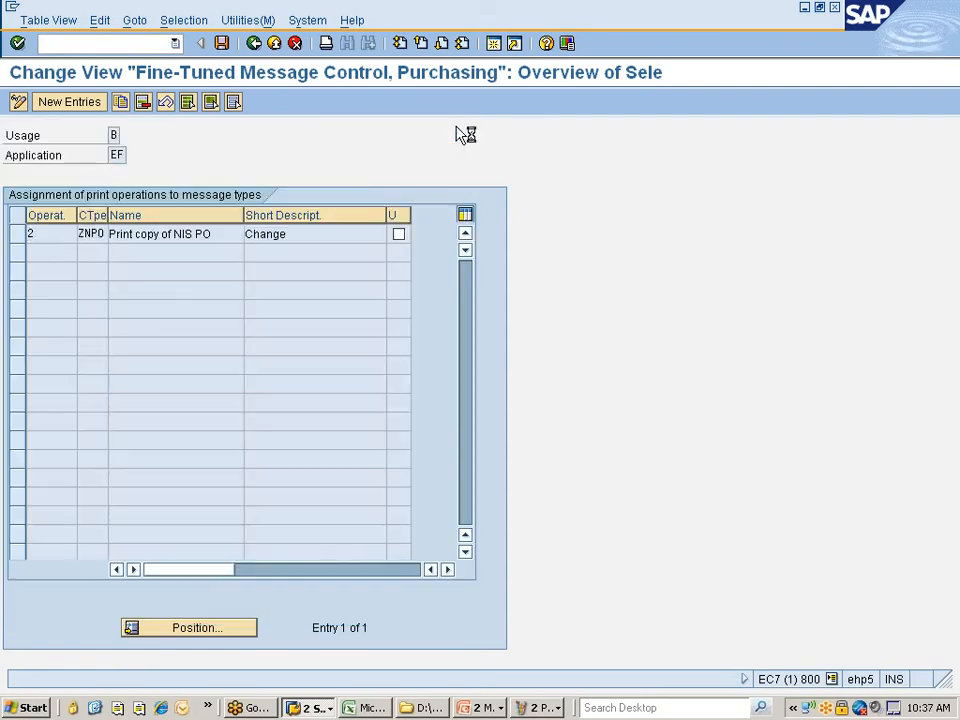
left_click(255, 46)
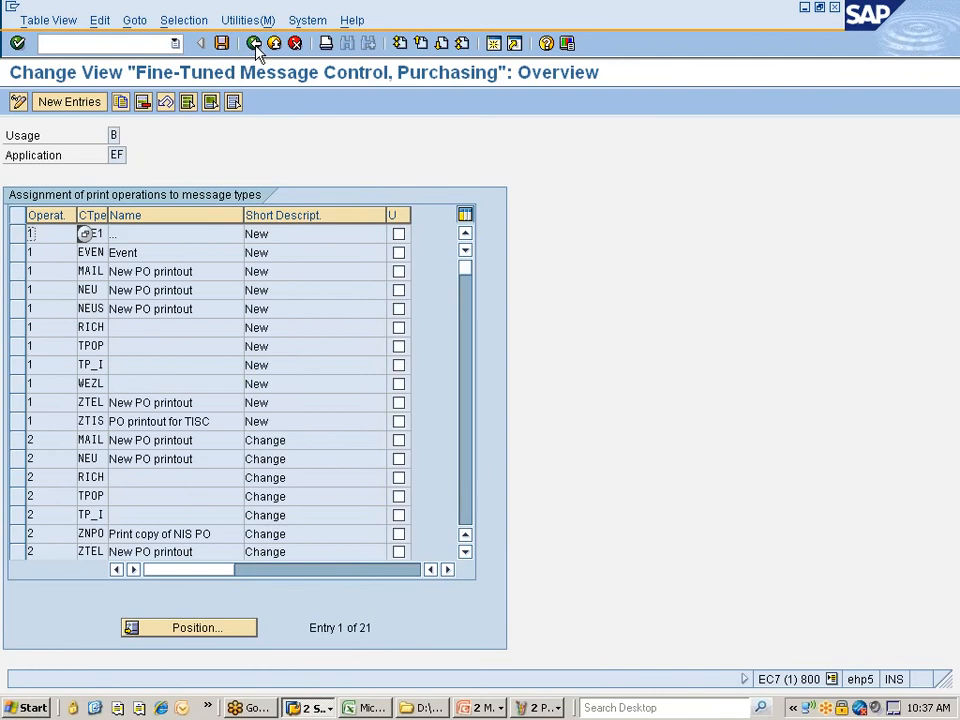
- Add a fine-tuned control entry for print operation 1 with condition type ZNPO and save it under the customizing request
left_click(68, 105)
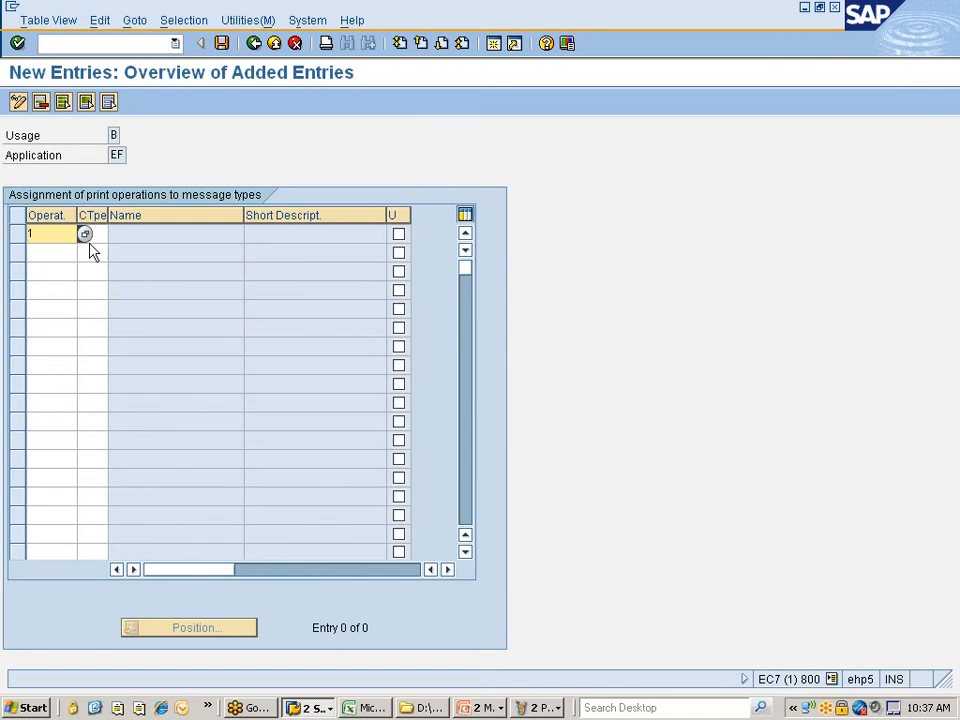
key("Tab")
left_click(116, 235)
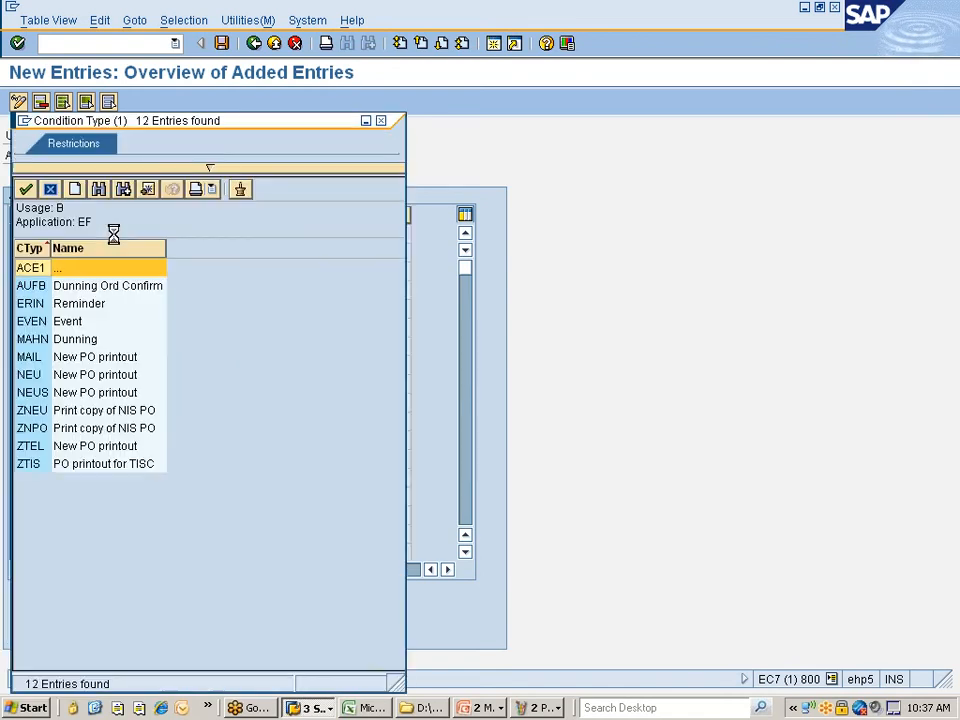
double_click(31, 428)
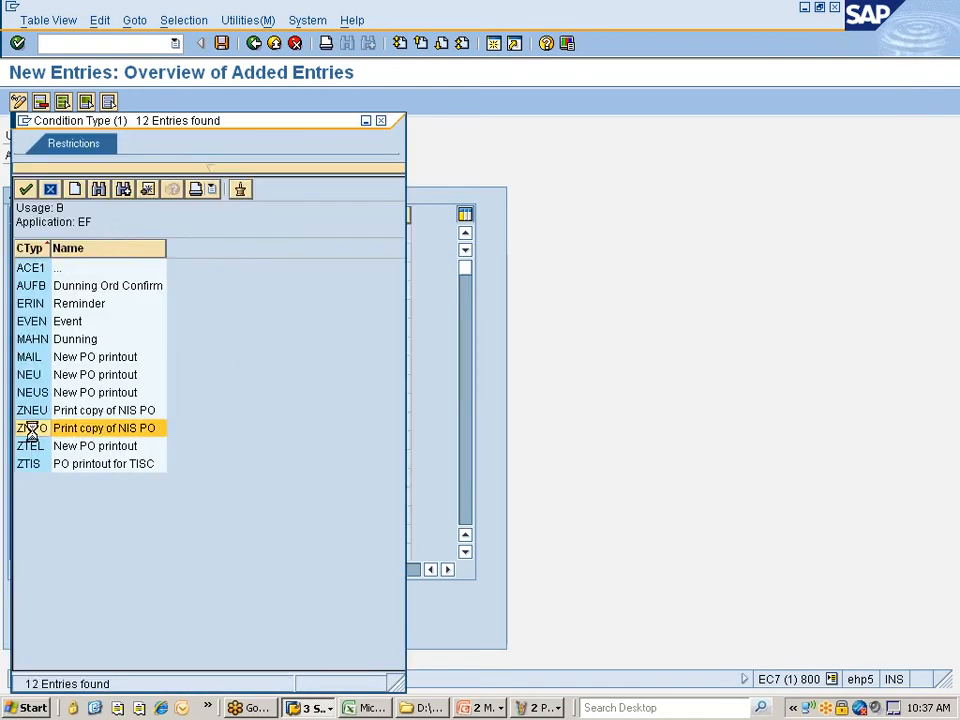
key("Return")
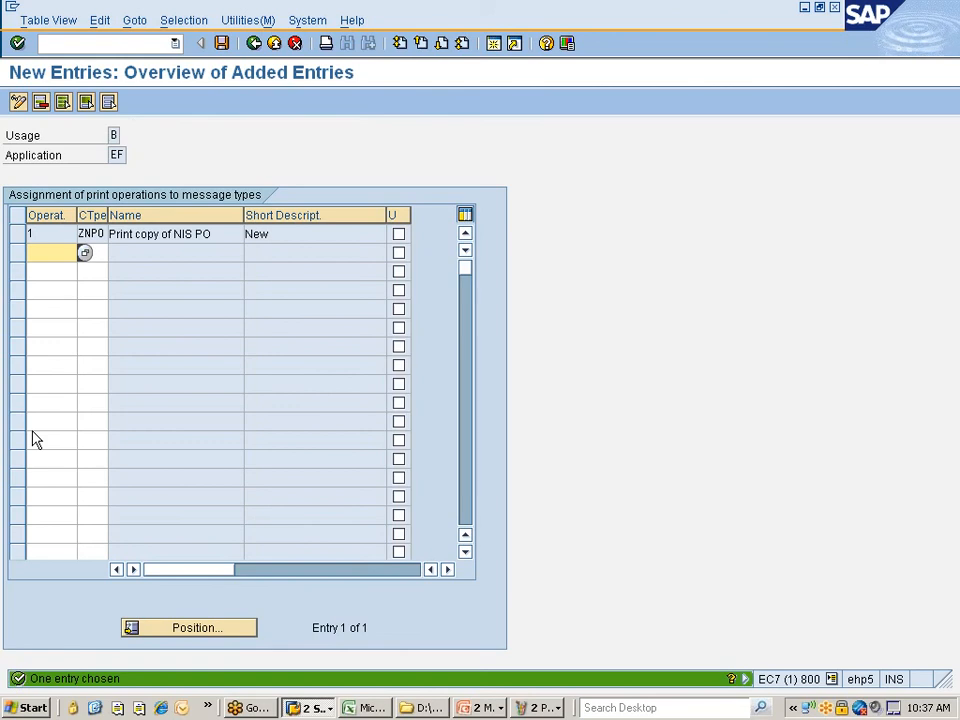
left_click(221, 43)
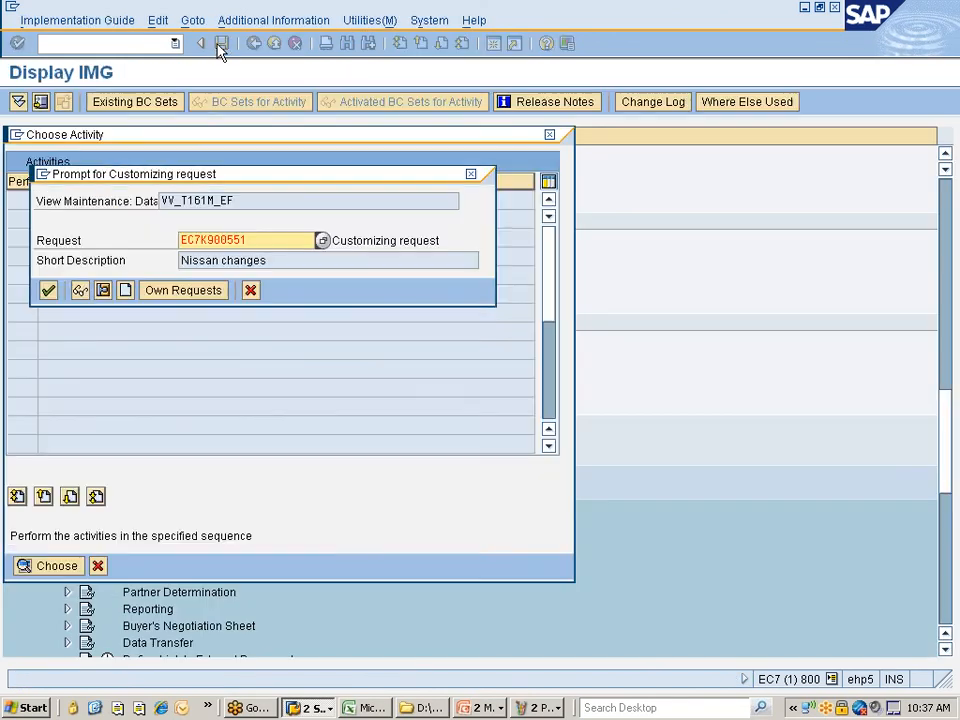
left_click(48, 290)
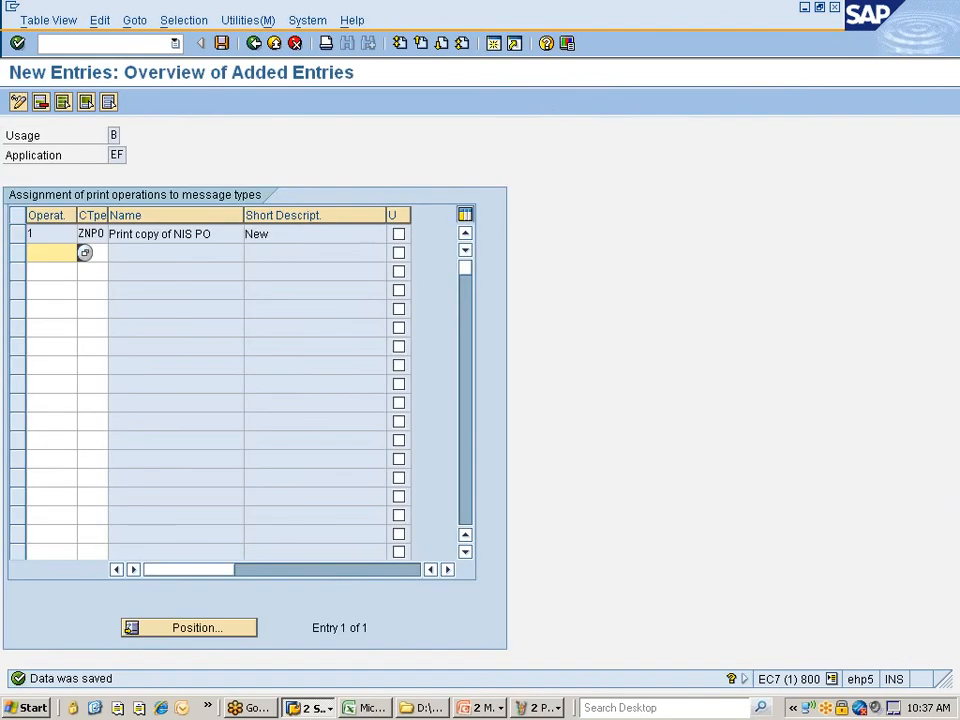
- Save again, then back out to the IMG tree and cancel the activity chooser
left_click(224, 46)
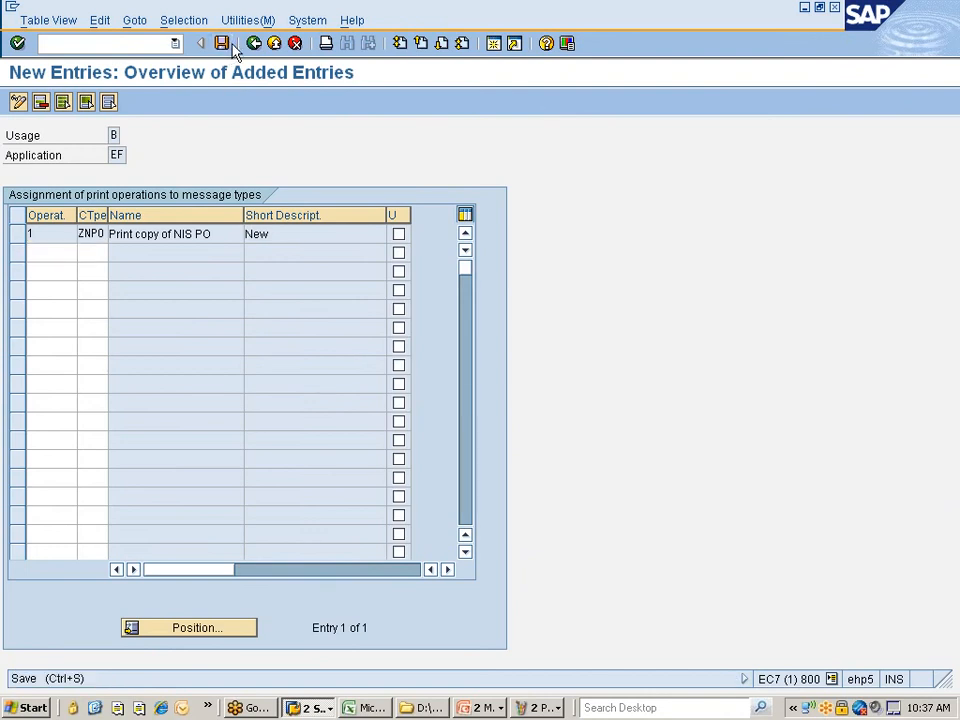
left_click(253, 43)
left_click(253, 43)
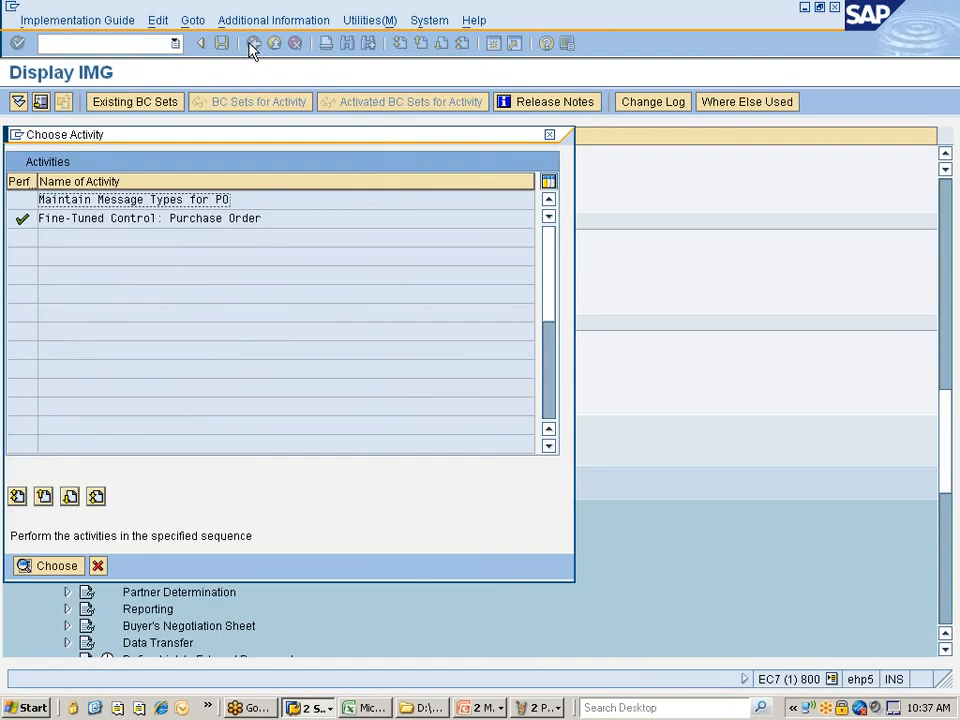
left_click(97, 566)
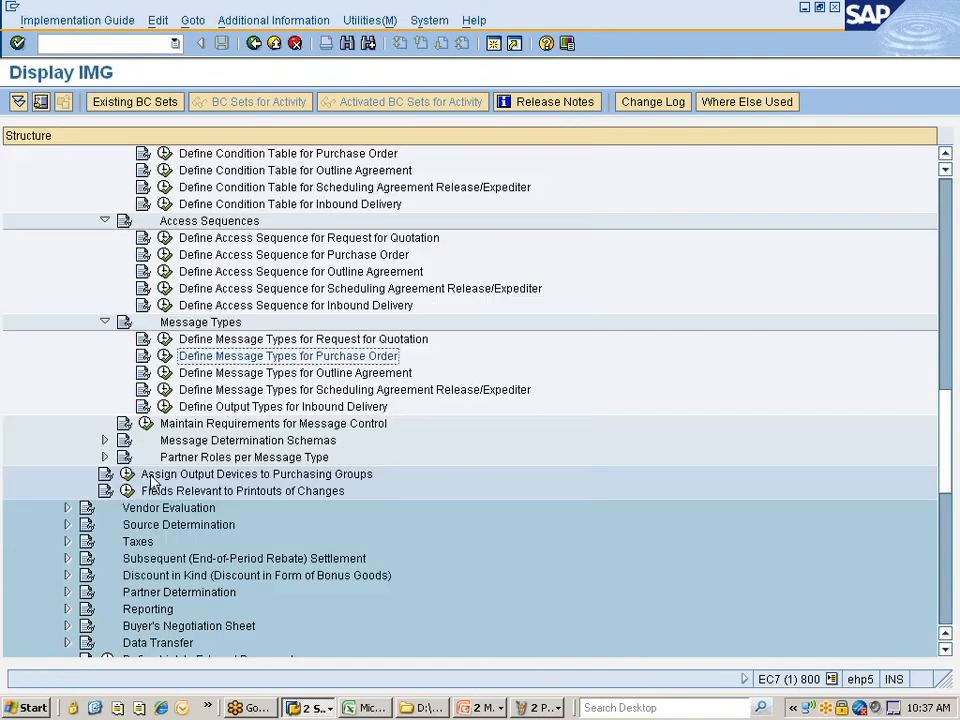
- Open the message control requirements activity, browse the Output control routines, then return to the tree
left_click(203, 427)
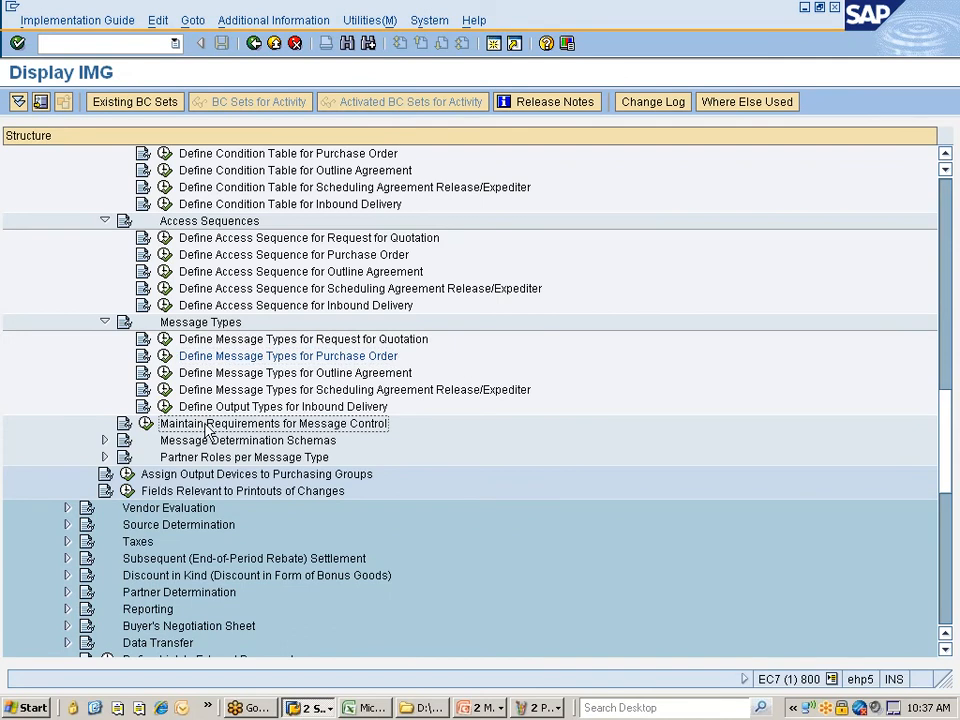
scroll(313, 420, "down", 1)
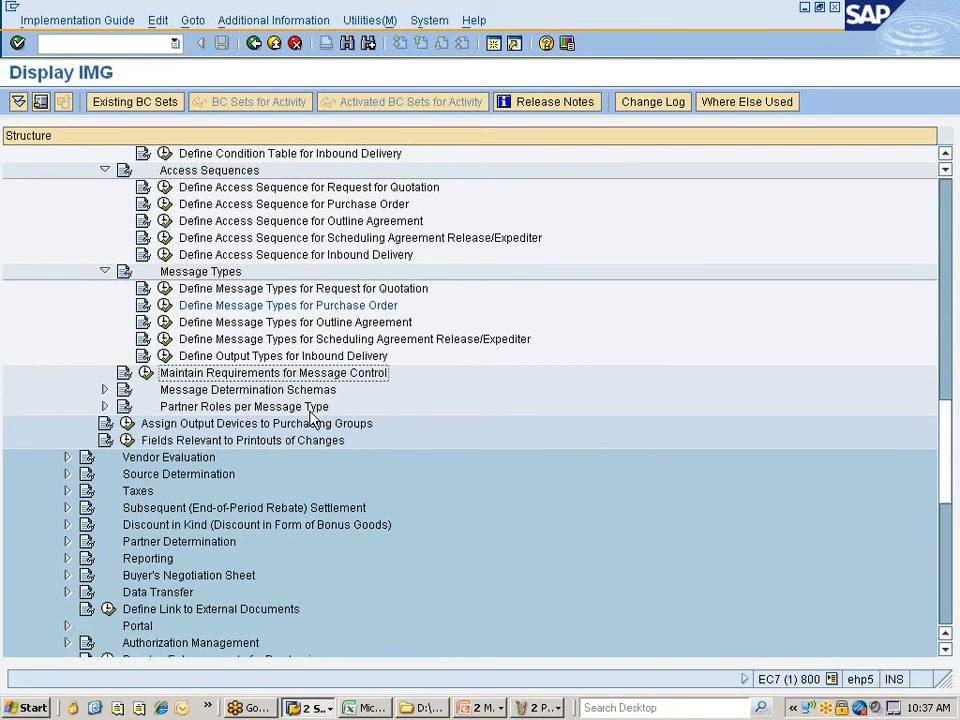
scroll(311, 419, "down", 2)
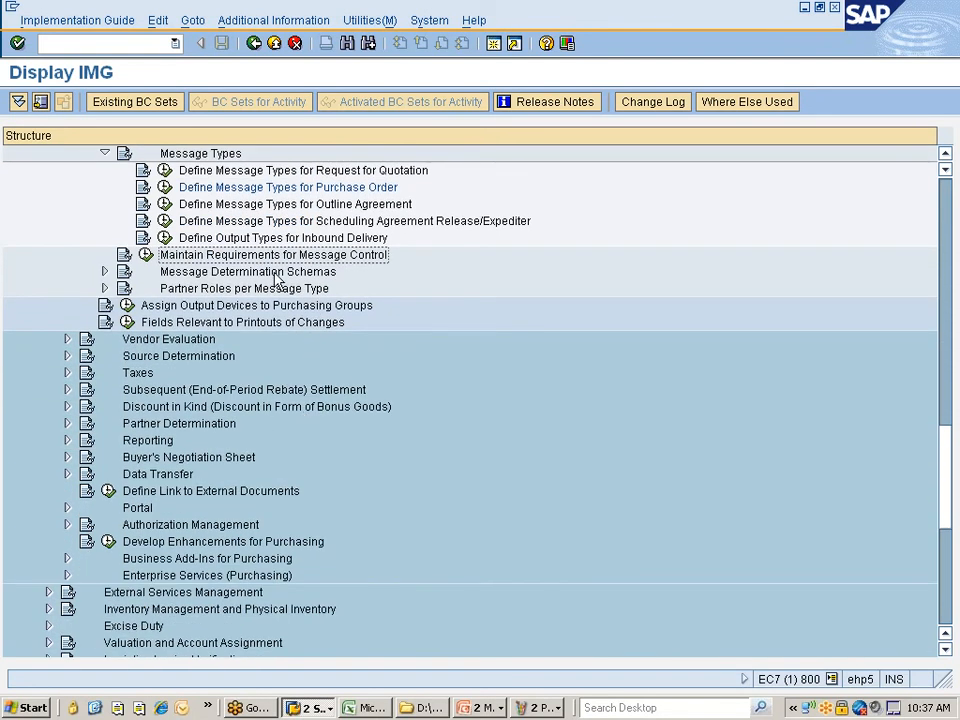
left_click(146, 257)
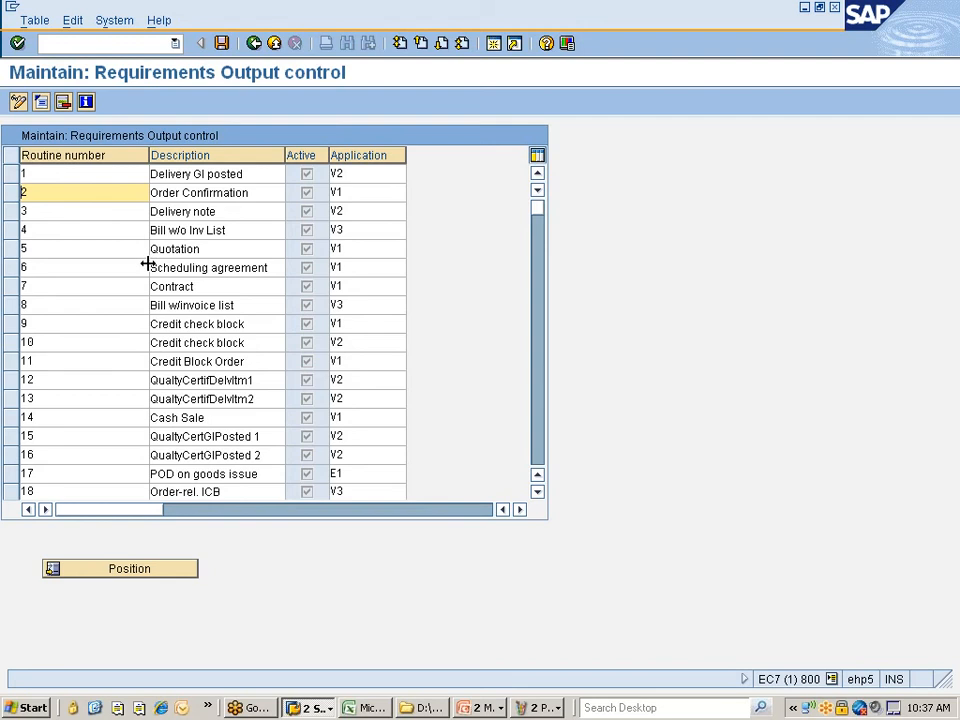
scroll(210, 300, "down", 7)
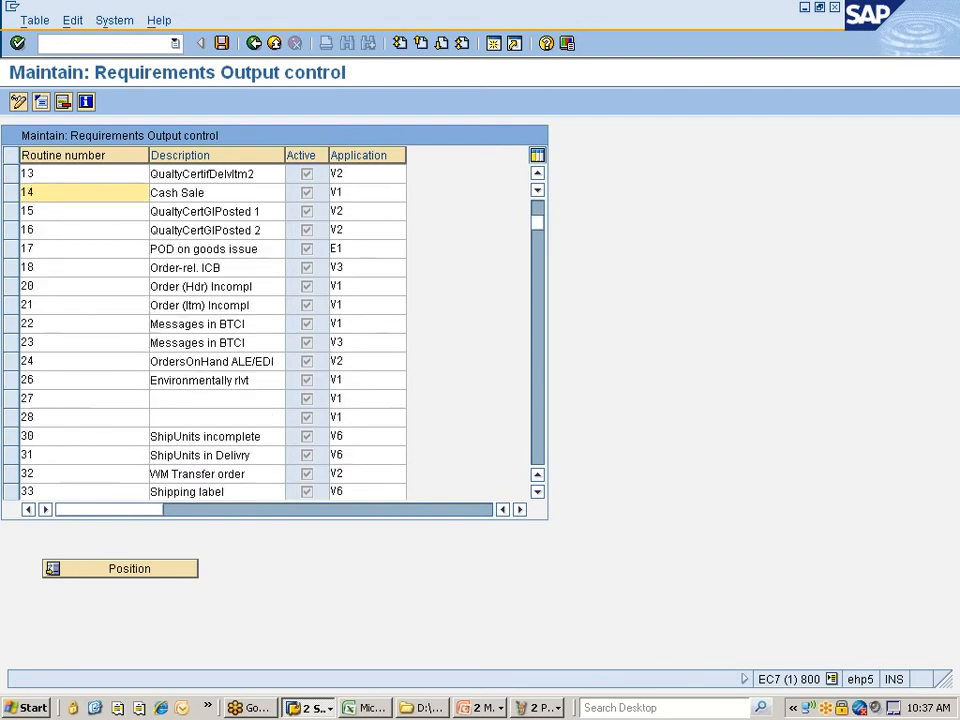
scroll(99, 401, "down", 6)
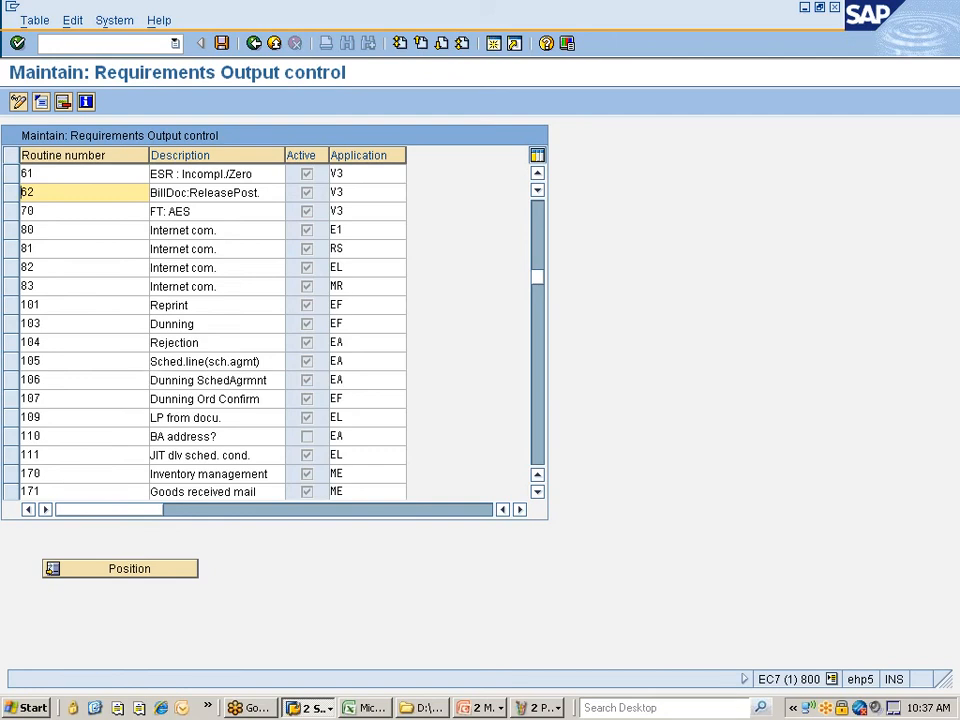
scroll(270, 330, "down", 4)
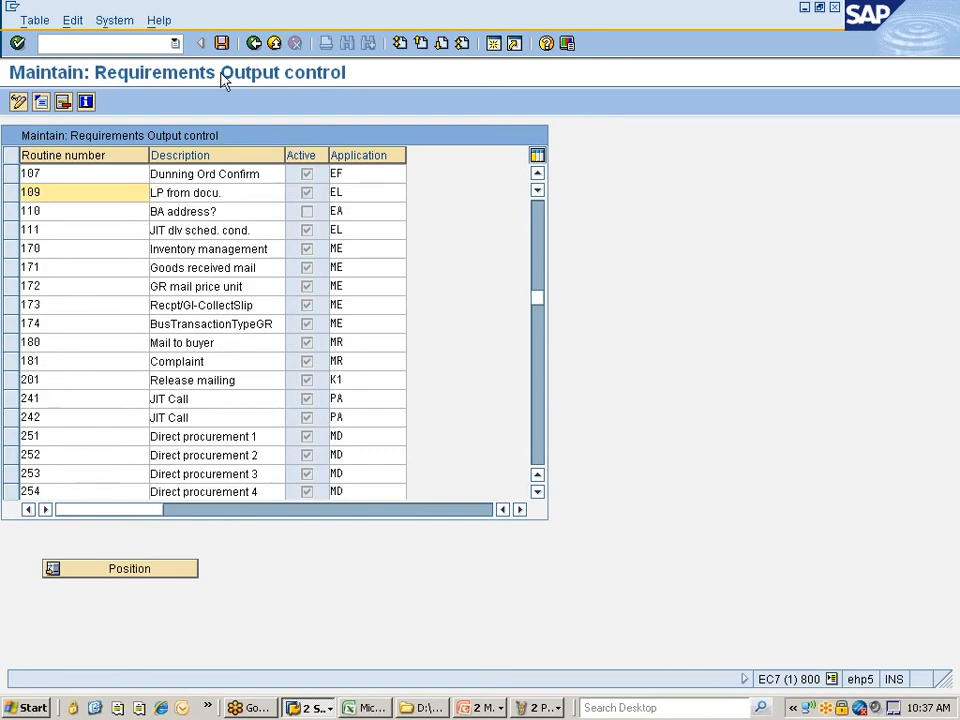
left_click(252, 44)
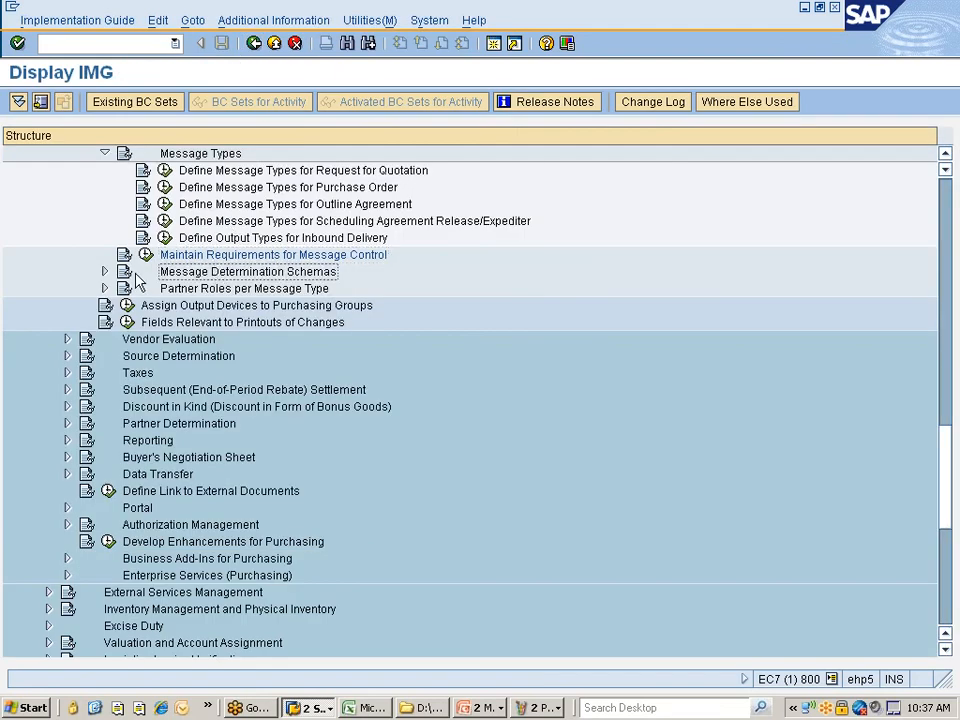
- Open Define Message Schema for Purchase Order in maintenance mode and select schema ZNIS00
left_click(105, 272)
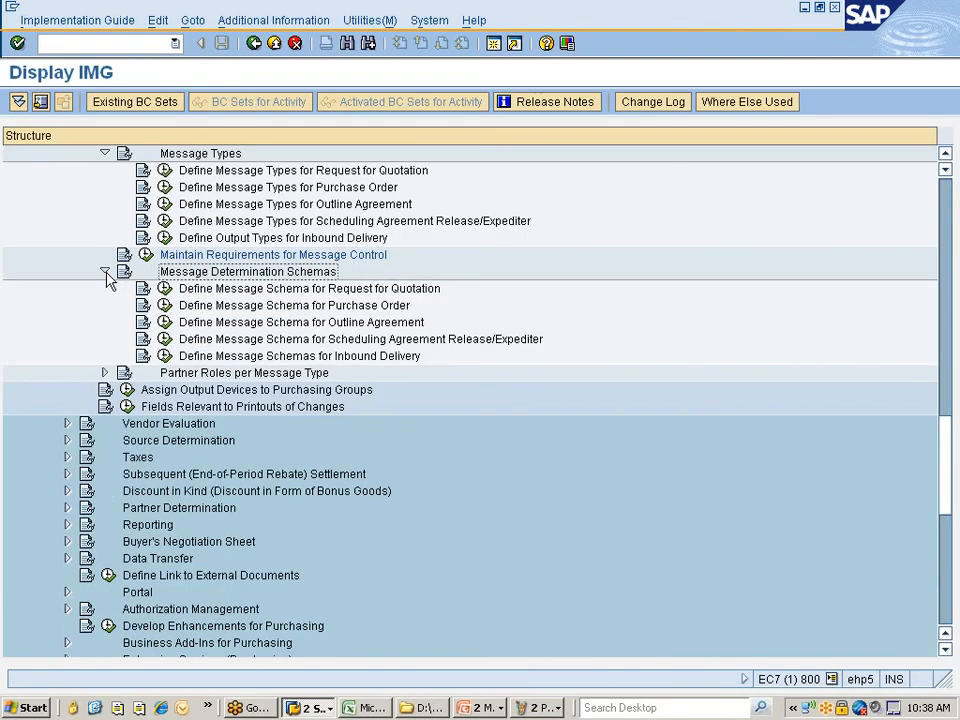
left_click(214, 308)
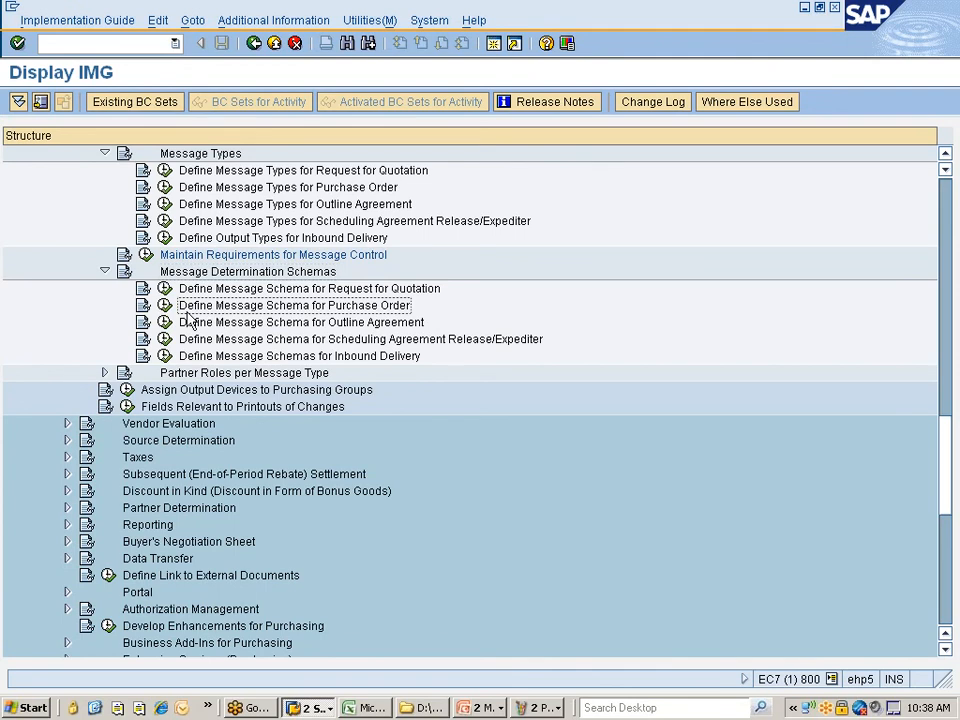
left_click(165, 305)
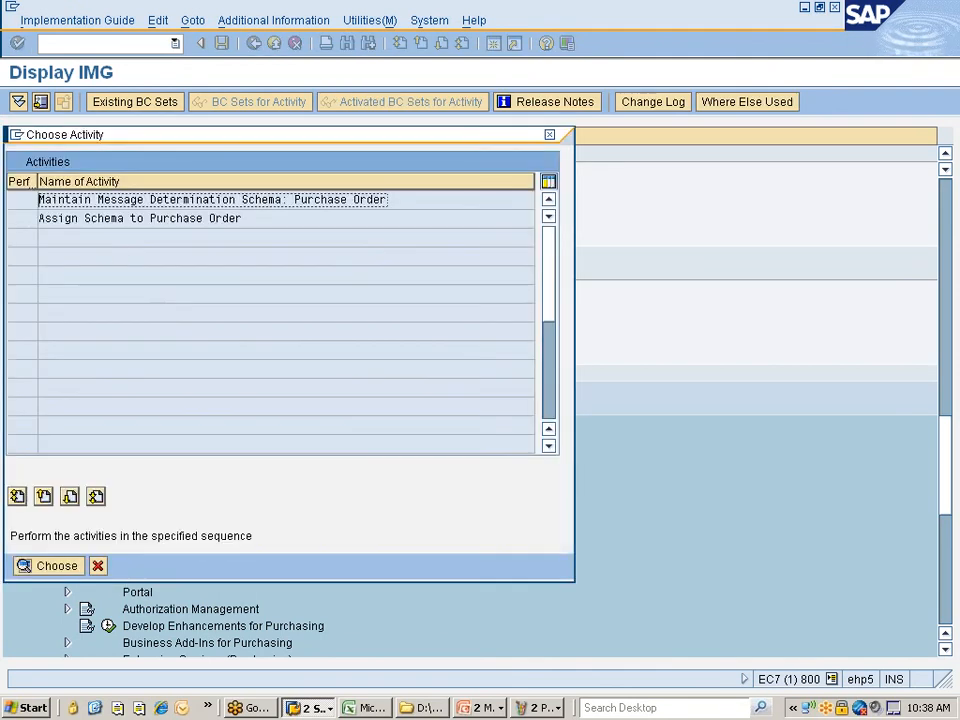
double_click(165, 203)
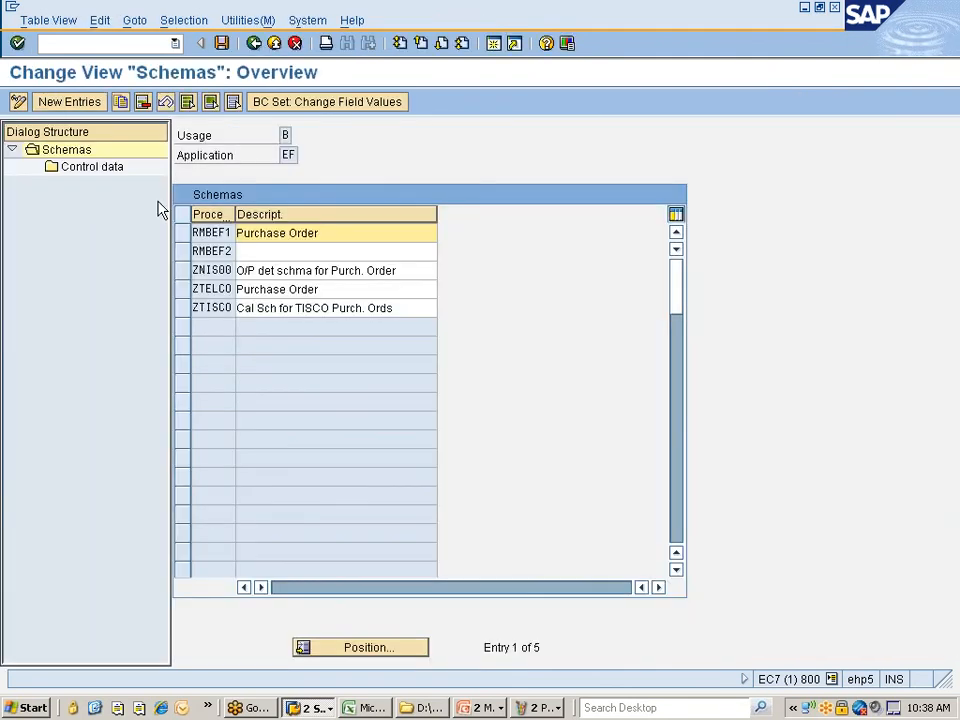
left_click(186, 272)
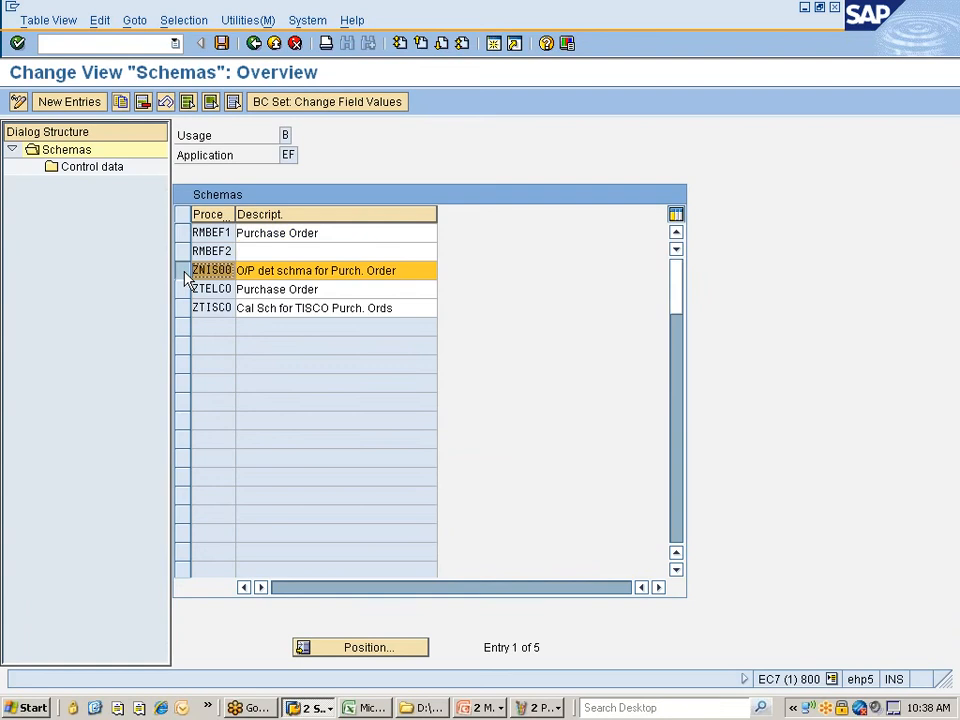
- Inspect ZNIS00's control steps (NEU, ZNPO at step 10, MAIL, requirement 101), then go back twice
double_click(79, 168)
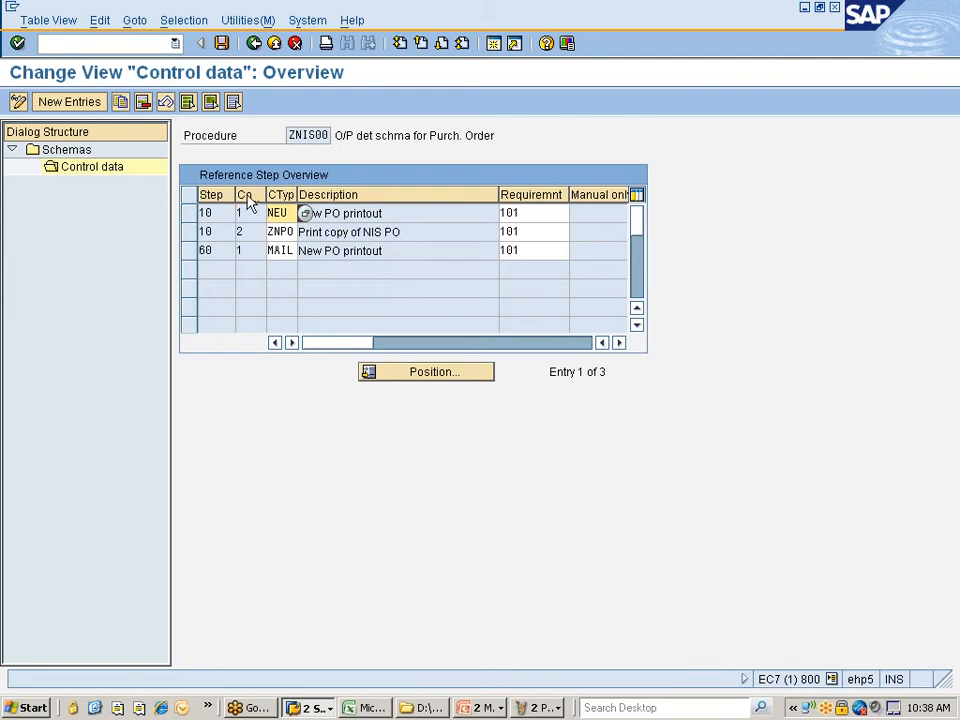
left_click_drag(265, 194, 338, 194)
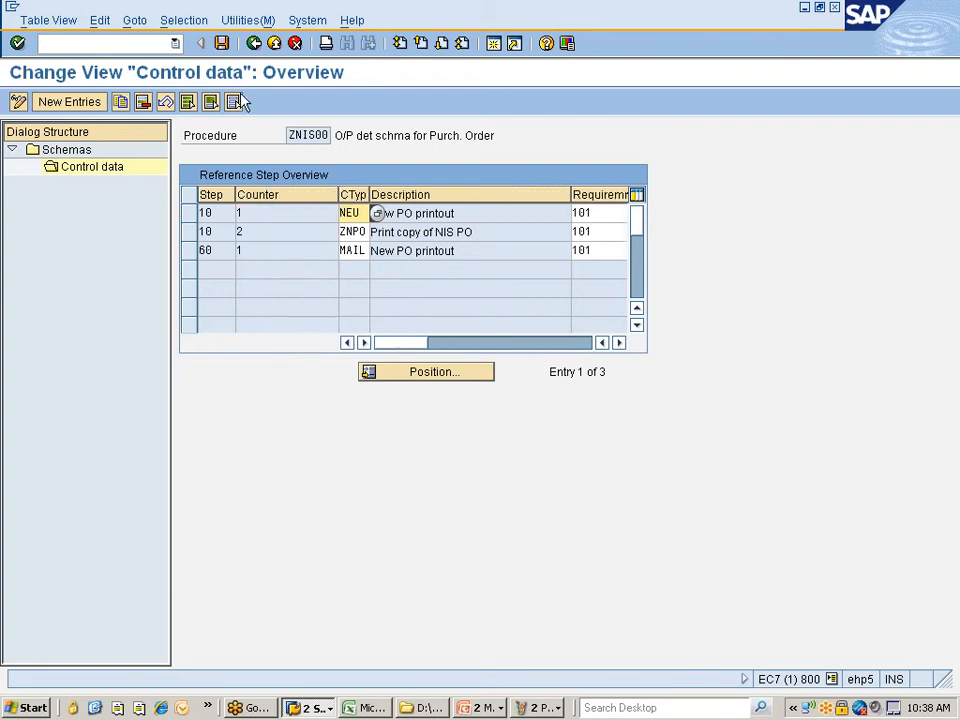
left_click(254, 44)
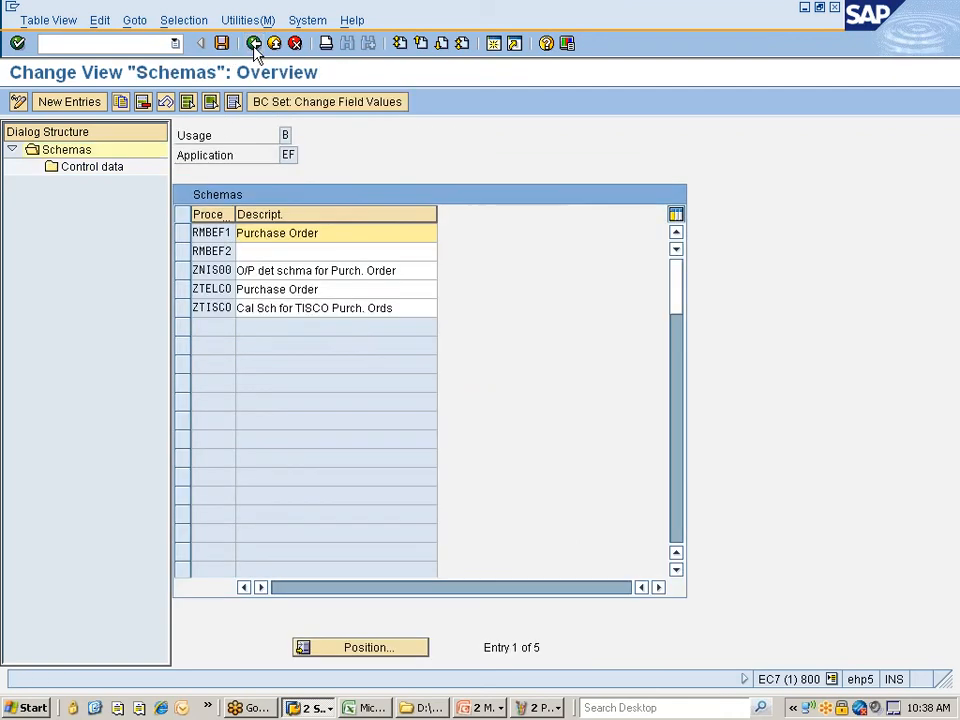
left_click(254, 44)
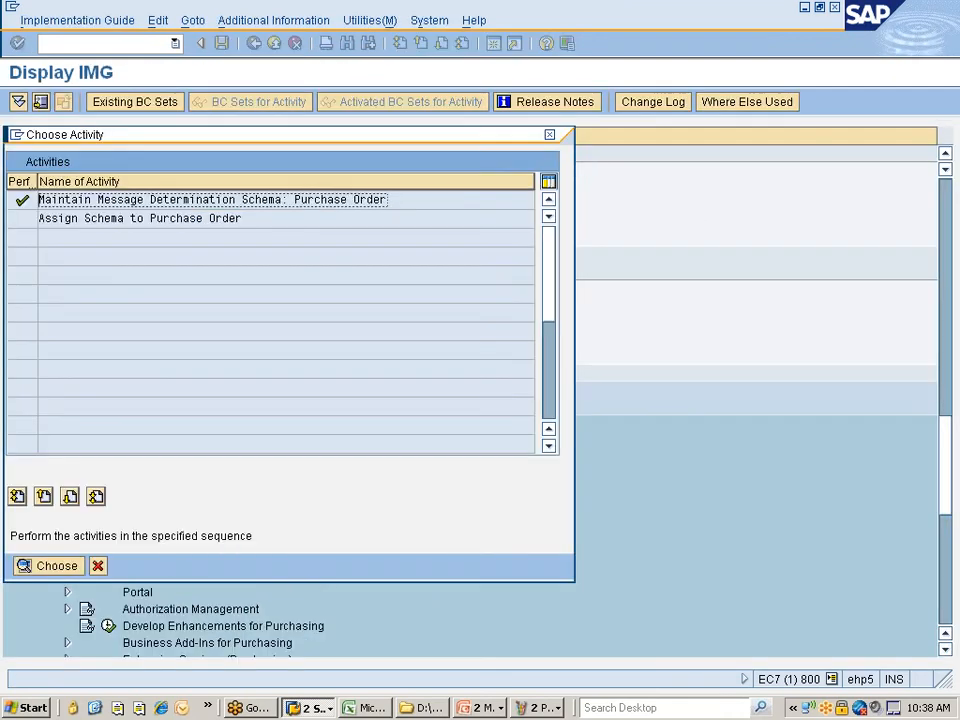
- Open the schema assignment, confirm Purchase Order uses ZNIS00, and view F1 help for field R
double_click(115, 226)
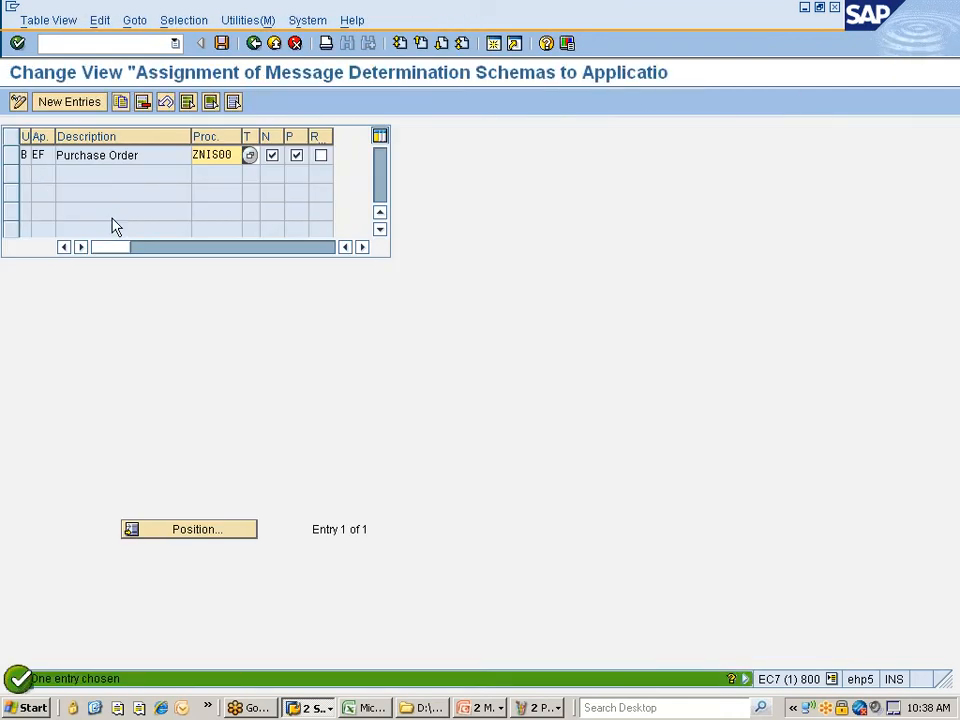
left_click(321, 155)
key("F1")
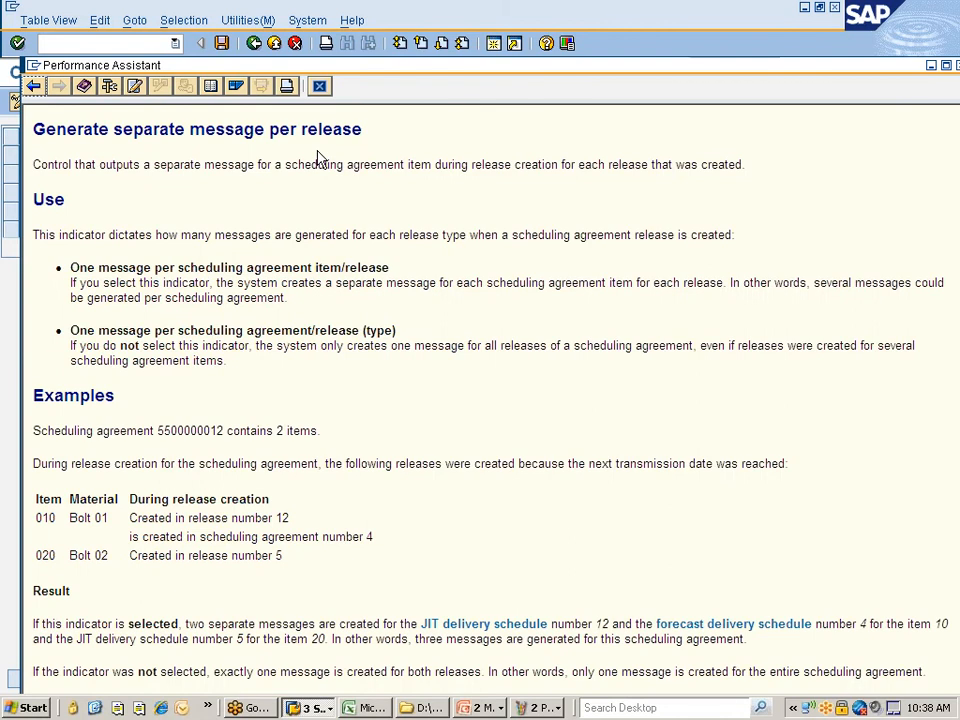
left_click(319, 86)
left_click(320, 155)
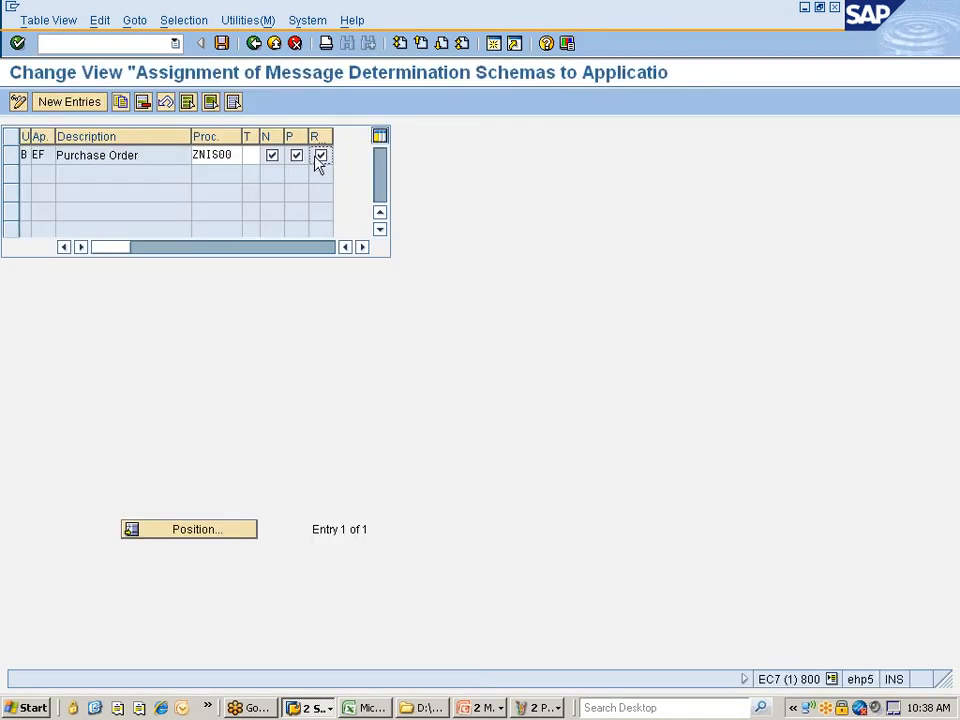
- Leave without saving, cancel the activity chooser and collapse the schemas node
left_click(254, 43)
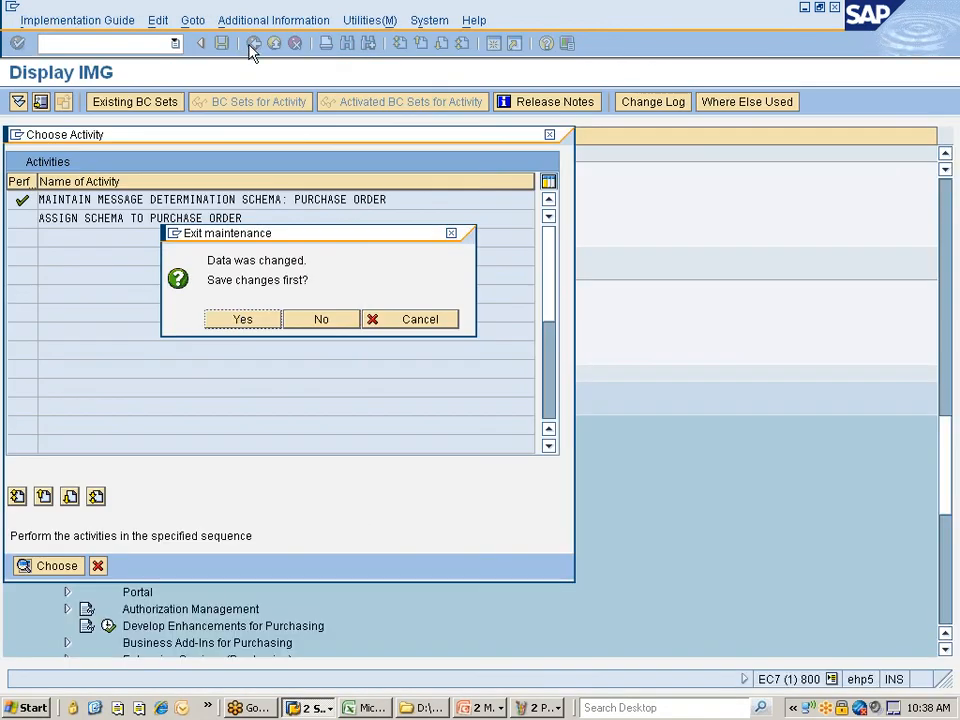
left_click(310, 320)
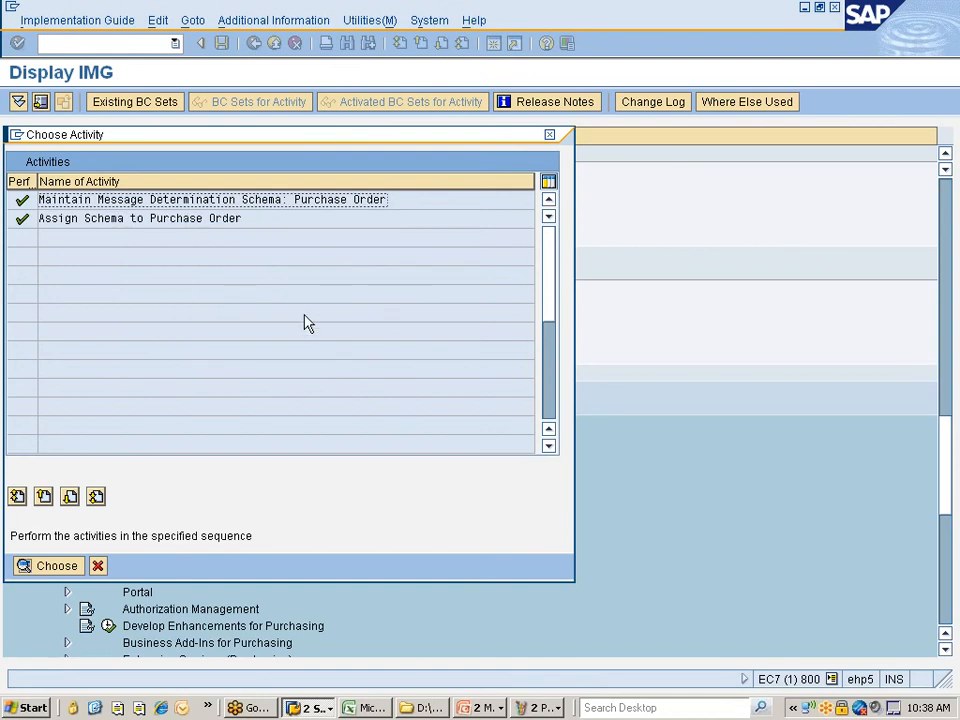
left_click(97, 566)
left_click(104, 271)
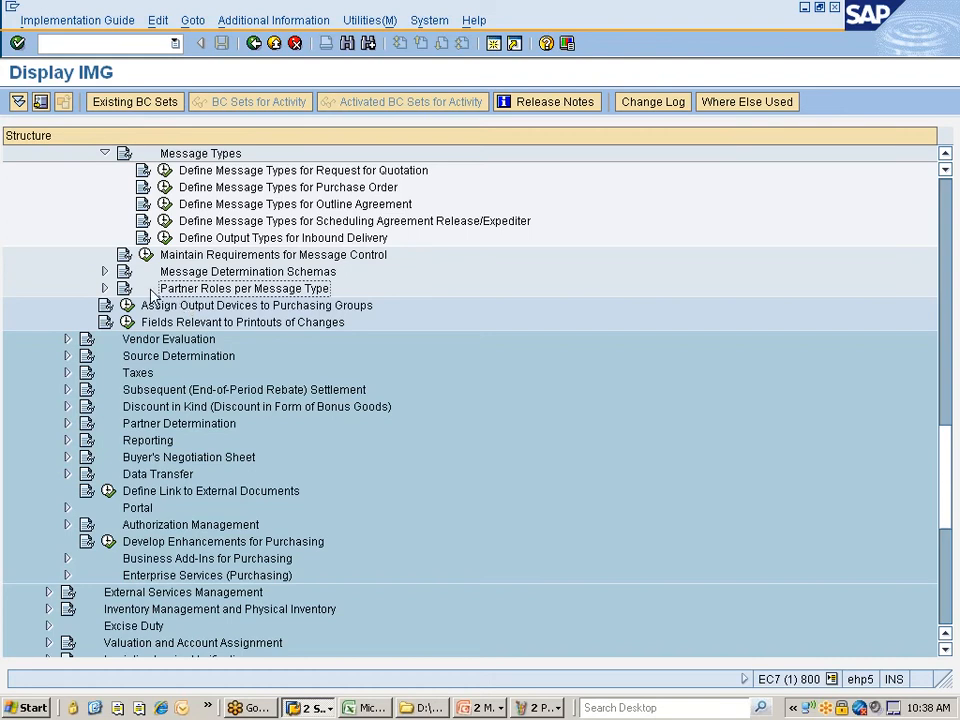
- Open Partner Roles per Message Type for purchase orders and position the table at ZNPO
left_click(104, 289)
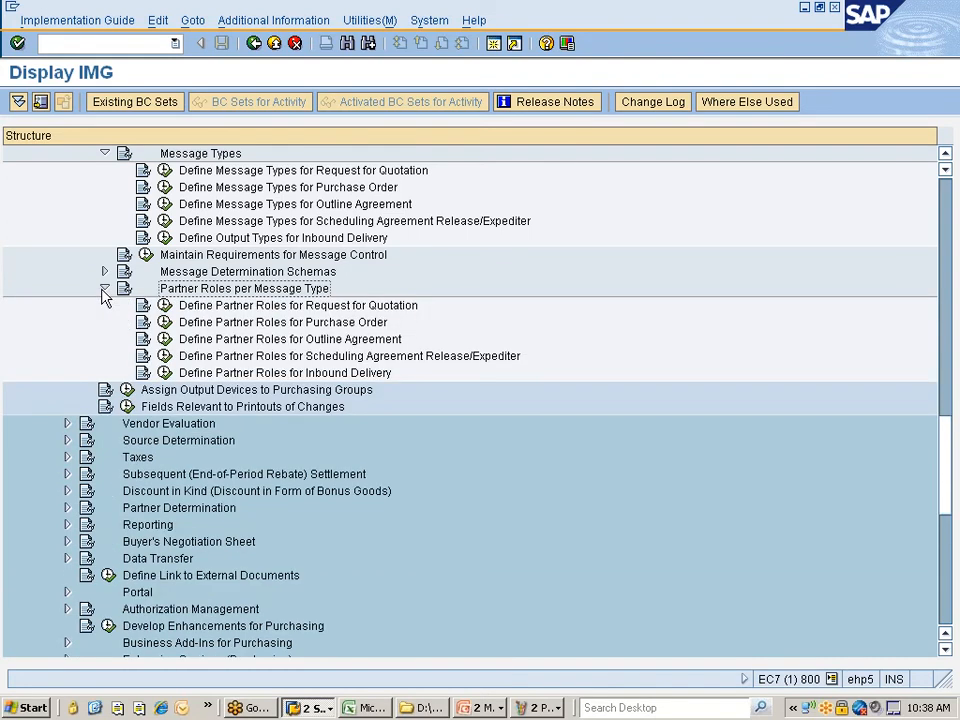
left_click(188, 321)
left_click(165, 321)
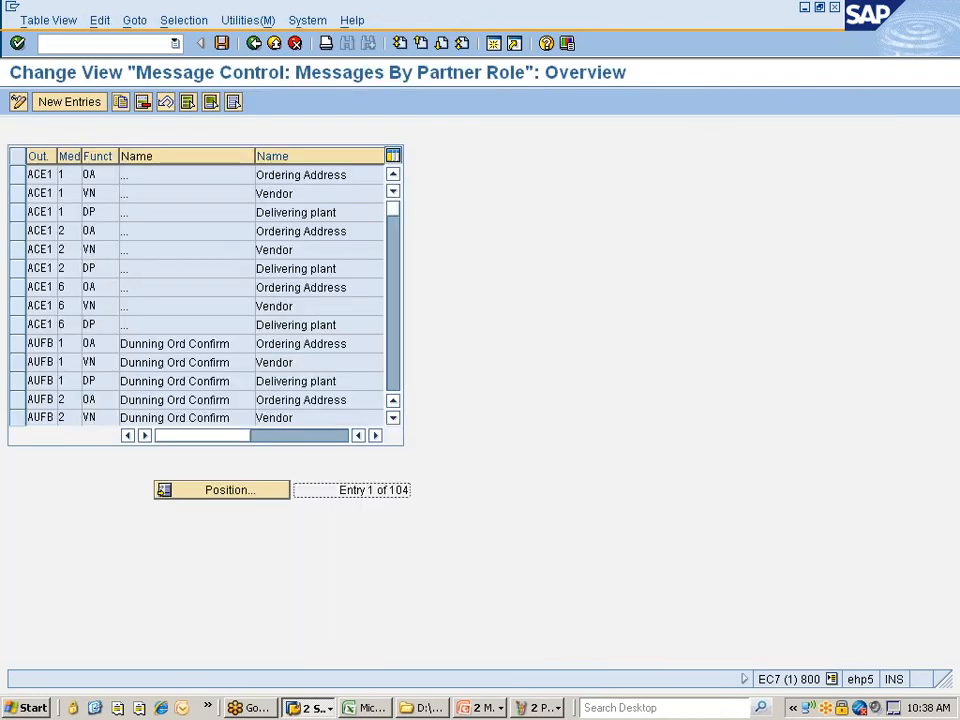
scroll(137, 350, "down", 4)
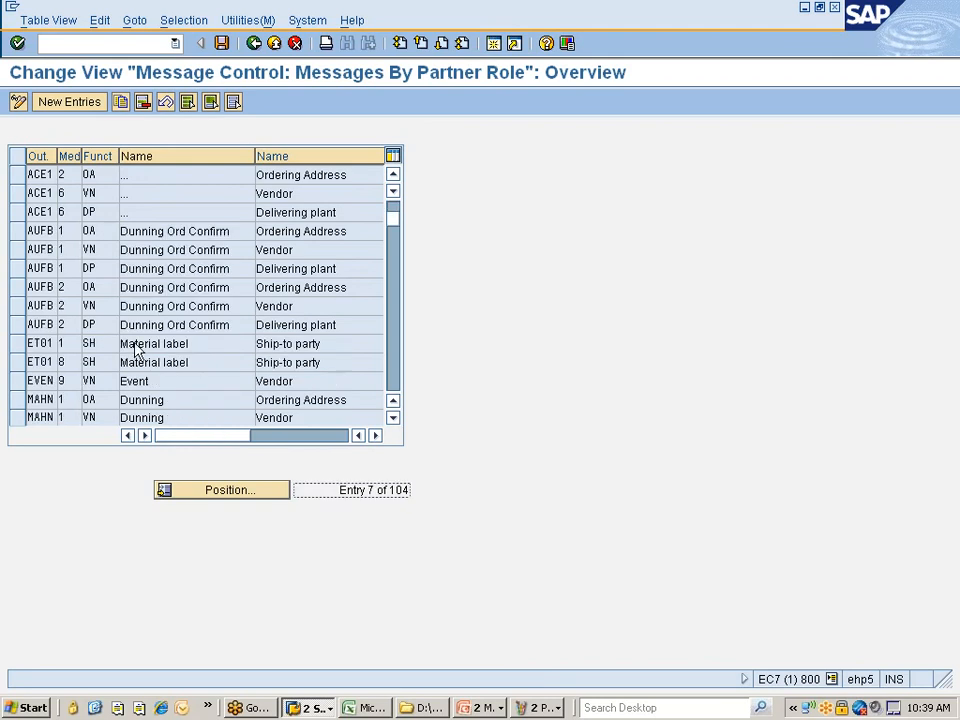
scroll(135, 352, "down", 3)
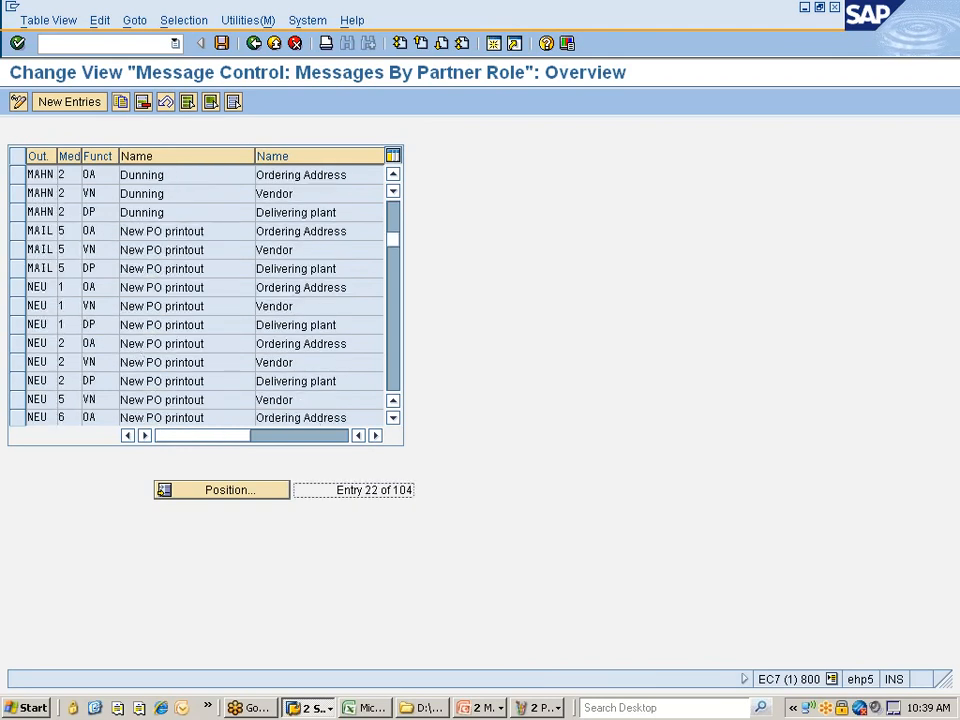
scroll(168, 407, "down", 1)
left_click(222, 493)
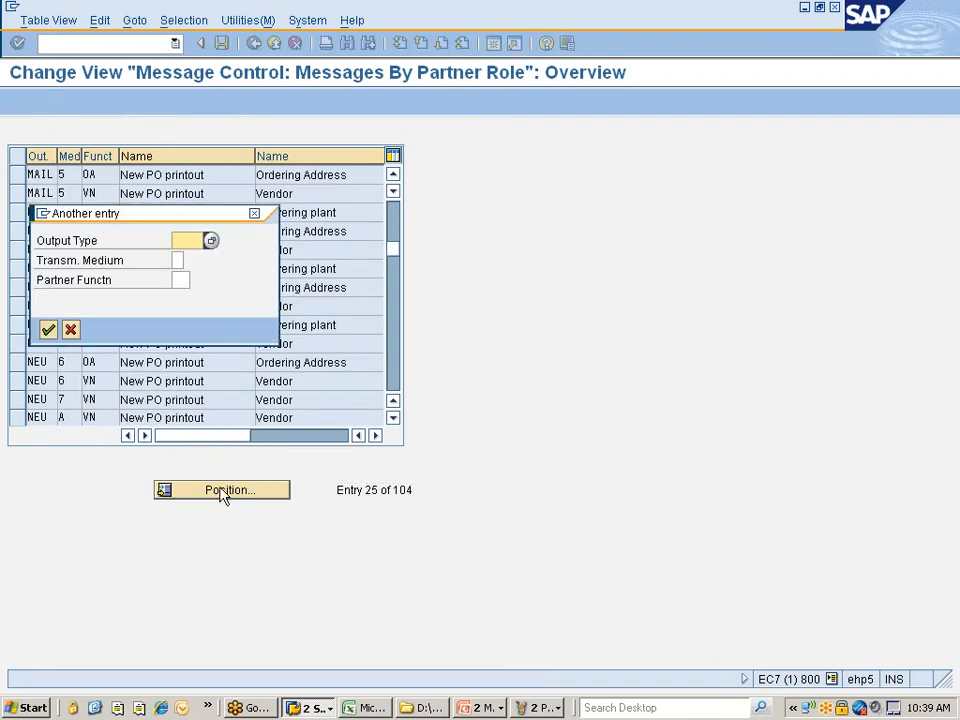
type("znpo")
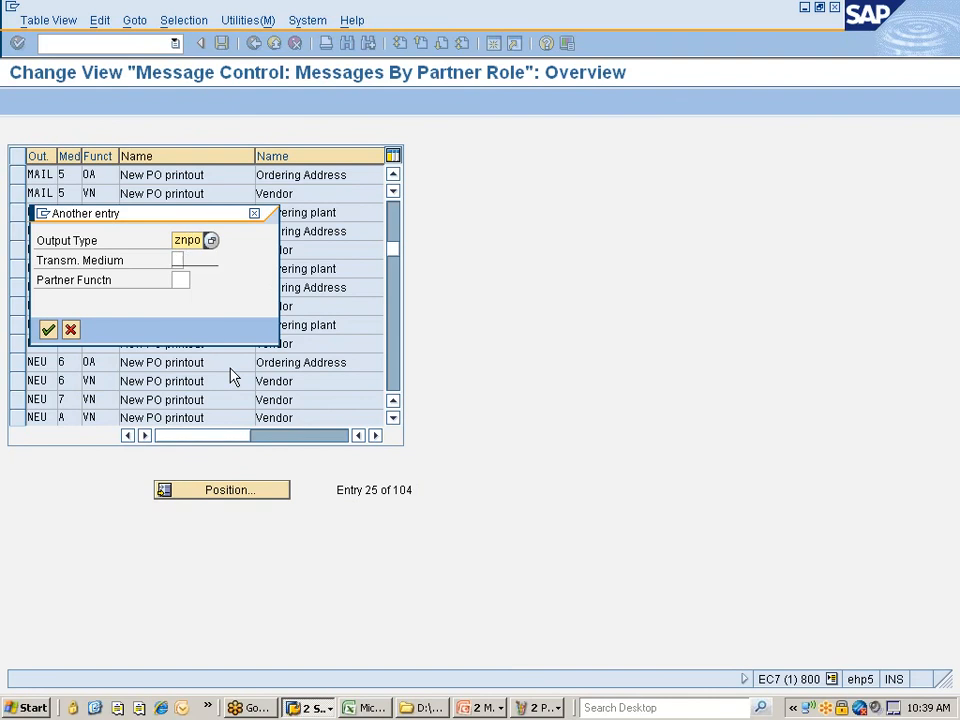
left_click(178, 260)
left_click(190, 260)
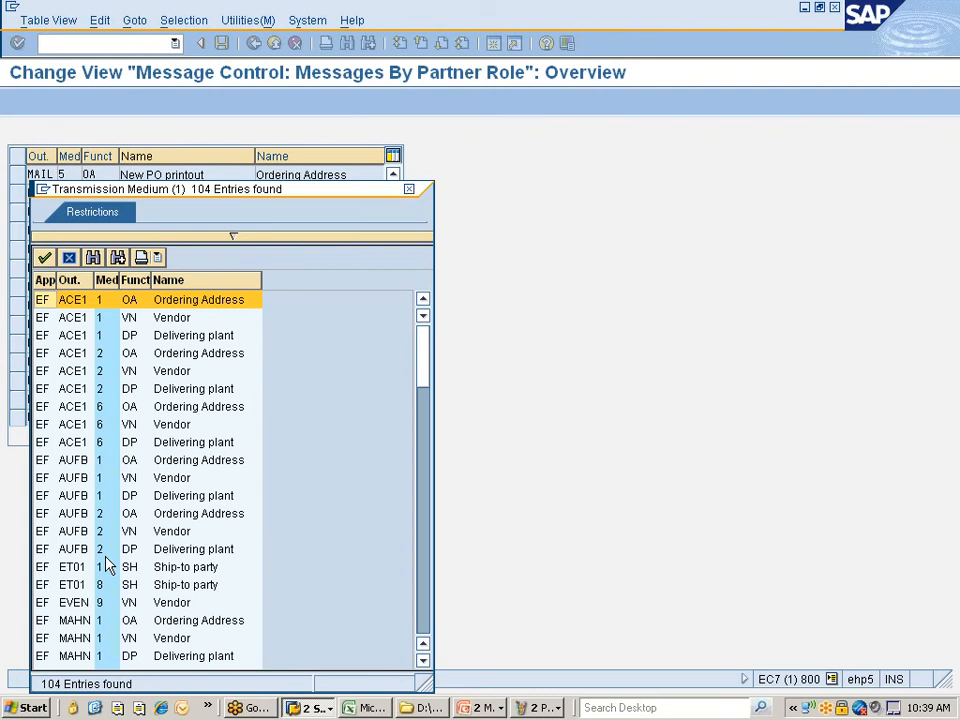
left_click(409, 189)
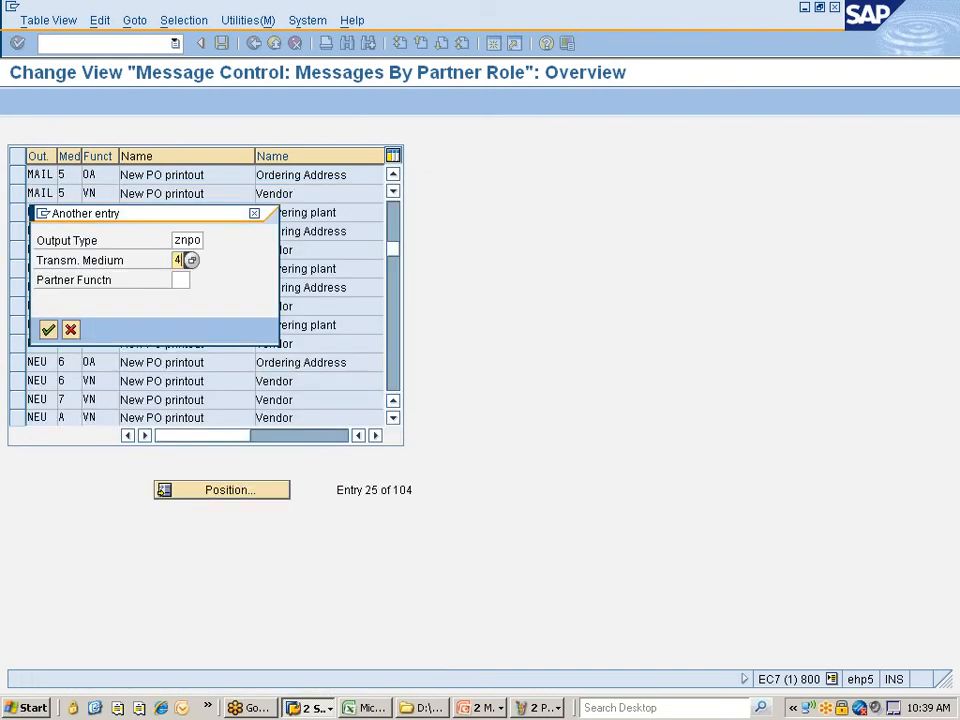
key("Return")
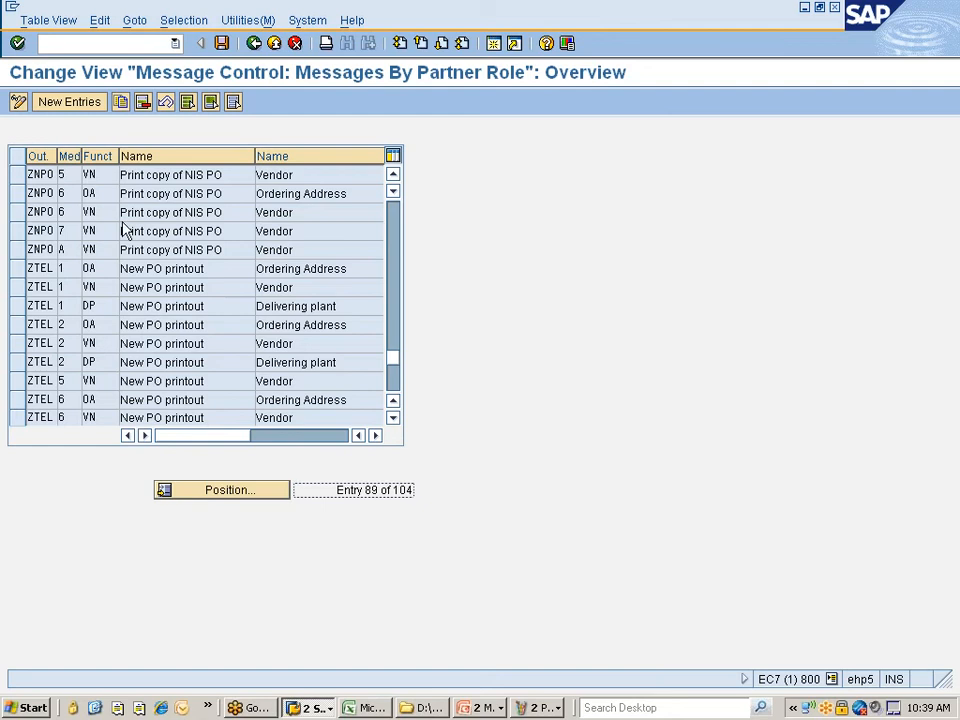
- Review ZNPO's partner roles OA, VN and DP by print and external send media, then return to the IMG
scroll(124, 231, "up", 1)
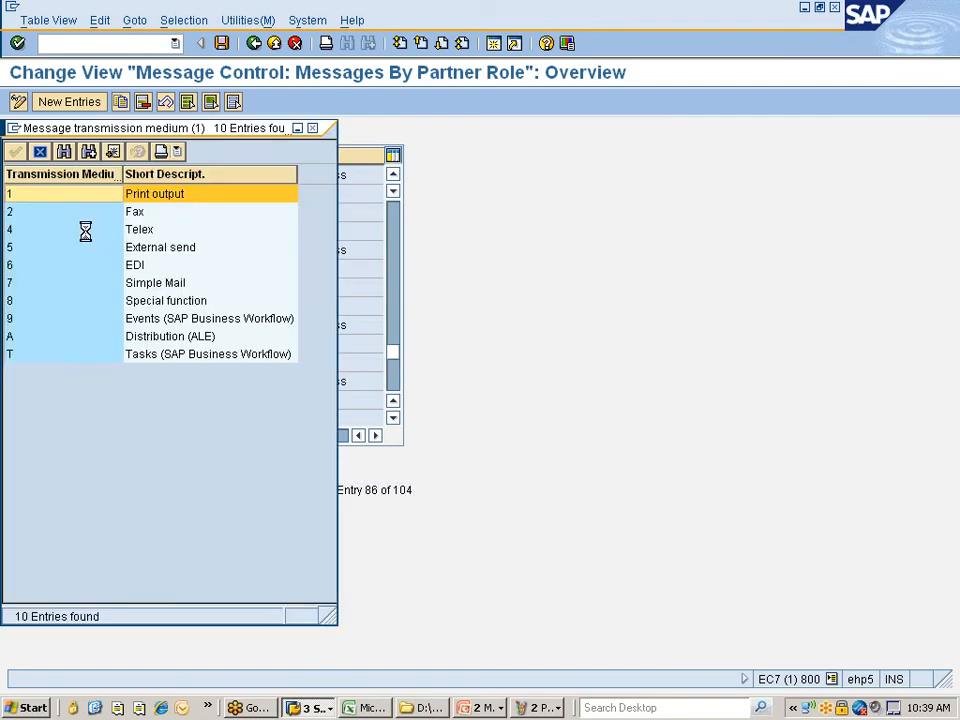
left_click(155, 250)
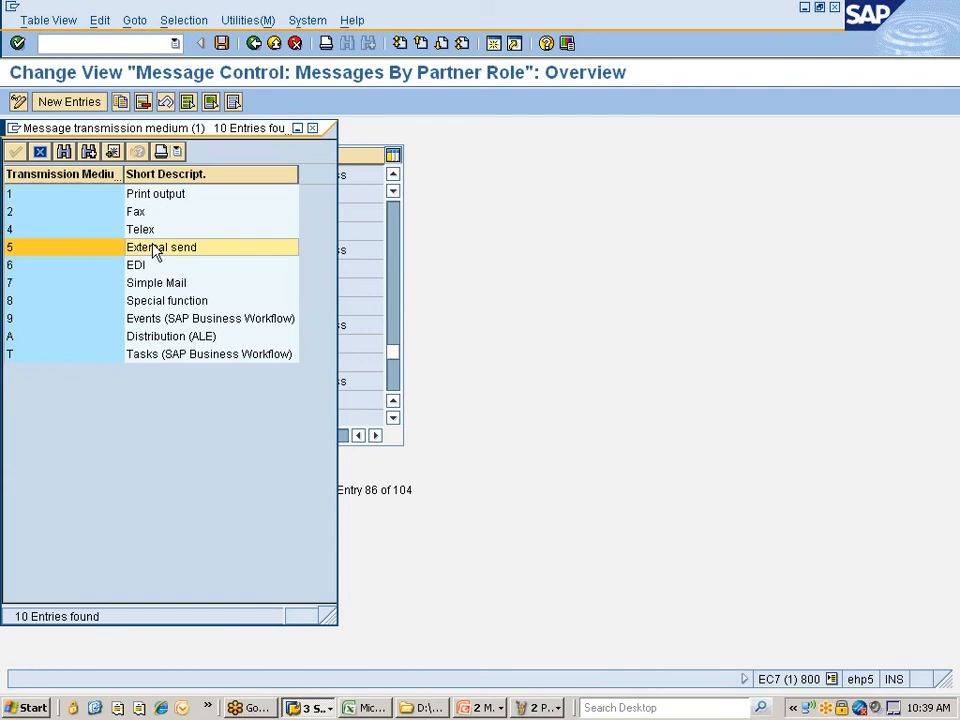
left_click(139, 197)
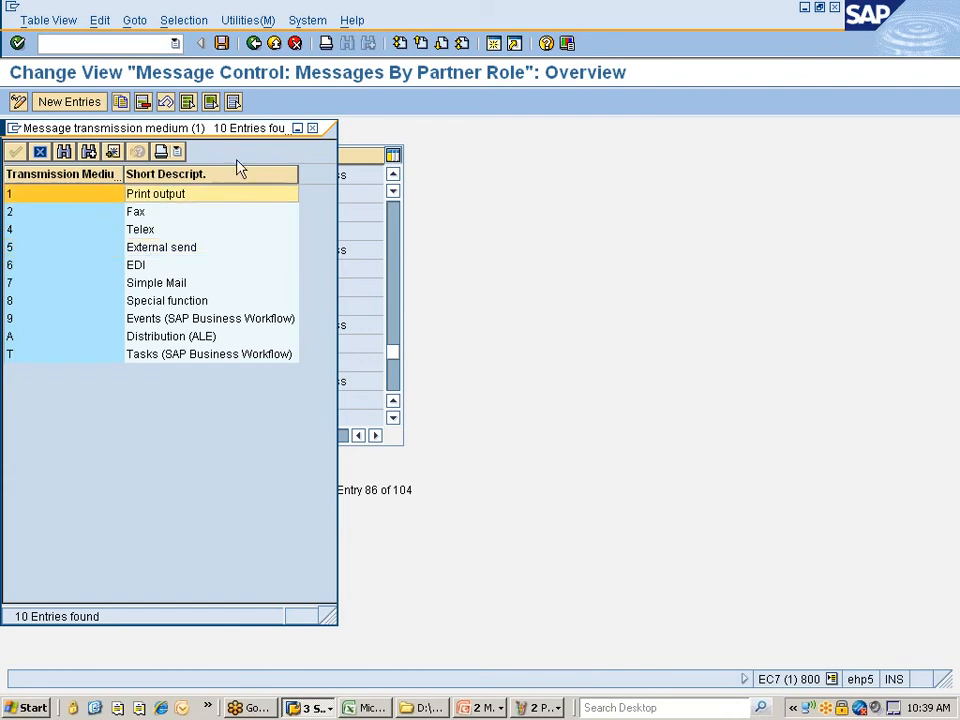
left_click(312, 128)
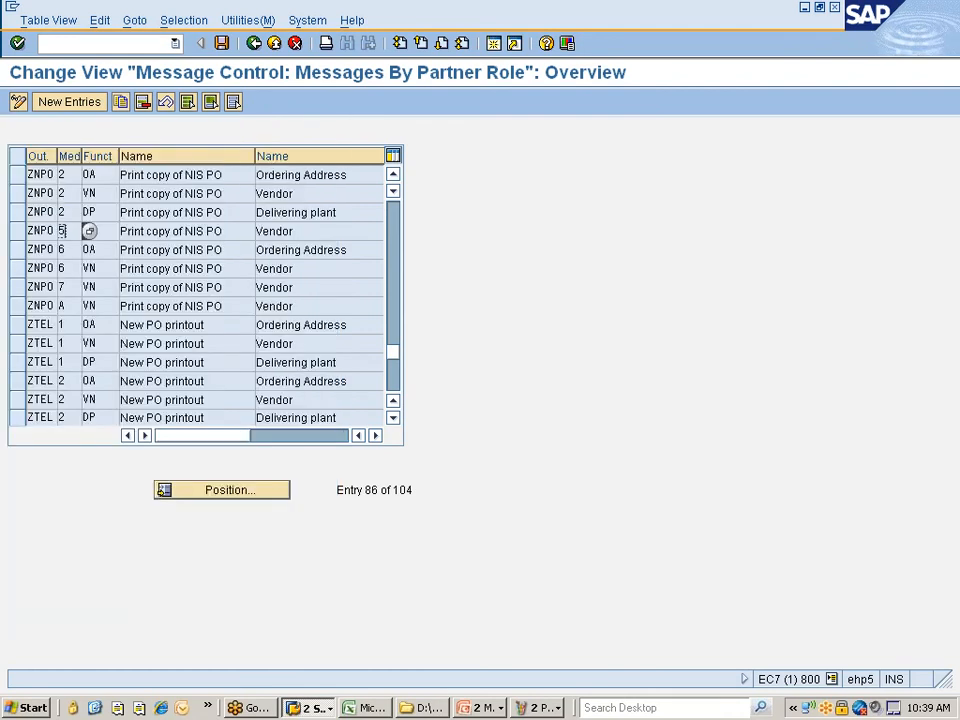
scroll(133, 220, "up", 1)
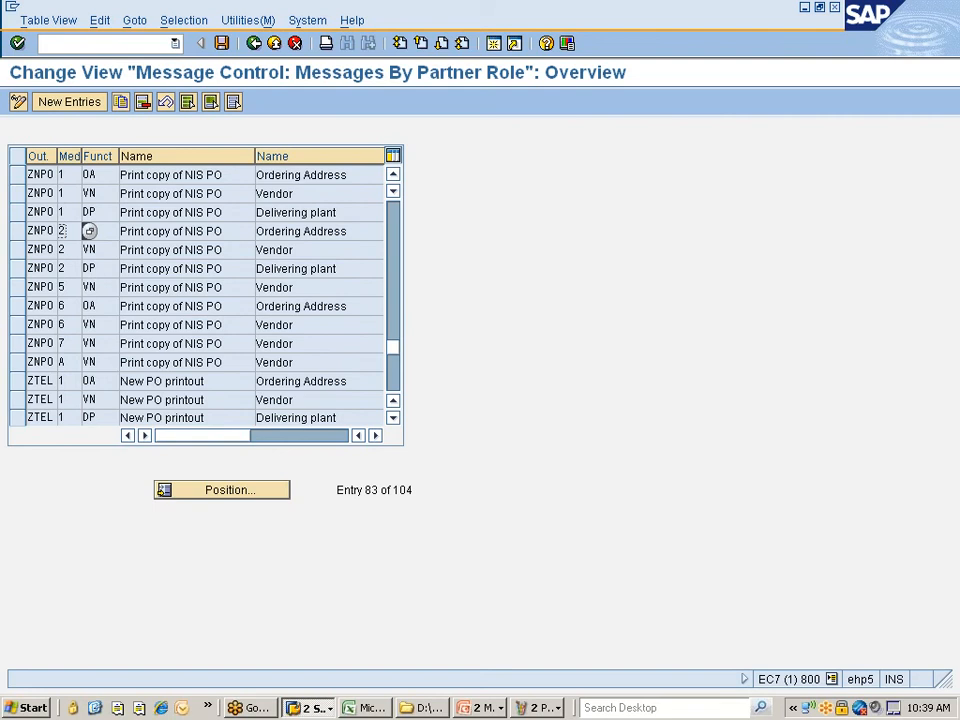
left_click(40, 193)
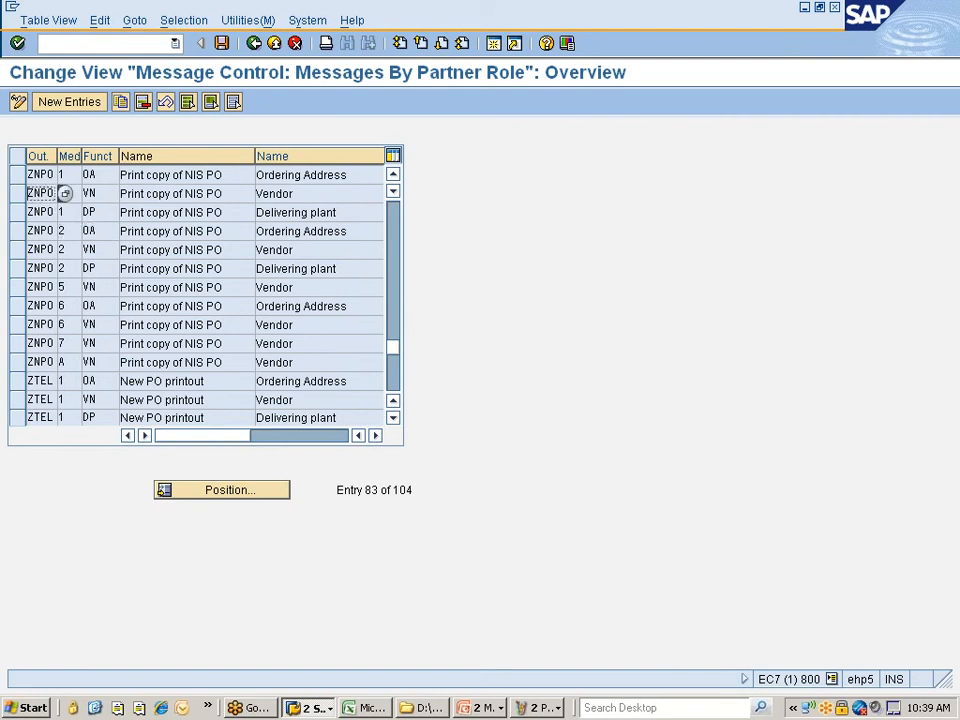
left_click(254, 43)
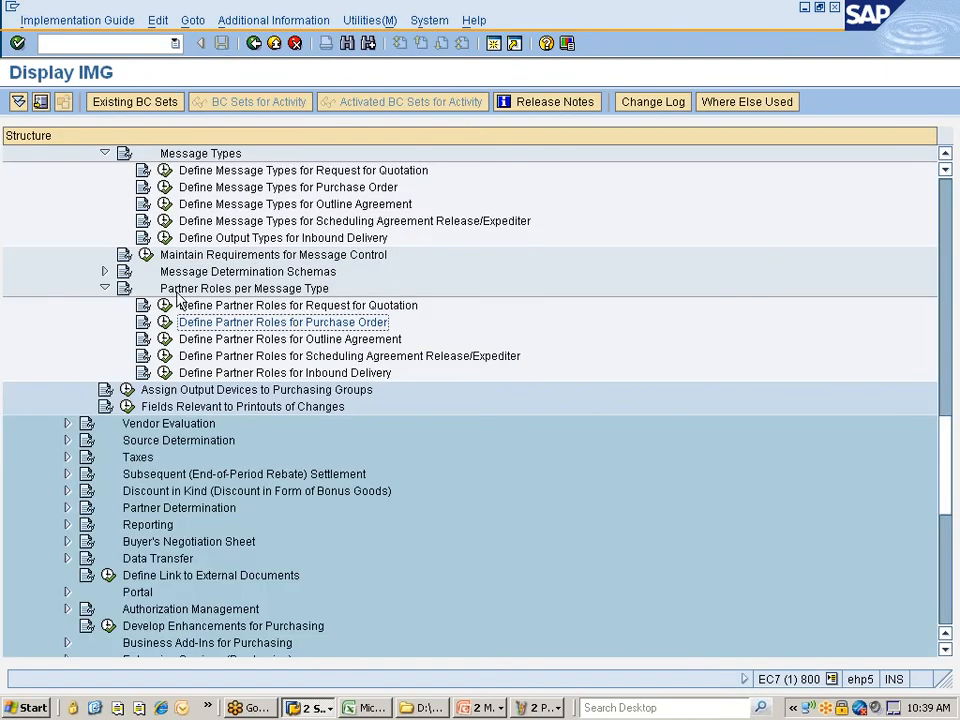
- Run Assign Output Devices to Purchasing Groups and position the list at purchasing group NIS
left_click(180, 396)
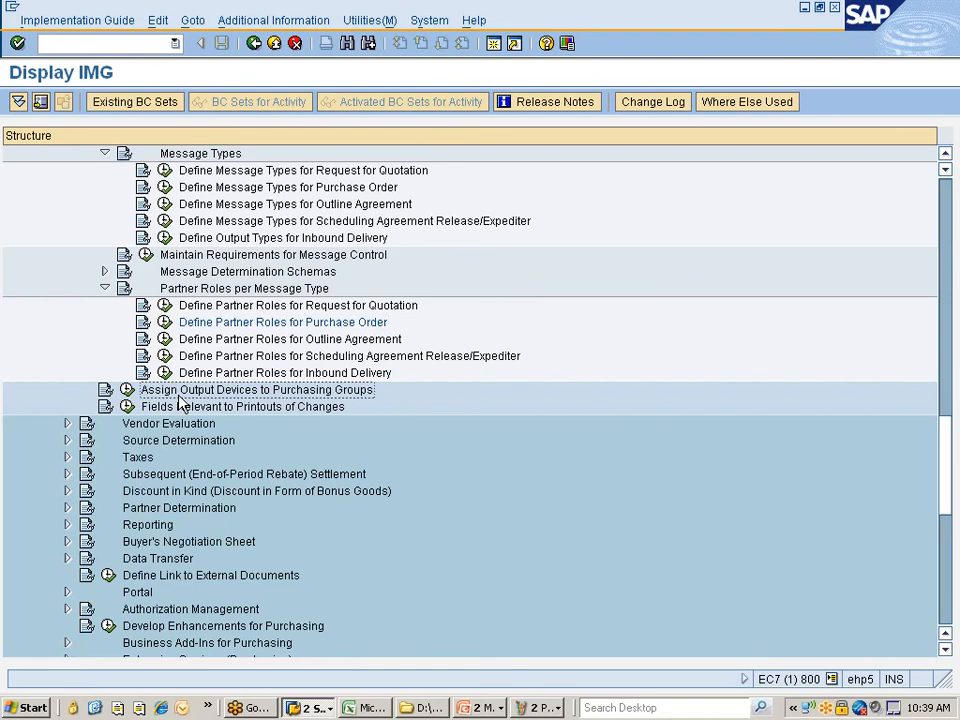
scroll(200, 383, "down", 3)
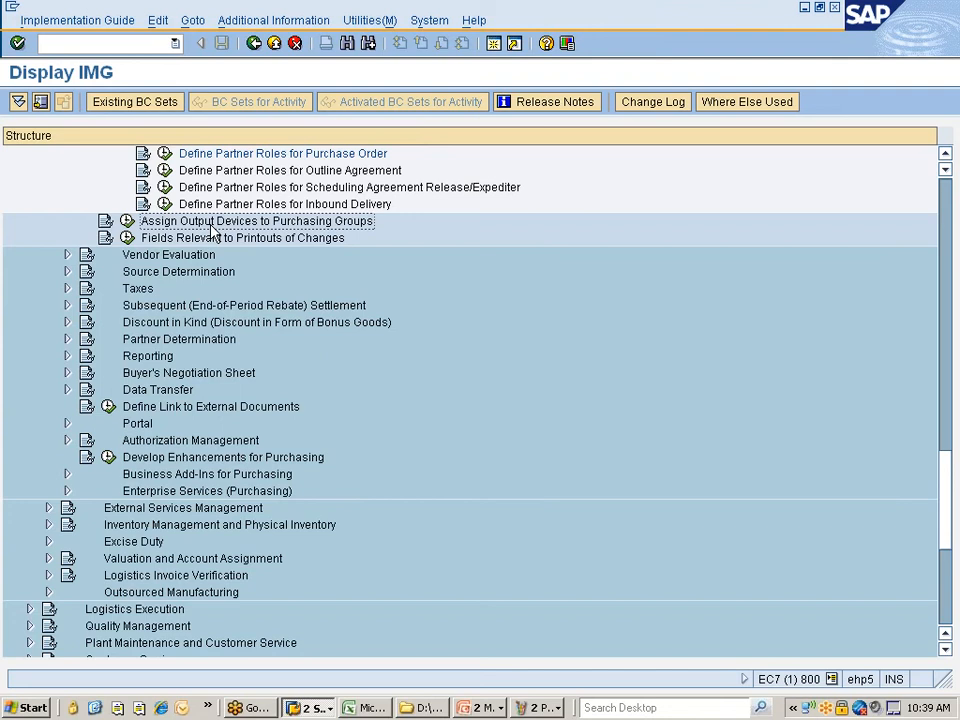
left_click(127, 221)
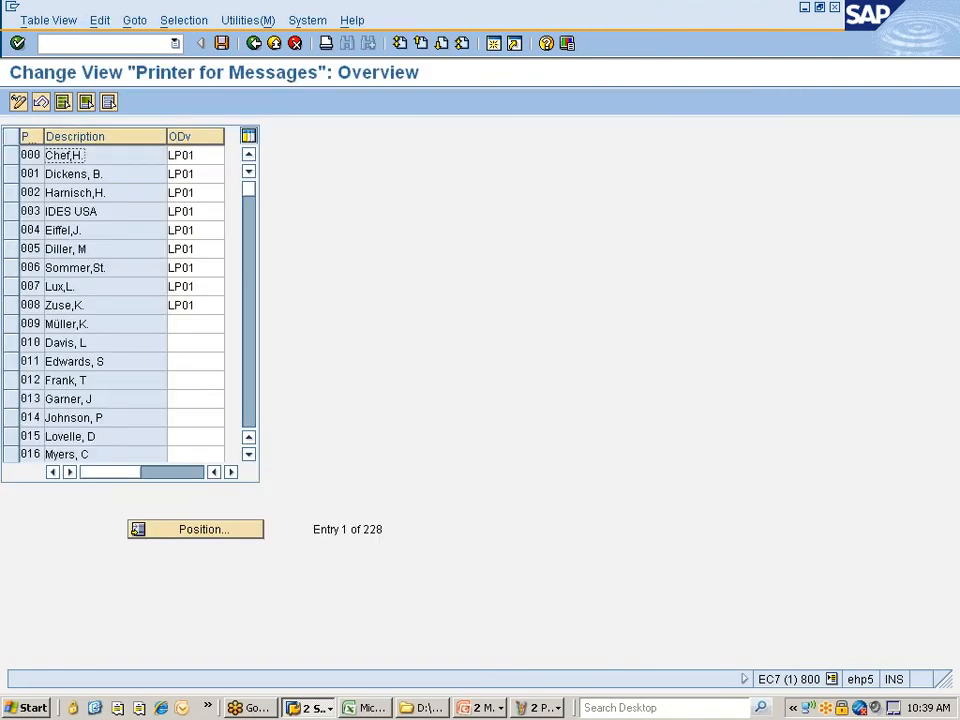
left_click(181, 535)
type("n1s")
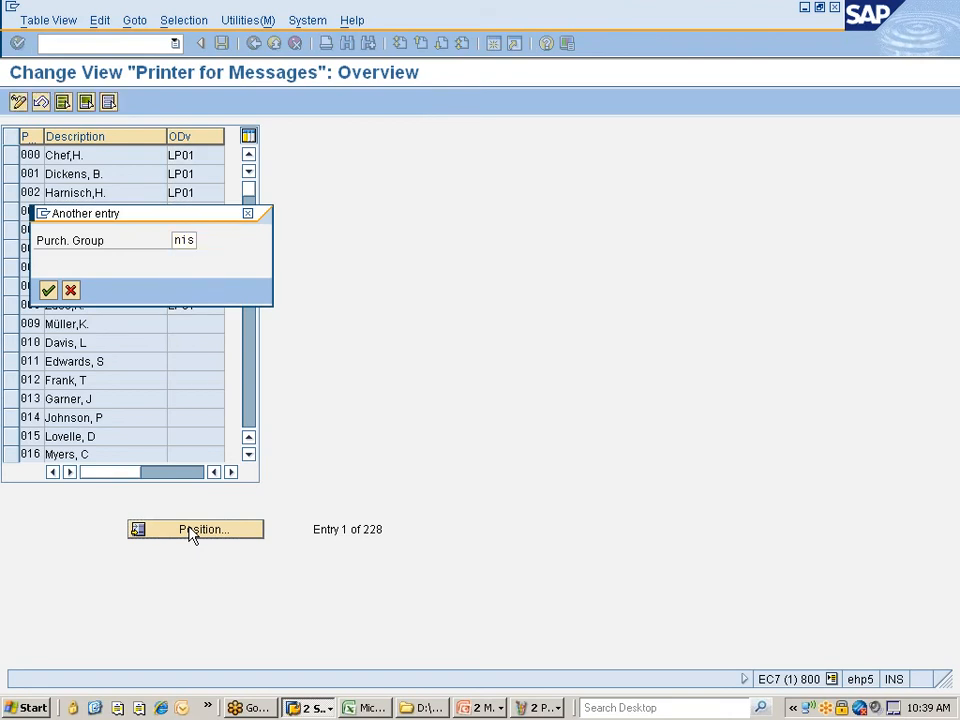
key("Return")
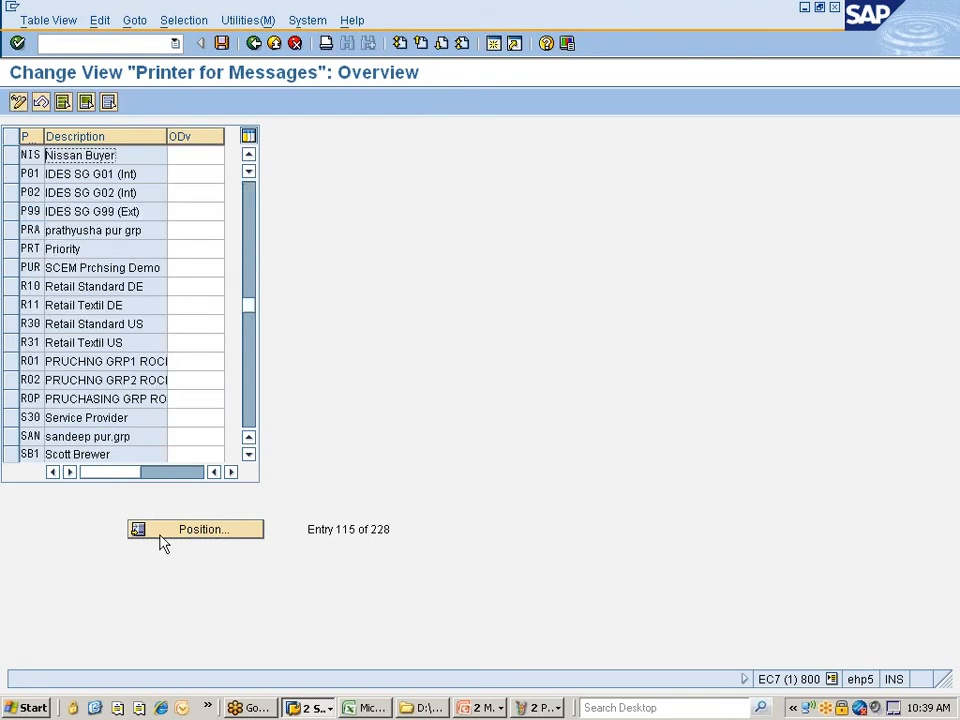
- Set output device LP01 for Nissan Buyer (NIS) and save it under the customizing request
left_click(195, 155)
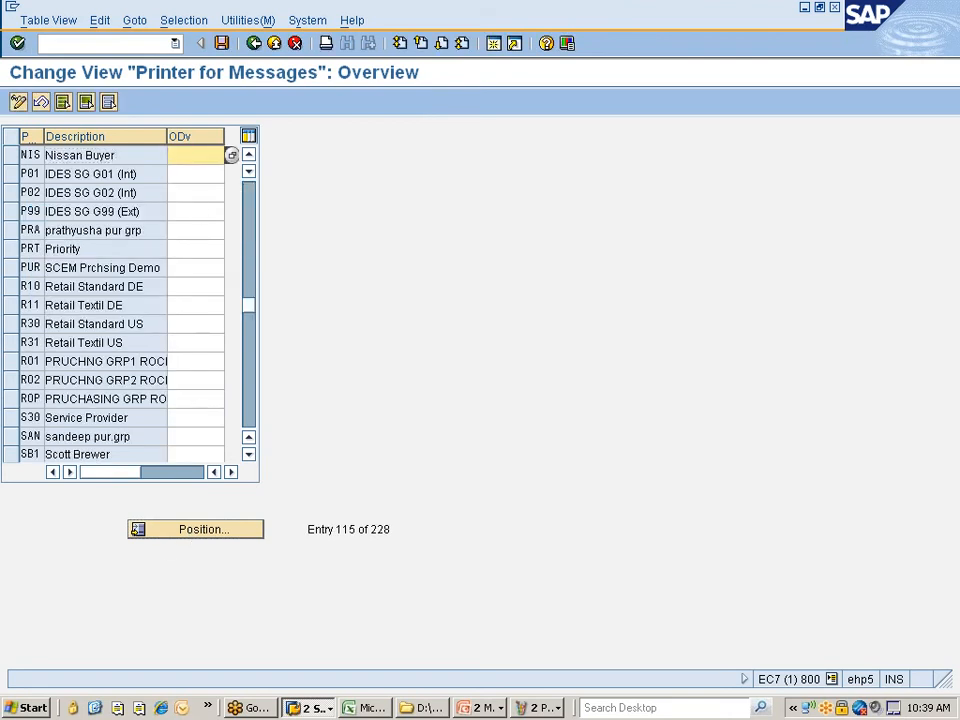
left_click(232, 158)
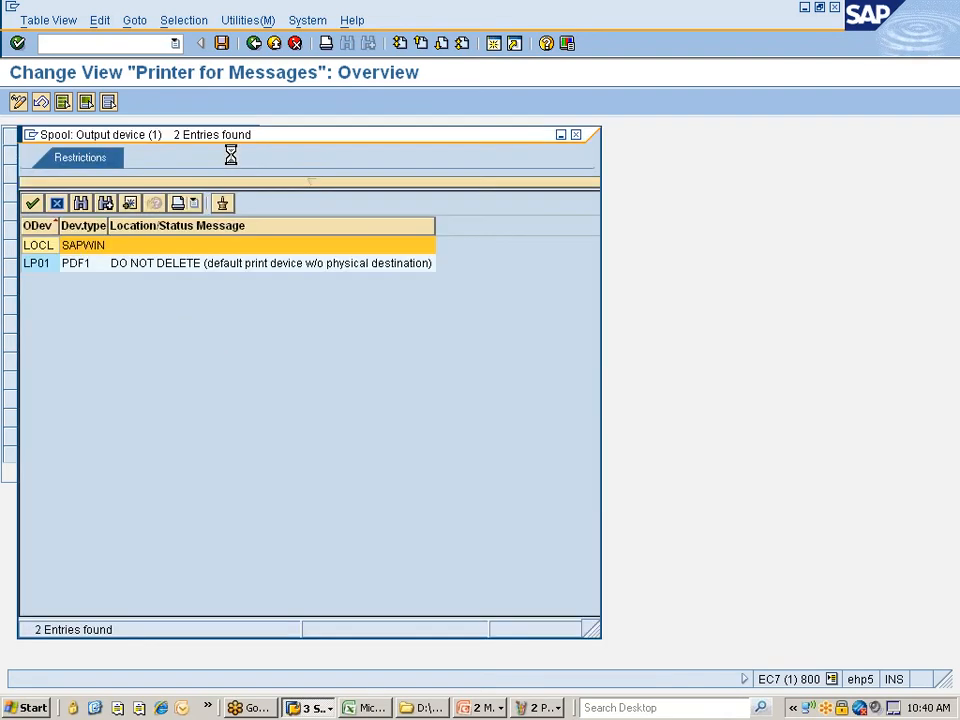
left_click(46, 265)
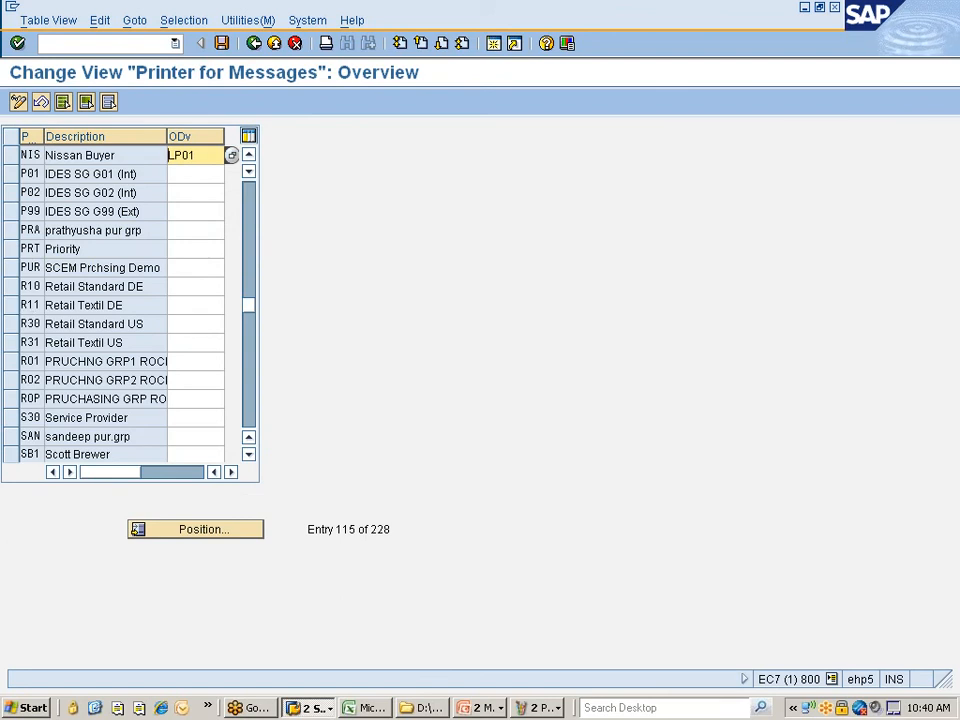
left_click(221, 43)
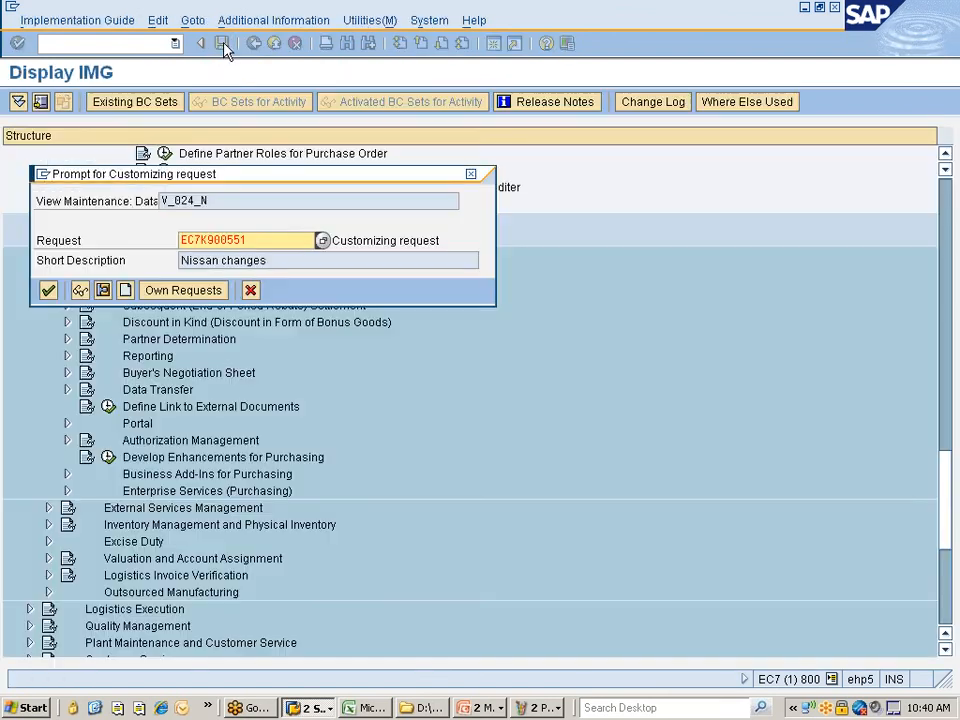
left_click(47, 291)
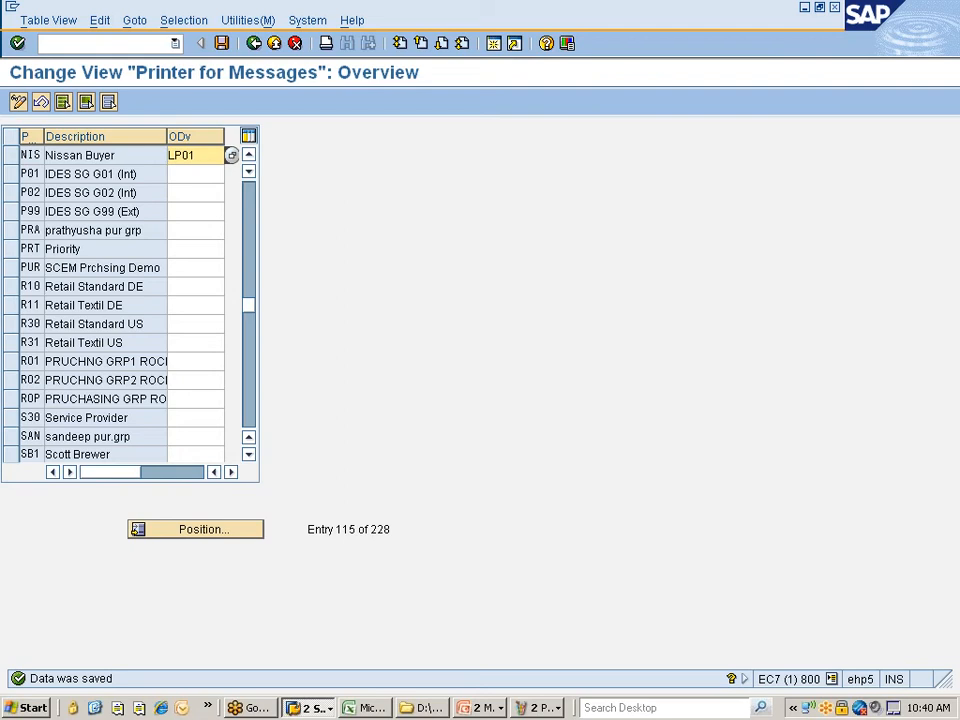
left_click(222, 43)
left_click(254, 43)
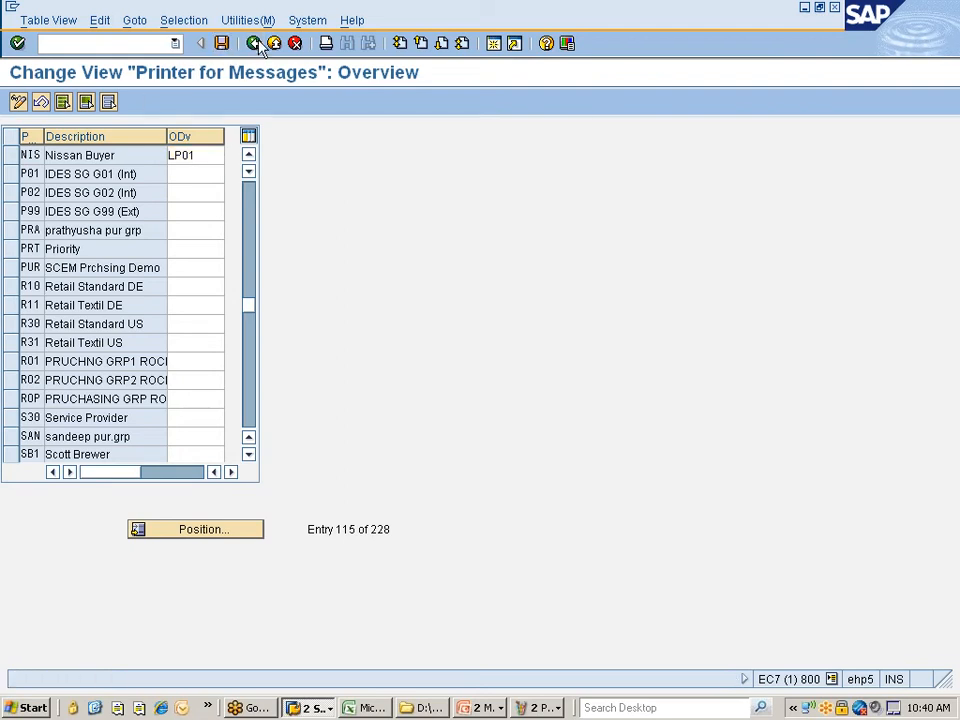
- Back out to the customizing project window and open a new SAP session
left_click(254, 43)
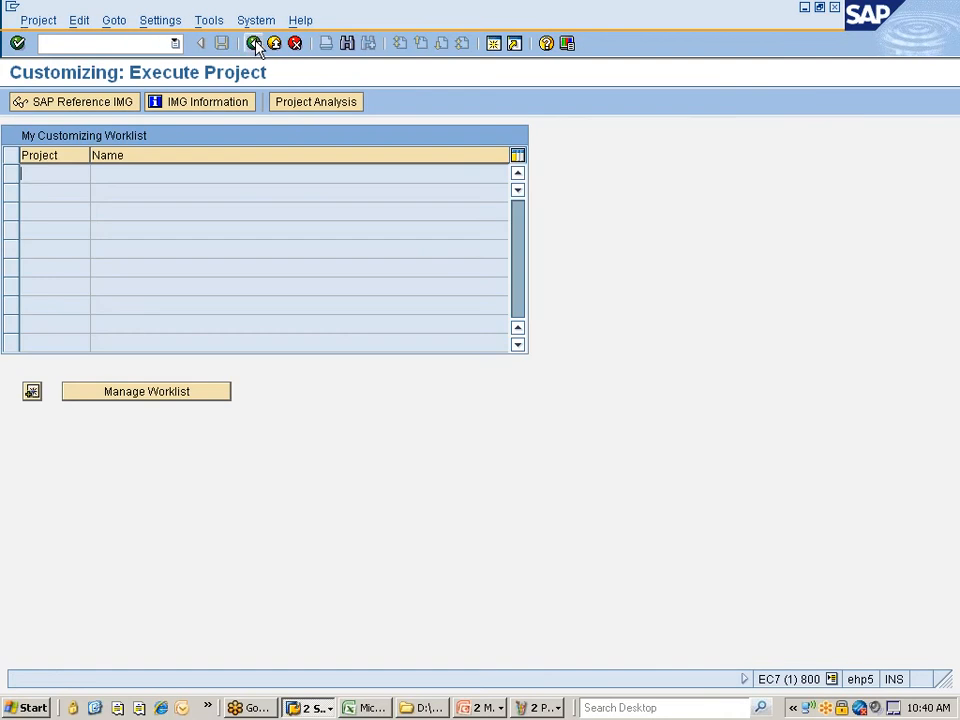
left_click(316, 706)
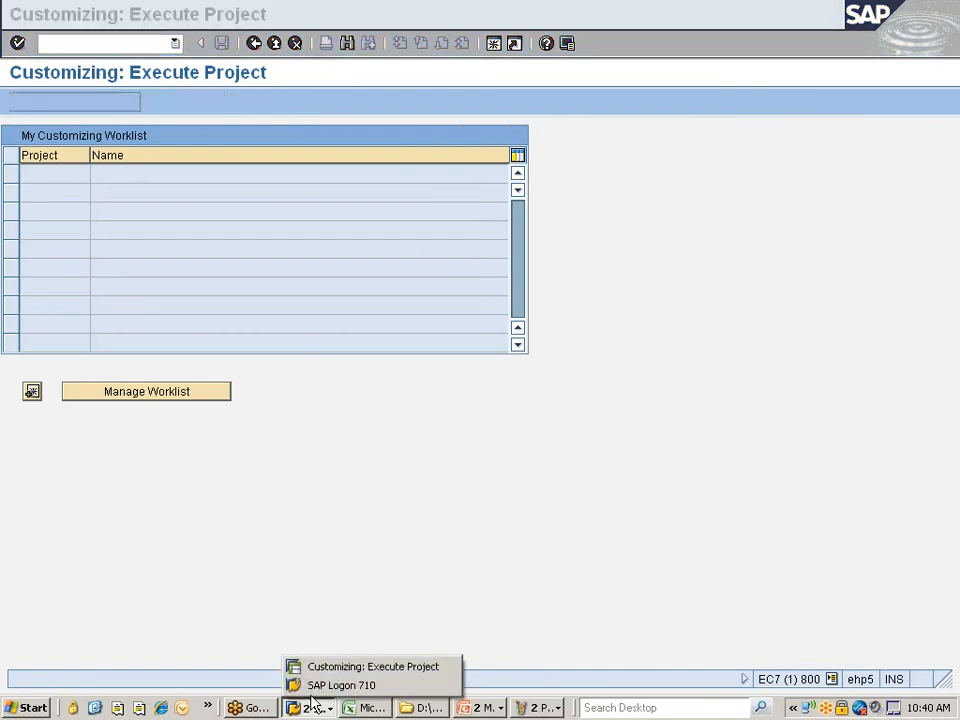
left_click(124, 80)
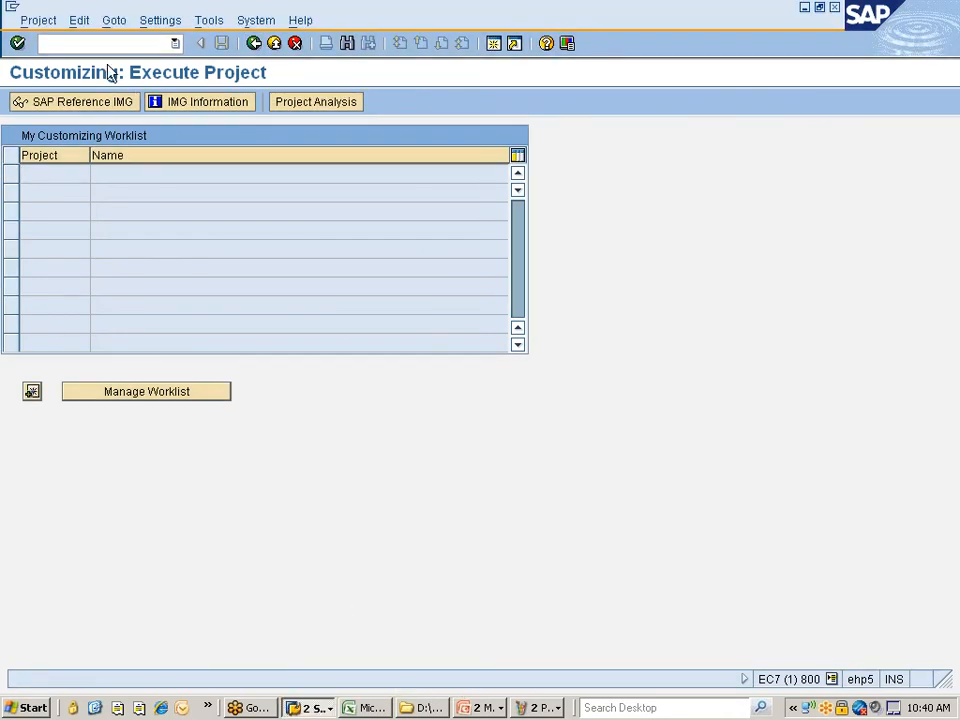
left_click(70, 104)
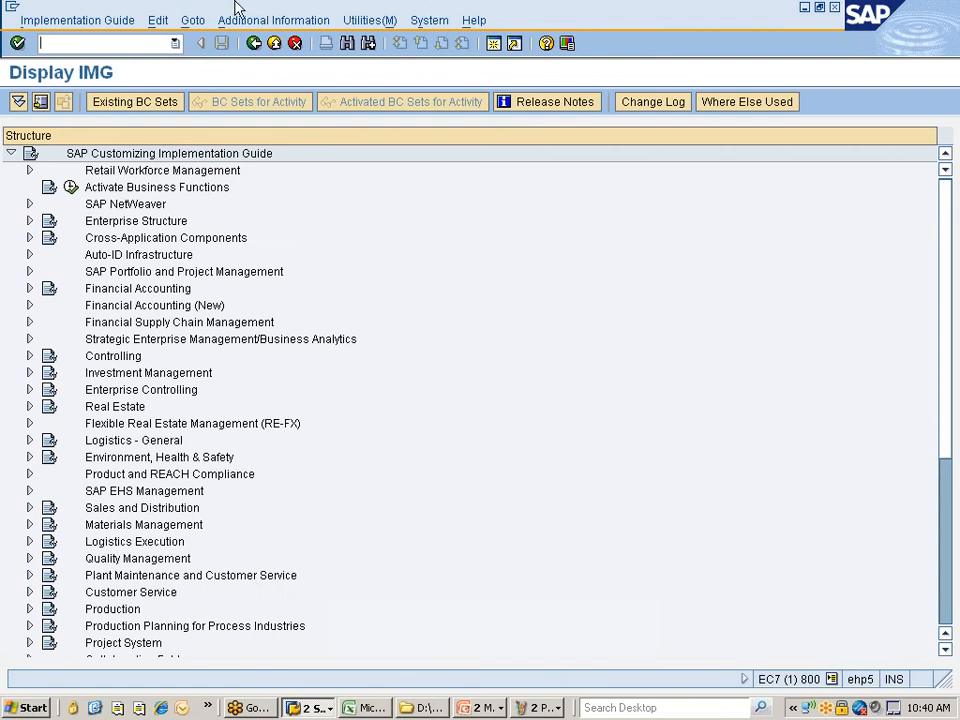
left_click(496, 45)
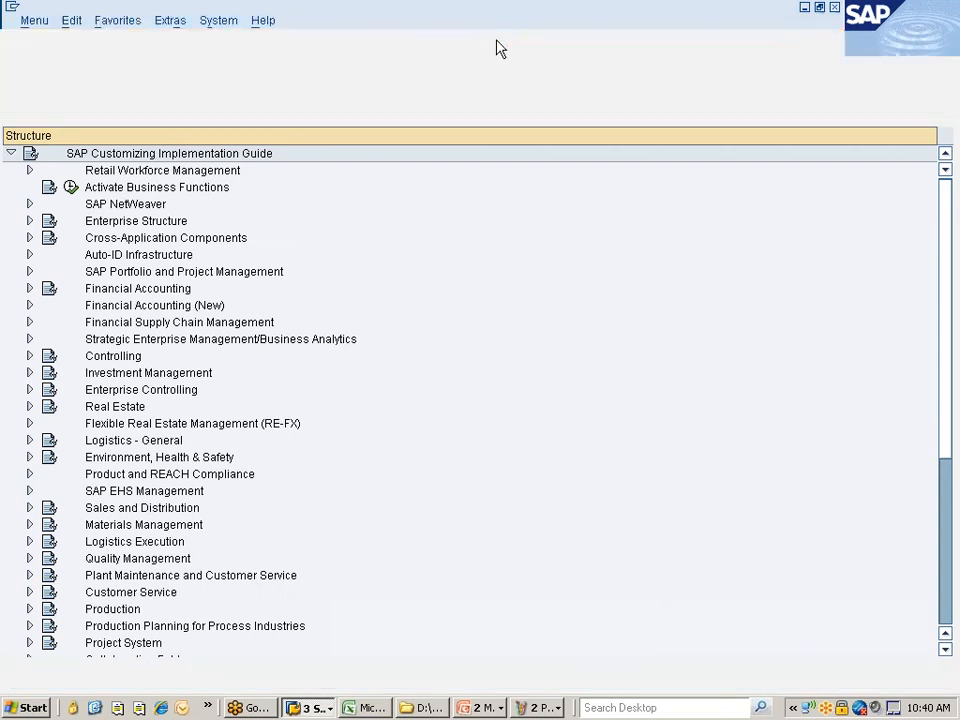
- Navigate Logistics > Materials Management > Purchasing > Master Data > Messages > Purchase Order and start MN04
left_click(90, 206)
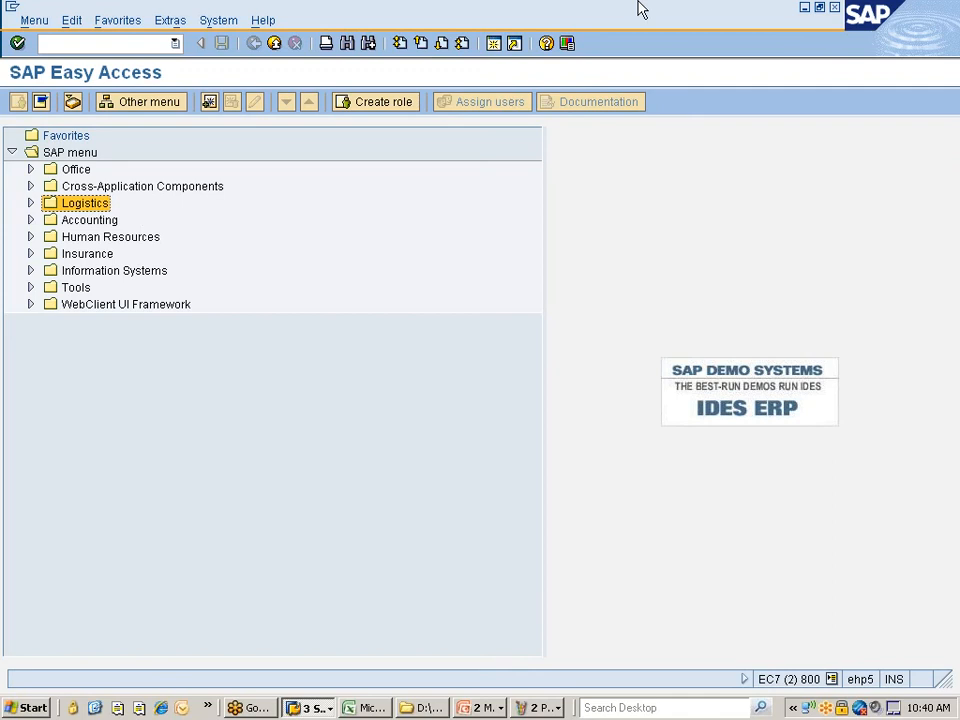
key("Right")
key("Down")
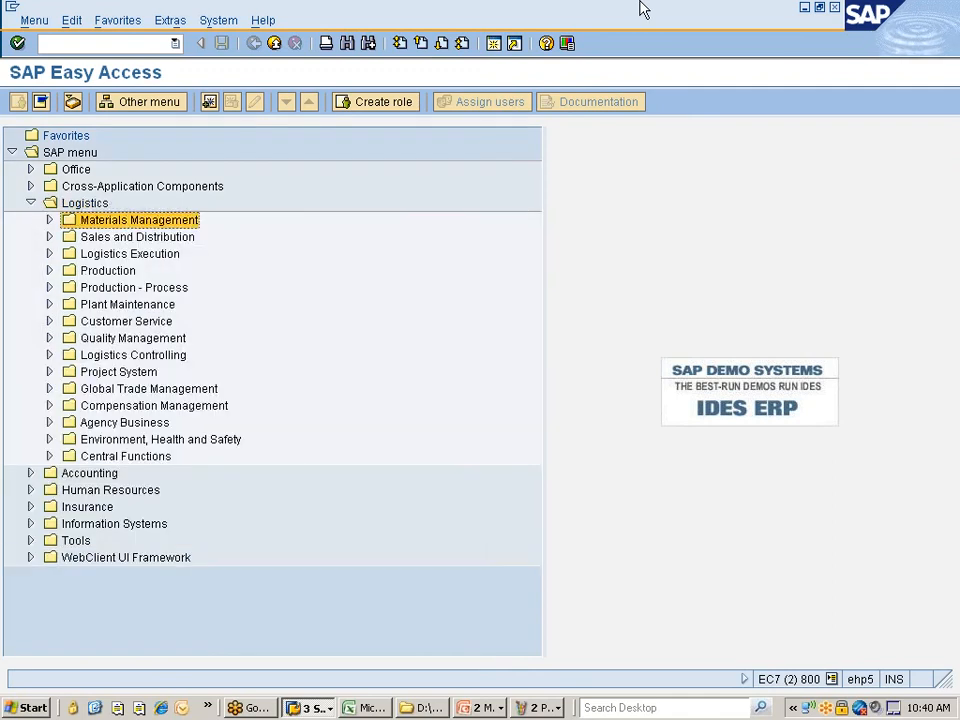
key("Right")
key("Down")
key("Down")
key("Down")
key("Down")
key("Down")
key("Down")
key("Down")
key("Down")
key("Down")
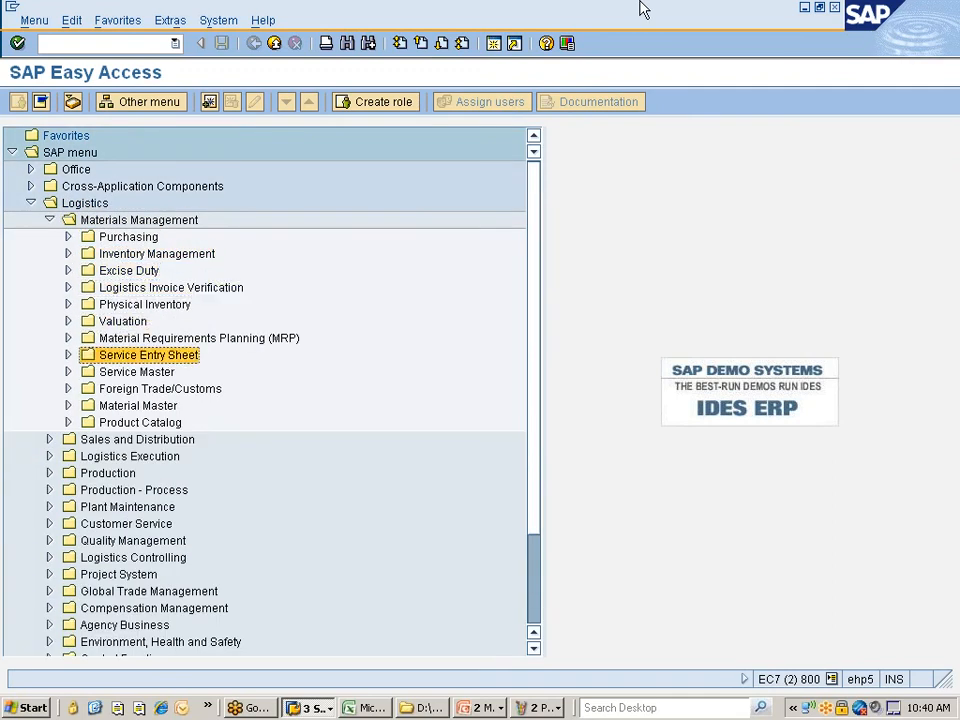
key("Down")
key("Down")
key("Up")
key("Up")
key("Up")
key("Up")
key("Up")
key("Up")
key("Up")
key("Up")
key("Up")
key("Up")
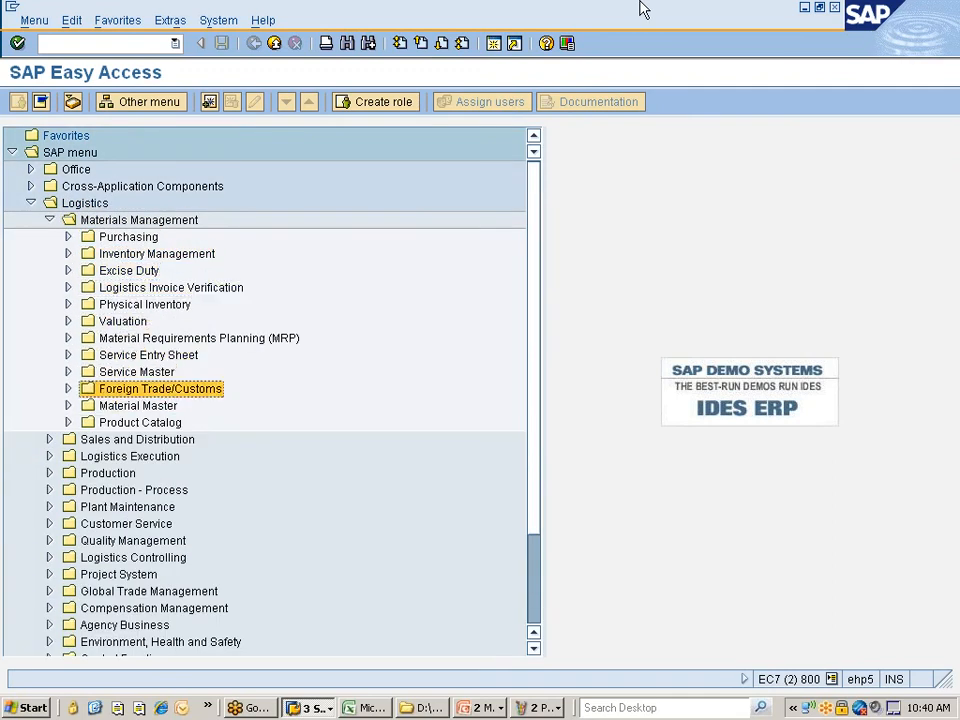
key("Right")
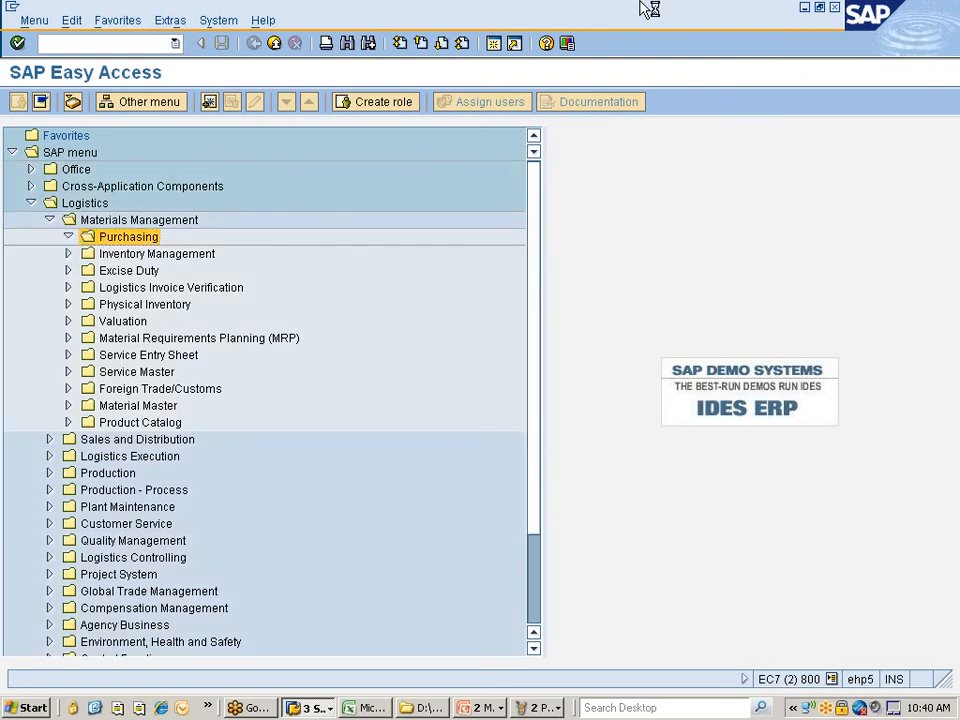
key("Down")
key("Down")
key("Down")
key("Down")
key("Down")
key("Right")
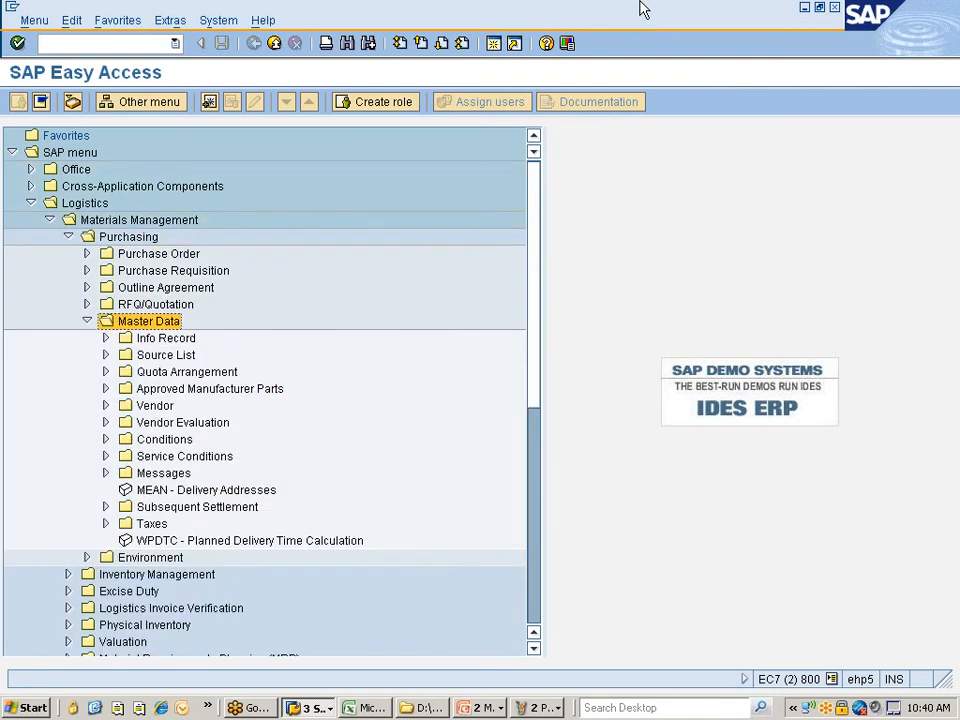
key("Down")
key("Down")
key("Down")
key("Down")
key("Down")
key("Down")
key("Down")
key("Down")
key("Down")
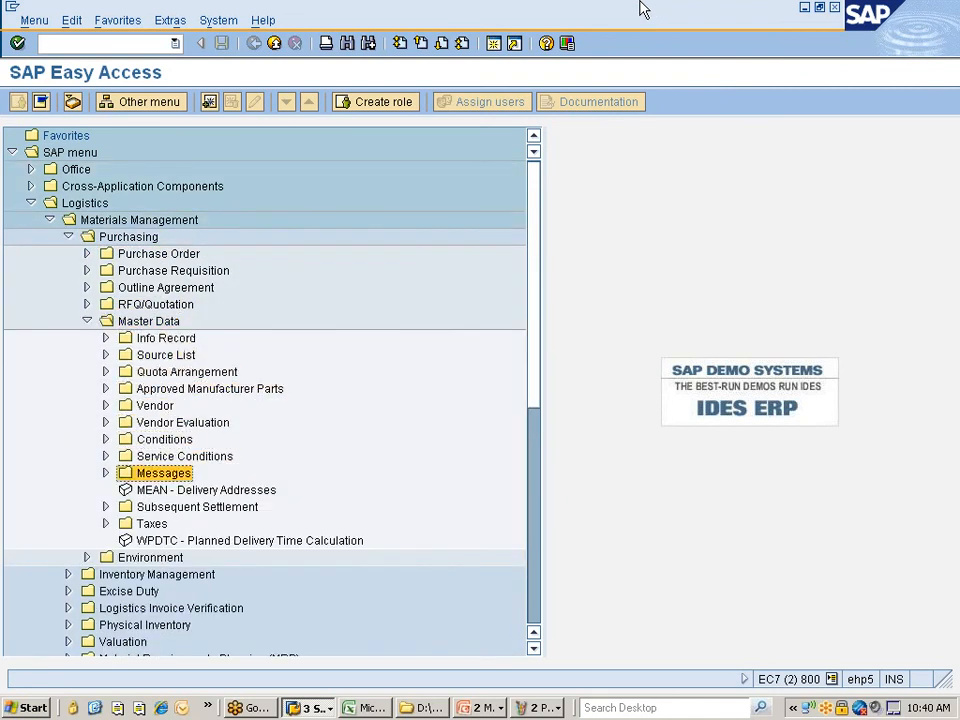
key("Right")
key("Down")
key("Down")
key("Right")
key("Down")
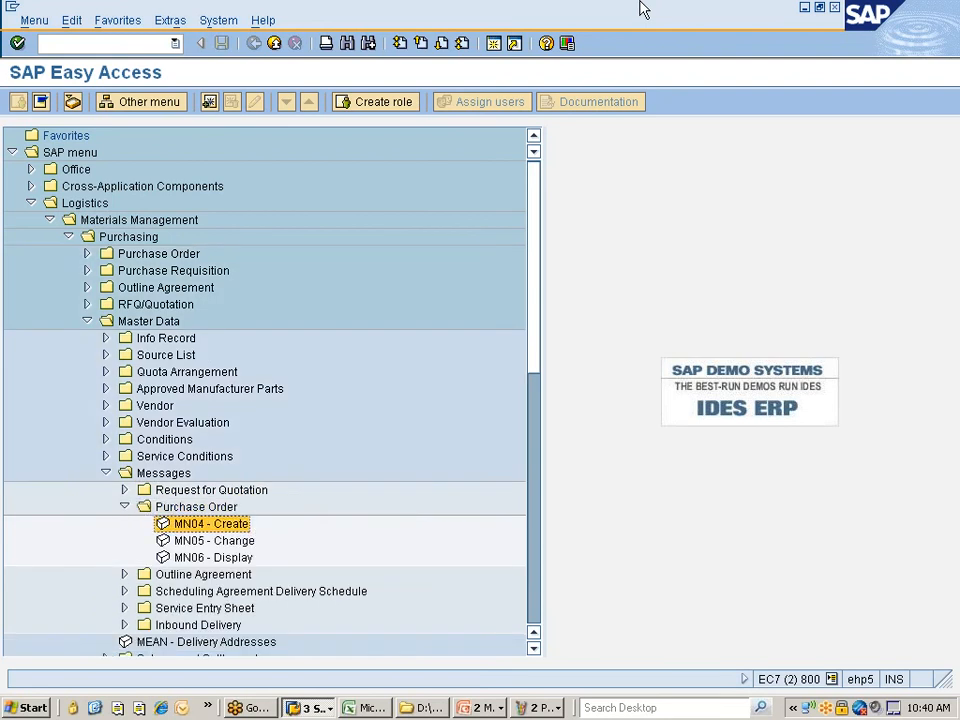
key("Return")
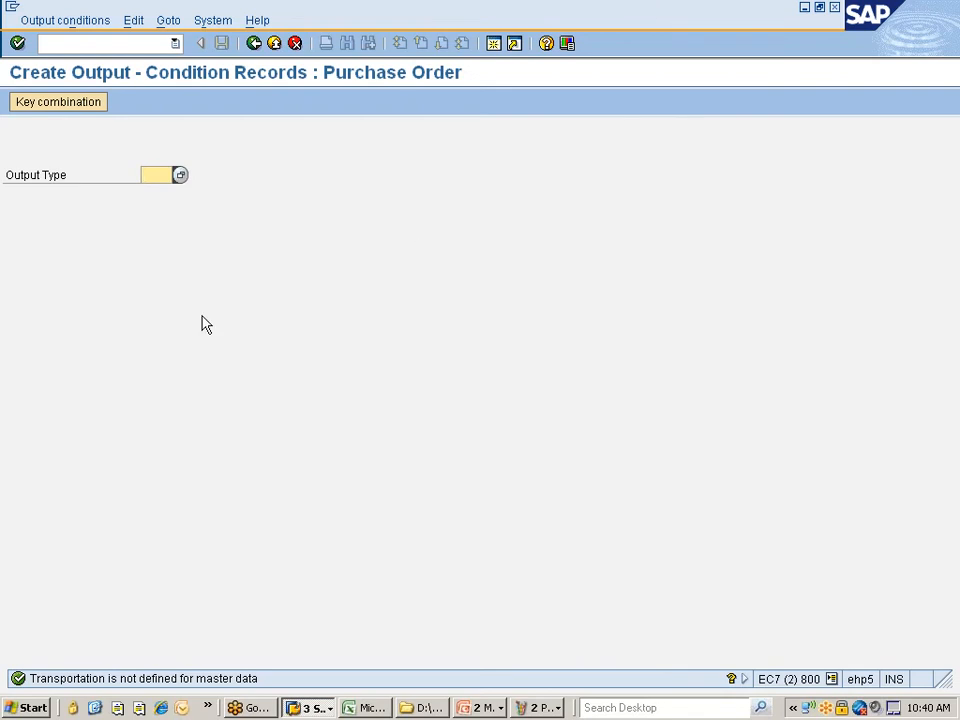
- Enter output type ZNPO to bring up its Key Combination dialog, then list the open SAP windows
left_click(180, 176)
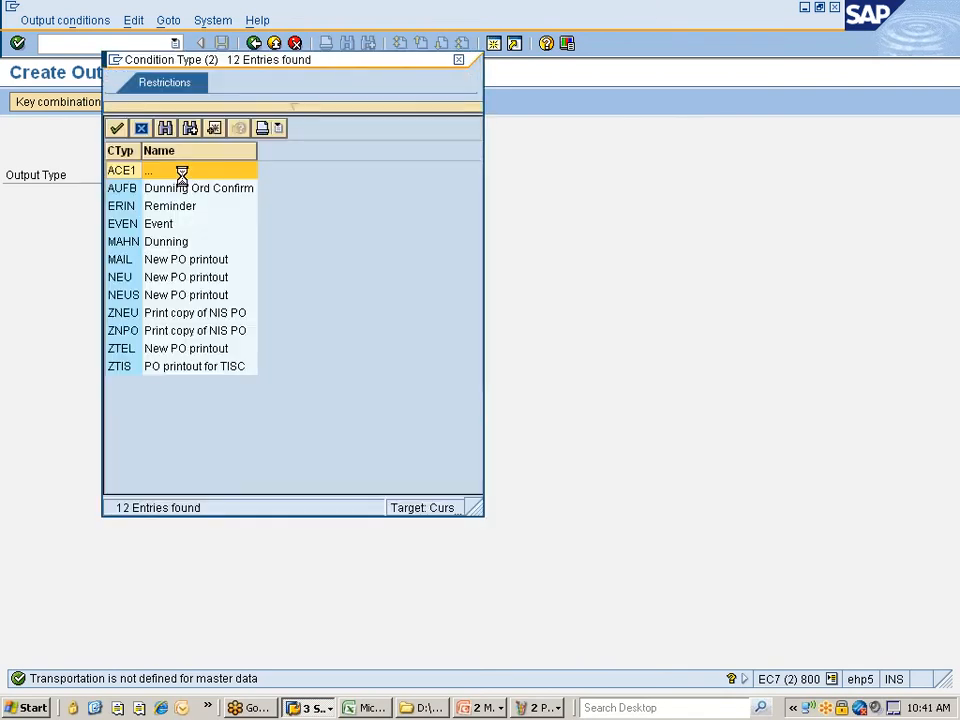
double_click(131, 331)
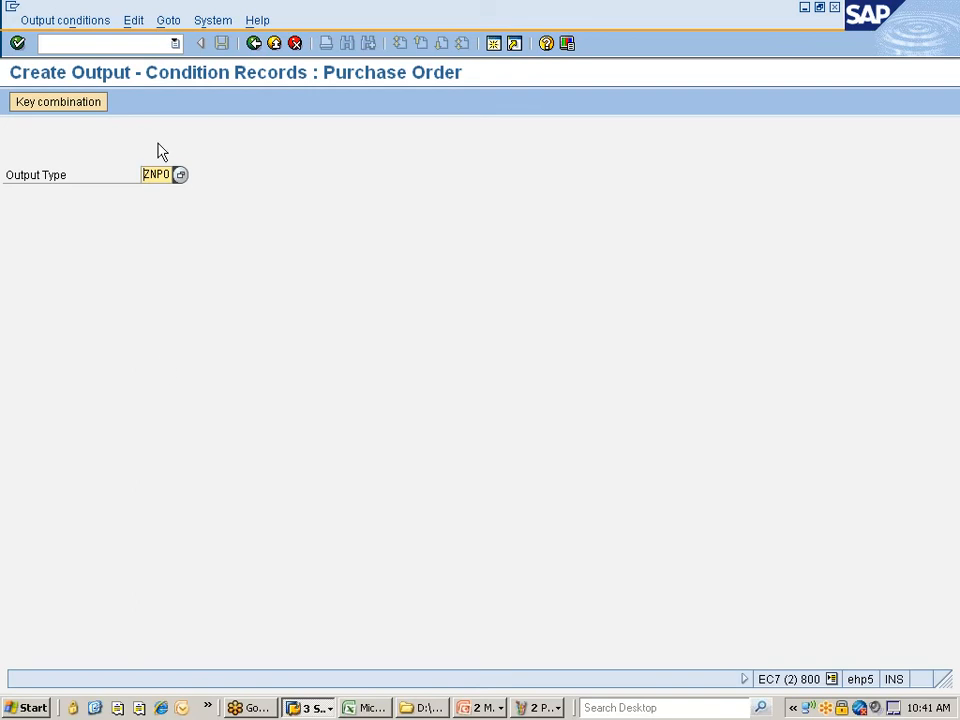
left_click(70, 105)
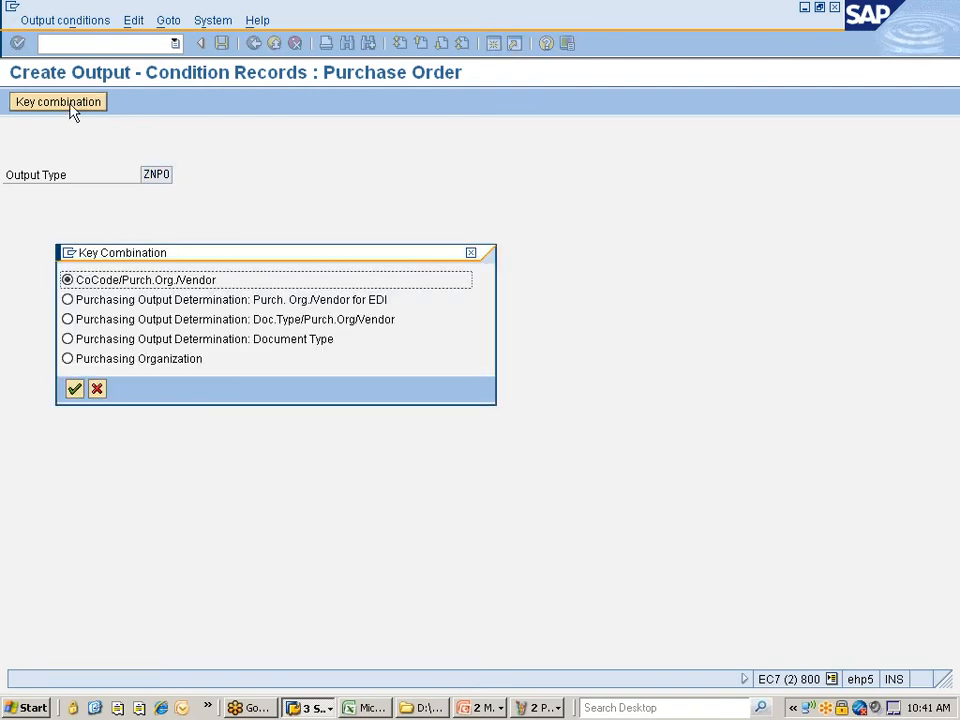
left_click_drag(181, 258, 350, 172)
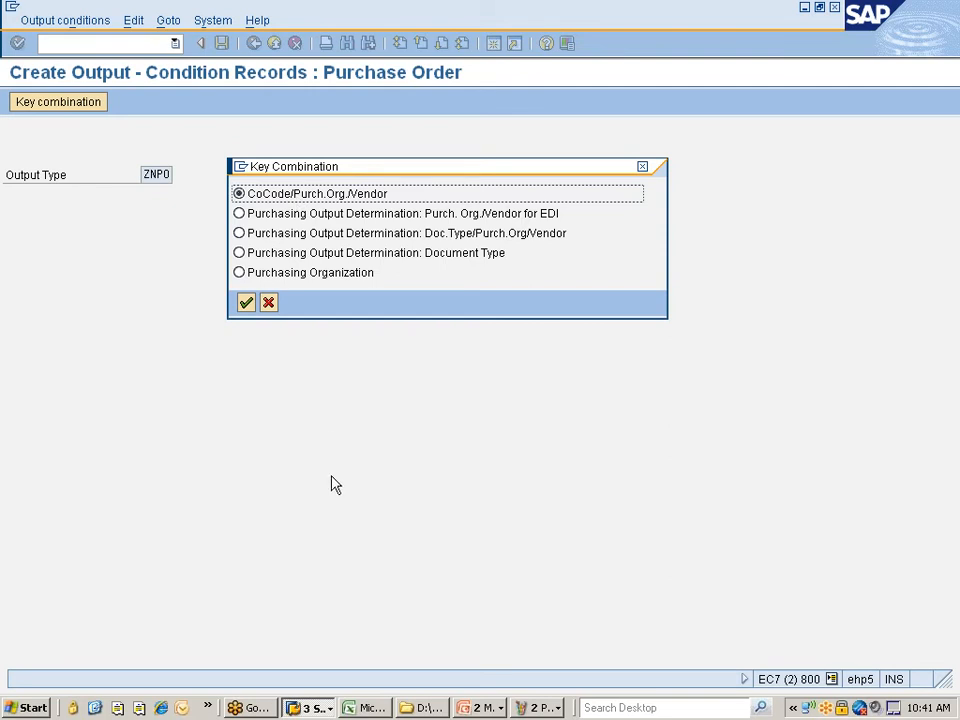
left_click(316, 707)
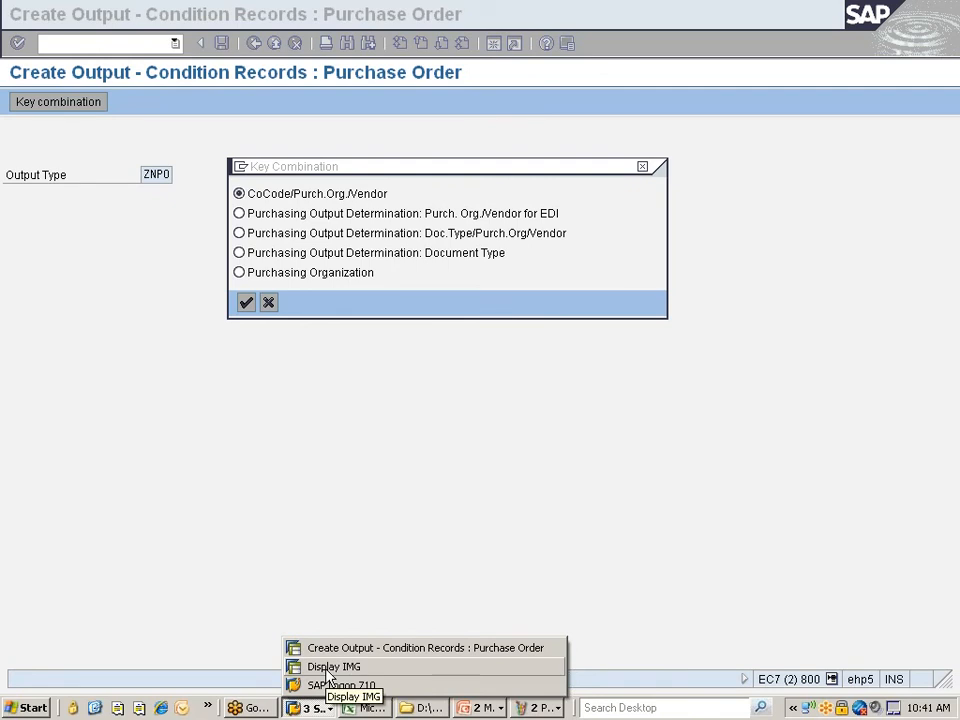
- In Display IMG, expand Materials Management > Purchasing > Messages > Output Control > Message Types
left_click(328, 668)
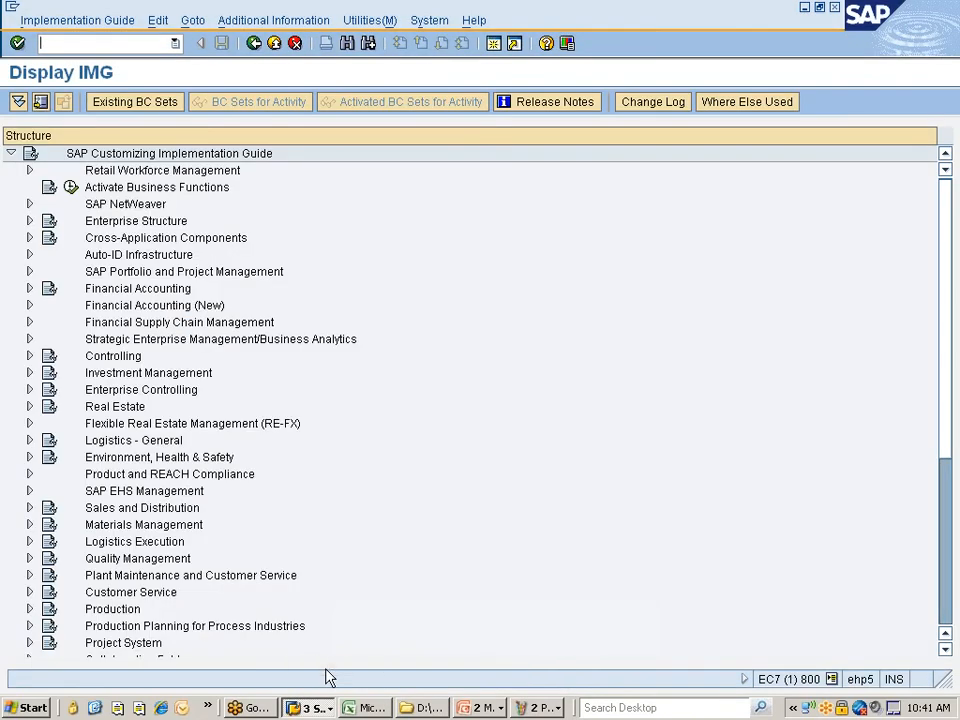
double_click(113, 526)
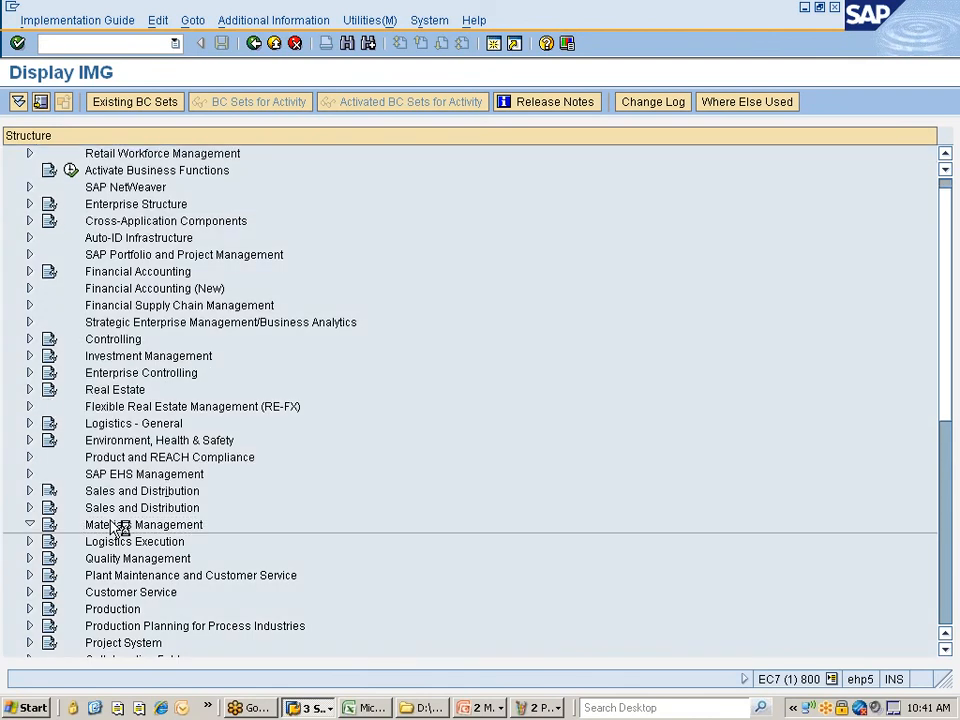
key("Right")
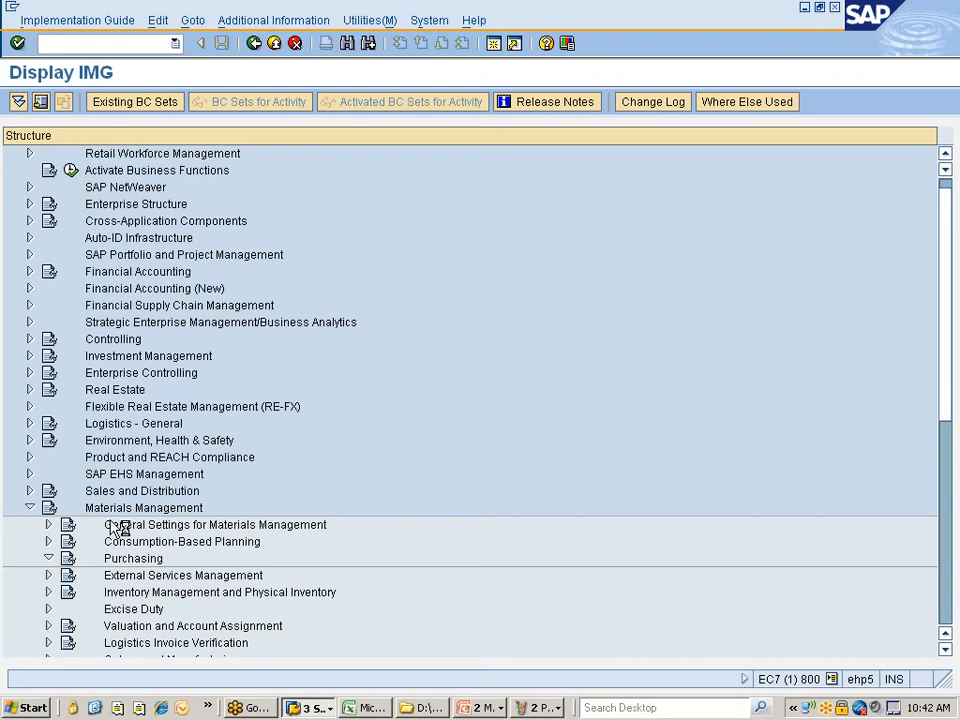
key("Down")
key("Down")
key("Down")
key("Down")
key("Down")
key("Down")
key("Down")
key("Down")
key("Down")
key("Down")
key("Down")
key("Down")
key("Down")
key("Down")
key("Down")
key("Down")
key("Down")
key("Down")
key("Down")
key("Down")
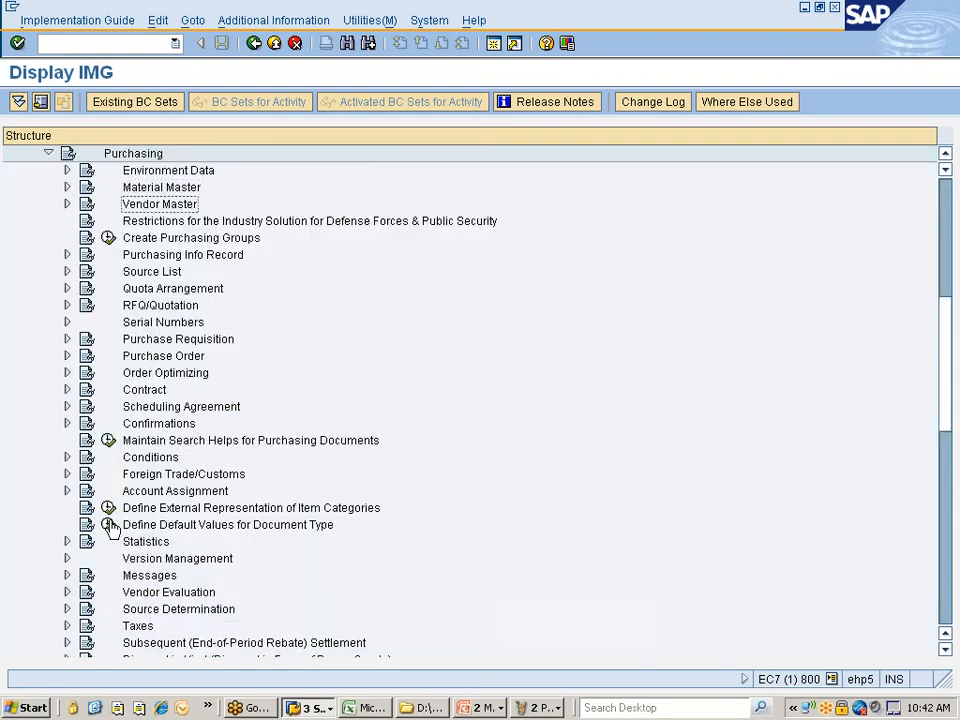
key("Right")
key("Down")
key("Down")
key("Down")
key("Down")
key("Right")
key("Down")
key("Down")
key("Down")
key("Down")
key("Right")
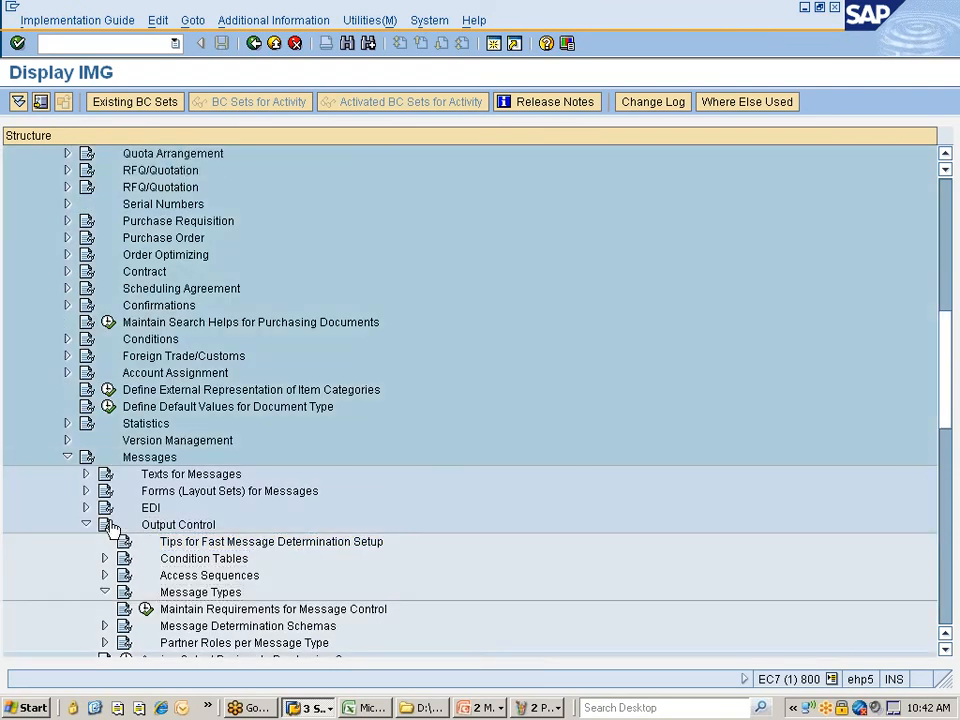
key("Down")
key("Down")
key("Down")
key("Up")
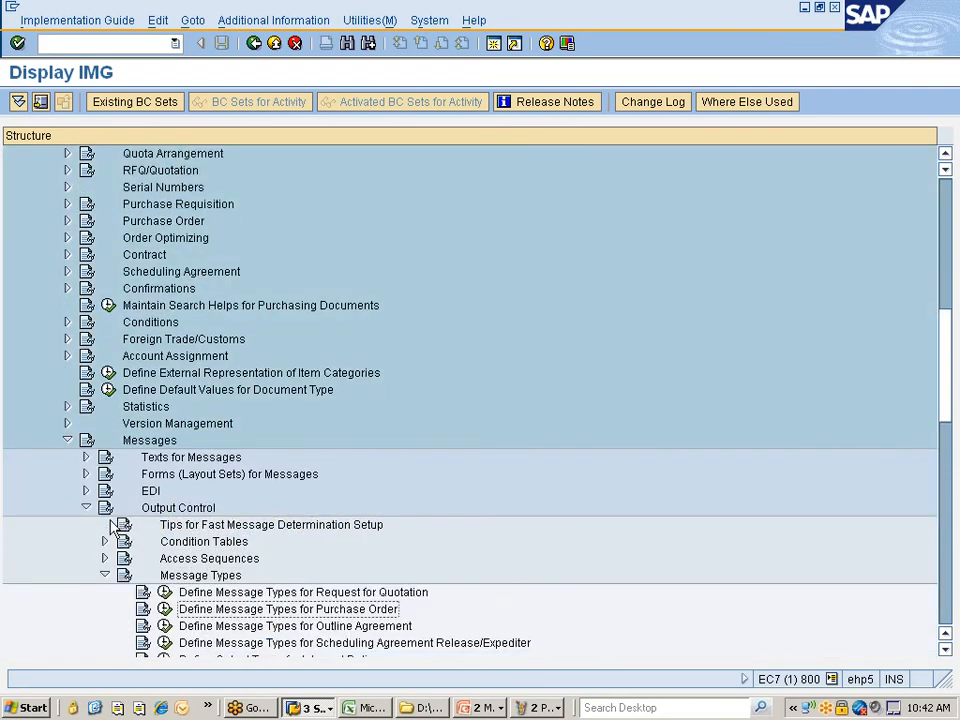
- Open Define Message Types for Purchase Order and view ZNPO's details showing access sequence ZNIS
left_click(165, 609)
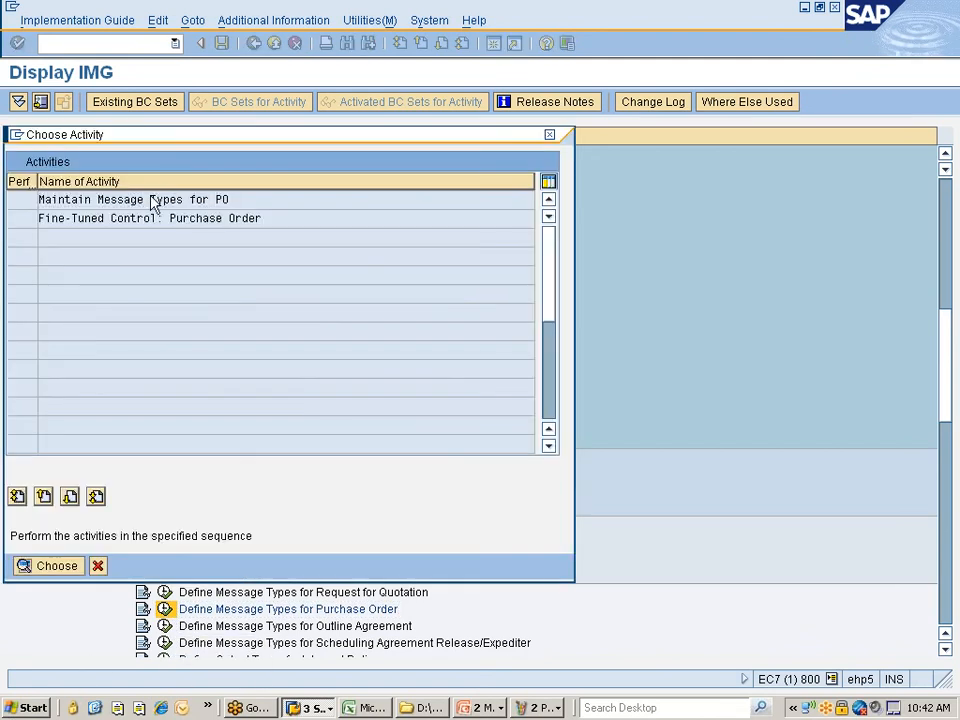
double_click(155, 201)
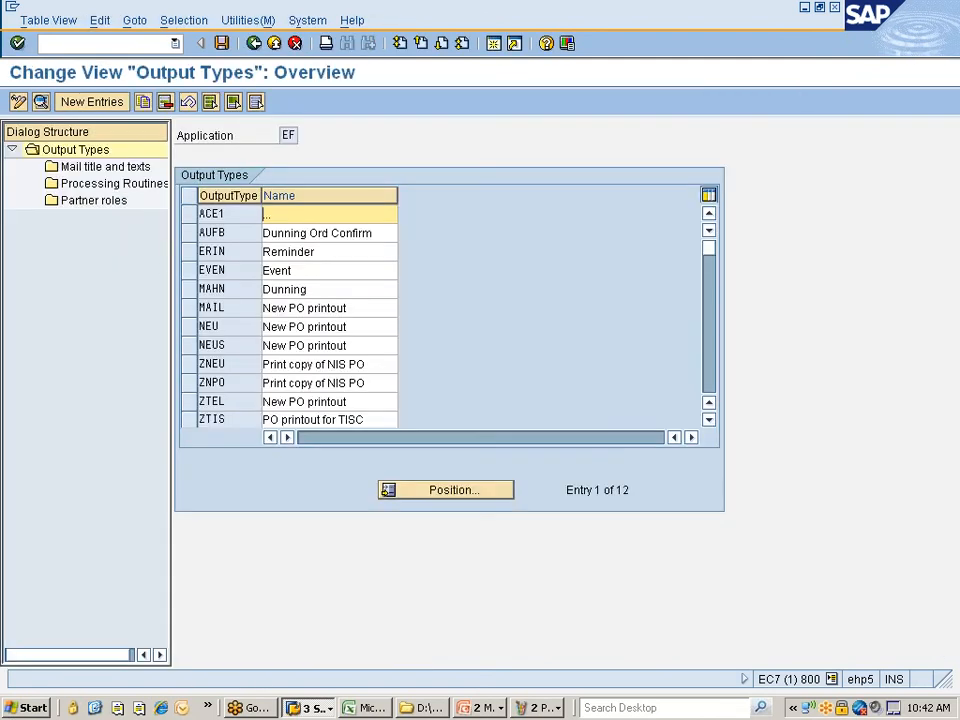
left_click(196, 386)
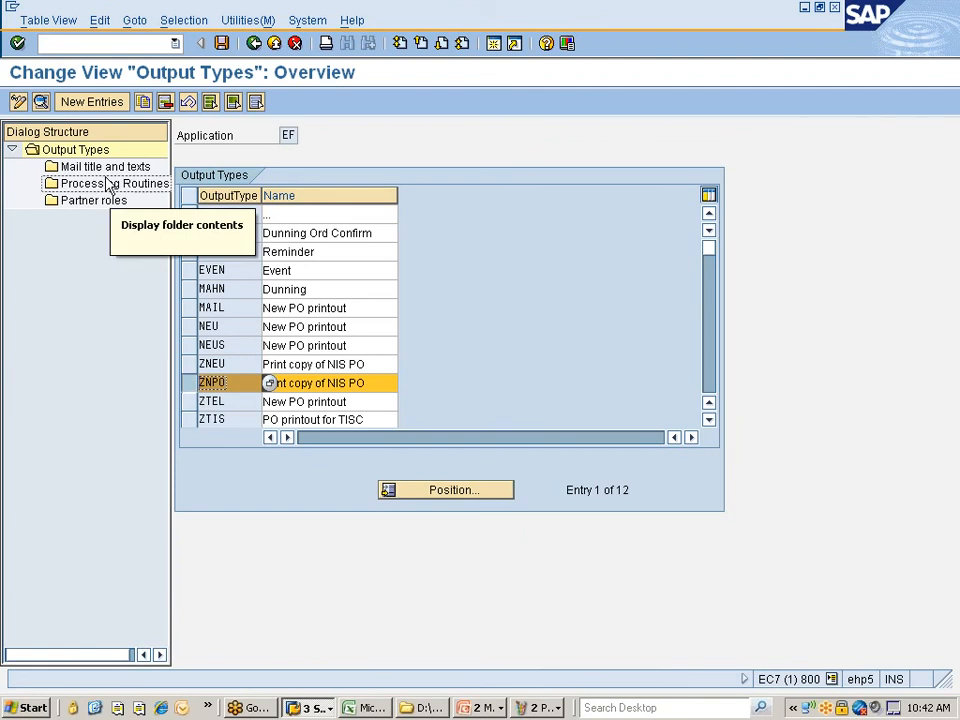
left_click(41, 102)
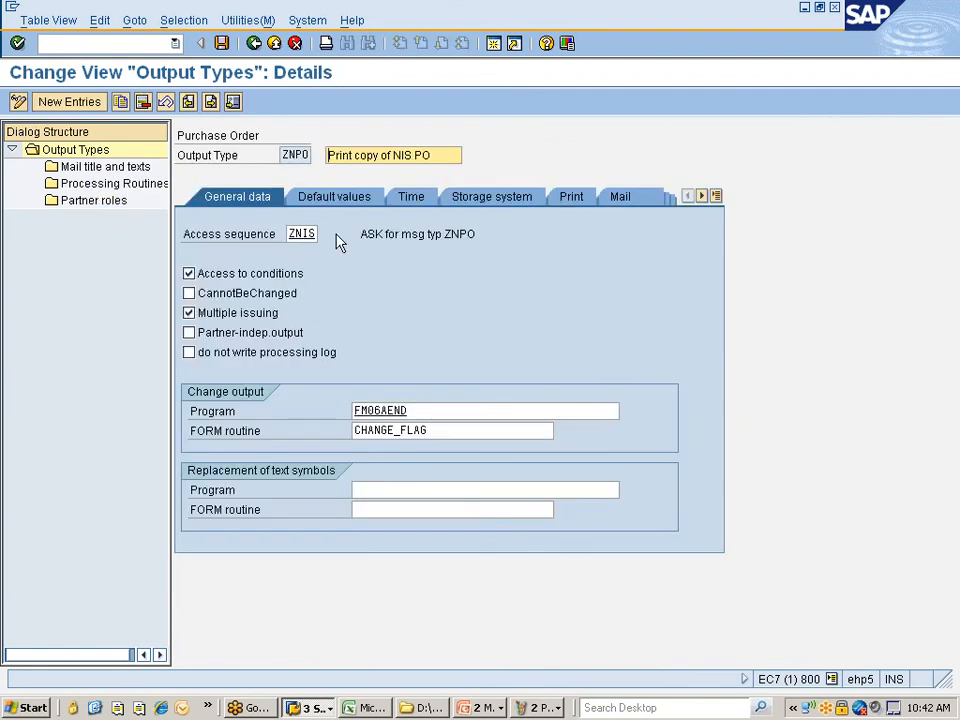
- Return to the IMG tree and expand Access Sequences under Output Control
left_click(254, 43)
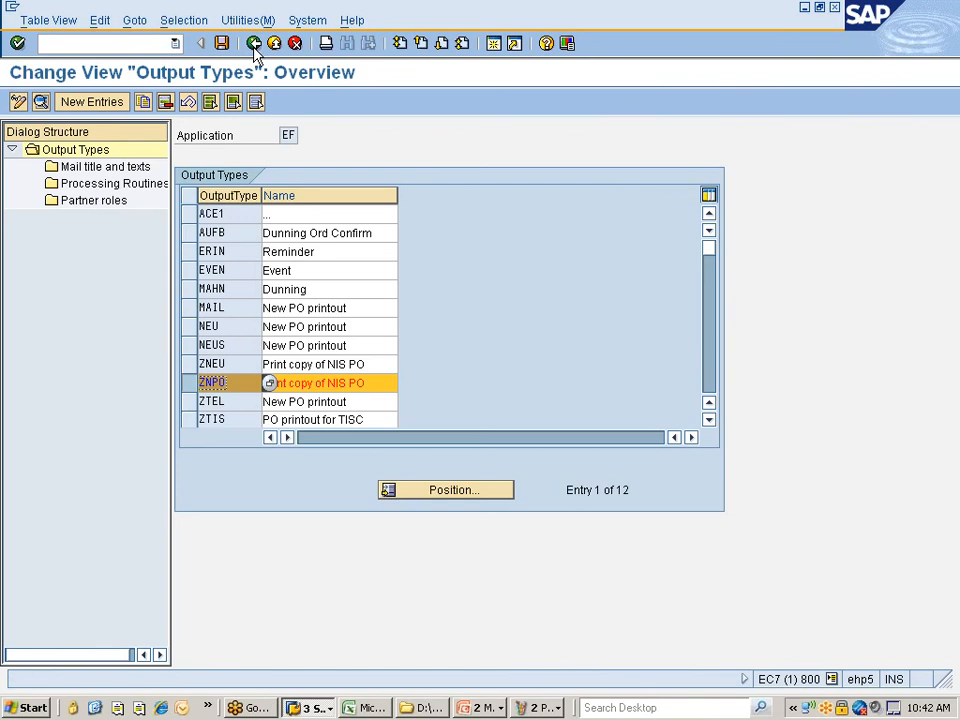
left_click(254, 45)
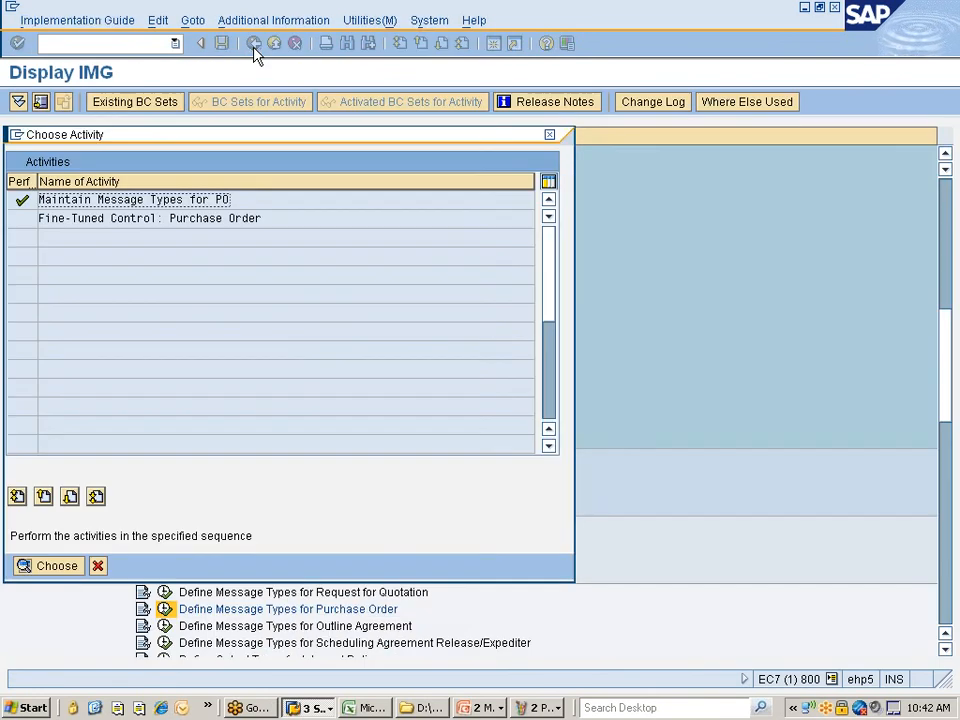
left_click(98, 566)
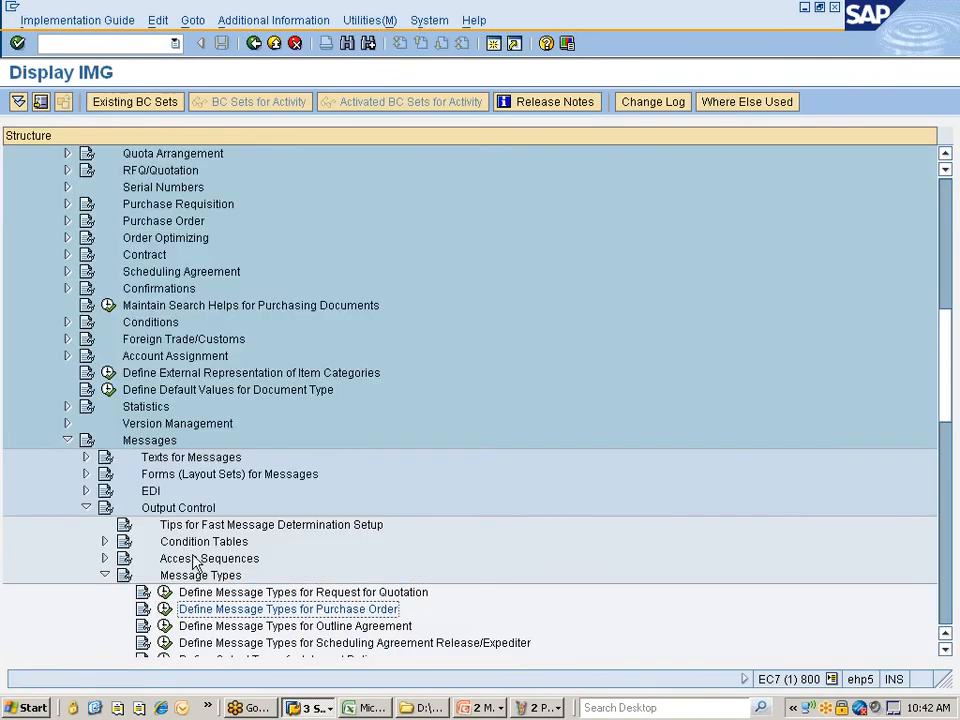
left_click(104, 558)
scroll(274, 519, "down", 2)
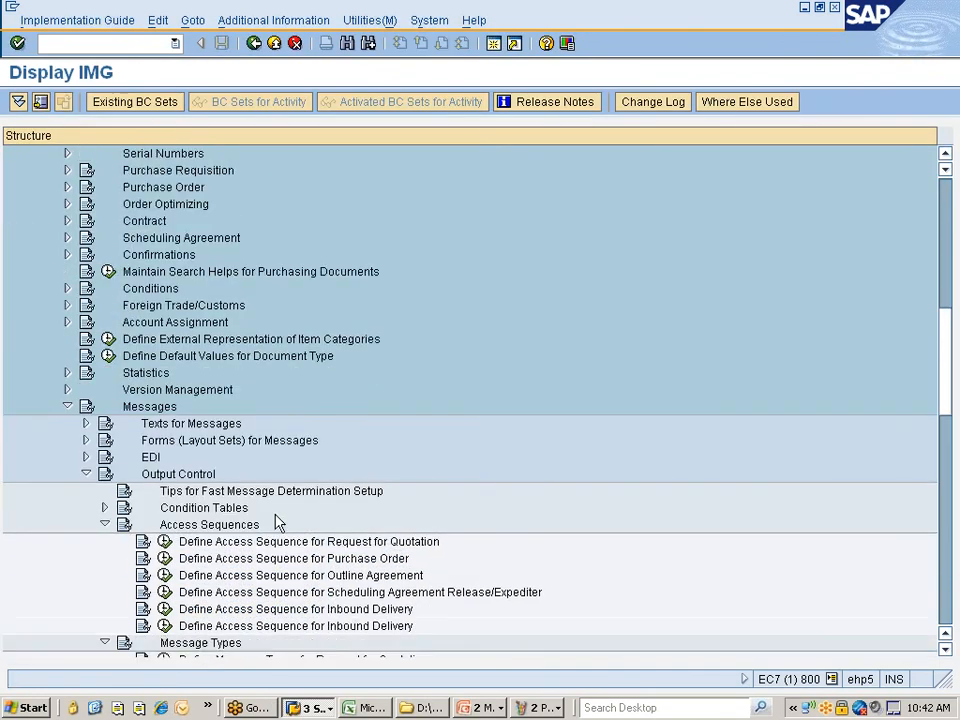
- Open Define Access Sequence for Purchase Order and view the accesses of sequence ZNIS
left_click(200, 527)
left_click(165, 524)
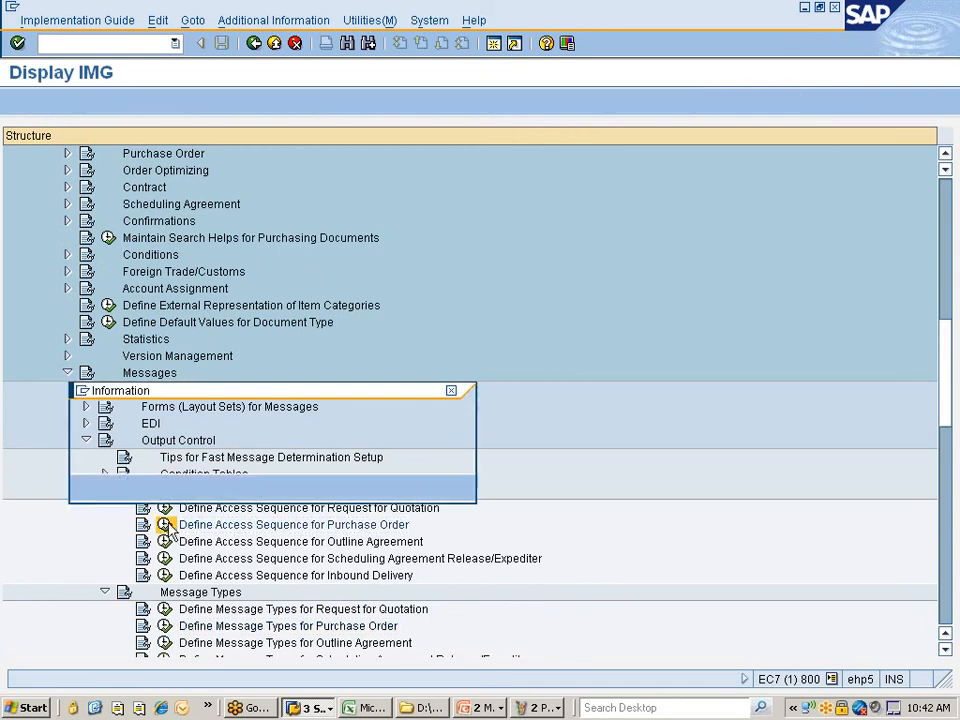
left_click(87, 487)
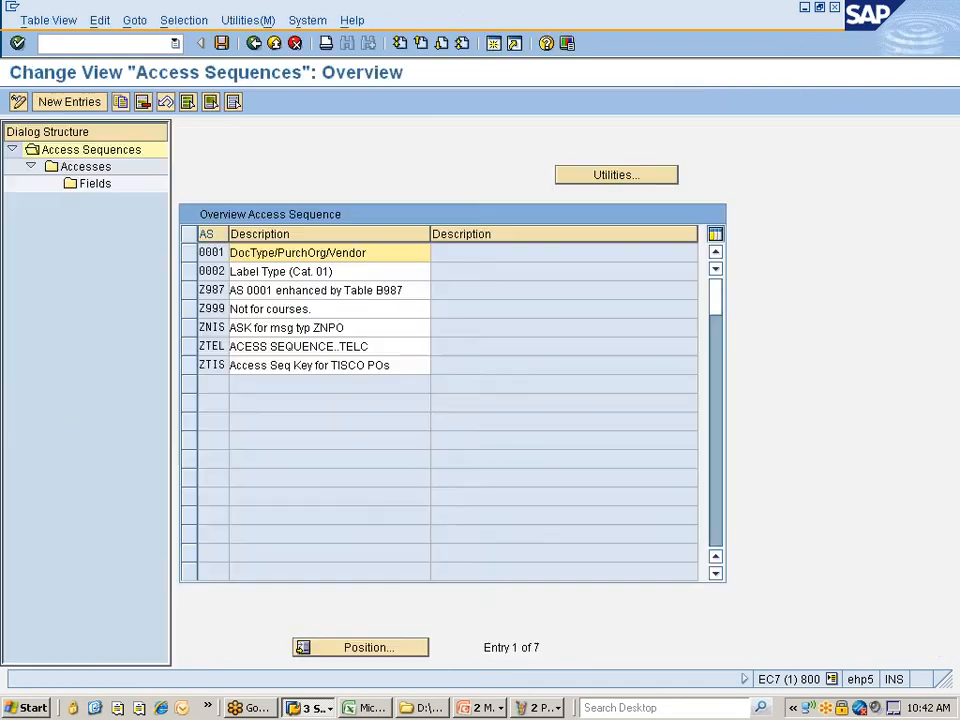
left_click(188, 327)
left_click(86, 169)
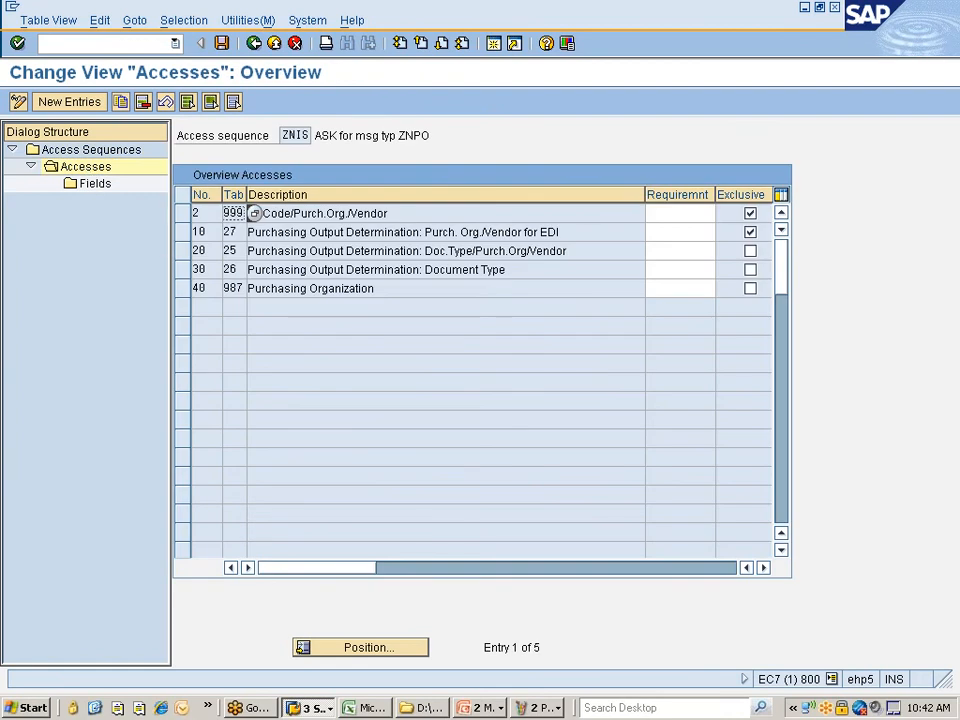
left_click(304, 213)
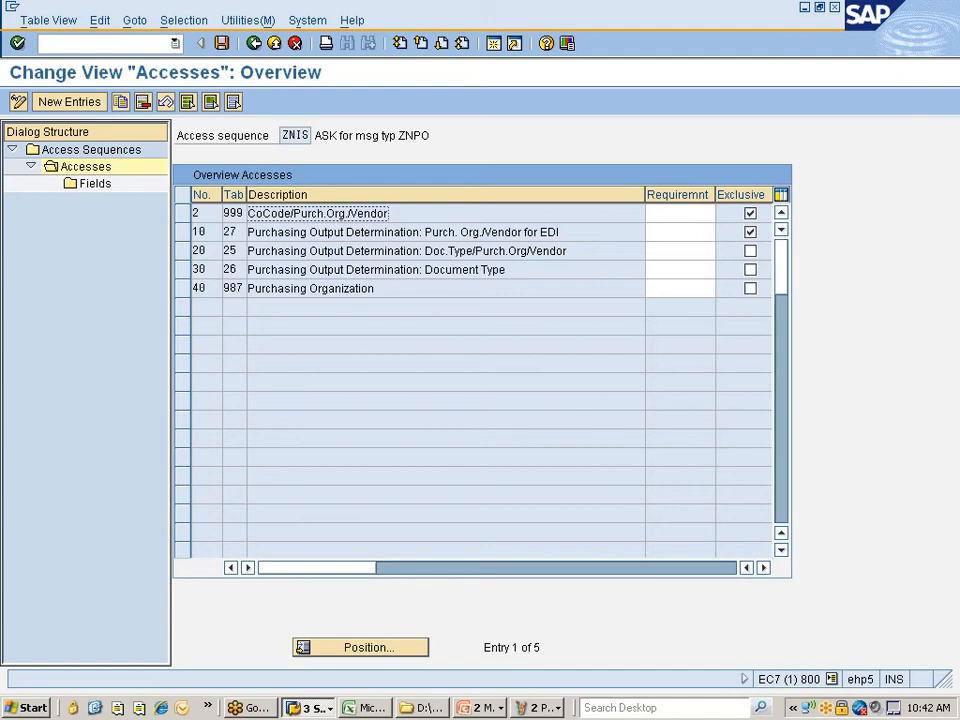
left_click_drag(389, 213, 256, 213)
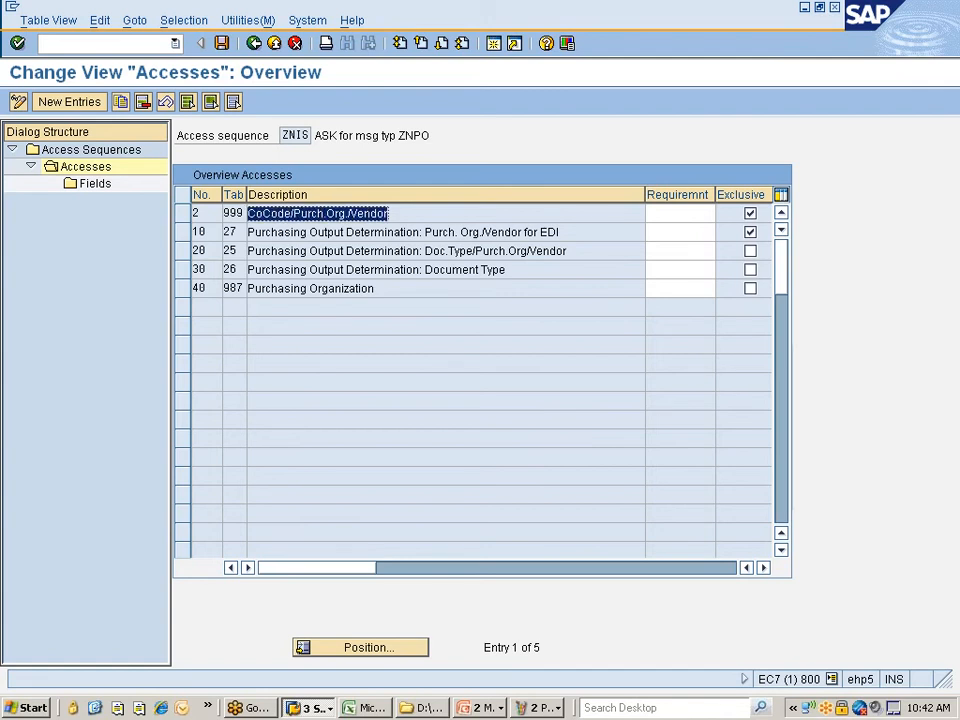
- Compare ZNIS's five accesses with the ZNPO key combinations, ending on the Key Combination dialog
key("alt+Tab")
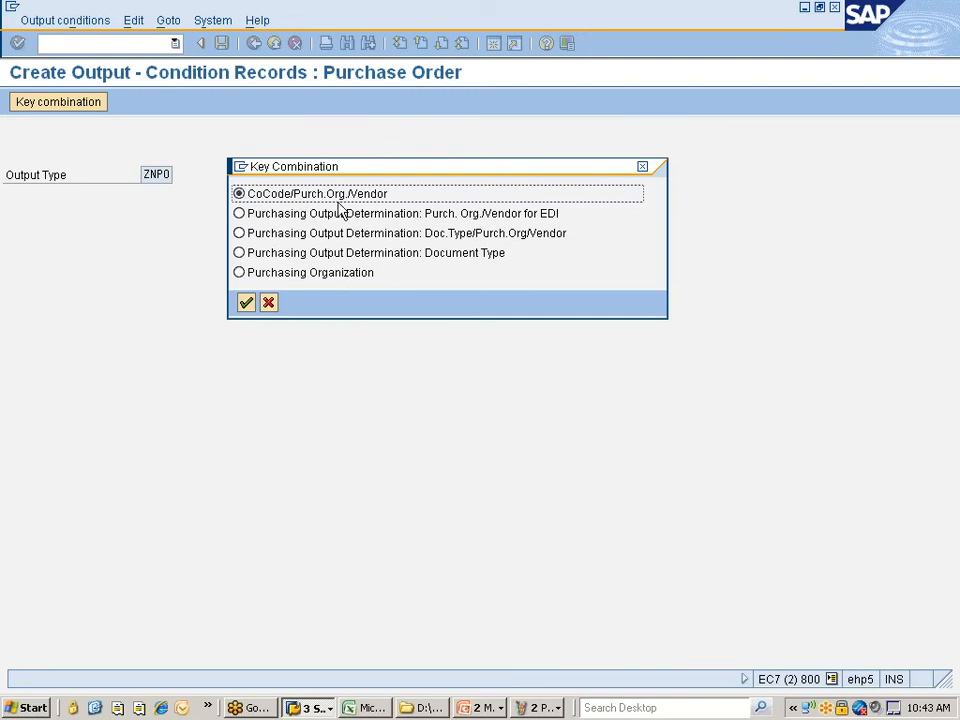
key("alt+Tab")
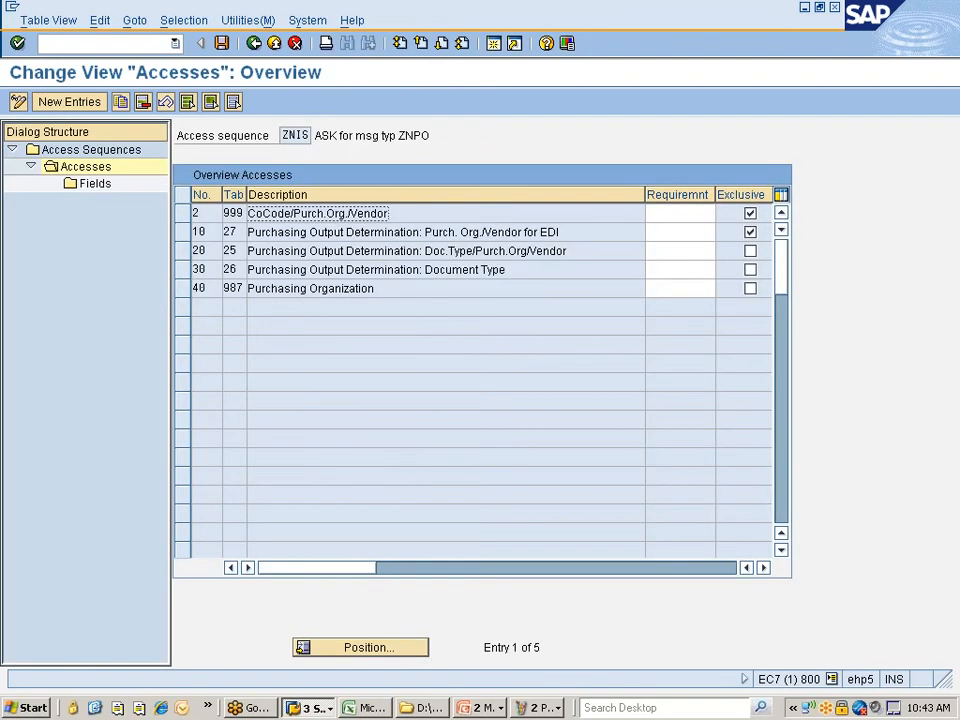
key("alt+Tab")
key("alt+Tab")
key("alt+Tab")
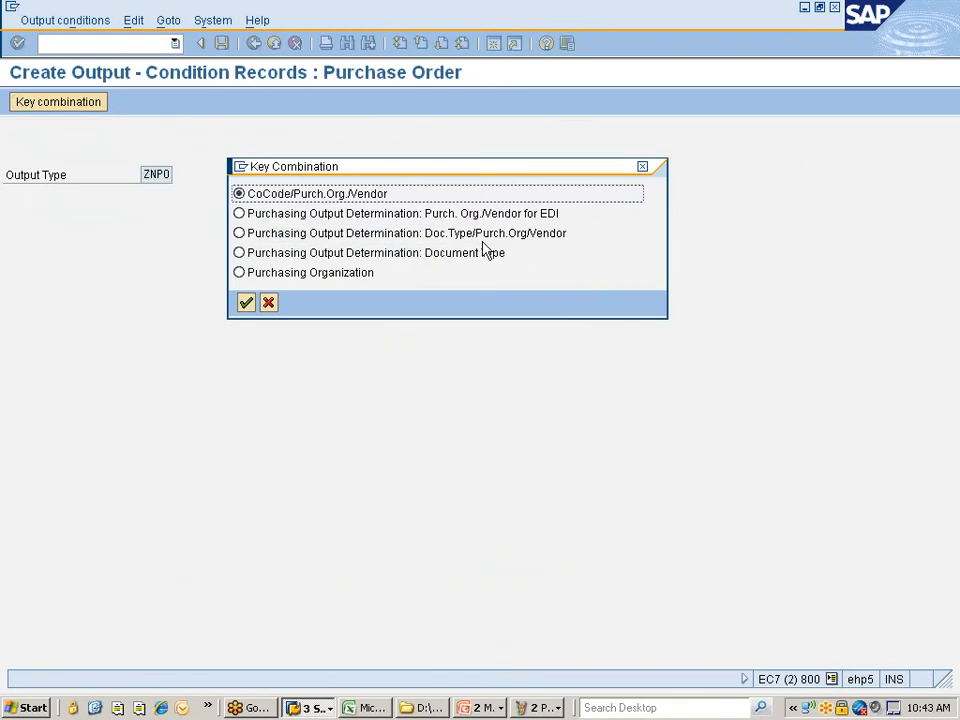
key("alt+Tab")
key("alt+Tab")
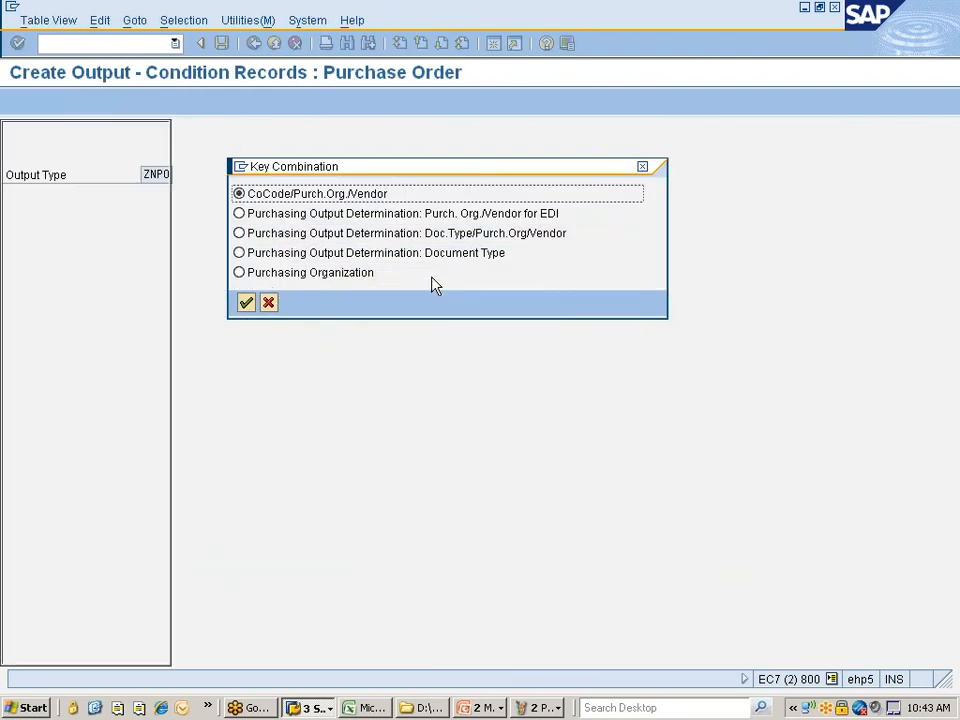
key("alt+Tab")
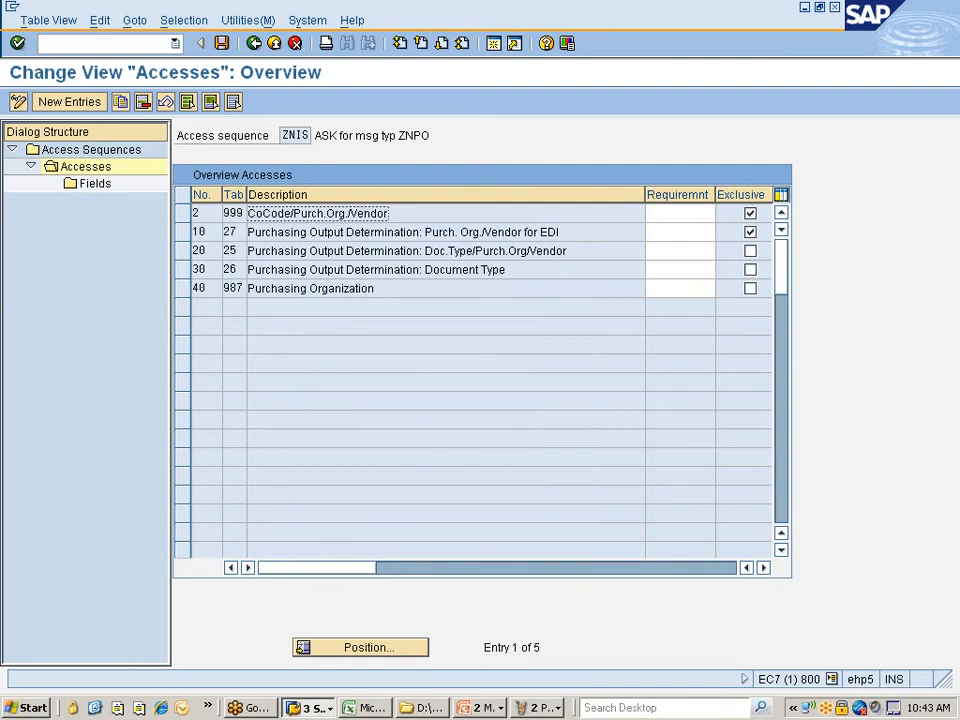
key("alt+Tab")
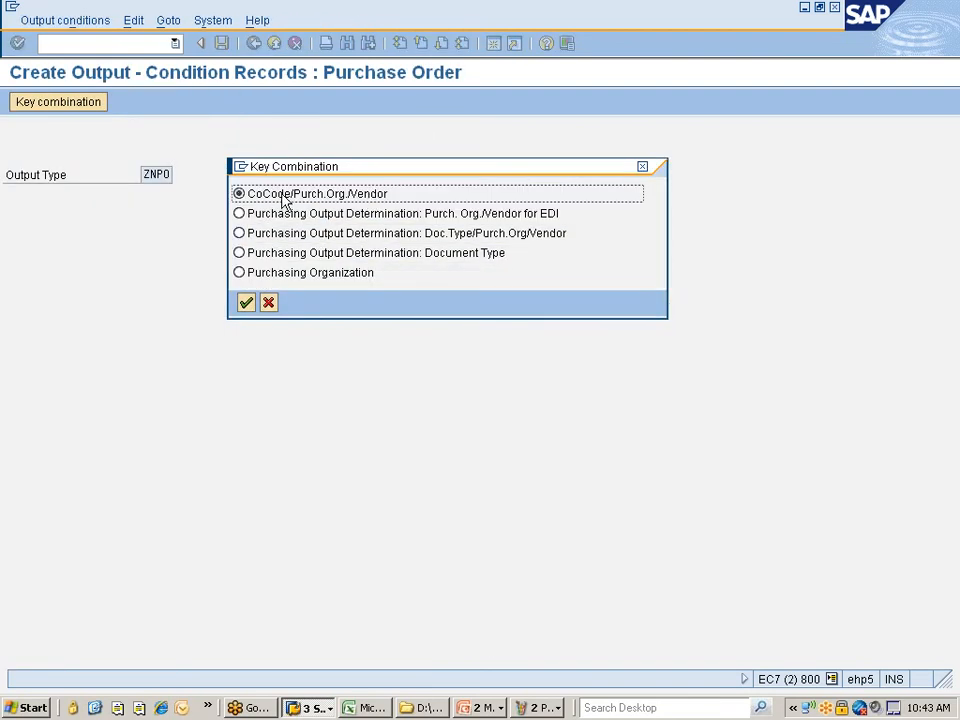
- Choose the CoCode/Purch.Org./Vendor key combination with company code 7777 and purchasing organization 7770
left_click(246, 303)
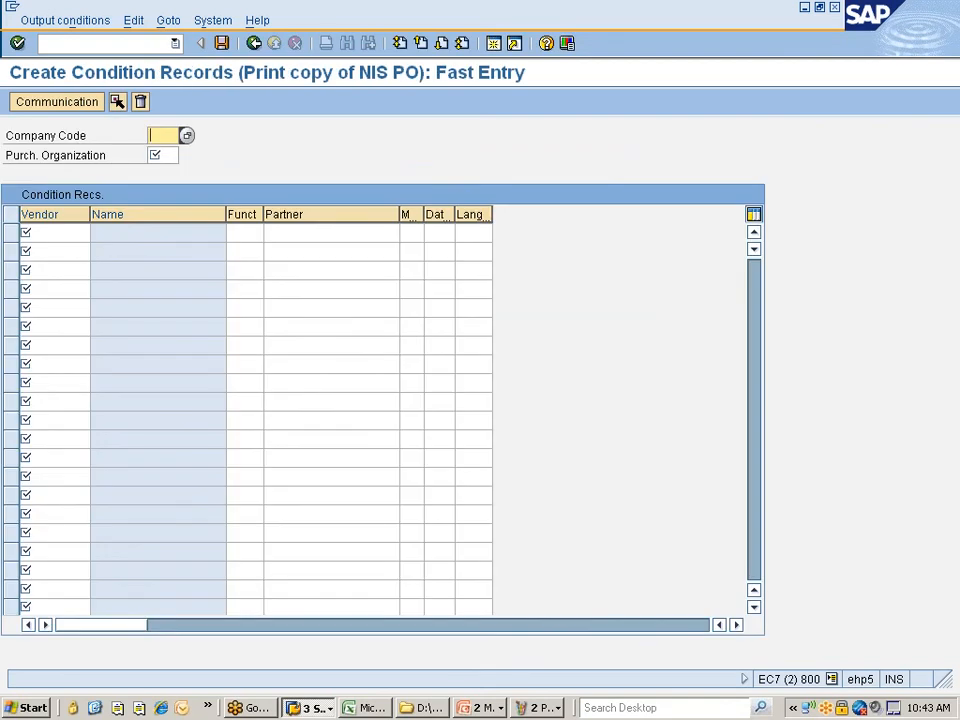
type("77")
key("Tab")
type("7770")
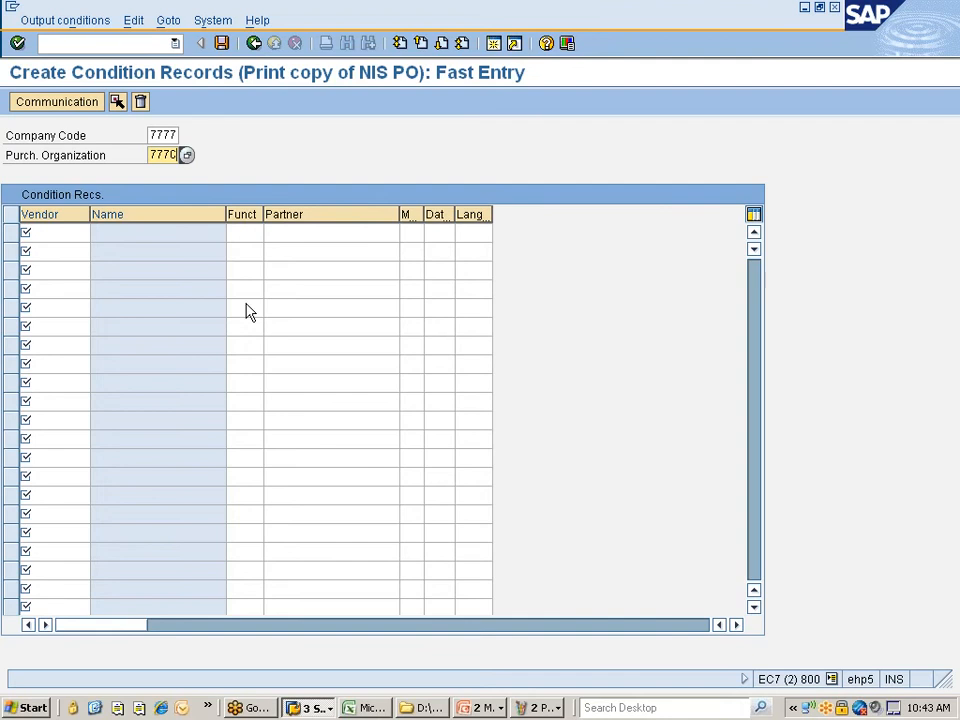
key("Return")
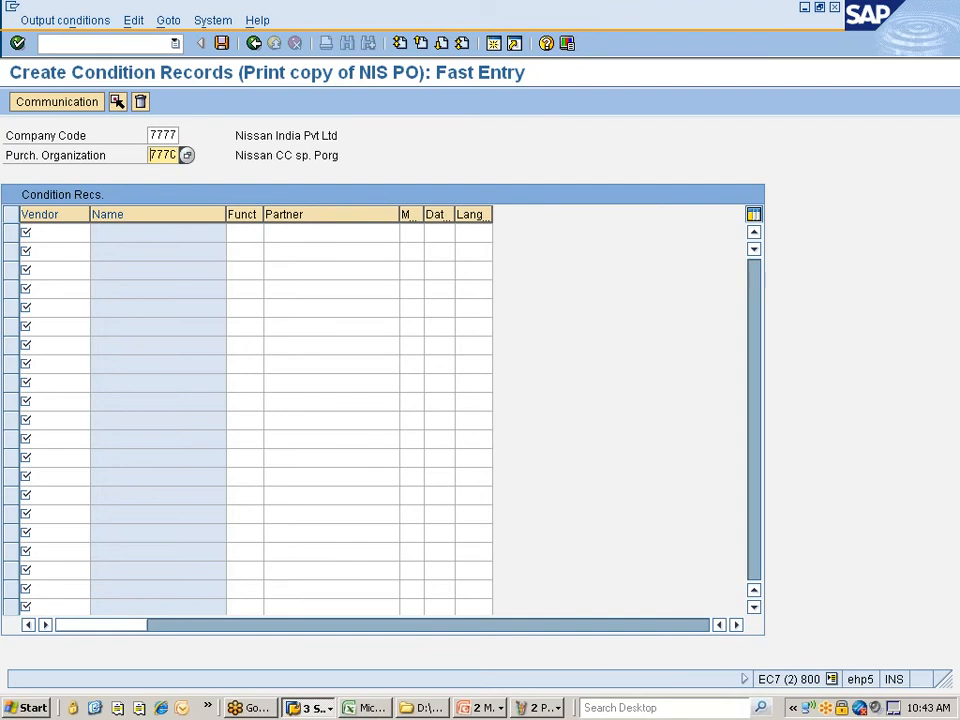
- Pick the first vendor from the sorted F4 vendor search and copy it into the next rows
left_click(54, 233)
left_click(97, 233)
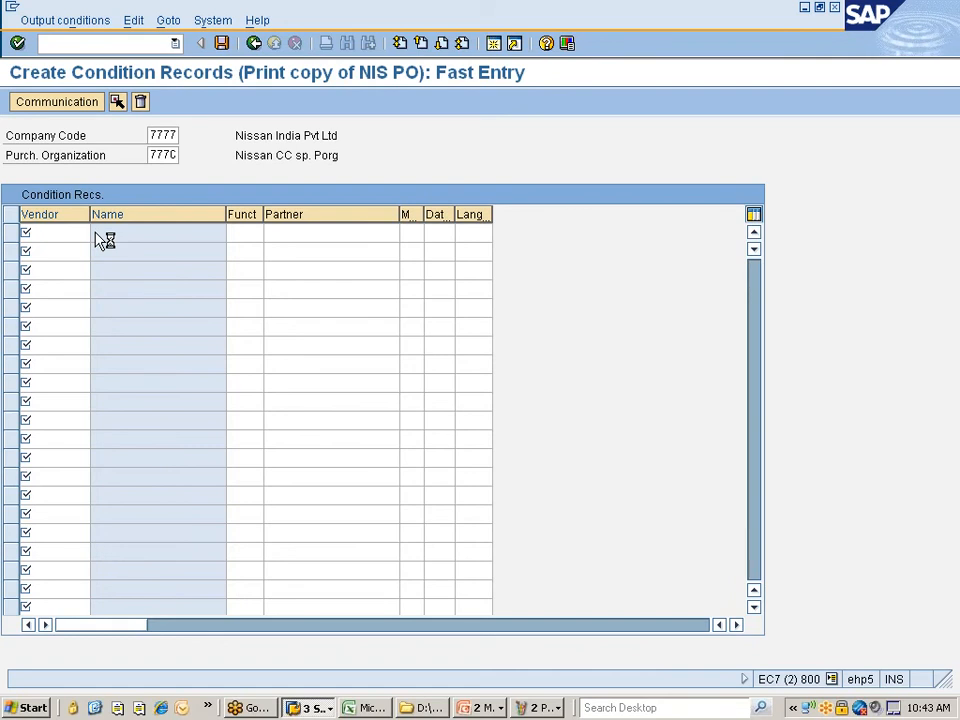
key("Return")
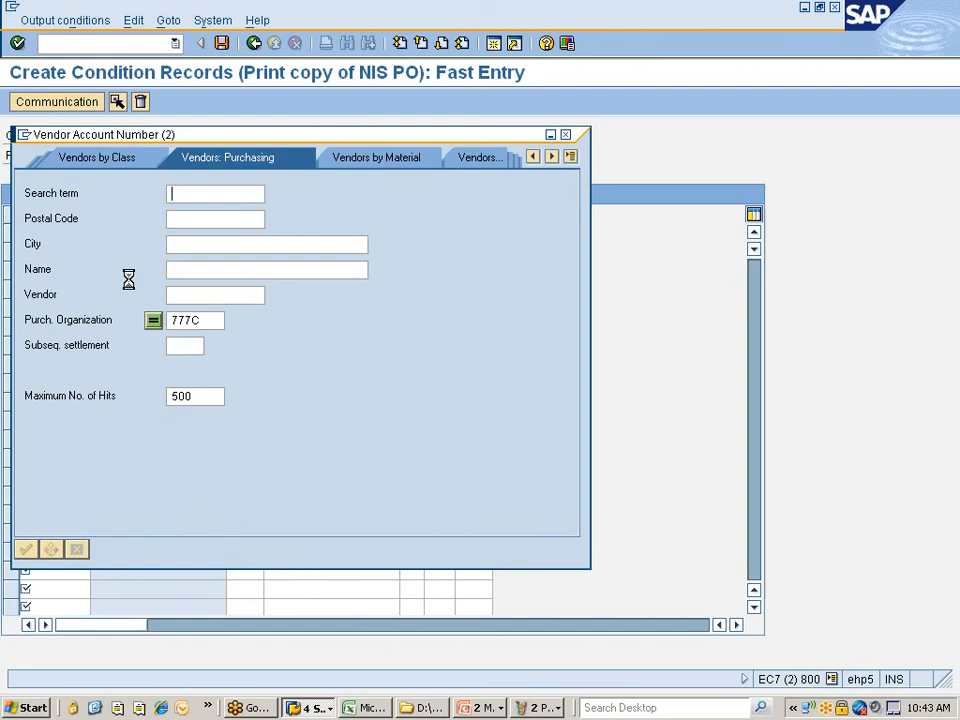
left_click(349, 100)
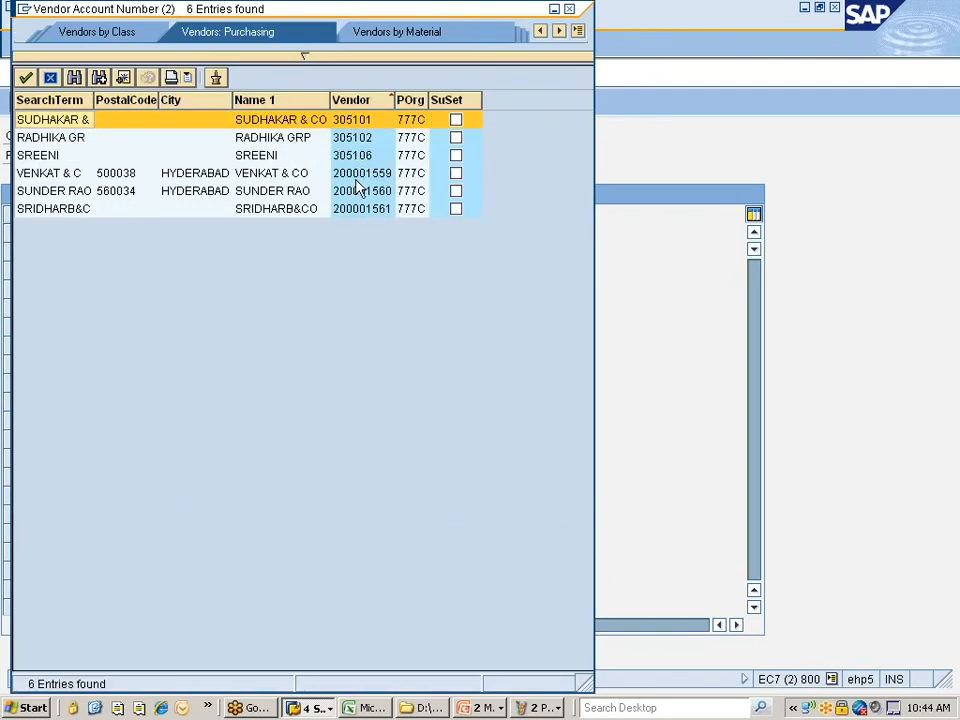
double_click(356, 124)
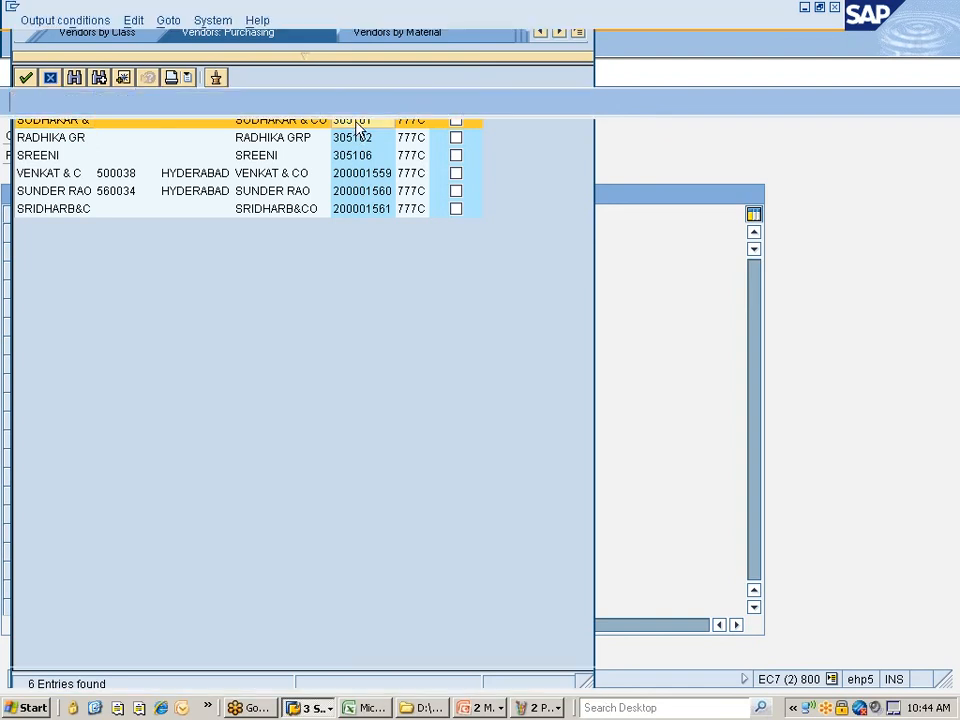
key("shift+End")
key("ctrl+c")
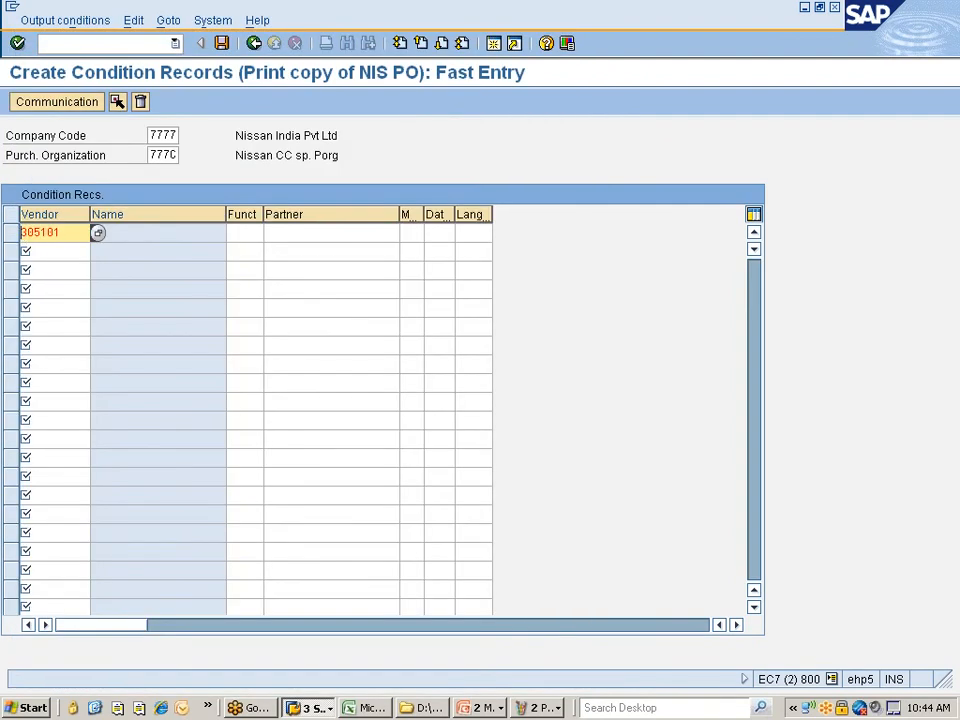
key("Down")
key("ctrl+v")
key("Down")
key("ctrl+v")
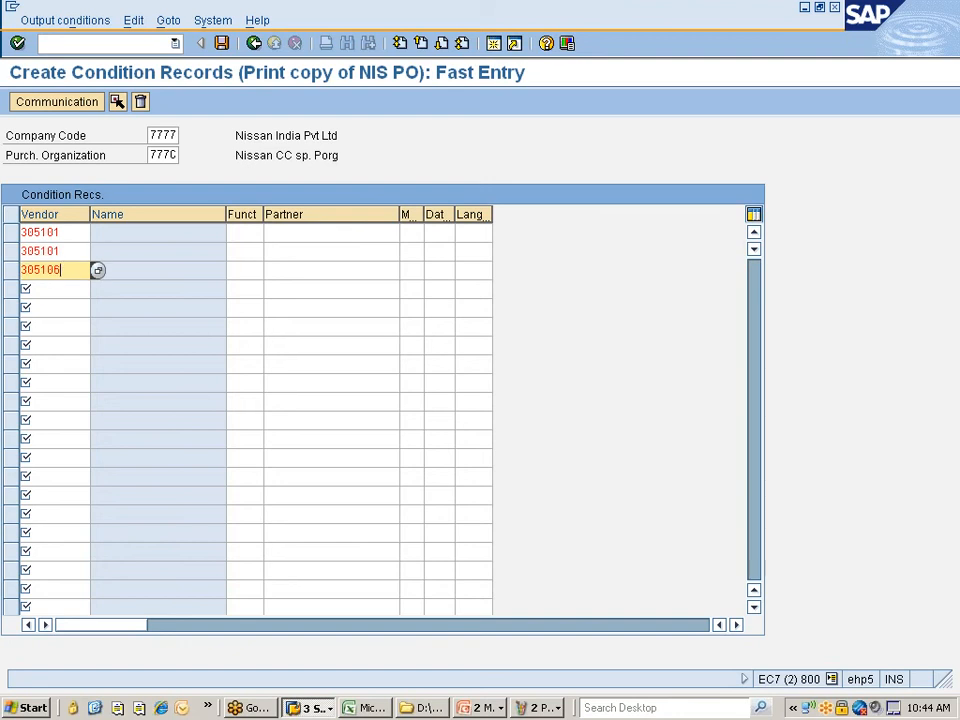
key("Return")
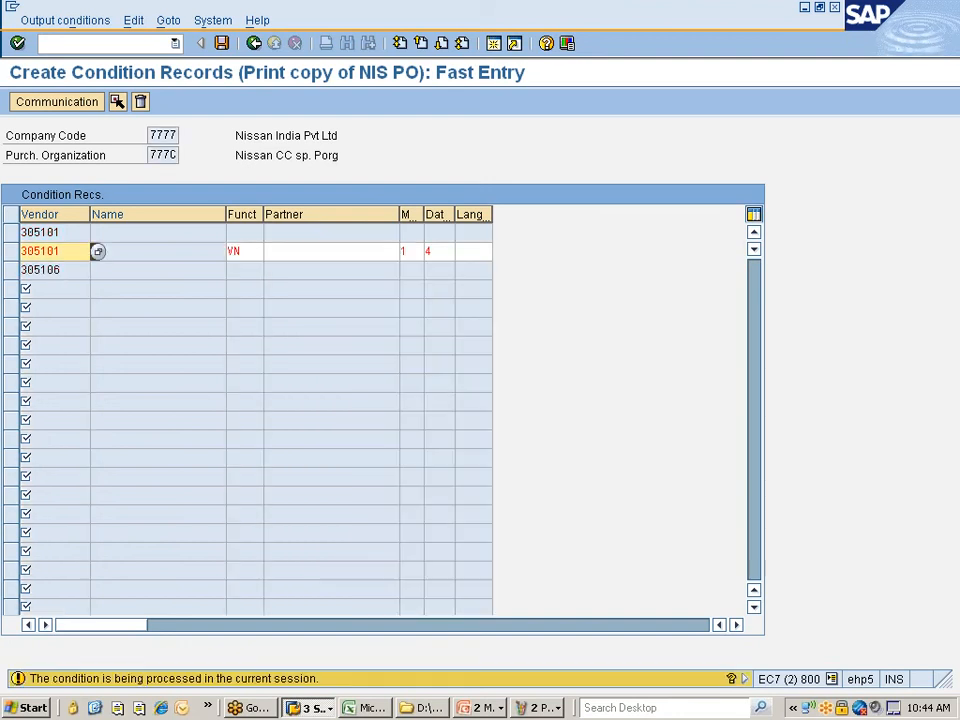
key("Return")
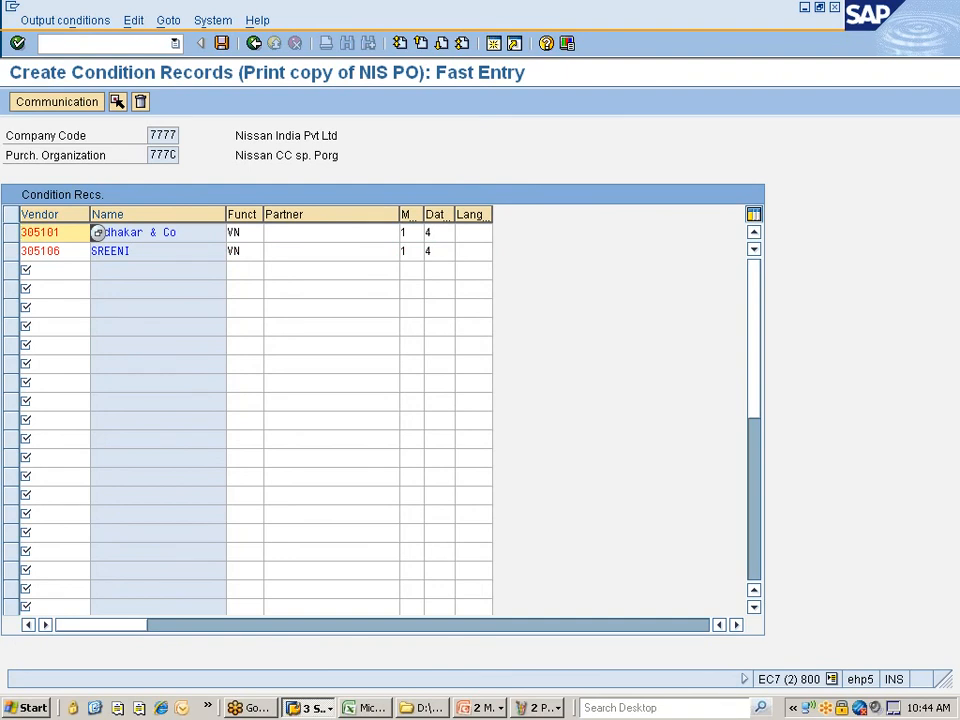
- Enter the second vendor's number in the empty third record row
left_click(97, 270)
type("305101")
key("BackSpace")
type("2")
key("Return")
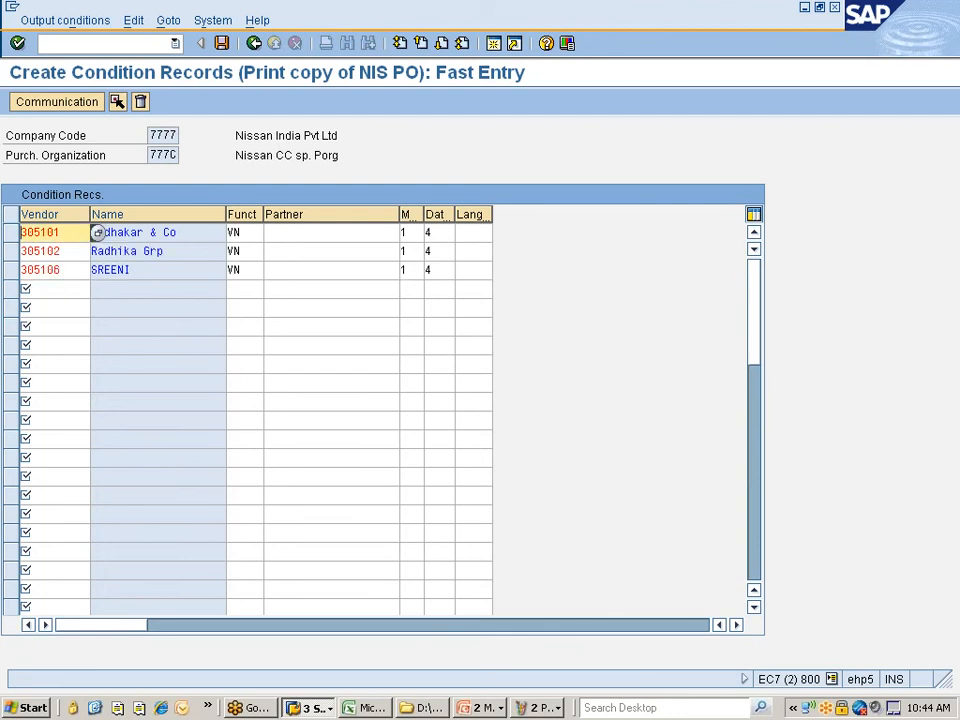
- Set language EN on all three condition records and save them
left_click(497, 233)
type("EN")
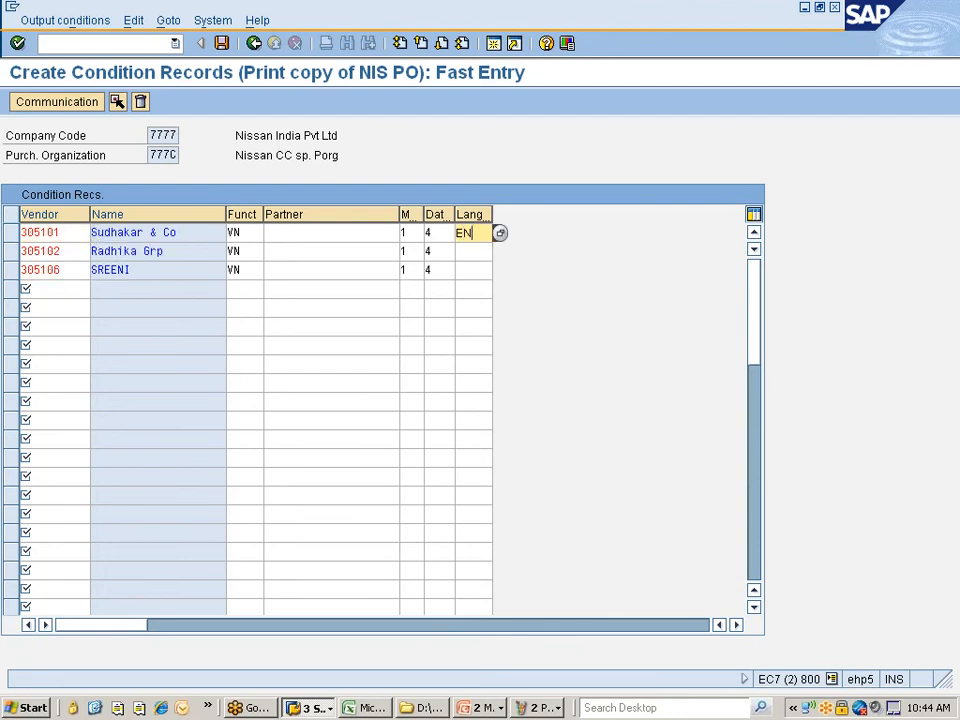
left_click(472, 252)
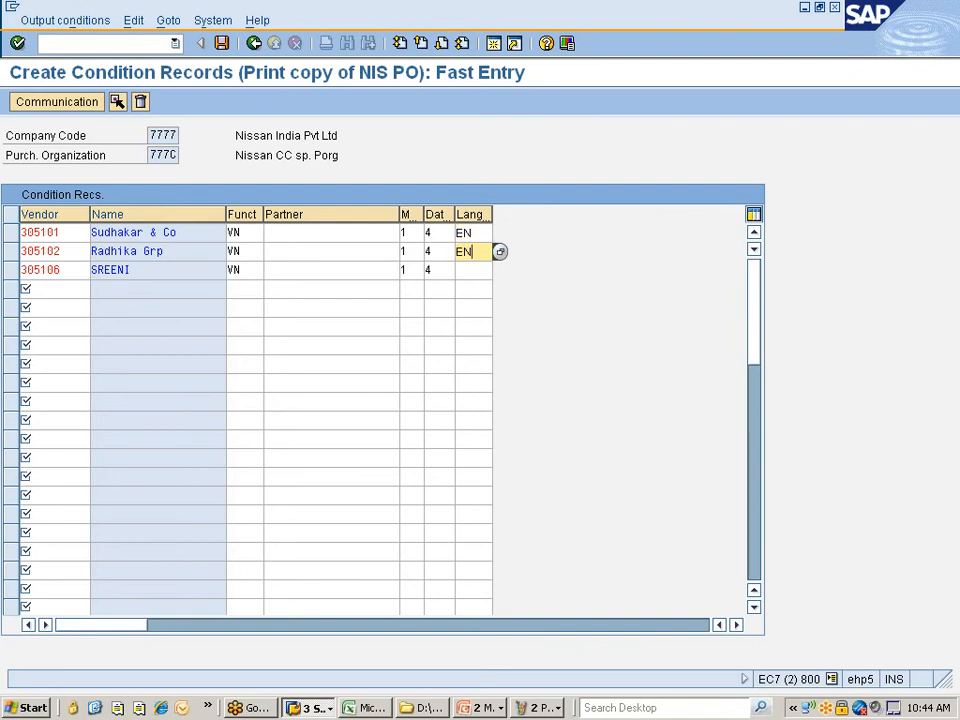
left_click(472, 270)
key("Return")
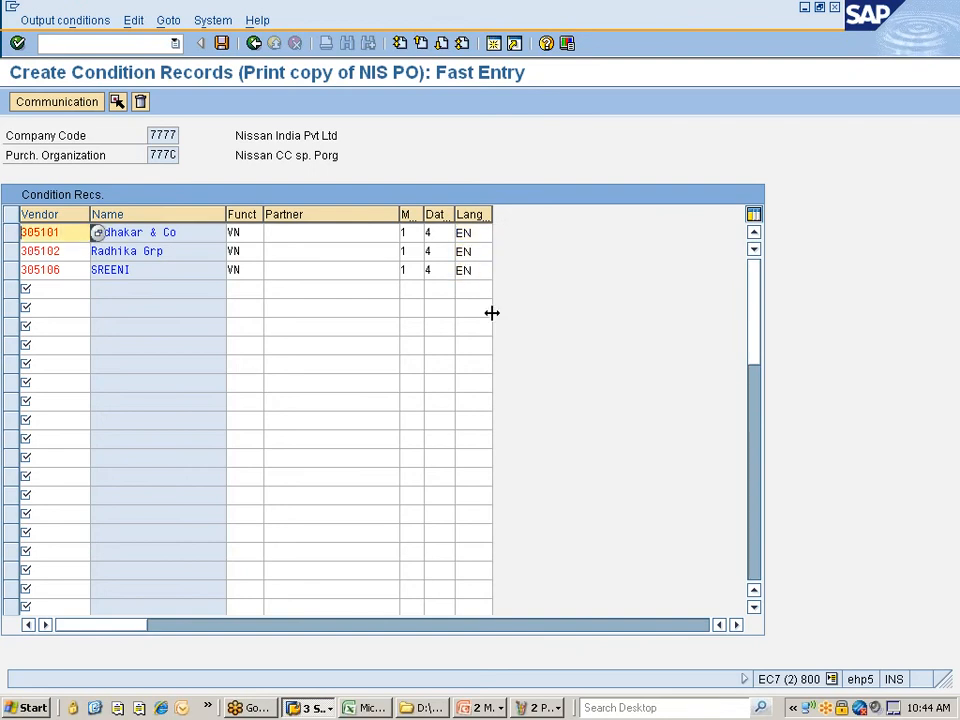
key("ctrl+s")
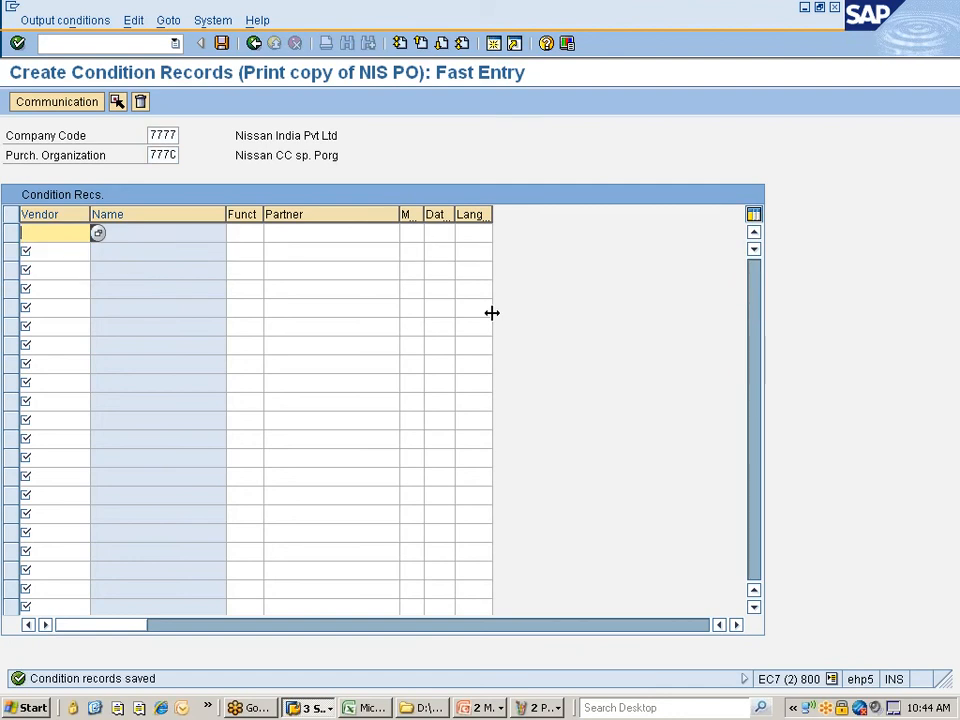
left_click(221, 43)
- Back out of the condition records to the SAP Easy Access main menu window
left_click(252, 43)
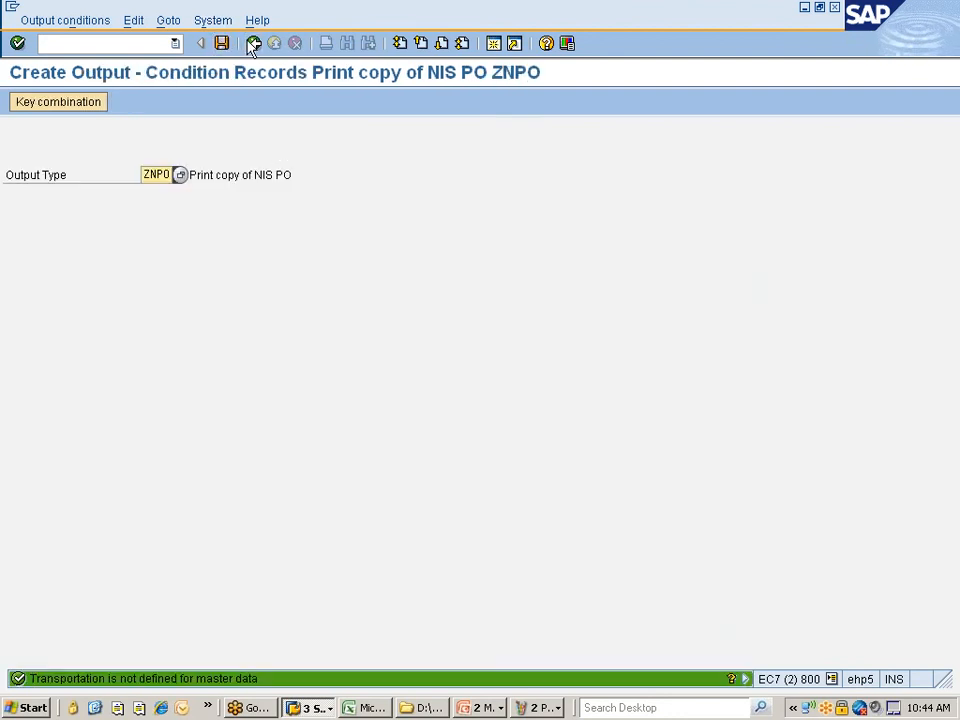
left_click(252, 43)
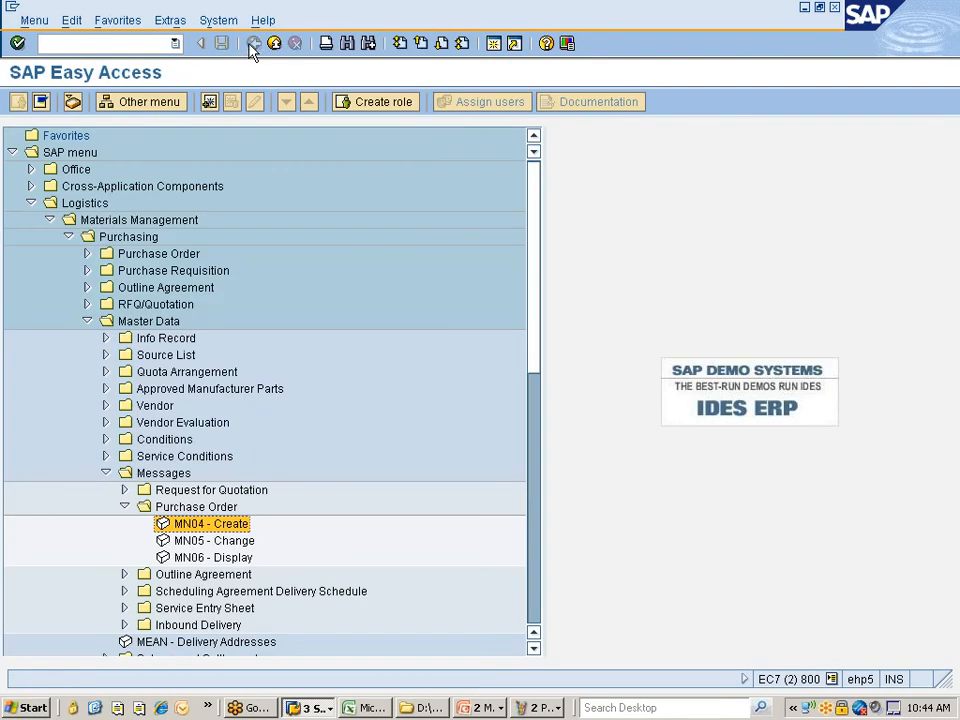
left_click(310, 707)
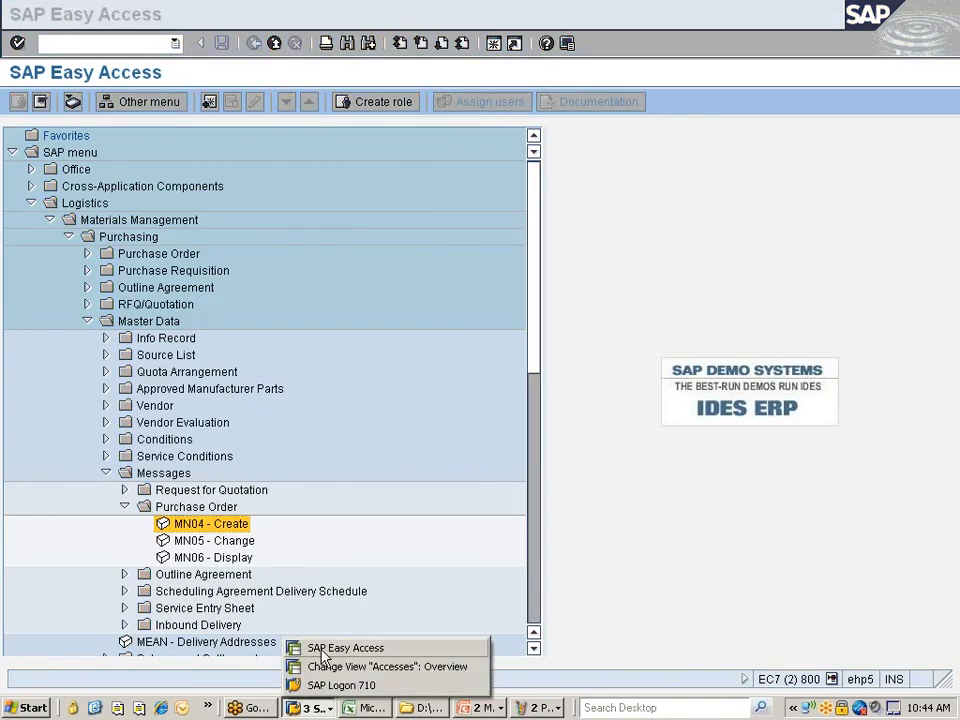
left_click(318, 666)
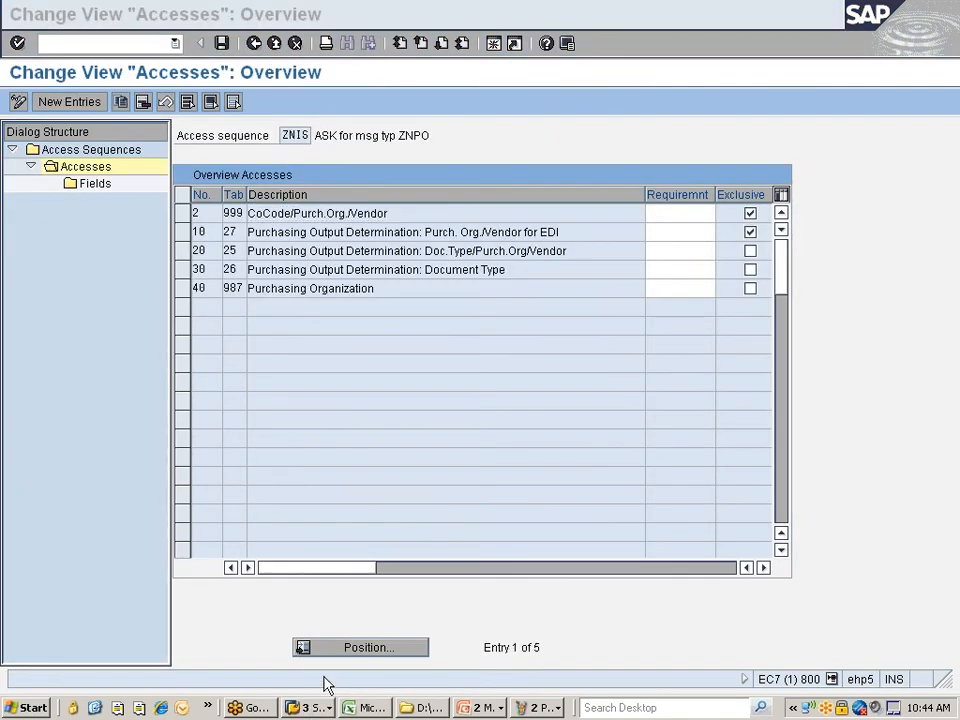
left_click(310, 707)
left_click(330, 655)
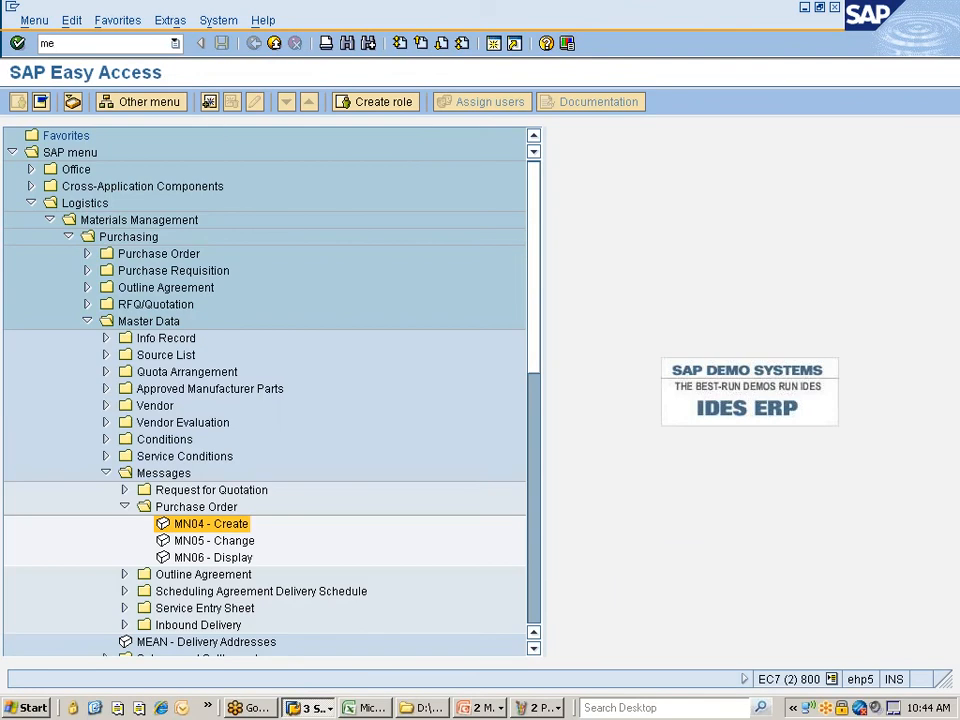
- Start transaction ME21N to create a new purchase order
left_click(123, 45)
type("me21n")
key("Return")
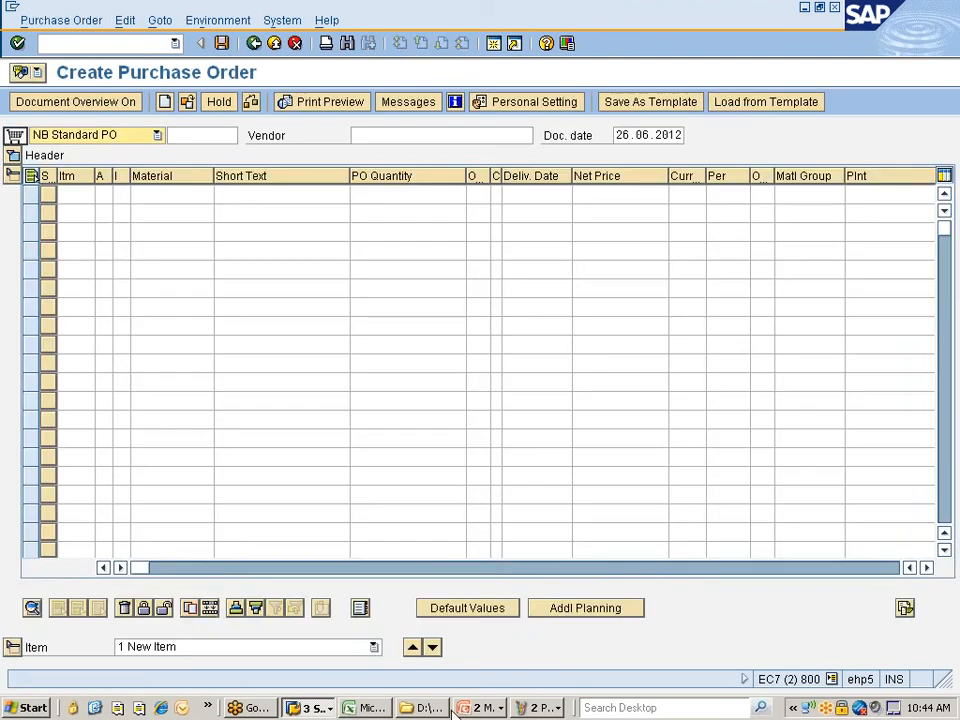
left_click(540, 707)
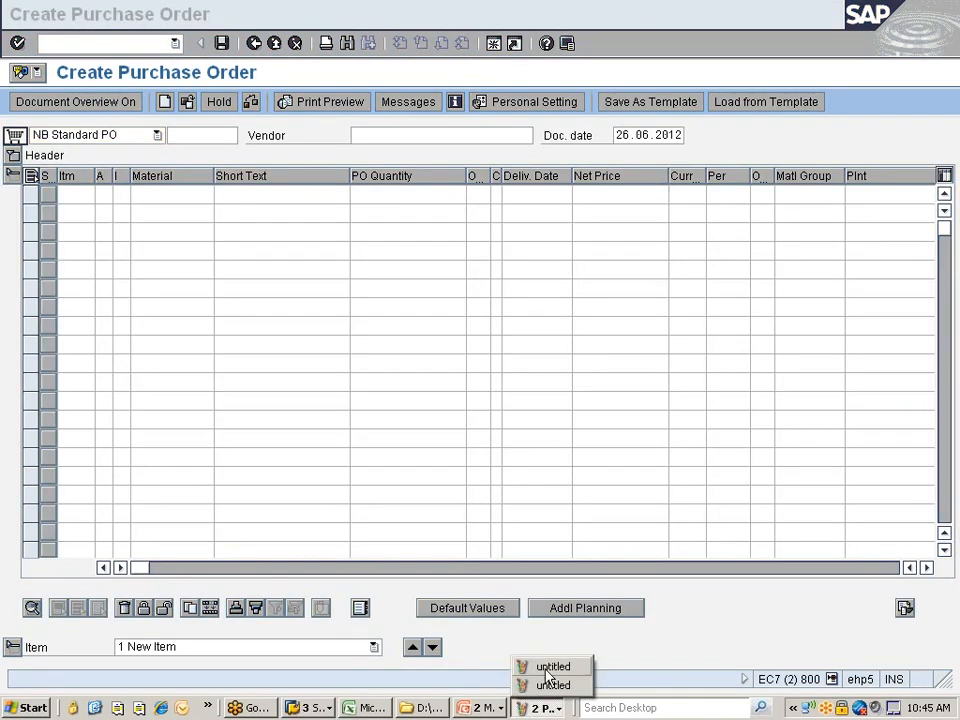
- View the ZNIS/ZNPO message determination diagram in Paint, then return to the purchase order
left_click(542, 681)
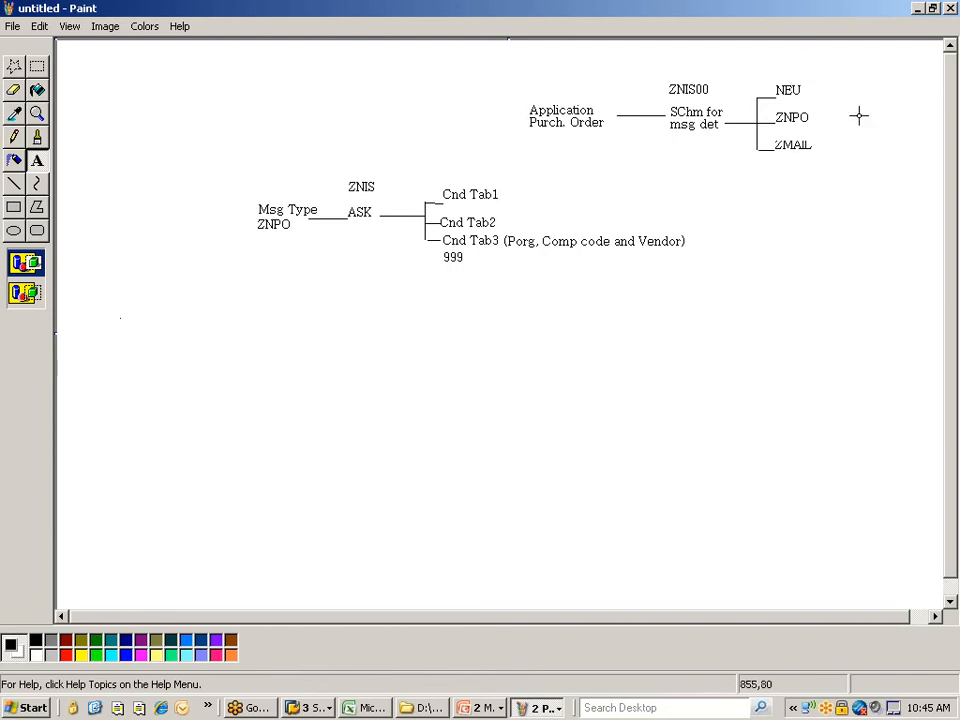
key("alt+Tab")
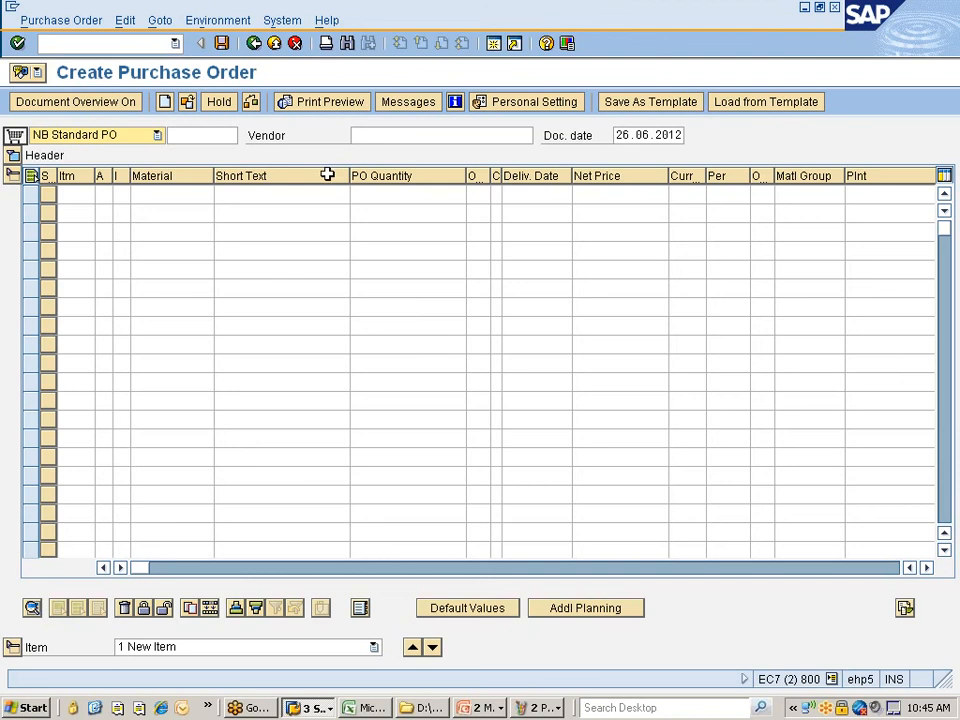
- Set order type ZNPO with the vendor, purchasing org 777C, group NIS and company code 7777
left_click(141, 136)
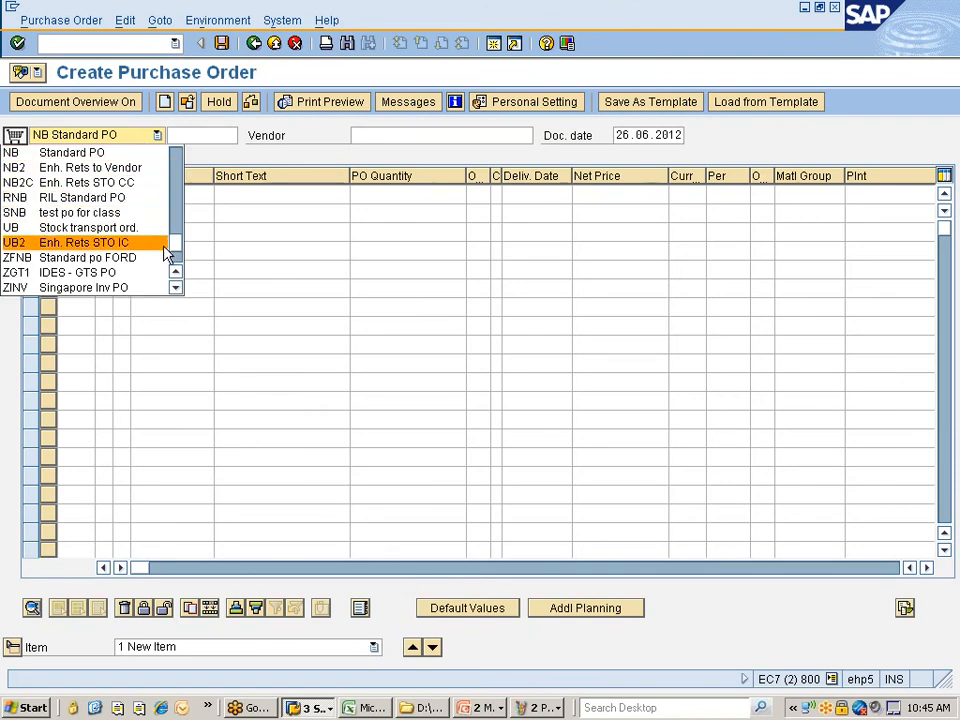
scroll(176, 264, "down", 2)
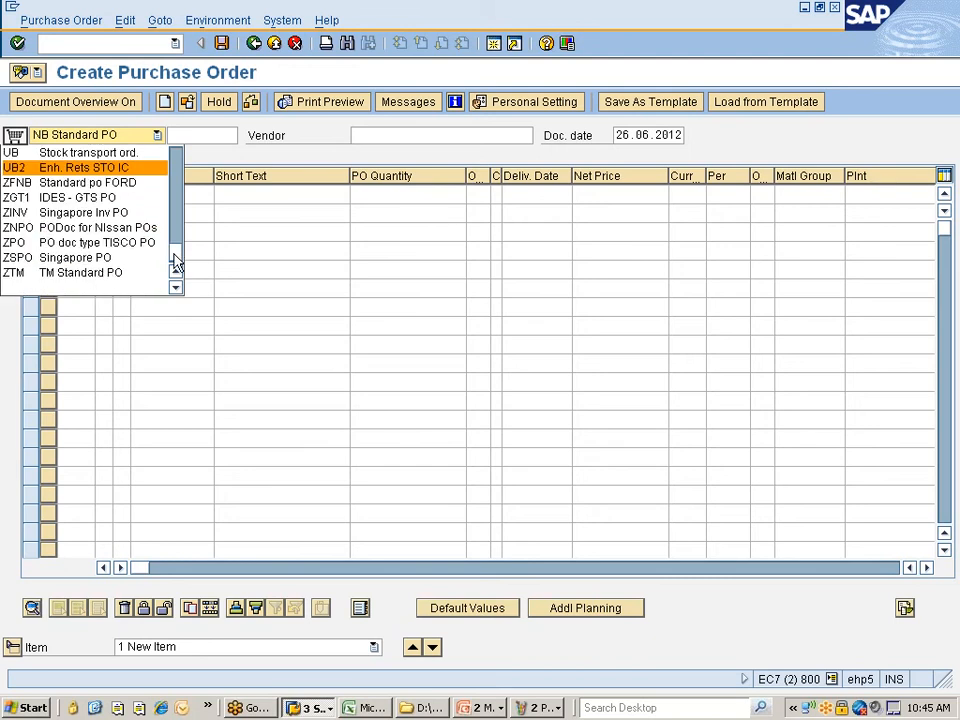
left_click(118, 228)
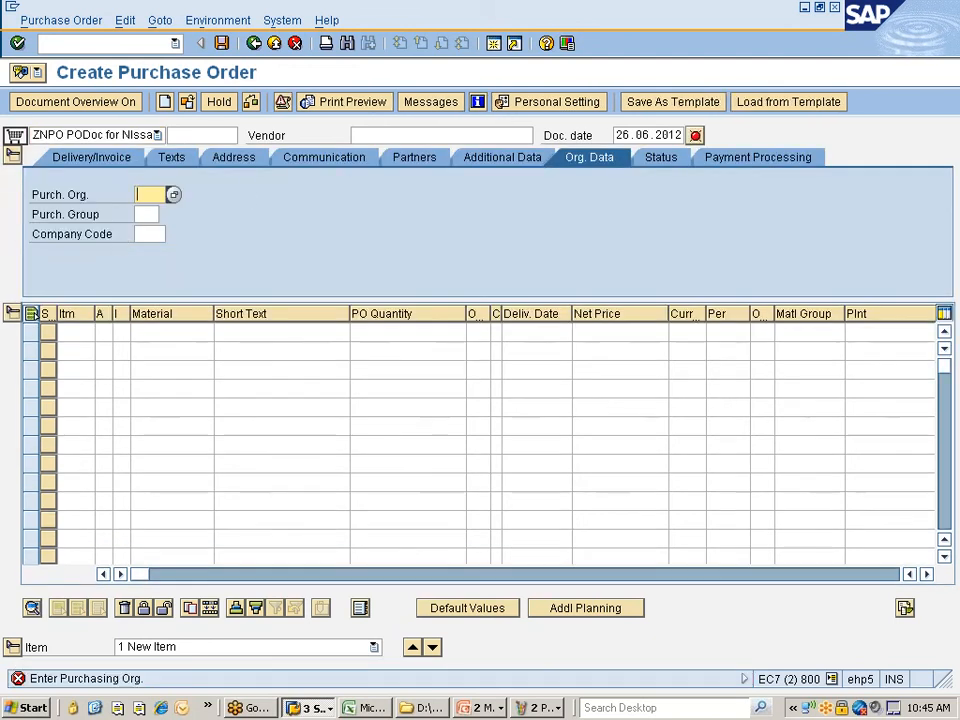
left_click(380, 135)
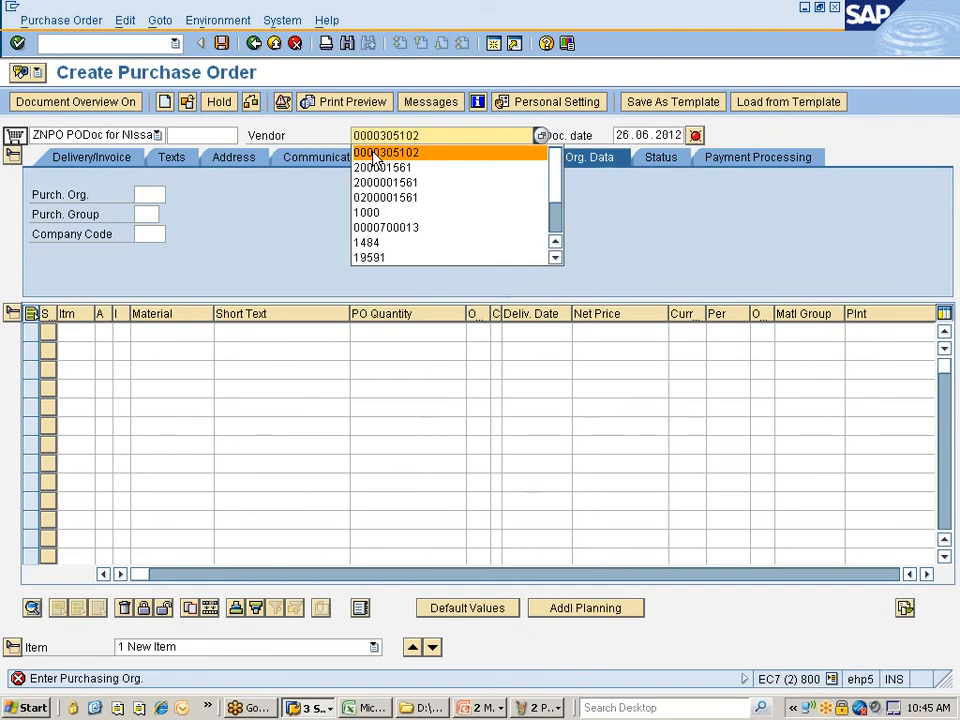
left_click(376, 158)
left_click(149, 194)
left_click(150, 208)
left_click(146, 214)
left_click(147, 229)
left_click(149, 233)
left_click(148, 247)
key("Return")
- Add an item for material 10000367, quantity 10, plant 777C, and show the output messages
left_click(172, 331)
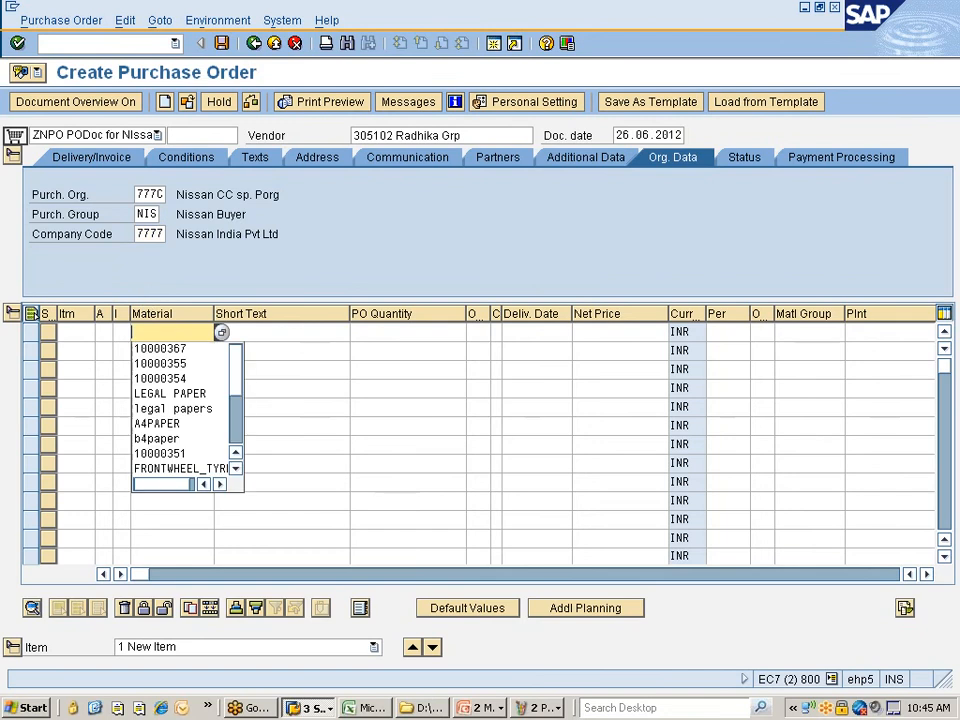
left_click(156, 354)
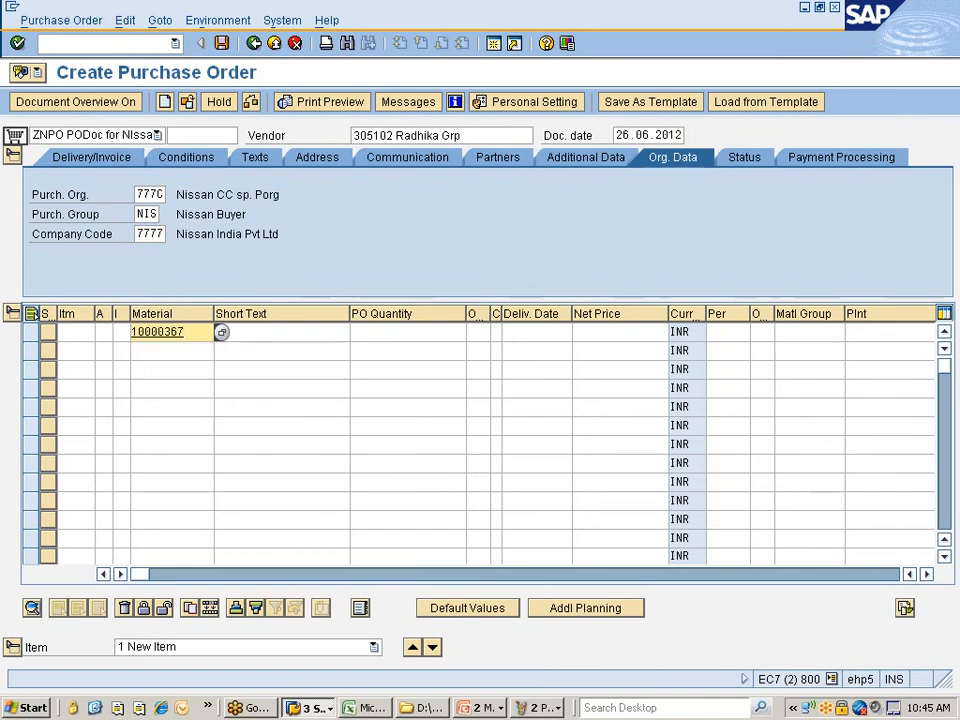
left_click(408, 332)
left_click(379, 350)
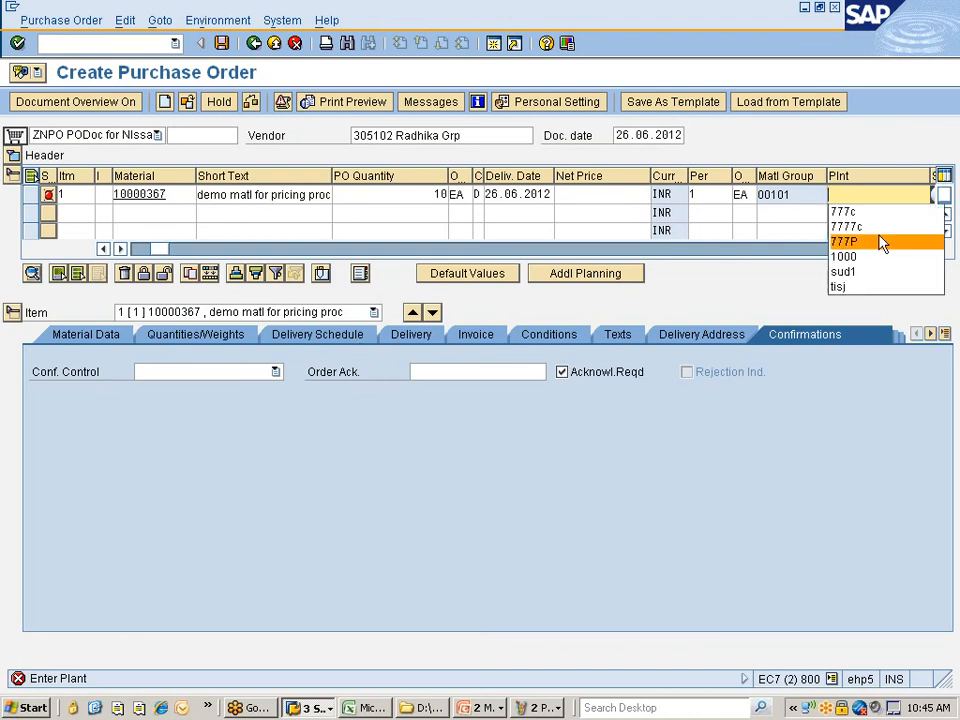
left_click(860, 209)
key("Return")
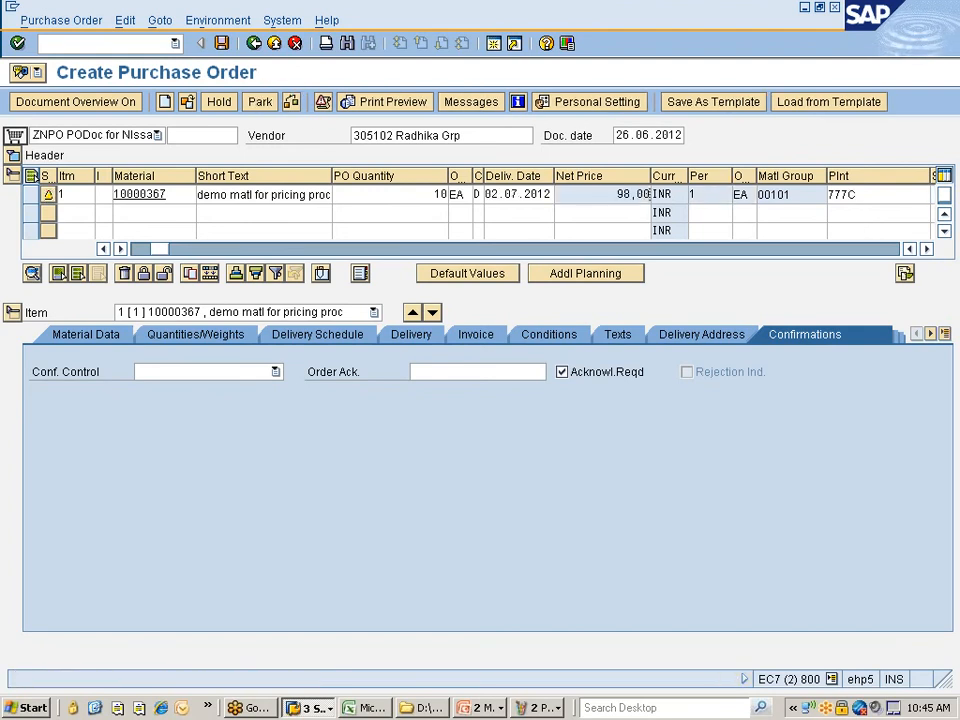
key("Return")
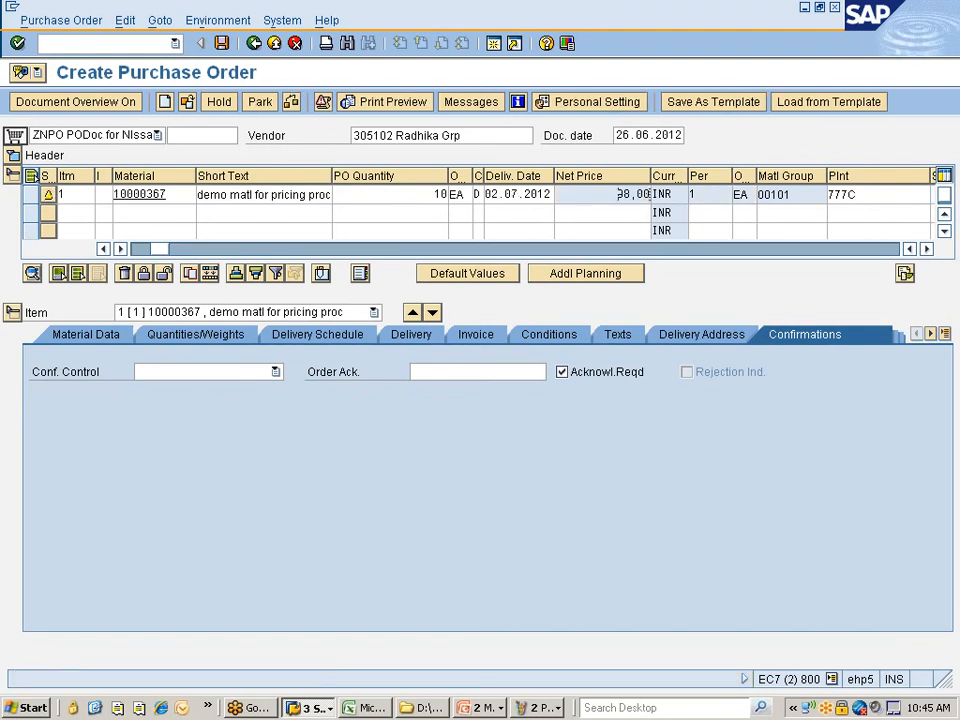
left_click(471, 102)
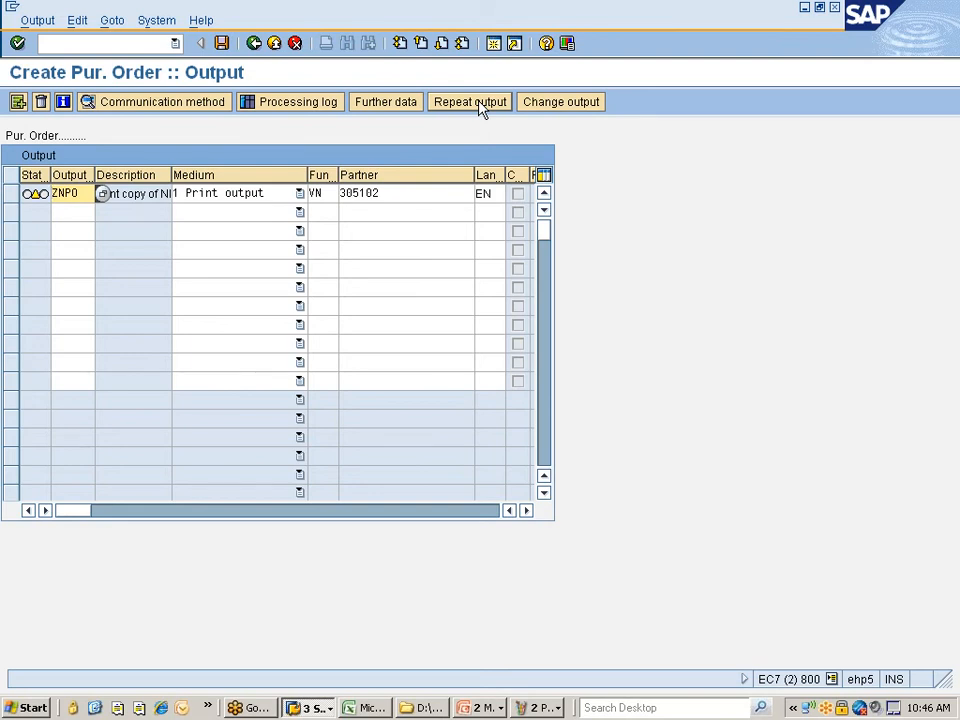
- Replace the PO vendor with another one picked from the F4 search for org 777C
left_click(255, 44)
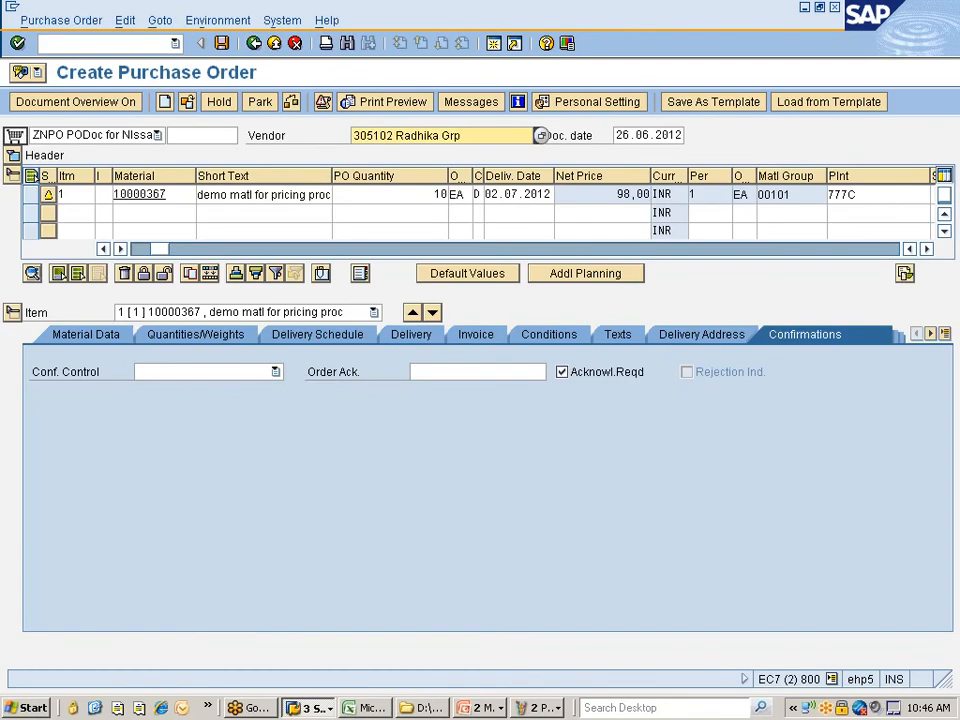
key("BackSpace")
key("BackSpace")
key("BackSpace")
key("BackSpace")
key("BackSpace")
key("BackSpace")
key("BackSpace")
key("BackSpace")
key("BackSpace")
key("BackSpace")
key("BackSpace")
key("BackSpace")
key("BackSpace")
key("BackSpace")
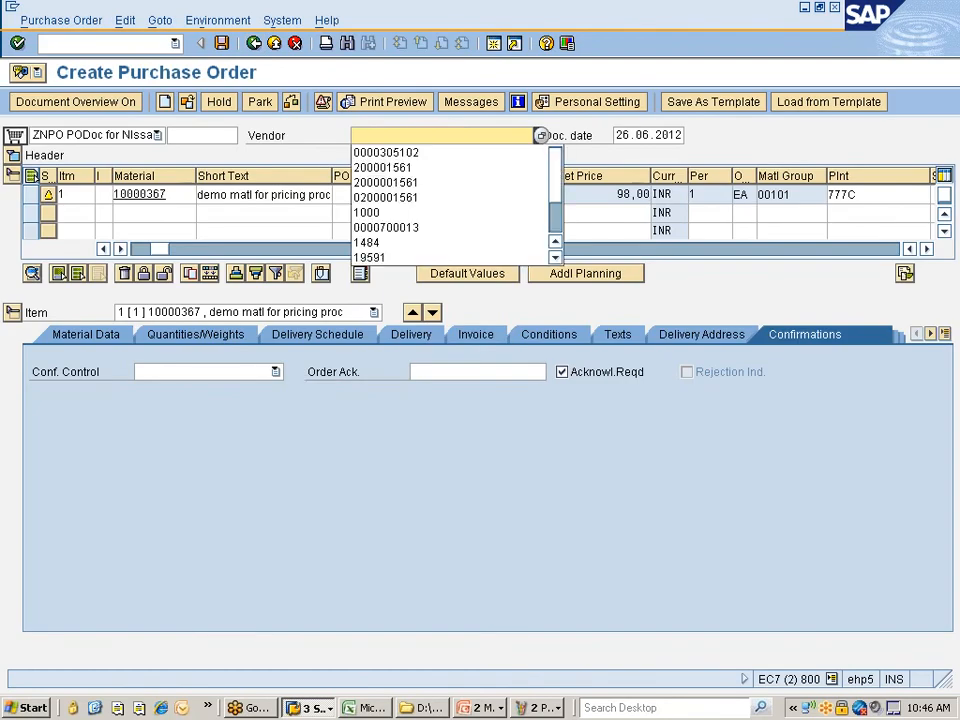
left_click(545, 140)
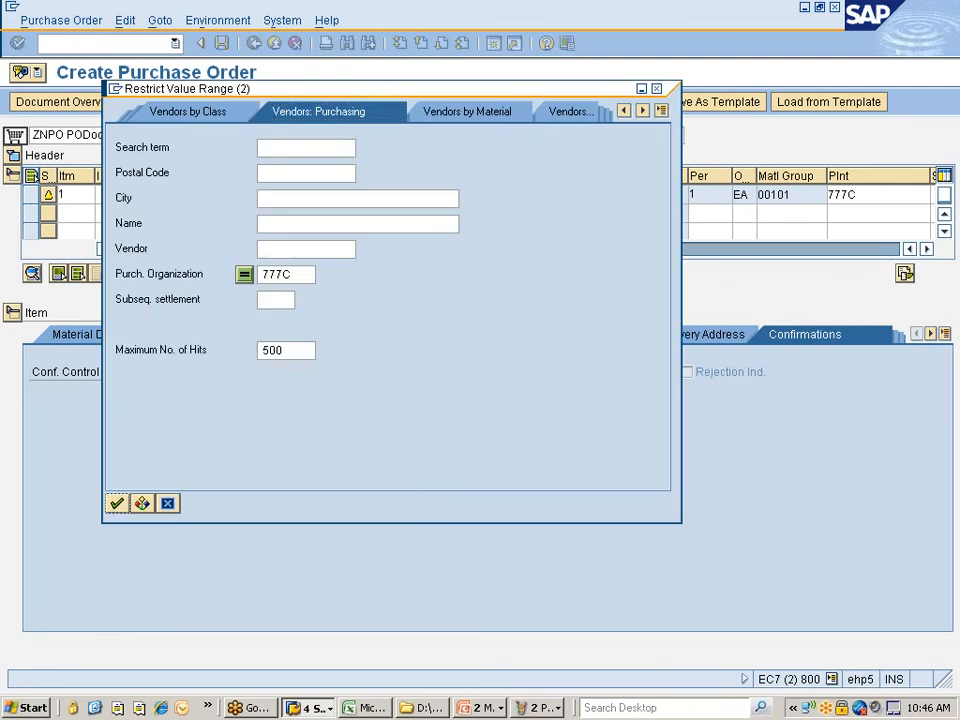
key("Return")
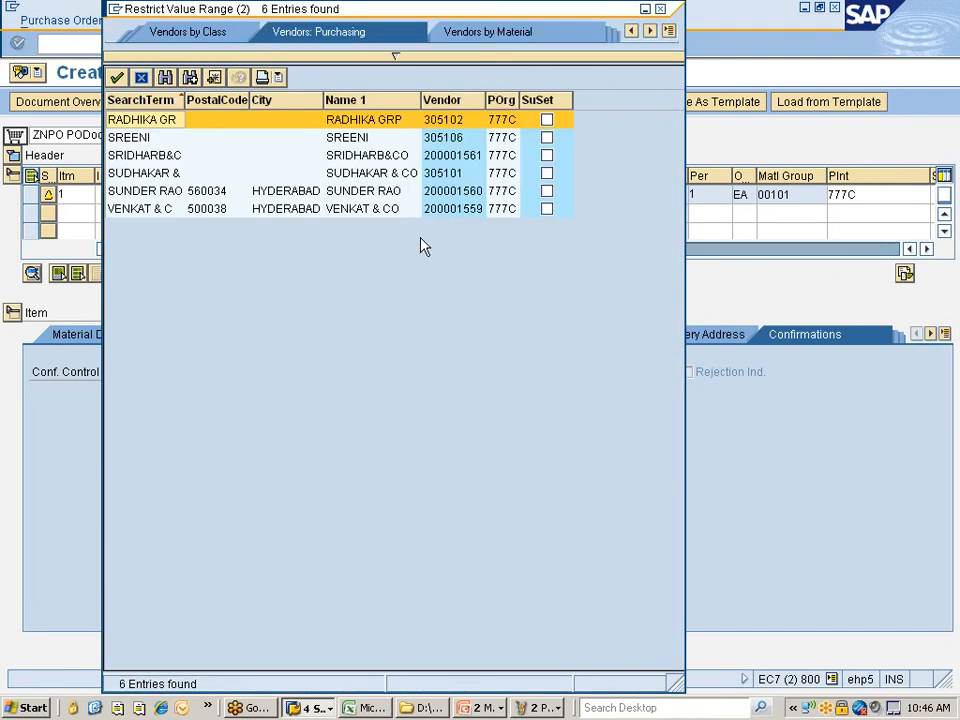
left_click(443, 99)
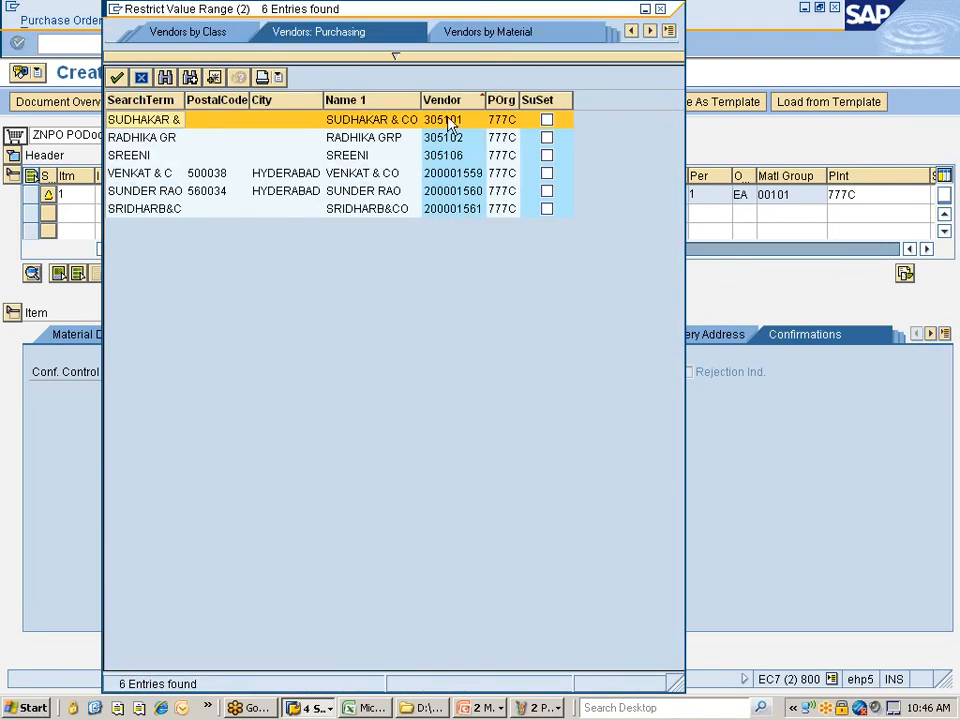
double_click(437, 173)
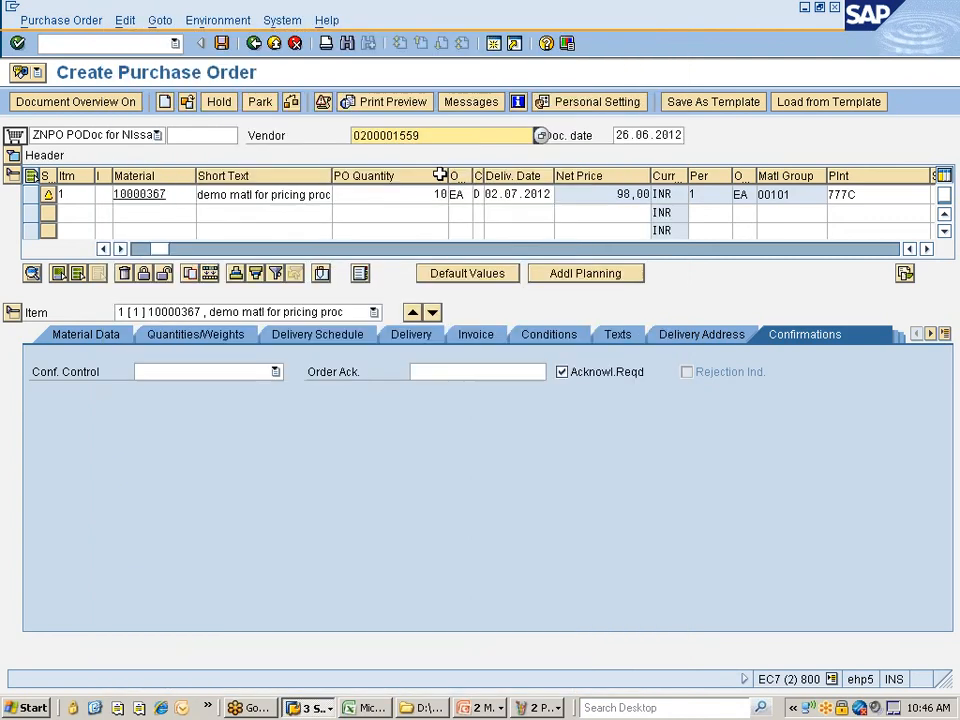
key("Return")
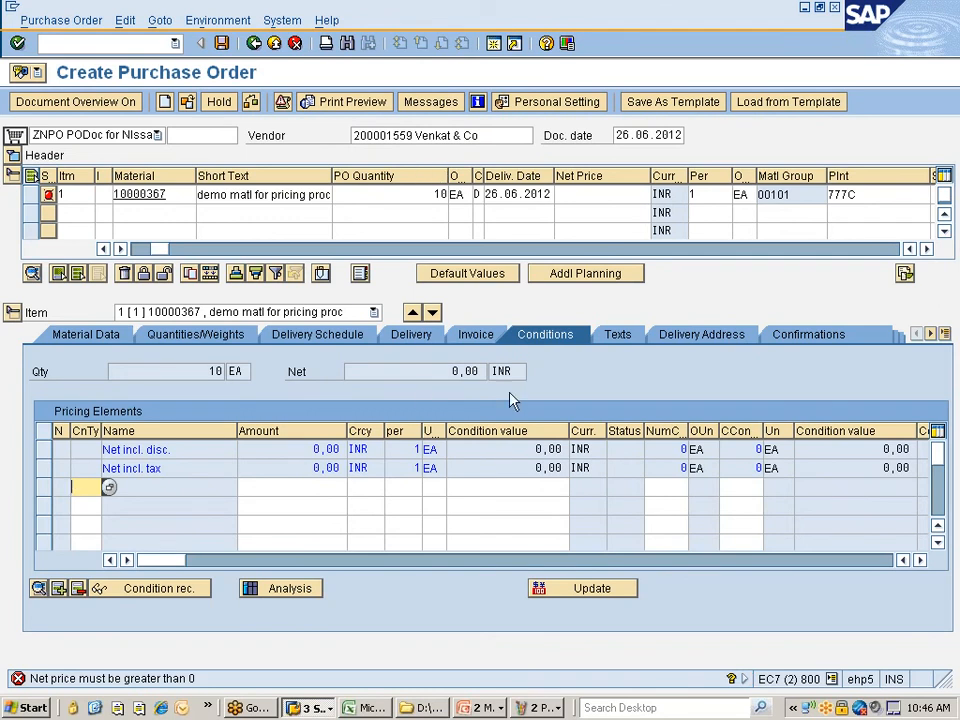
- Add a PBXX gross price condition of 10 INR to item 1
left_click(600, 195)
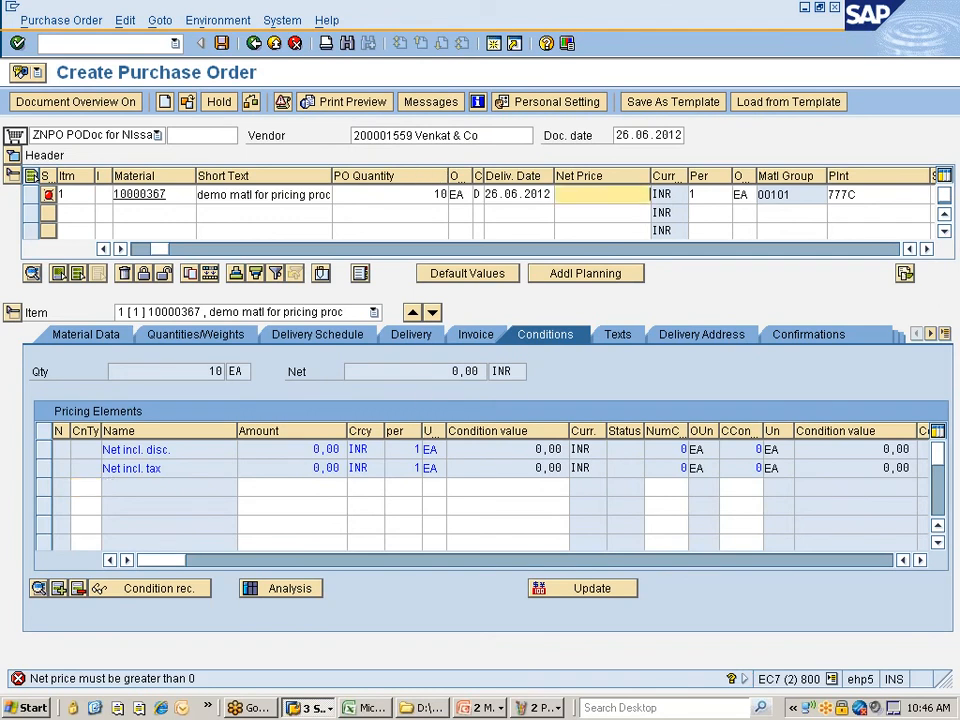
left_click(86, 487)
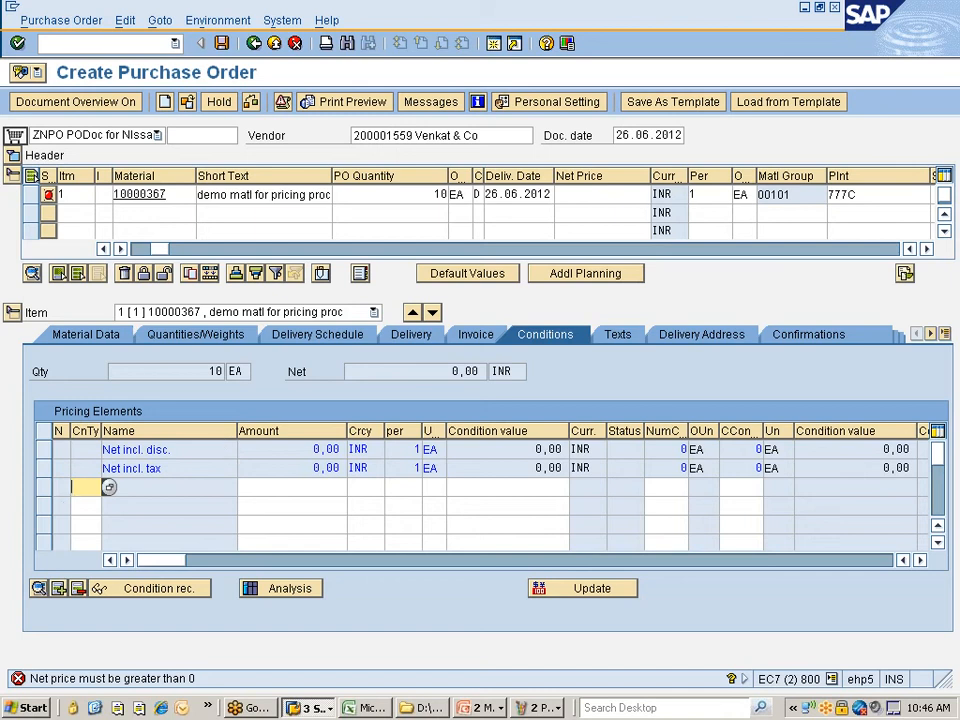
left_click(109, 489)
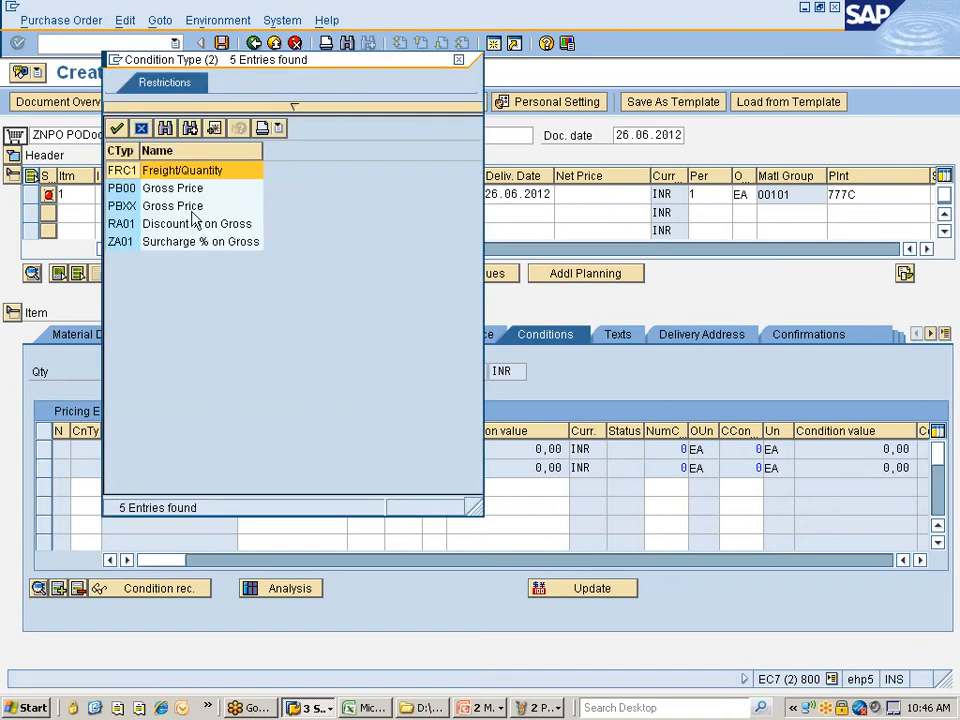
left_click(122, 207)
double_click(122, 207)
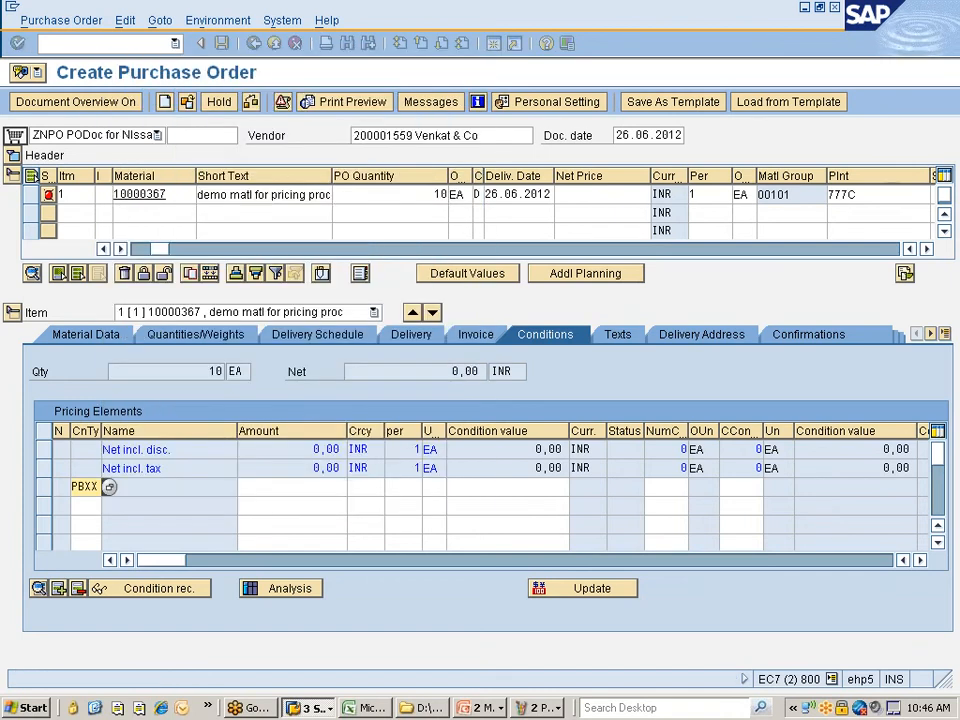
key("Tab")
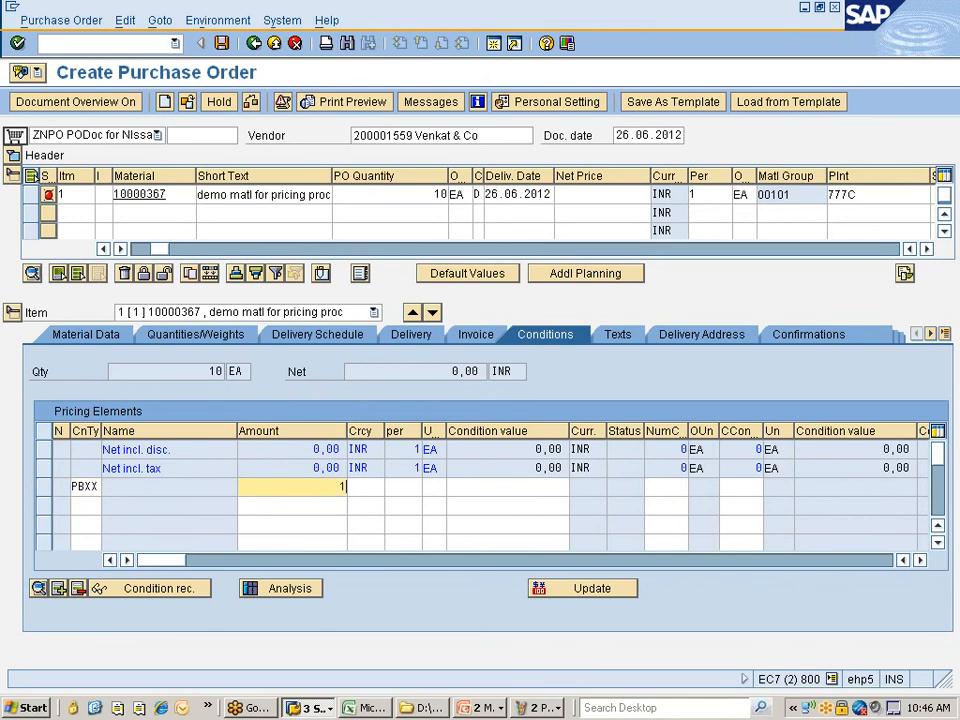
type("10")
key("Return")
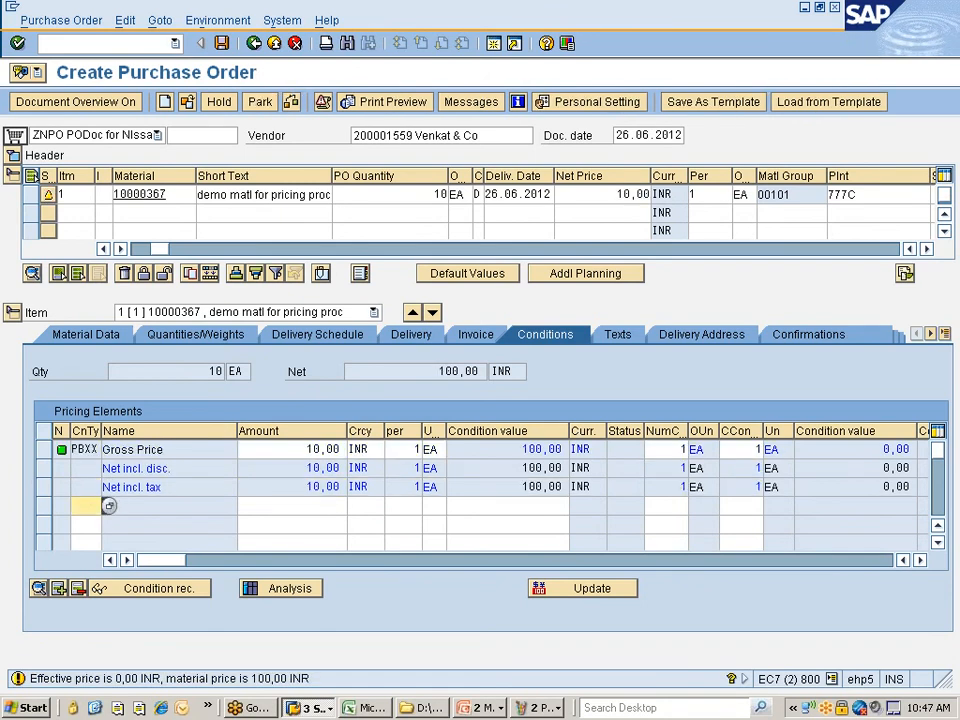
key("Return")
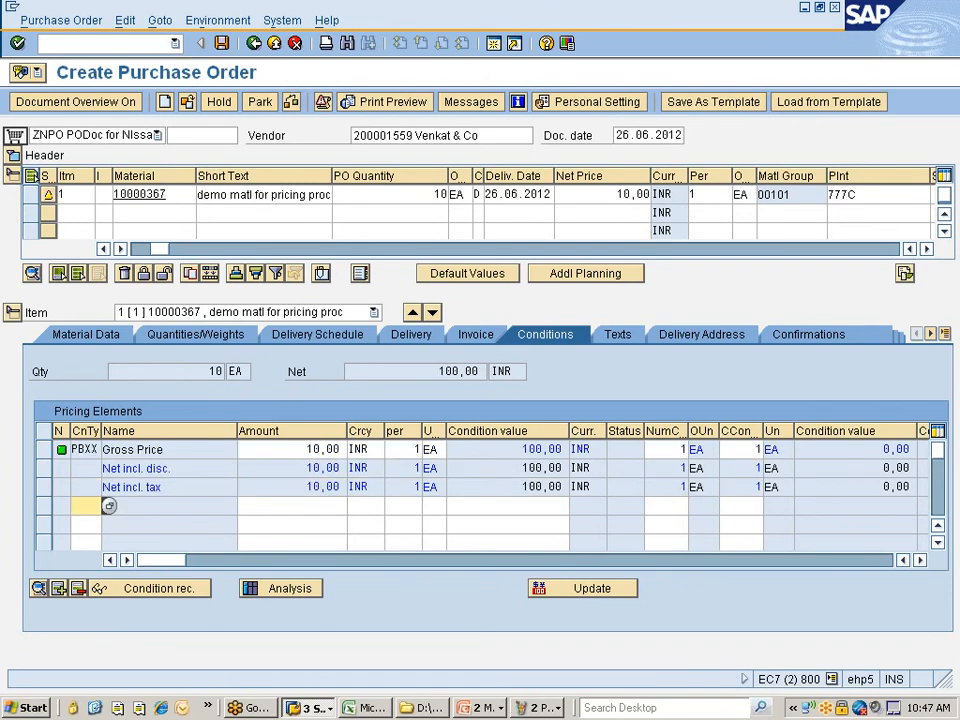
left_click(458, 104)
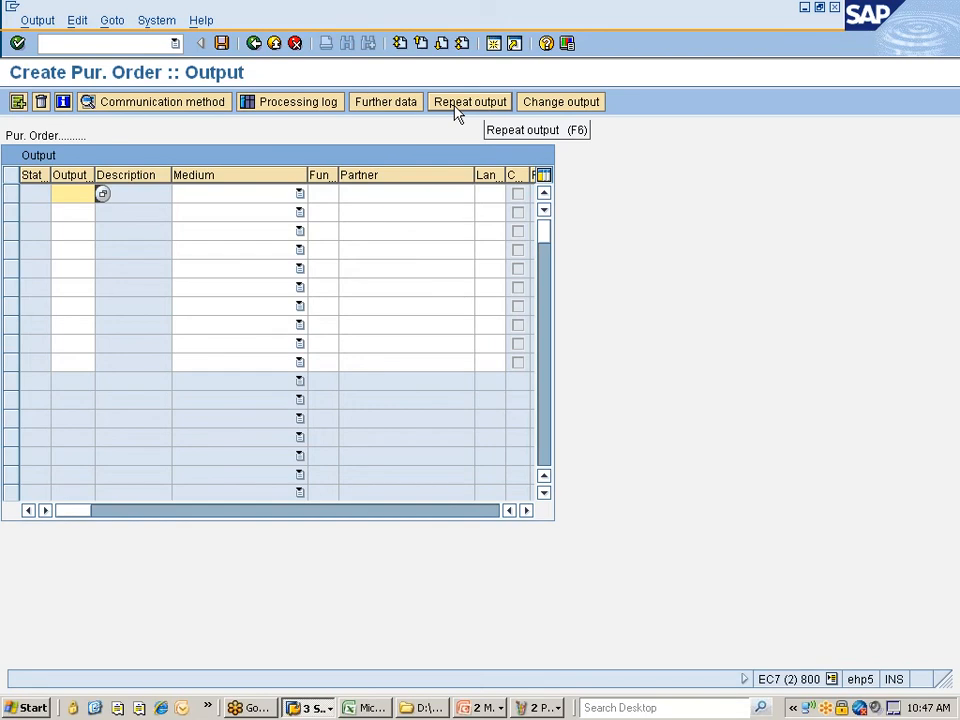
left_click(543, 710)
left_click(550, 684)
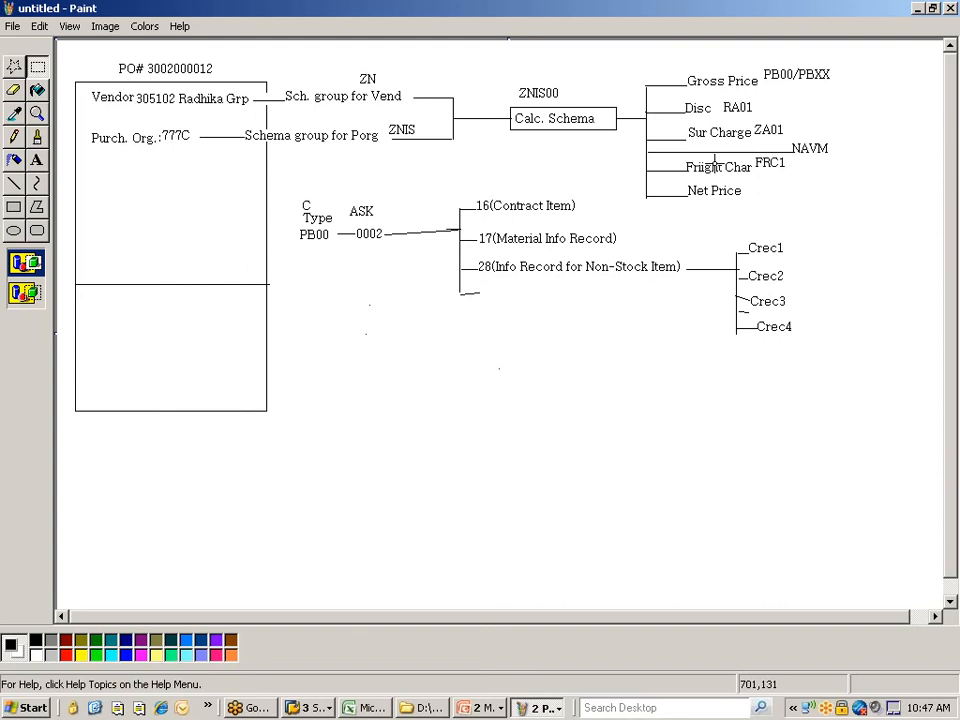
key("alt+Tab")
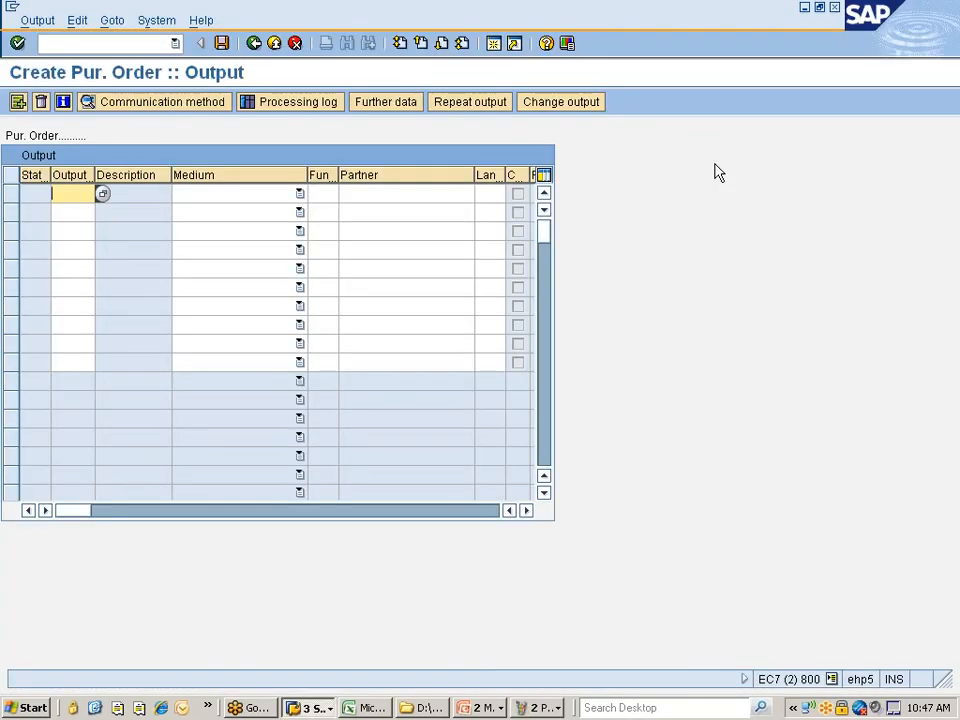
left_click(255, 44)
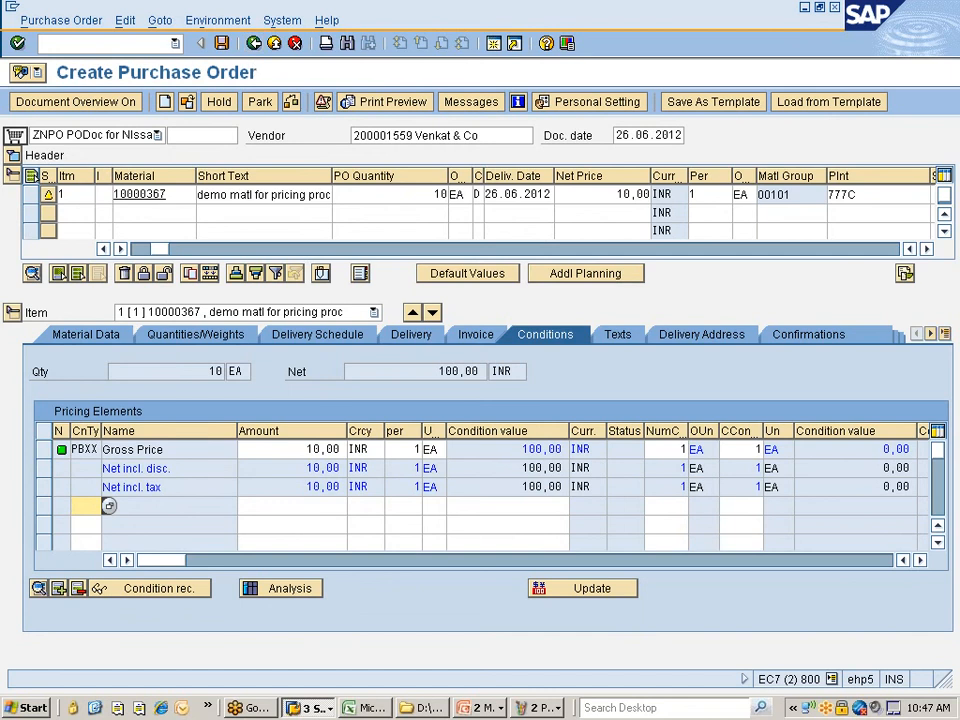
- Restore the original vendor from entry history and list the allowed output types in Messages
left_click(484, 135)
left_click_drag(463, 135, 352, 135)
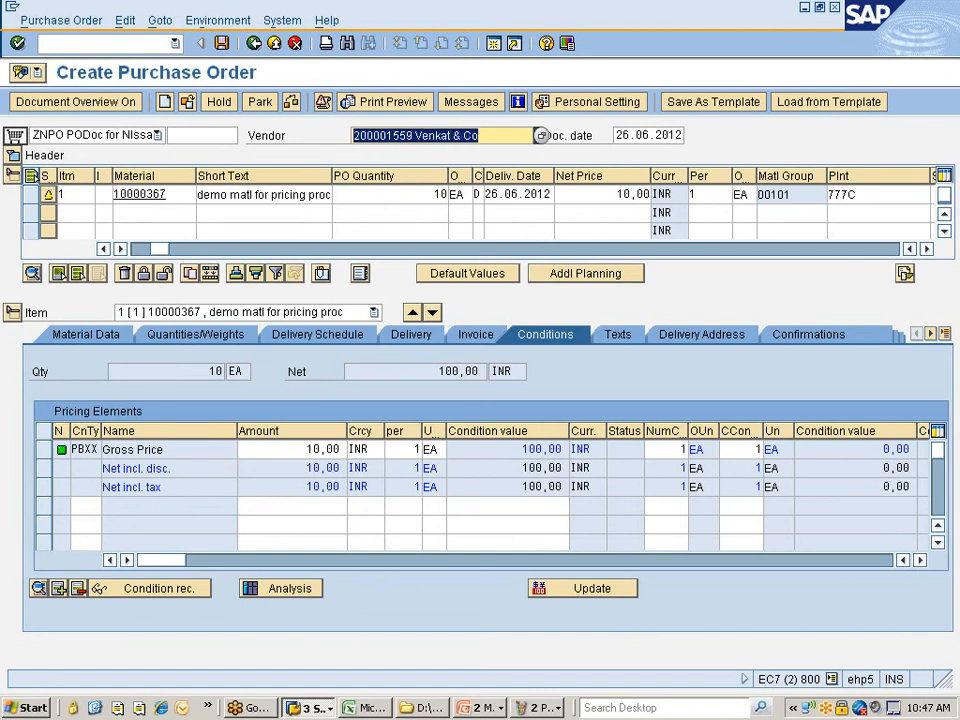
key("BackSpace")
key("Down")
key("Down")
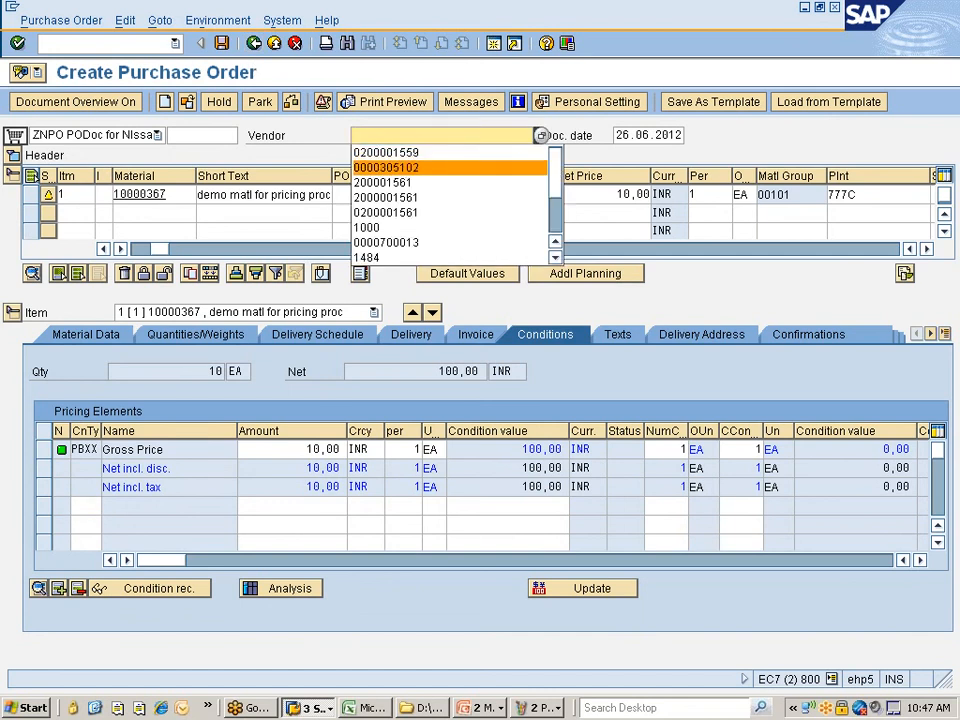
key("Return")
key("Return")
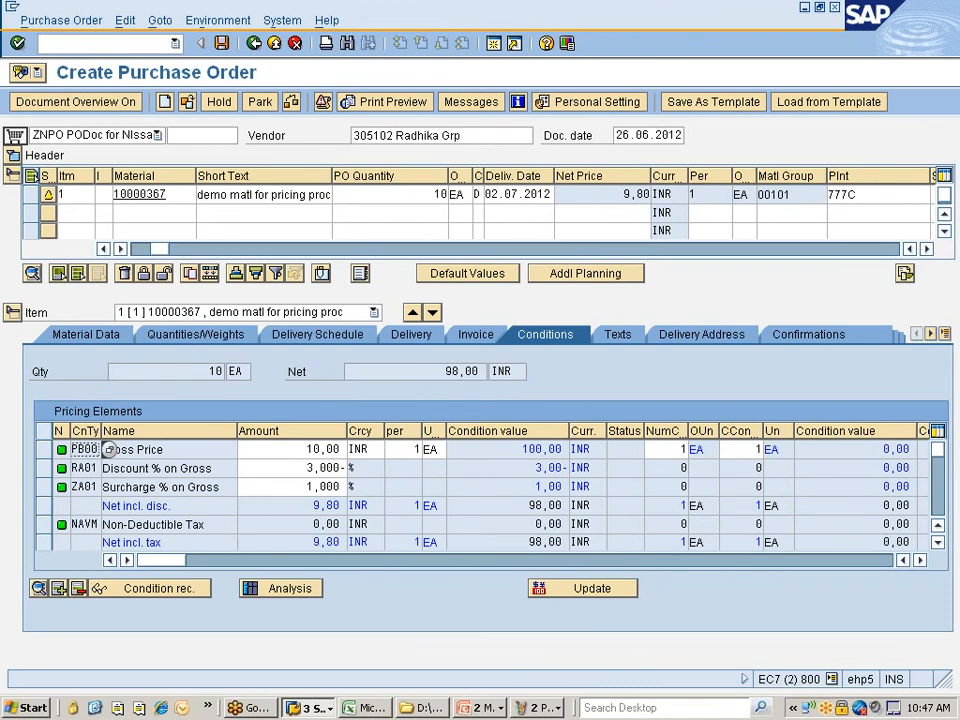
left_click(474, 103)
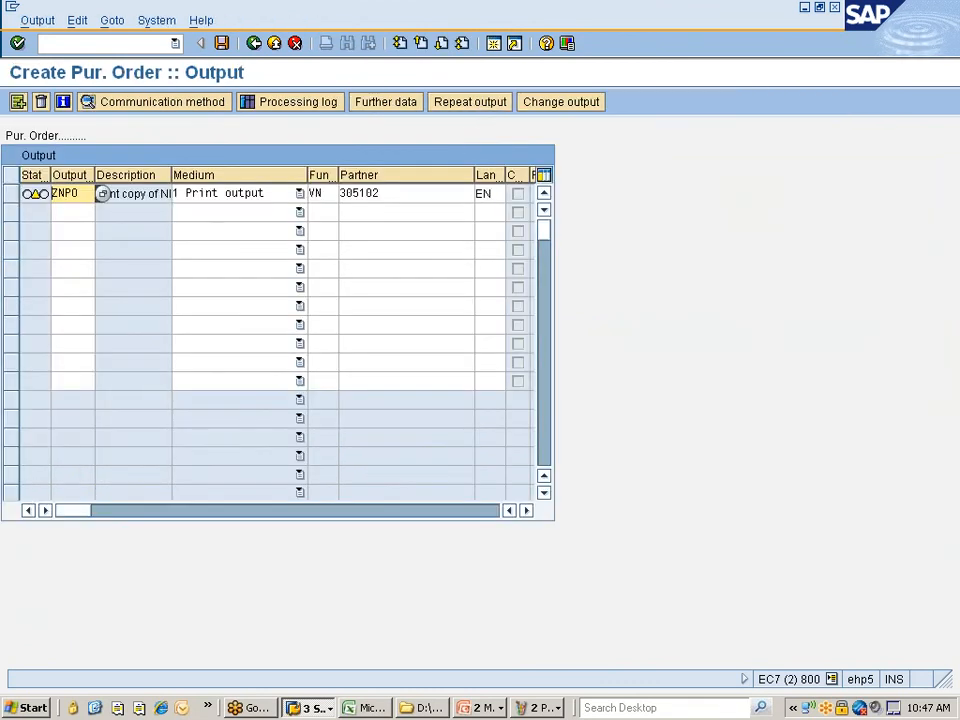
double_click(100, 197)
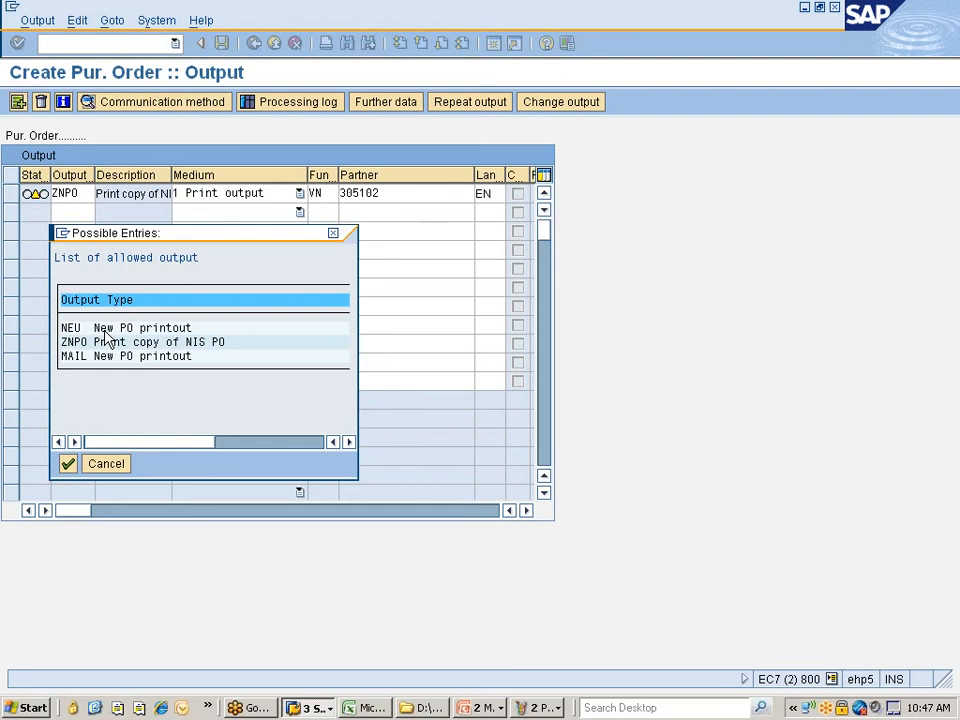
- Switch to the configuration window and go back to the configuration guide tree
left_click(310, 707)
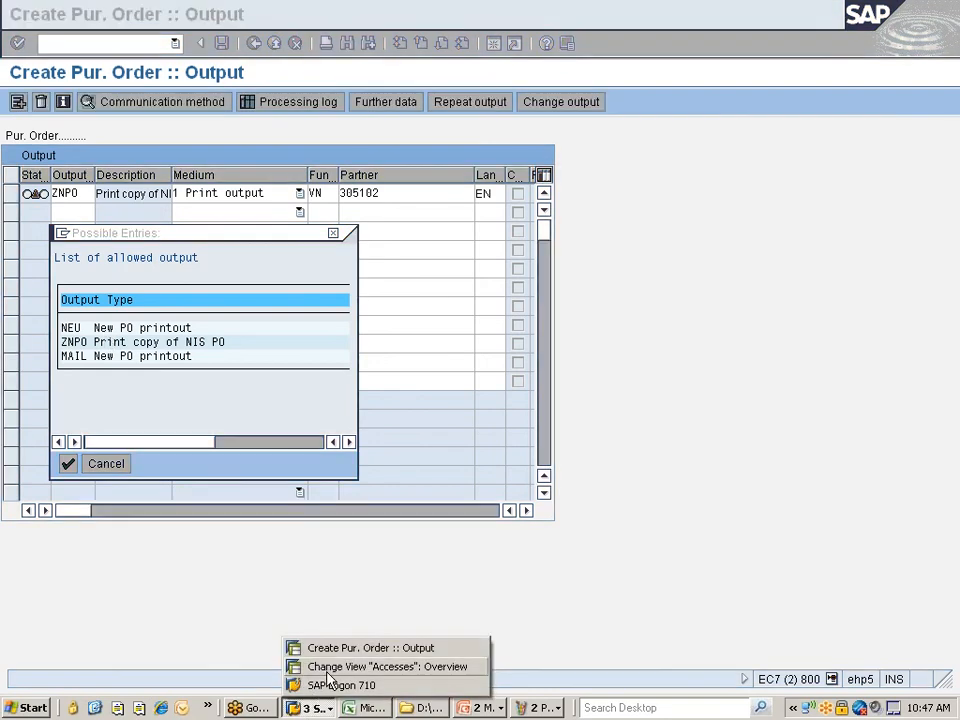
left_click(330, 667)
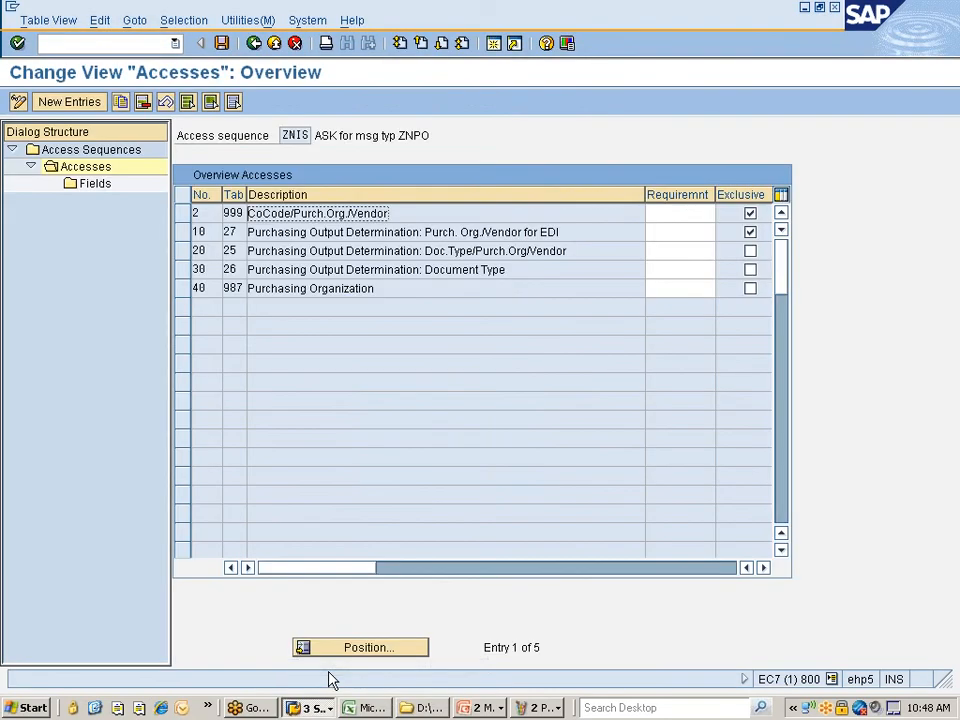
left_click(254, 43)
left_click(255, 43)
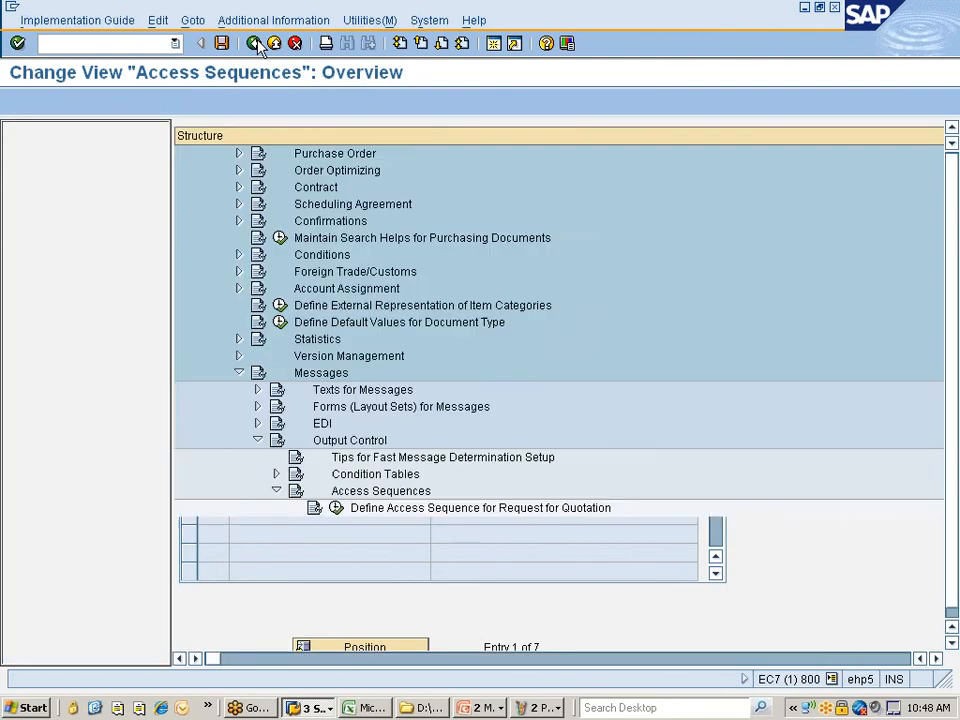
scroll(330, 415, "down", 3)
scroll(330, 415, "down", 4)
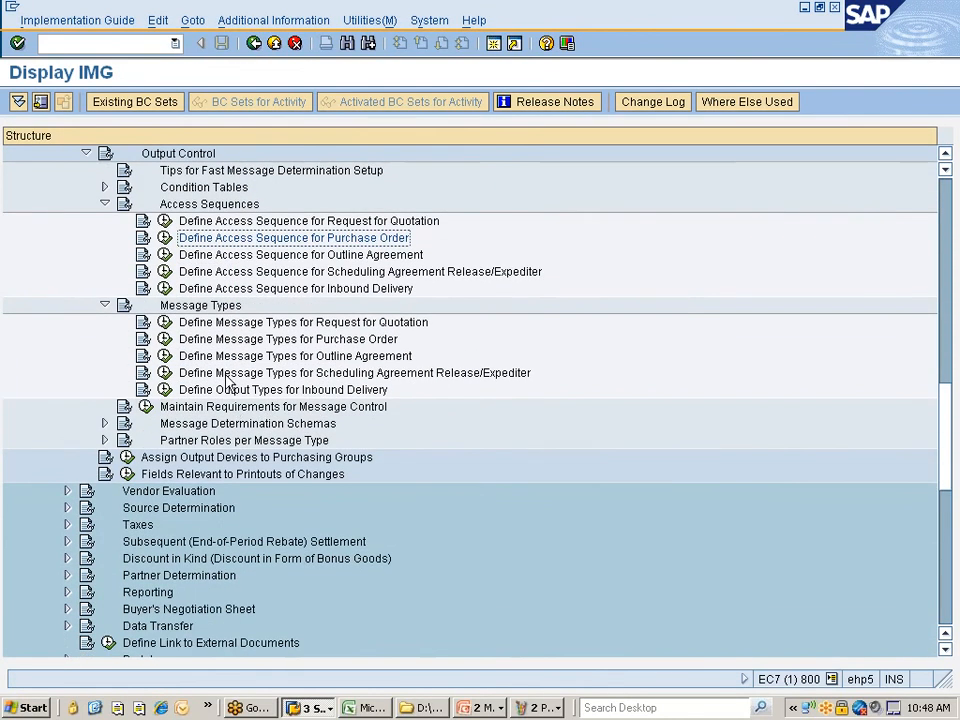
scroll(222, 375, "down", 1)
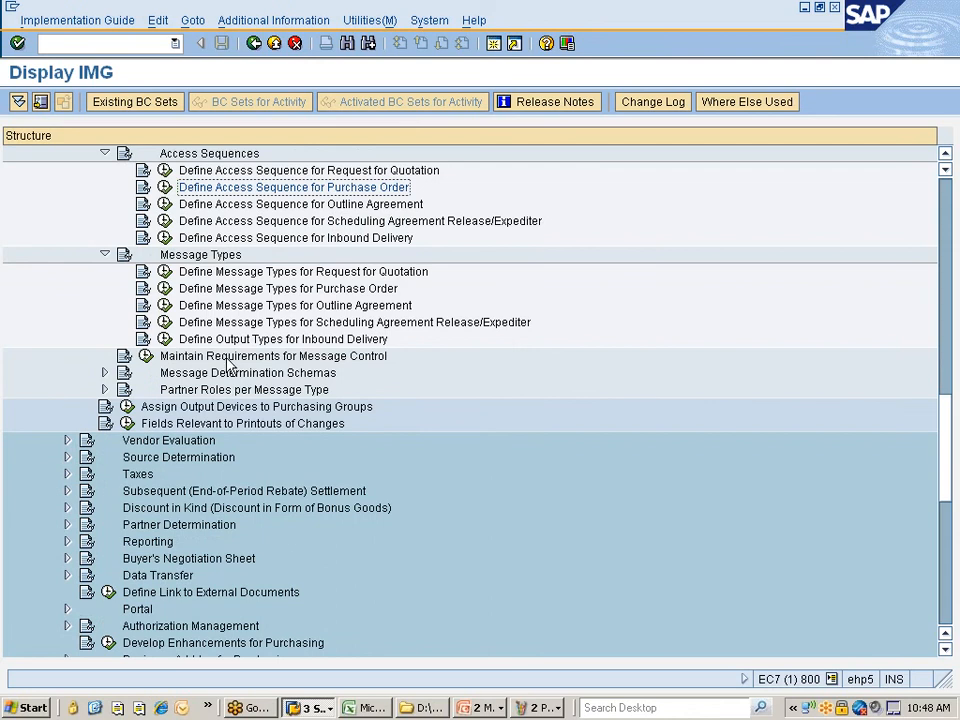
- Open the control data of purchase order message schema ZNIS00, then return to the PO output
left_click(221, 373)
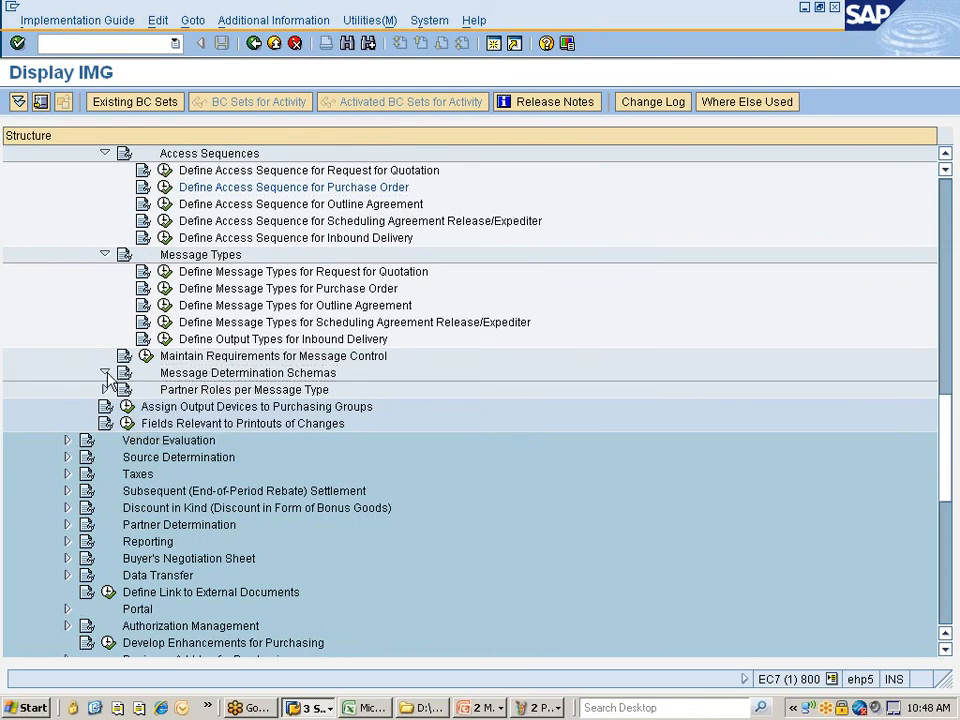
left_click(105, 373)
left_click(240, 408)
left_click(165, 406)
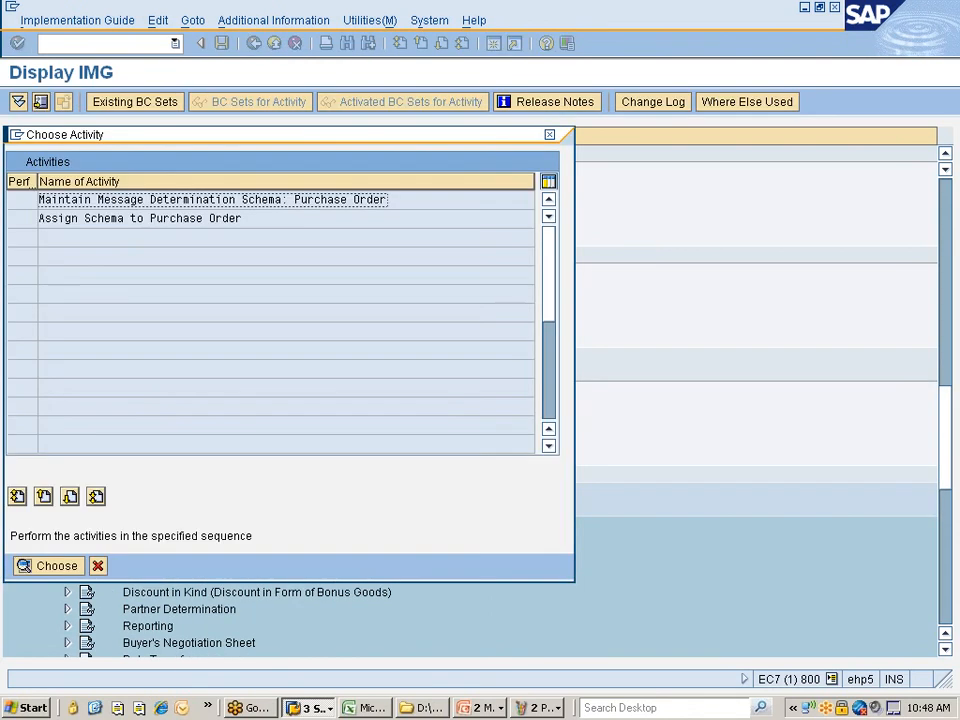
double_click(140, 204)
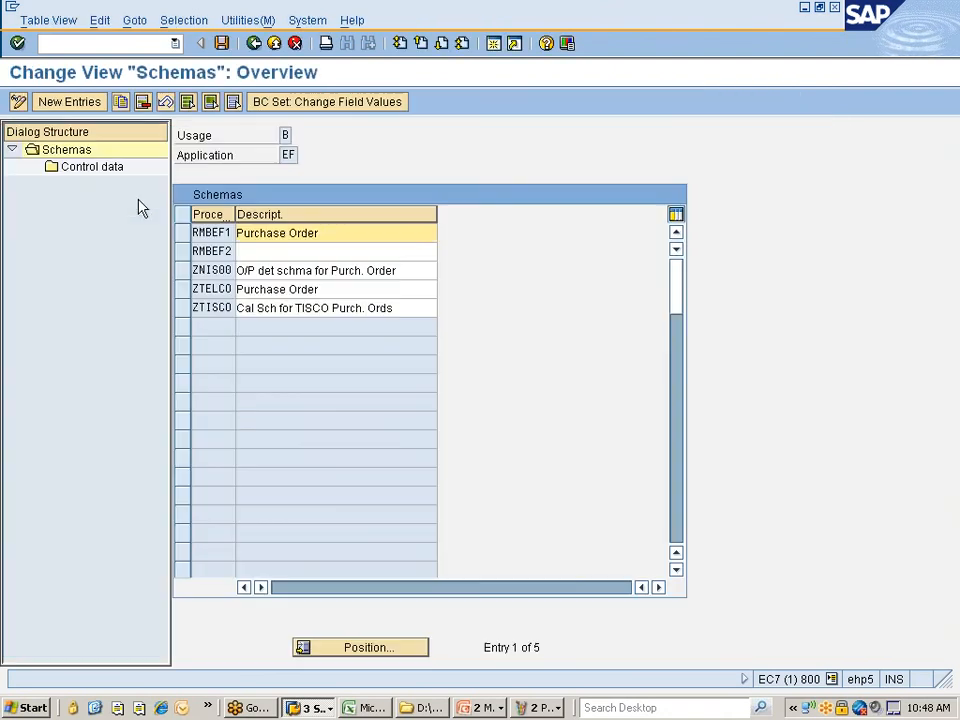
left_click(181, 270)
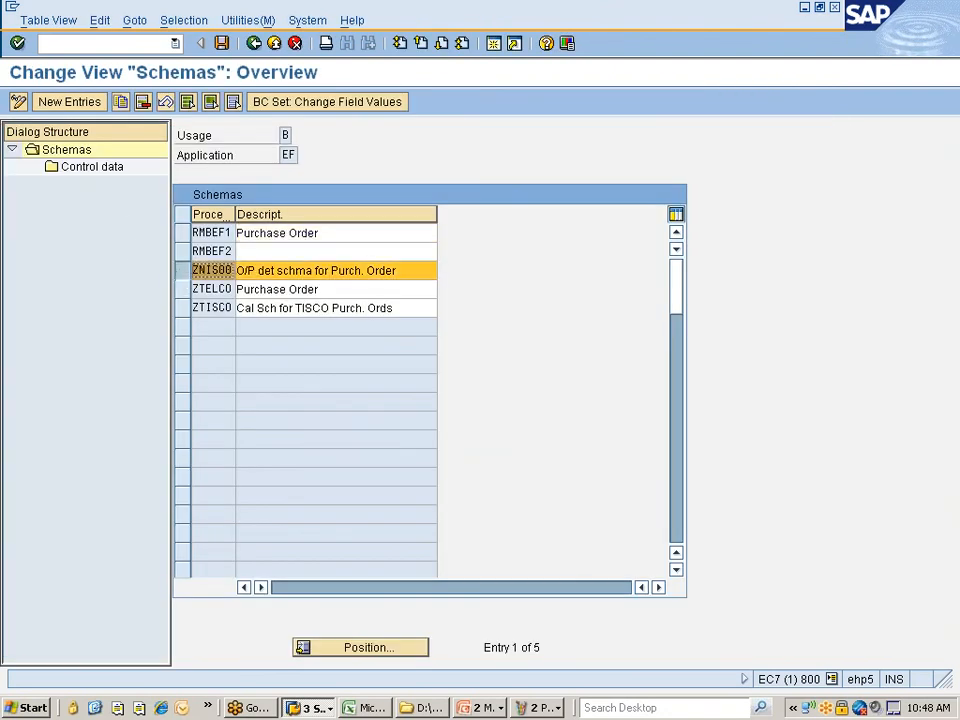
double_click(96, 182)
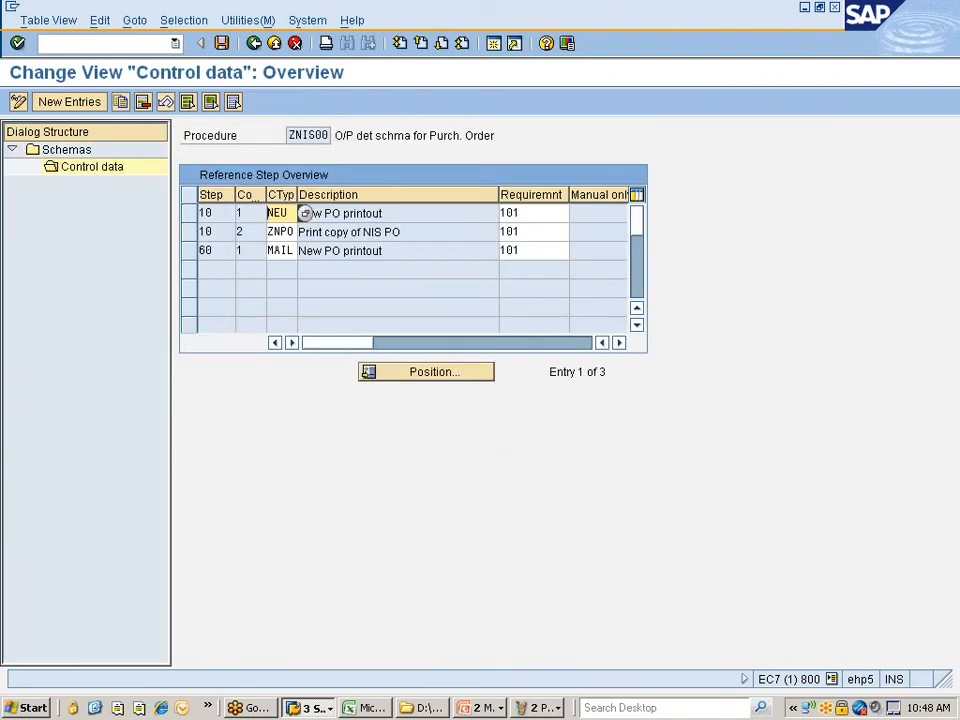
key("alt+Tab")
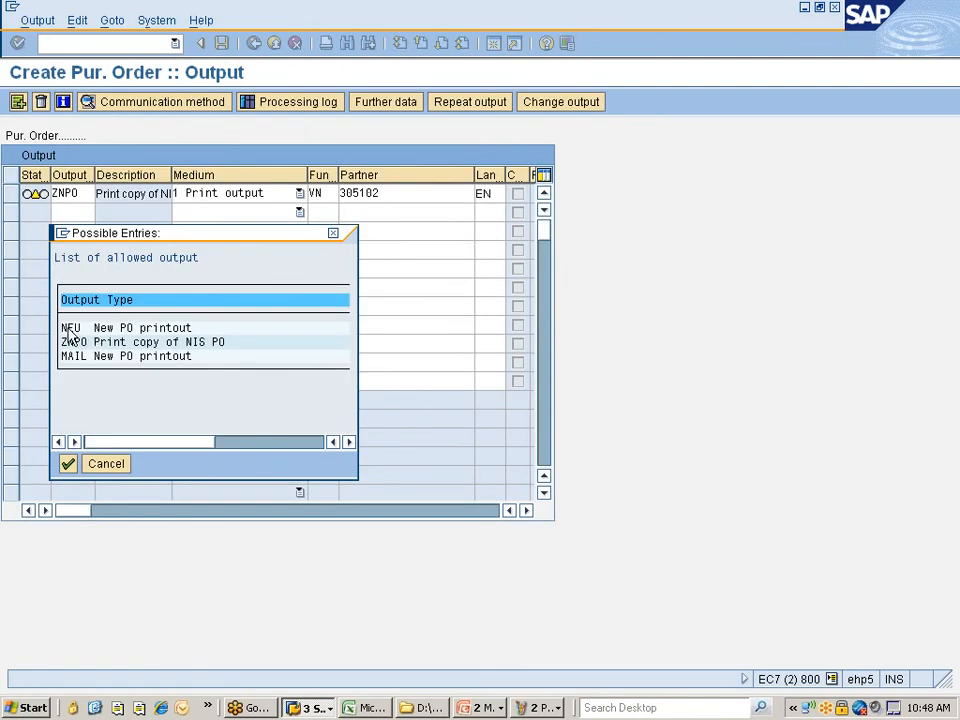
- Close the allowed output list and save the new purchase order
left_click(68, 465)
left_click(120, 466)
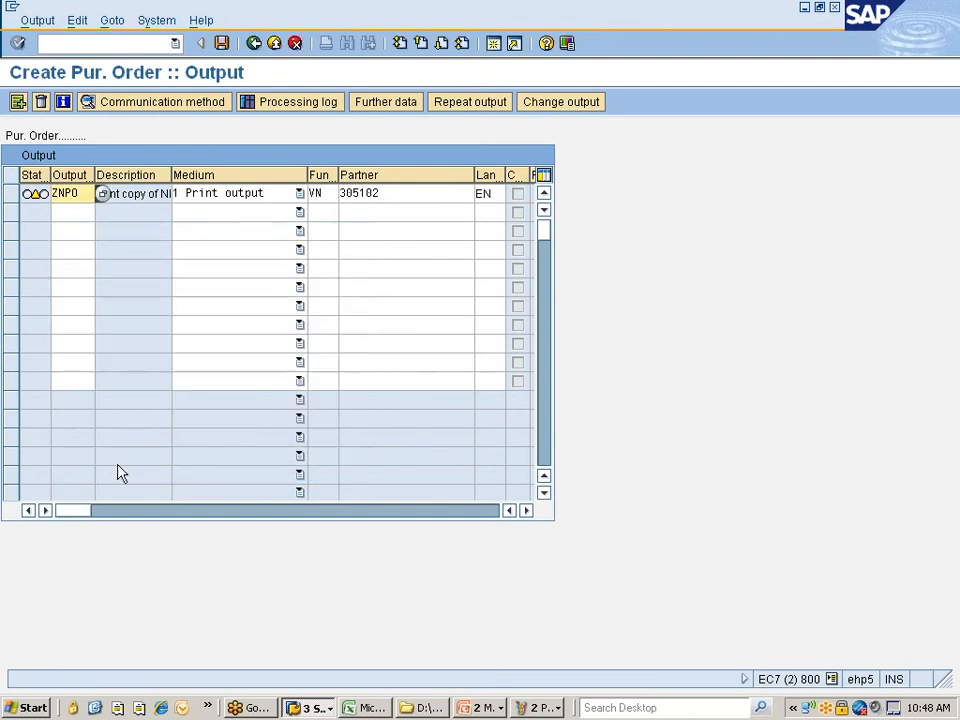
left_click(222, 43)
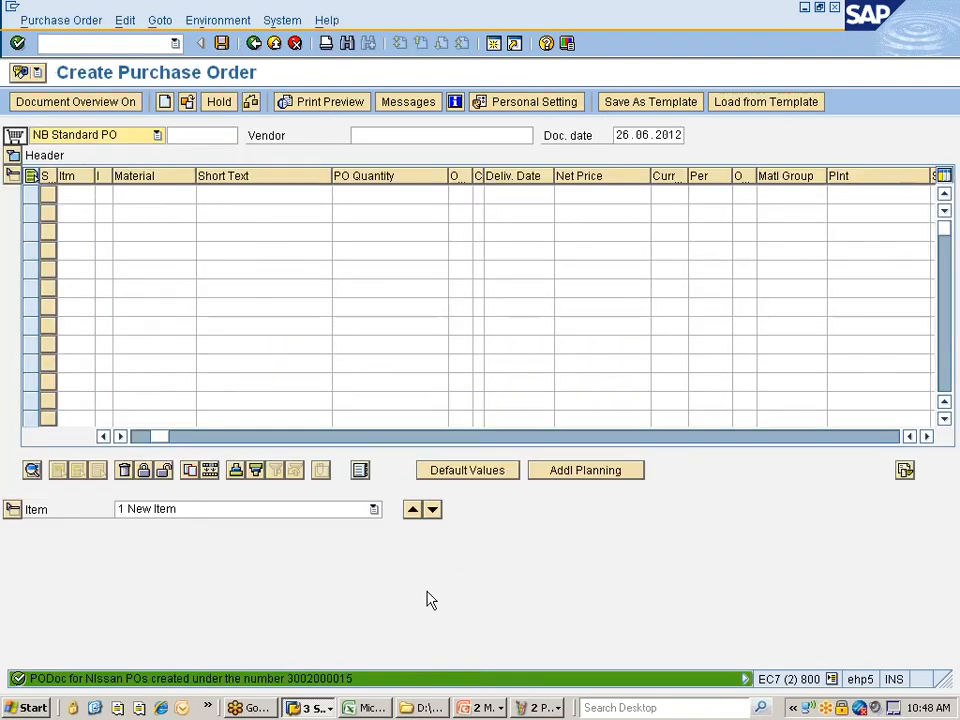
- Reopen the saved purchase order, check its processed ZNPO print output, and show the Paint diagram
left_click(187, 102)
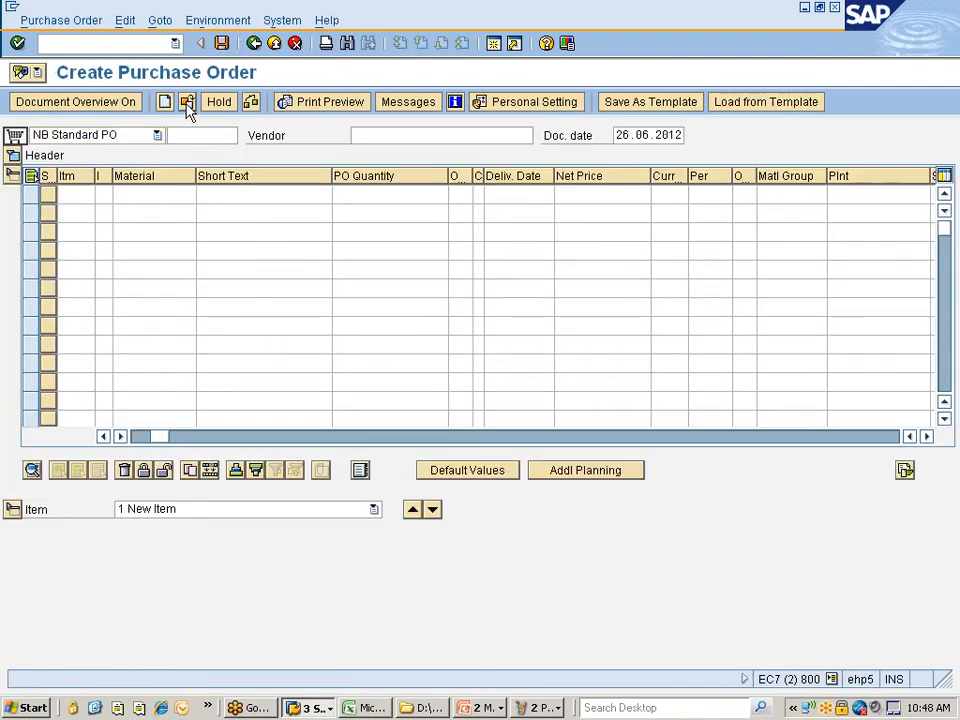
key("Return")
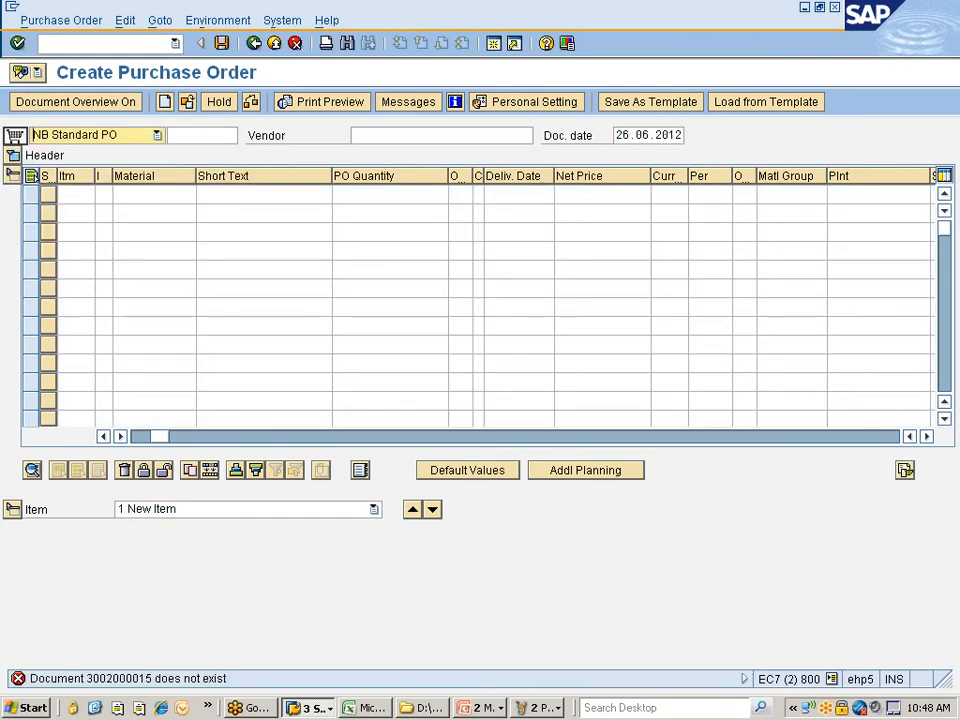
left_click(190, 108)
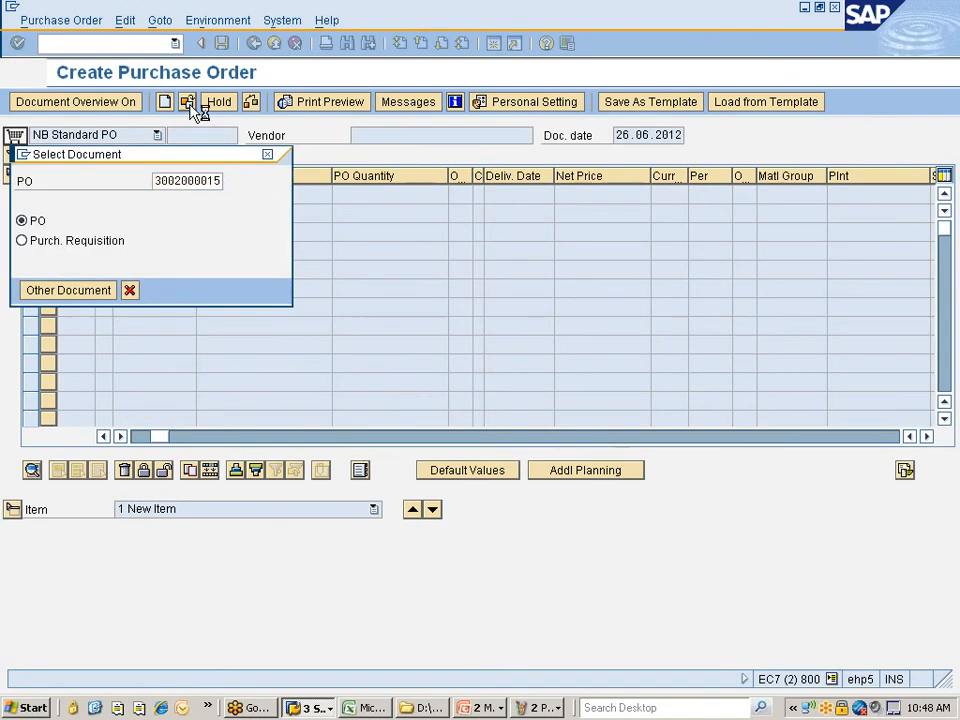
key("Return")
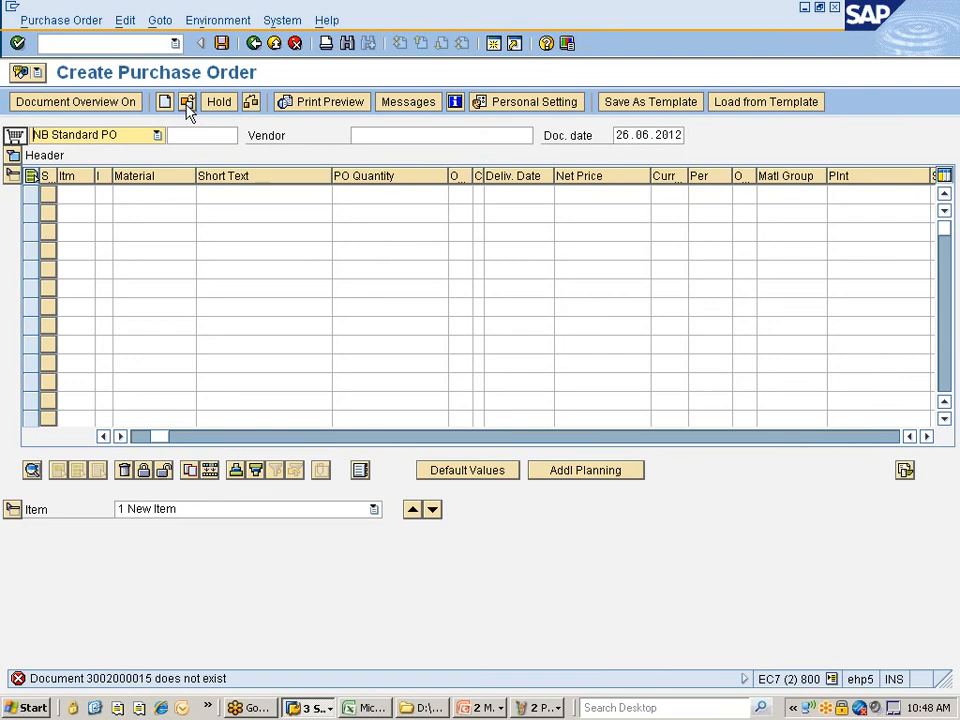
left_click(188, 108)
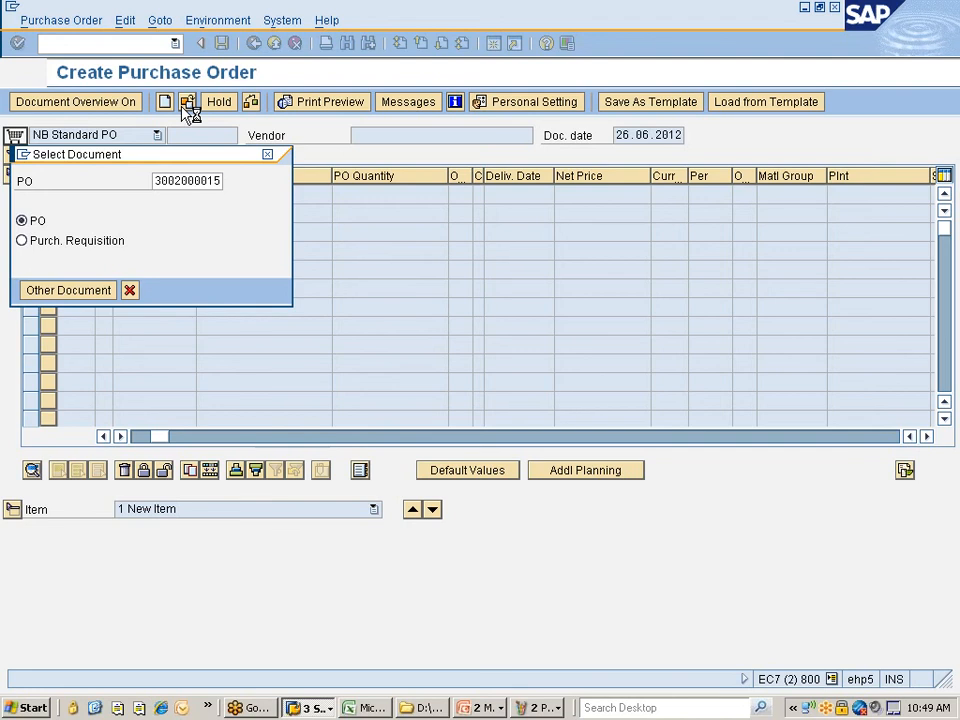
key("Return")
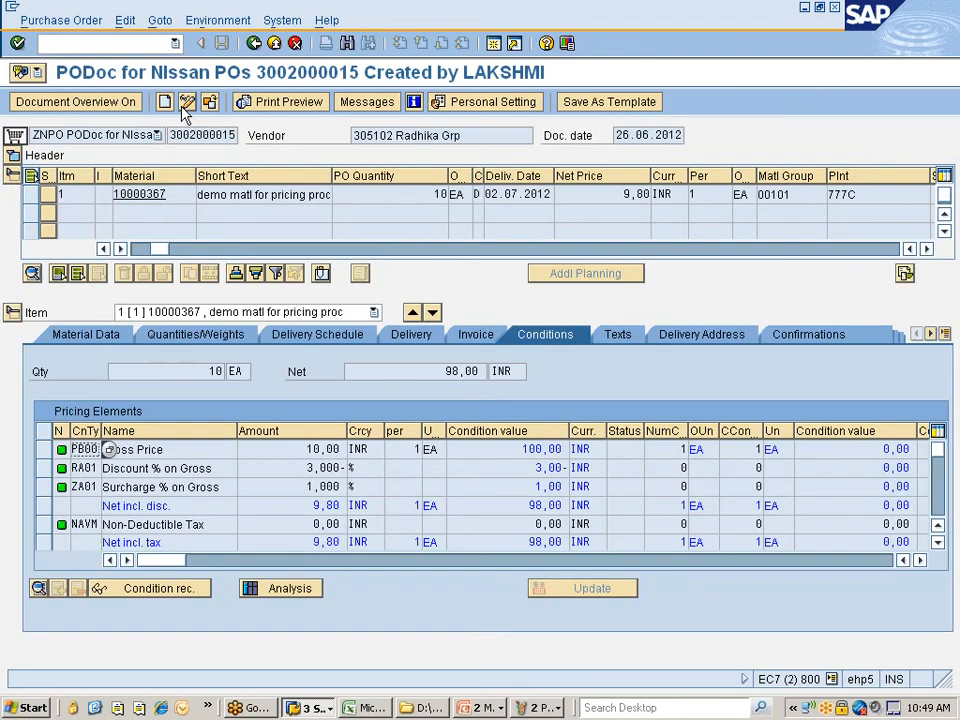
left_click(362, 103)
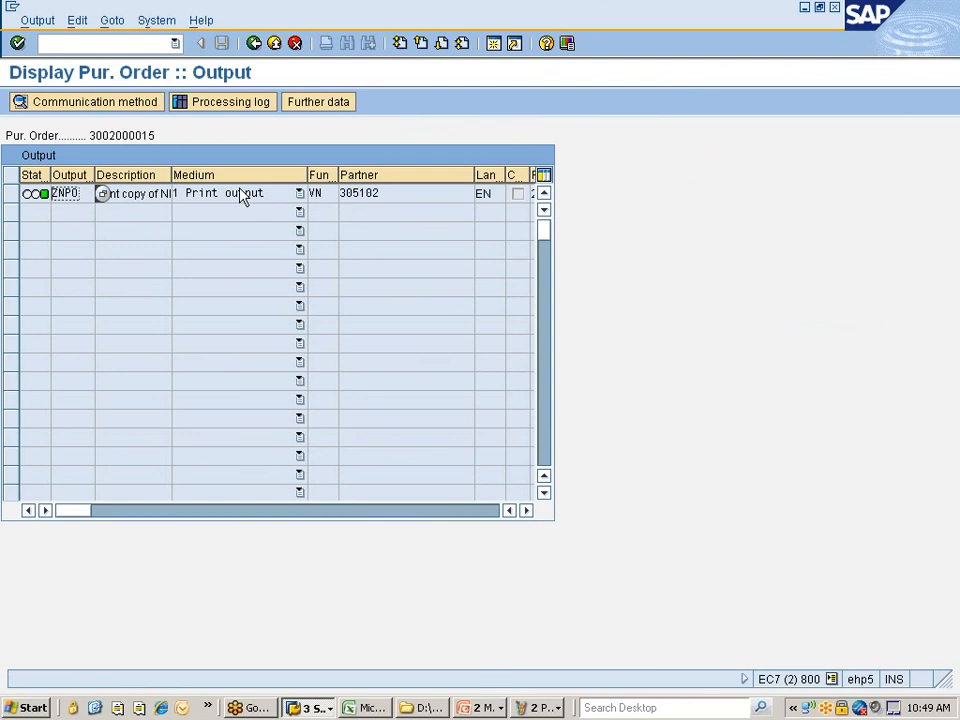
left_click(535, 707)
left_click(532, 662)
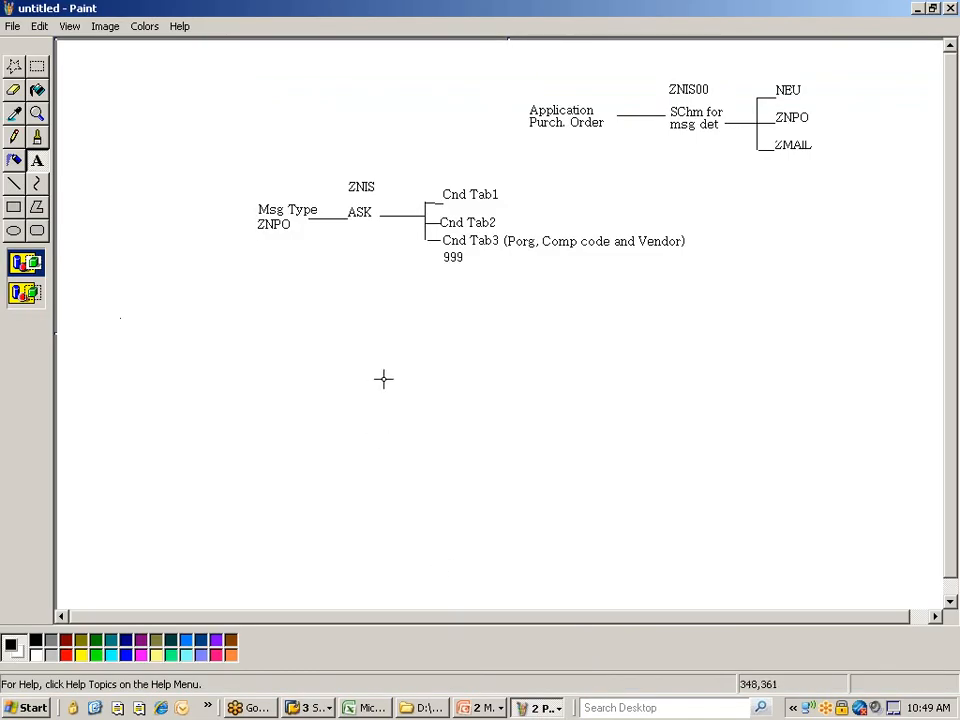
- In Paint, capture a rectangular region around the message determination diagram
left_click(204, 707)
left_click(240, 645)
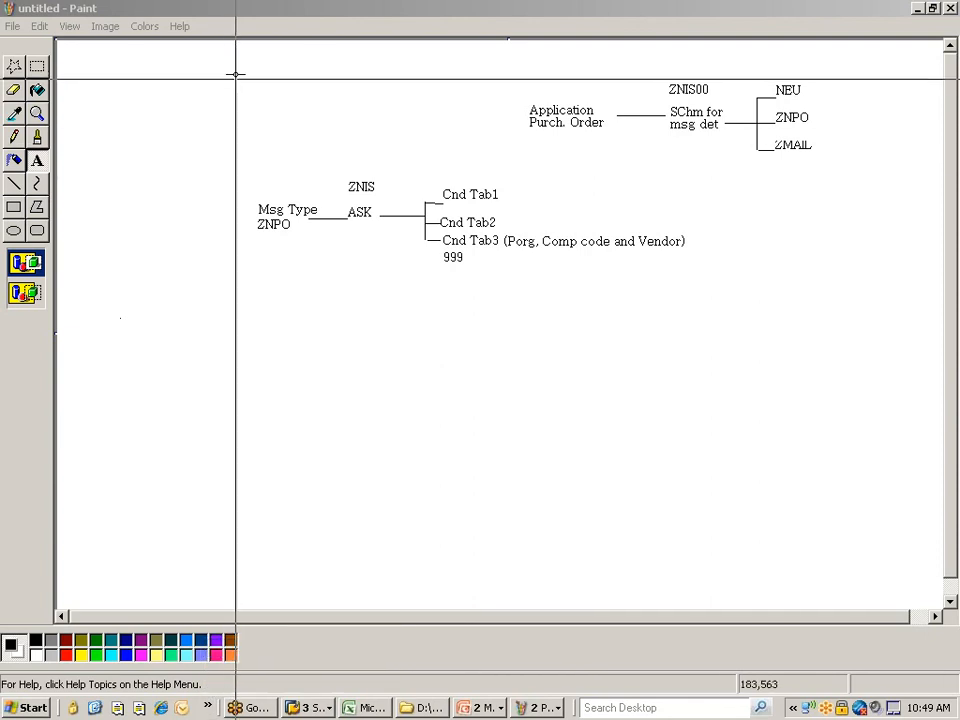
left_click_drag(235, 62, 823, 298)
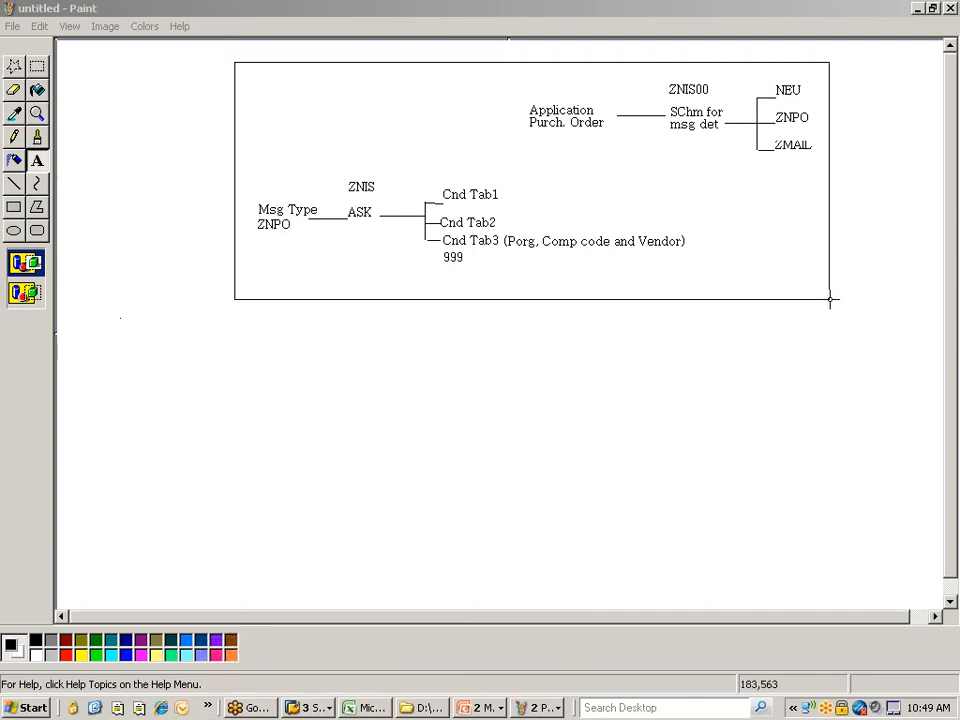
- Paste the diagram into the SAP MM 10AM Class workbook and select cell C357
left_click(347, 708)
key("ctrl+v")
scroll(315, 578, "down", 3)
scroll(300, 570, "down", 4)
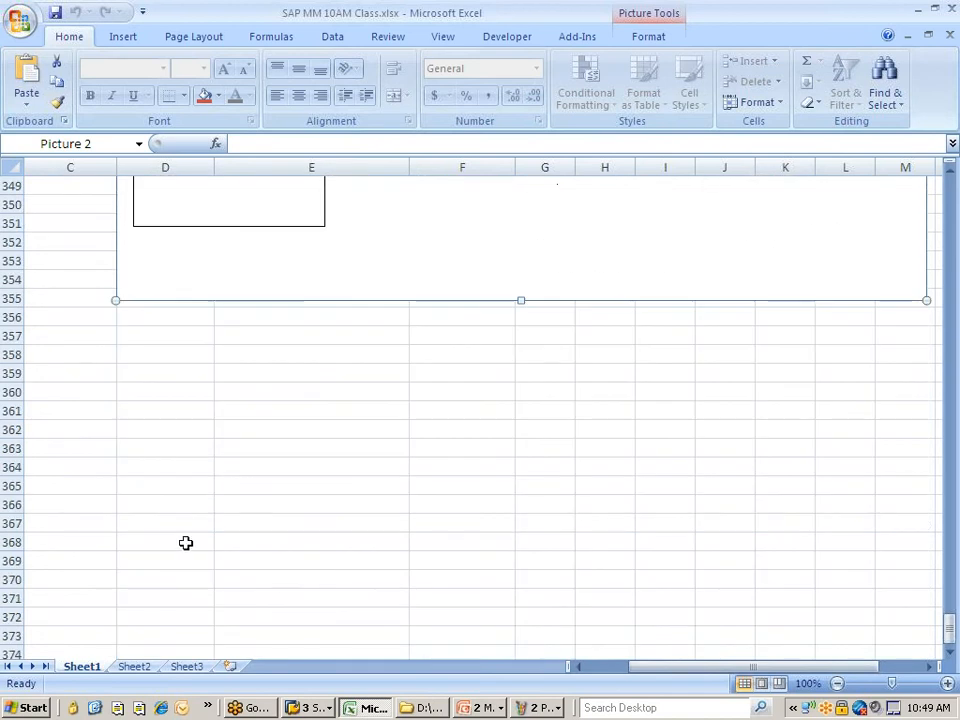
left_click(84, 338)
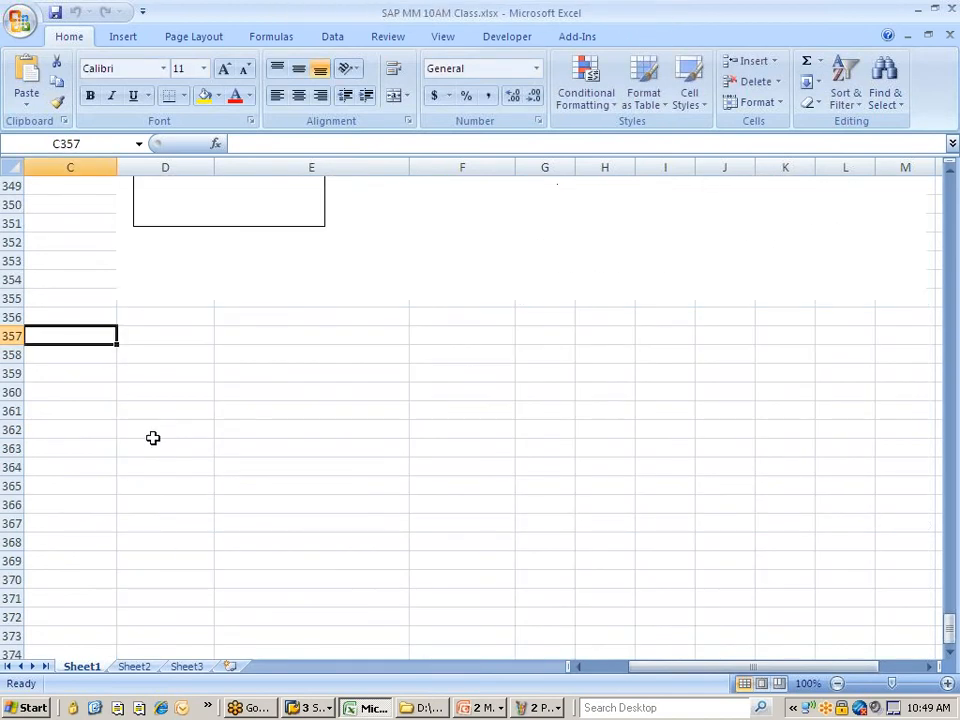
- Enter 'Message determination set up using Condition technic' in C357 and paste the diagram beneath it
type("Mess")
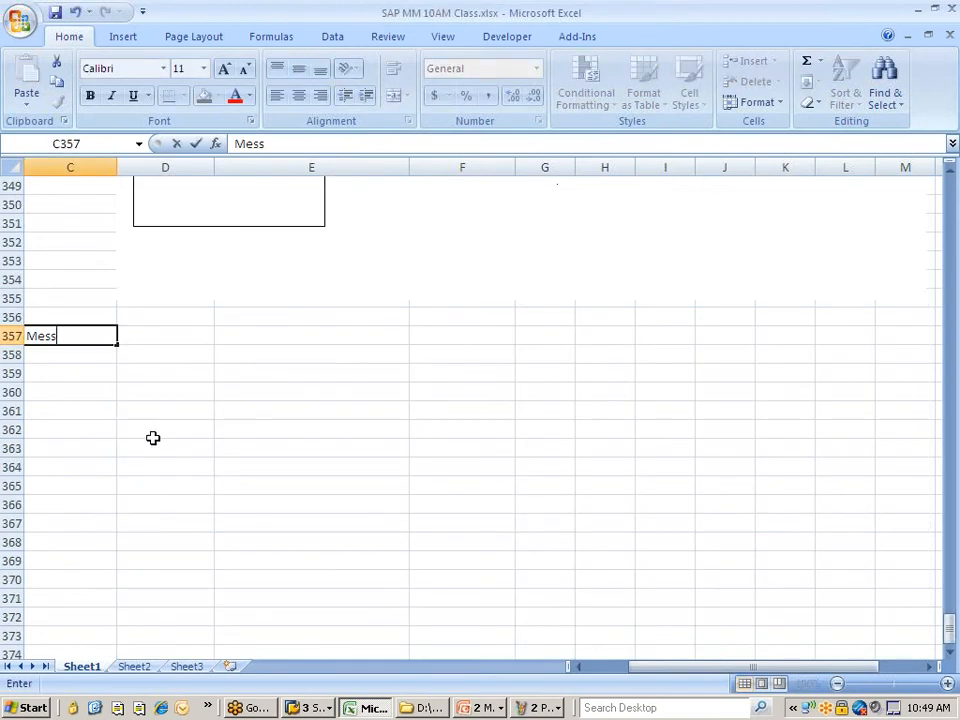
type("age dete")
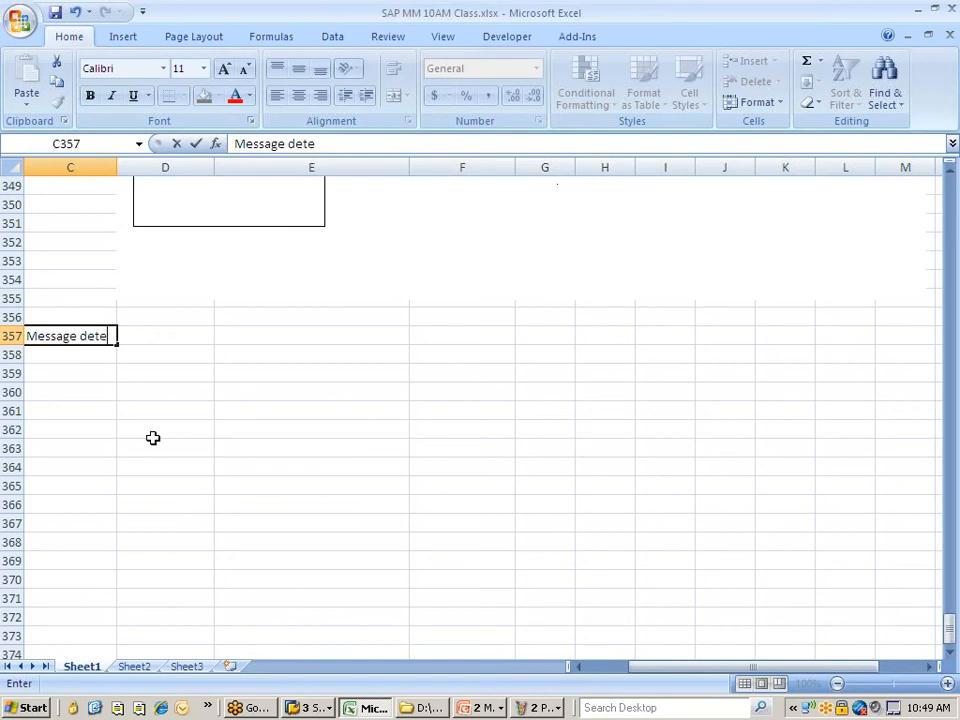
type("rminati")
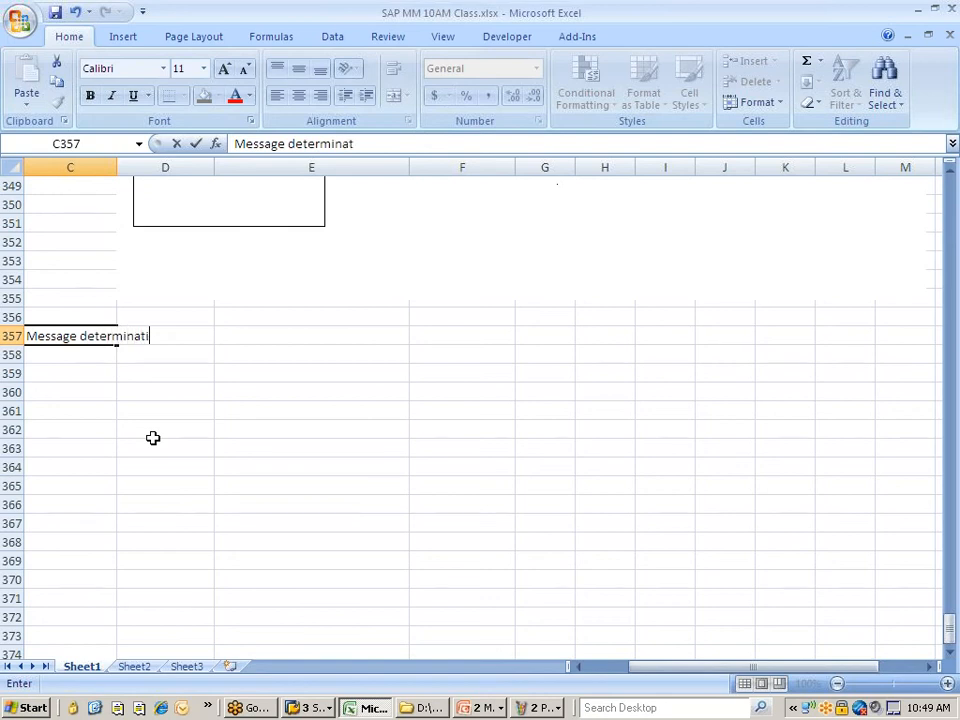
type("on set up using ")
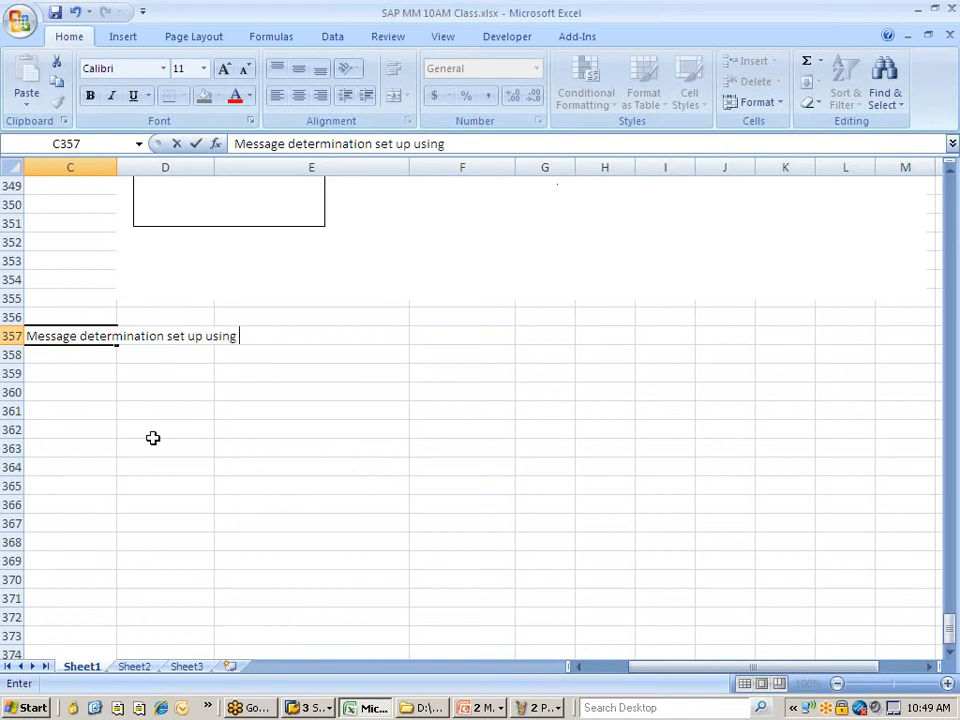
type("Condition technic")
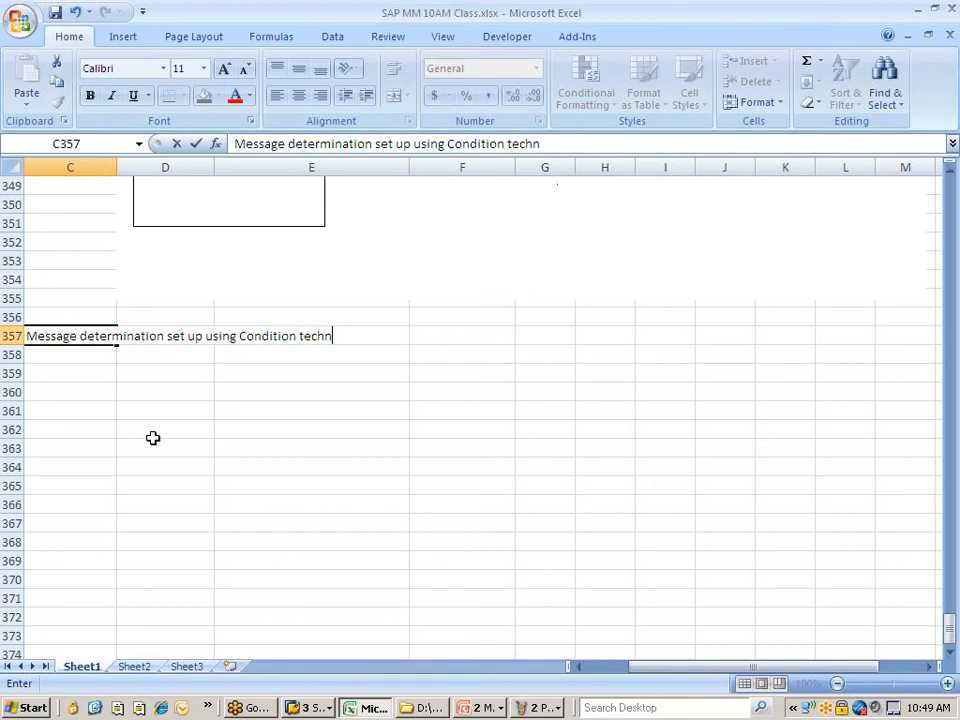
key("Return")
key("ctrl+v")
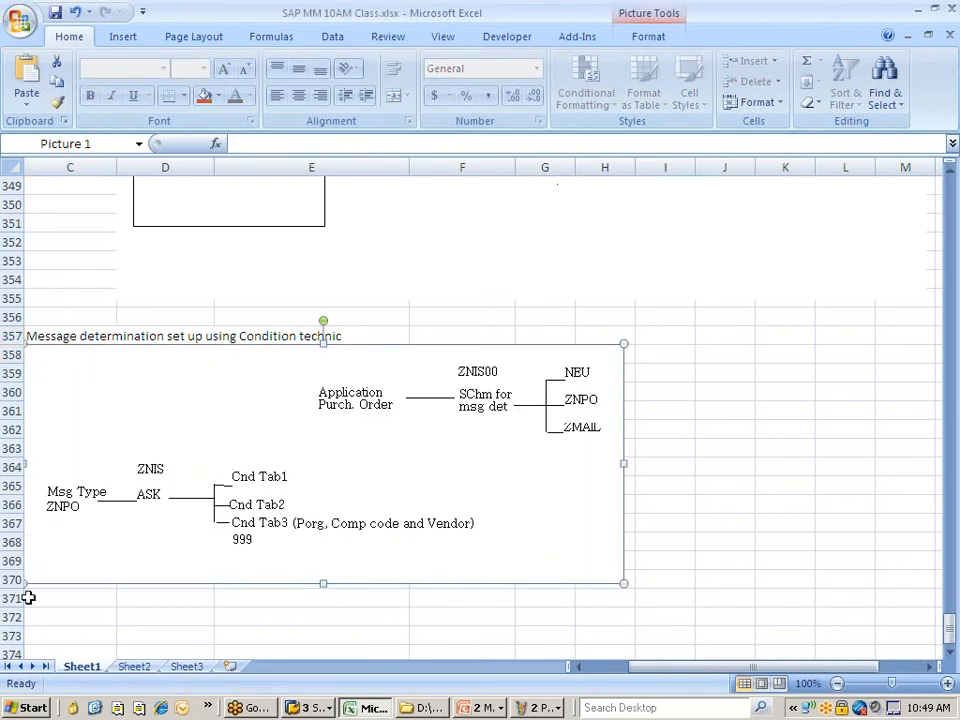
left_click(57, 613)
key("Home")
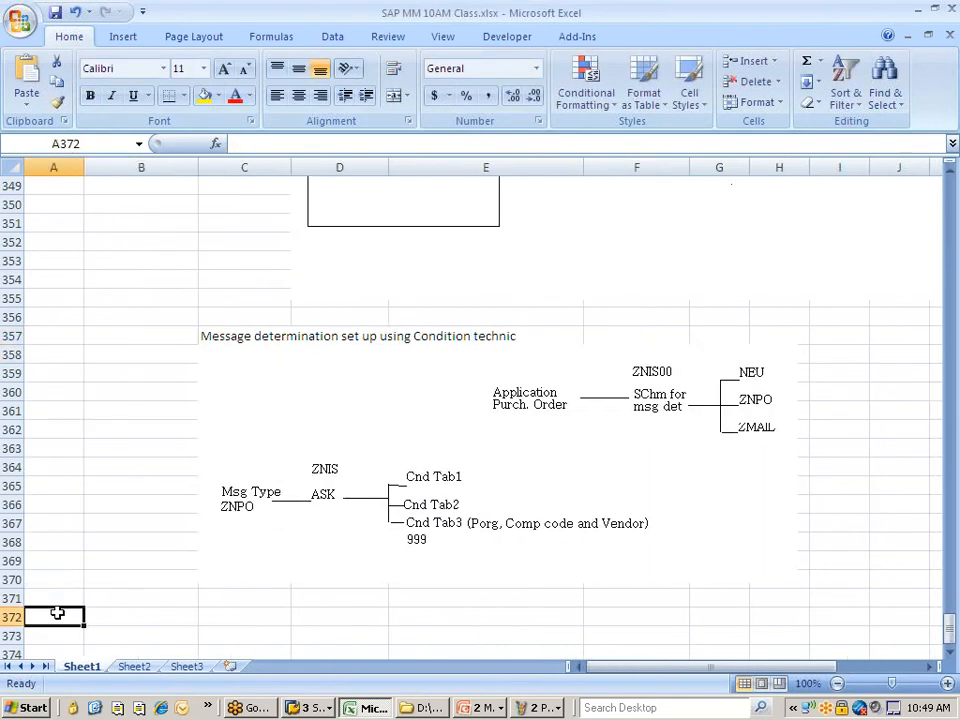
- Save the workbook, then scroll up to the pricing terms list around cell B334
key("ctrl+s")
key("ctrl+s")
scroll(103, 514, "up", 11)
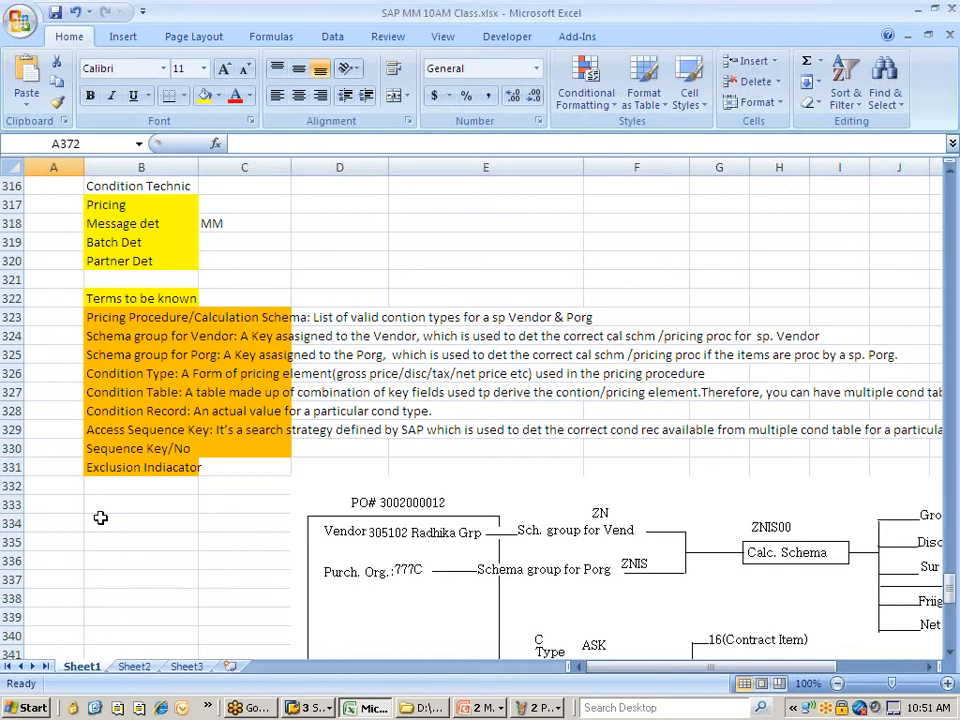
right_click(100, 517)
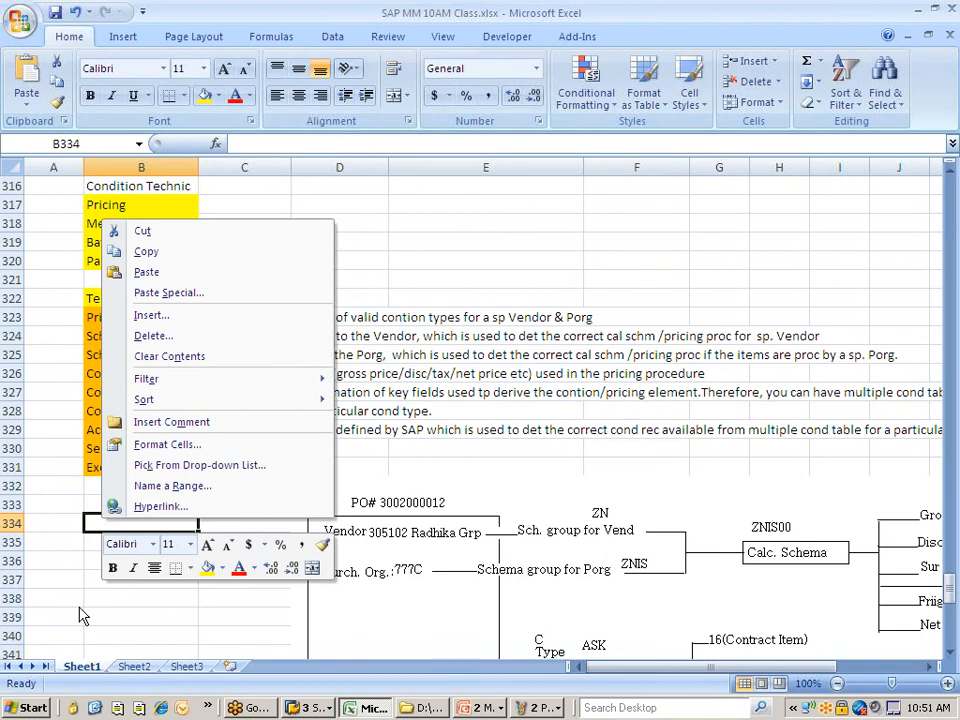
key("Escape")
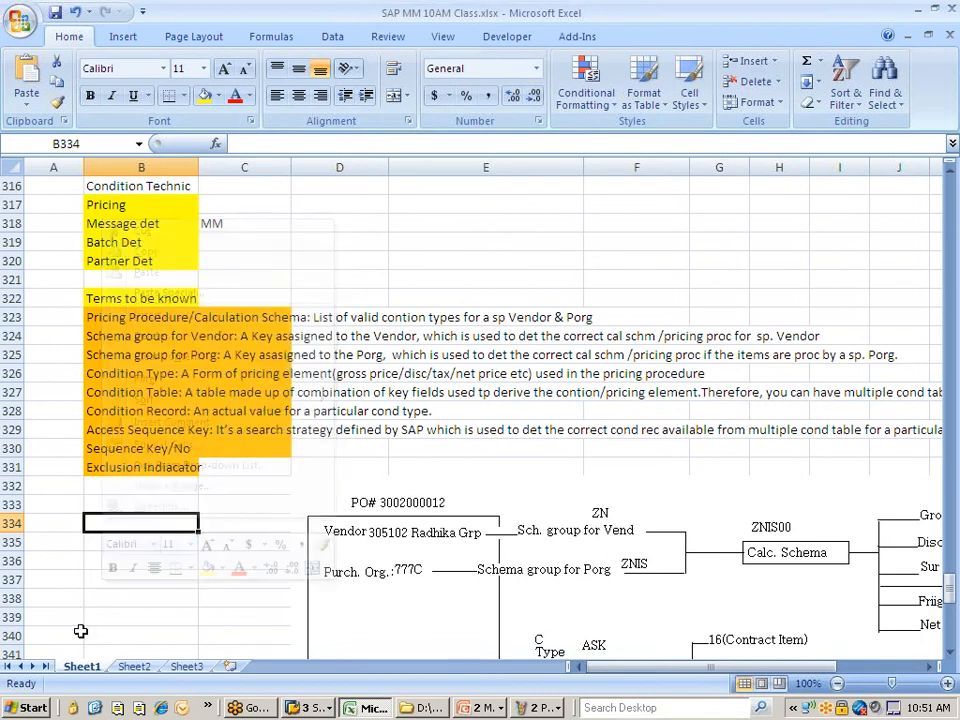
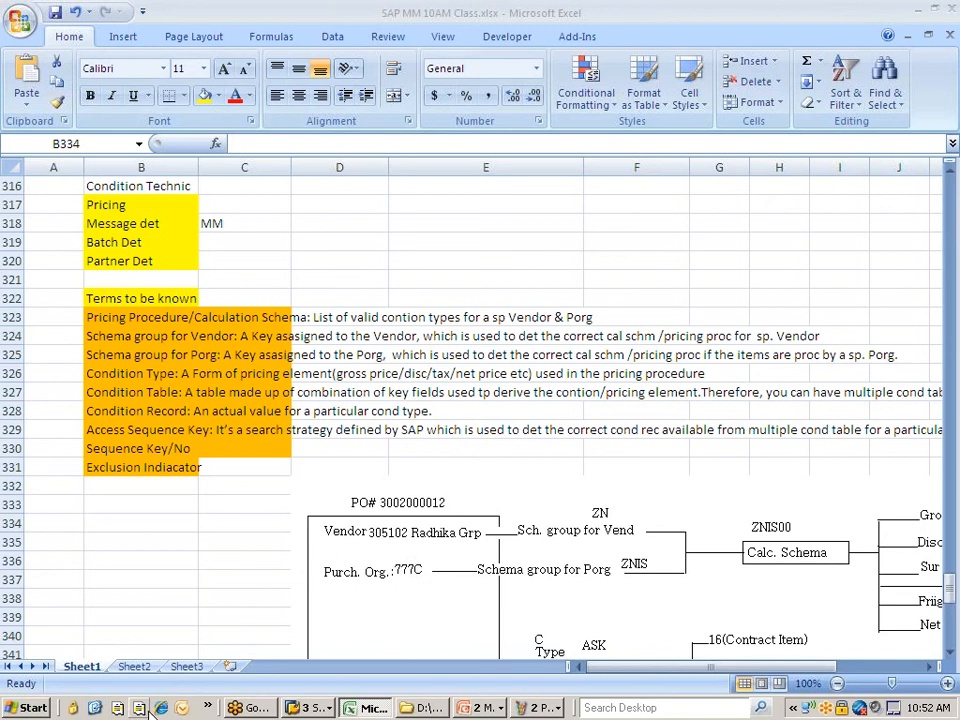
- Launch Mozilla Firefox from the Windows Start menu
left_click(30, 708)
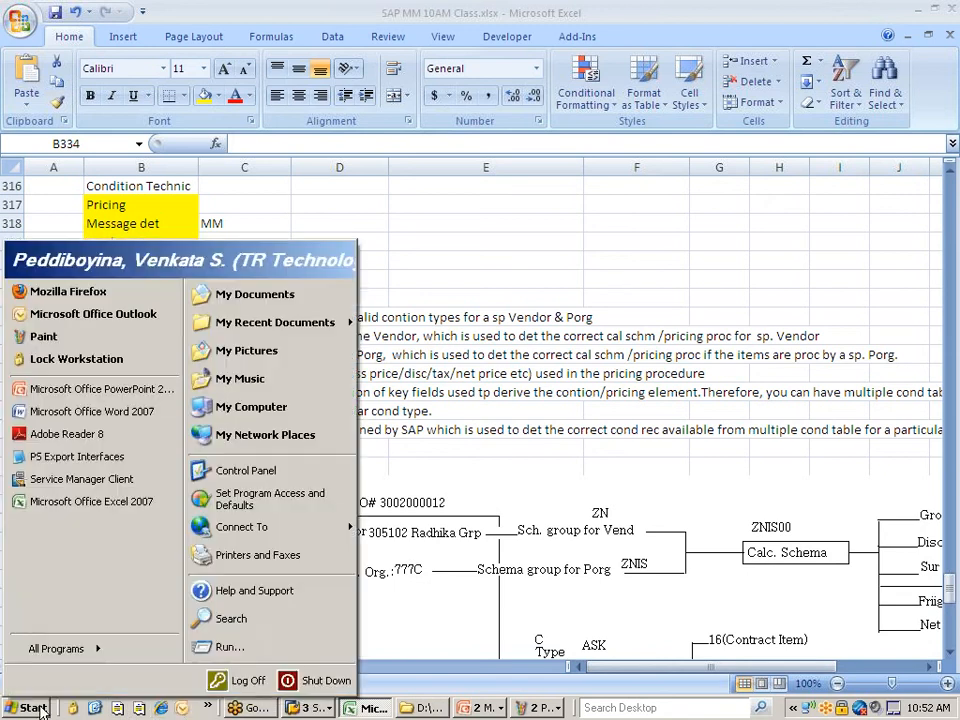
left_click(86, 297)
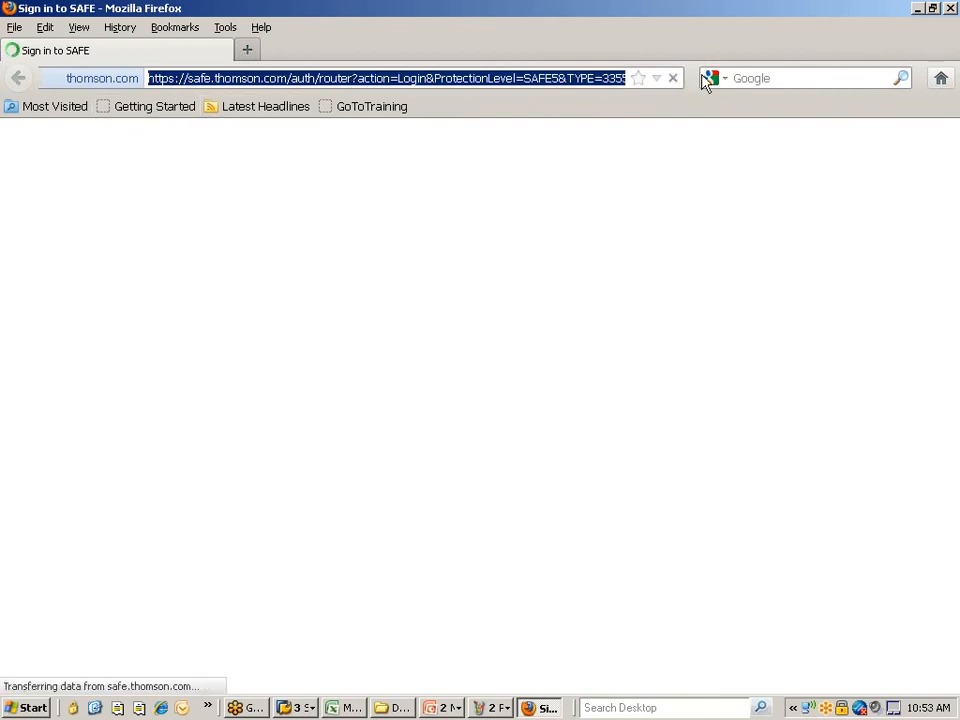
- Load the mediafire.com home page from the 'media' address-bar suggestion
type("media")
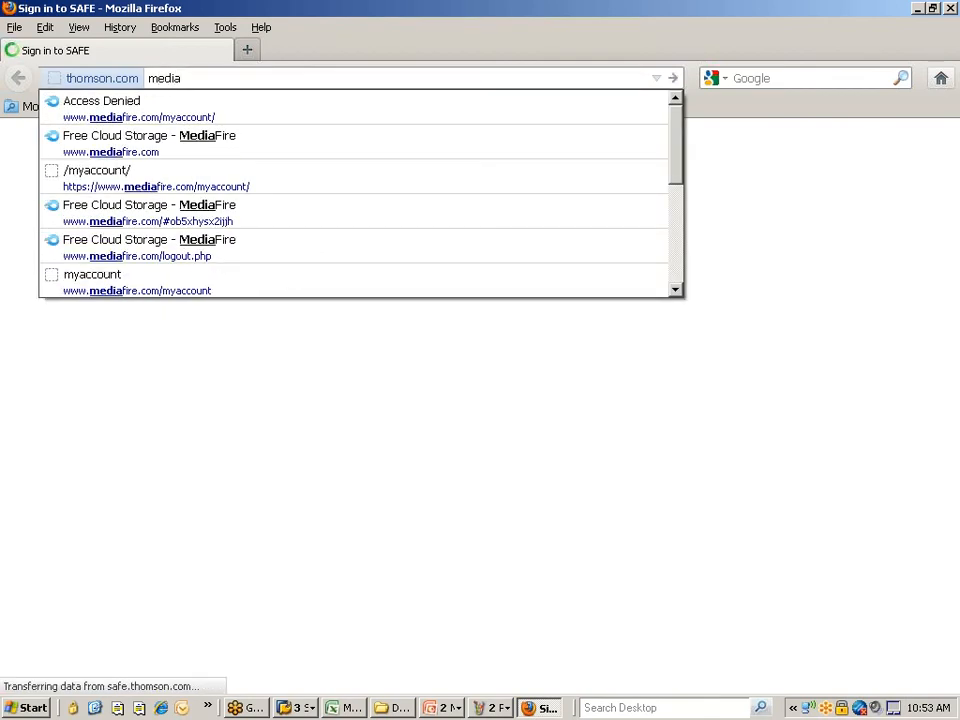
key("Down")
key("Return")
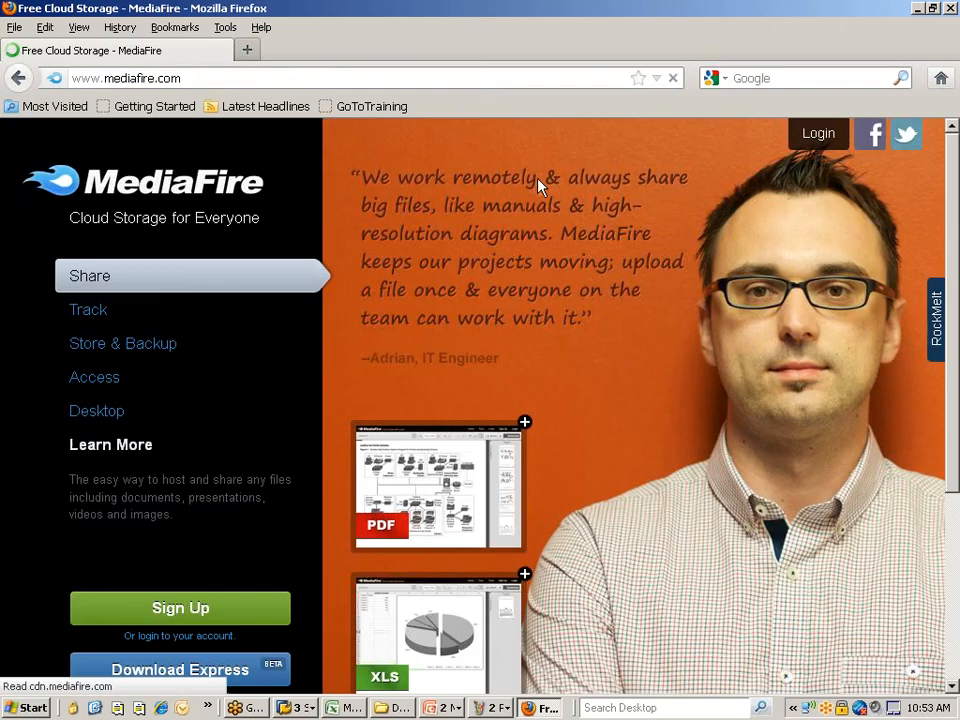
left_click(386, 707)
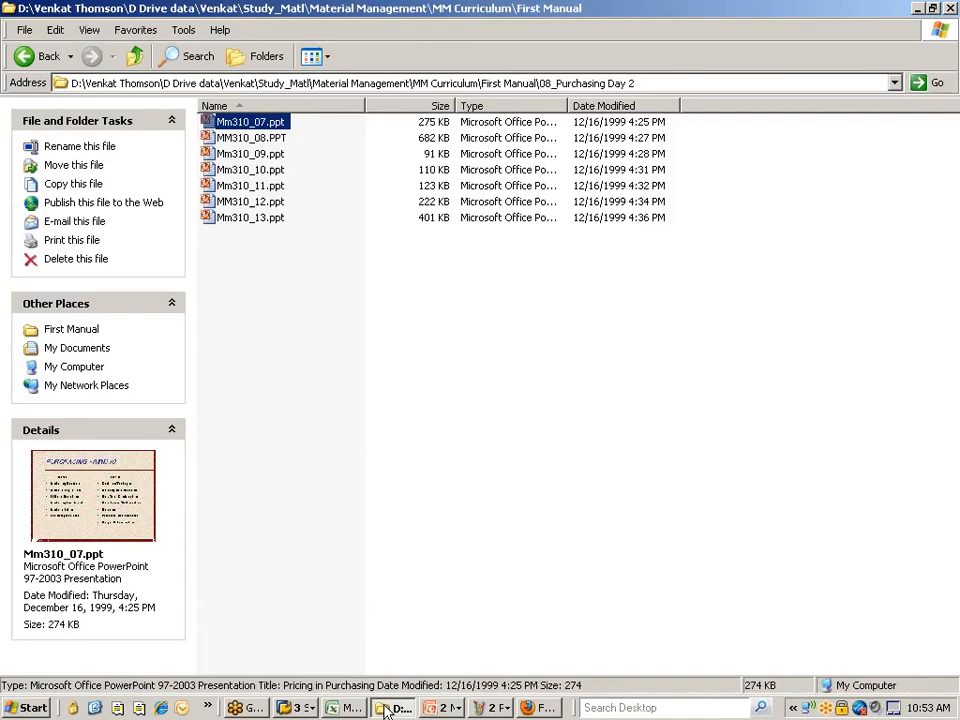
- Find Cond Tech Part1.rar in My Documents > MM@10AM, then return to Firefox
key("super+d")
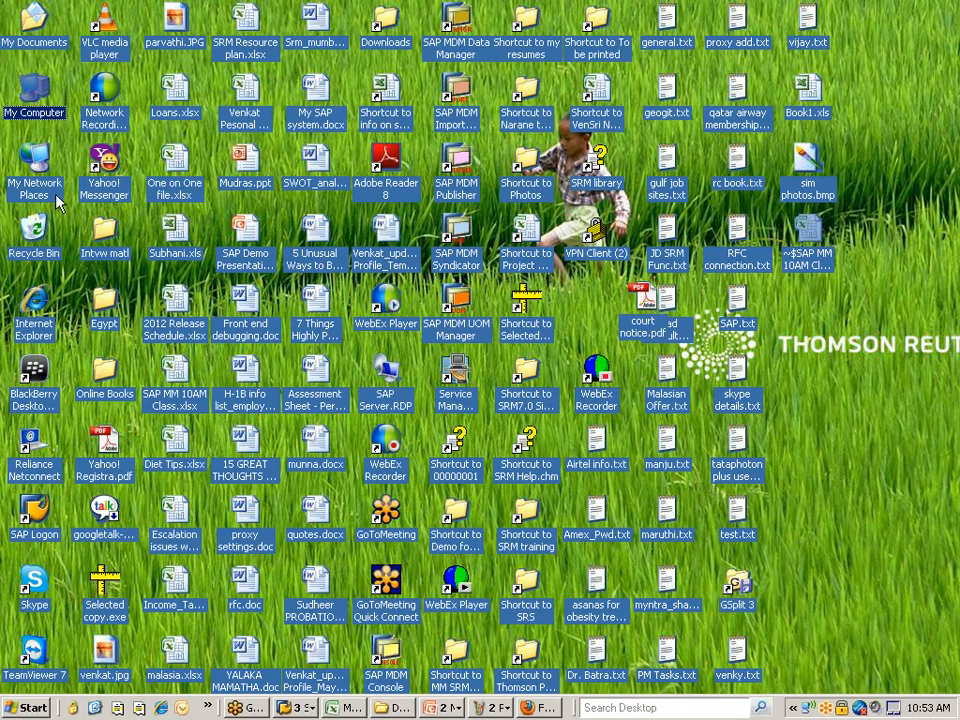
double_click(35, 32)
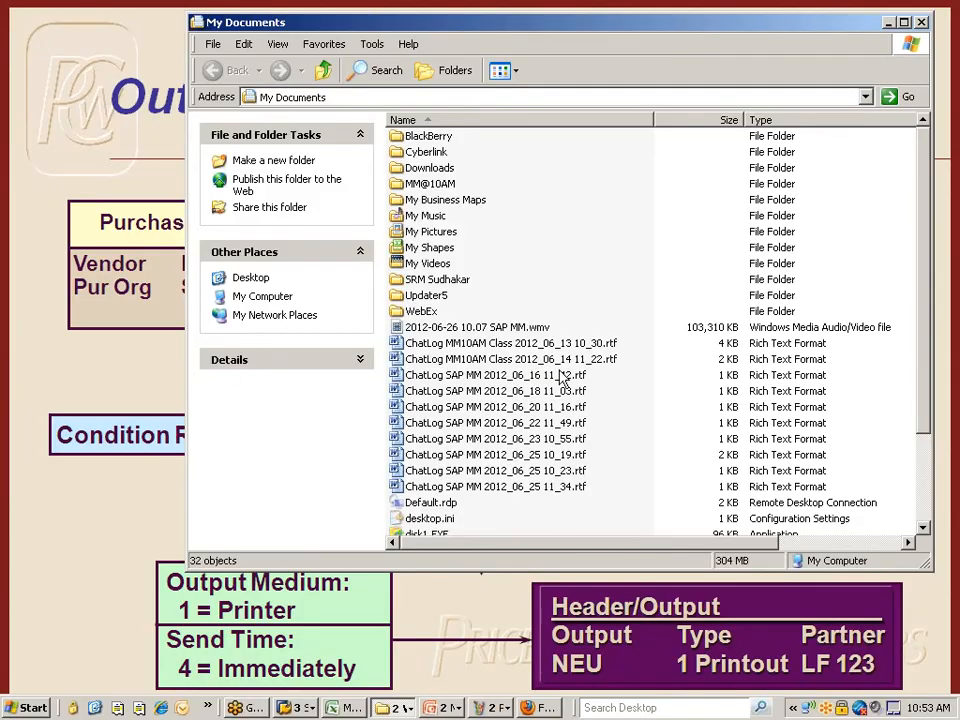
double_click(421, 186)
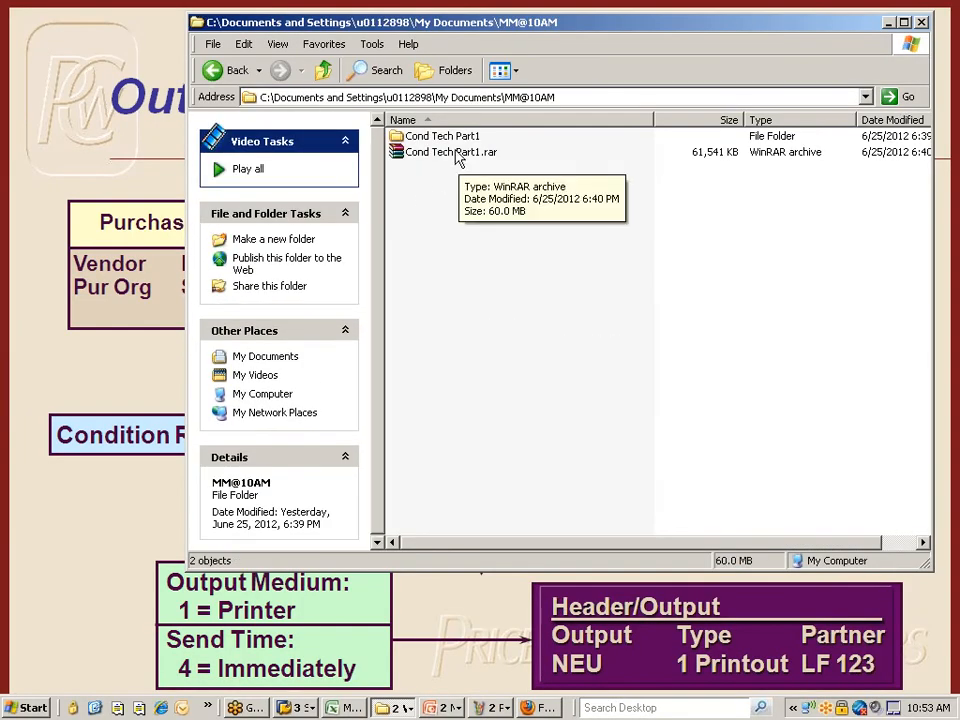
left_click(448, 158)
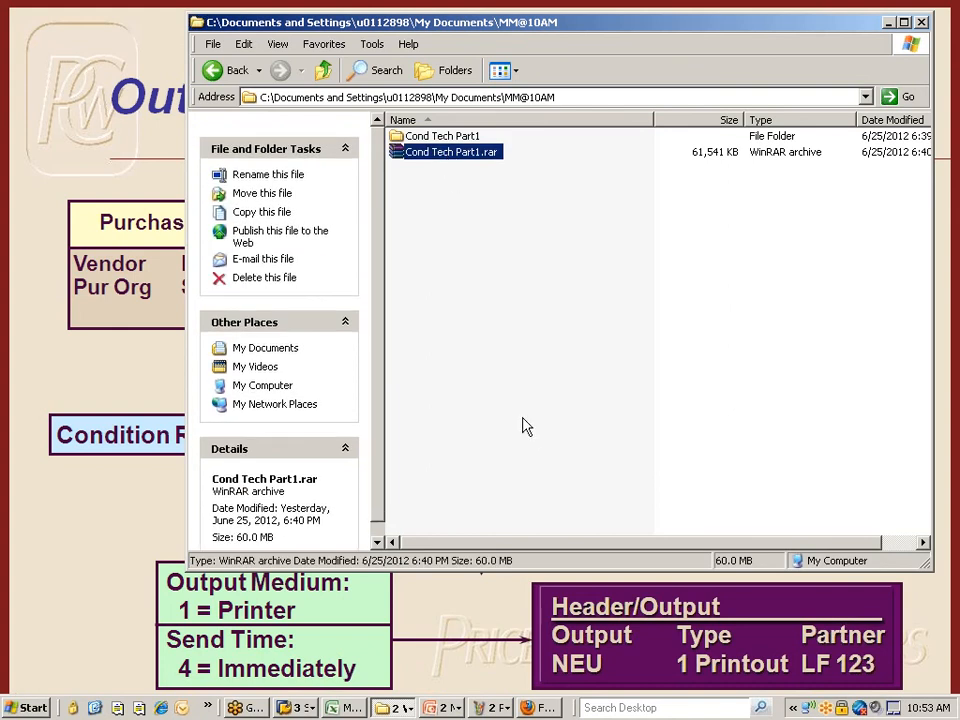
left_click(540, 707)
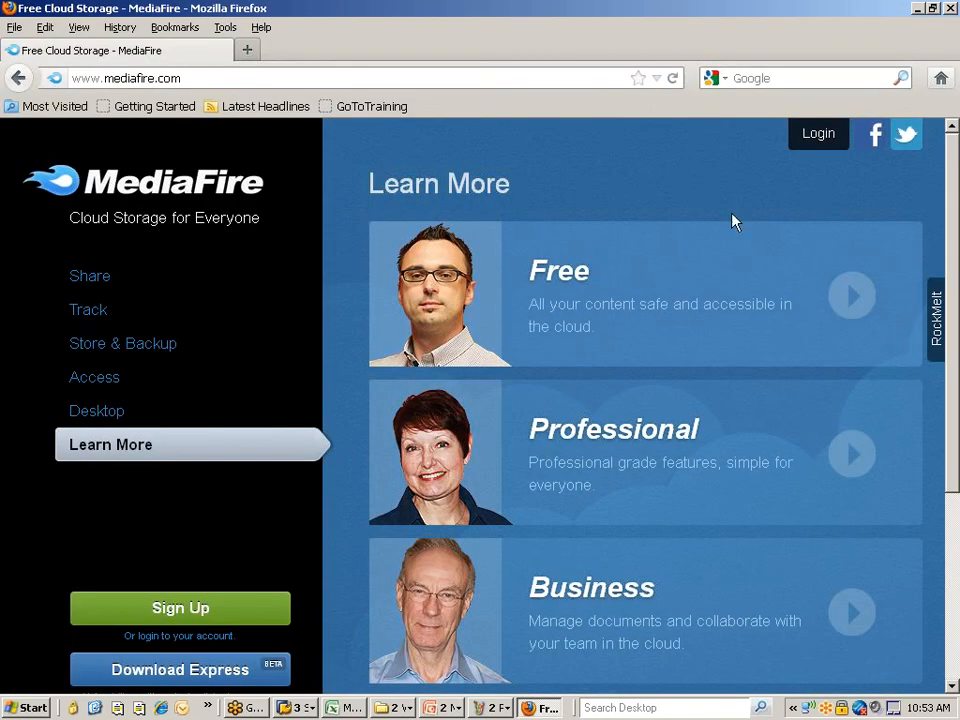
- Log in to MediaFire with the saved account e-mail and password, without remembering the login
left_click(814, 134)
type("v")
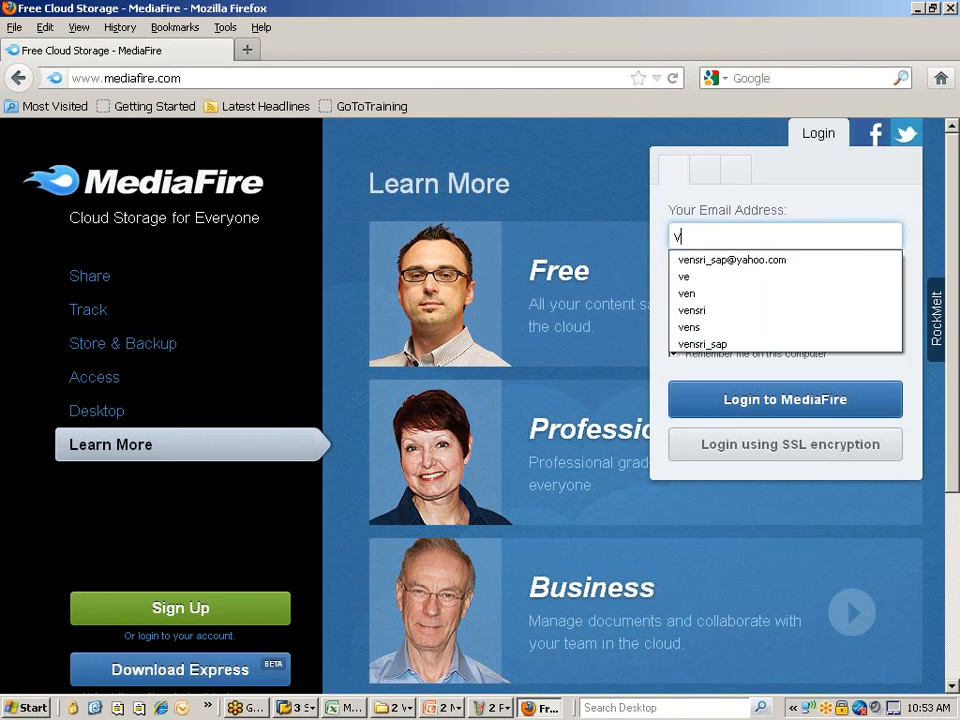
left_click(720, 259)
left_click(706, 295)
left_click(674, 352)
left_click(693, 296)
type("•••••••••")
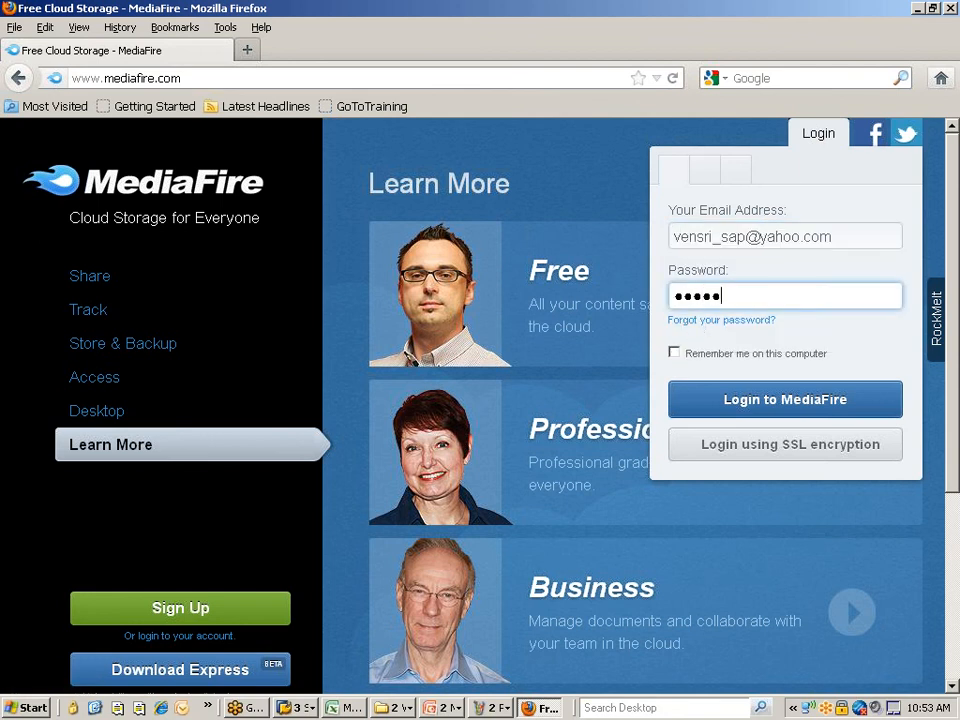
type("•")
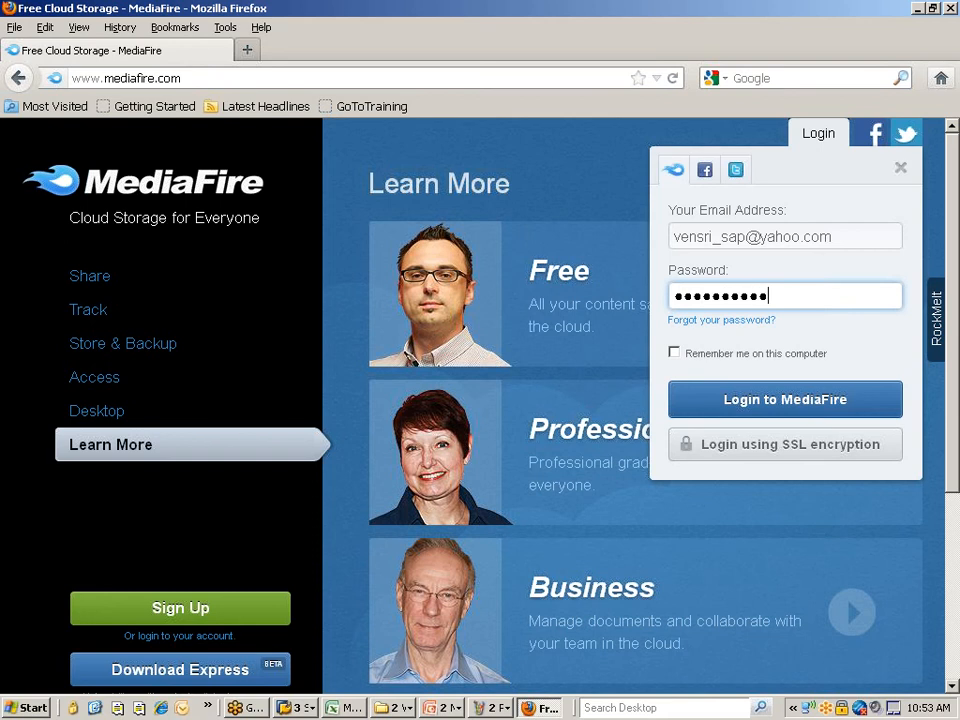
left_click(768, 414)
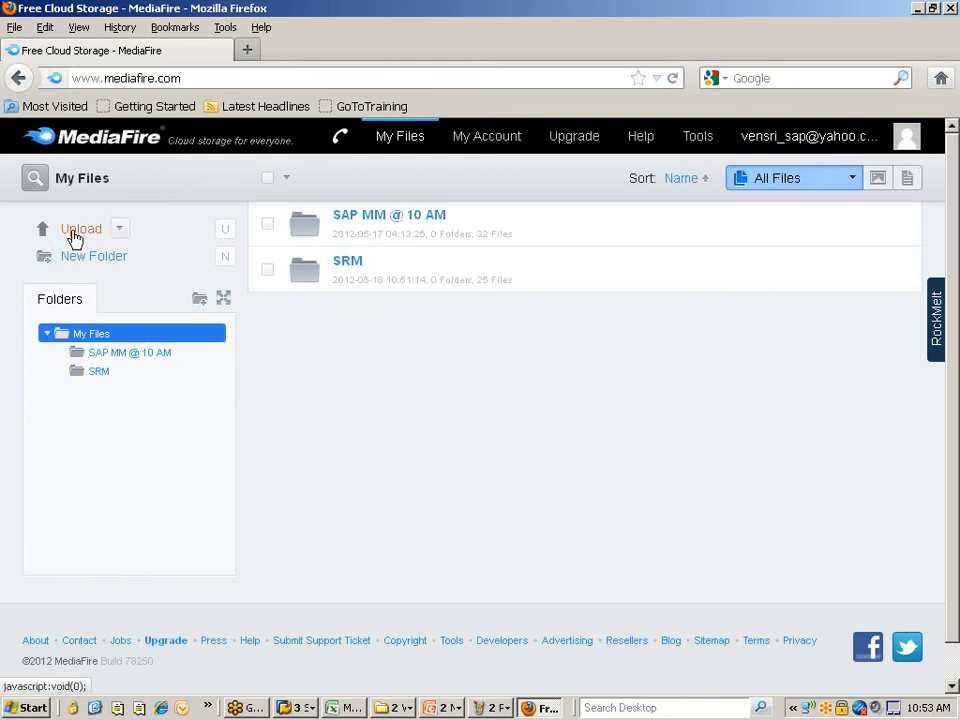
- Confirm Cond Tech Part1.rar is in the SAP MM @ 10 AM folder, then sign out
left_click(114, 356)
scroll(463, 390, "down", 15)
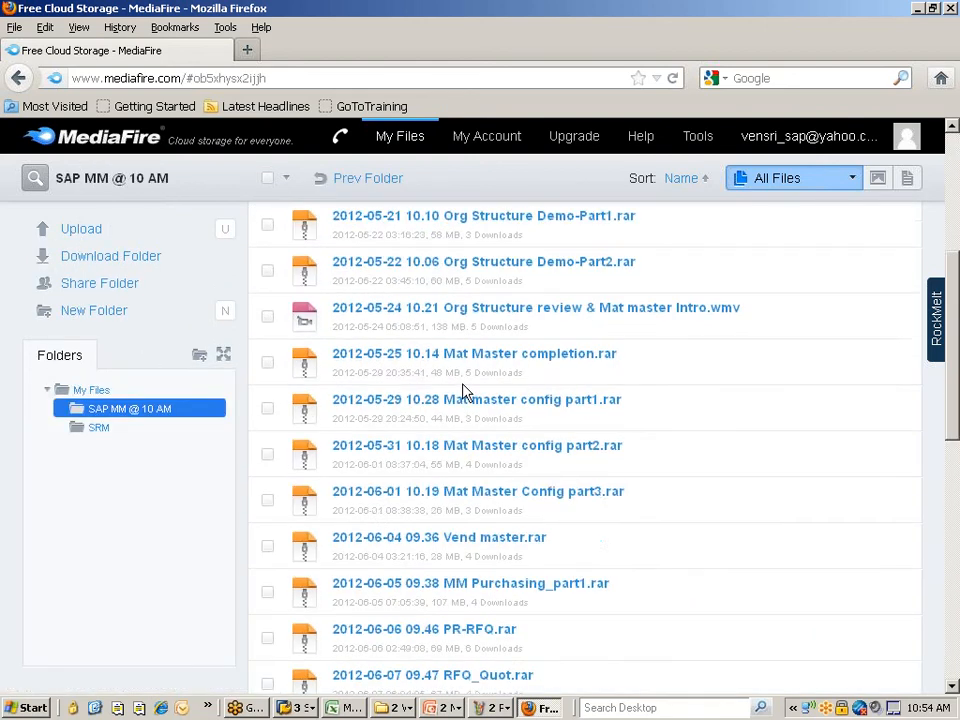
scroll(463, 388, "down", 1)
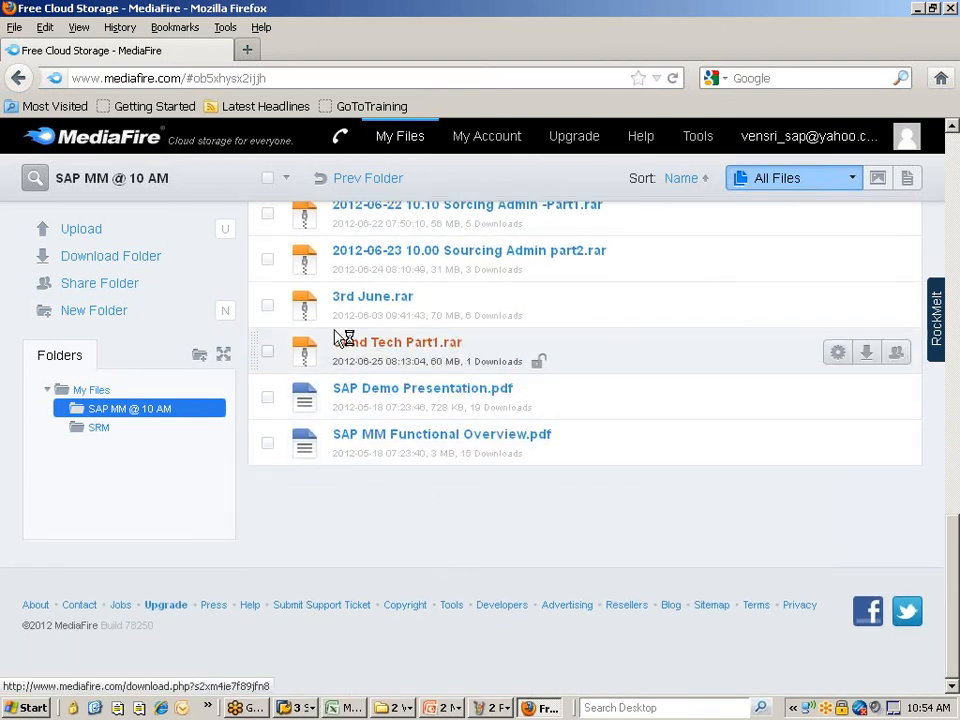
mouse_move(407, 356)
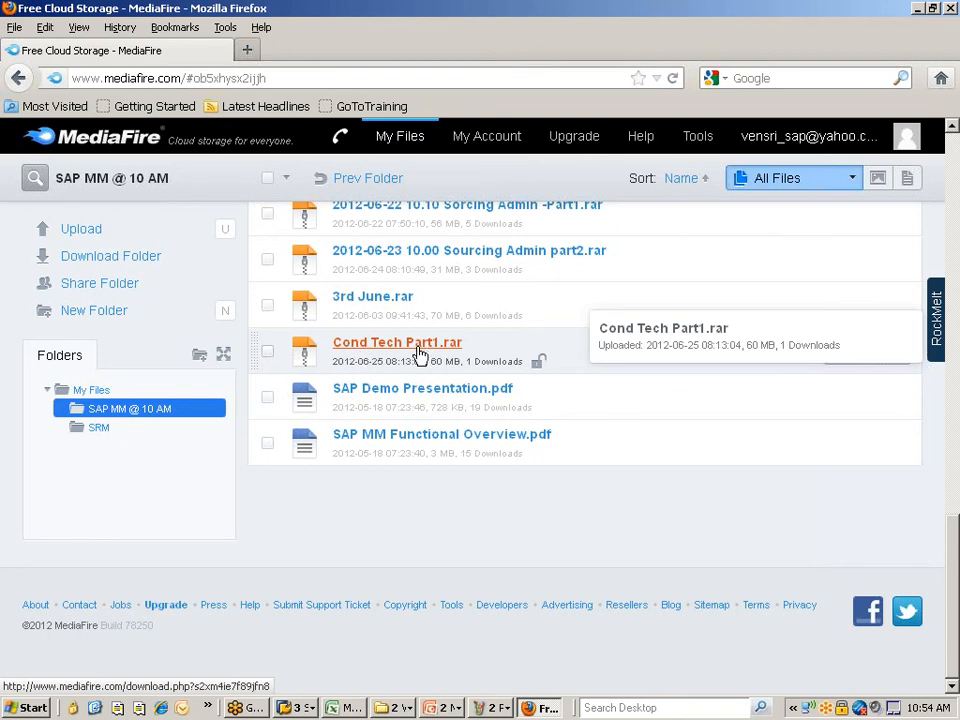
mouse_move(752, 138)
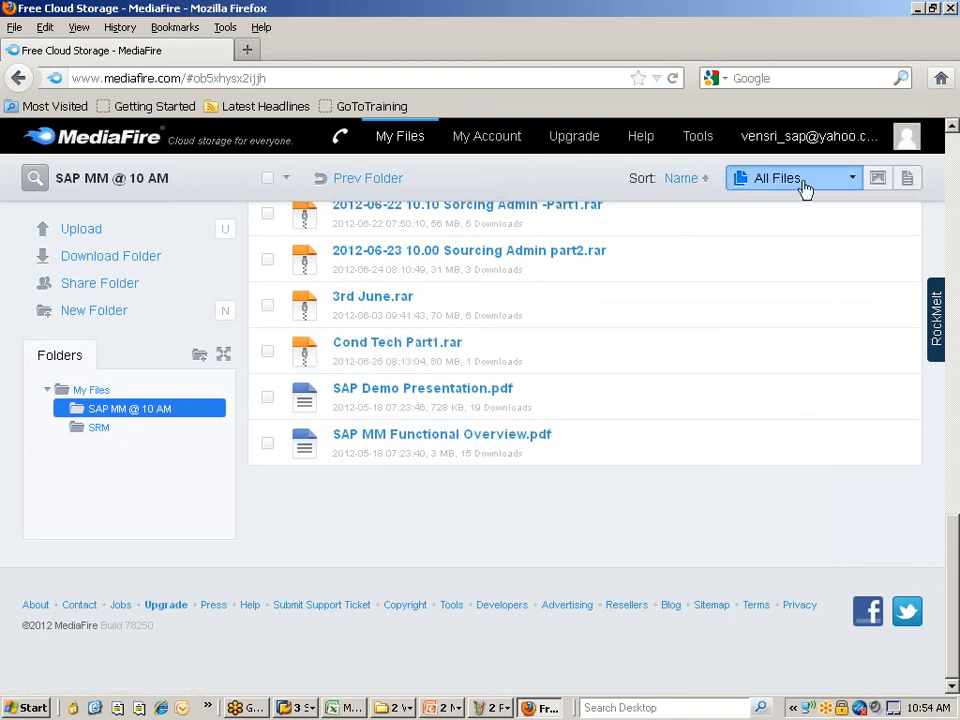
left_click(817, 211)
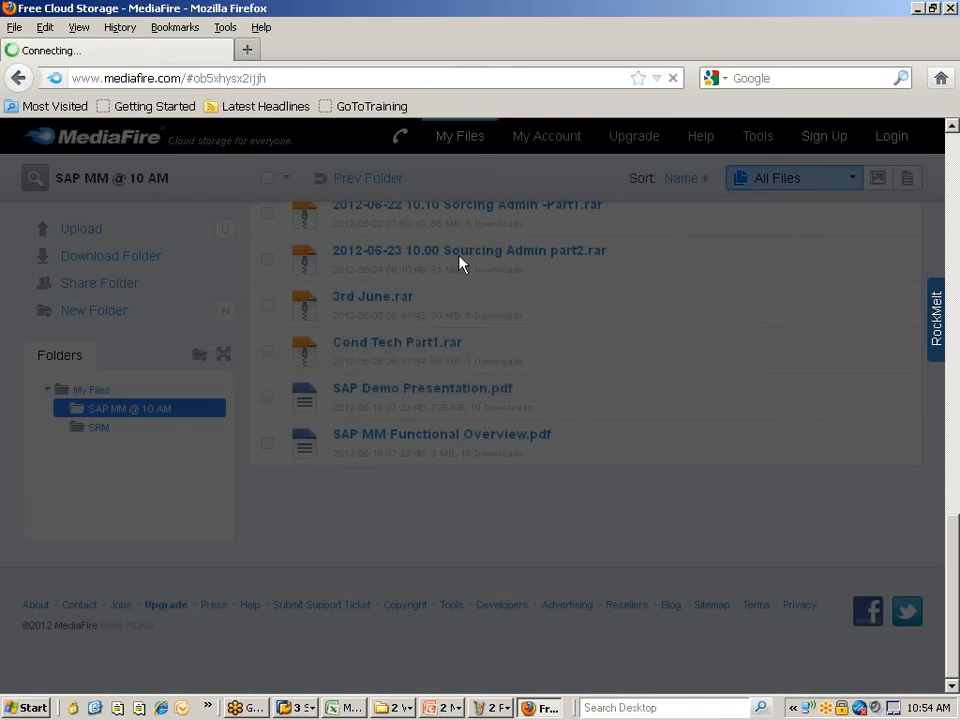
- In the SAP Control data window, review step 60 MAIL, then back out to the IMG
left_click(296, 707)
left_click(333, 667)
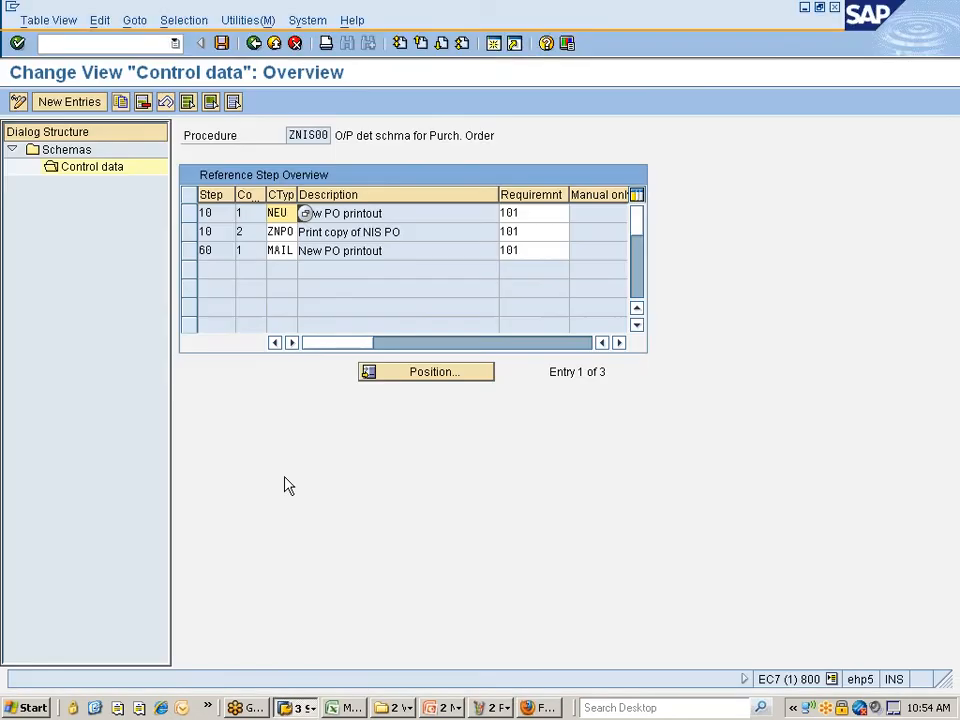
left_click(340, 250)
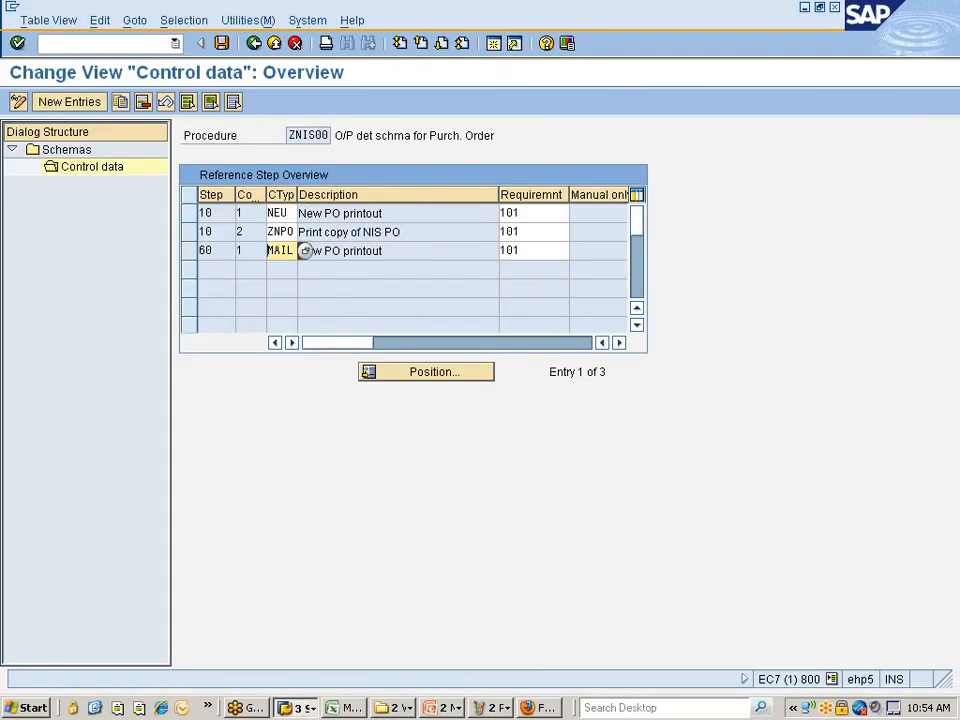
left_click(190, 251)
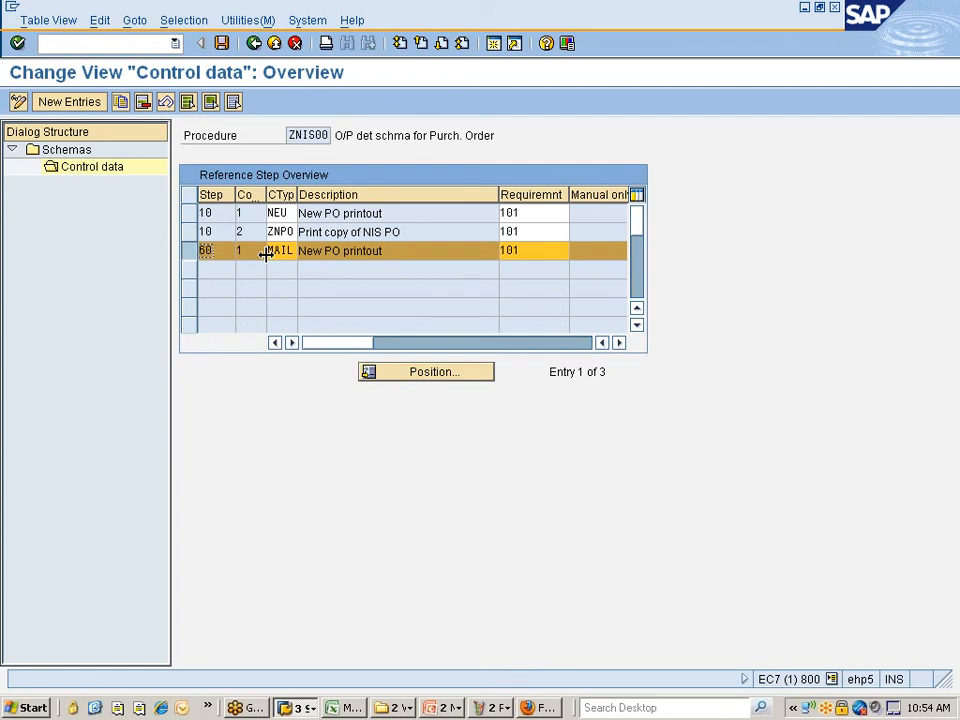
left_click(255, 43)
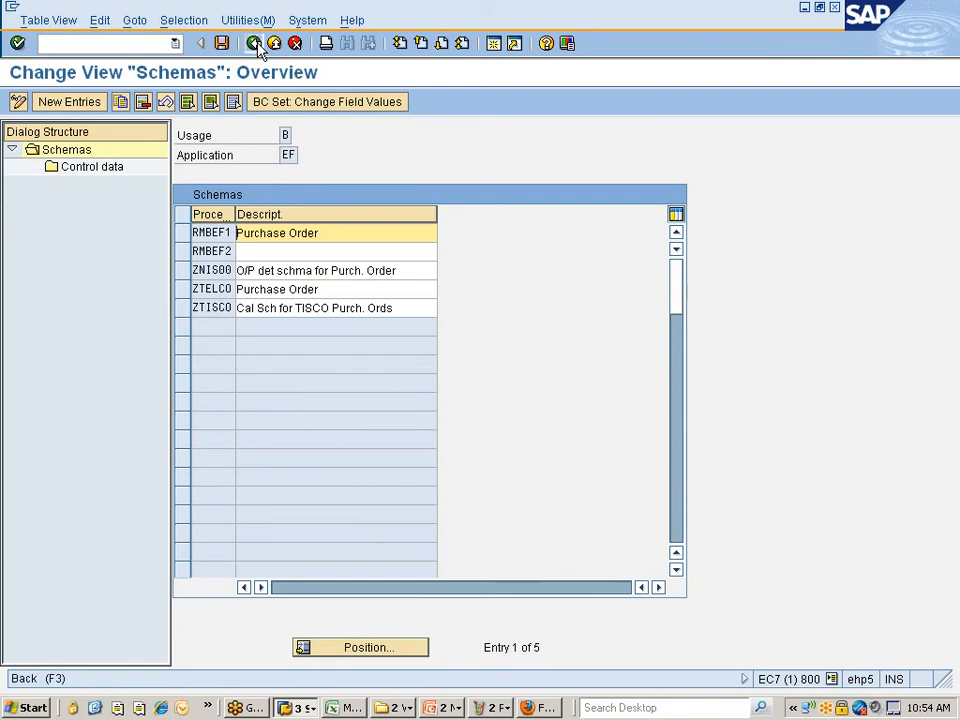
left_click(256, 44)
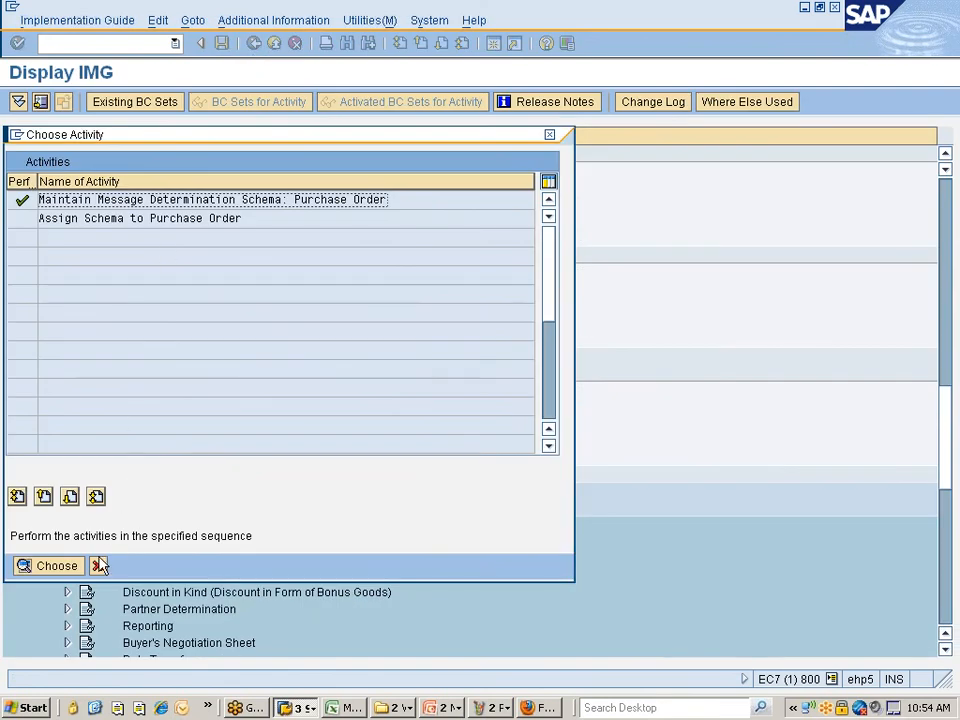
left_click(98, 565)
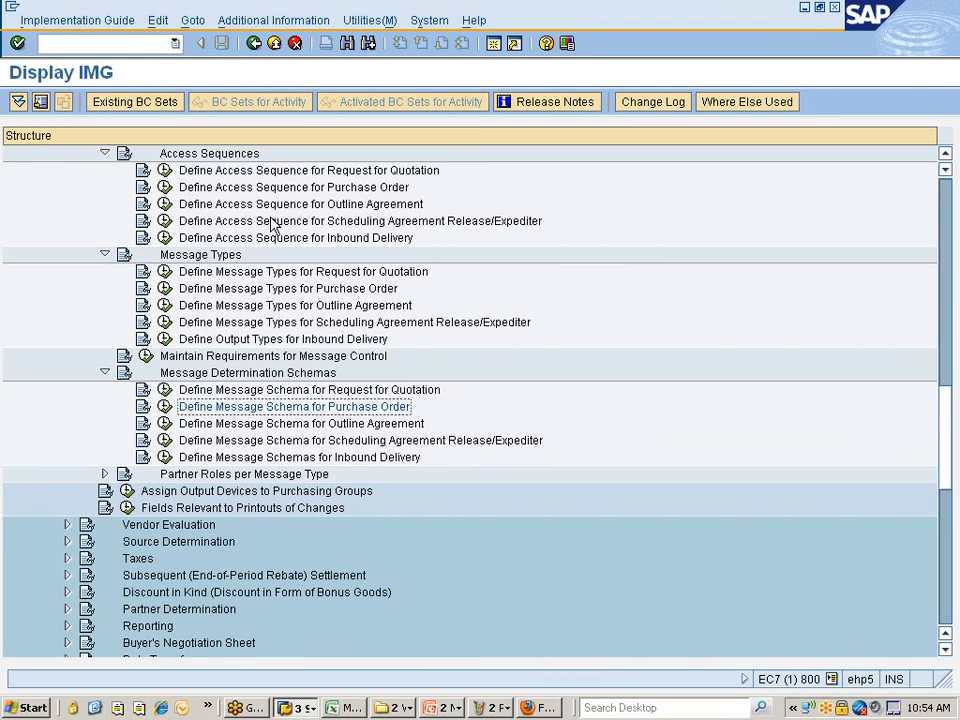
- Open output type MAIL details via Define Message Types for Purchase Order
left_click(273, 290)
left_click(163, 289)
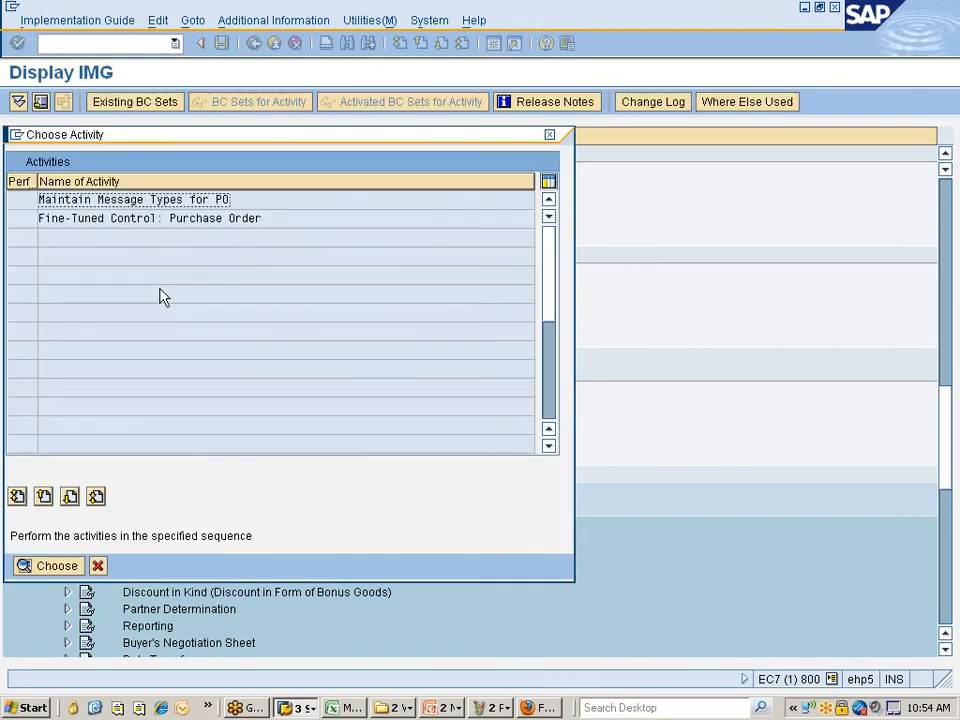
double_click(88, 200)
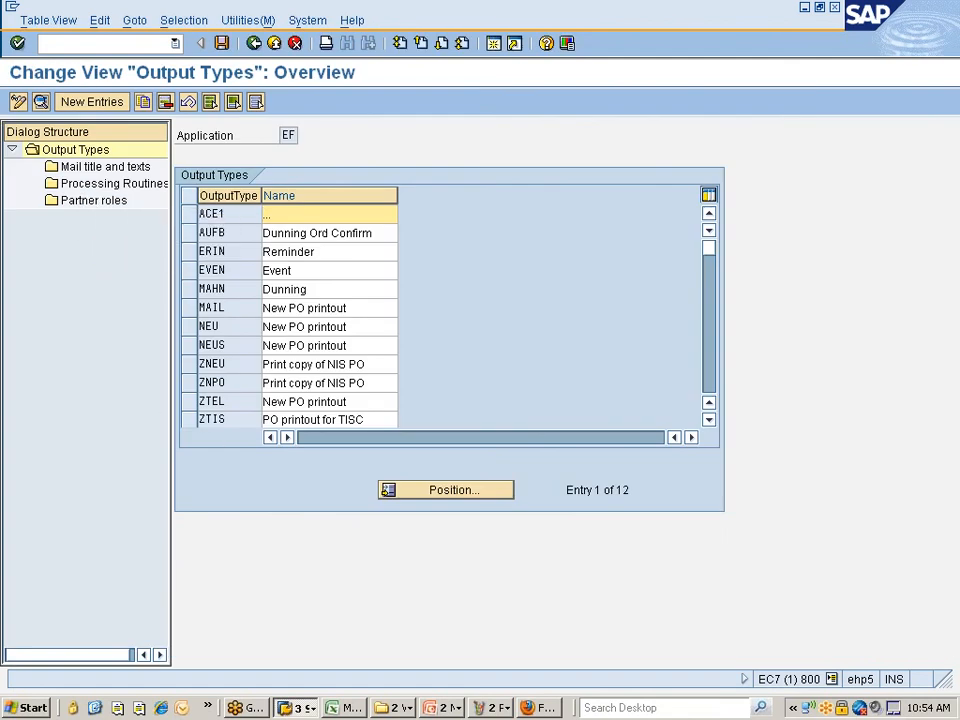
left_click(190, 308)
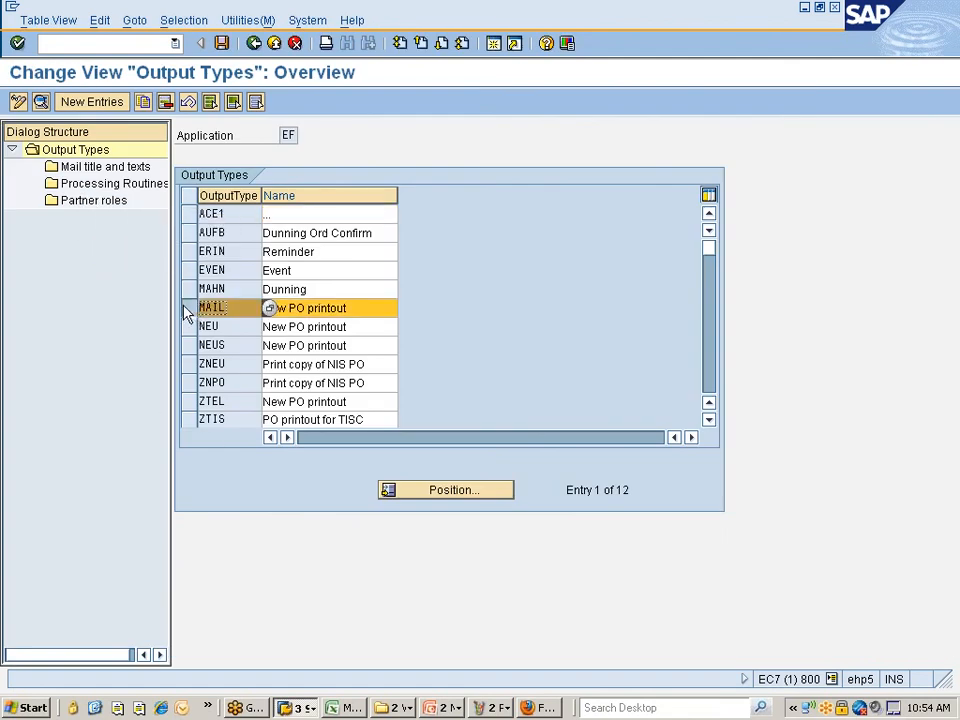
left_click(41, 101)
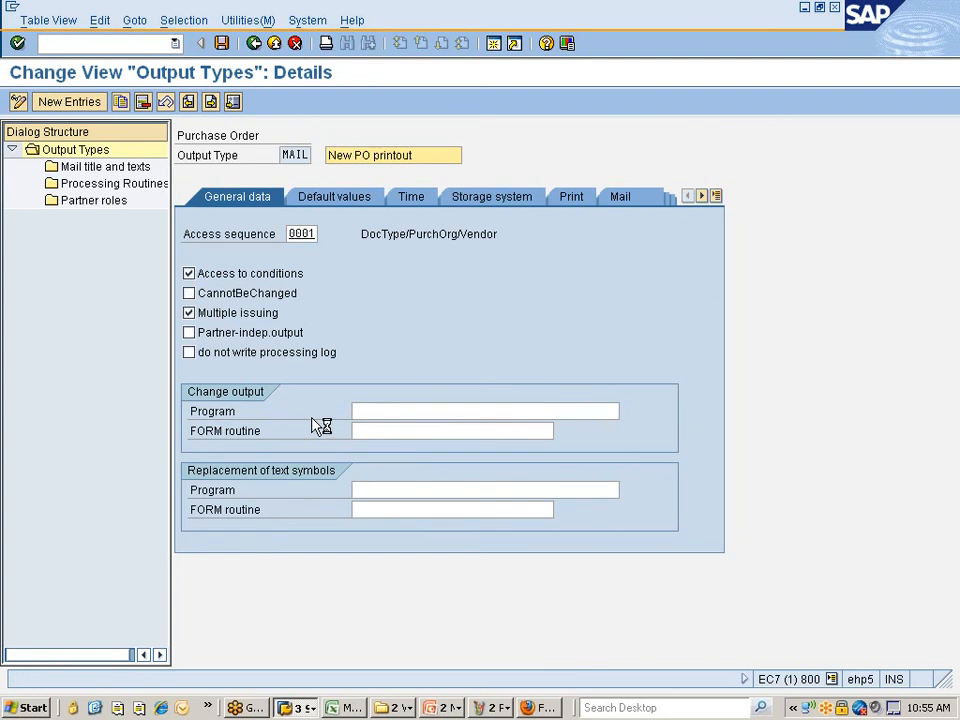
- Set MAIL defaults to medium 5 External send and dispatch time 4, saving to a customizing request
left_click(360, 200)
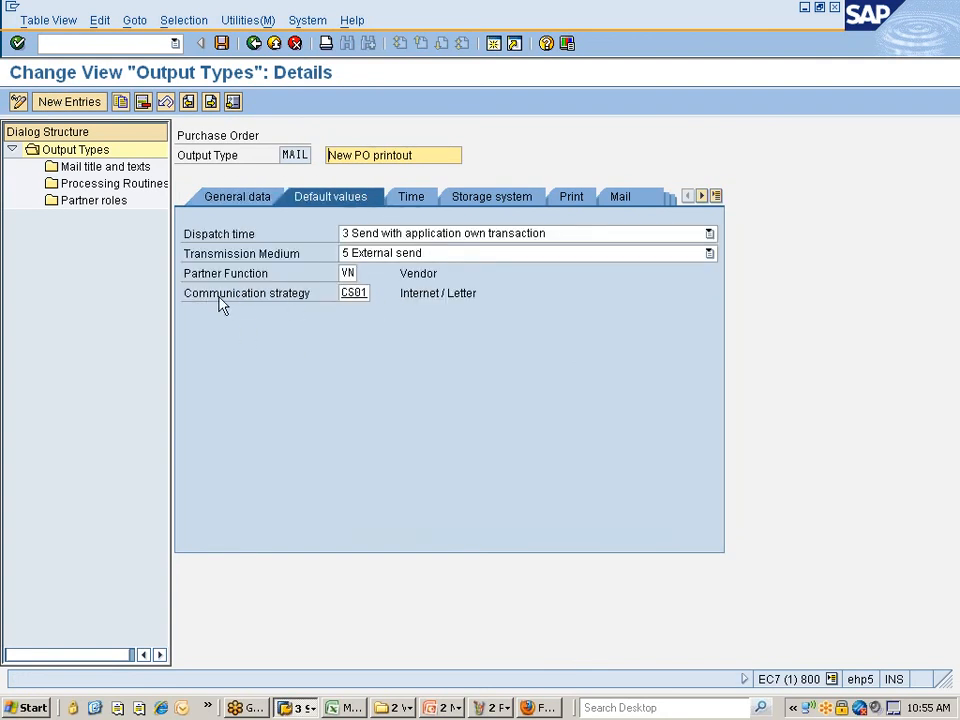
left_click(365, 293)
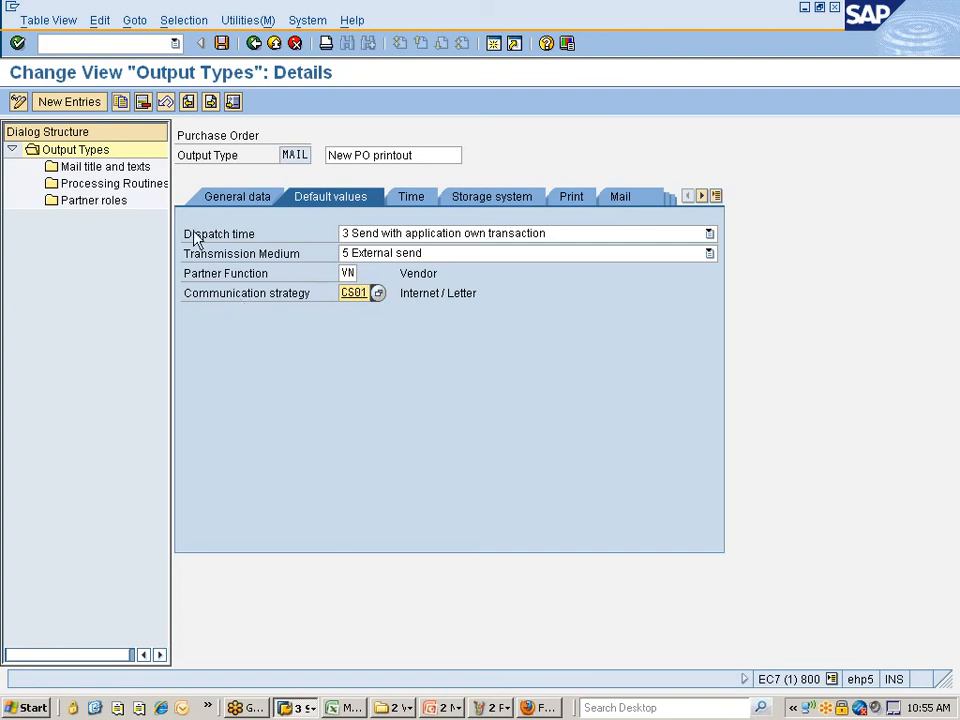
left_click(500, 254)
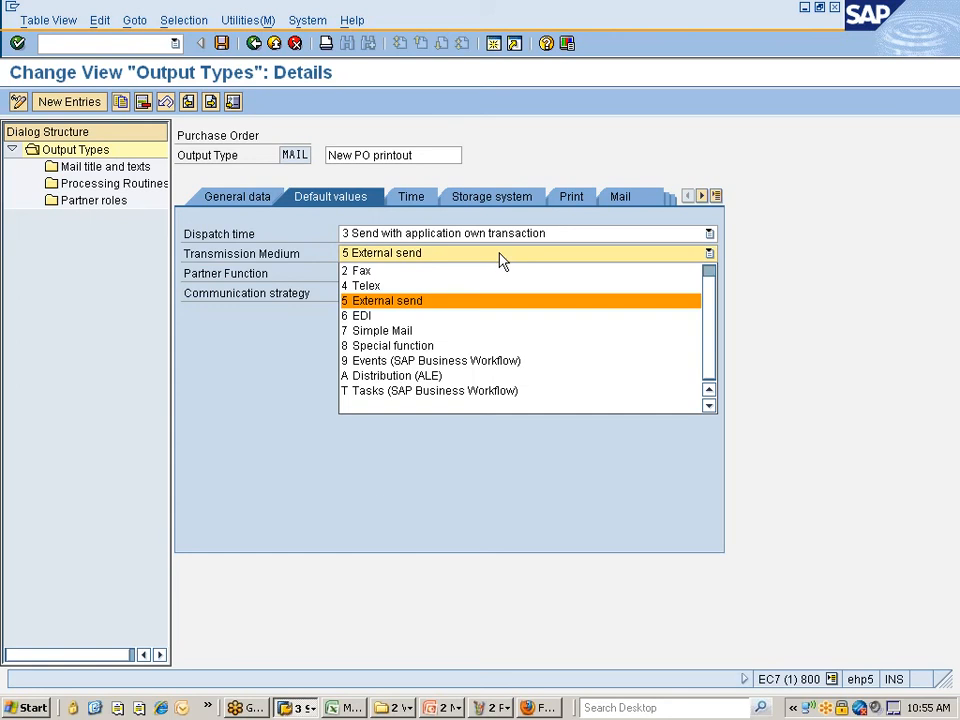
left_click(397, 301)
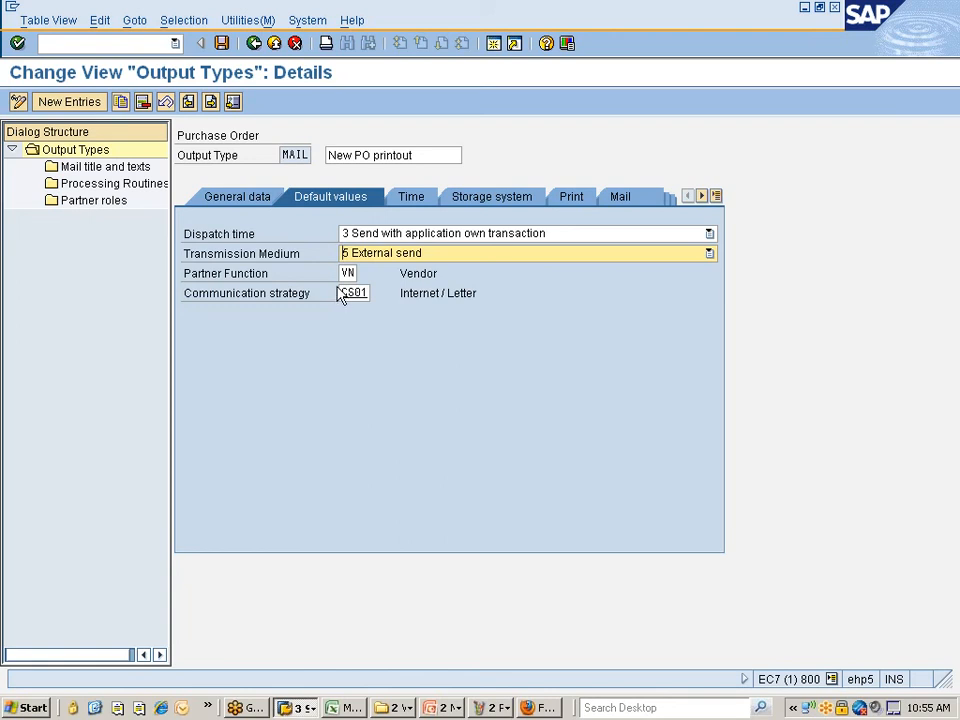
left_click(678, 236)
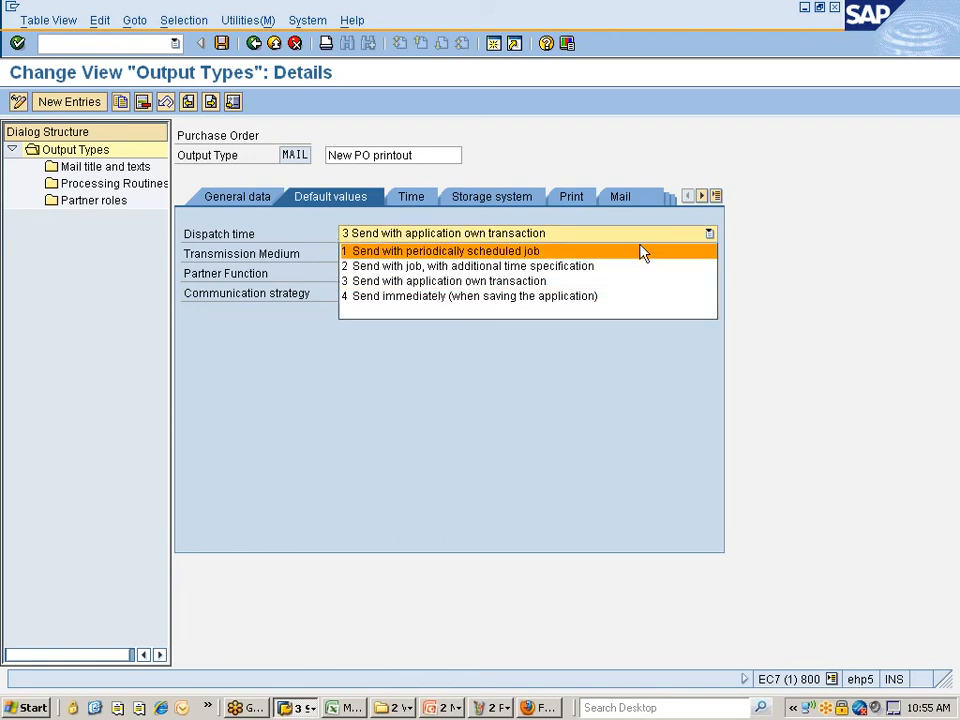
left_click(450, 296)
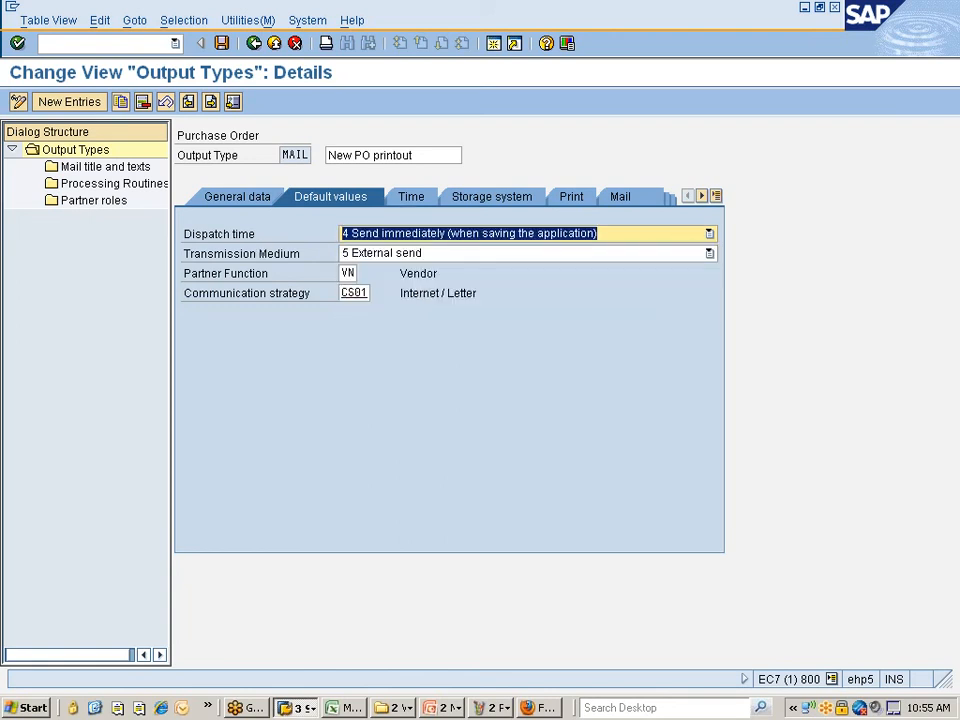
left_click(221, 43)
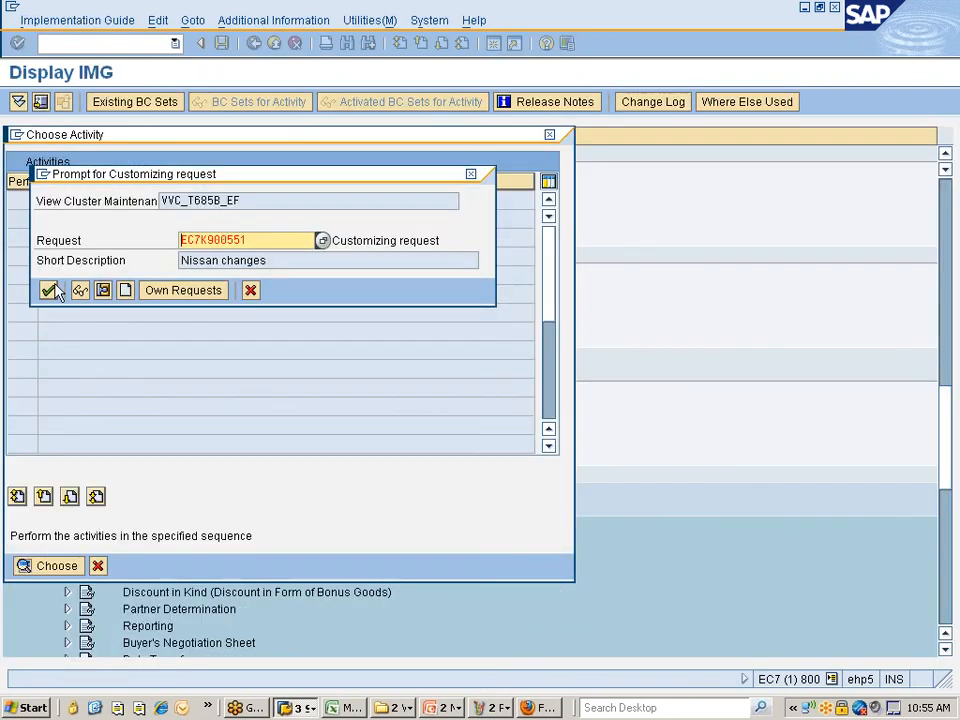
left_click(48, 290)
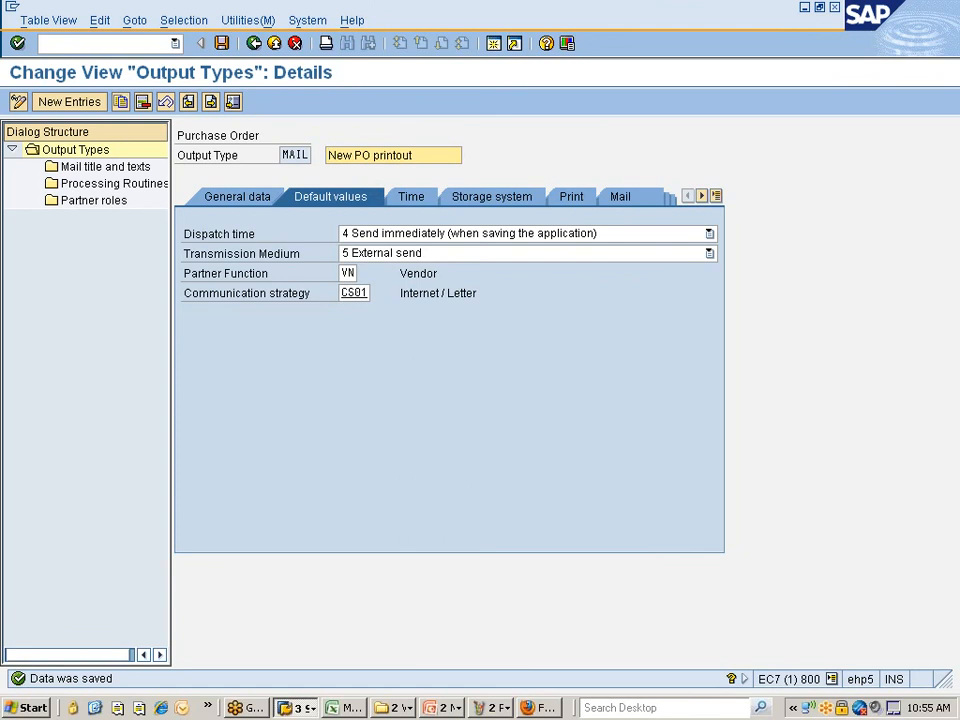
left_click(297, 707)
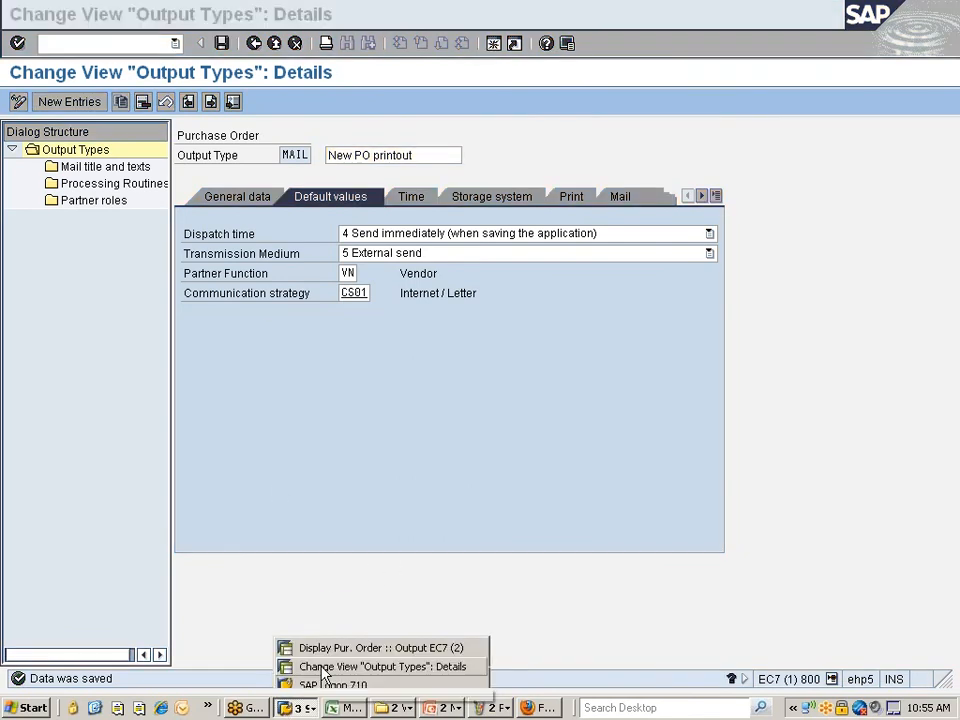
left_click(322, 671)
left_click(297, 707)
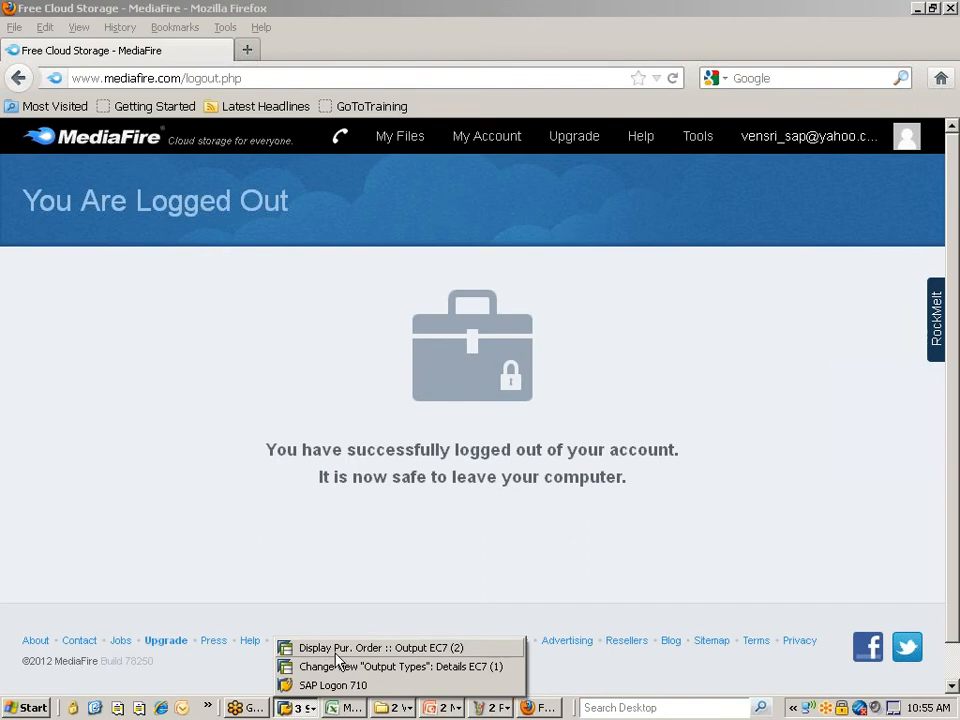
left_click(310, 645)
left_click(101, 194)
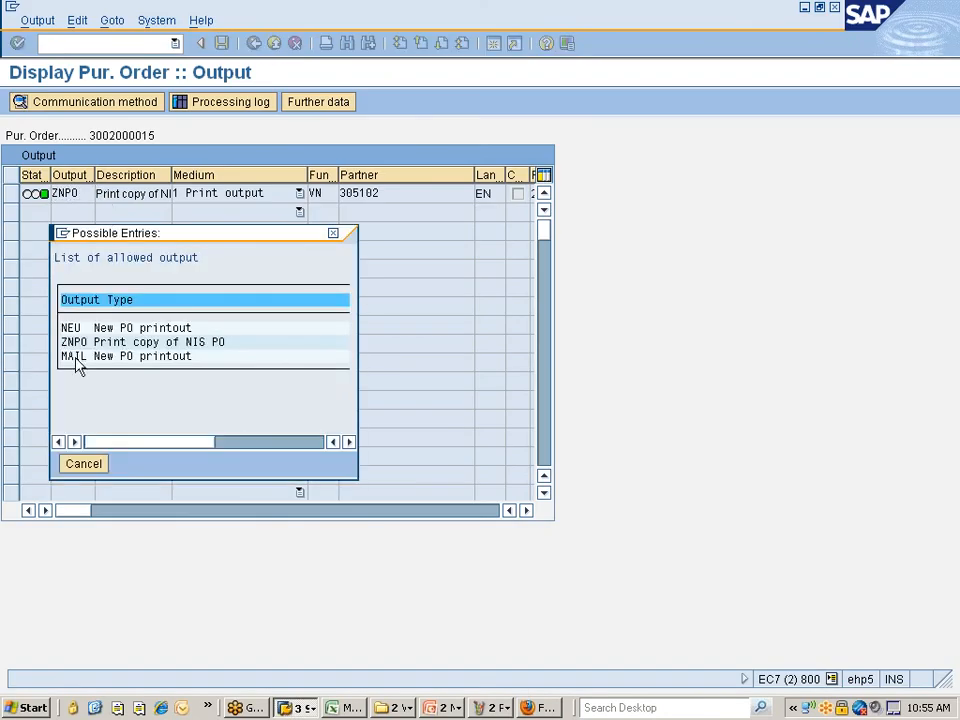
left_click(334, 234)
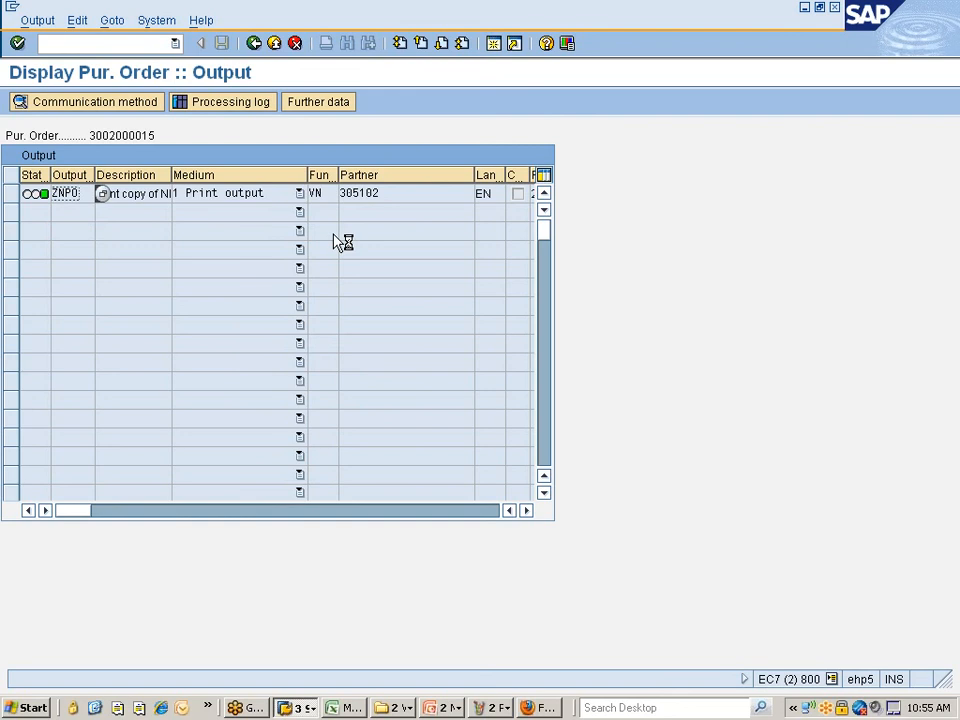
key("alt+Tab")
key("alt+Tab")
key("alt+Tab")
key("alt+Tab")
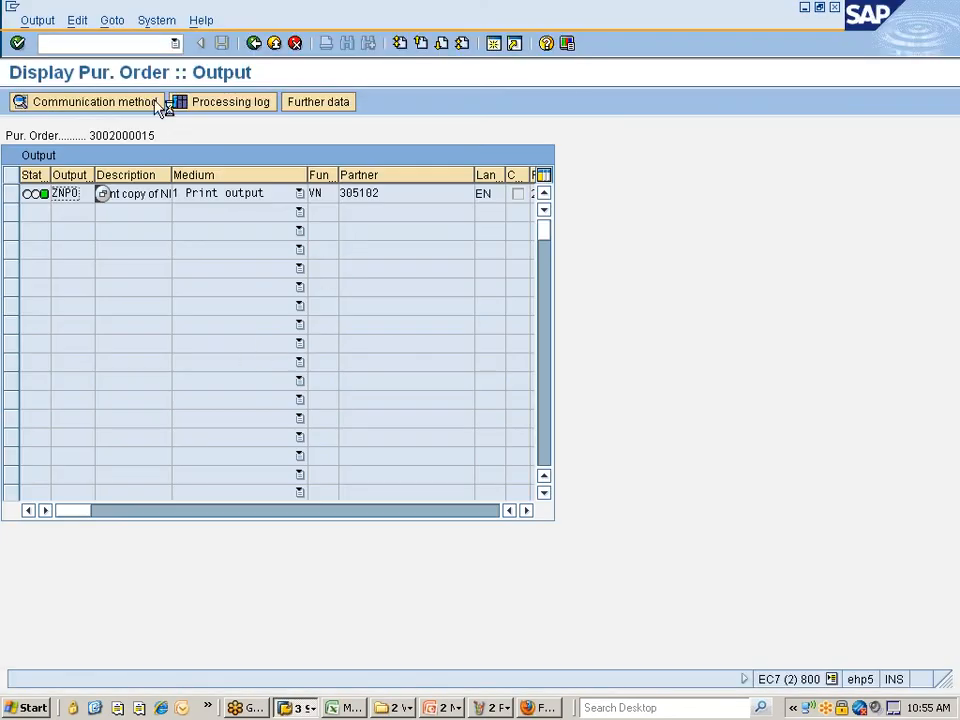
left_click(254, 44)
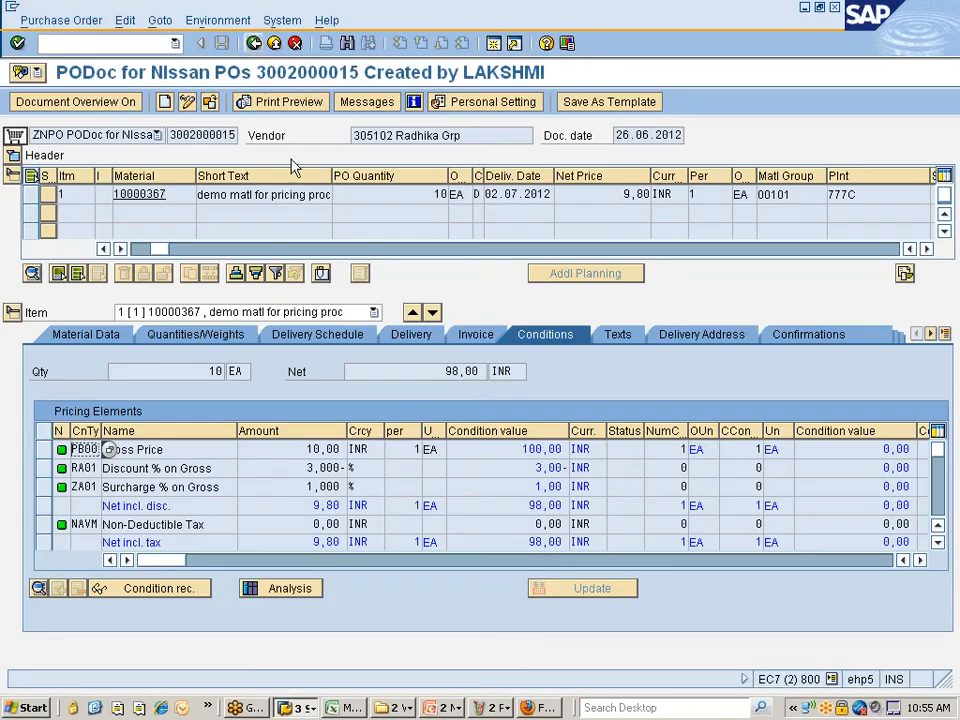
key("alt+Tab")
key("alt+Tab")
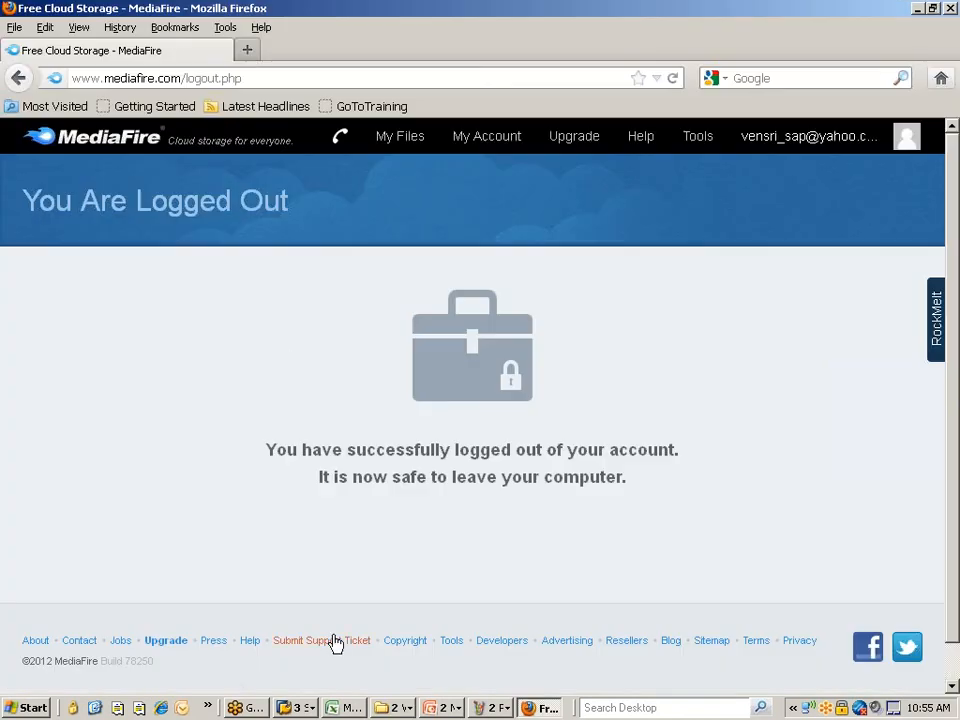
- Review the General data tab of MAIL and return to the application EF output types overview
left_click(310, 707)
left_click(300, 663)
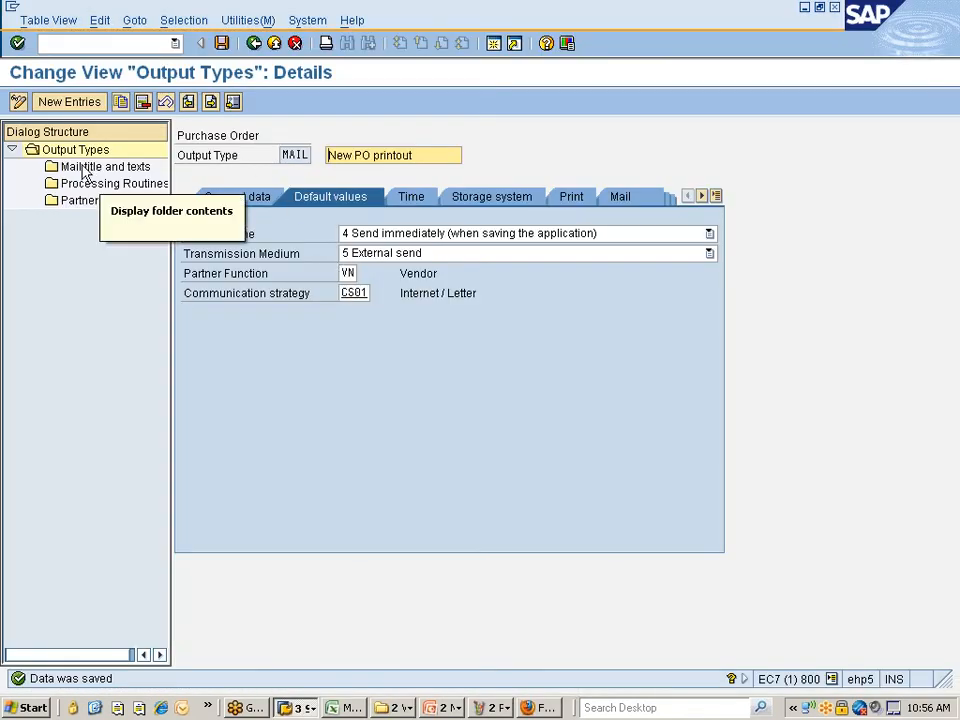
left_click(225, 204)
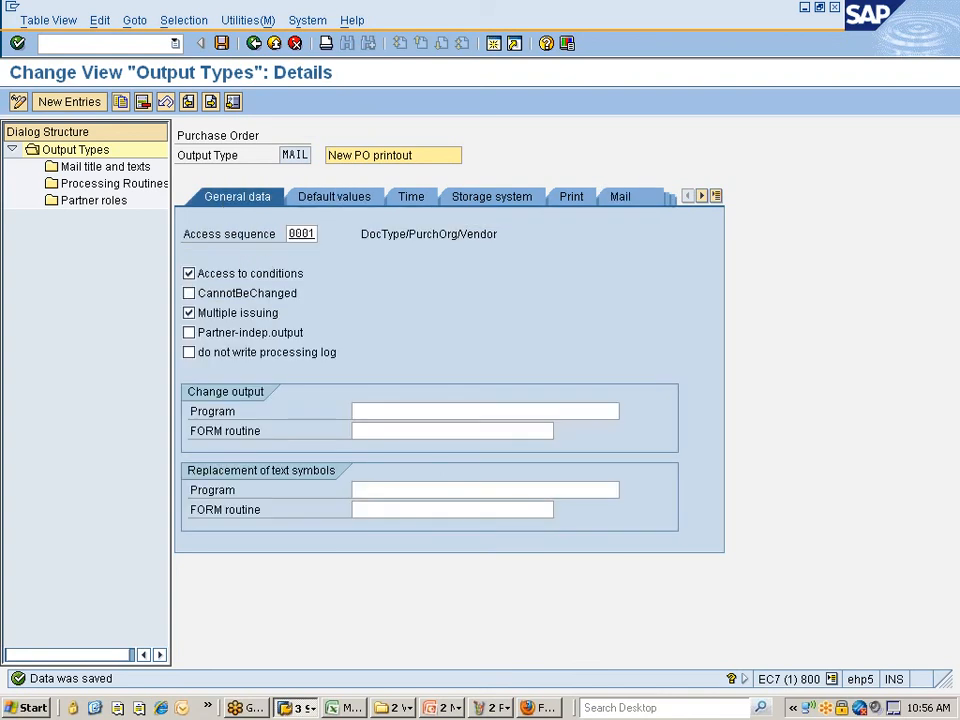
left_click(254, 43)
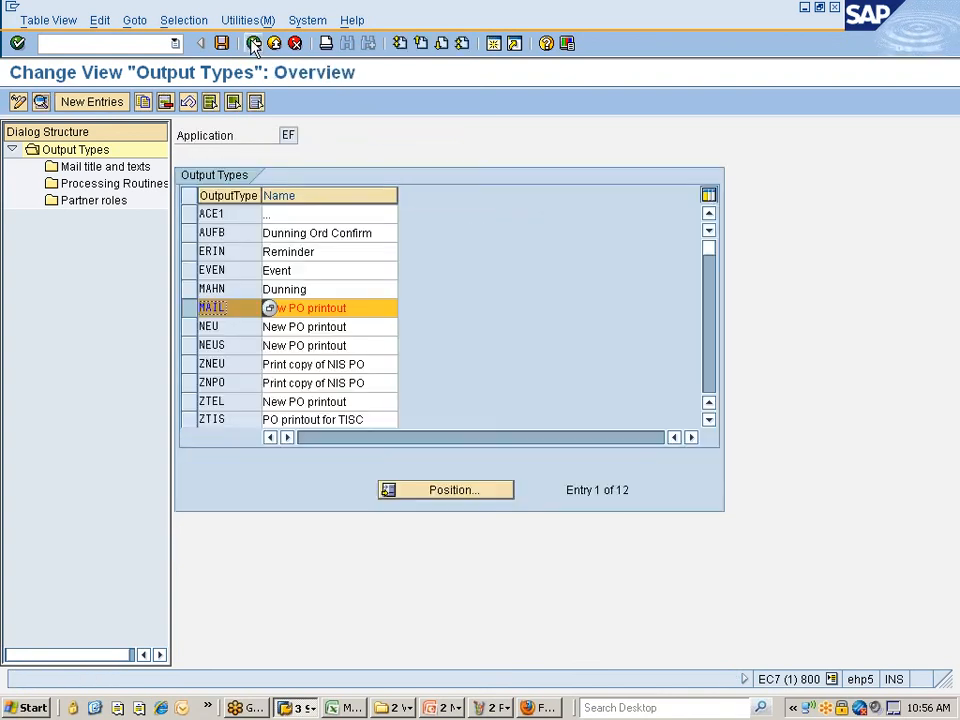
- Position Fine-Tuned Control: Purchase Order on operation 1 MAIL entries, then return to the IMG tree
left_click(254, 43)
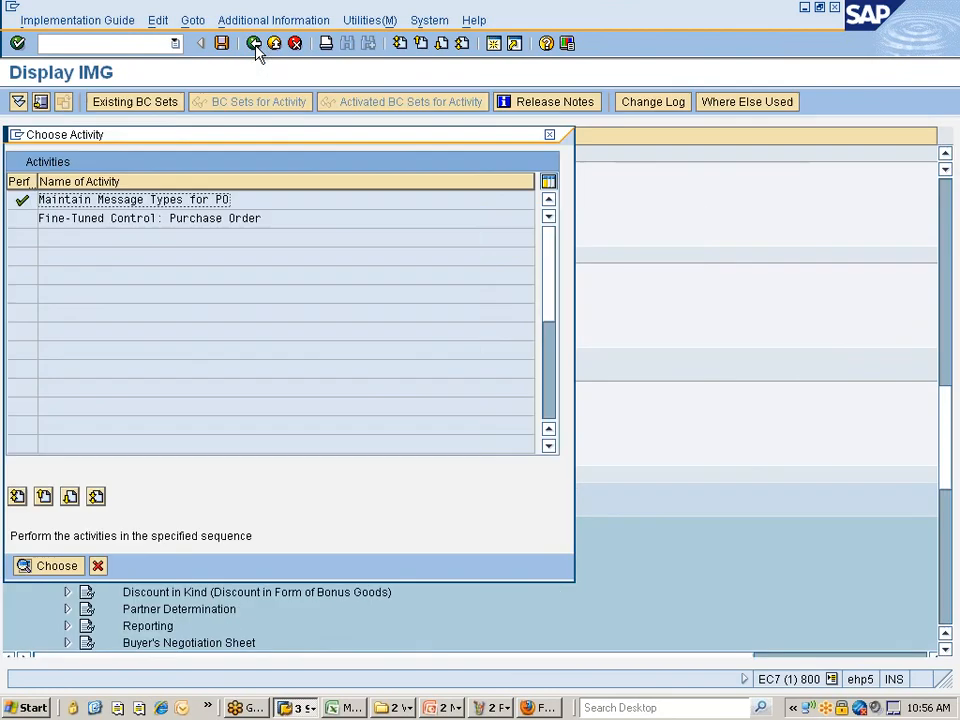
double_click(108, 220)
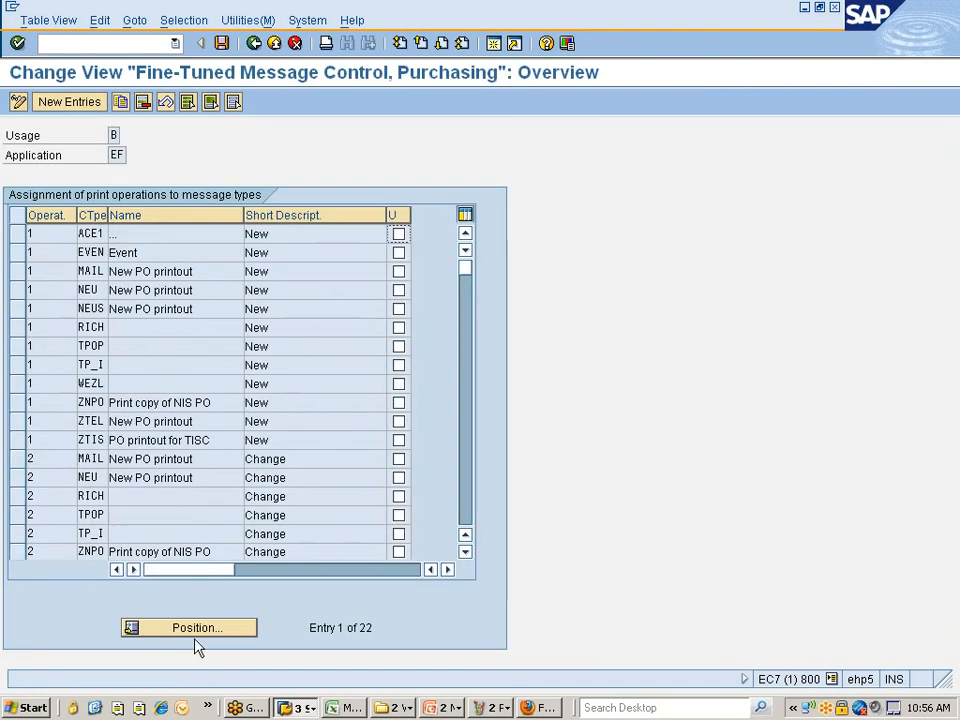
left_click(208, 626)
type("1")
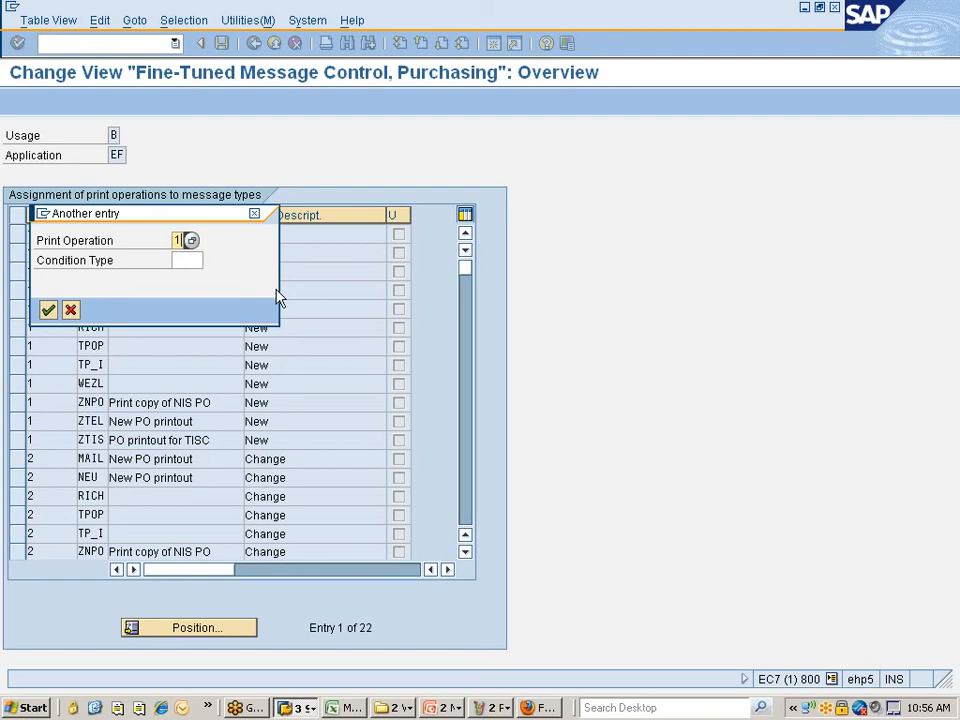
key("Tab")
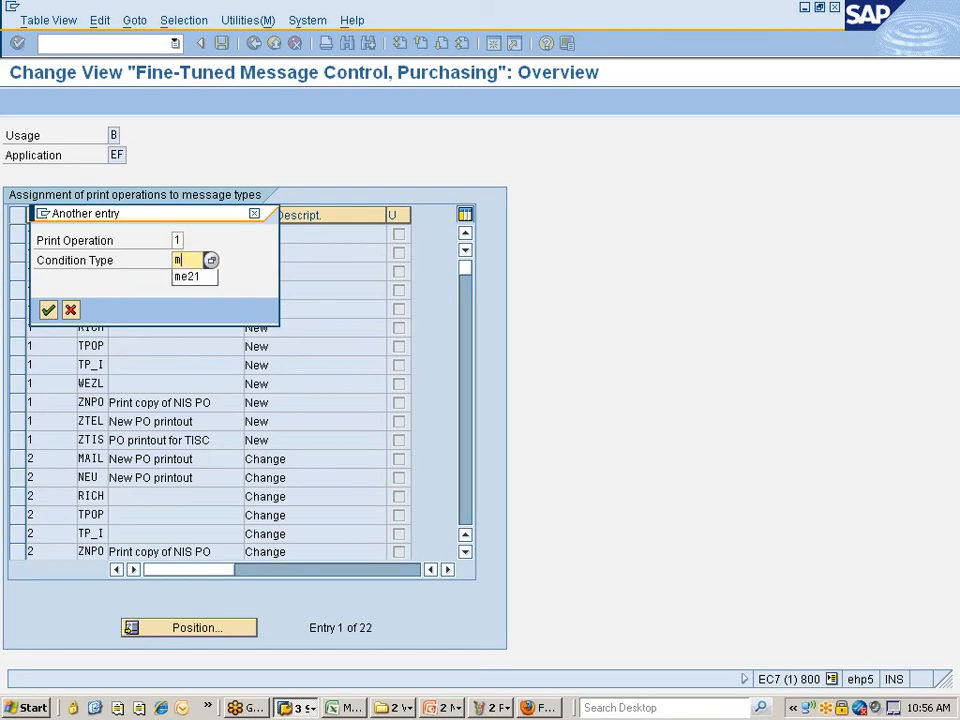
key("Return")
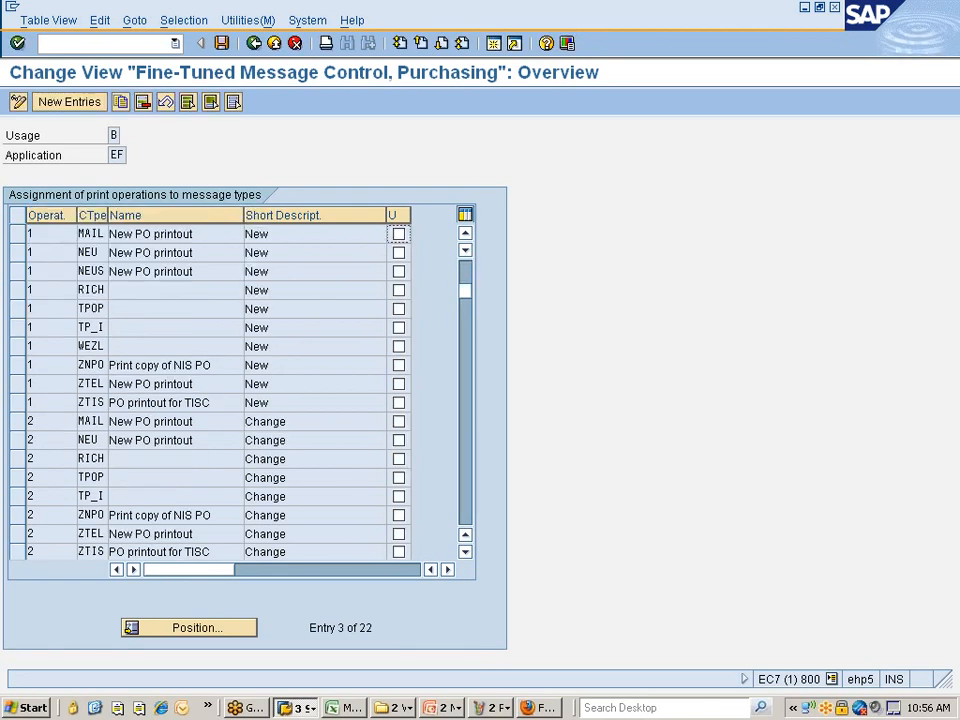
left_click(254, 43)
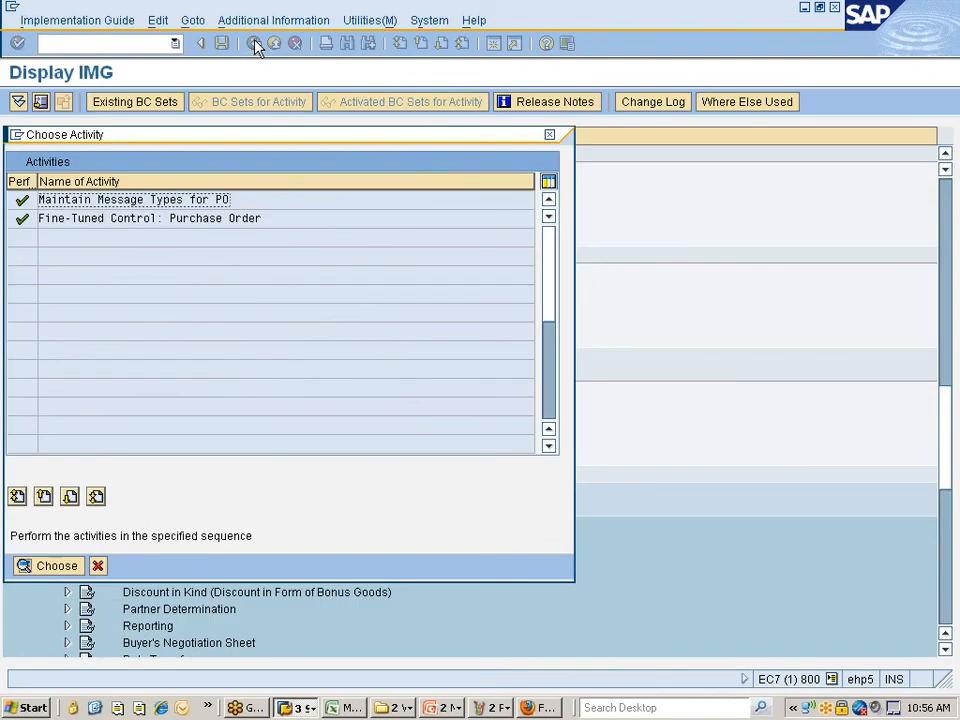
left_click(97, 566)
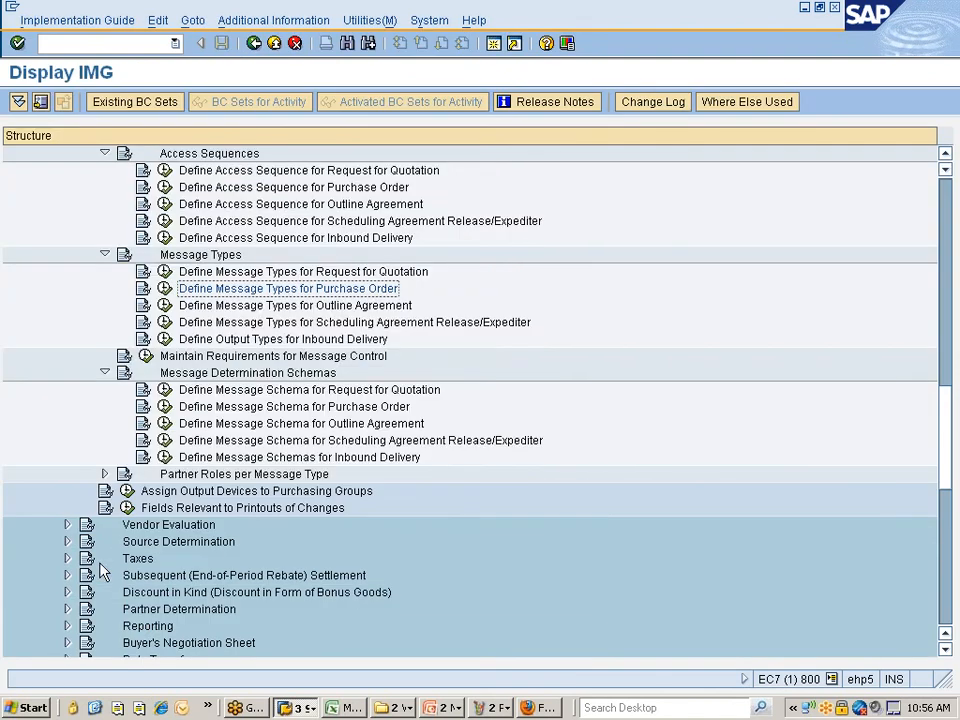
- Show access sequence 0001's three exclusive accesses using condition tables 27, 25 and 26
left_click(165, 187)
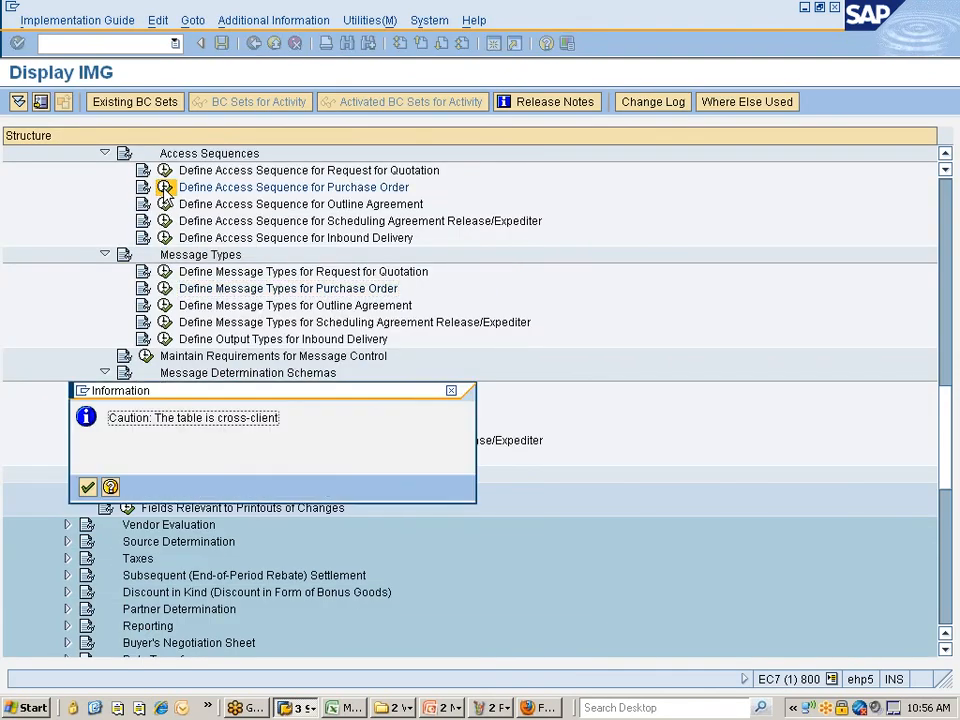
key("Return")
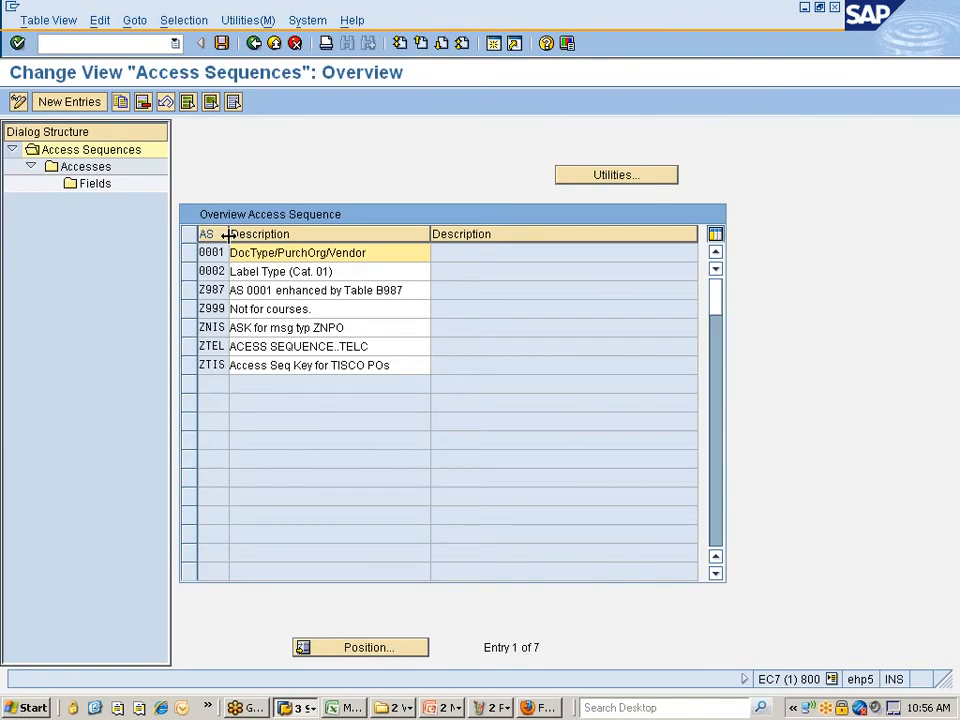
left_click(191, 253)
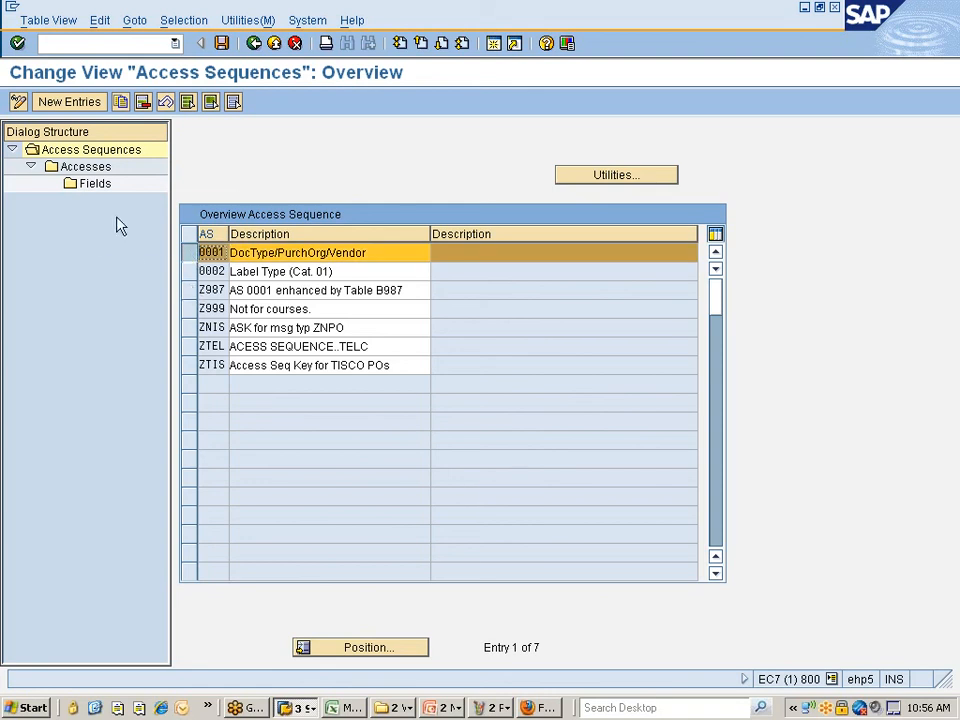
double_click(82, 168)
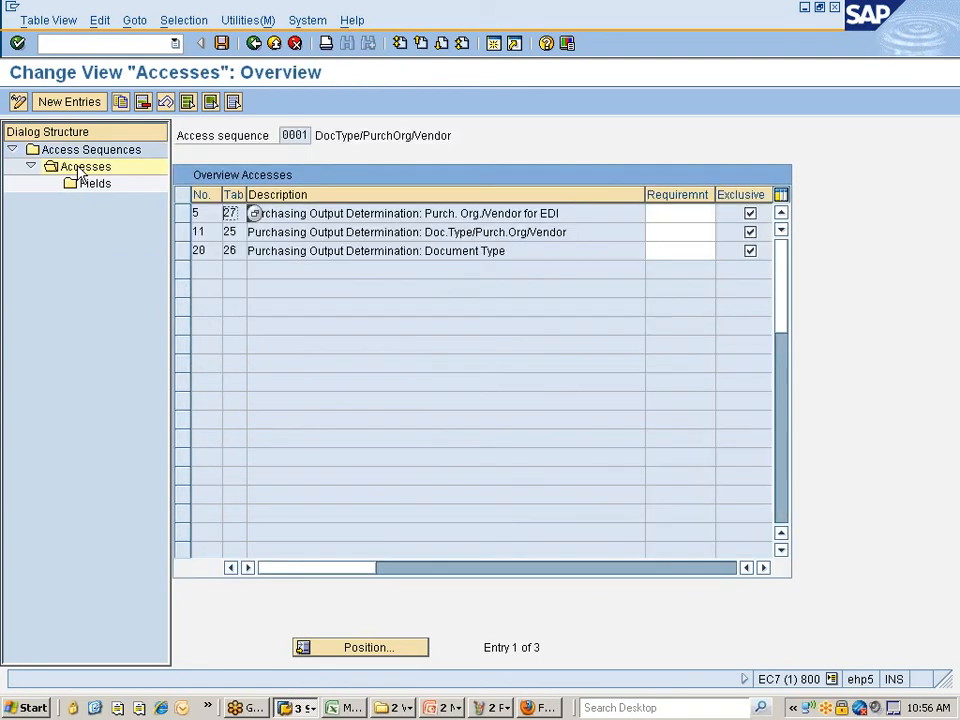
left_click(254, 213)
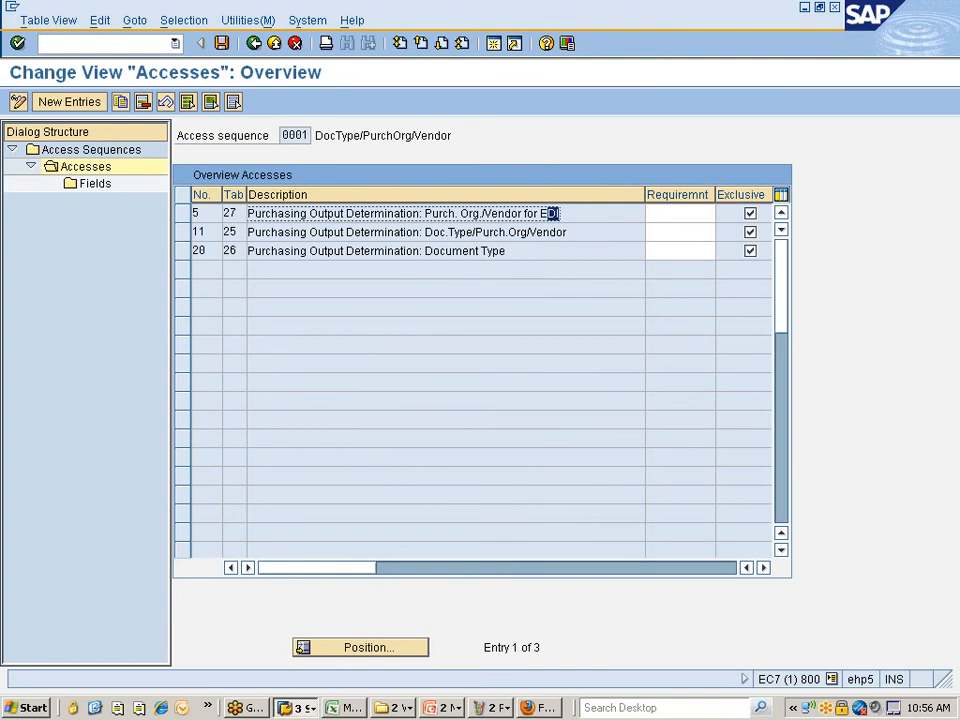
left_click_drag(432, 232, 567, 232)
left_click(569, 232)
left_click_drag(438, 251, 508, 251)
left_click(509, 251)
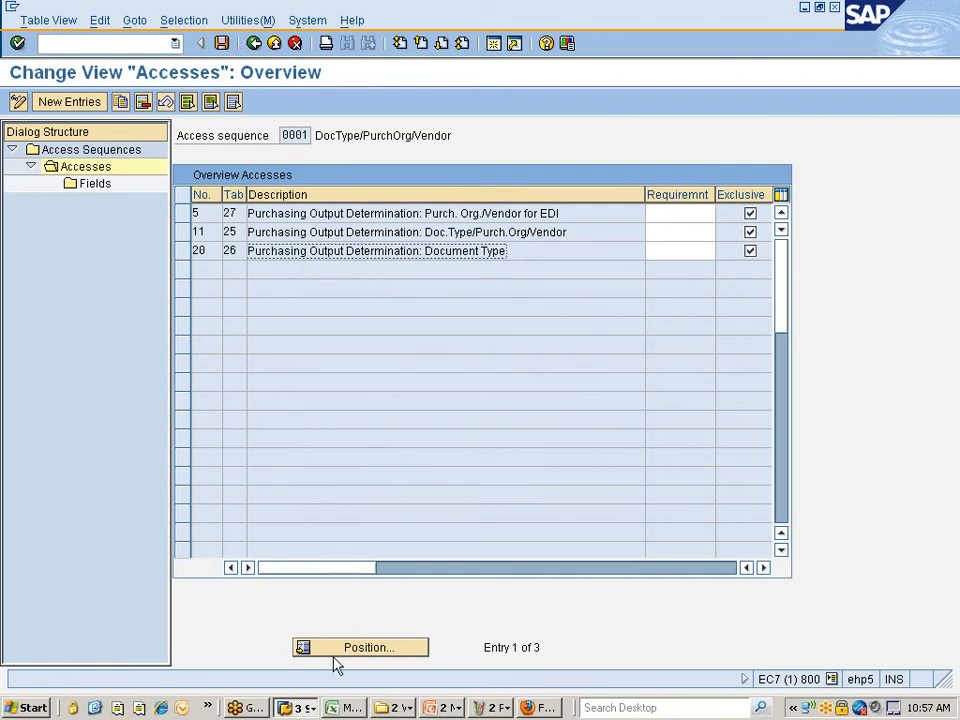
left_click(300, 706)
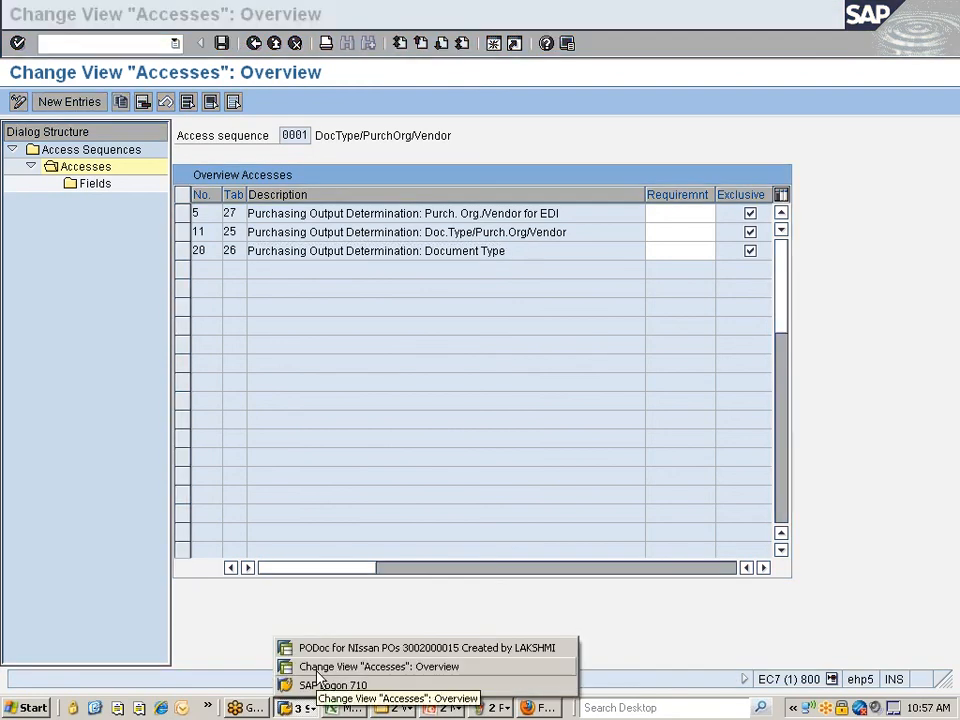
- From the PO window, run MN04 for output type MAIL using the Document Type key combination
left_click(317, 670)
left_click(299, 704)
left_click(310, 648)
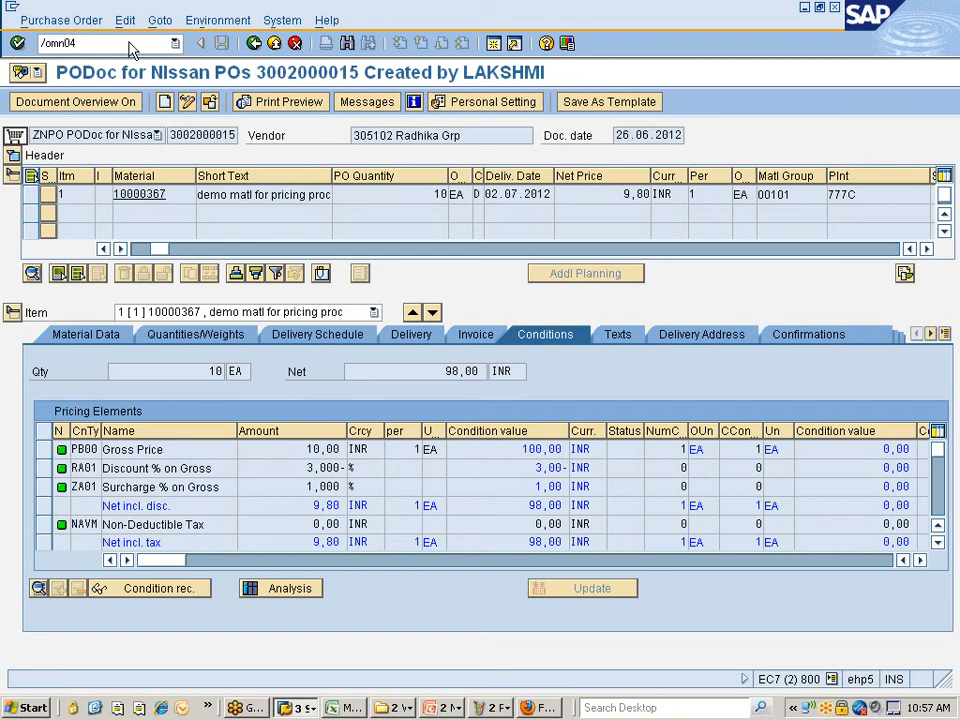
key("Return")
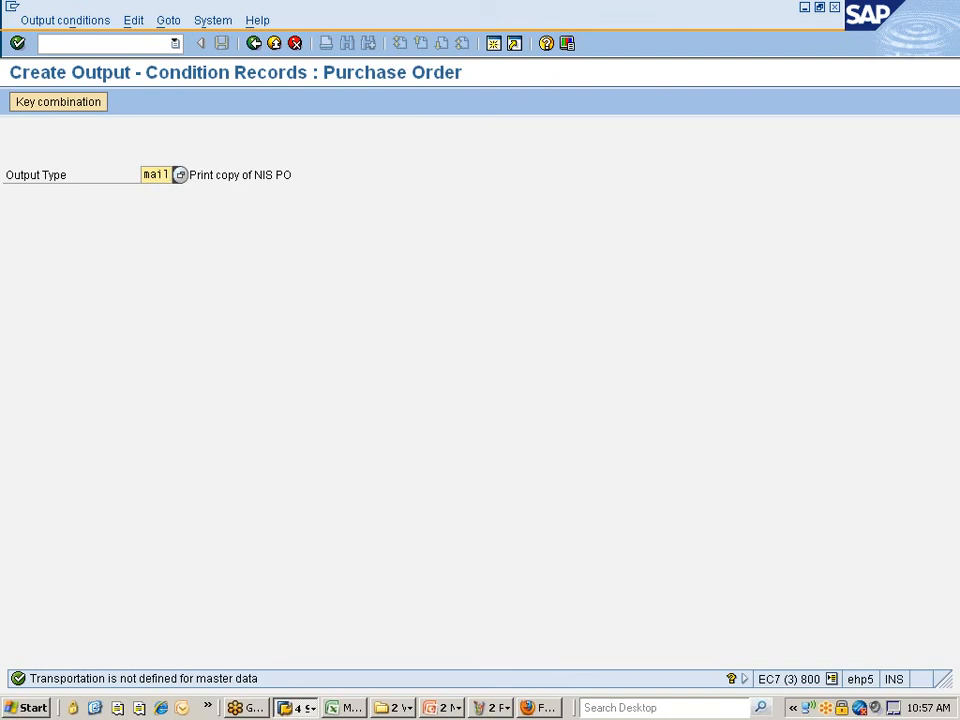
key("Return")
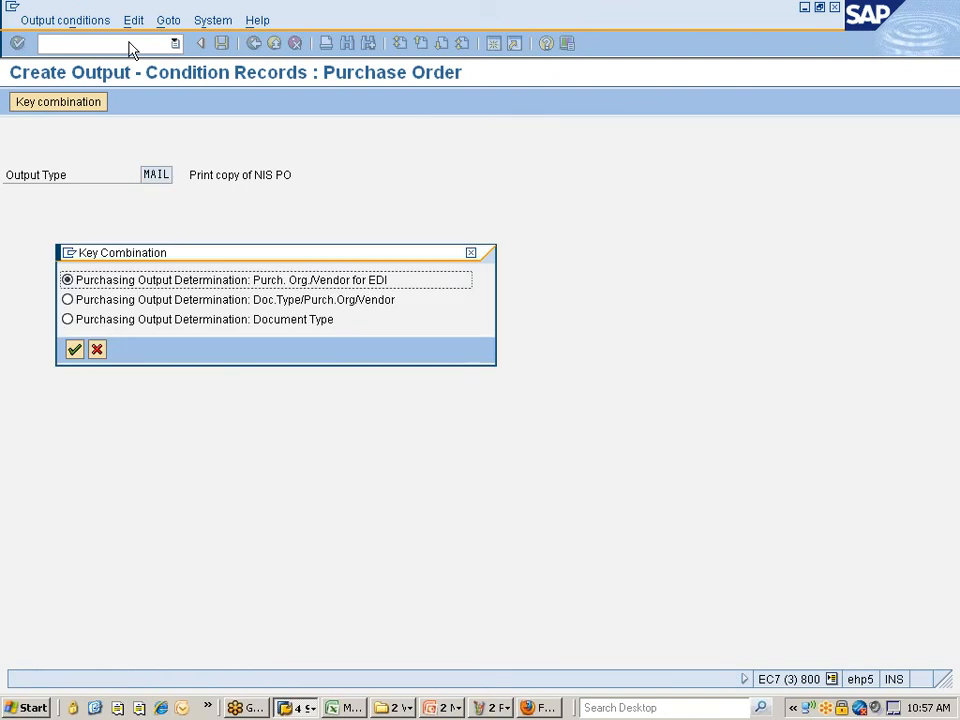
left_click(67, 319)
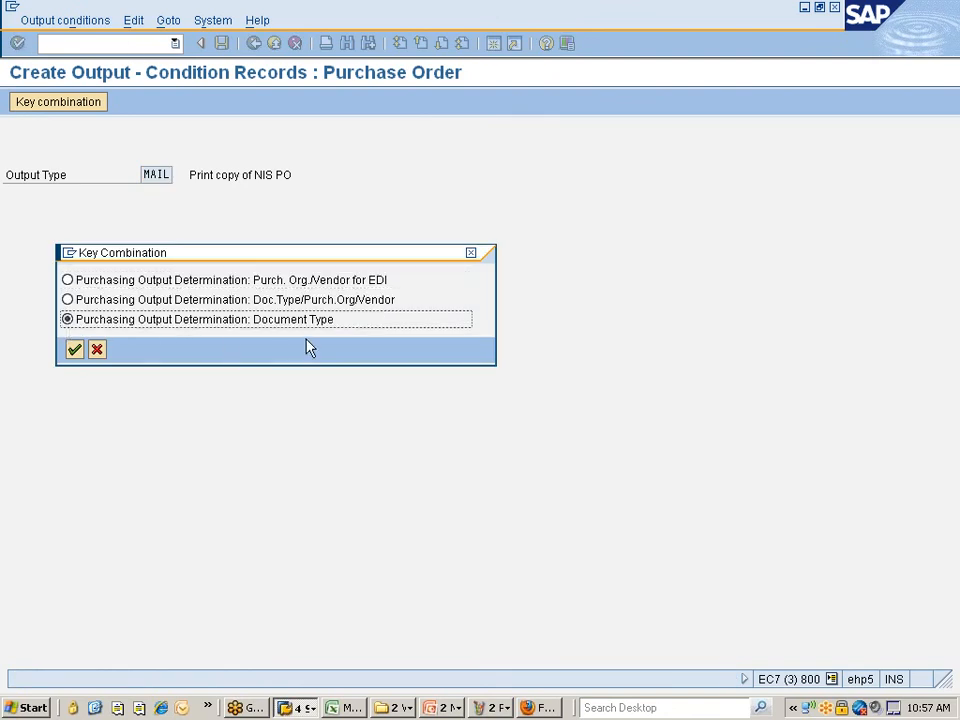
left_click(75, 350)
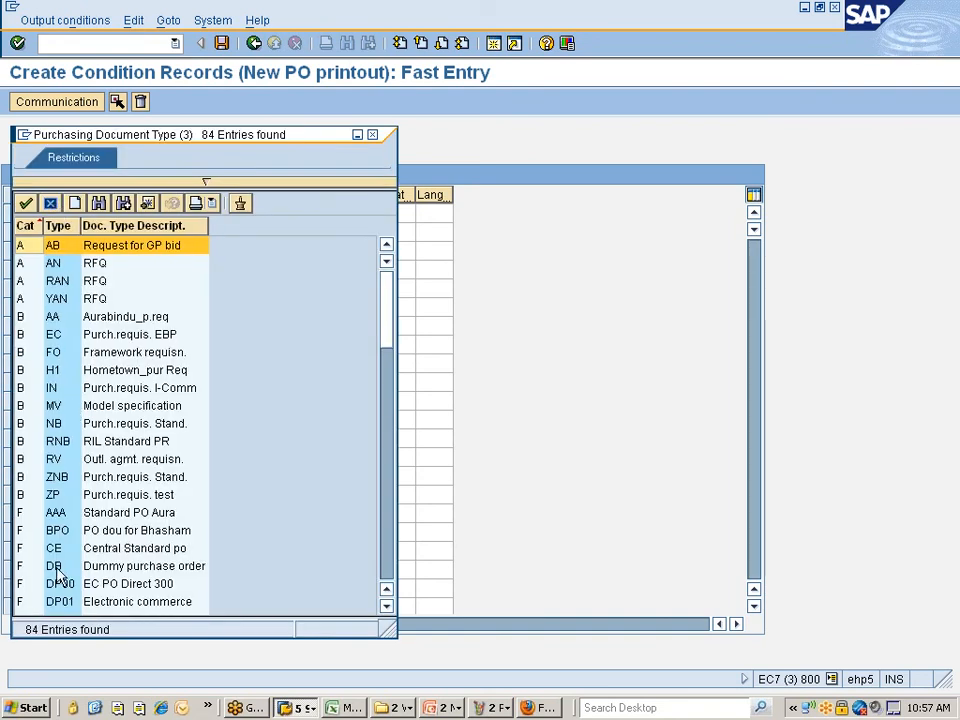
- Fill document type ZNPO into the first condition record so VN, medium 5 and timing 4 default in
scroll(80, 522, "down", 4)
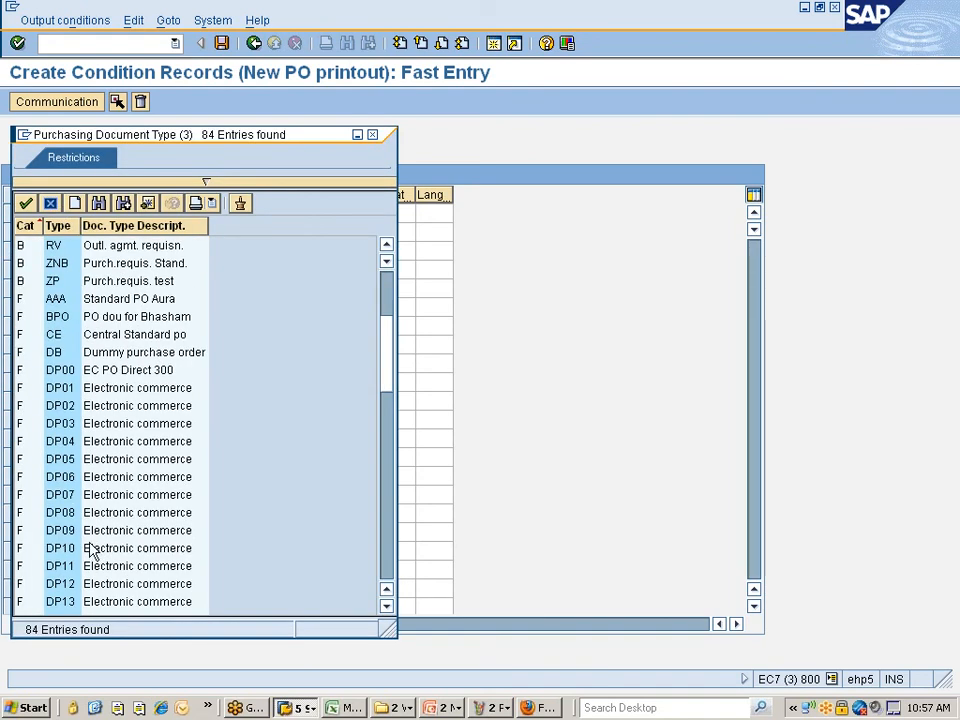
left_click(55, 224)
scroll(85, 537, "down", 7)
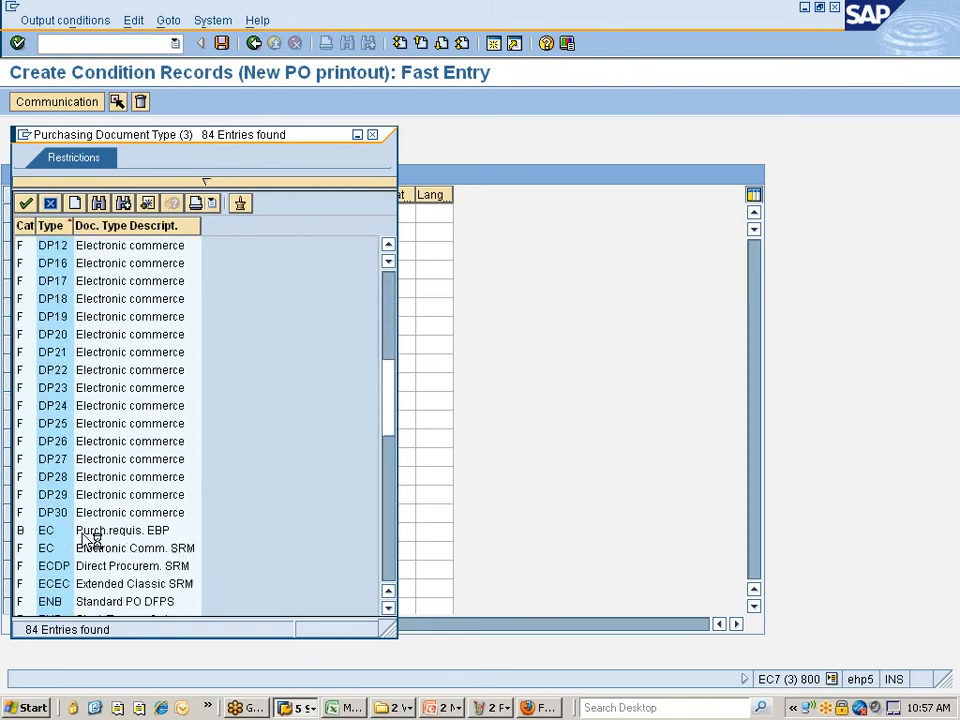
scroll(90, 540, "down", 14)
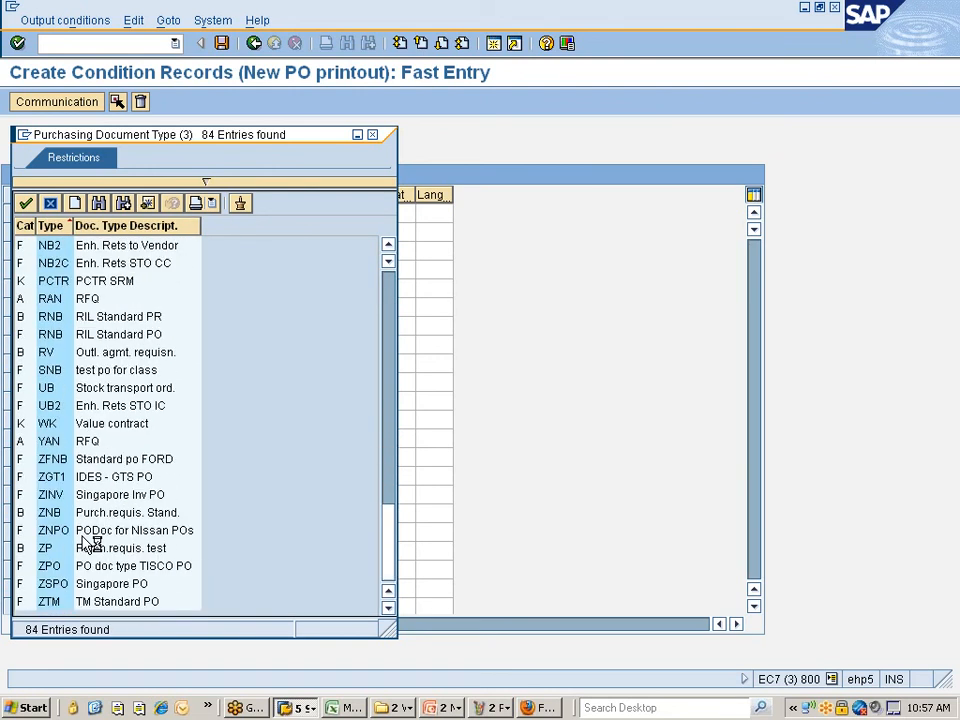
left_click(131, 535)
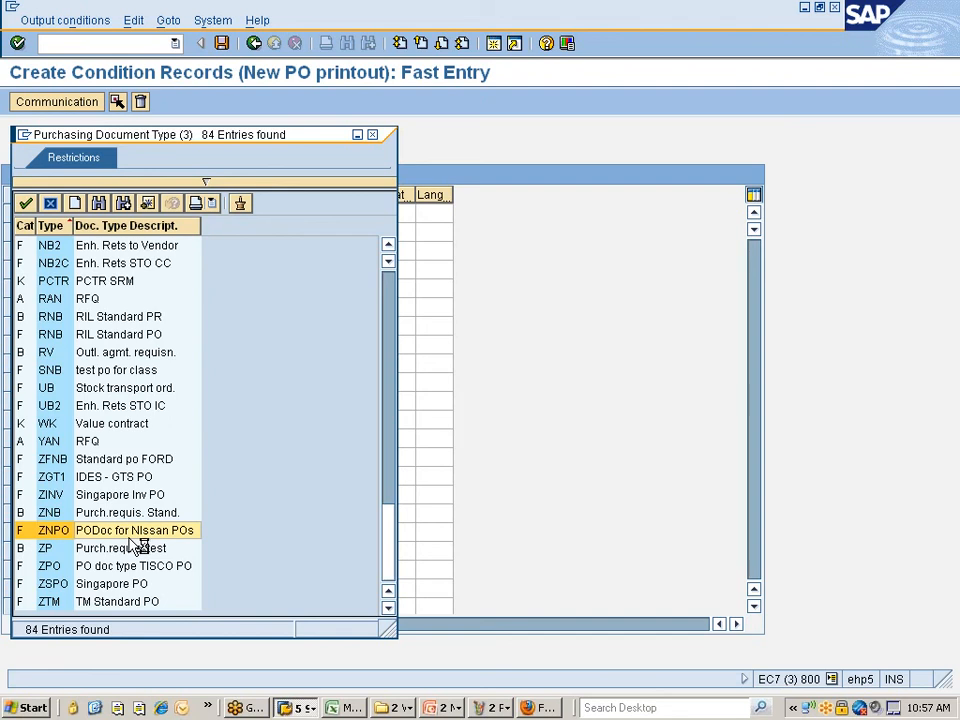
double_click(54, 530)
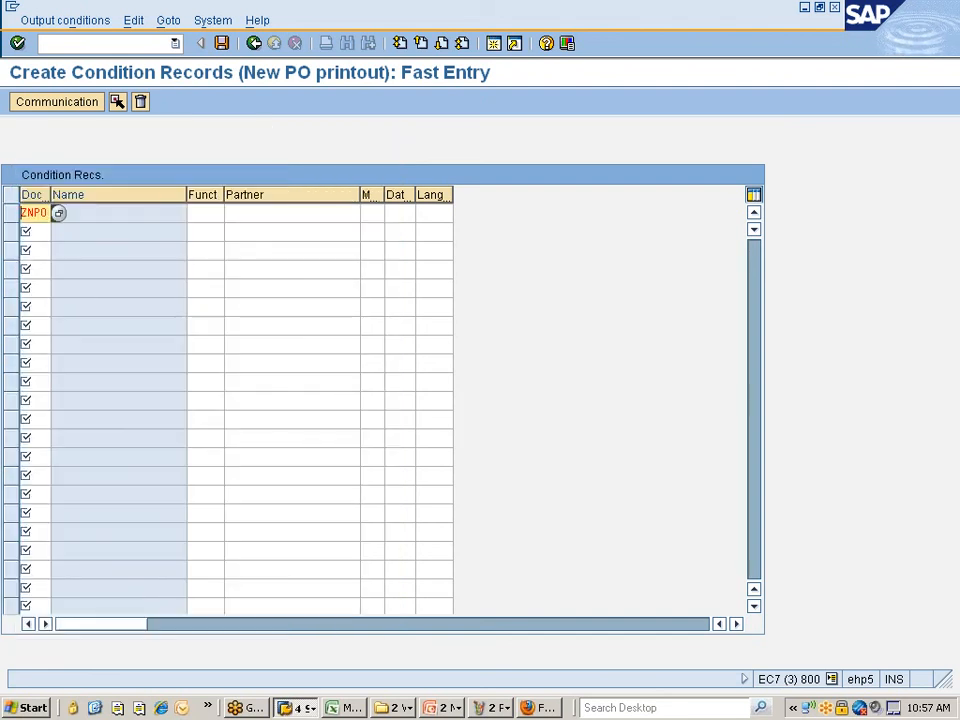
key("Return")
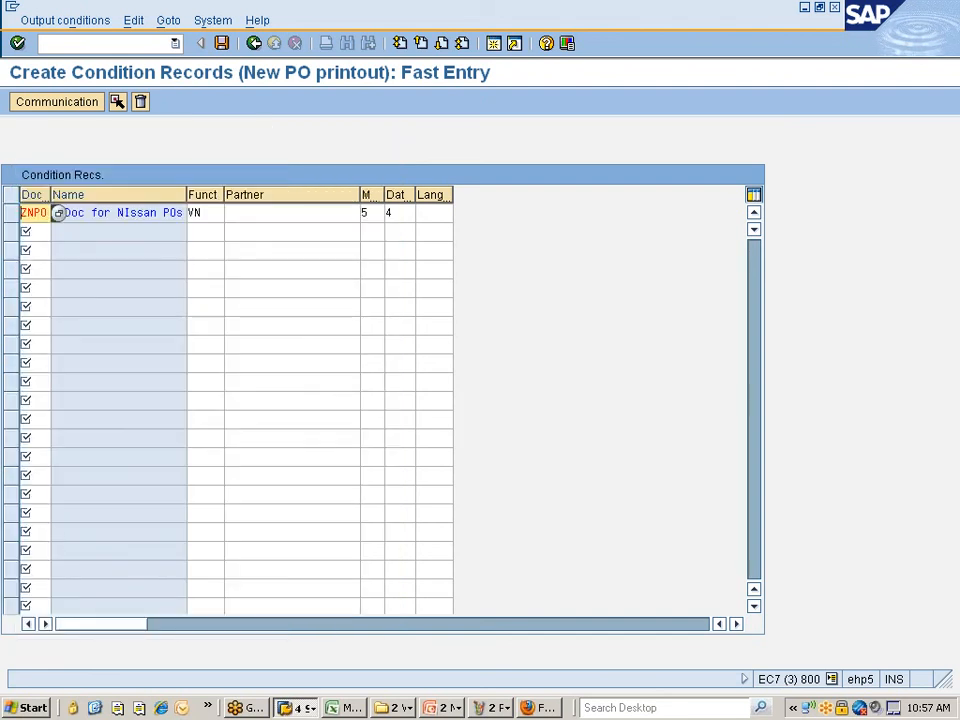
- Set language EN on the ZNPO record, then open its communication details
left_click(434, 213)
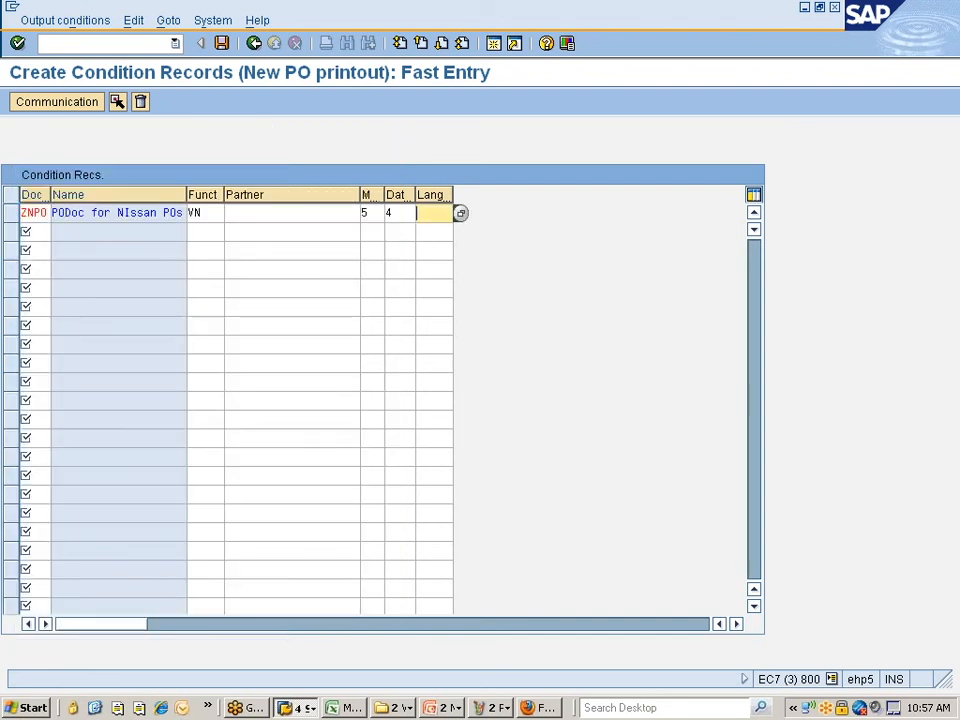
type("EN")
key("Return")
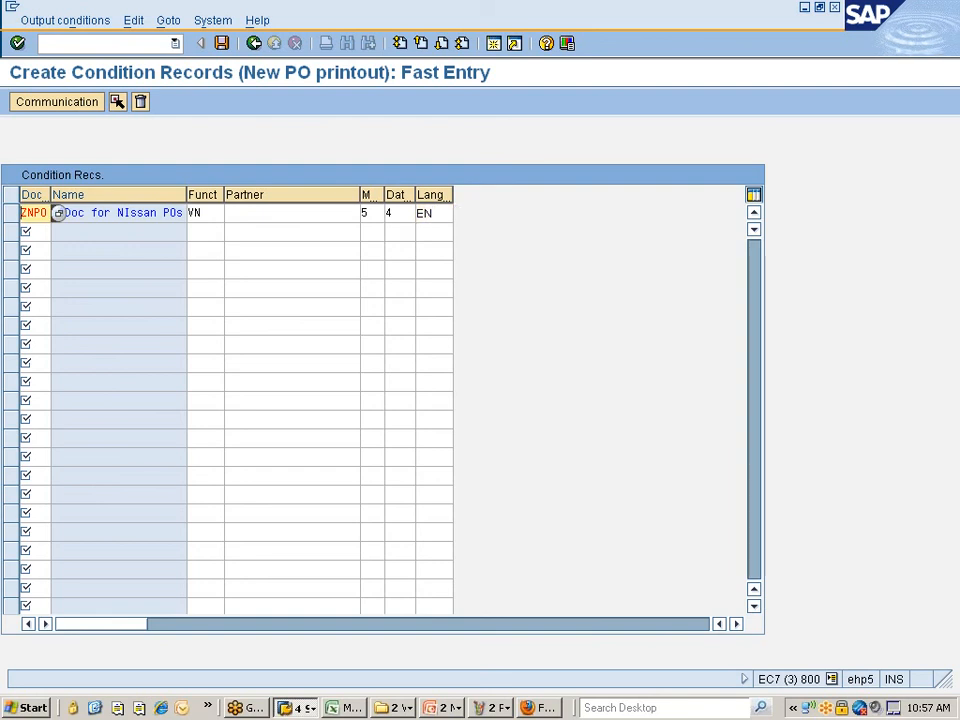
left_click(10, 214)
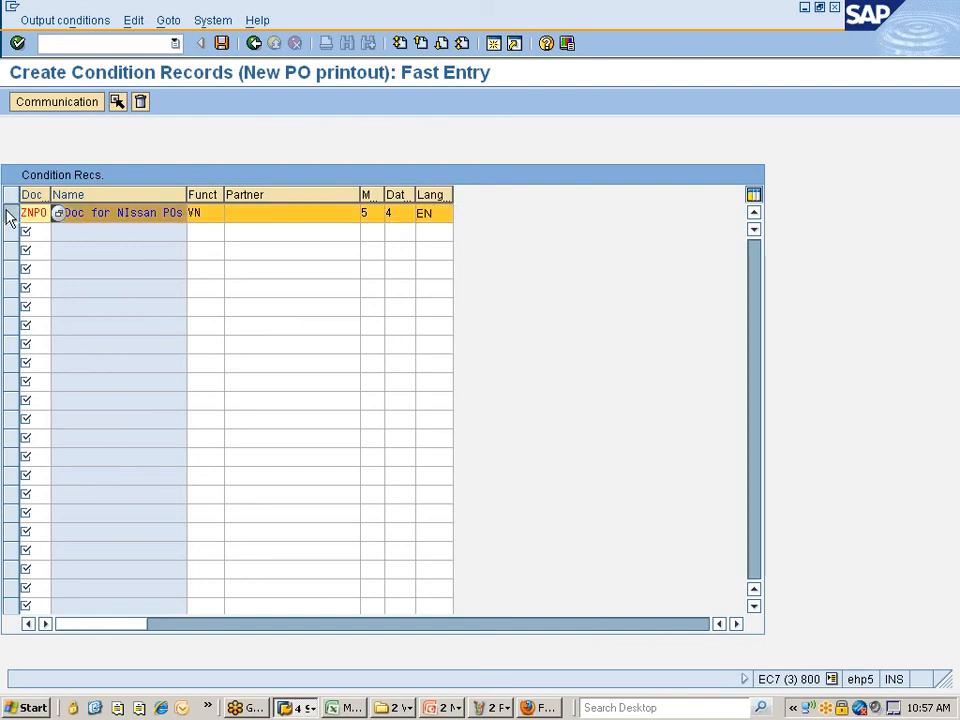
left_click(72, 108)
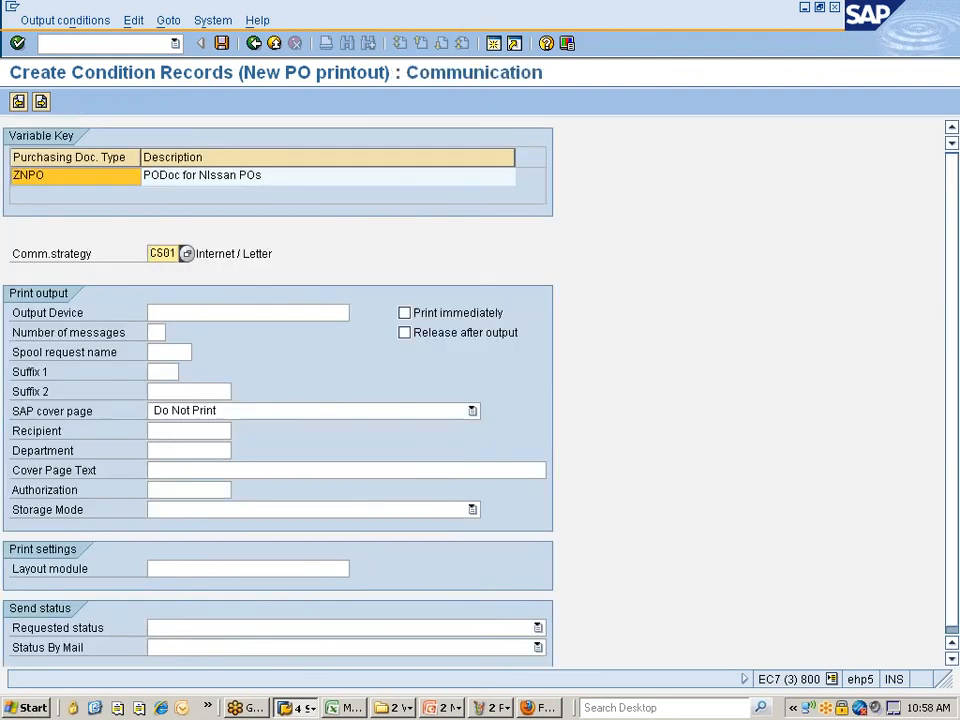
- Give the ZNPO record output device LP01 with print immediately, save it, and go back
left_click(190, 313)
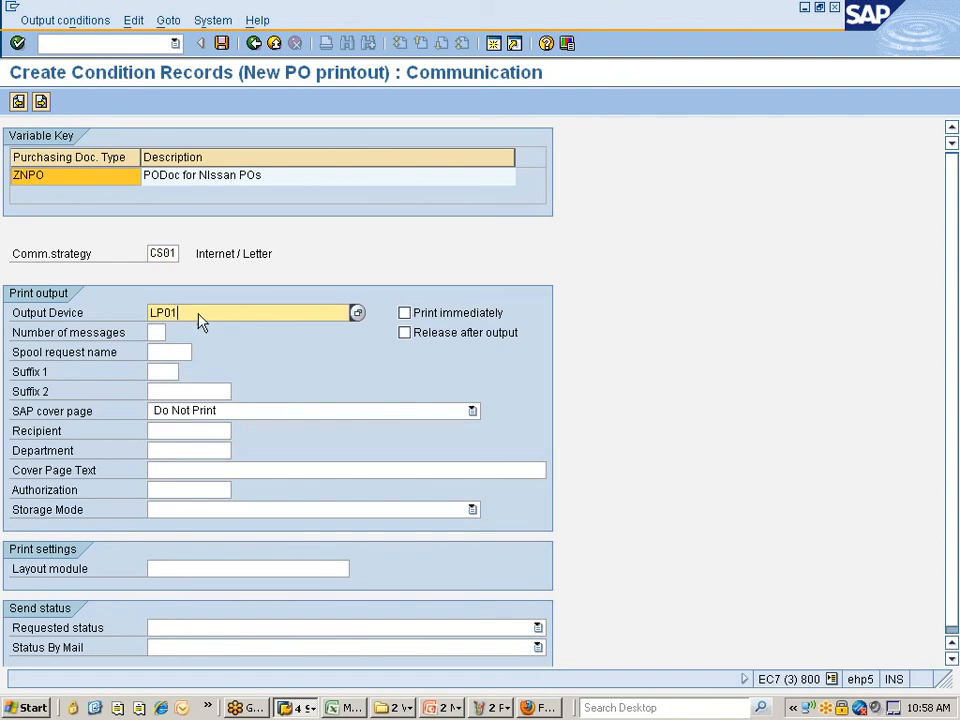
type("LP01")
key("Return")
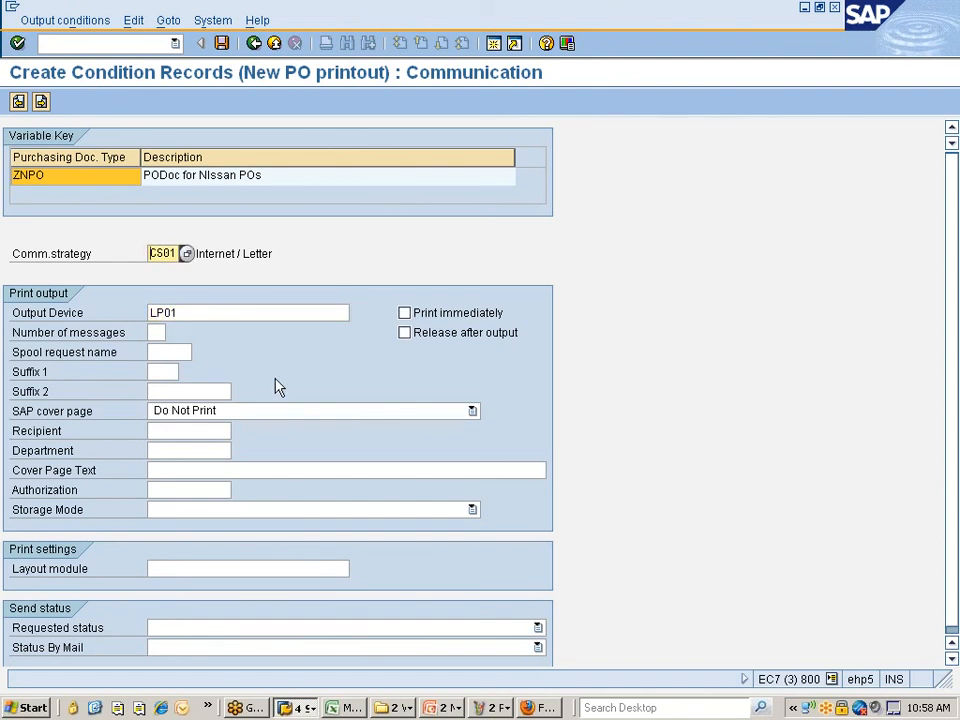
left_click(405, 313)
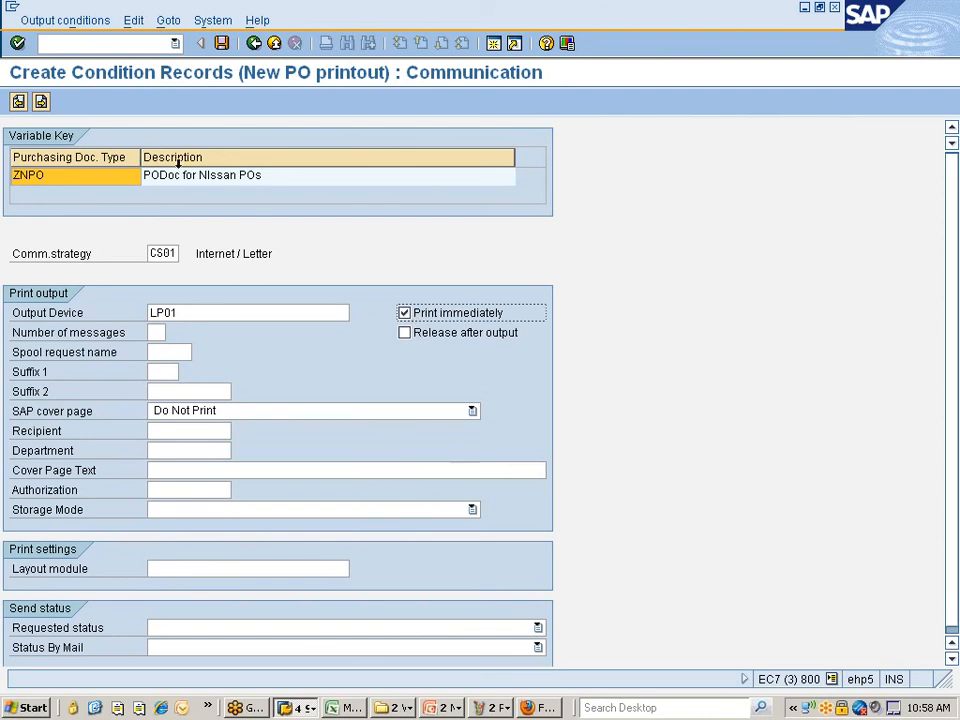
left_click(222, 44)
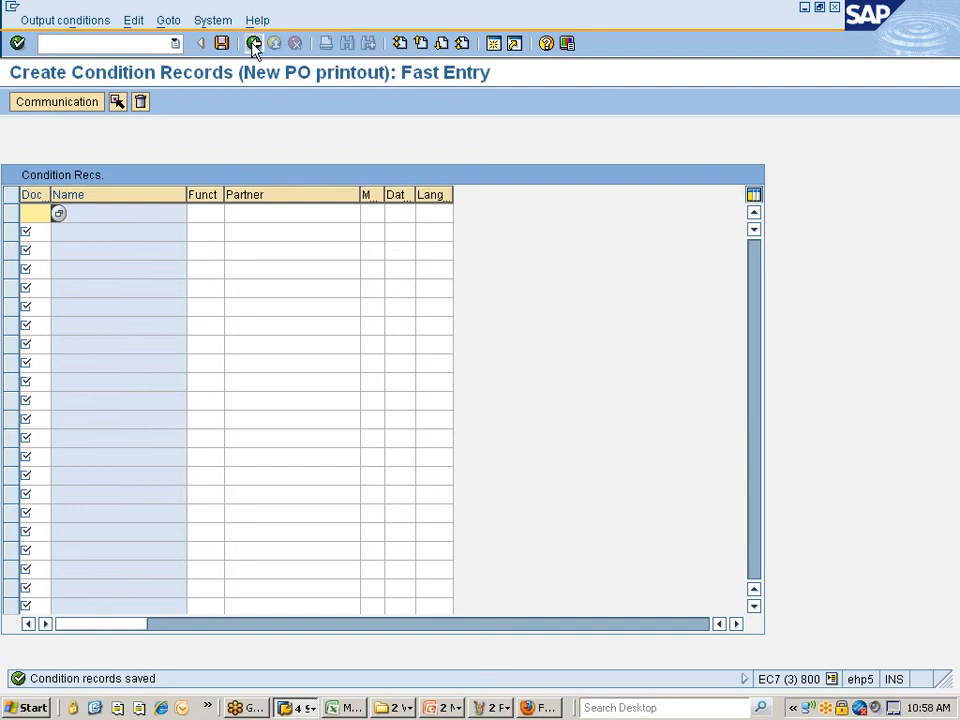
left_click(254, 43)
left_click(254, 43)
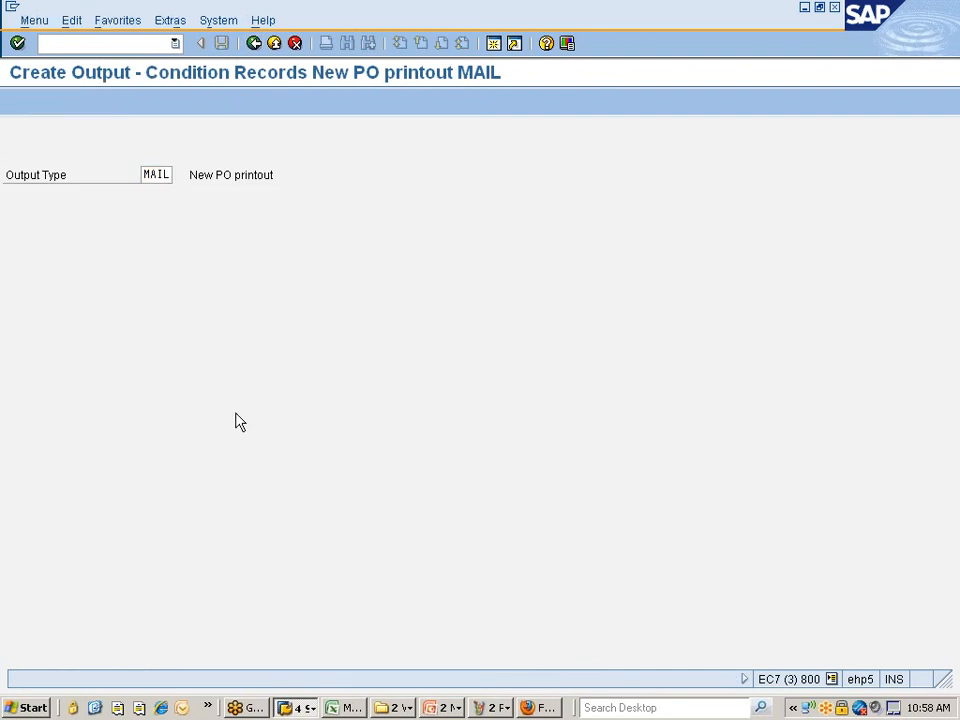
- Start a new purchase order of order type ZNPO Nissan PO
left_click(302, 707)
left_click(318, 650)
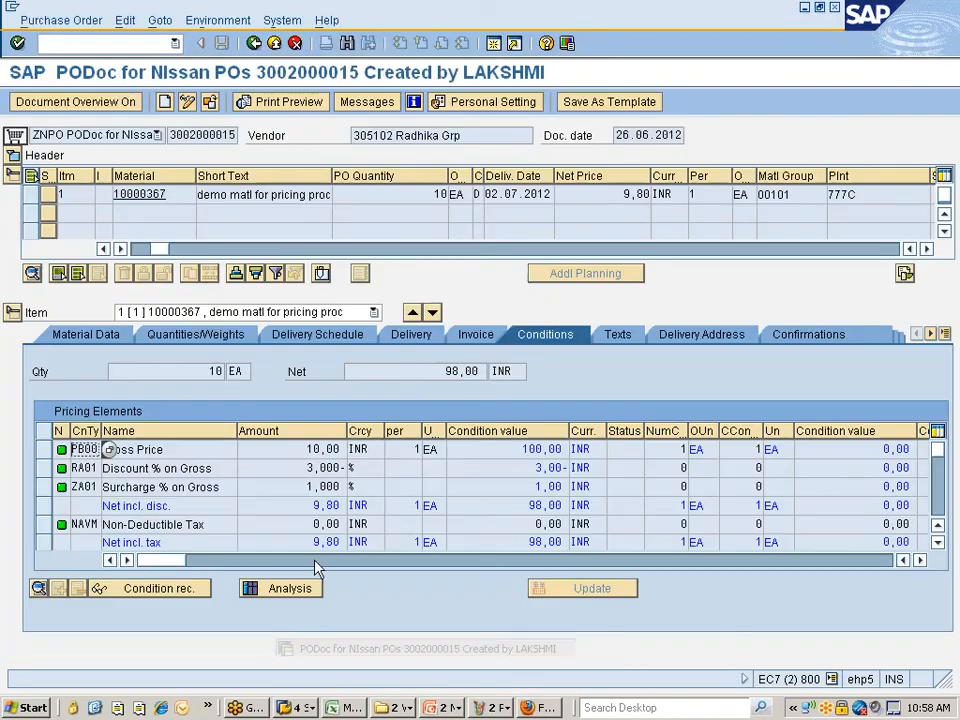
left_click(164, 104)
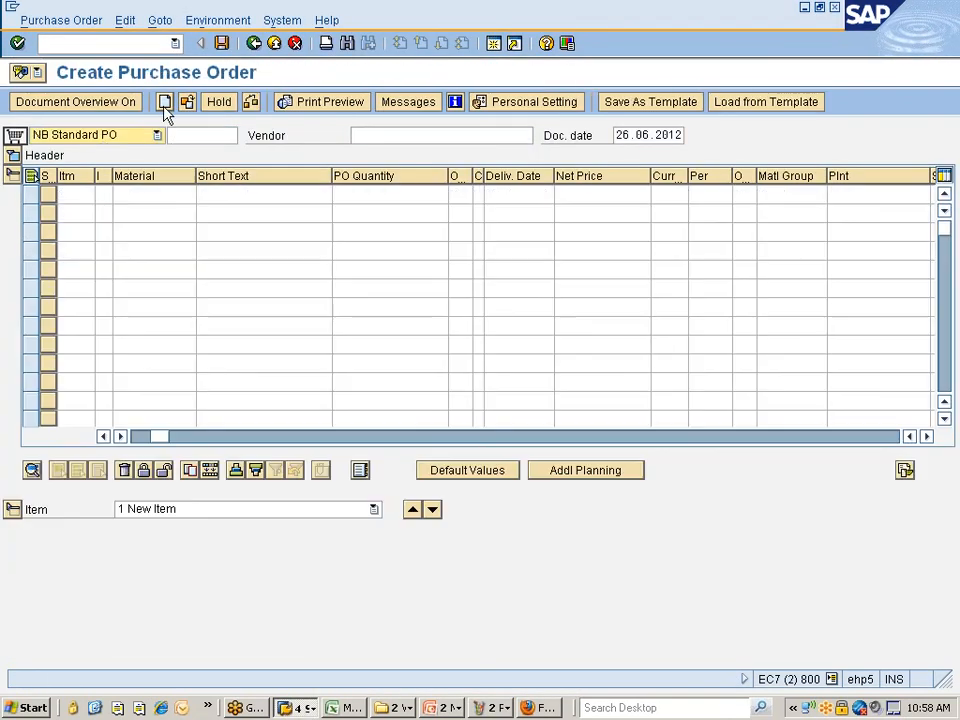
left_click(120, 137)
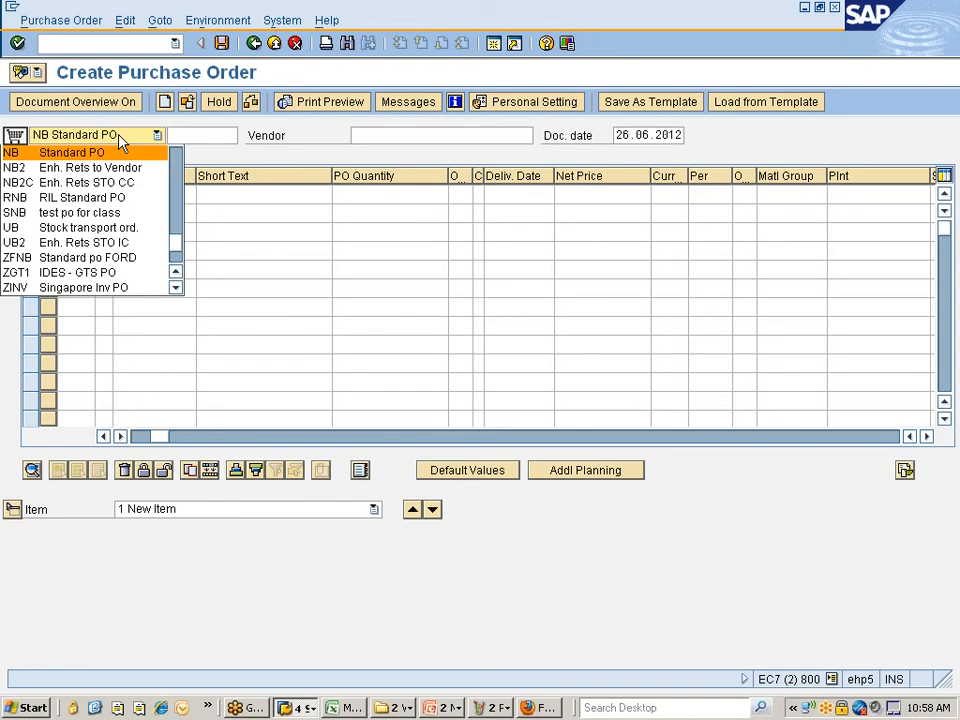
left_click(176, 288)
left_click(176, 288)
left_click(176, 288)
left_click(176, 288)
left_click(176, 288)
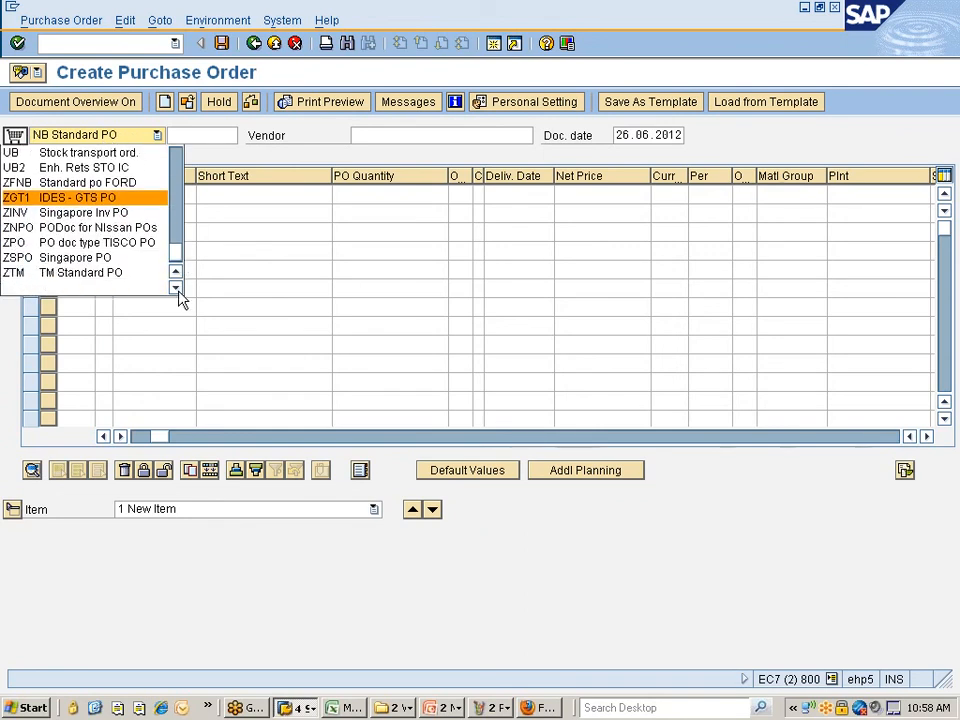
left_click(88, 231)
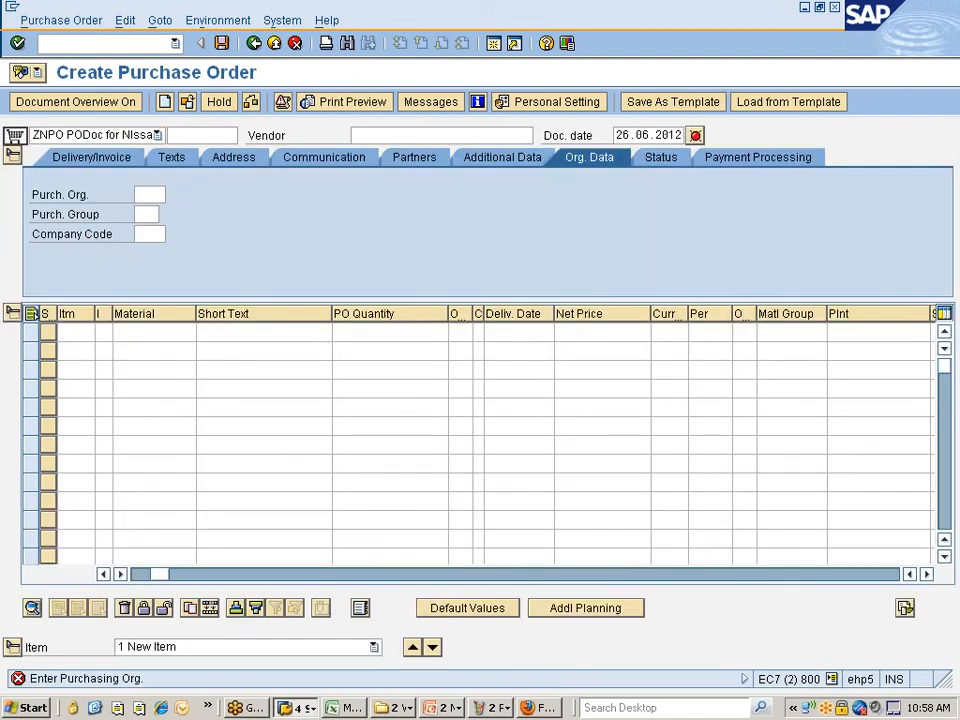
- Enter the previous vendor, purchasing org 777C, purchasing group NIS and company code 7777
left_click(388, 136)
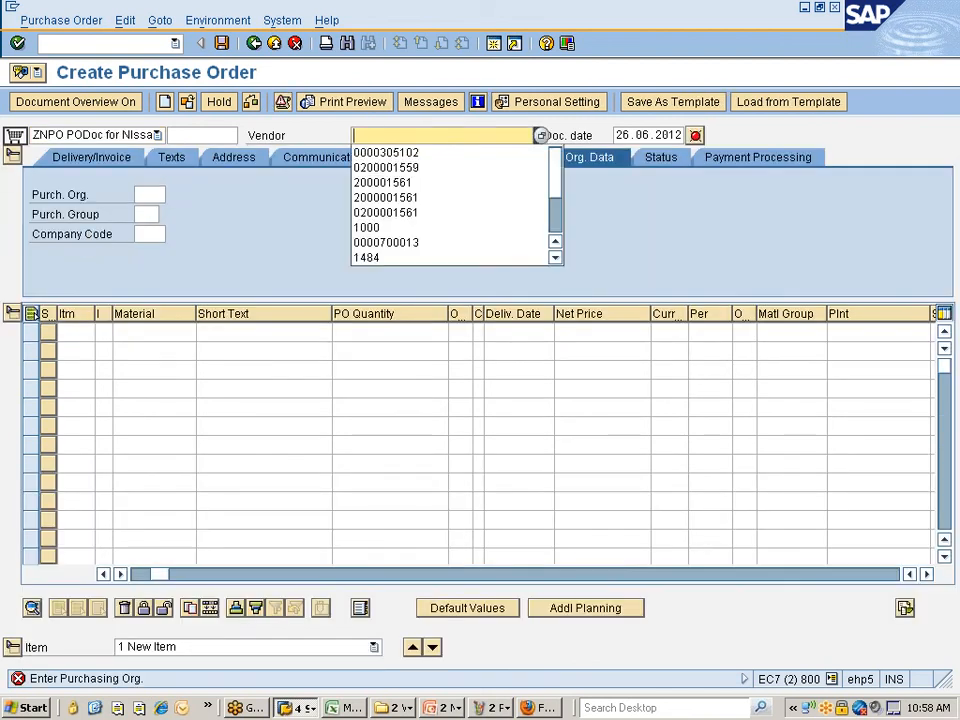
left_click(394, 154)
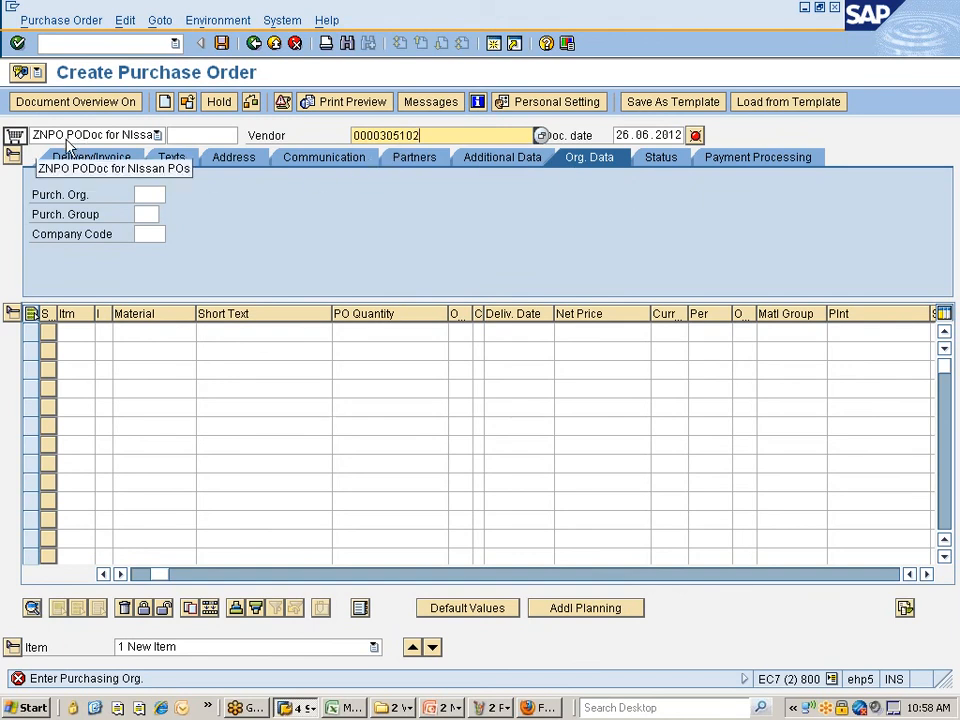
left_click(152, 195)
left_click(154, 225)
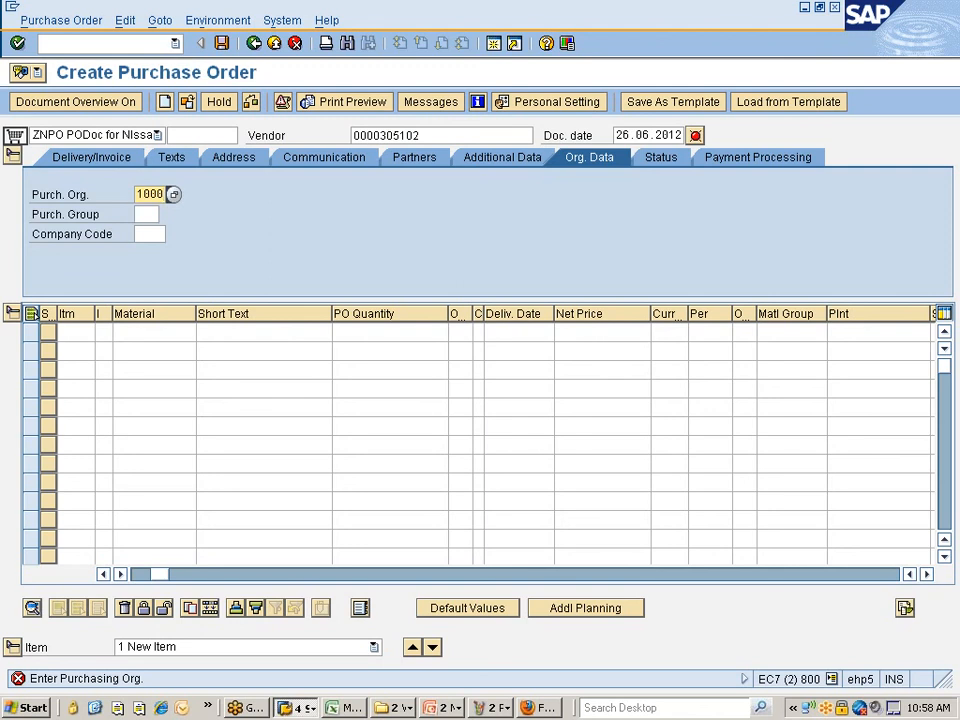
key("BackSpace")
key("BackSpace")
key("BackSpace")
key("BackSpace")
left_click(150, 213)
left_click(150, 214)
left_click(148, 232)
left_click(149, 234)
left_click(149, 249)
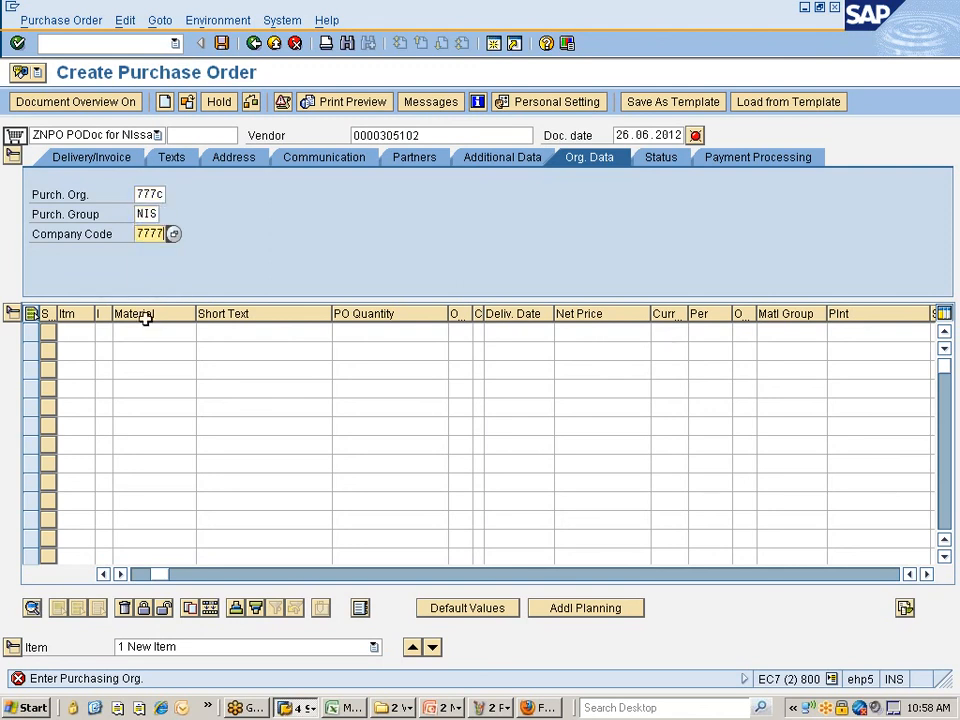
- Add an item for material 10000367, quantity 10, plant 777C
left_click(142, 332)
left_click(144, 350)
left_click(378, 333)
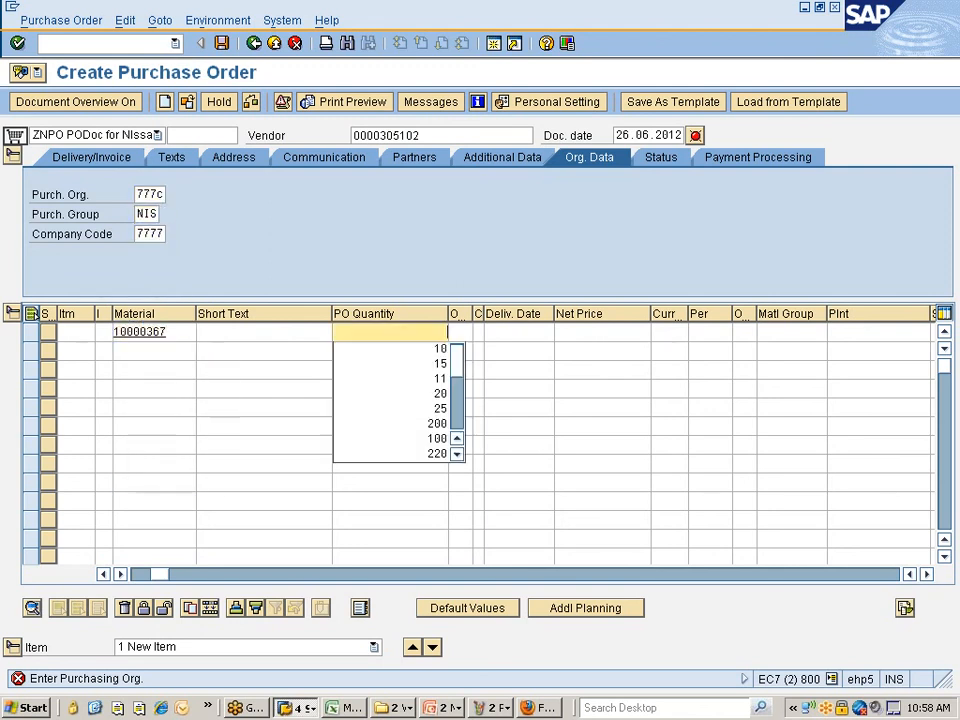
left_click(378, 350)
left_click(848, 333)
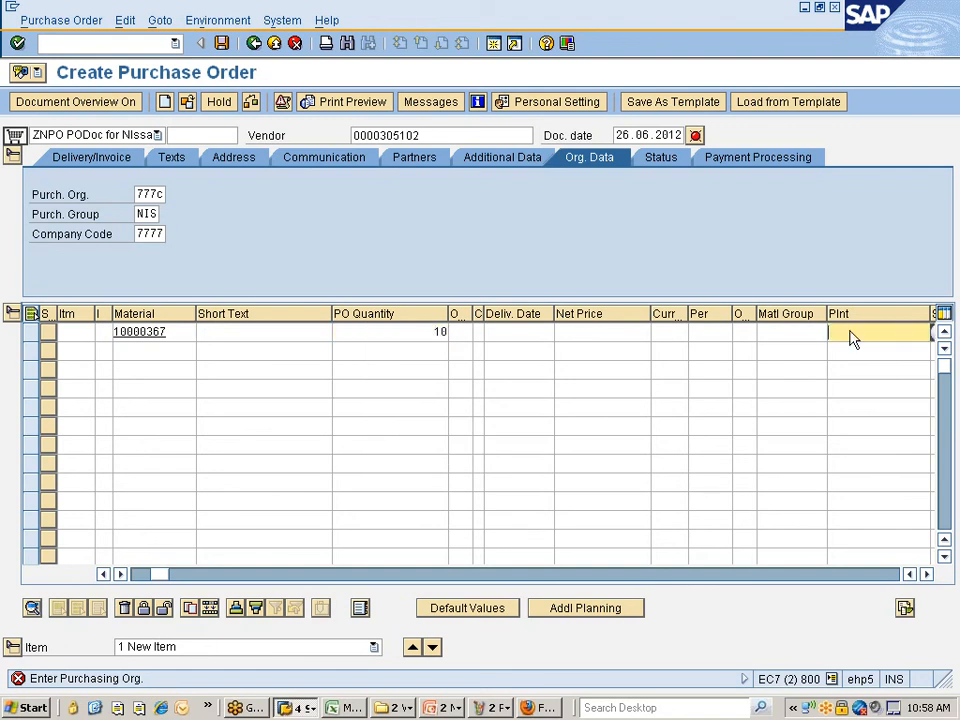
left_click(850, 349)
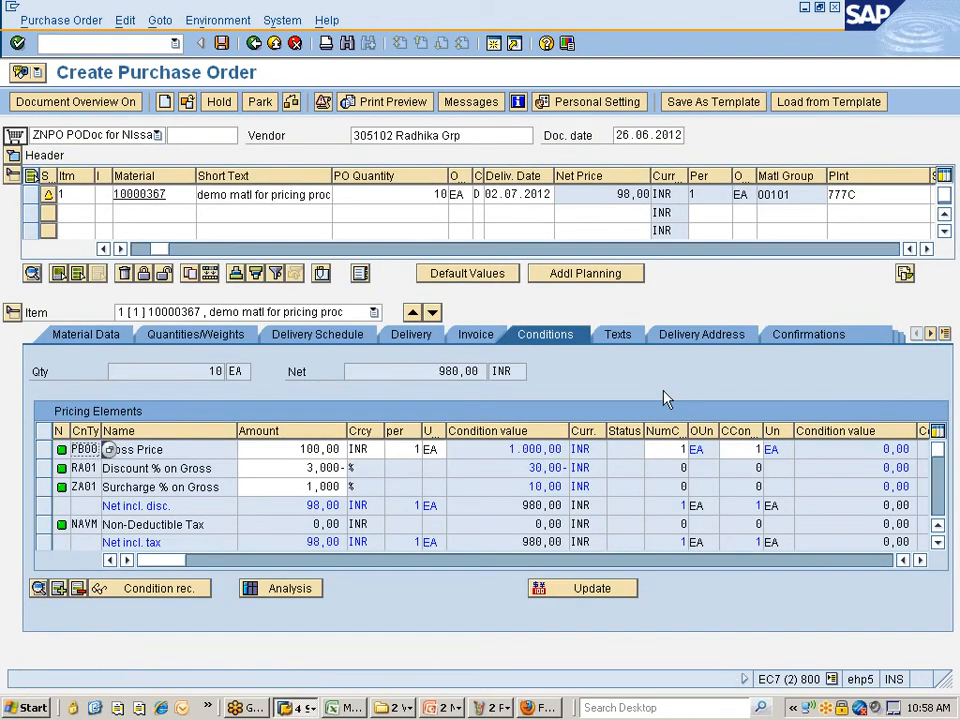
left_click(482, 110)
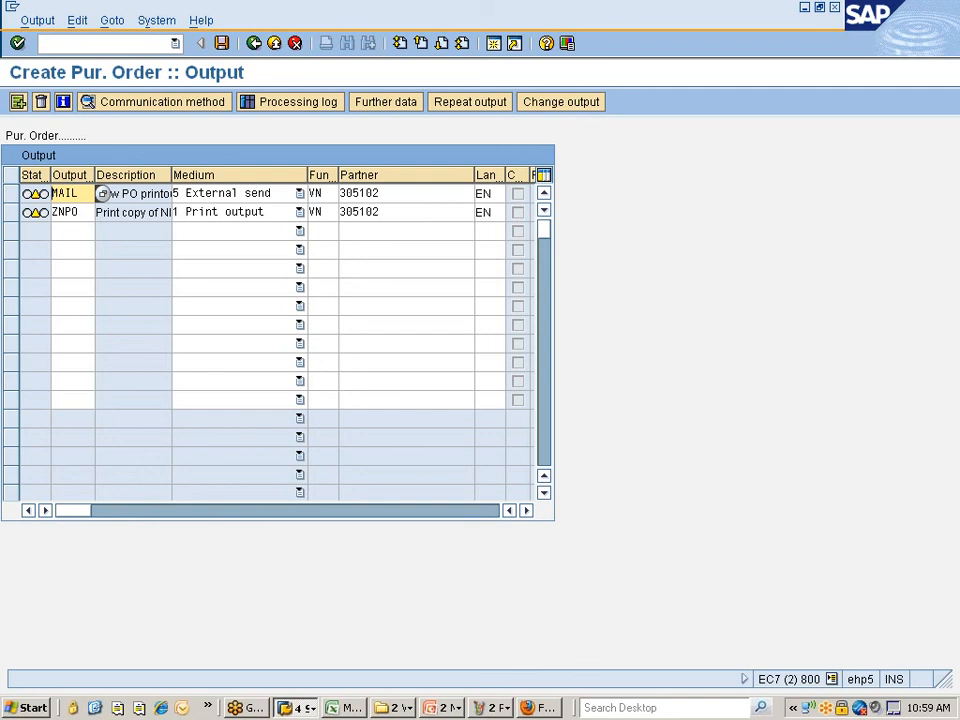
left_click(222, 43)
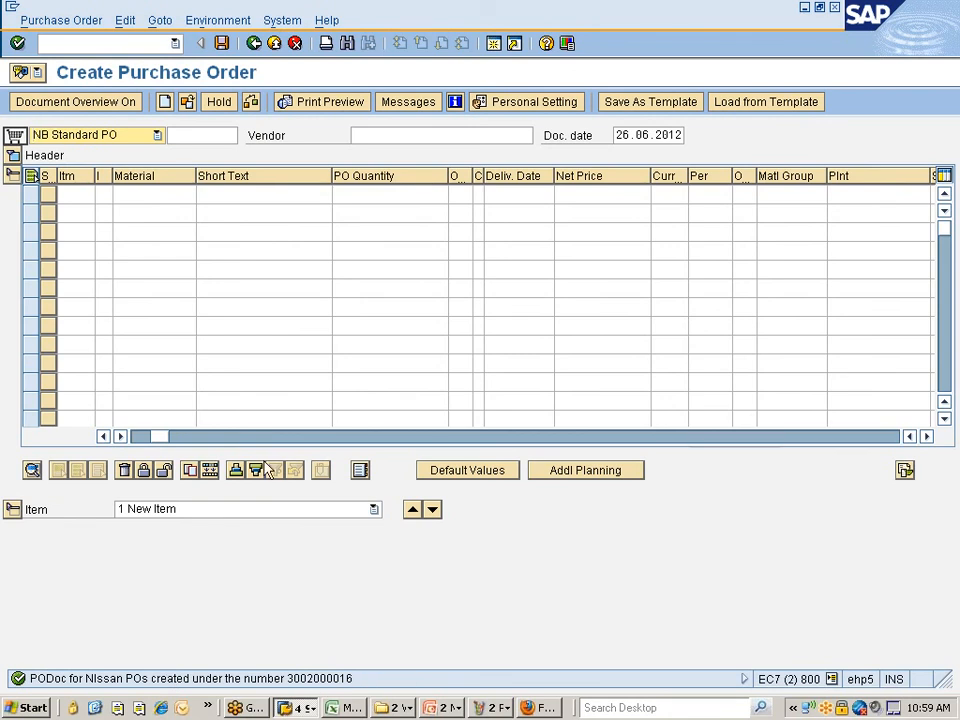
left_click(188, 106)
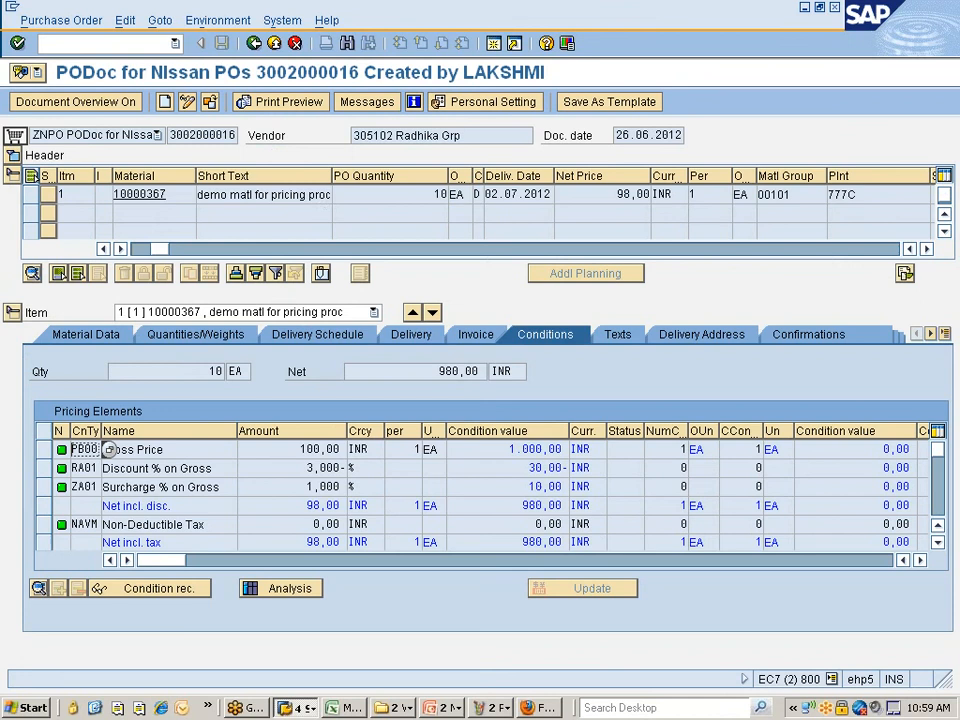
left_click(368, 103)
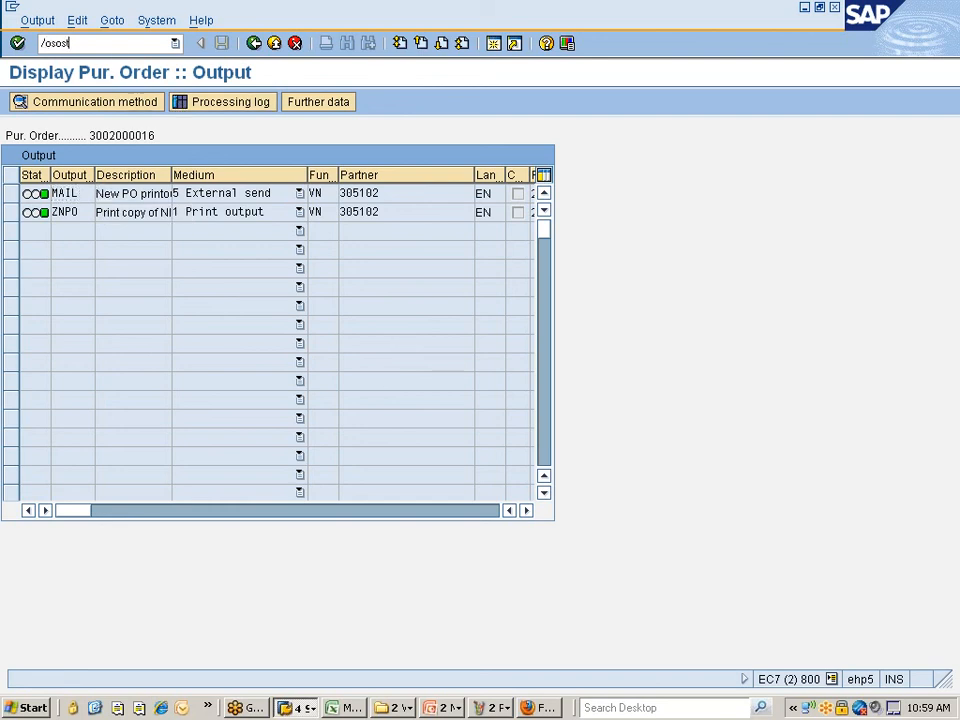
- Open SOST in a new session showing 2 waiting requests, then return to the PO output window
key("BackSpace")
key("BackSpace")
key("BackSpace")
key("BackSpace")
key("BackSpace")
key("BackSpace")
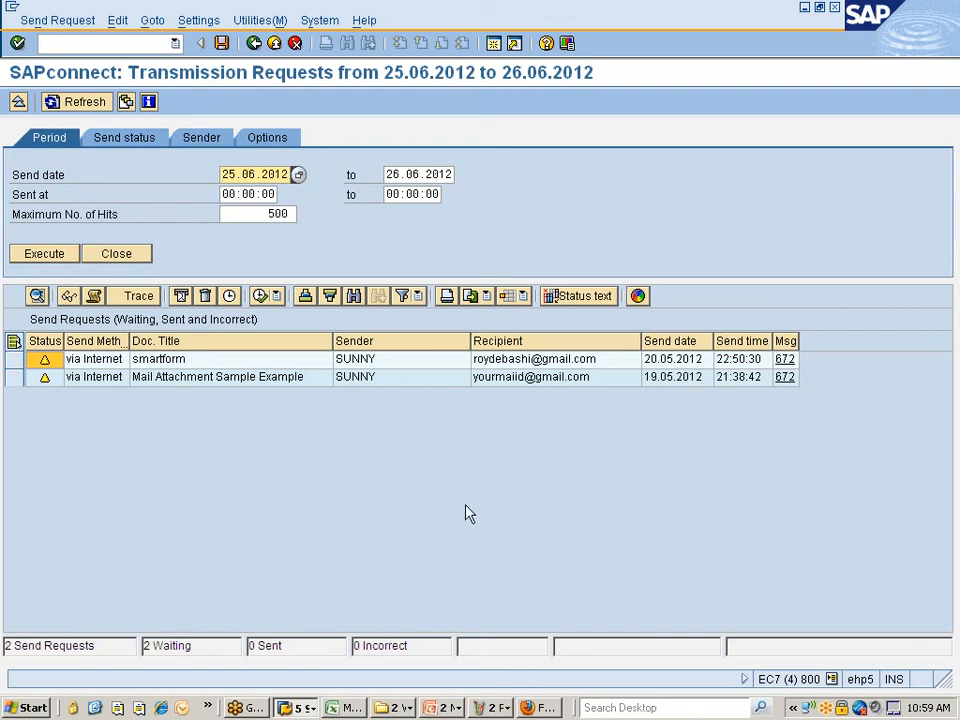
left_click(297, 707)
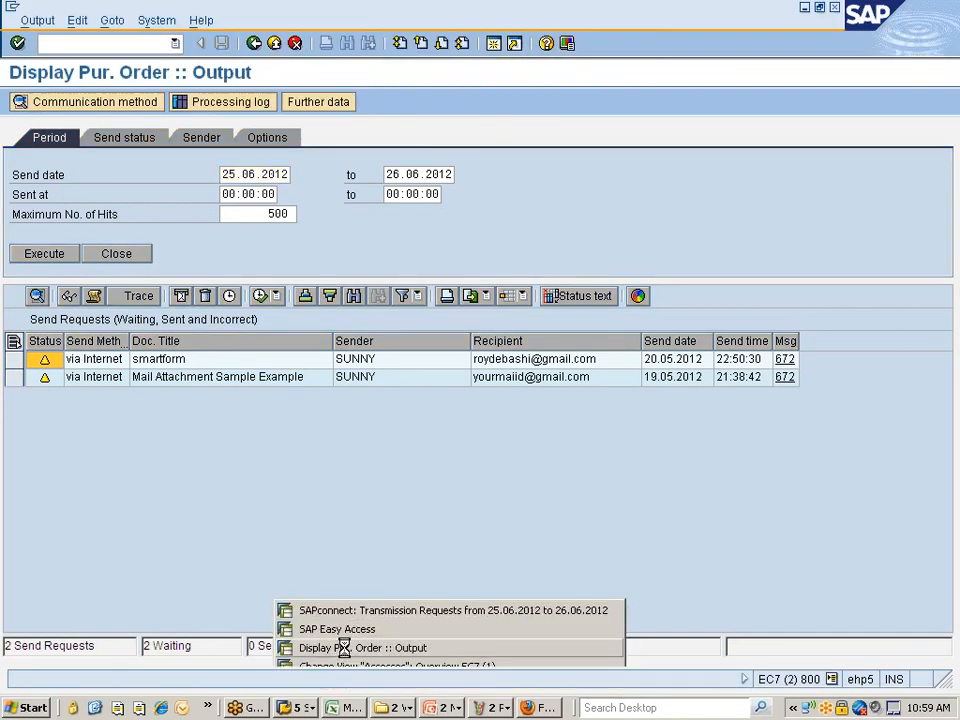
left_click(341, 648)
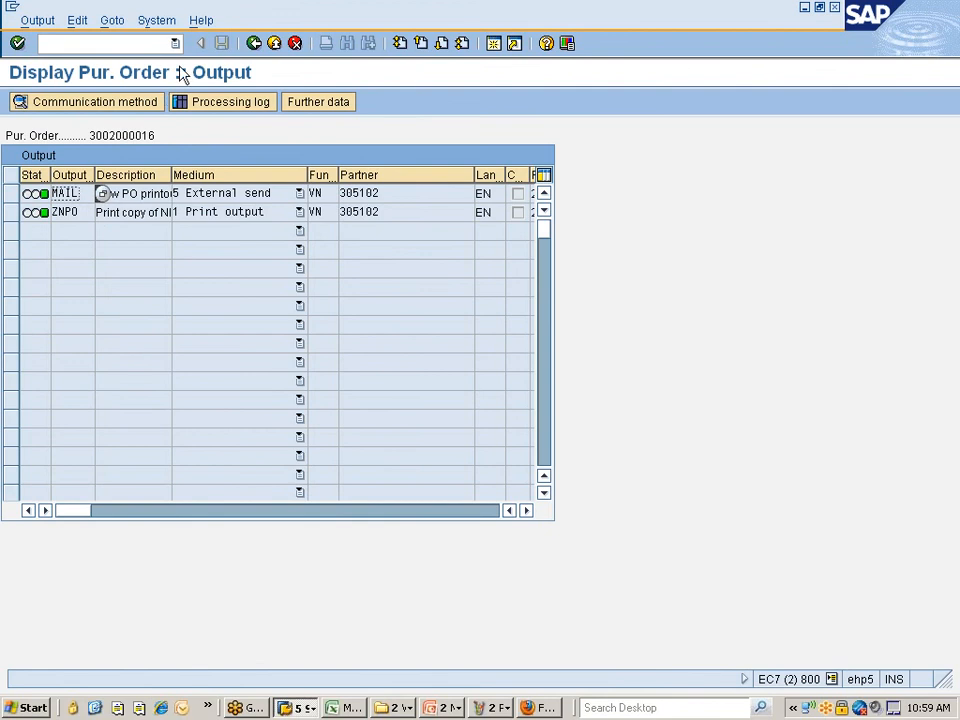
- Open the order's vendor address from the PO header and switch it to change mode
left_click(254, 43)
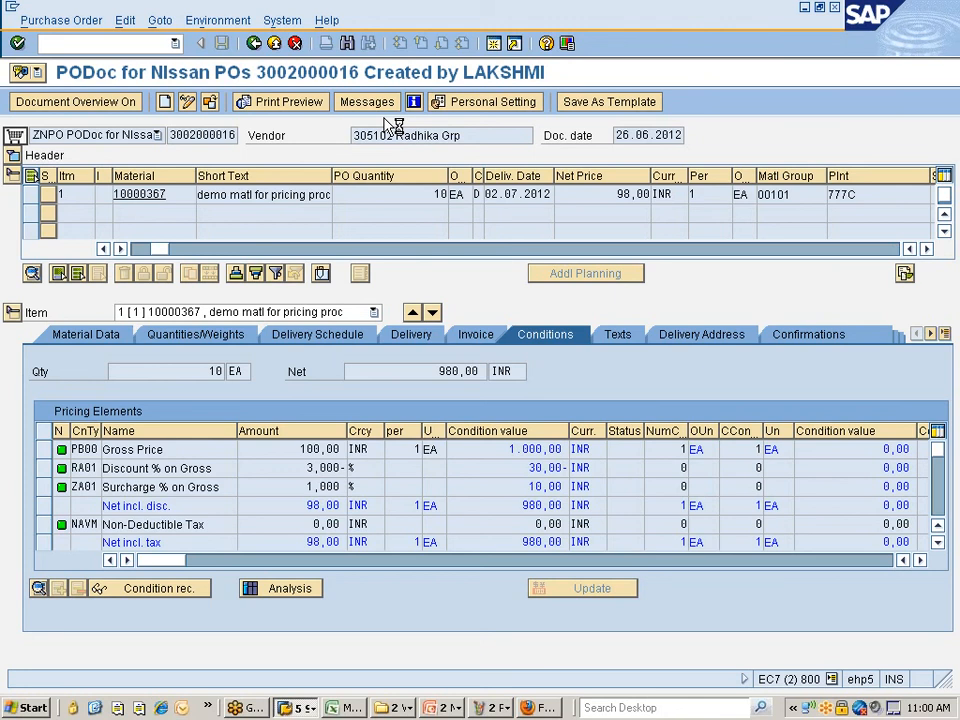
double_click(388, 130)
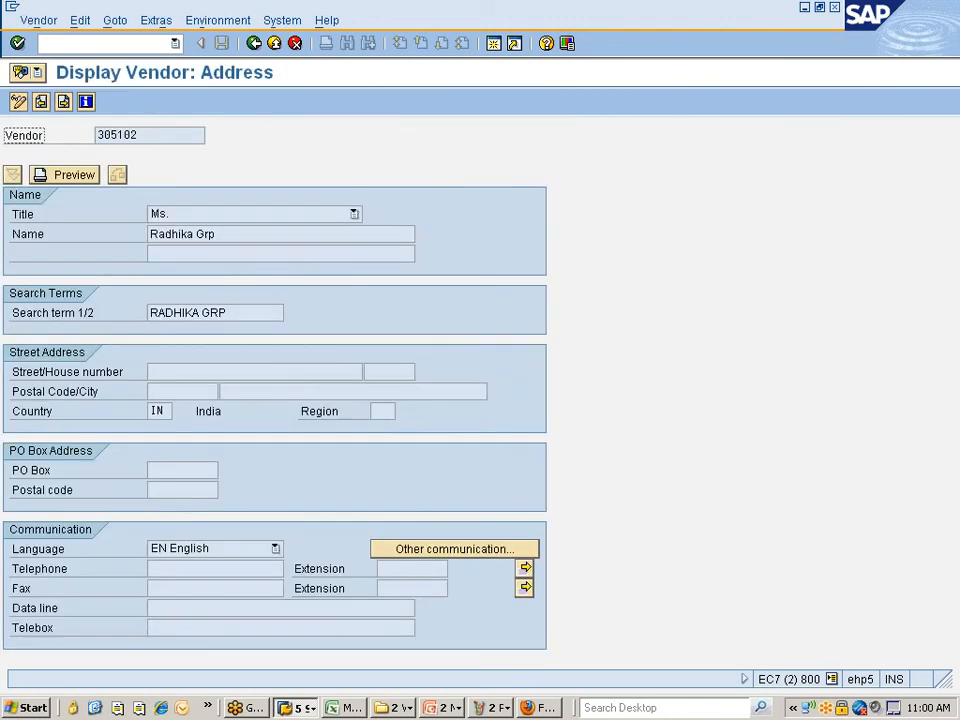
left_click(19, 102)
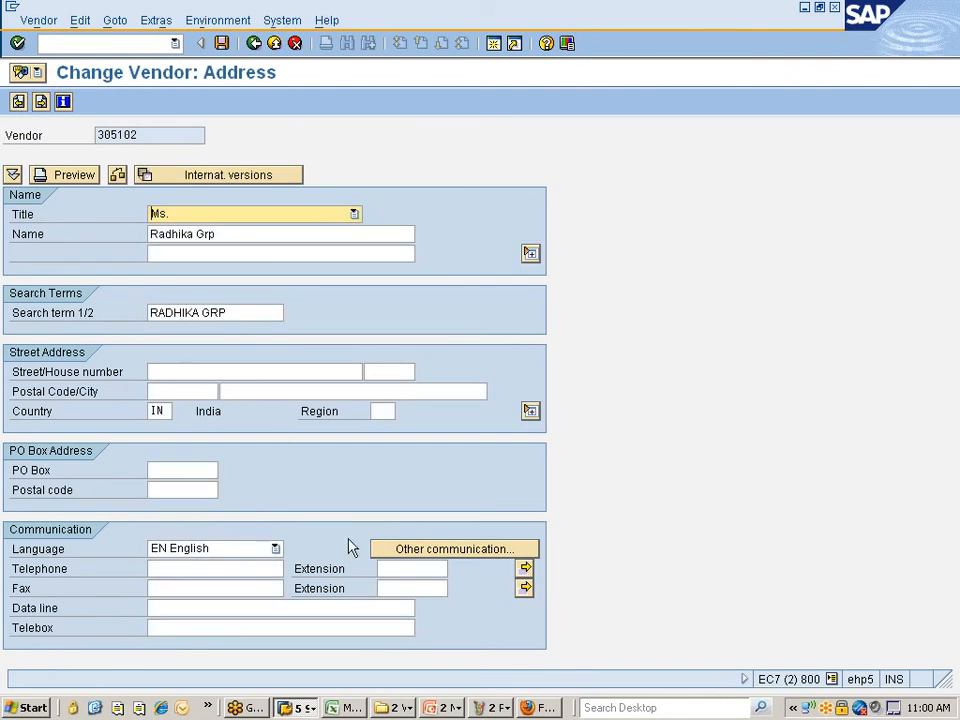
- Try Remote Mail (RML) address maintenance, cancel it, and keep the title Ms
left_click(460, 557)
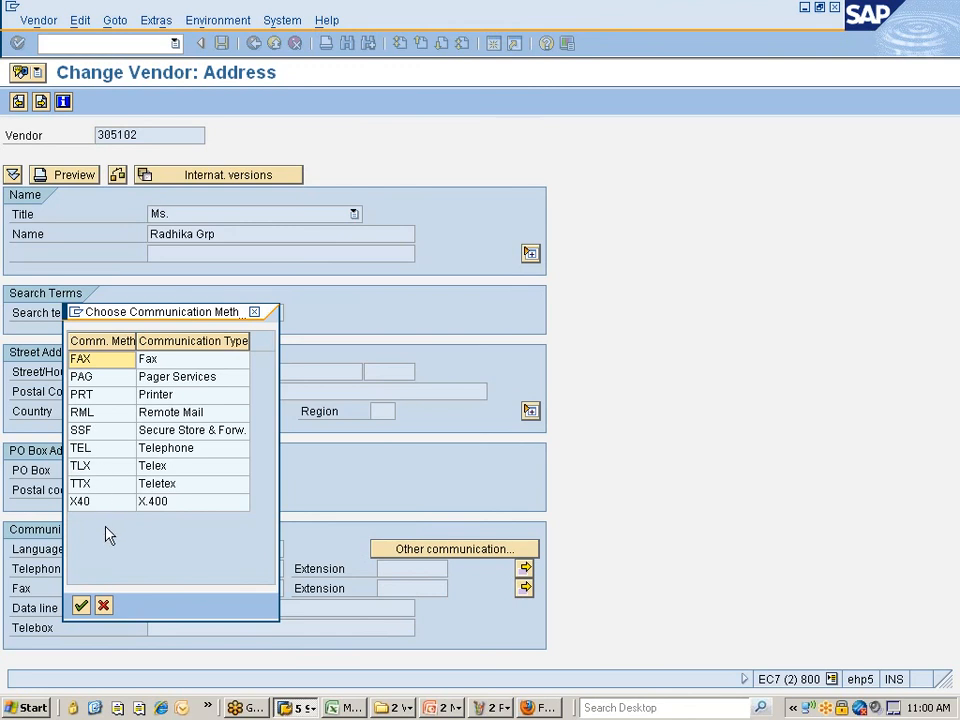
left_click(85, 396)
left_click(84, 414)
double_click(83, 418)
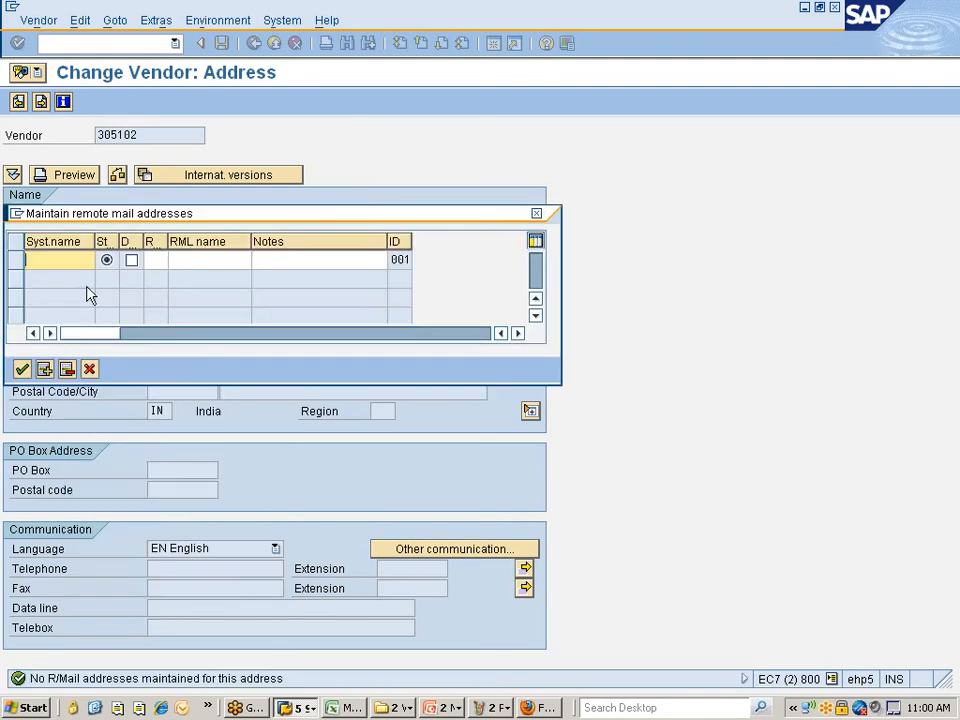
left_click(89, 370)
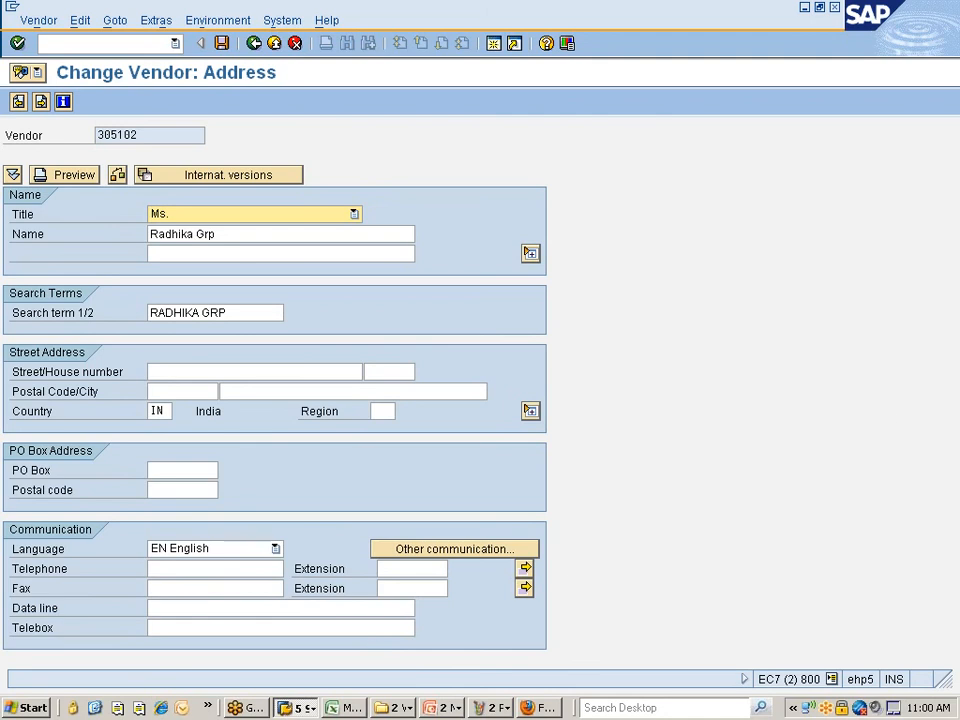
key("F4")
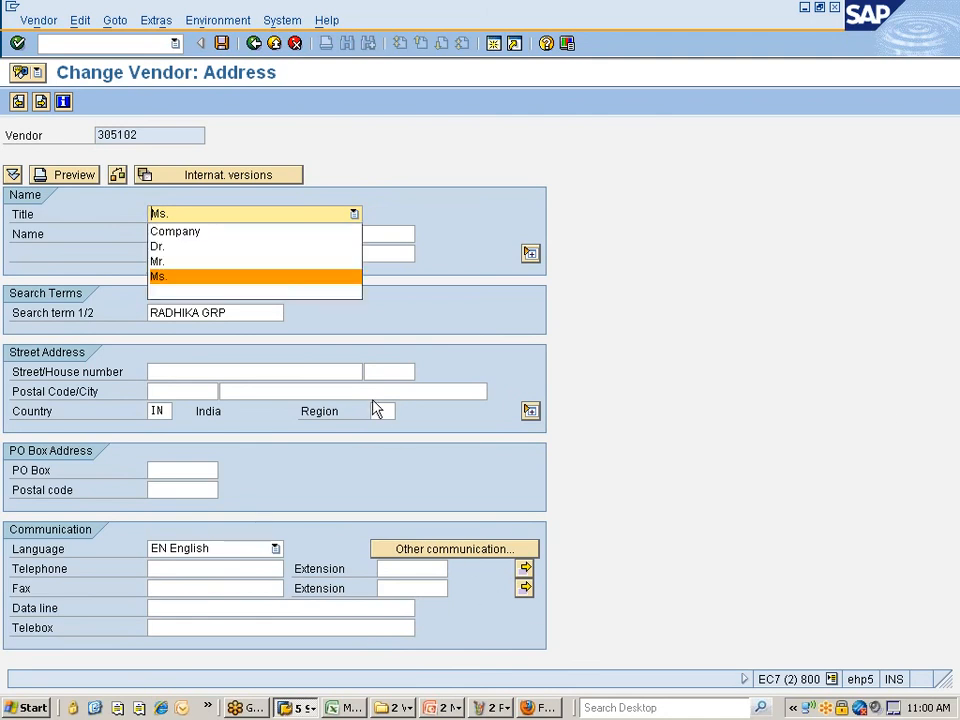
left_click(180, 277)
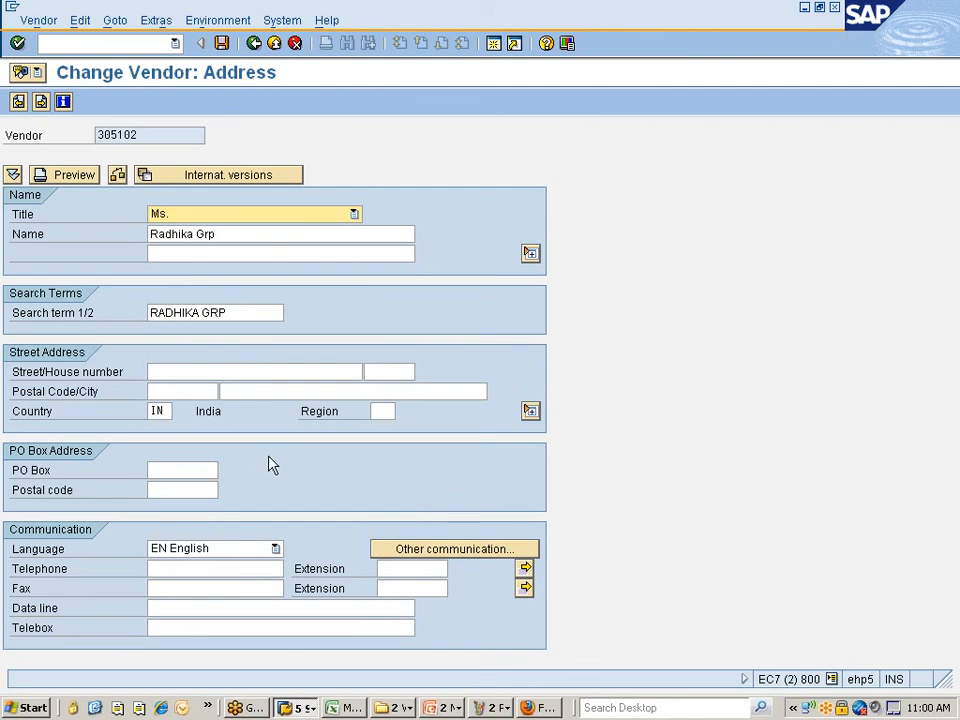
- Check the vendor's telephone and fax number lists and show all street address fields
left_click(525, 568)
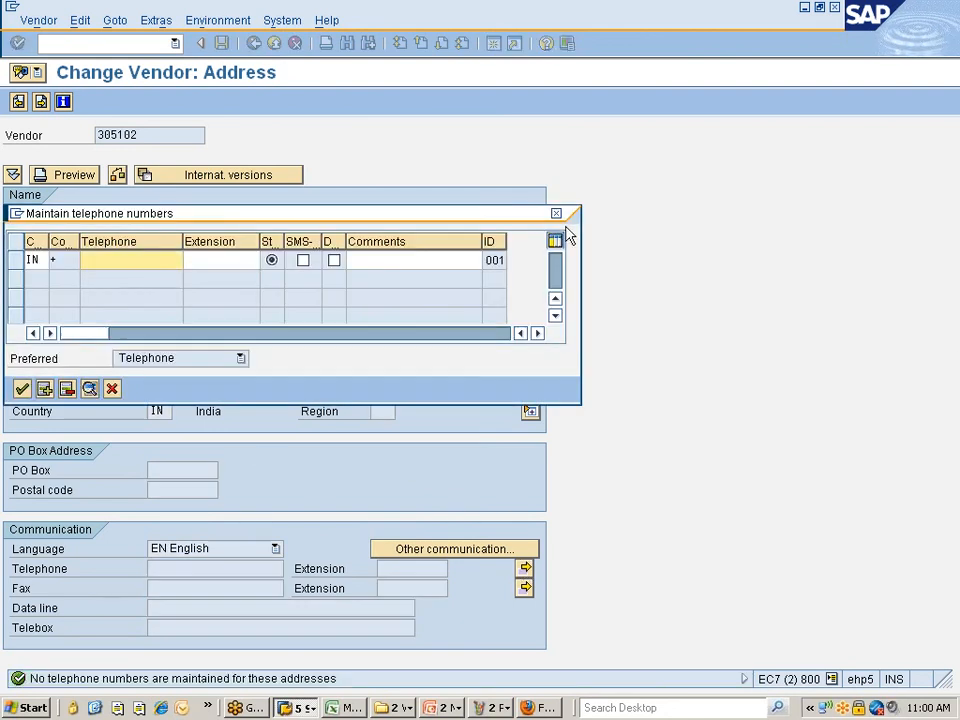
left_click(557, 213)
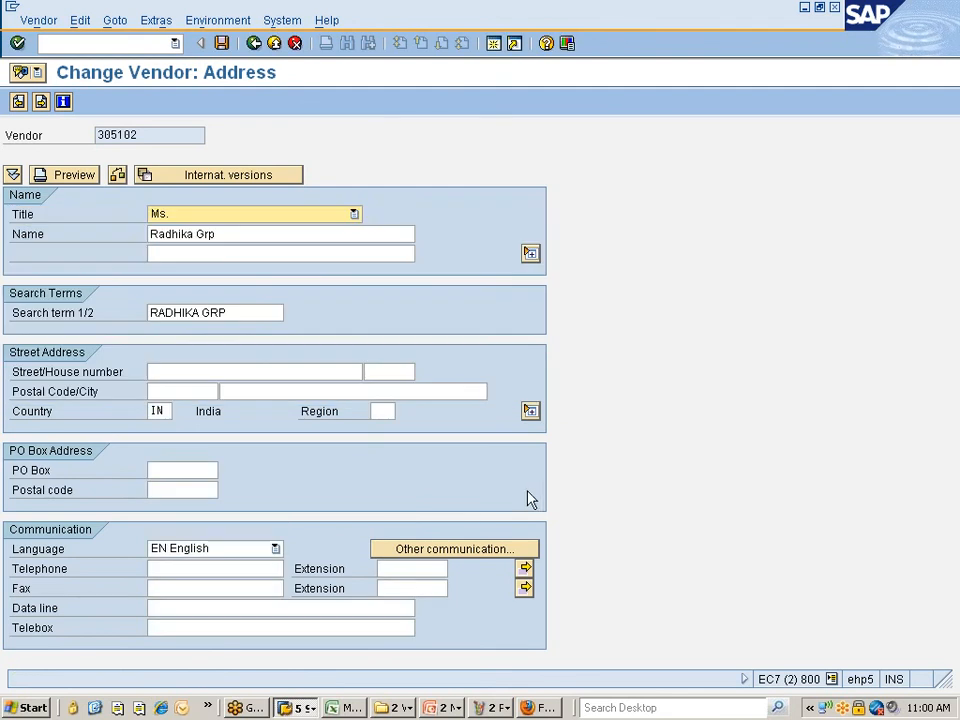
left_click(525, 588)
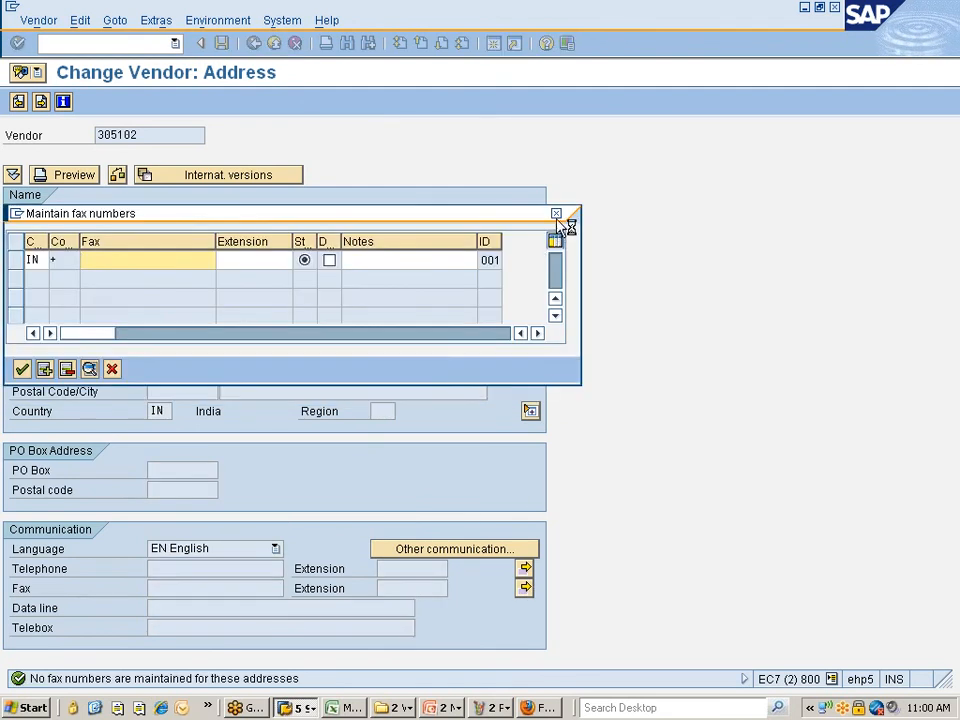
left_click(556, 214)
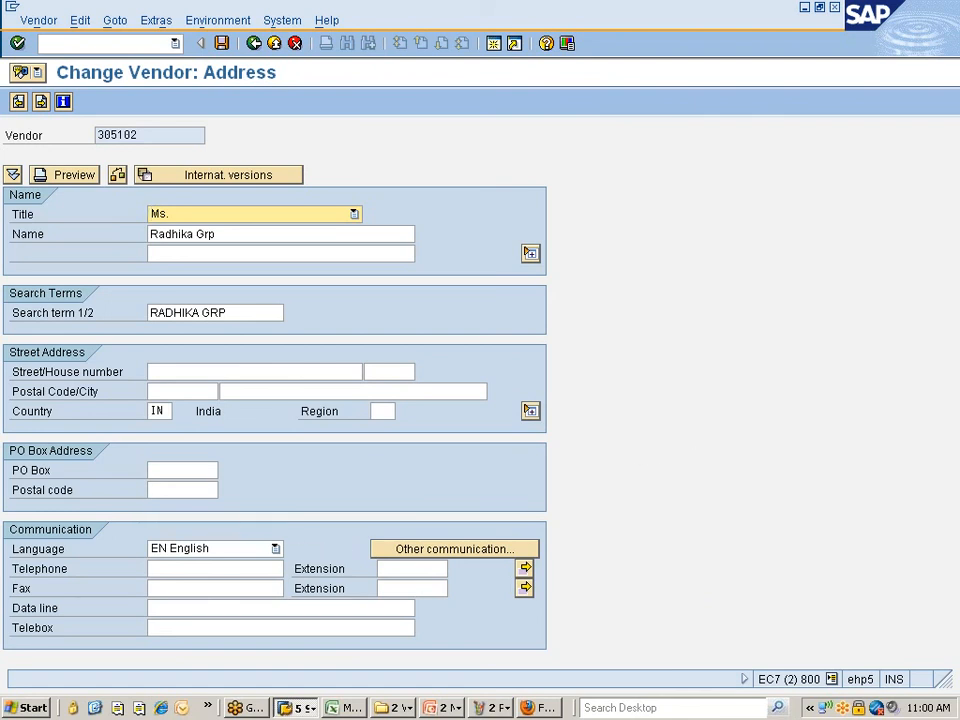
left_click(200, 628)
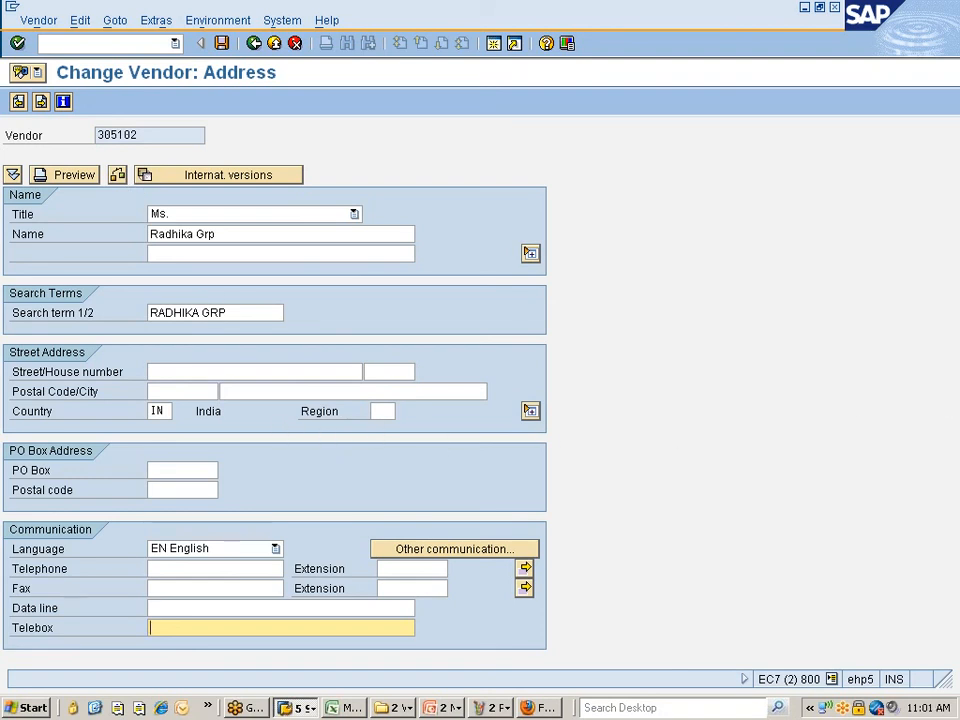
left_click(530, 411)
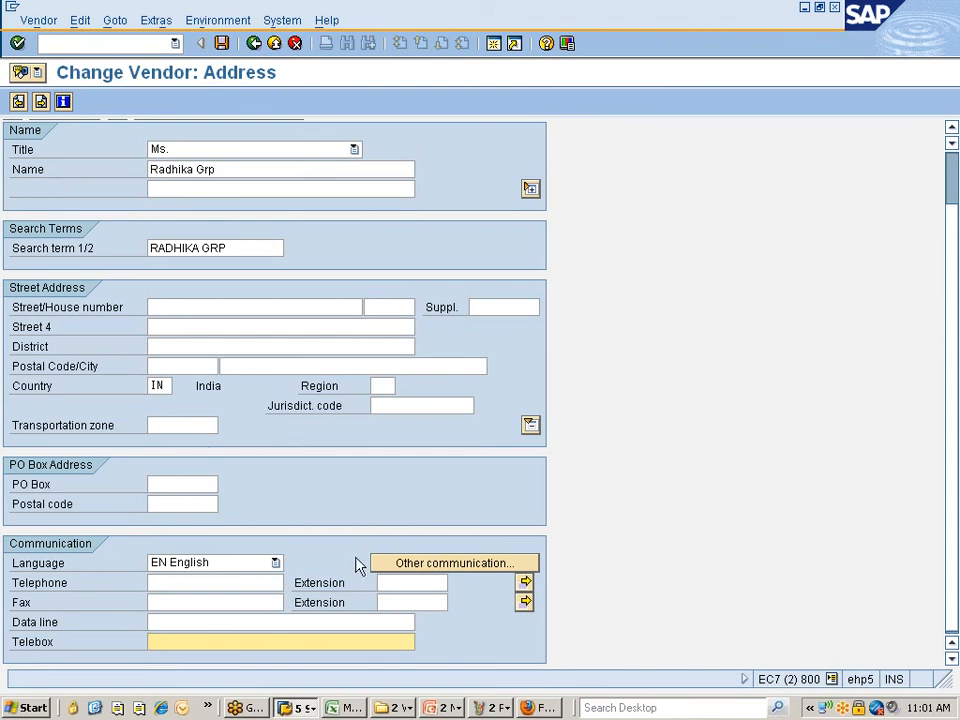
- Open remote mail address maintenance, widen its ID and Notes columns, and close it without adding
left_click(407, 565)
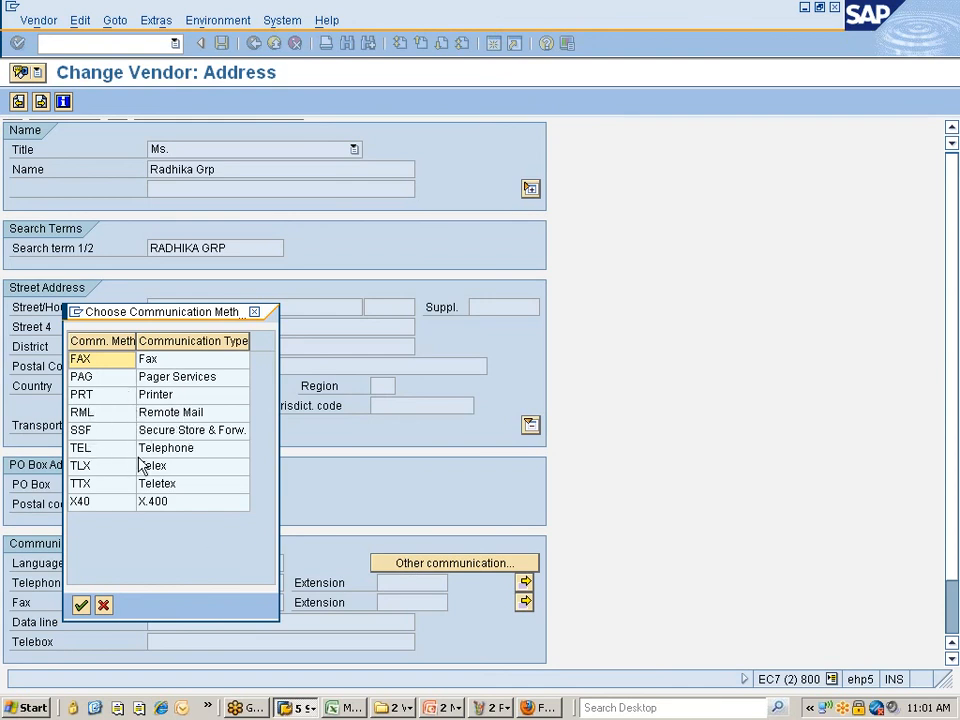
left_click(96, 466)
left_click(95, 484)
left_click(95, 502)
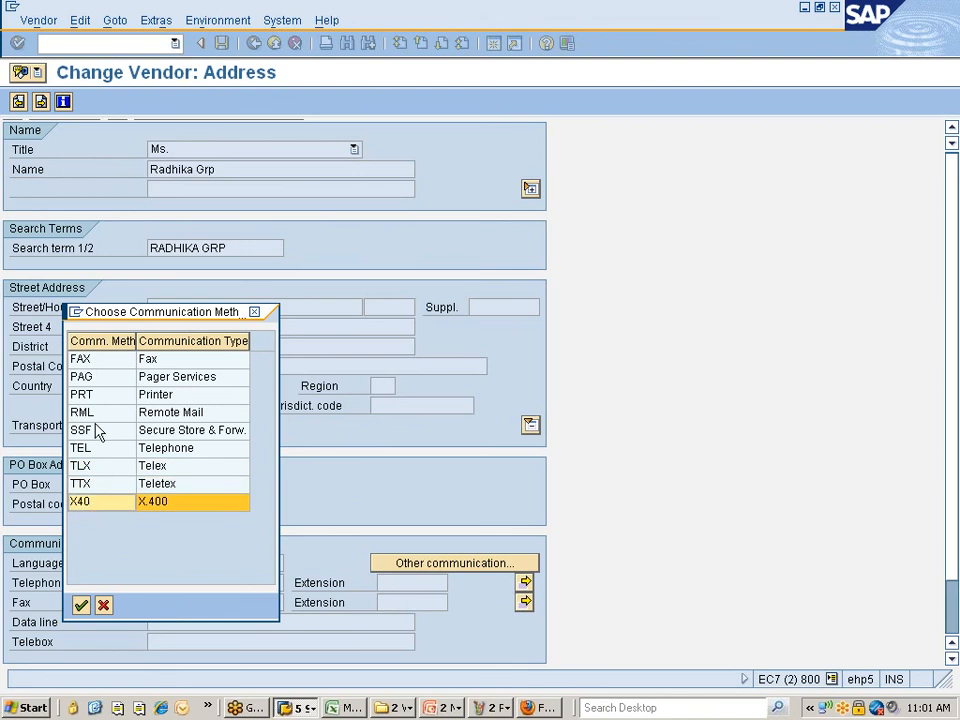
double_click(94, 414)
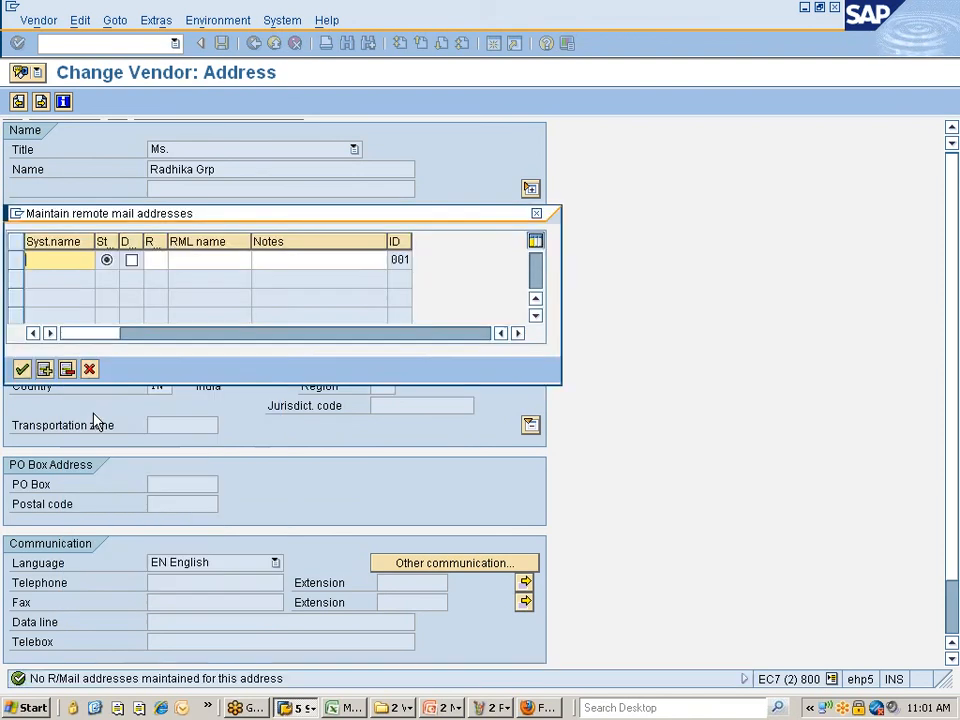
left_click(205, 260)
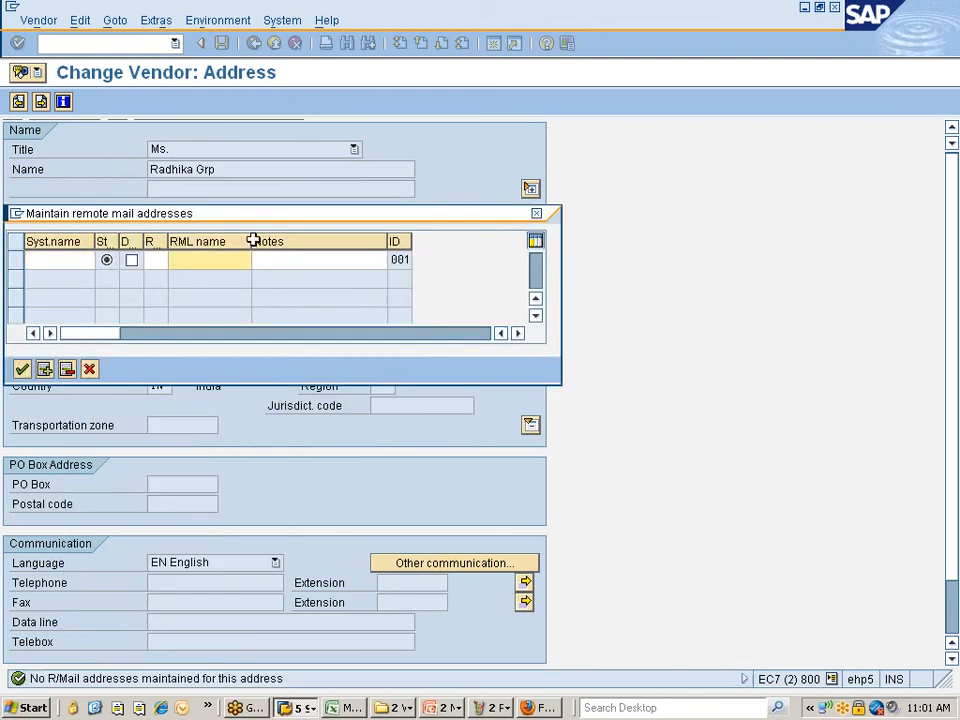
left_click_drag(410, 245, 498, 245)
left_click_drag(387, 245, 454, 245)
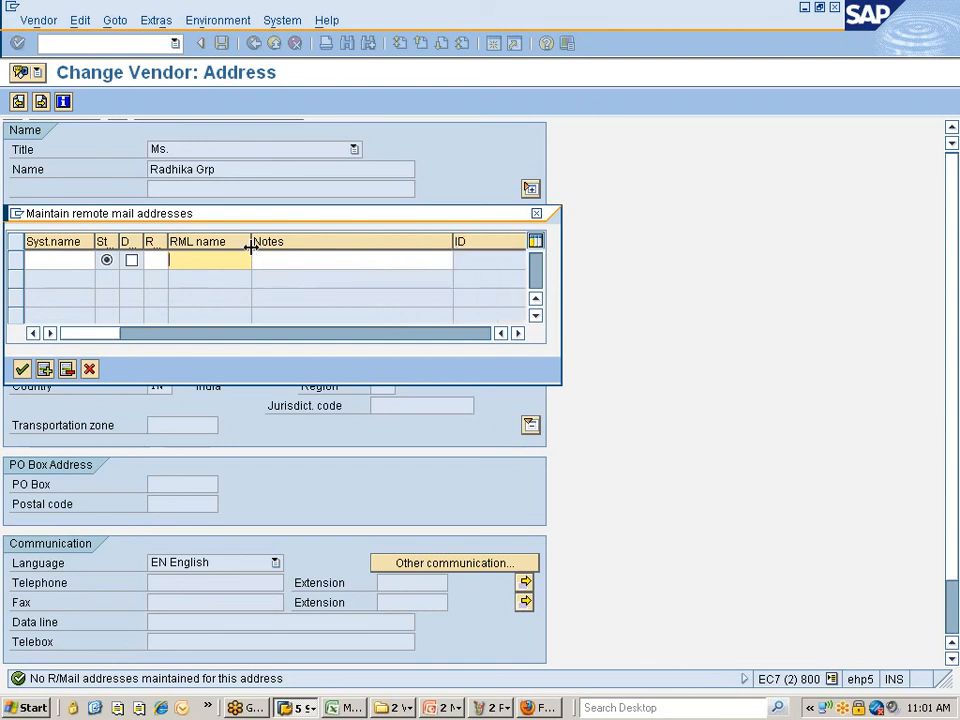
left_click(56, 243)
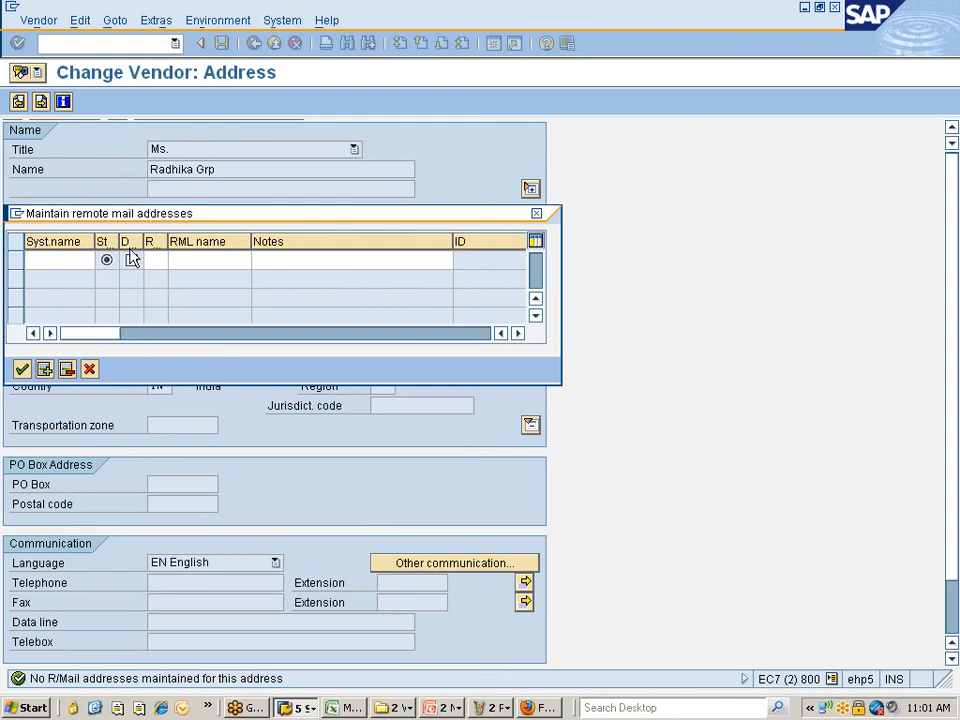
left_click(536, 213)
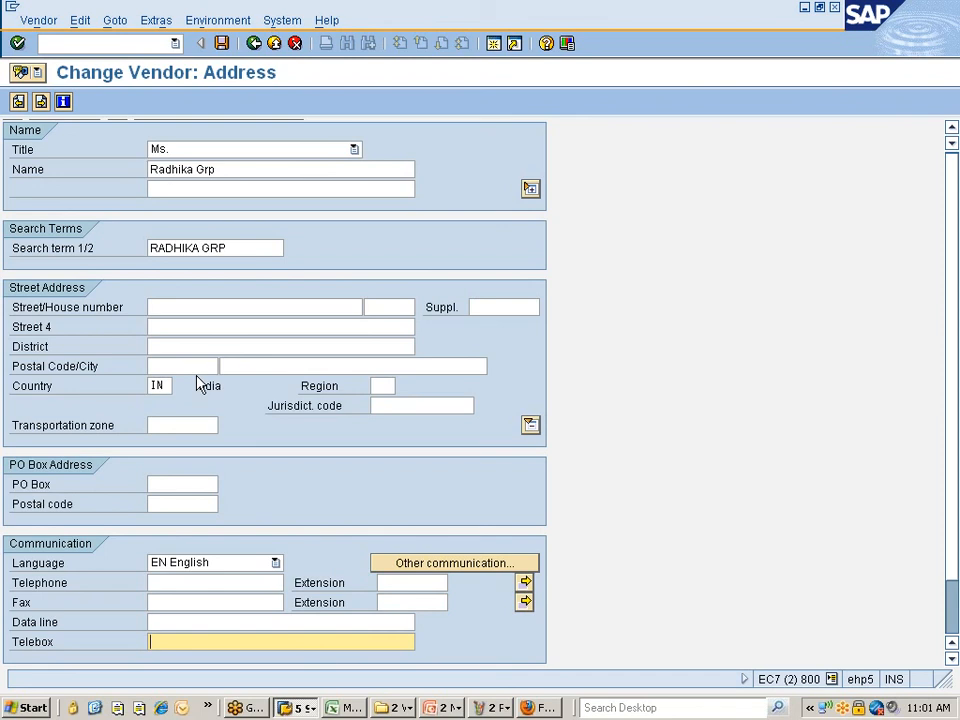
- Check the vendor's telephone numbers, cancel without changes, then switch to the SAP Logon 710 window
scroll(200, 384, "up", 2)
scroll(200, 384, "down", 2)
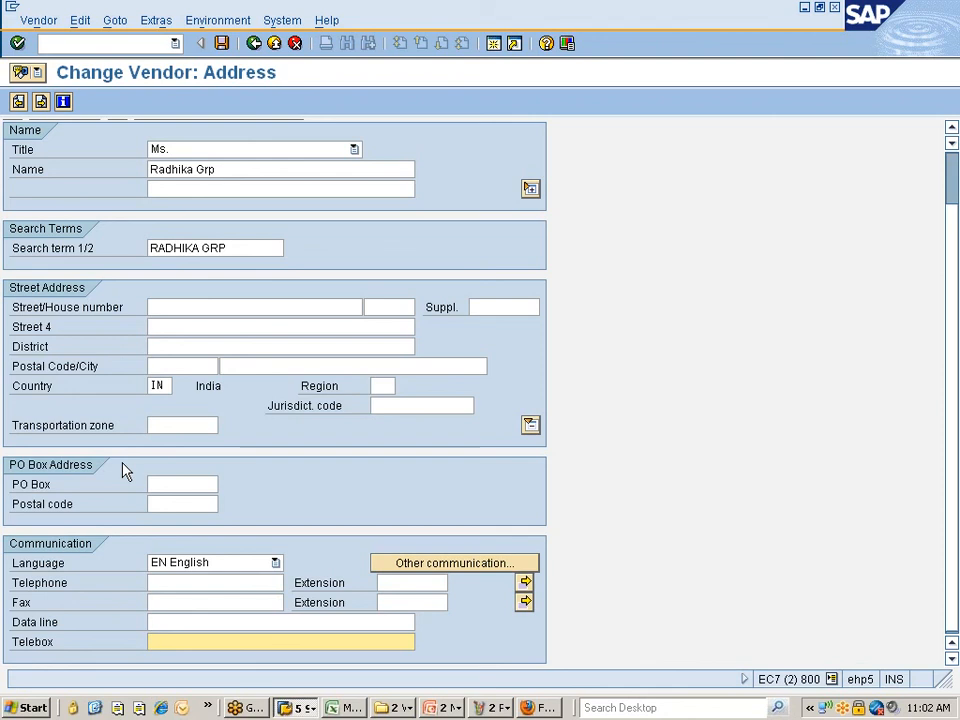
left_click(525, 584)
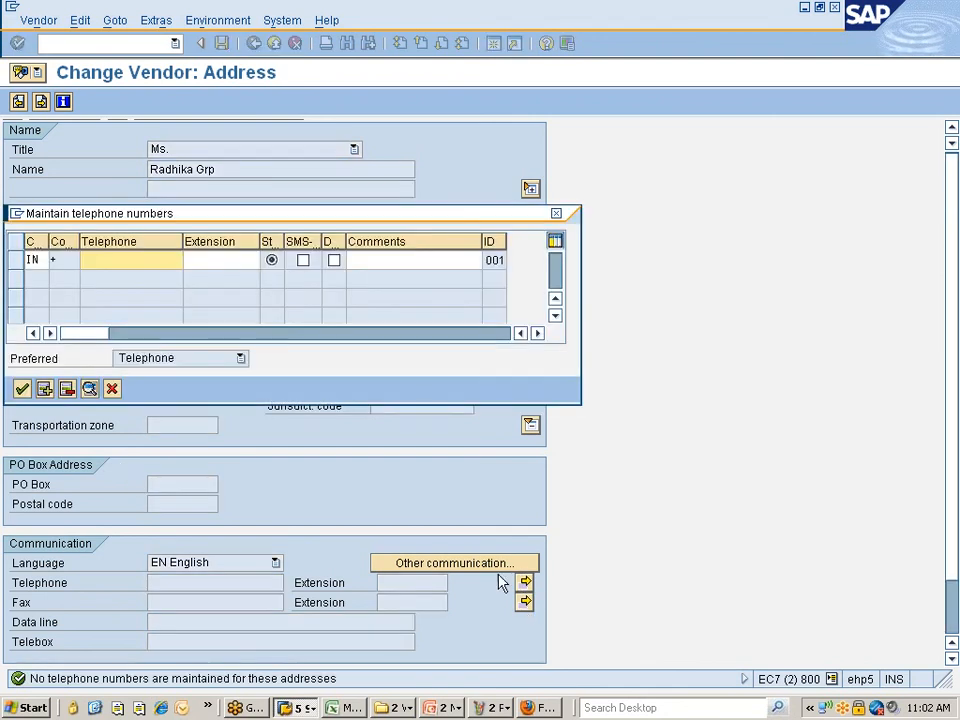
left_click(113, 389)
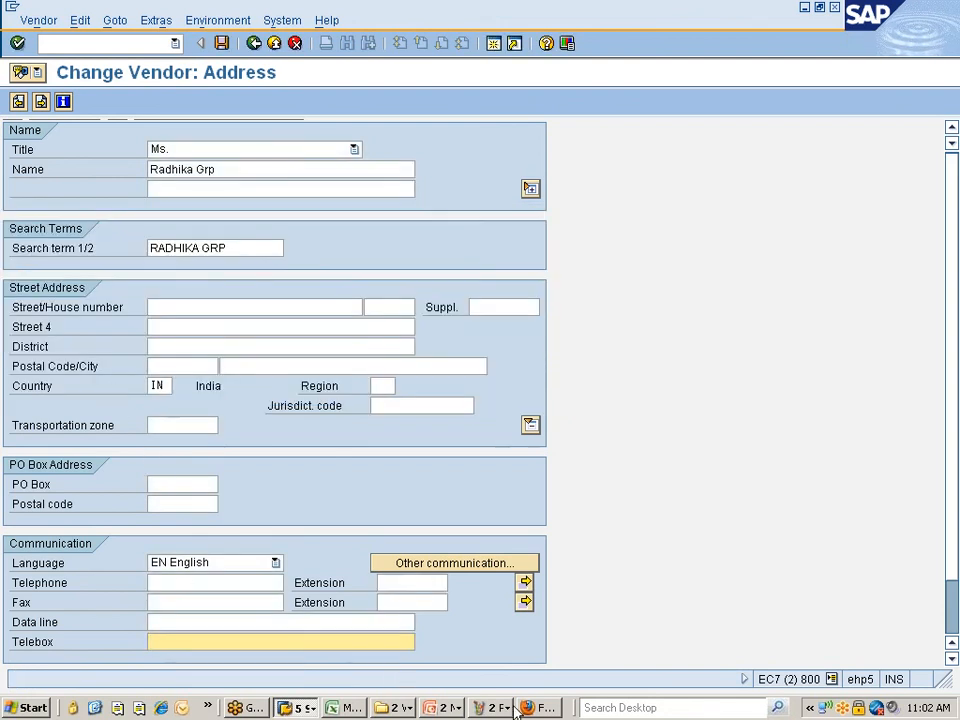
left_click(297, 708)
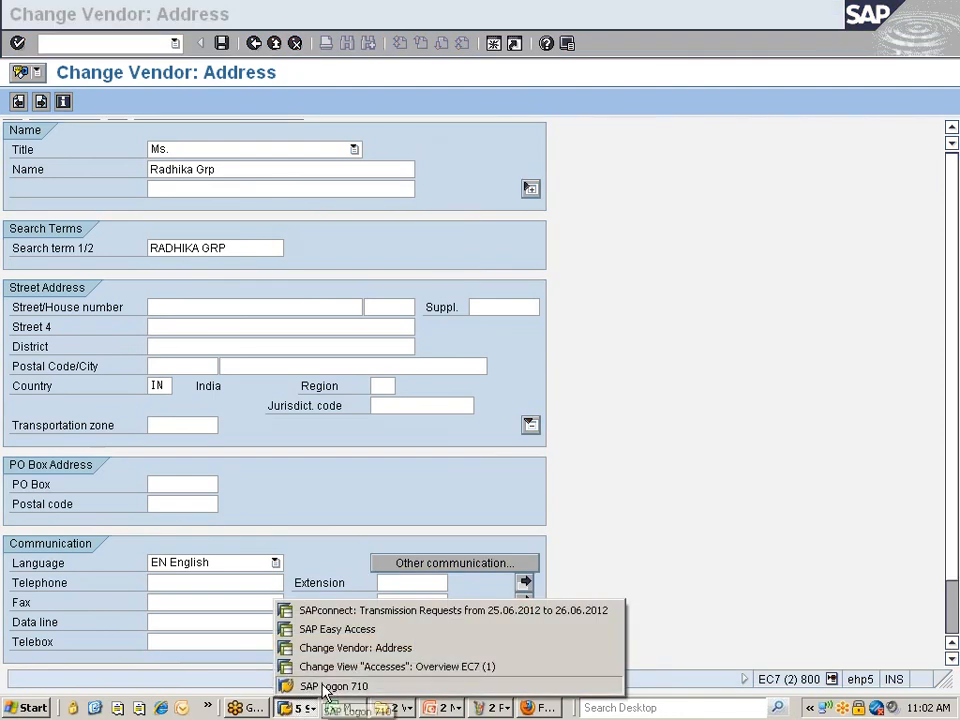
left_click(336, 686)
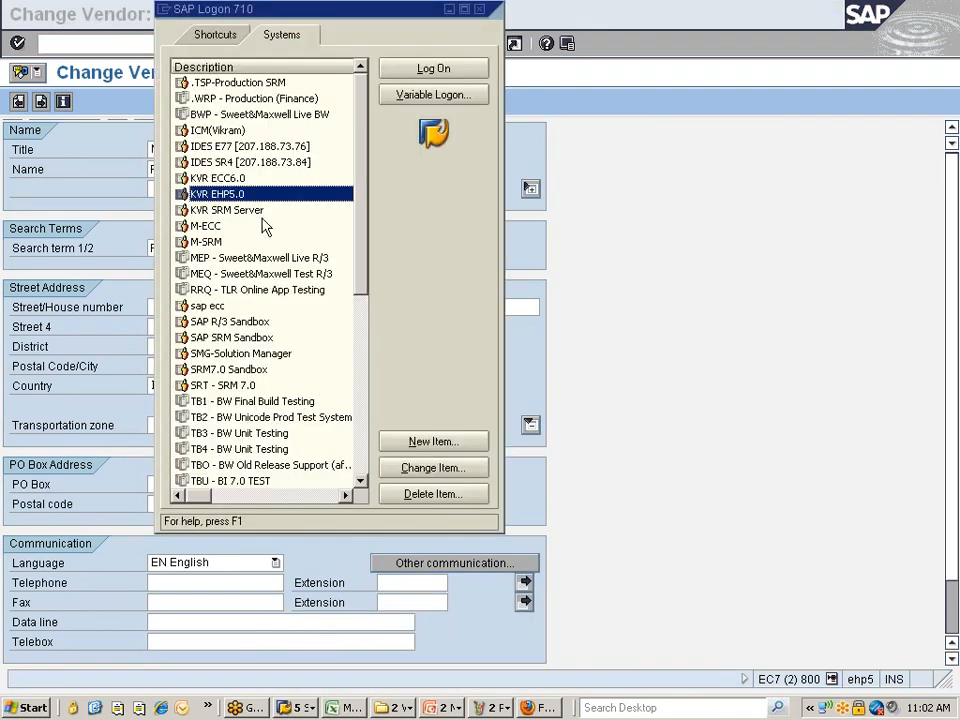
double_click(234, 131)
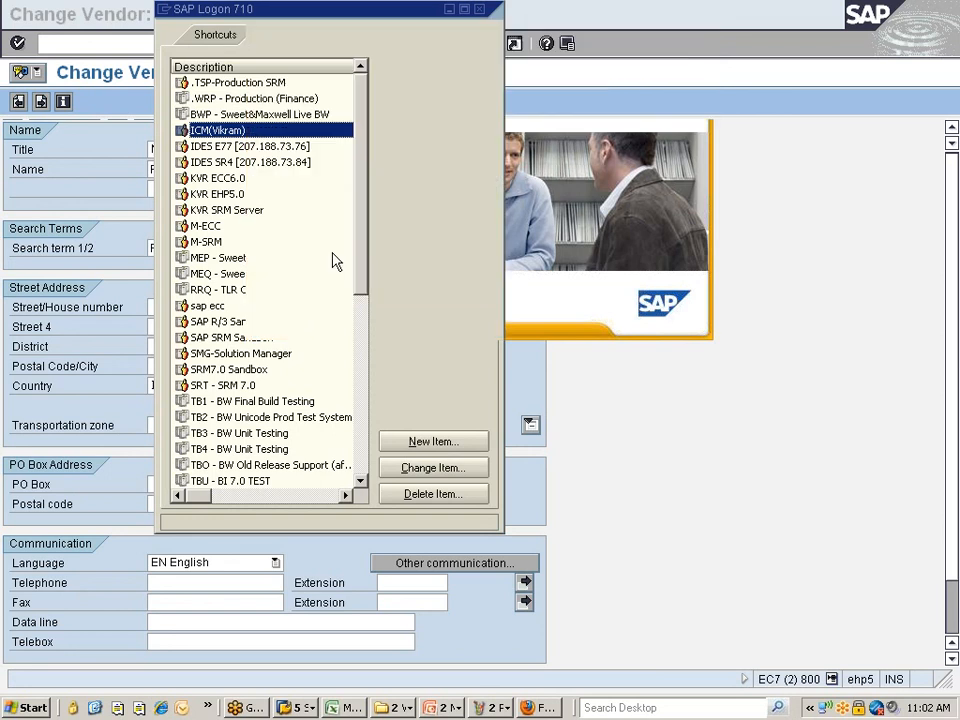
left_click(510, 414)
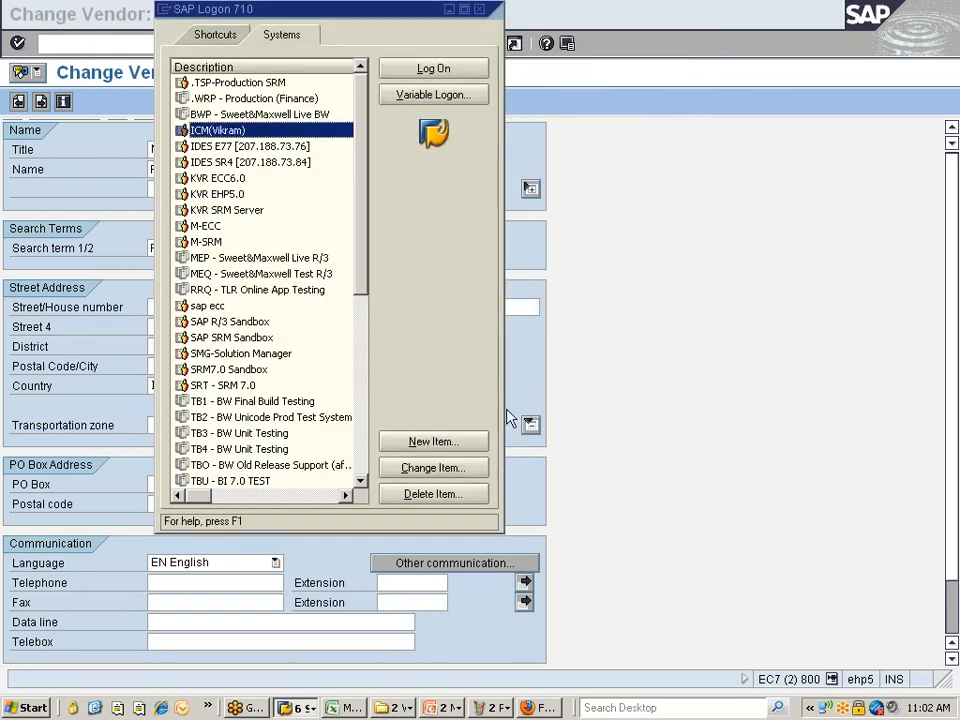
double_click(266, 130)
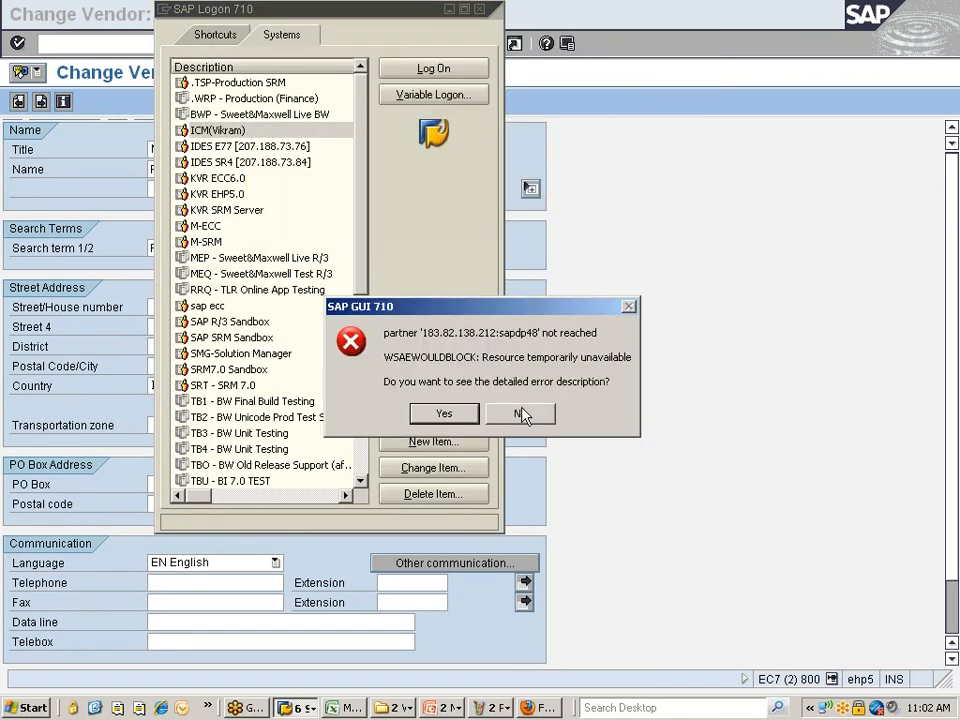
left_click(517, 412)
left_click(480, 10)
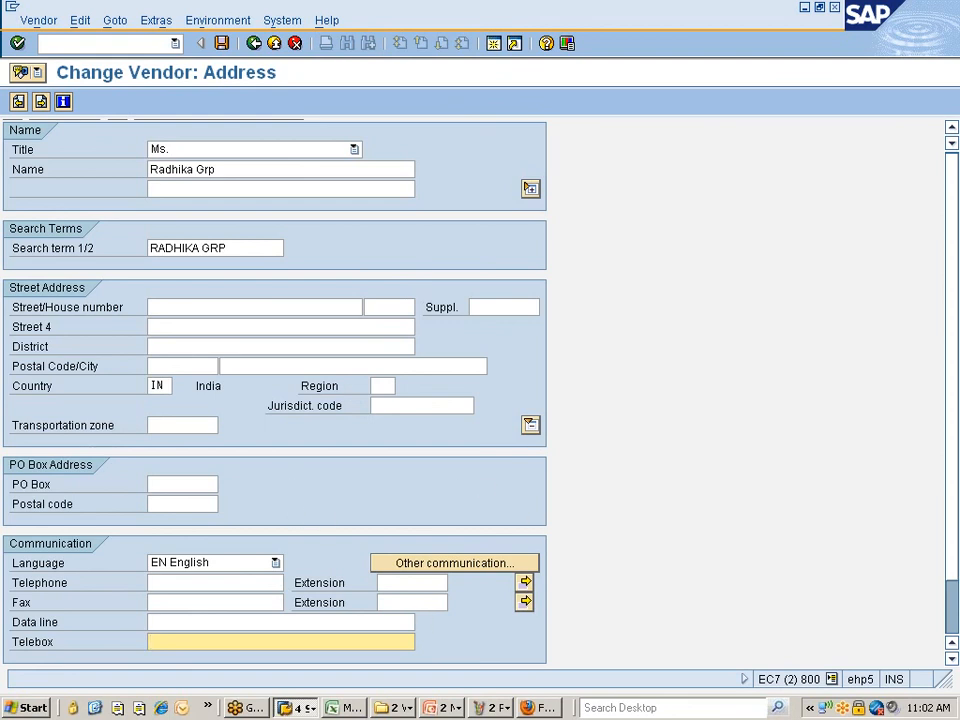
- Expand the vendor's name lines and full street address fields, then show the Windows desktop
left_click_drag(949, 395, 951, 511)
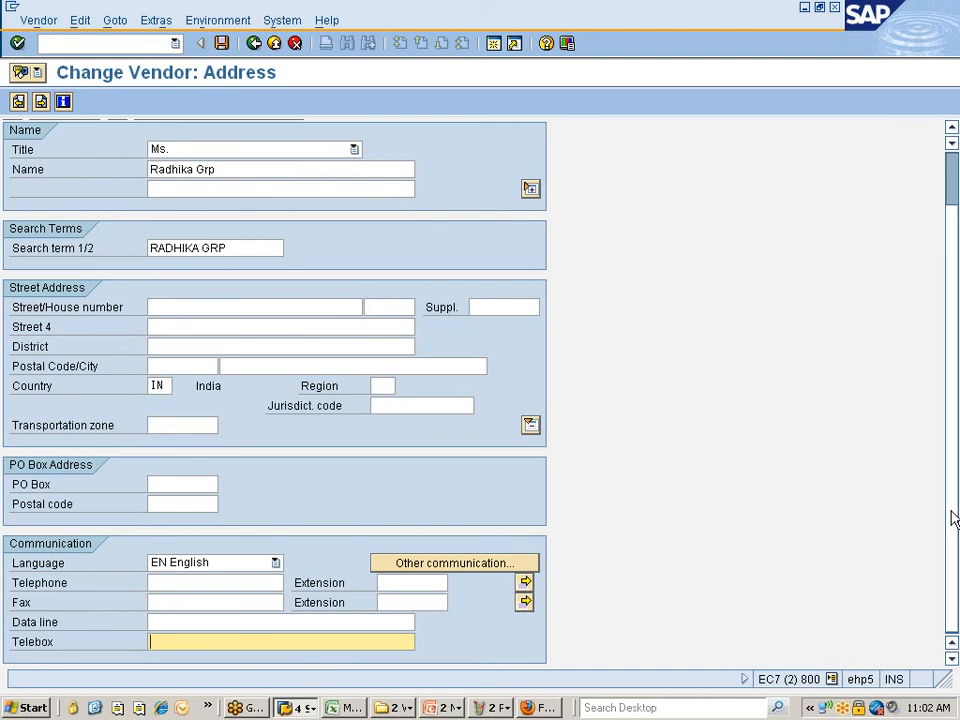
left_click(531, 426)
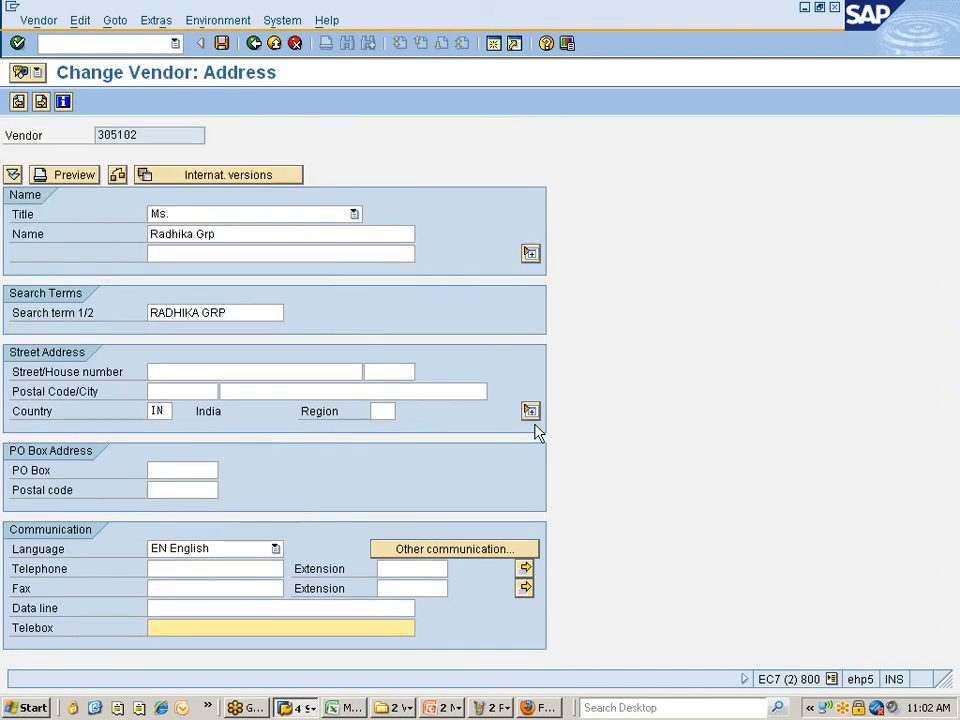
left_click(530, 253)
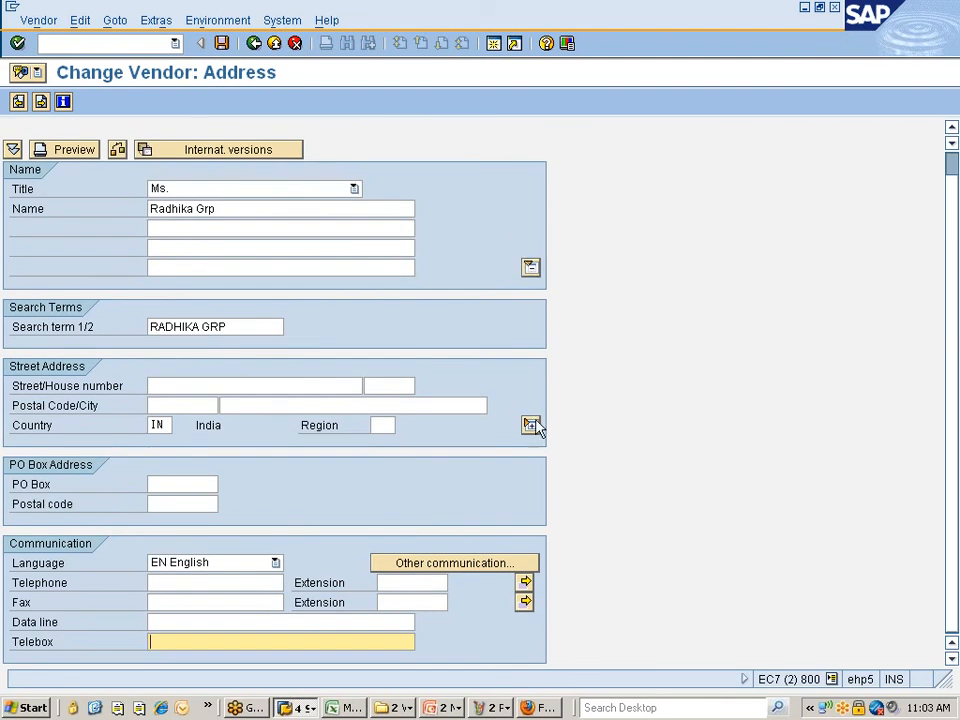
left_click(531, 426)
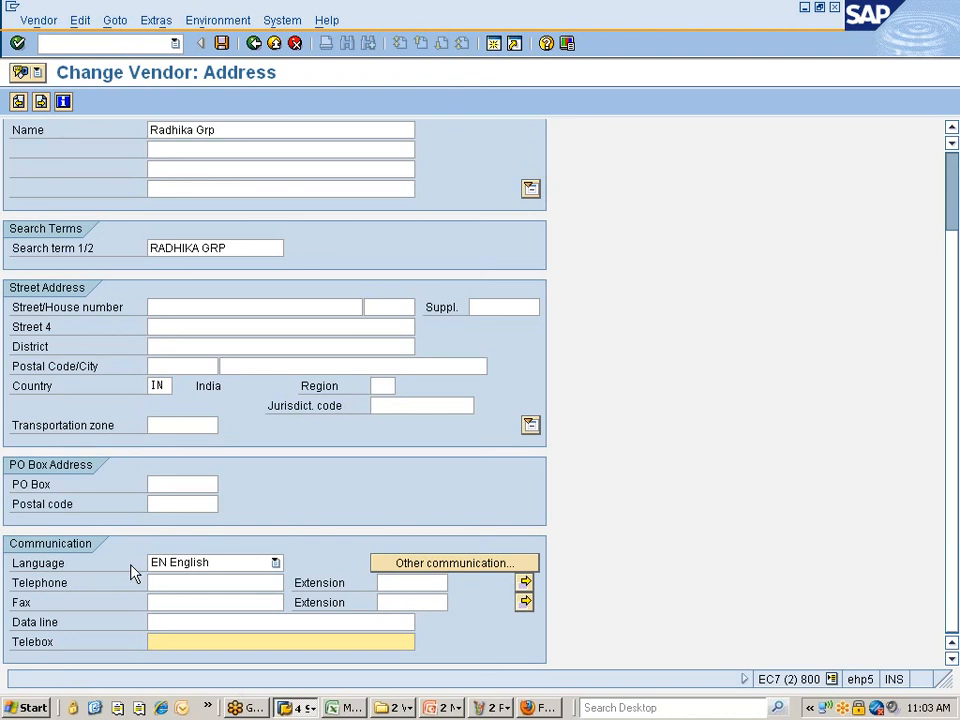
left_click(809, 709)
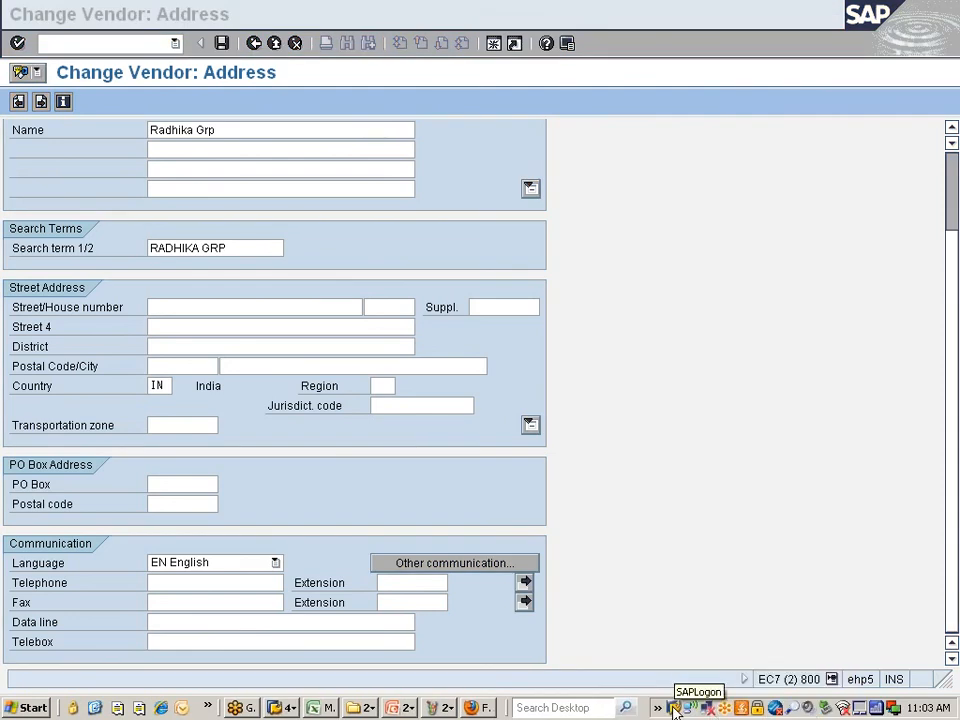
key("super+d")
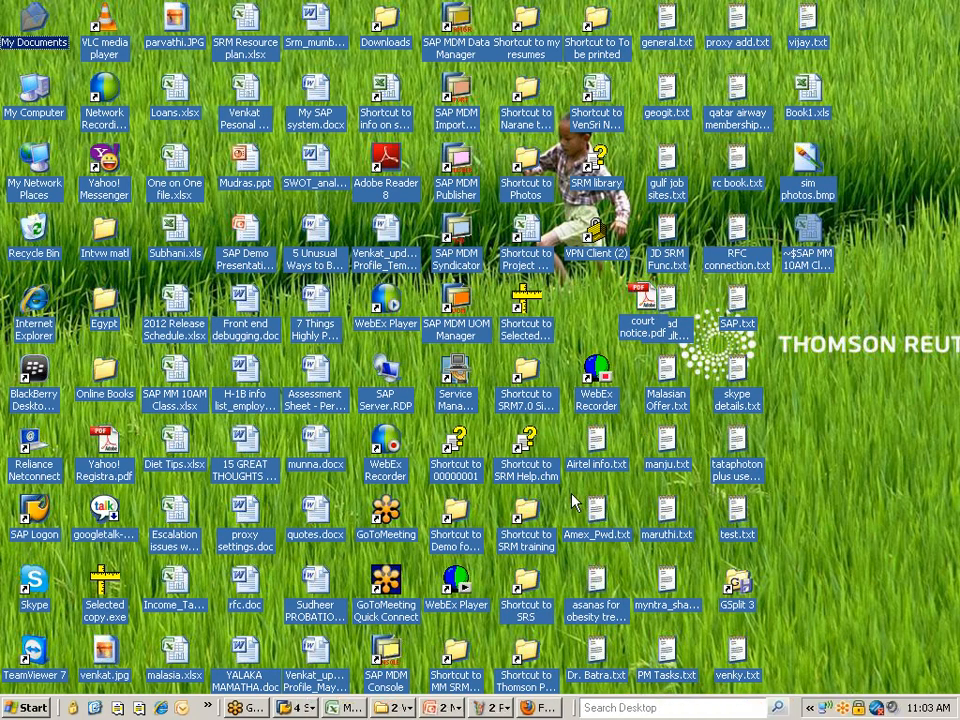
- Connect the Cisco VPN Client to the BLR TLR VPN with the account password
double_click(598, 242)
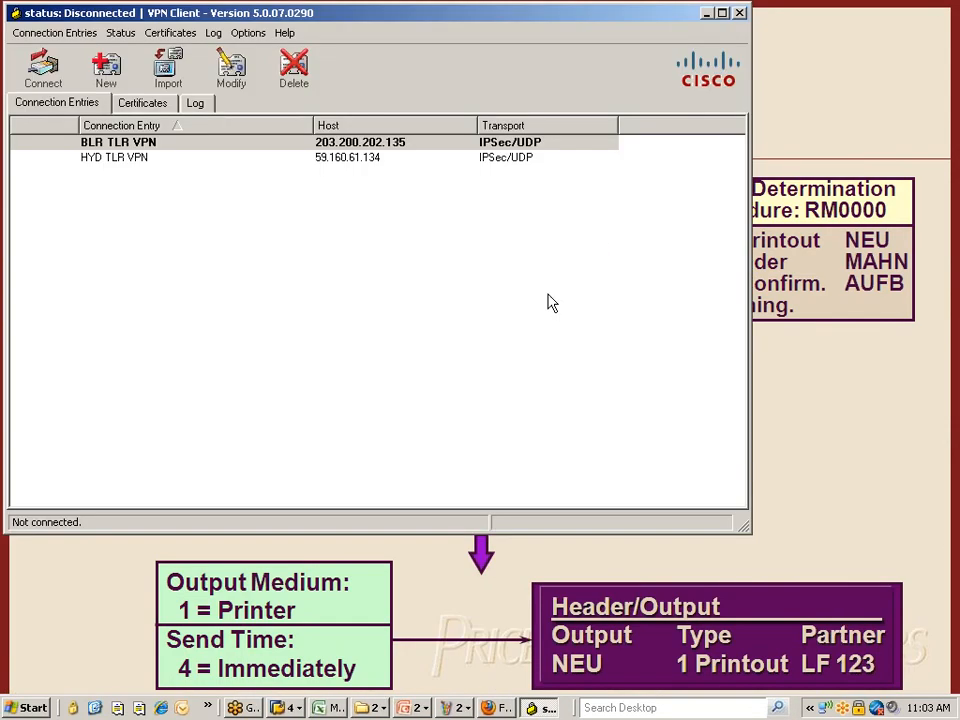
left_click(125, 143)
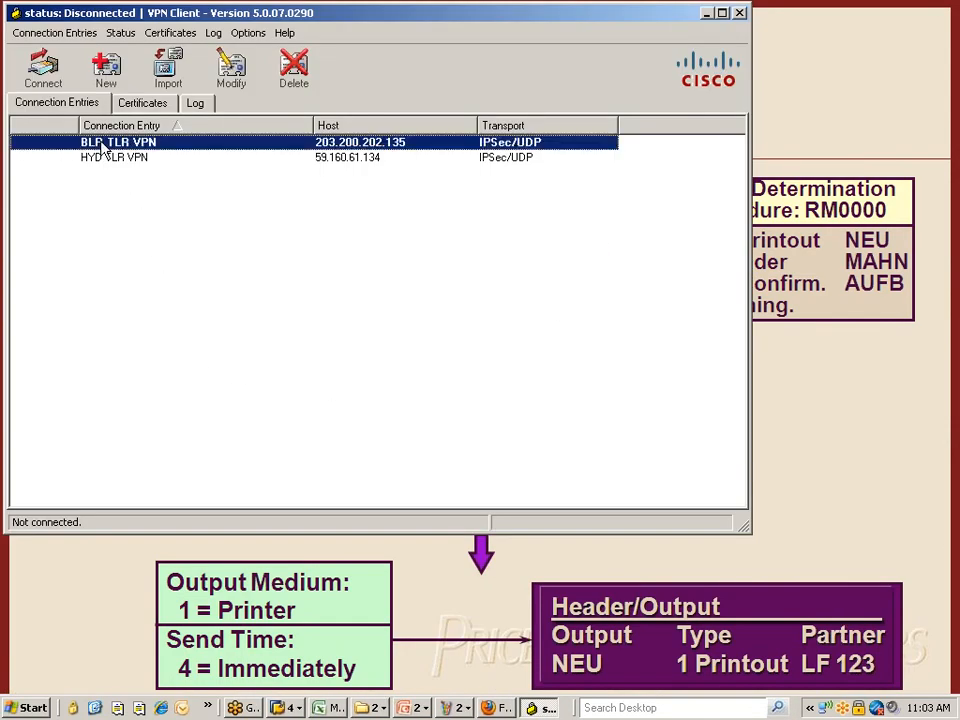
left_click(43, 66)
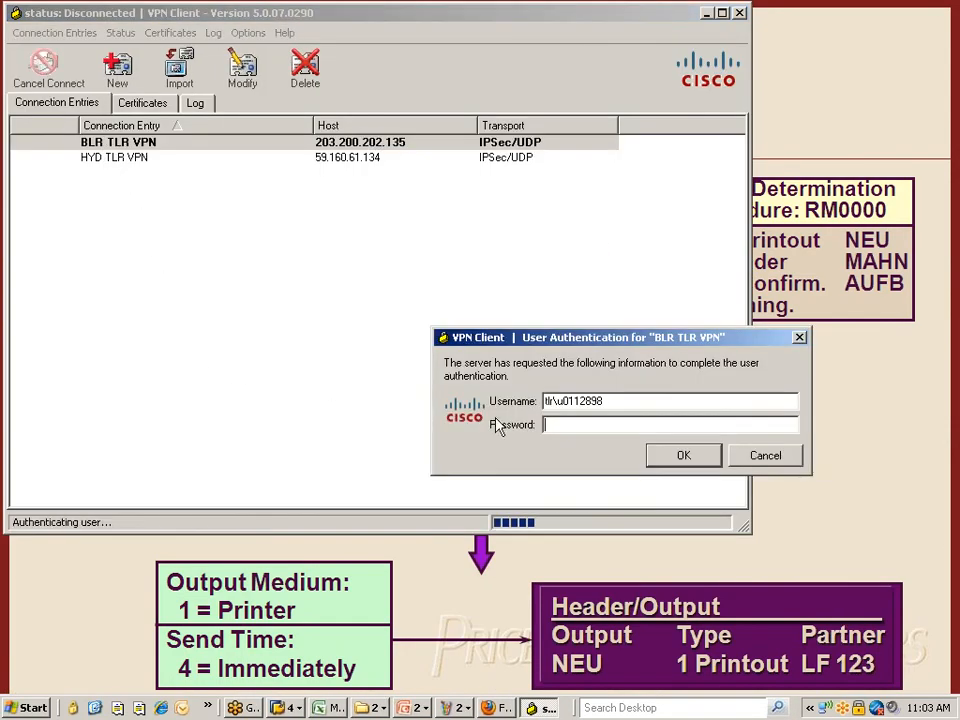
type("****")
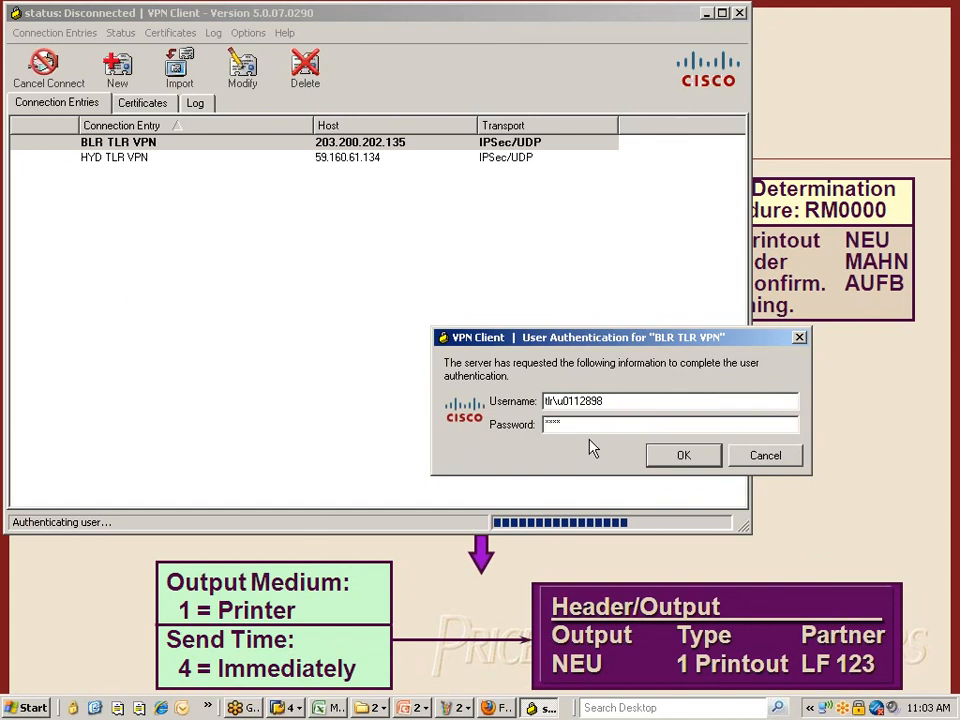
type("*******")
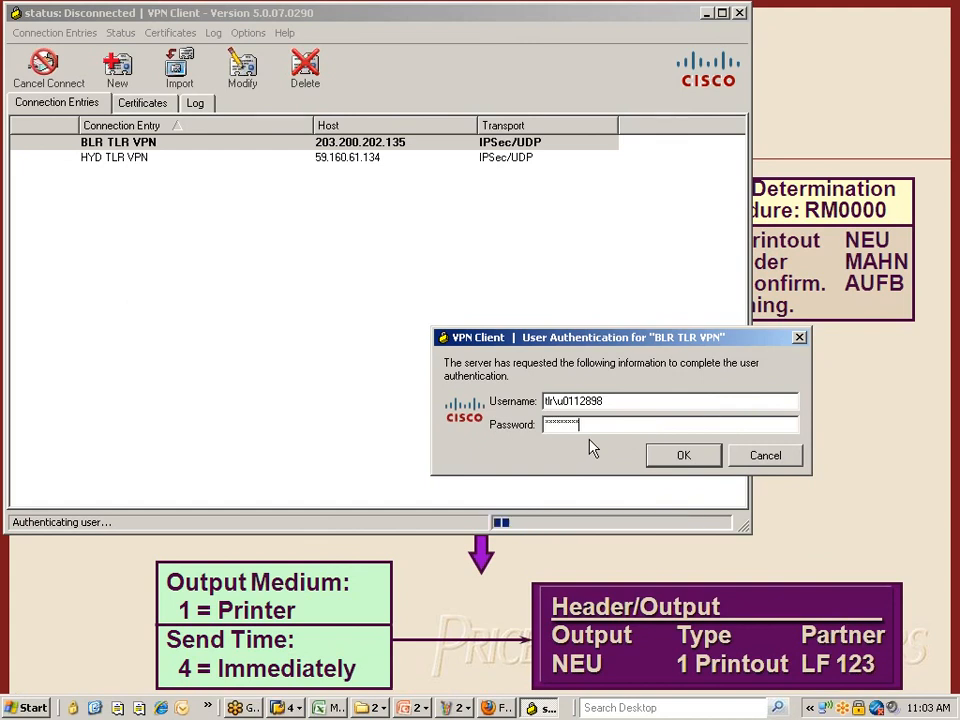
key("Return")
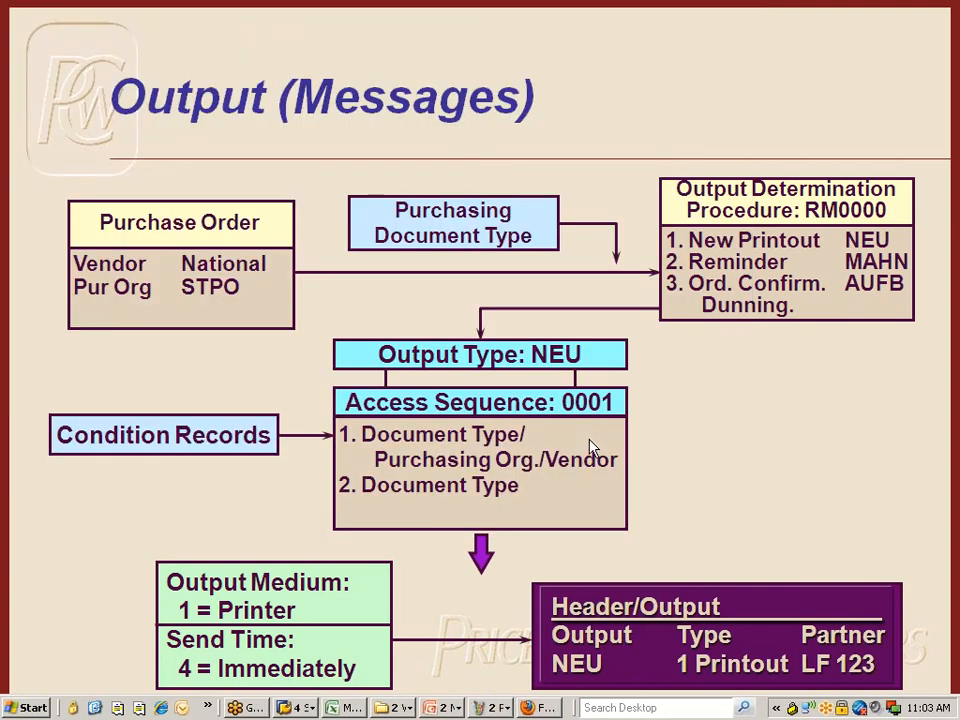
- In Internet Explorer, open the SAP system logon favourite and go to the portal's SAP Logon tab
left_click(161, 707)
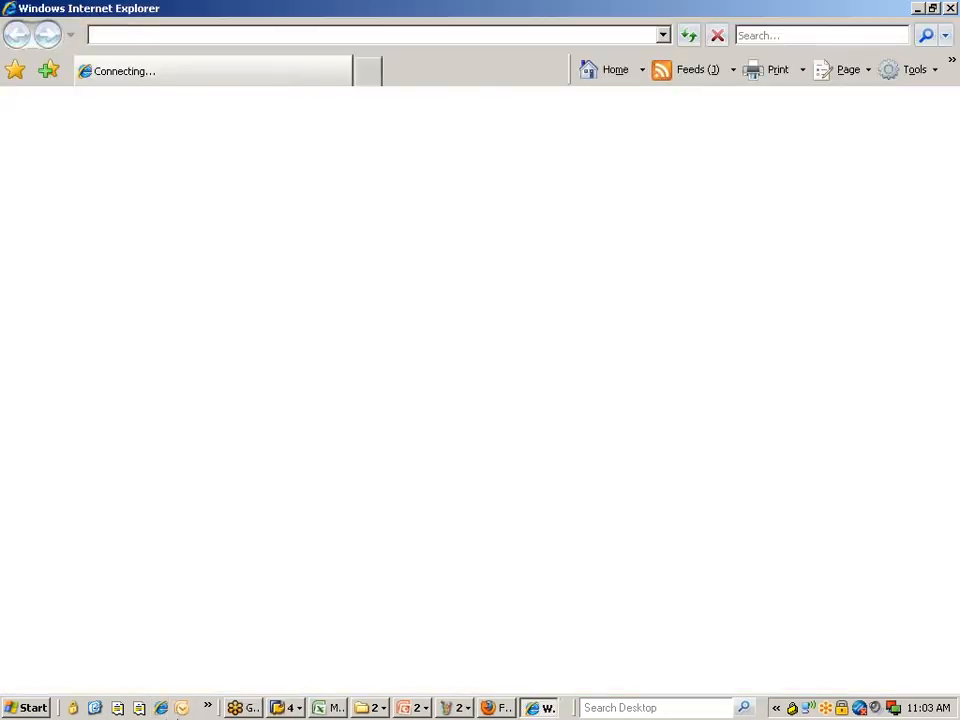
left_click(134, 66)
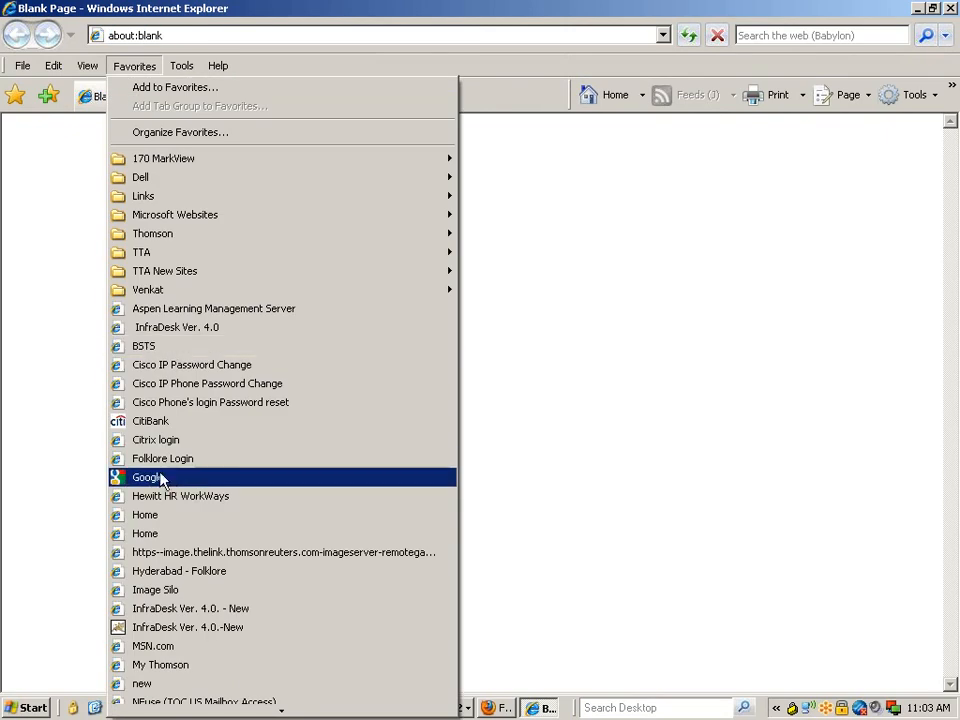
mouse_move(170, 296)
mouse_move(490, 328)
left_click(611, 552)
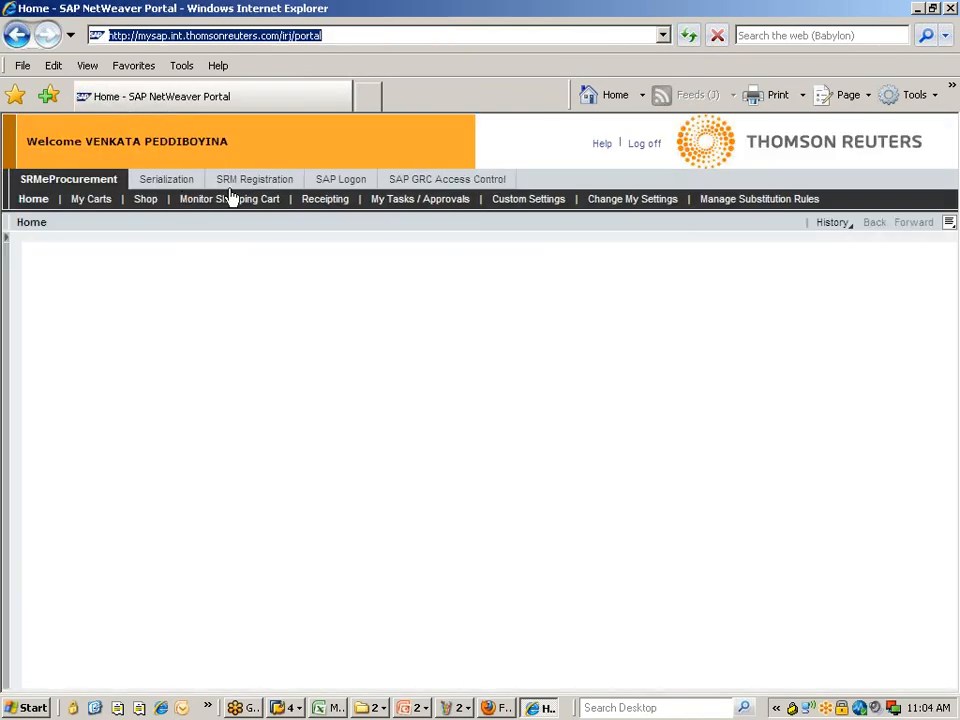
left_click(337, 183)
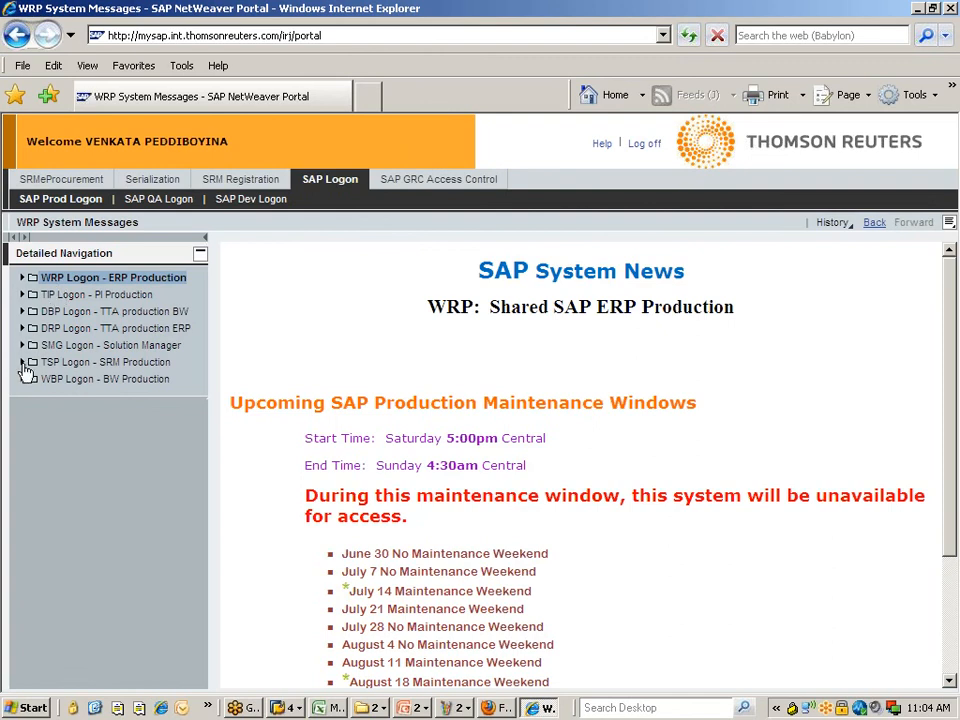
- Launch TR2 750 from TR2 Logon - ERP UAT under SAP QA logon, then close its logon window
left_click(175, 201)
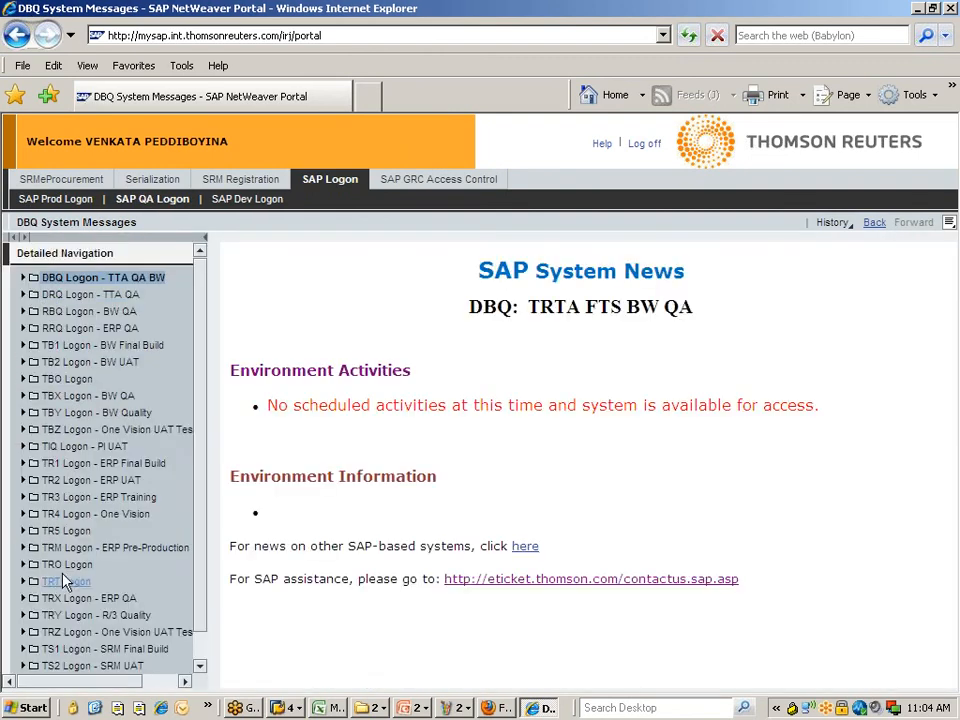
scroll(55, 578, "down", 1)
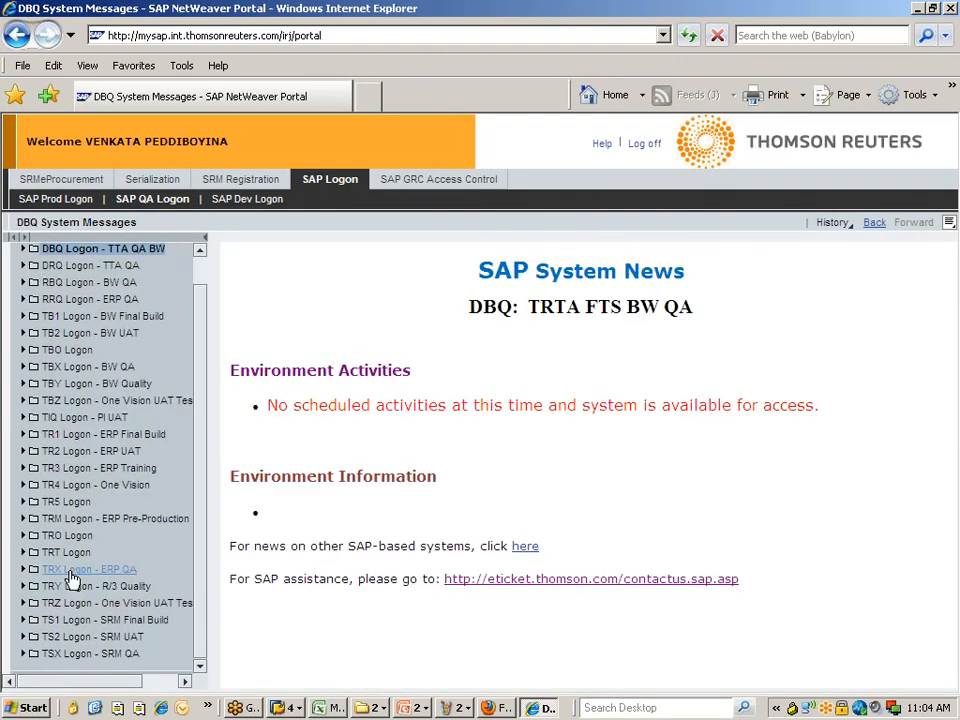
left_click(23, 451)
left_click(74, 468)
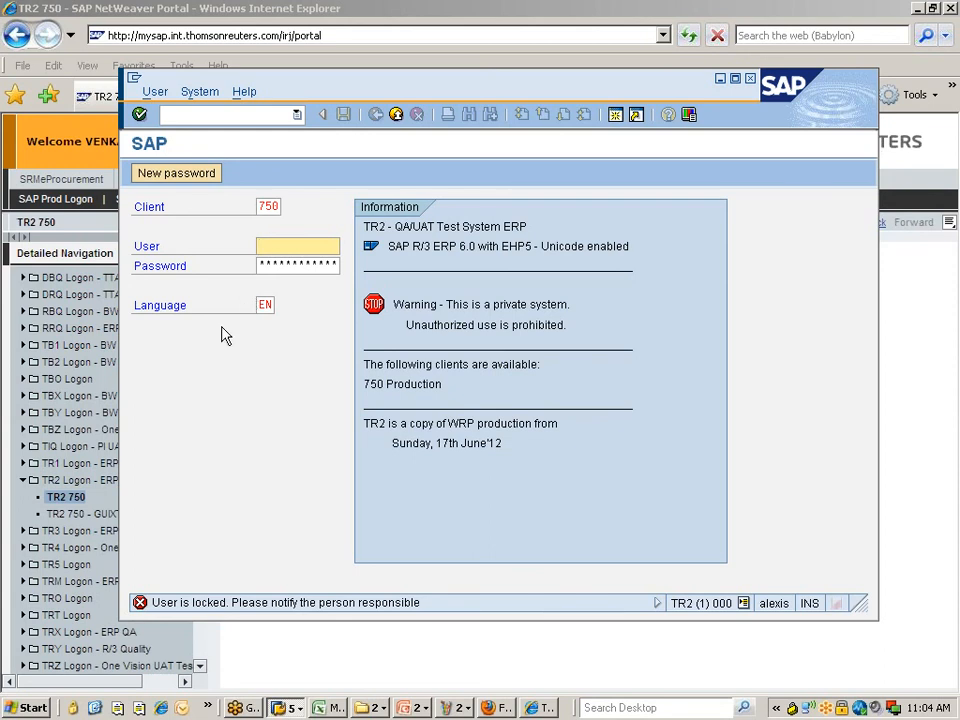
left_click(396, 115)
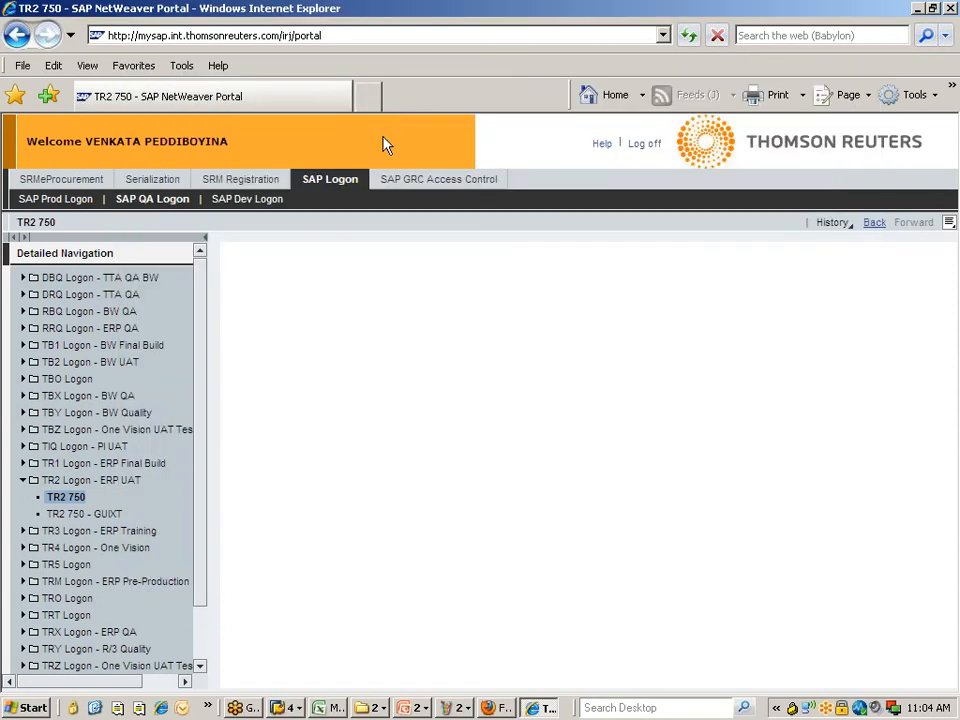
left_click(64, 499)
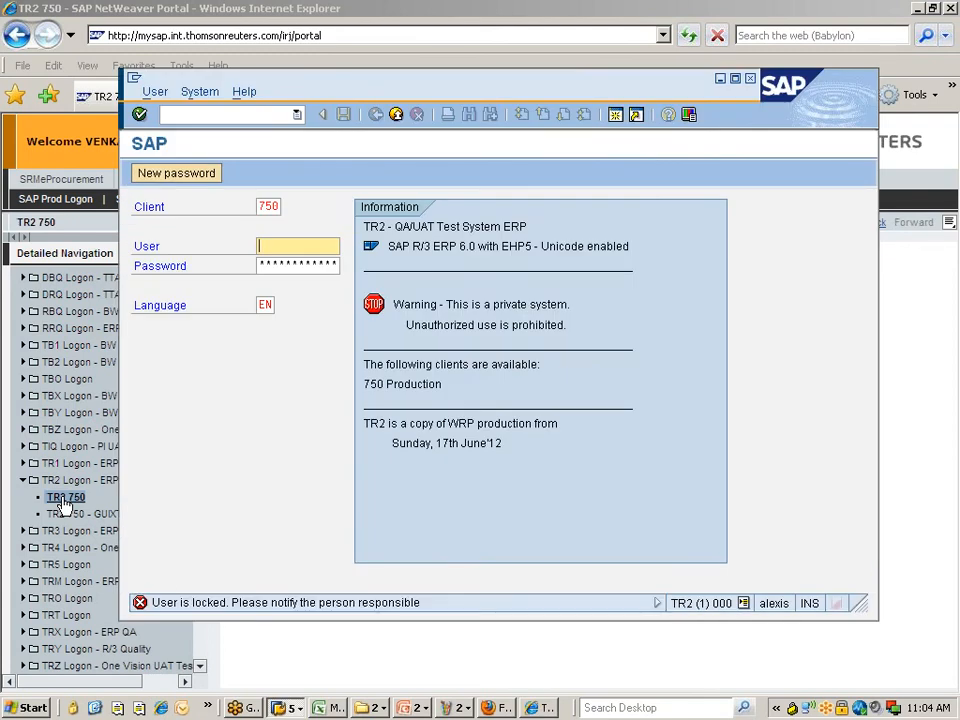
left_click(396, 114)
- Review Internet Explorer's LAN settings without changes, then return to the Change Vendor: Address window
left_click(182, 66)
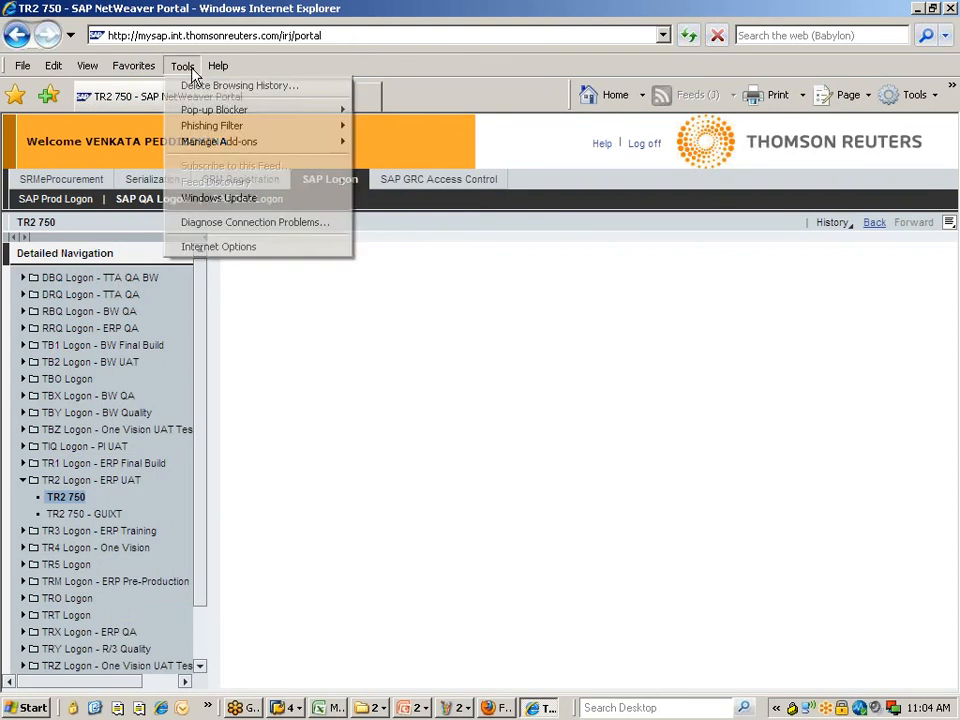
left_click(194, 246)
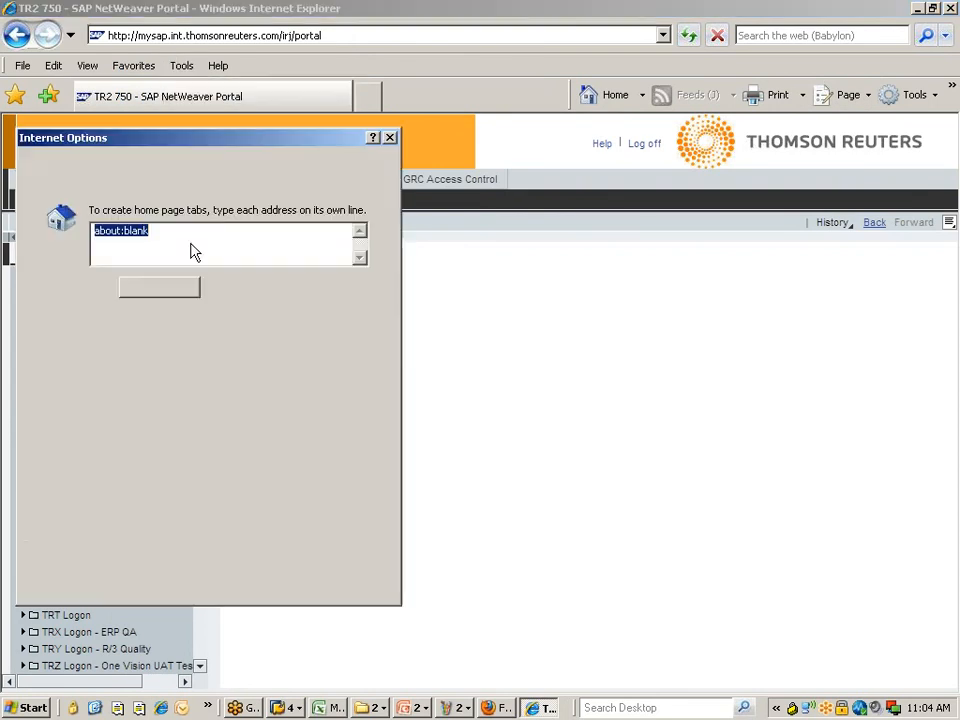
left_click(237, 170)
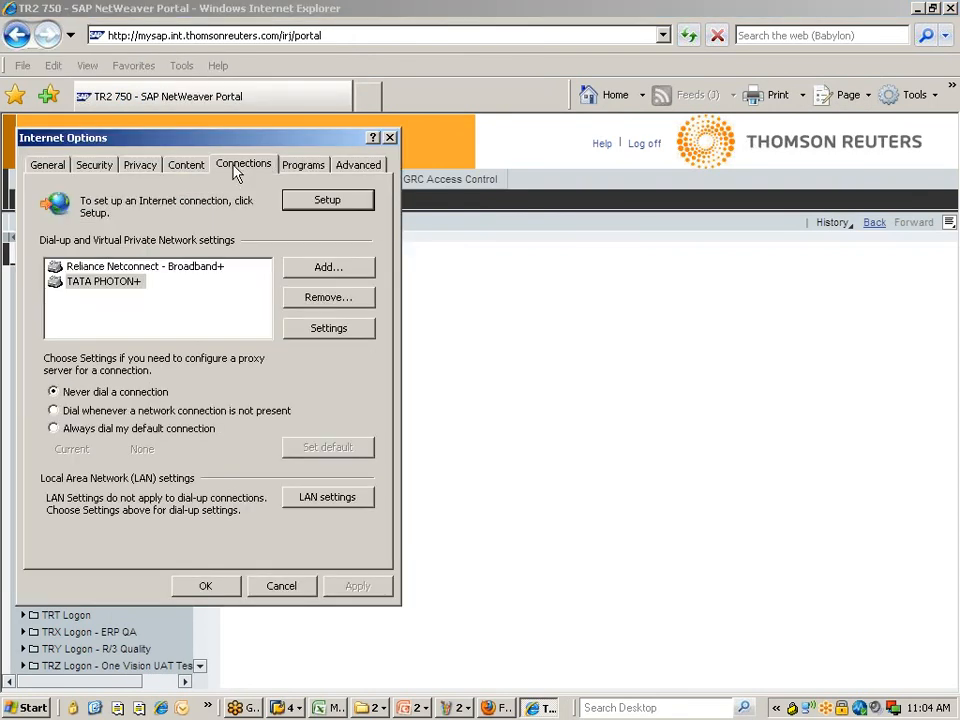
left_click(318, 501)
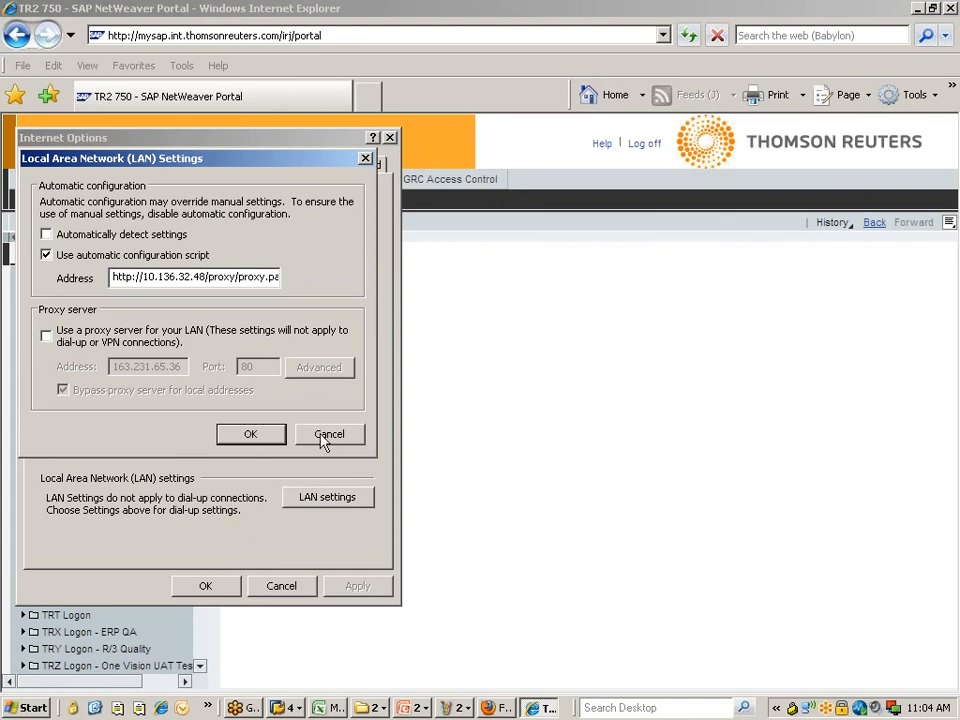
left_click(326, 439)
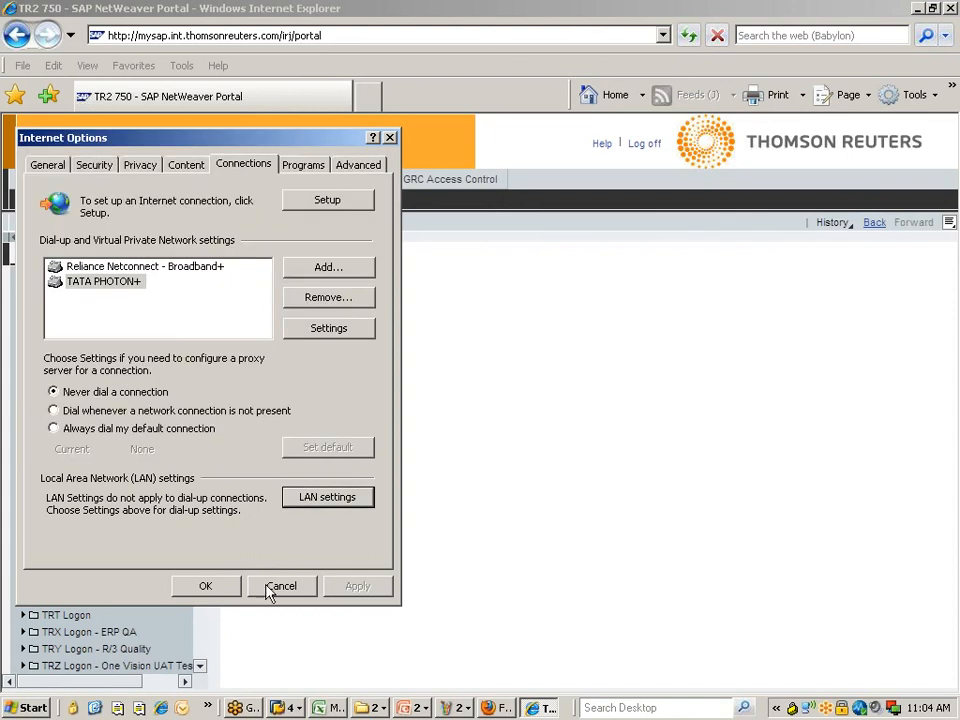
left_click(208, 587)
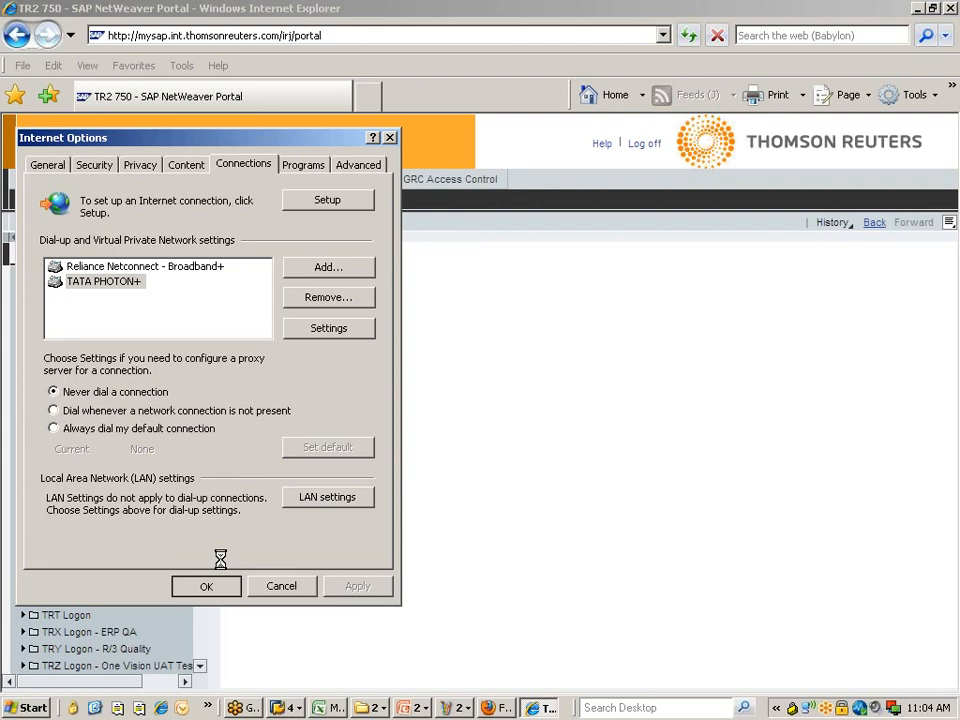
left_click(289, 708)
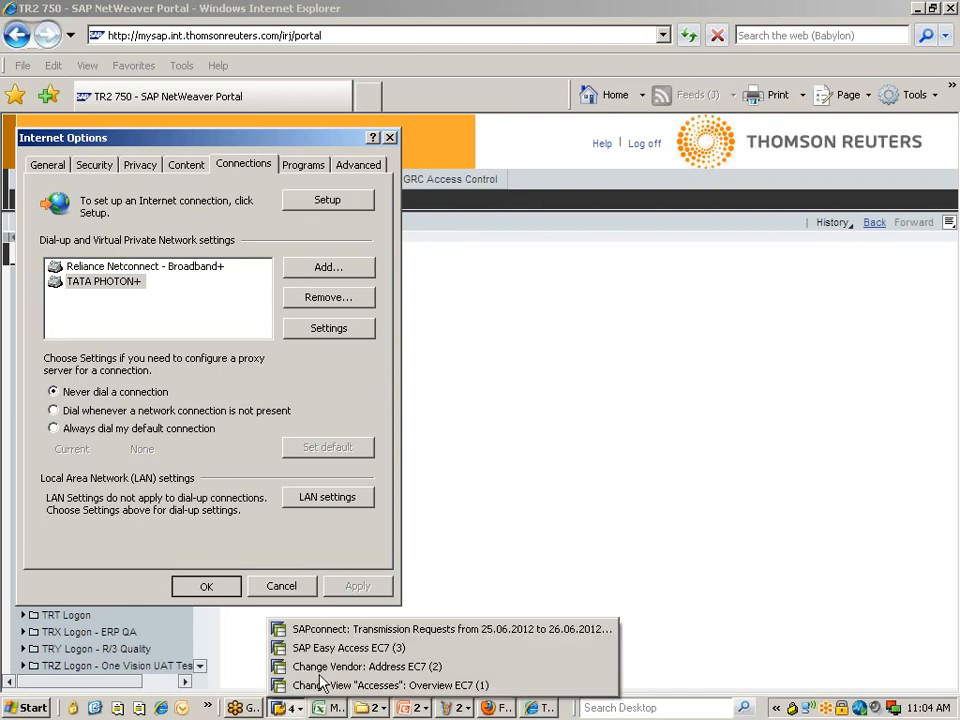
left_click(336, 667)
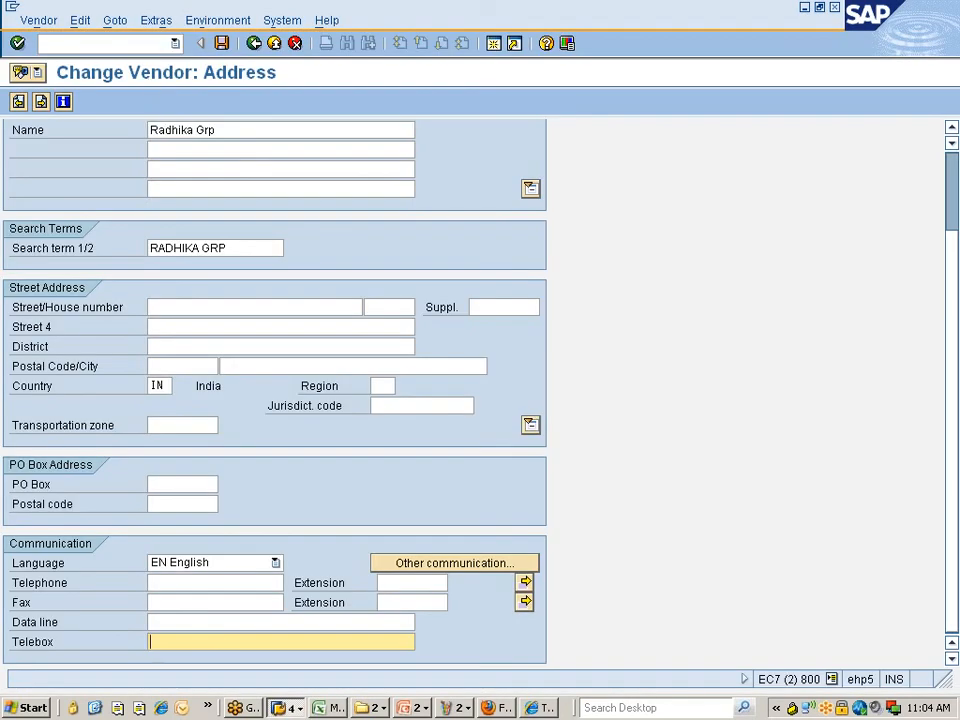
- End the SAP sessions with /nex, stop the vendor address transaction, and return to the portal page
type("/nex")
key("Return")
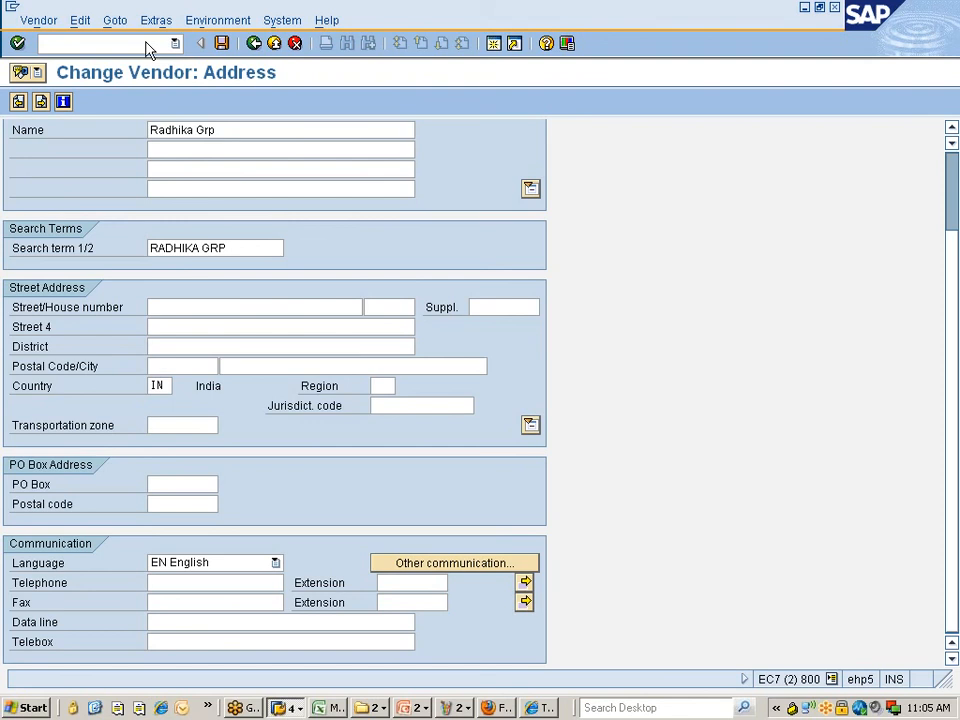
left_click(290, 707)
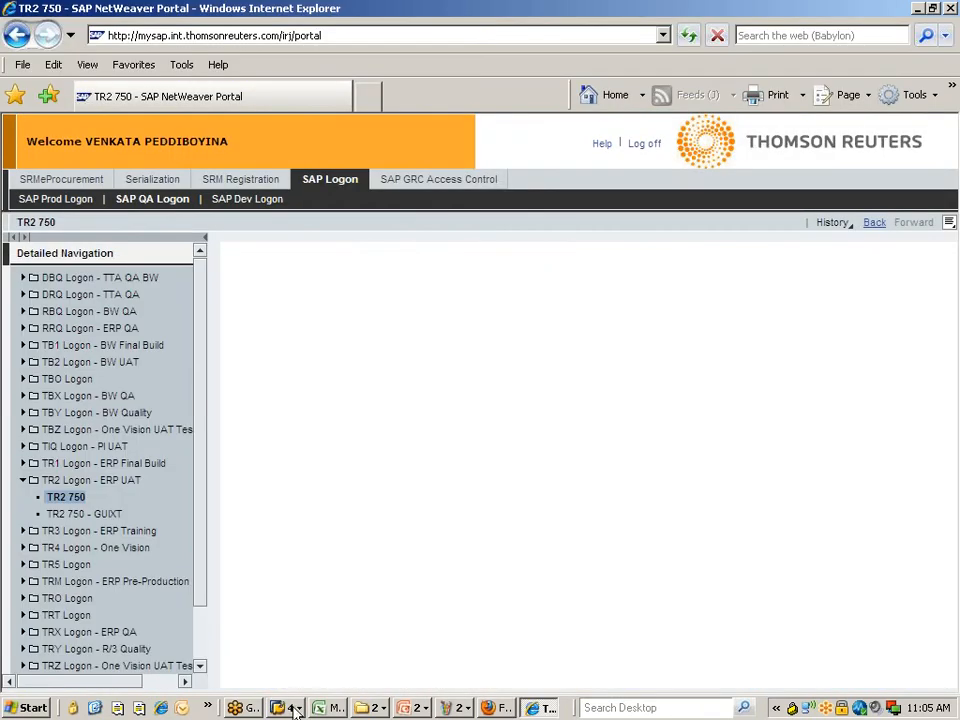
left_click(293, 708)
right_click(352, 630)
left_click(381, 621)
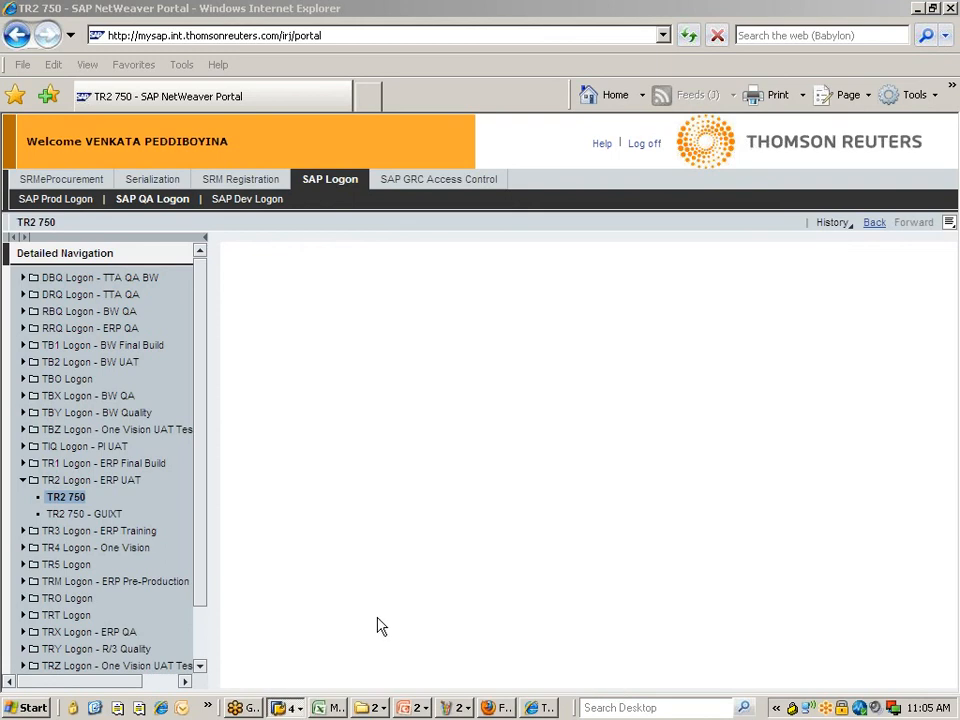
left_click(290, 707)
left_click(318, 670)
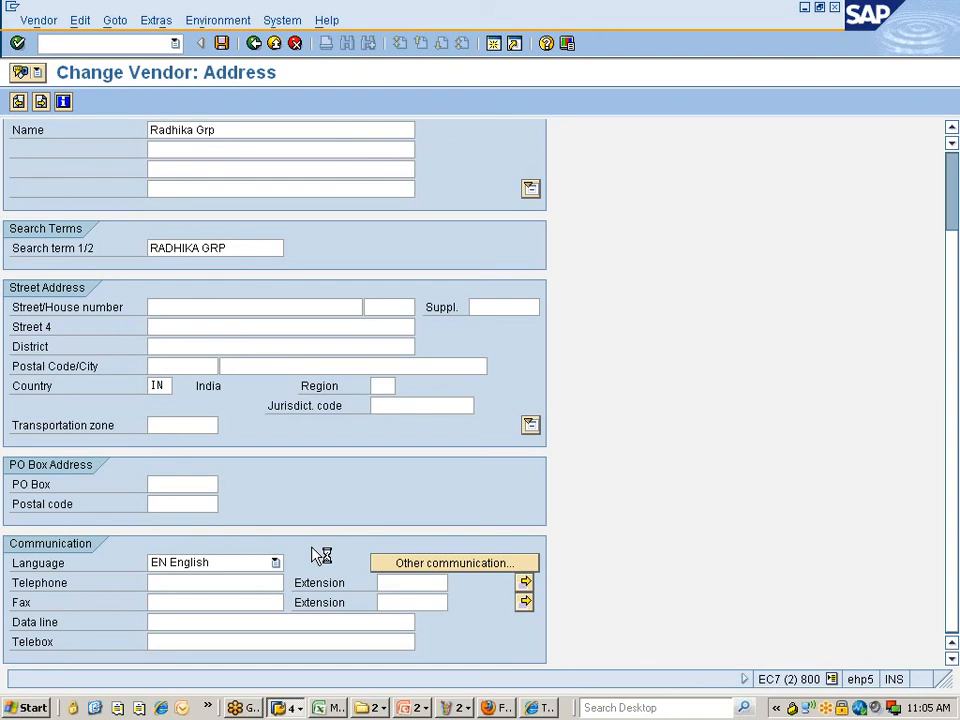
left_click(545, 710)
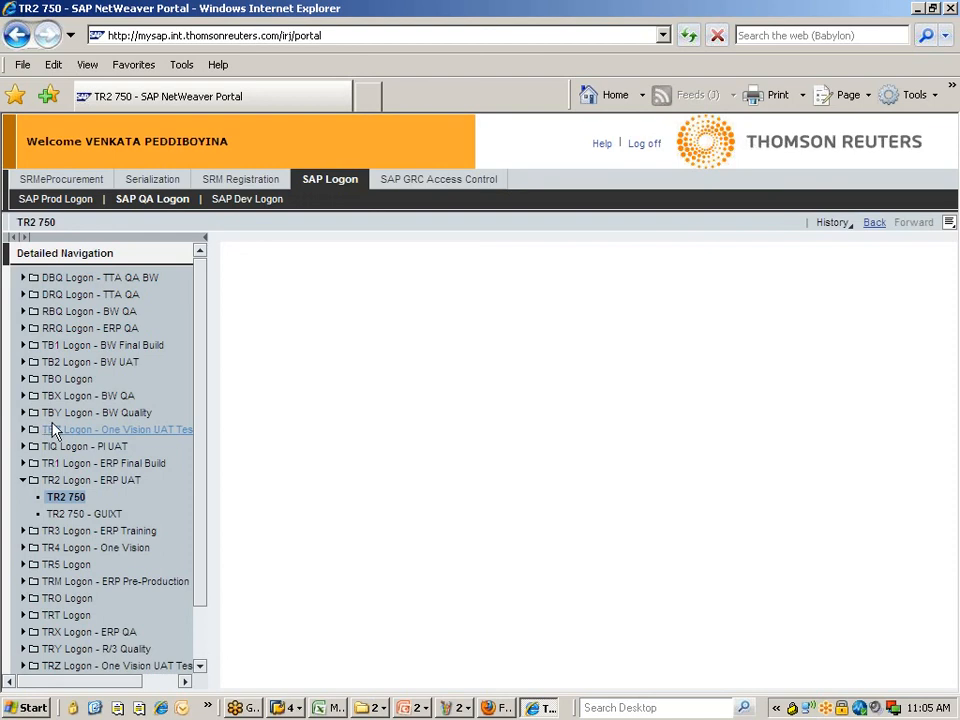
scroll(105, 450, "down", 2)
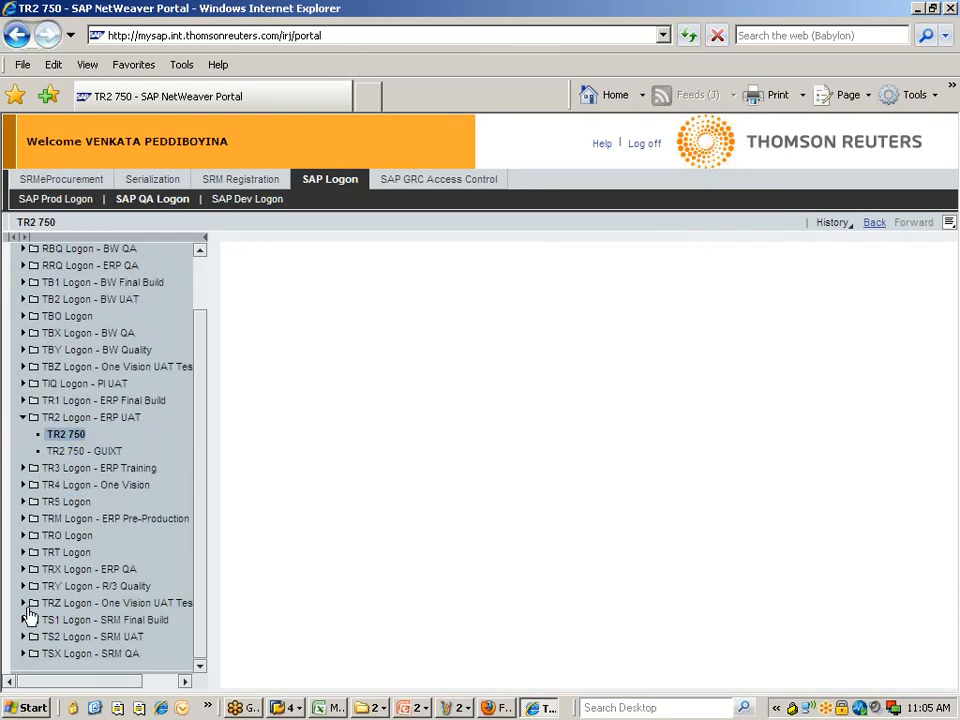
- Launch TRX 750 from TRX Logon - ERP QA, decline the error details, then launch it again
left_click(24, 569)
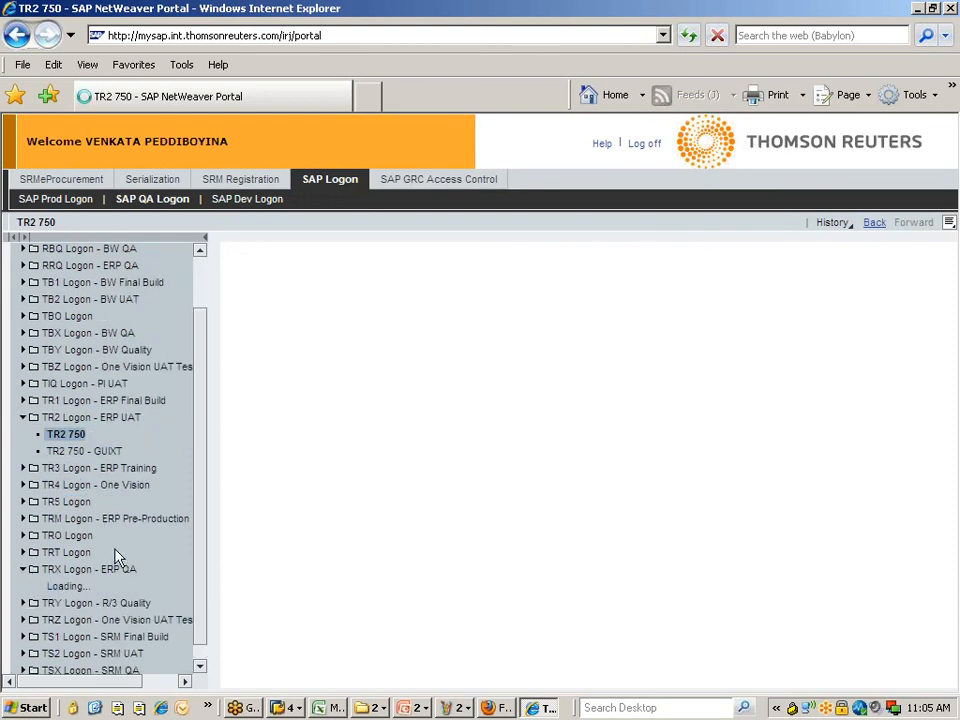
left_click(70, 597)
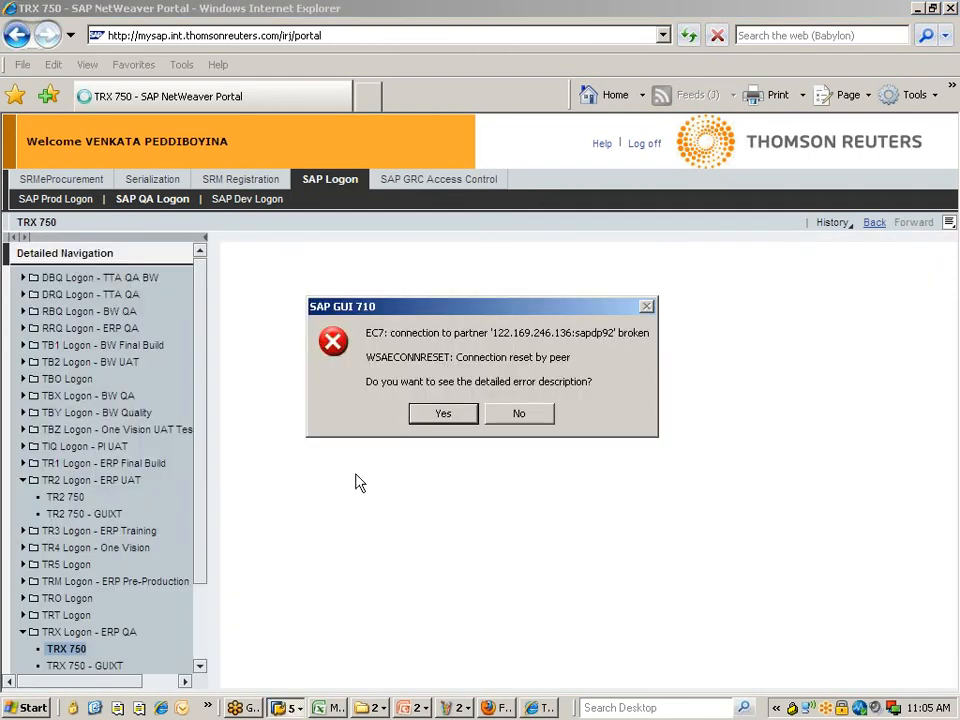
left_click(520, 415)
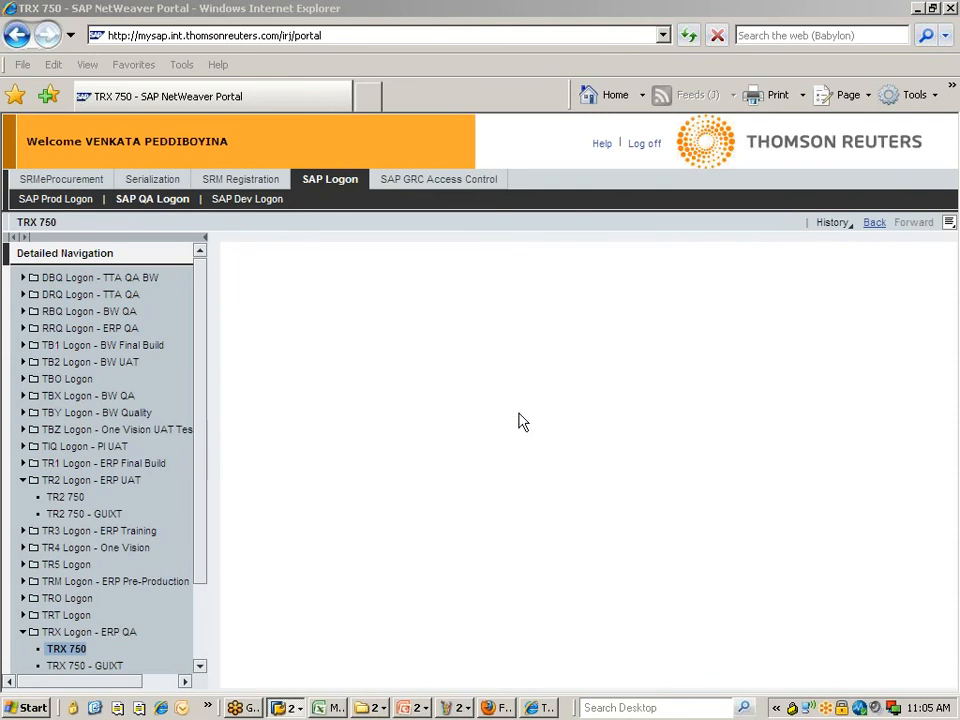
left_click(68, 650)
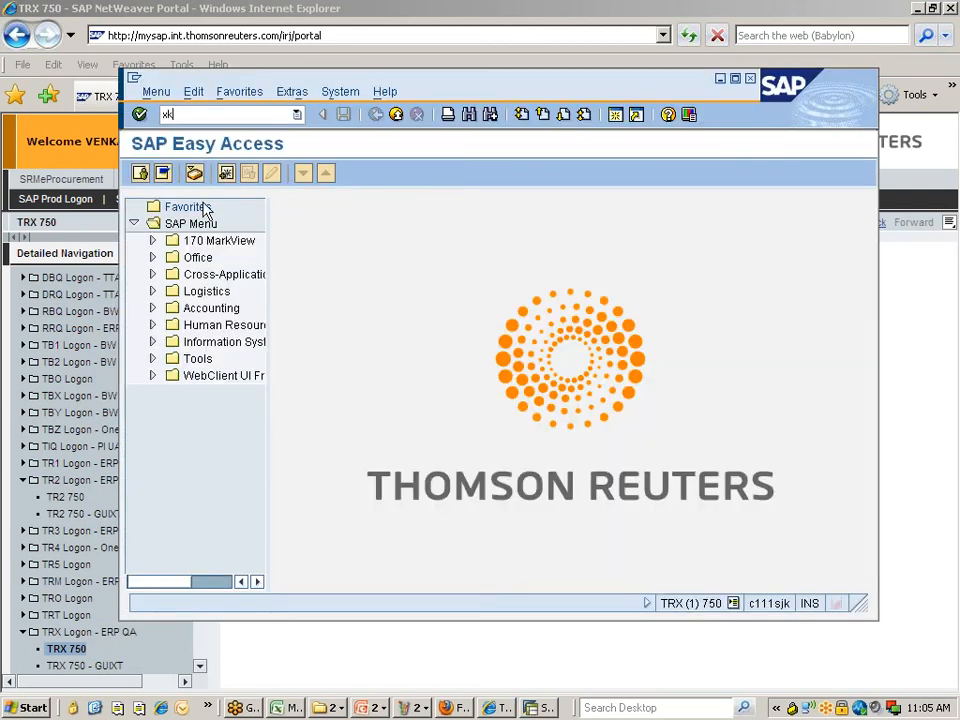
- Run XK03 with company code 3408 and purchasing organization 1000, and open the Vendor search list
key("Return")
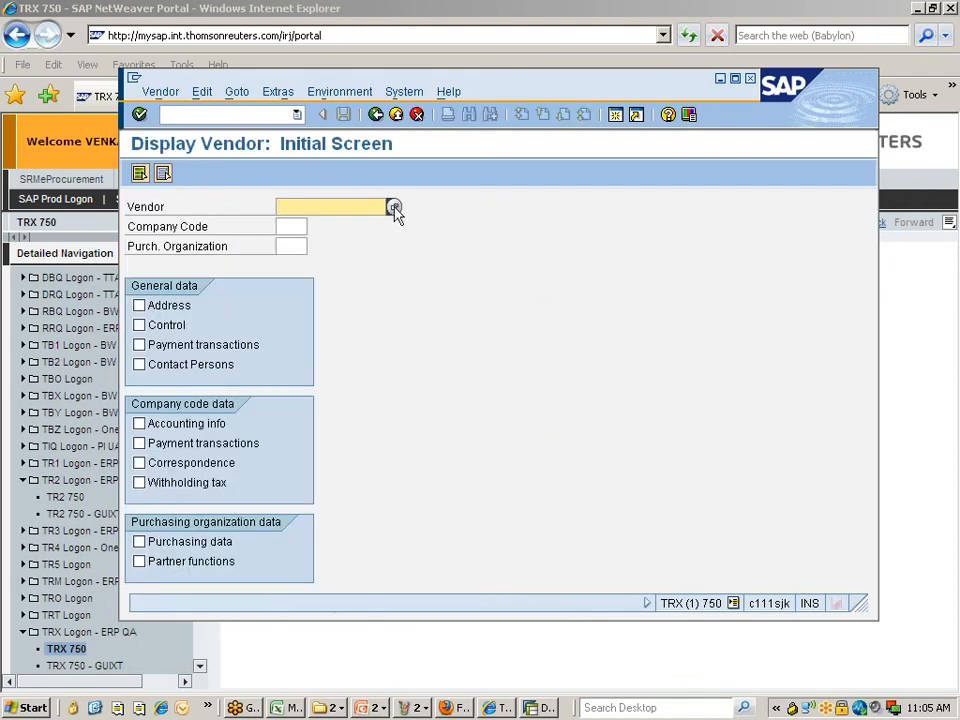
key("Tab")
type("34")
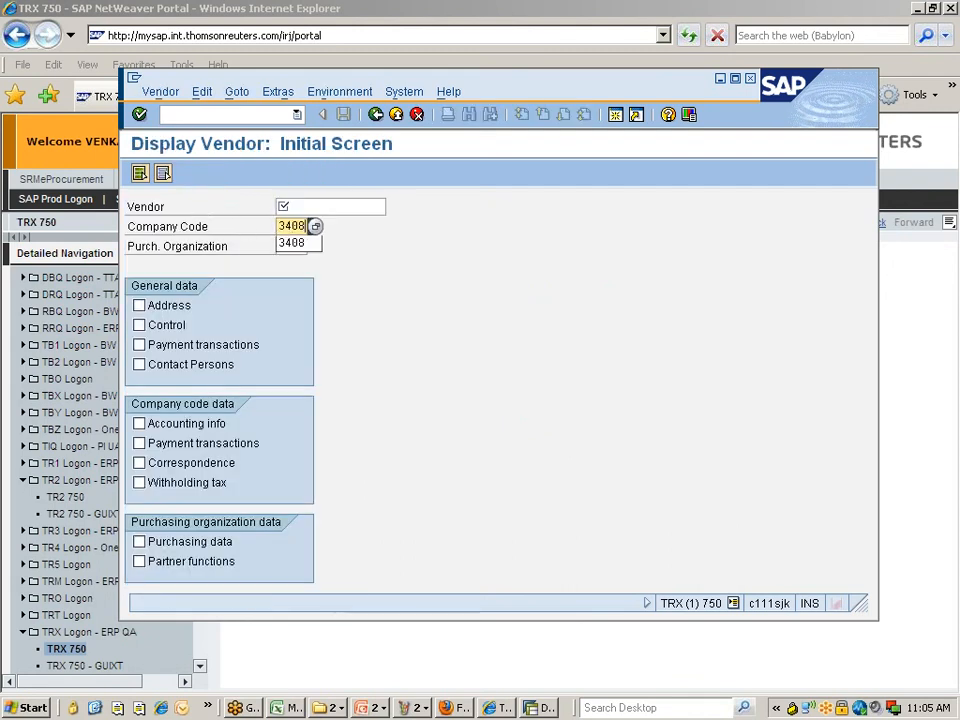
key("Return")
left_click(291, 245)
type("1000")
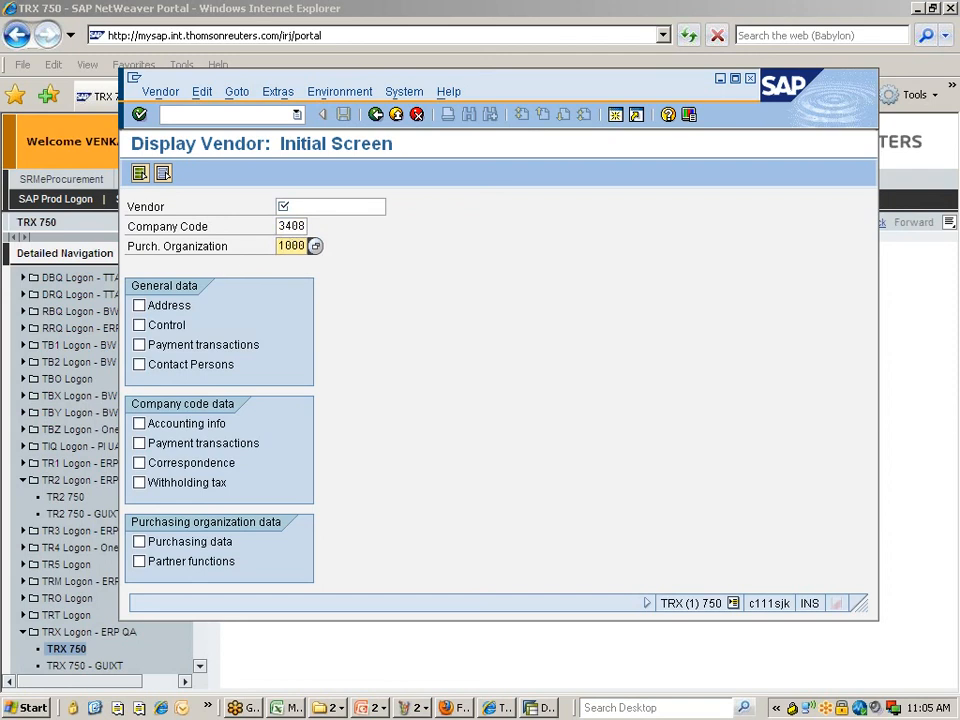
left_click(305, 207)
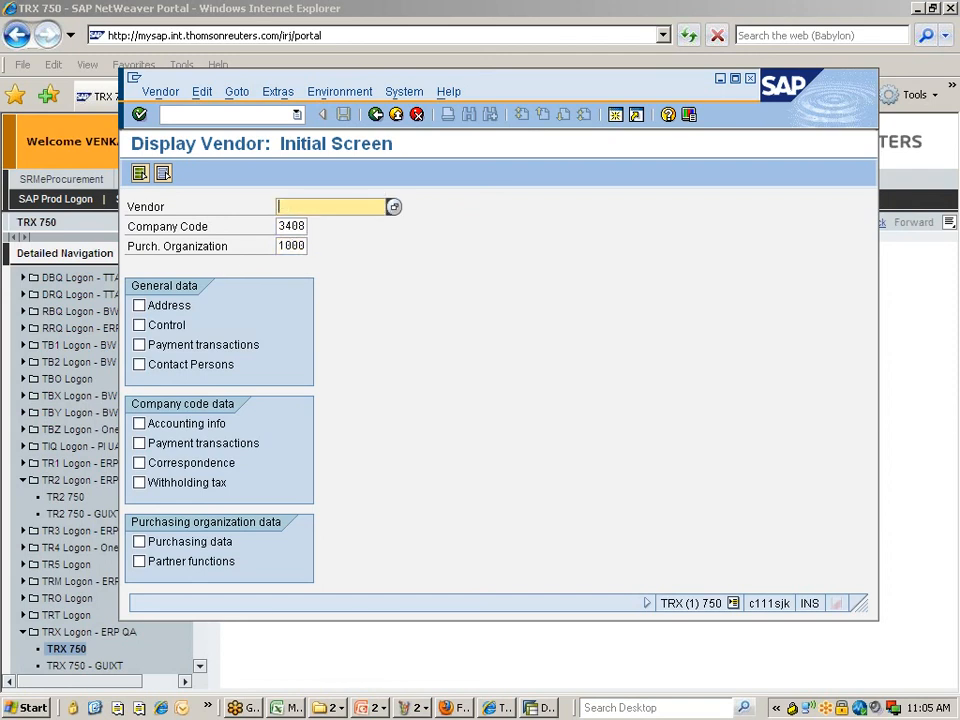
left_click(393, 207)
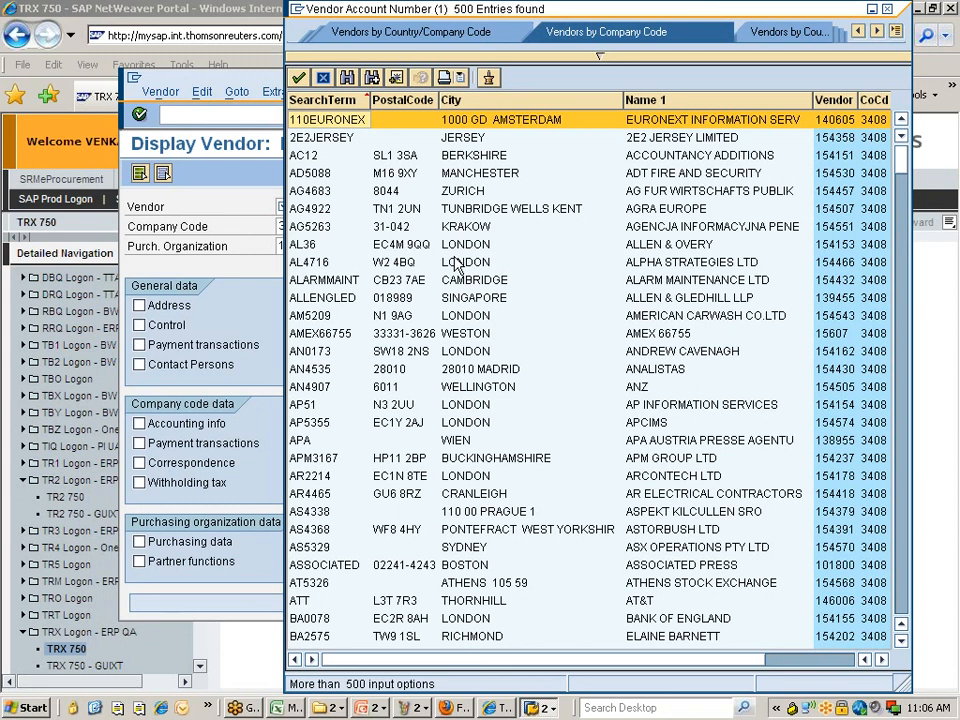
- Search the vendor list for Dell, pick Dell Computer Corp Ltd (310355), and tick Address
key("ctrl+f")
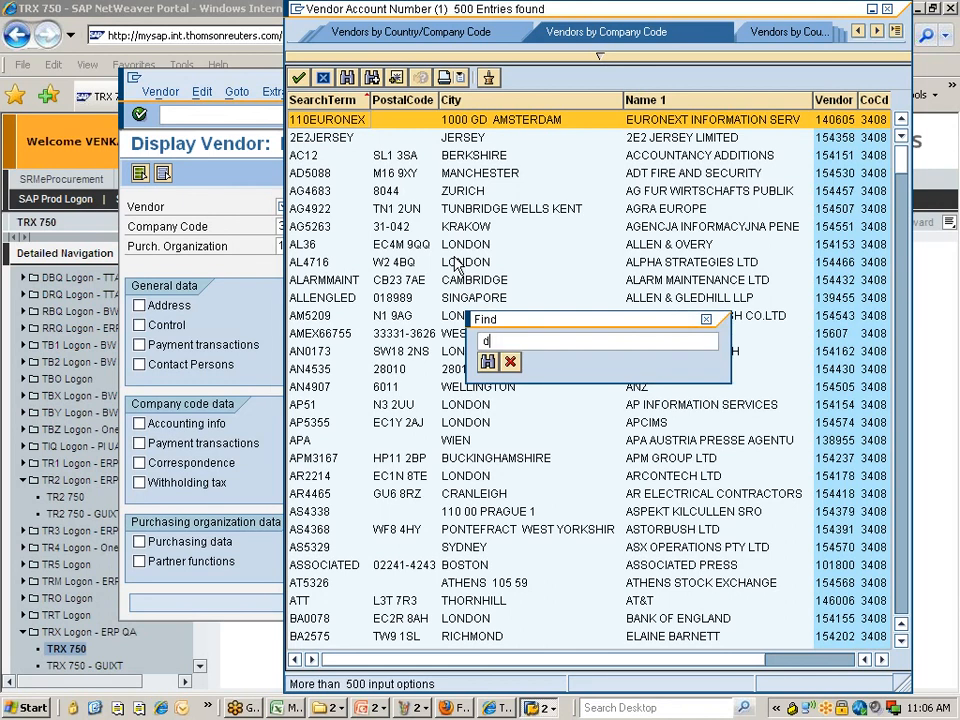
key("Return")
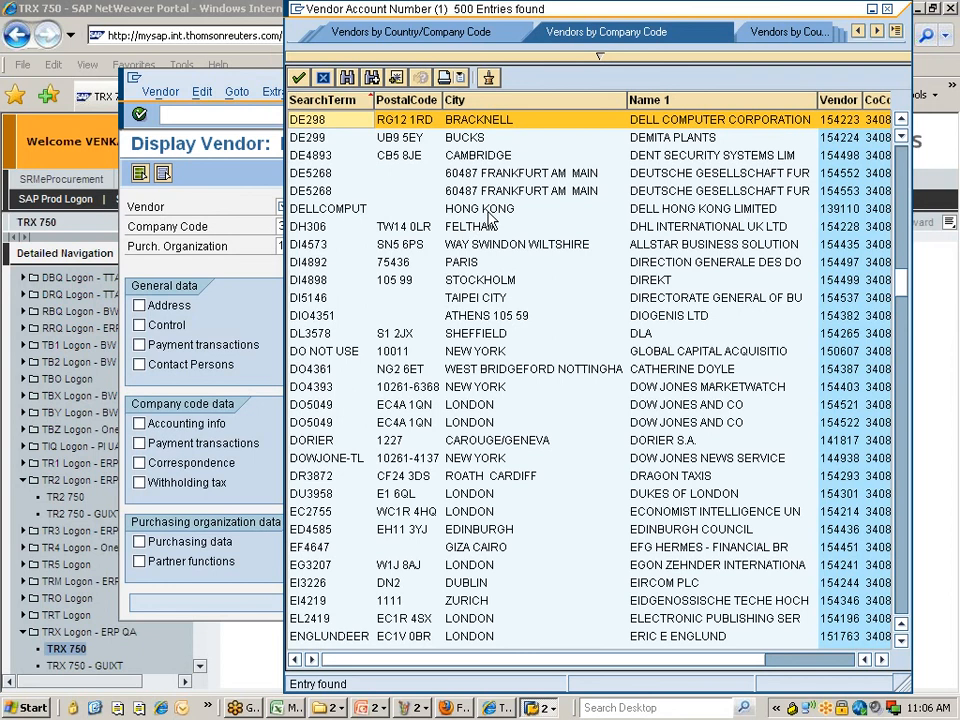
left_click(599, 55)
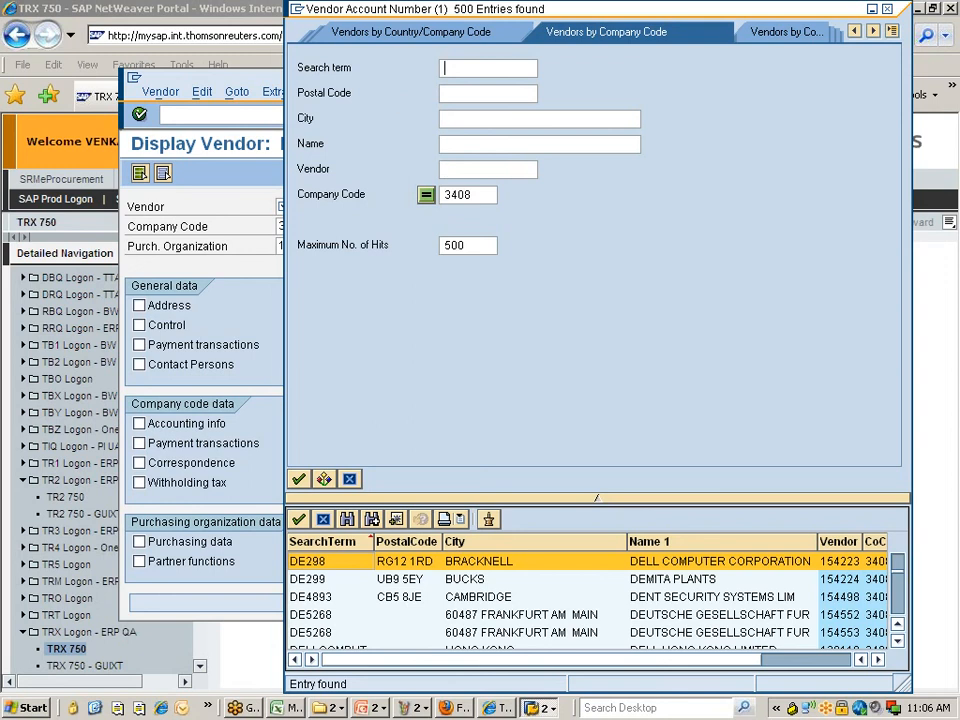
type("**")
type("dell*")
key("Return")
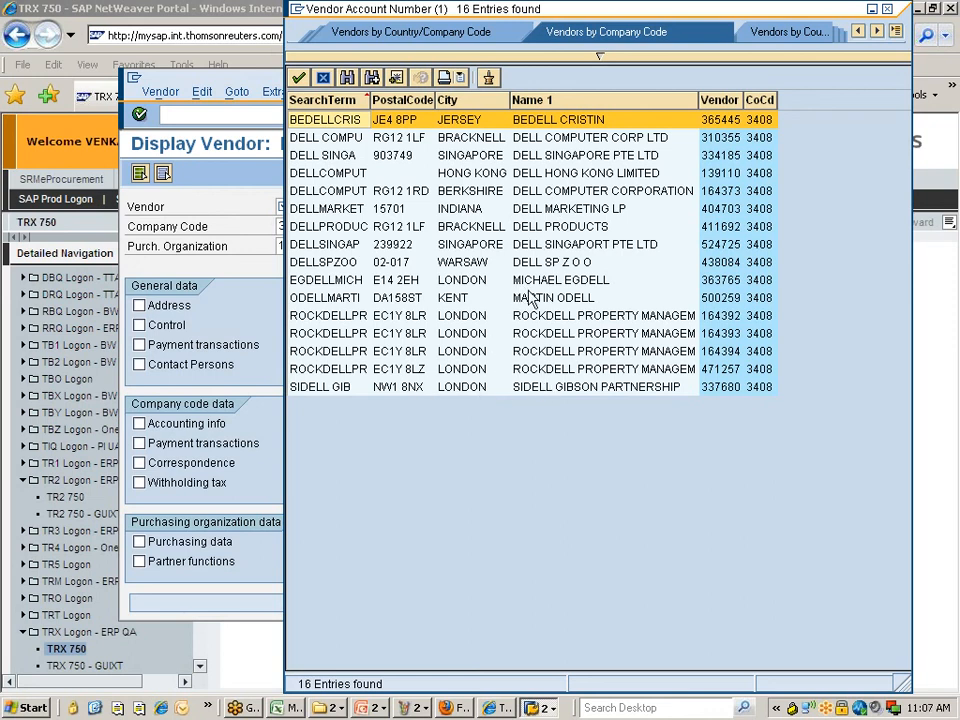
left_click(541, 228)
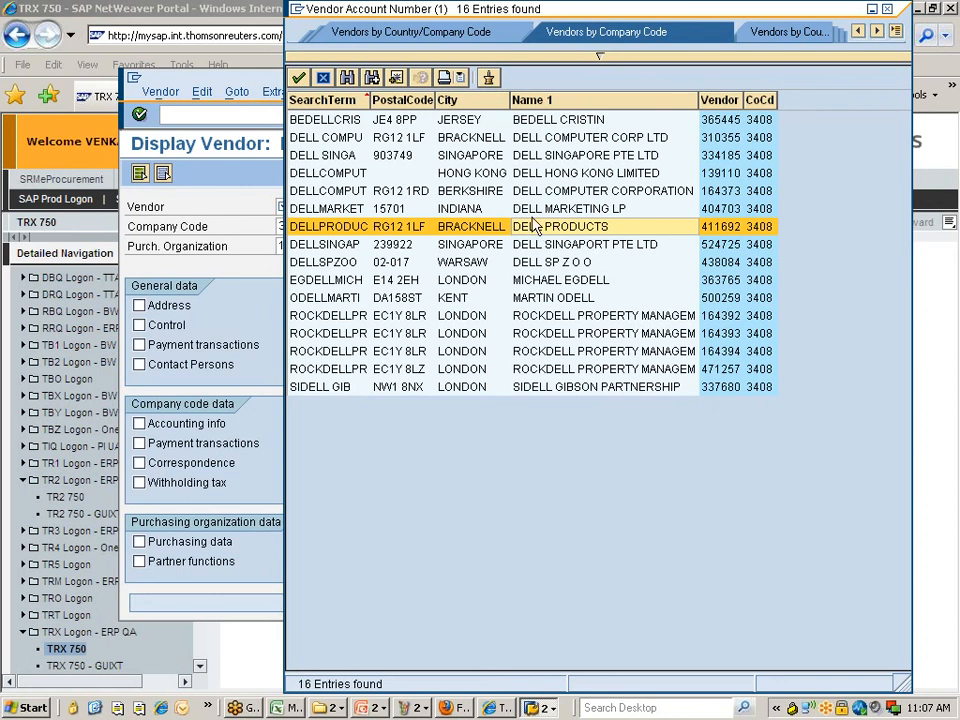
double_click(560, 138)
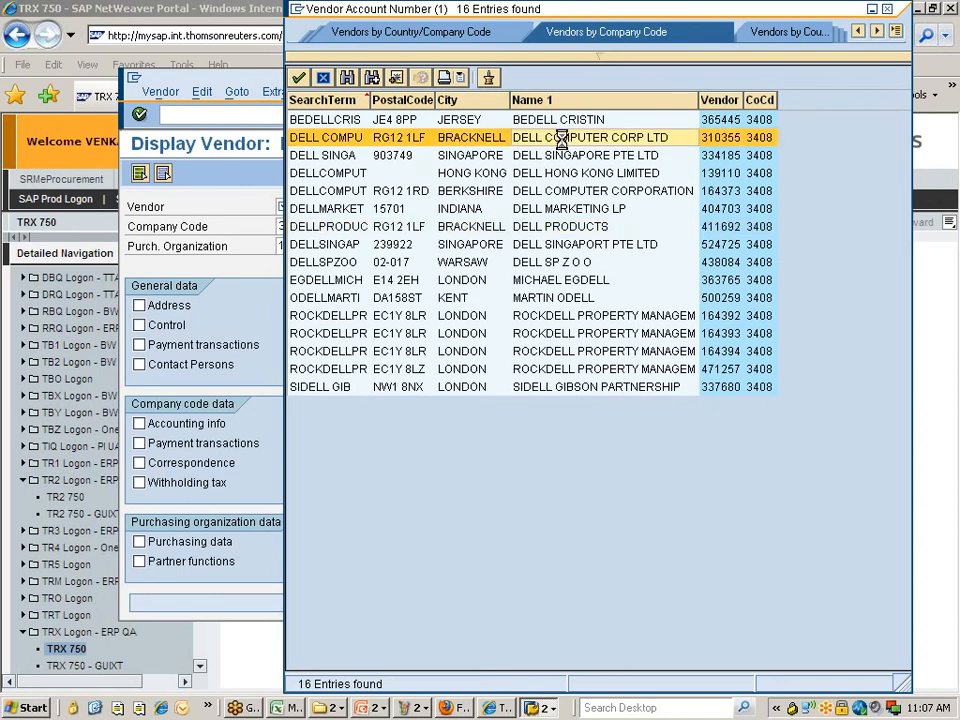
left_click(140, 305)
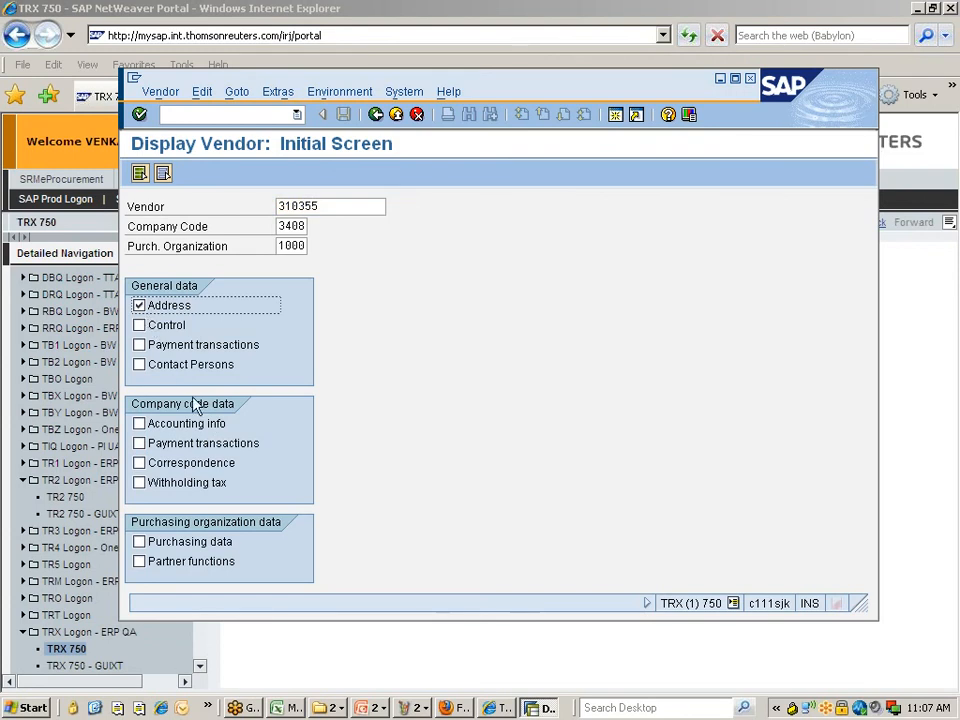
- Display Dell's address maximised and review its three stored e-mail addresses in the E-Mail list
key("Return")
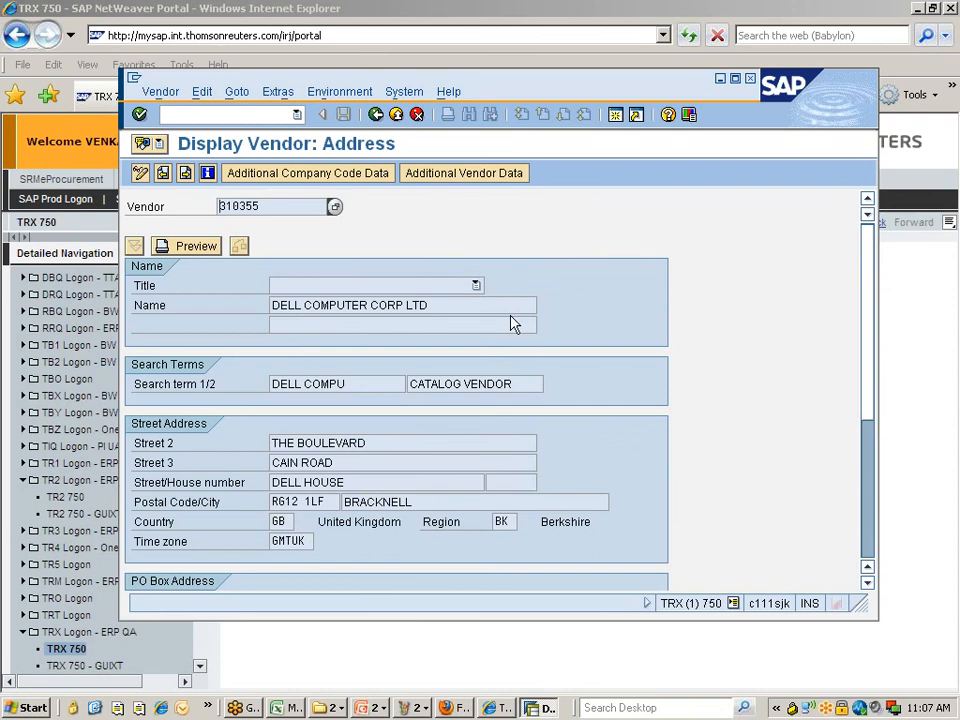
left_click(735, 78)
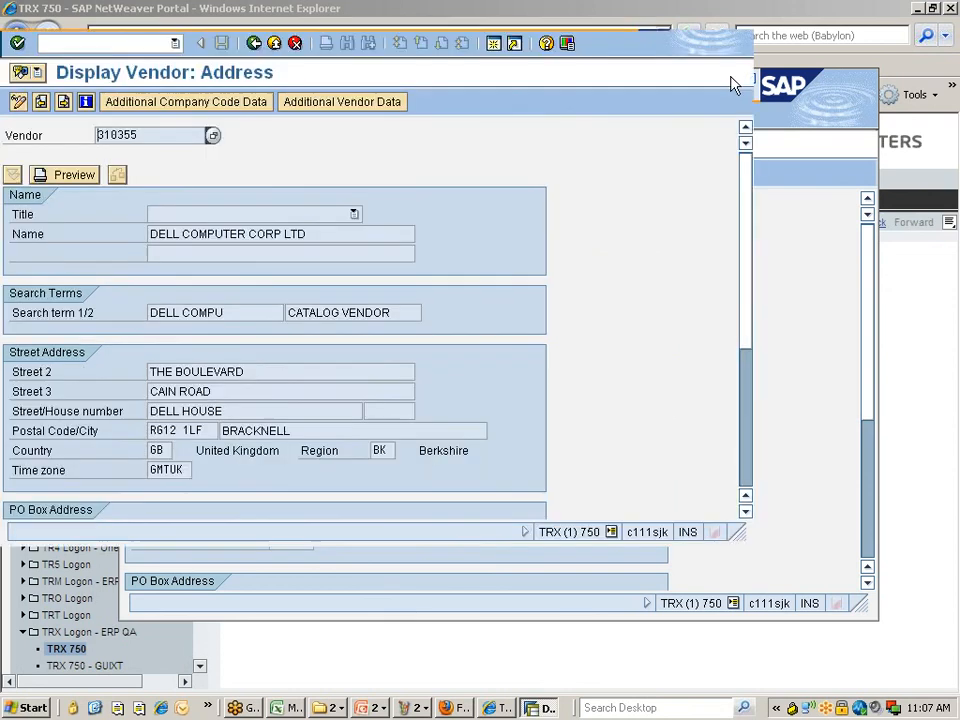
scroll(639, 505, "down", 3)
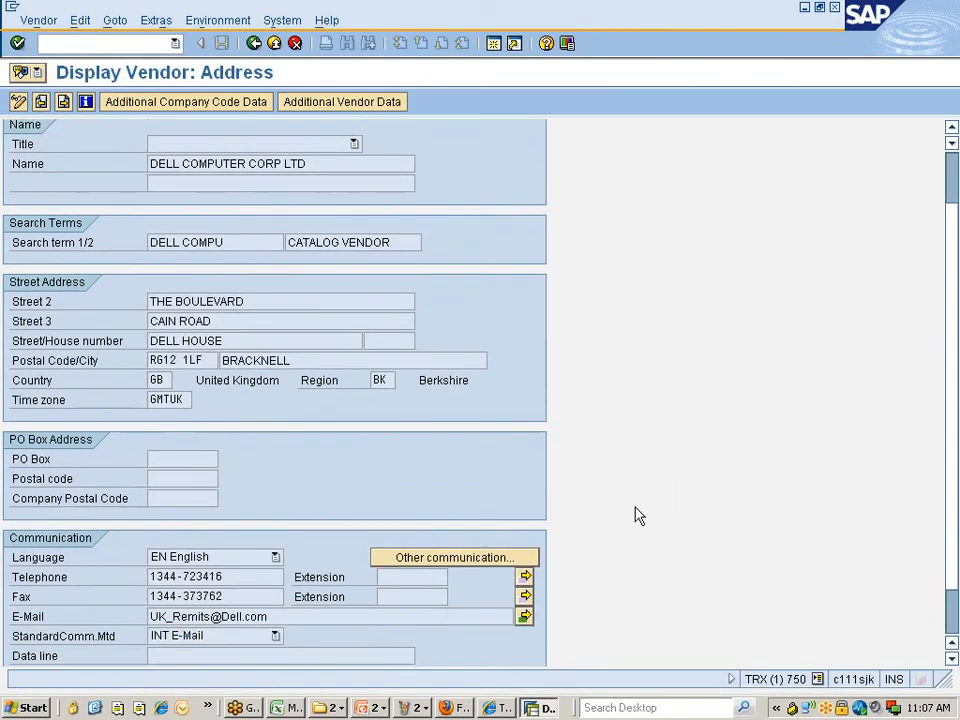
scroll(638, 515, "down", 1)
left_click_drag(14, 590, 267, 589)
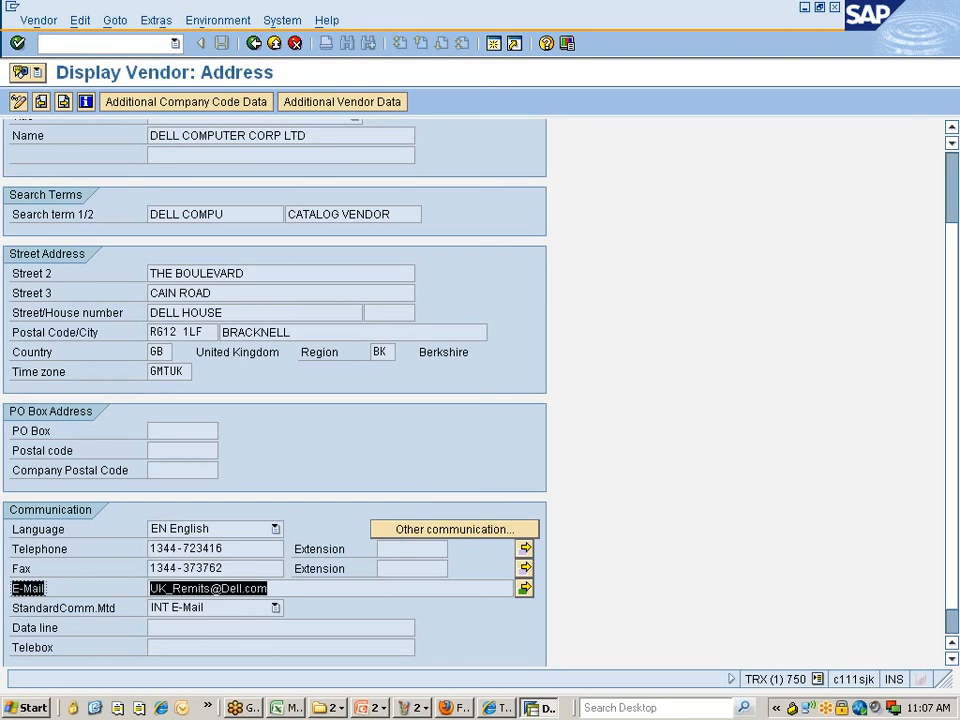
left_click(216, 590)
left_click(525, 589)
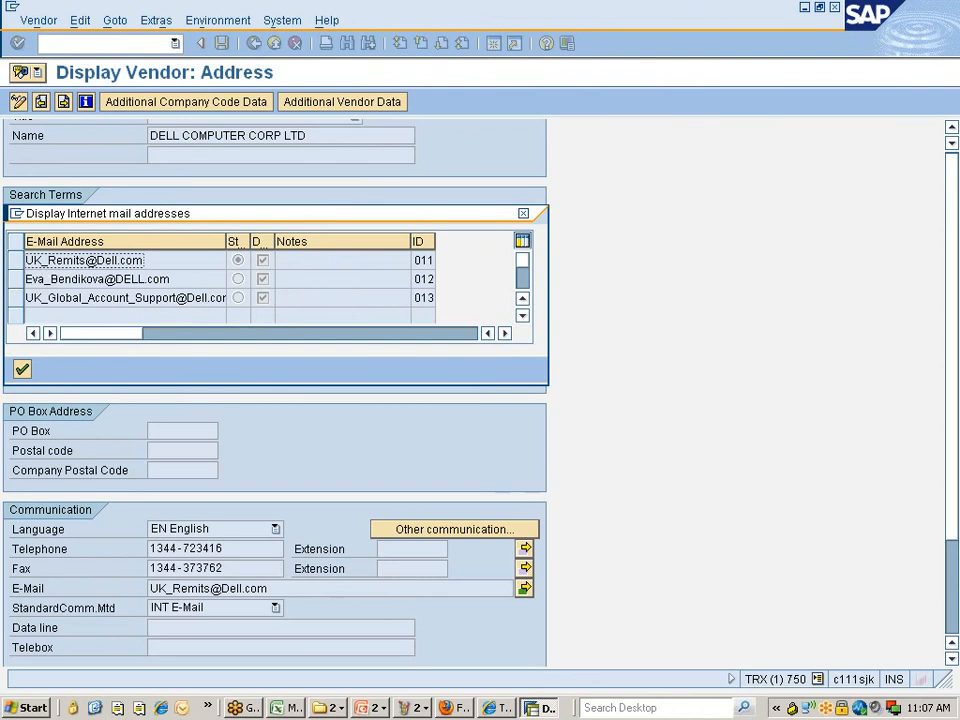
left_click_drag(273, 241, 325, 241)
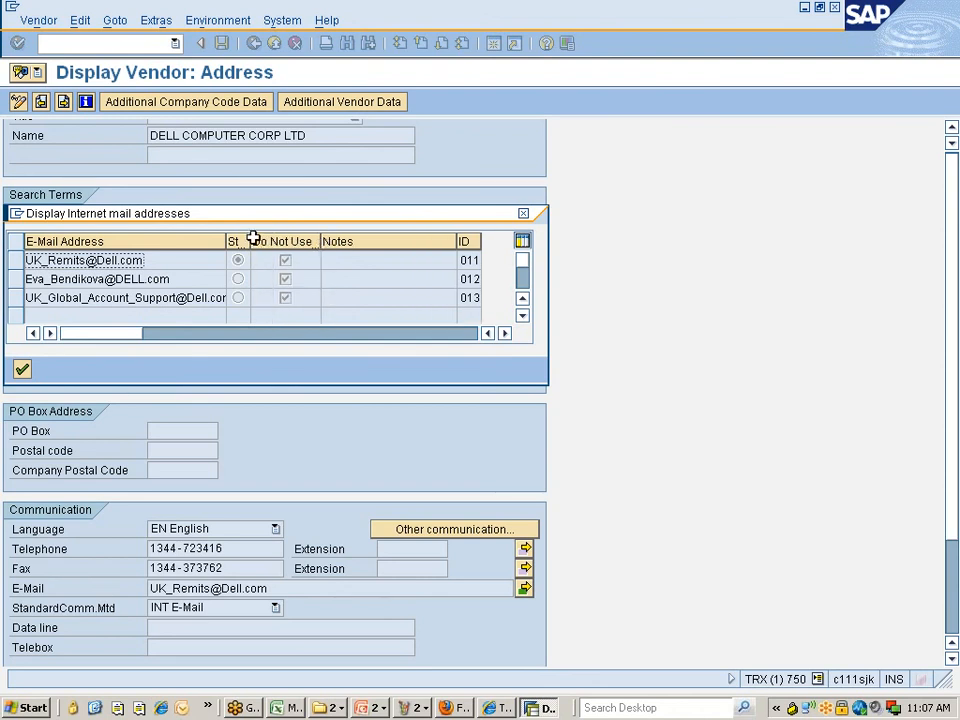
left_click_drag(249, 243, 287, 244)
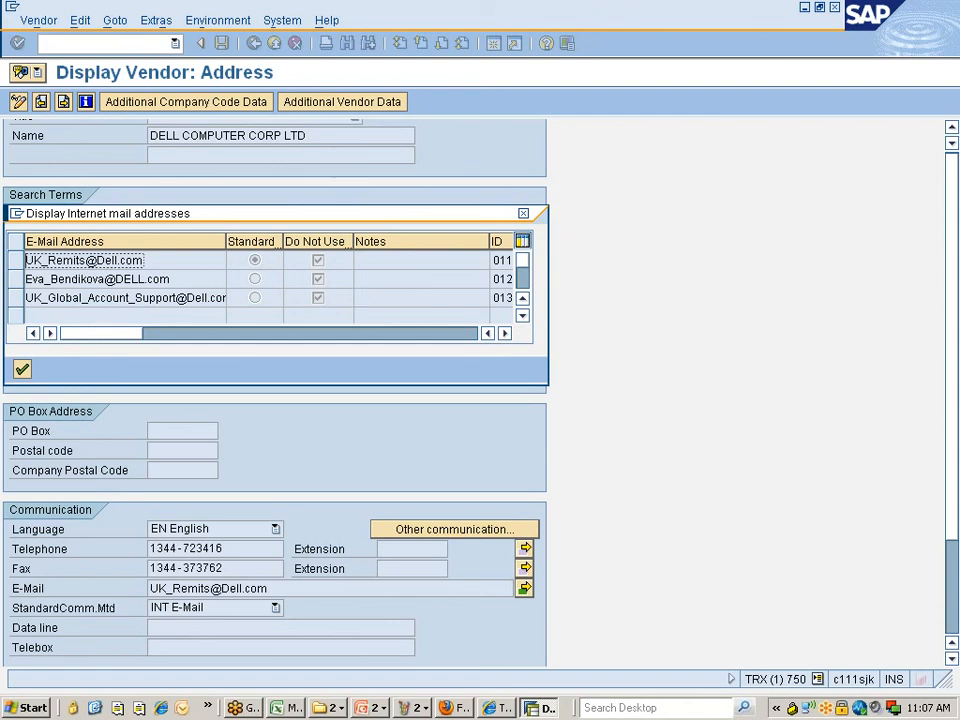
left_click(526, 217)
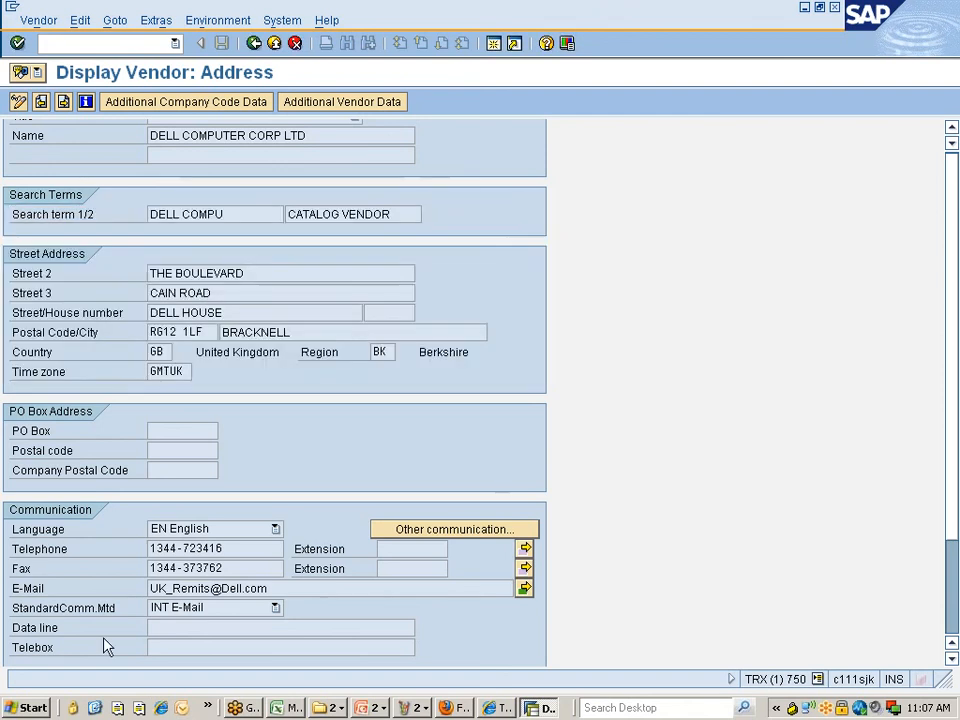
- Leave the vendor address and go back to the SAP Easy Access menu
left_click_drag(16, 593, 267, 590)
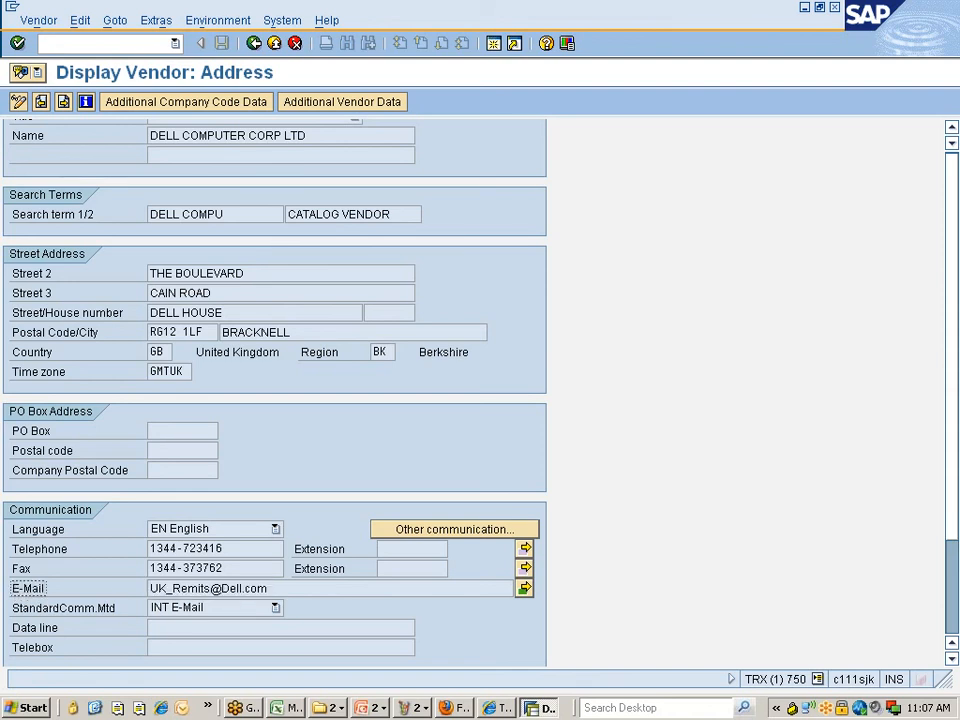
left_click(254, 43)
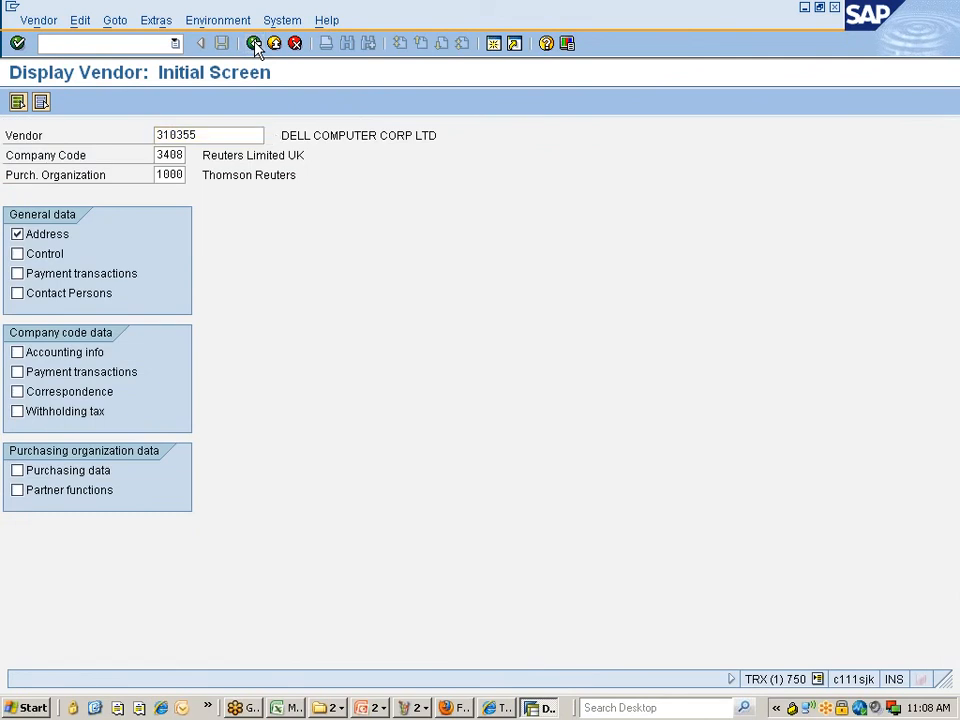
left_click(256, 44)
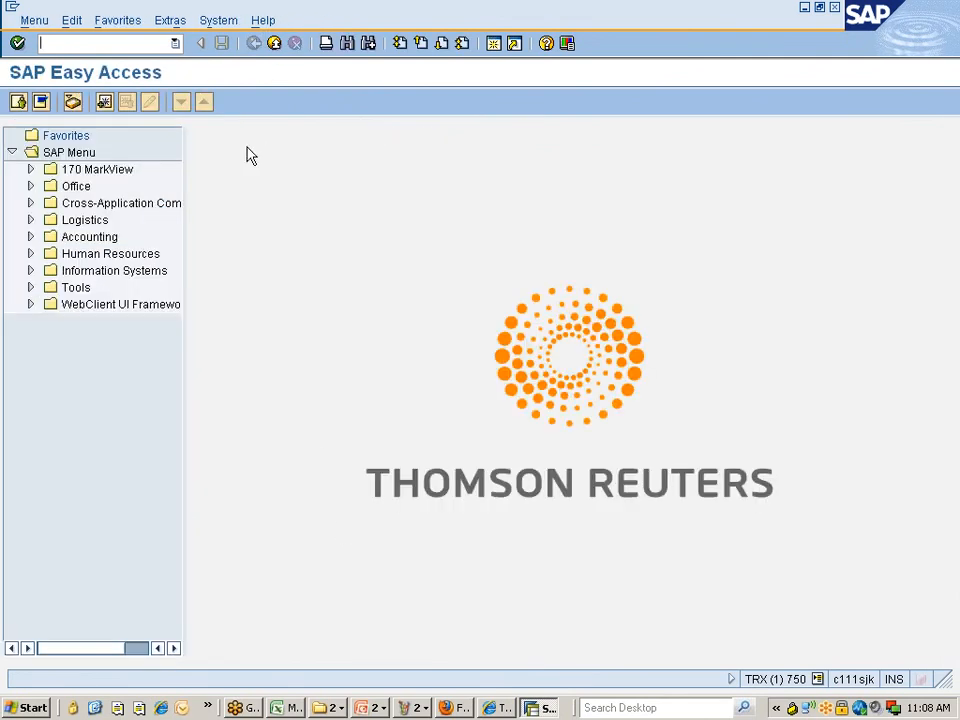
- End the SAP session, disconnect the VPN from the tray icon, and show the desktop
key("Return")
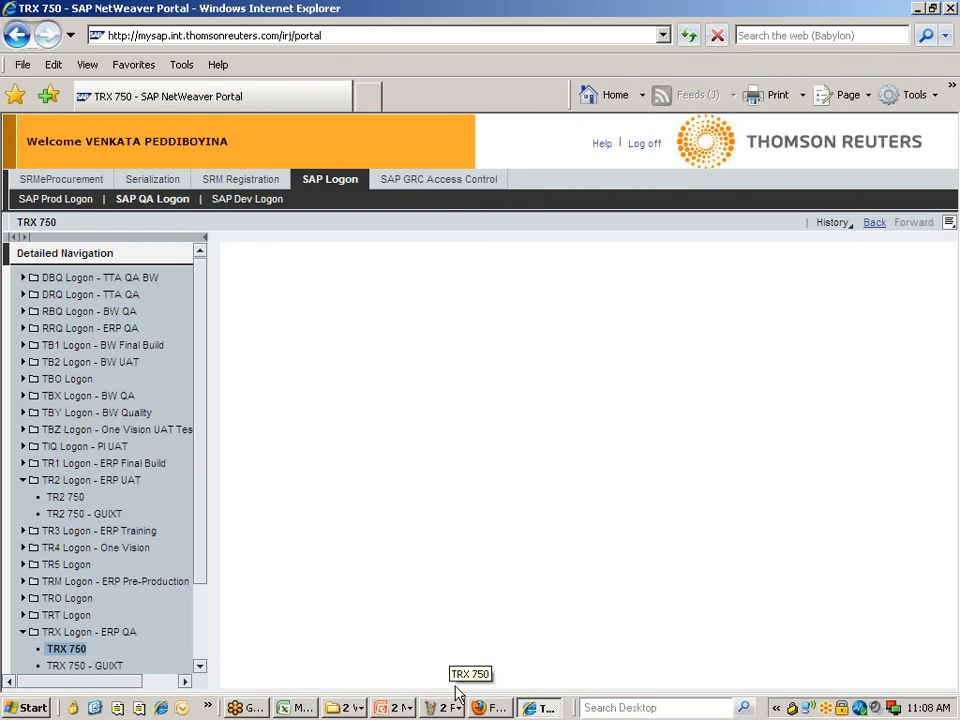
right_click(800, 710)
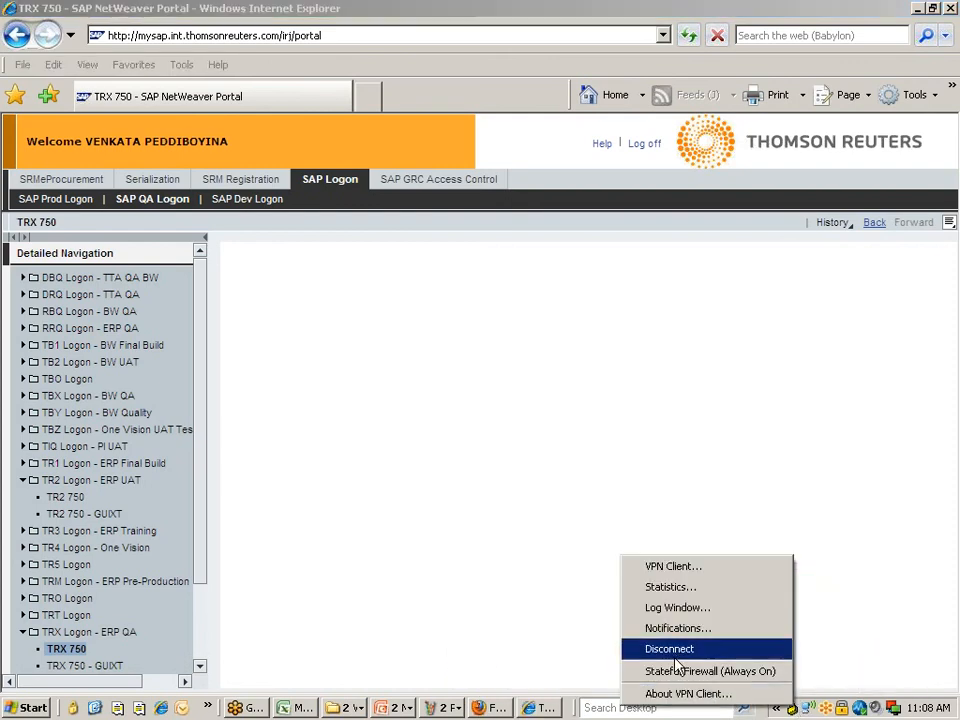
left_click(678, 655)
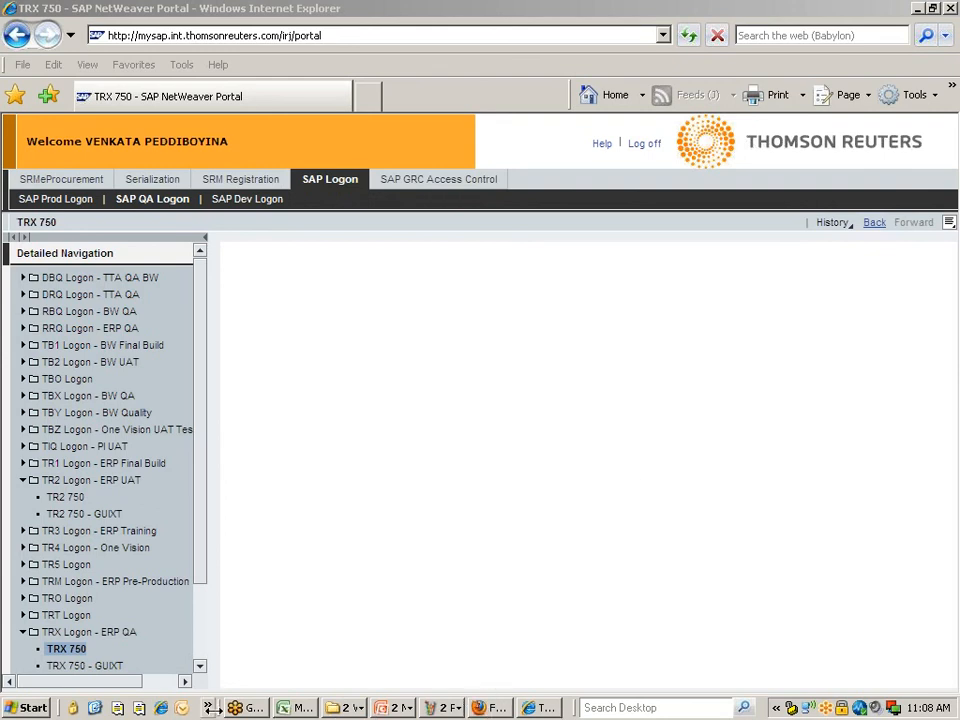
left_click(95, 708)
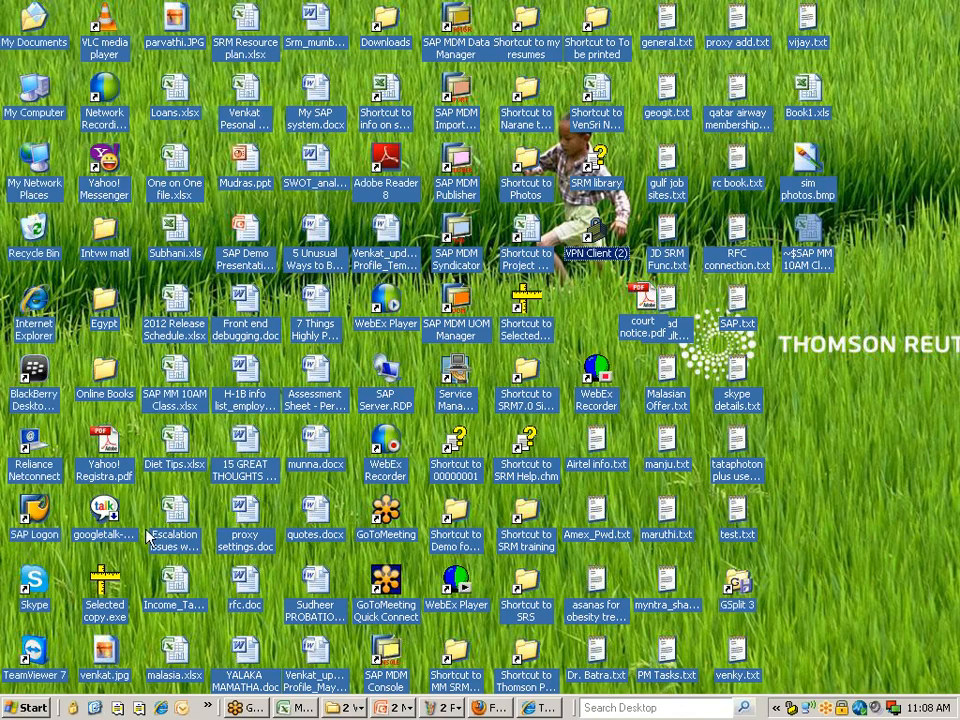
- Log on to KVR EHP5.0 with a saved user name and password, ending other logons
double_click(35, 517)
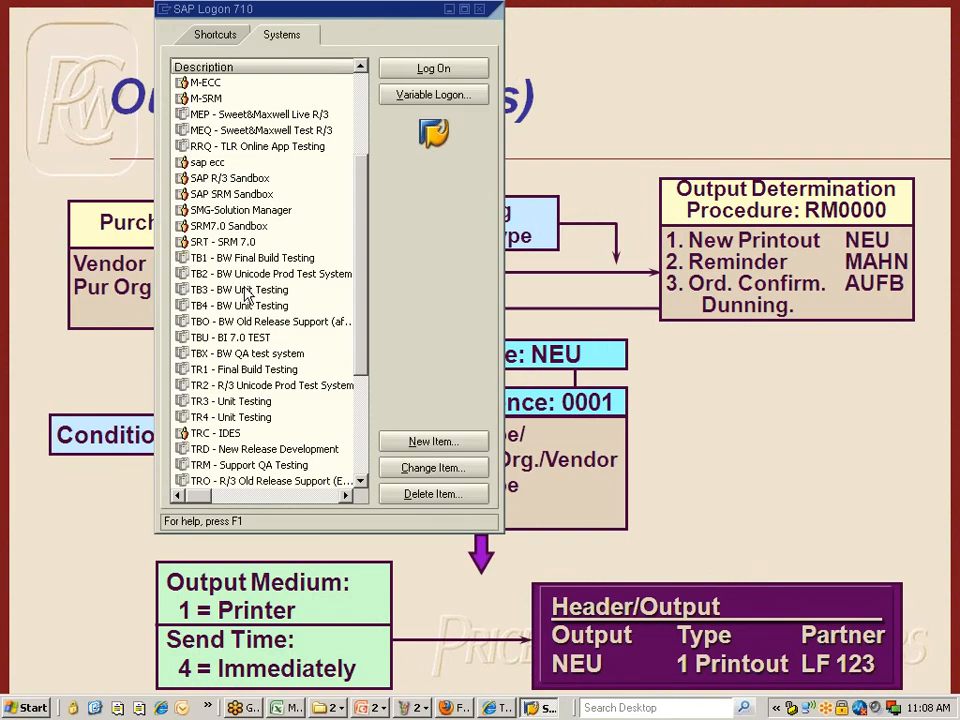
scroll(250, 295, "down", 6)
scroll(243, 300, "up", 7)
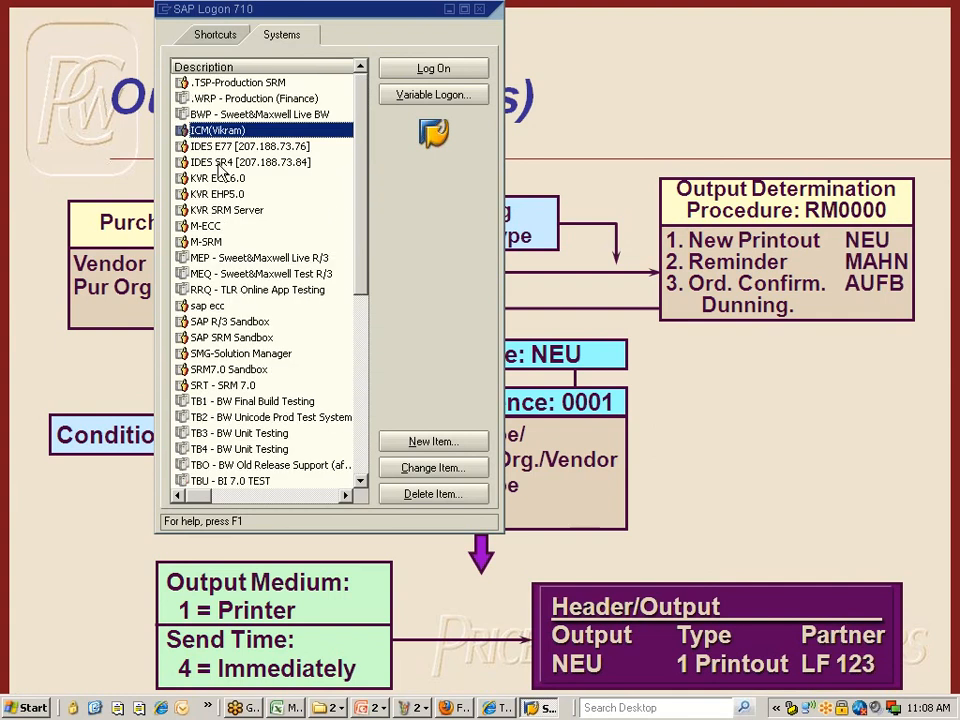
double_click(216, 195)
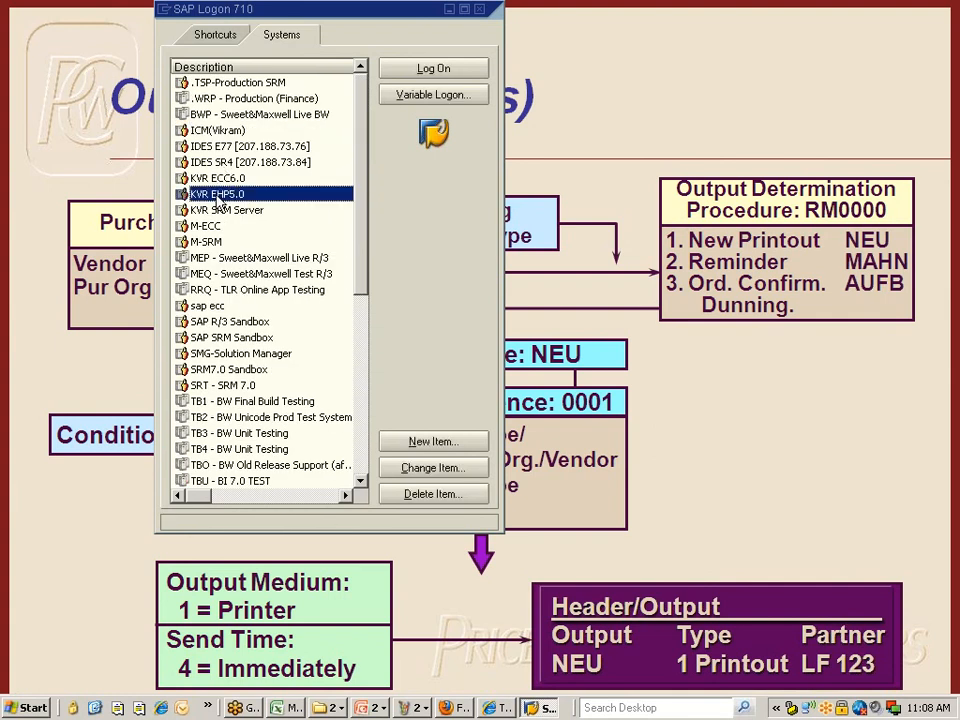
key("BackSpace")
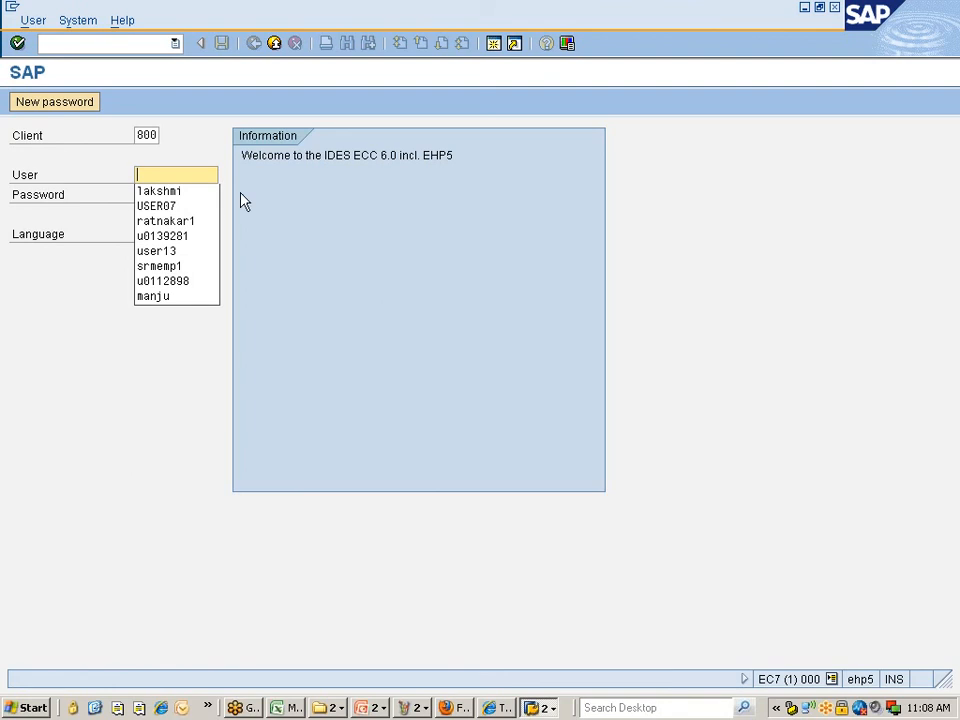
left_click(180, 192)
left_click(181, 195)
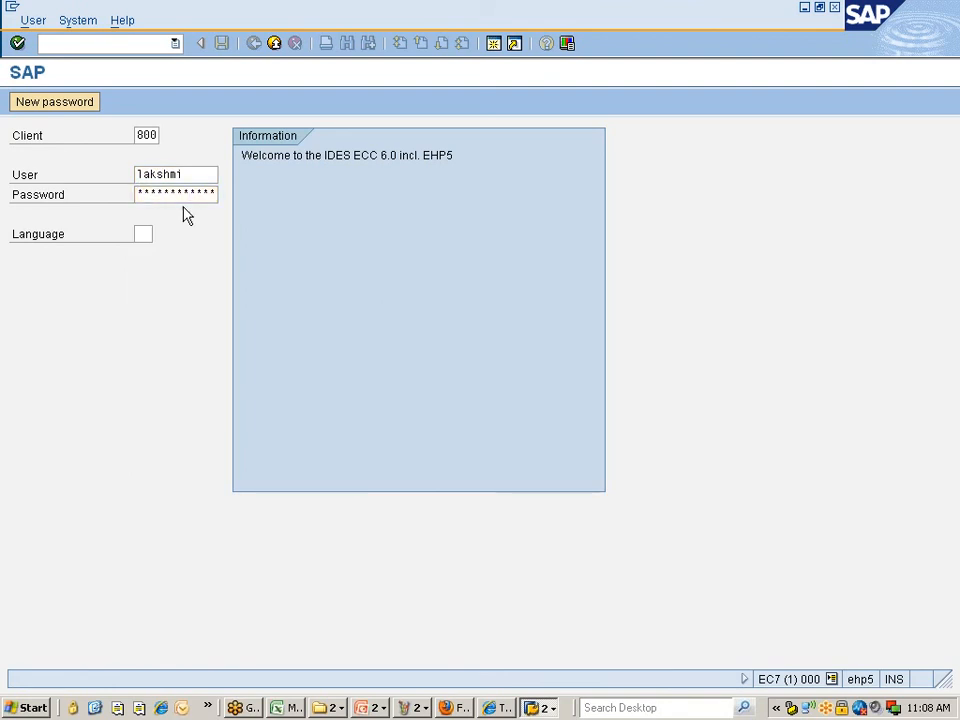
key("Return")
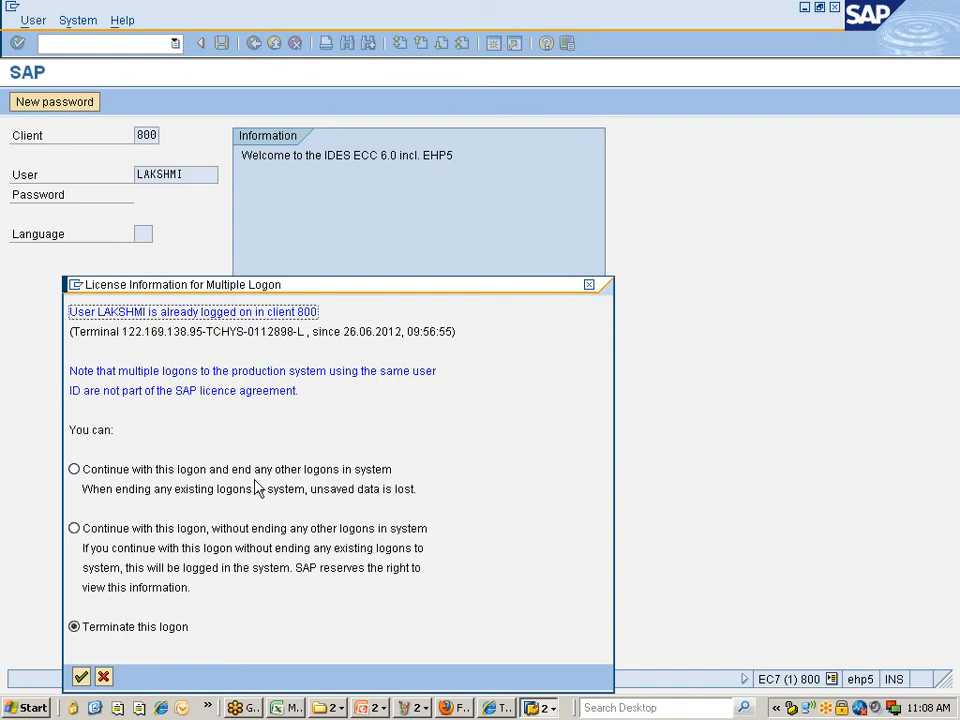
left_click(154, 477)
key("Return")
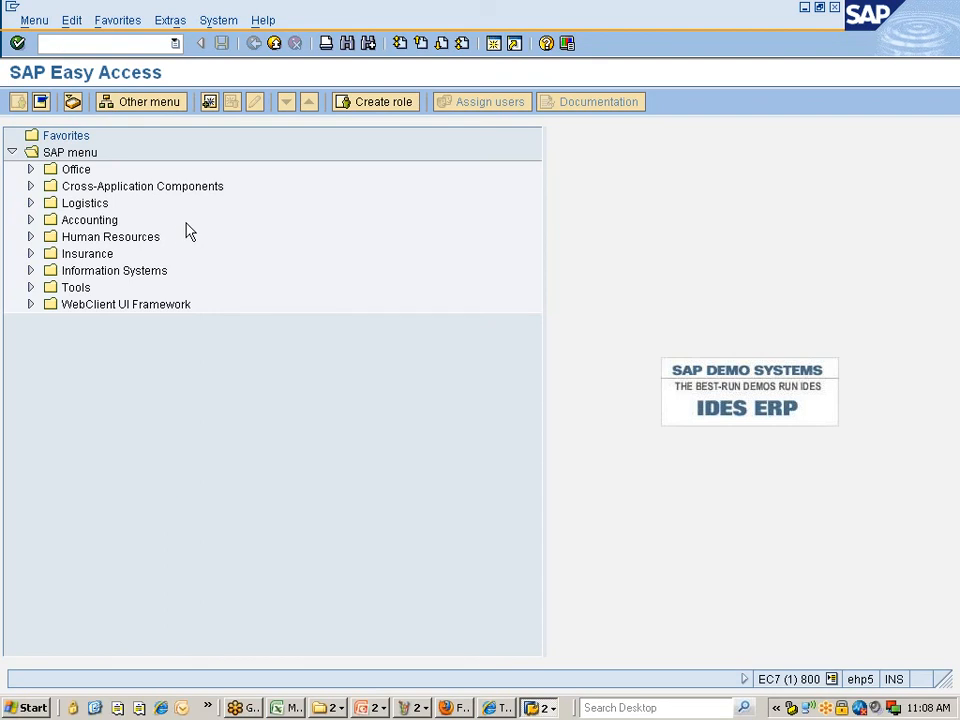
- Enter vendor 305102 with company code 7777 on the vendor display screen
key("BackSpace")
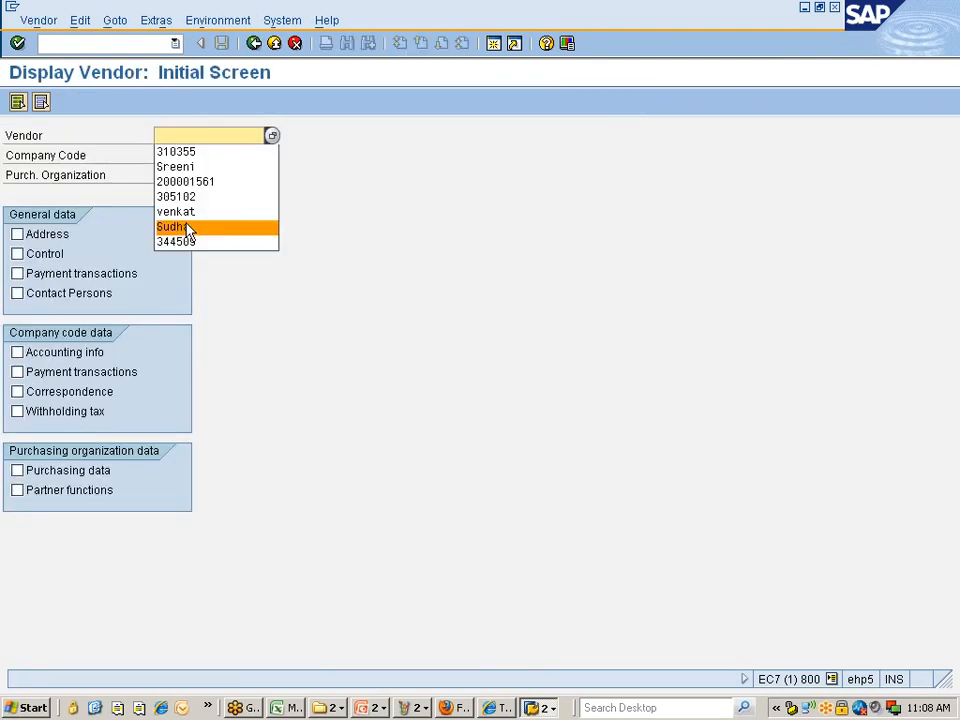
left_click(190, 197)
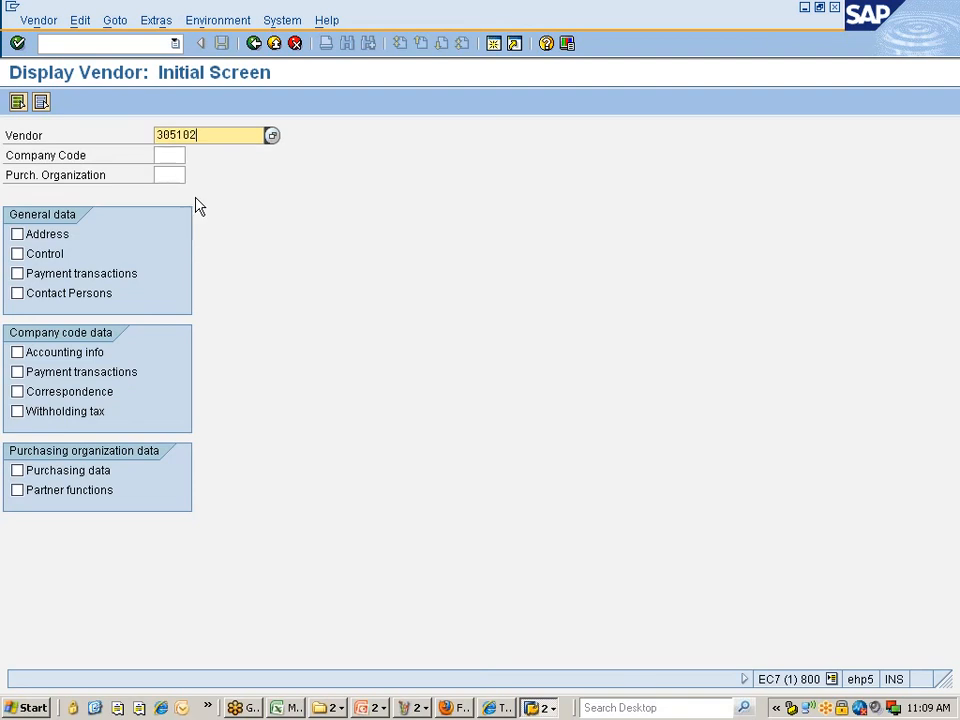
left_click(163, 155)
key("BackSpace")
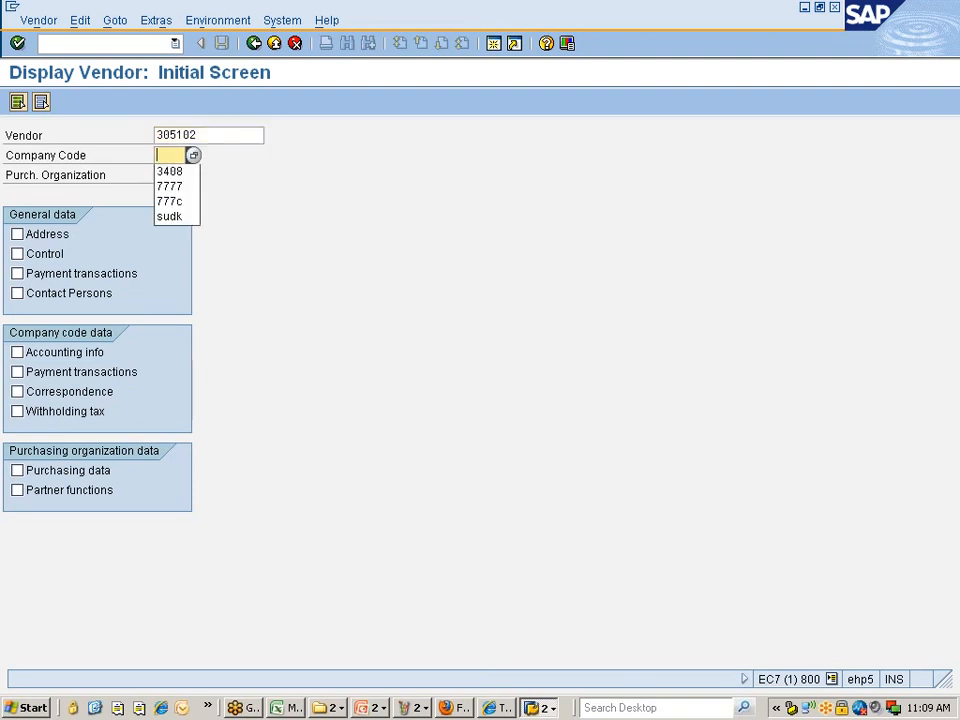
left_click(171, 173)
key("BackSpace")
key("BackSpace")
- Add purchasing organization 777C, display the vendor's address, then start a new session for SPRO
key("BackSpace")
key("BackSpace")
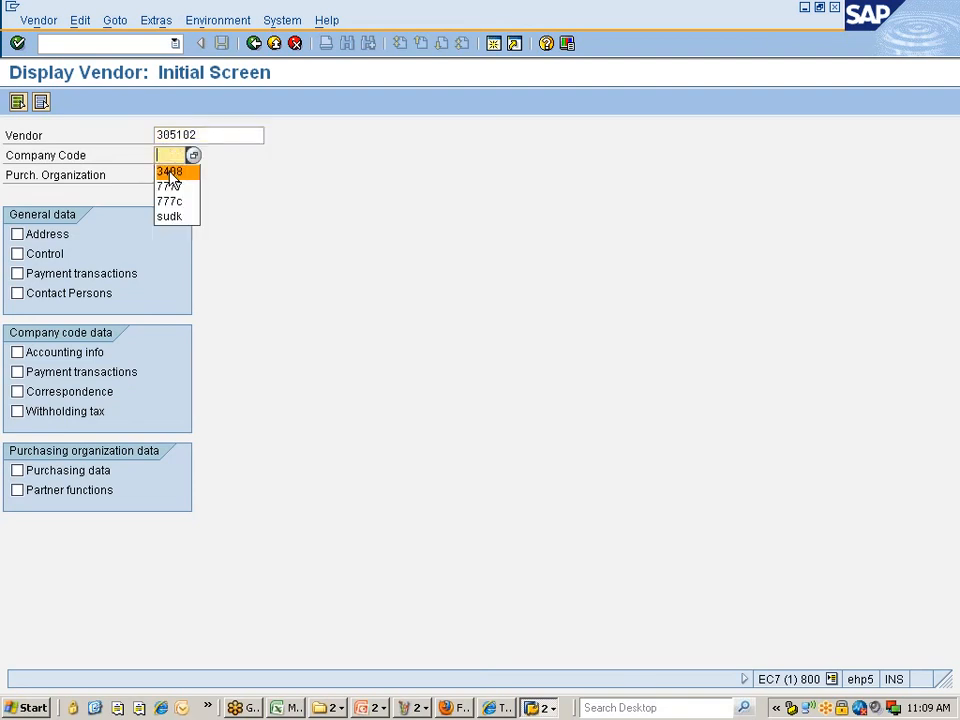
left_click(170, 187)
left_click(168, 177)
key("BackSpace")
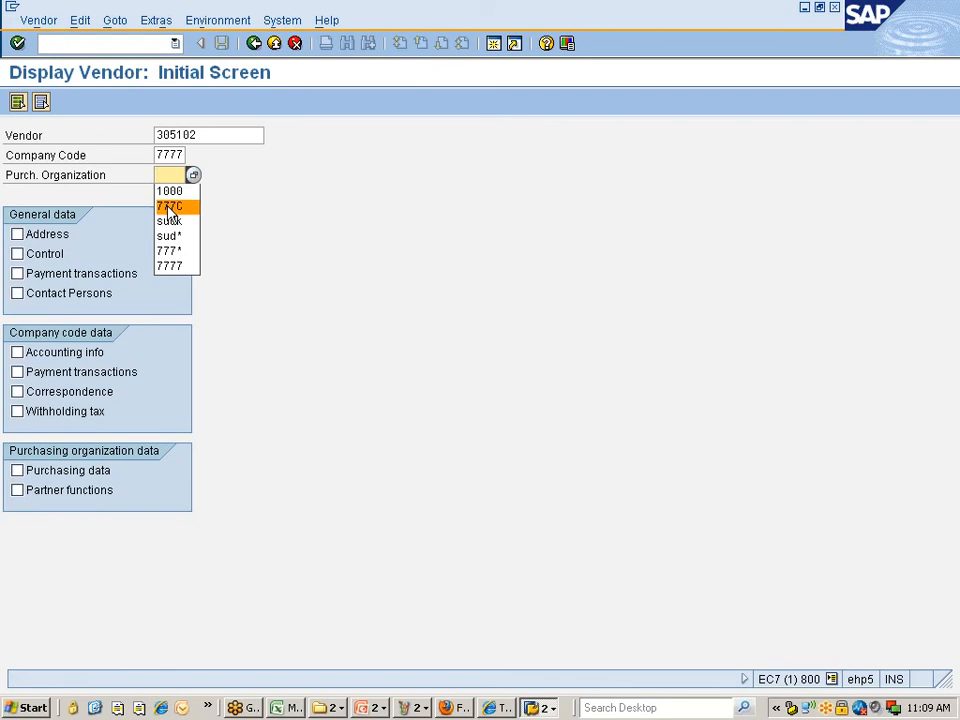
left_click(169, 205)
left_click(52, 238)
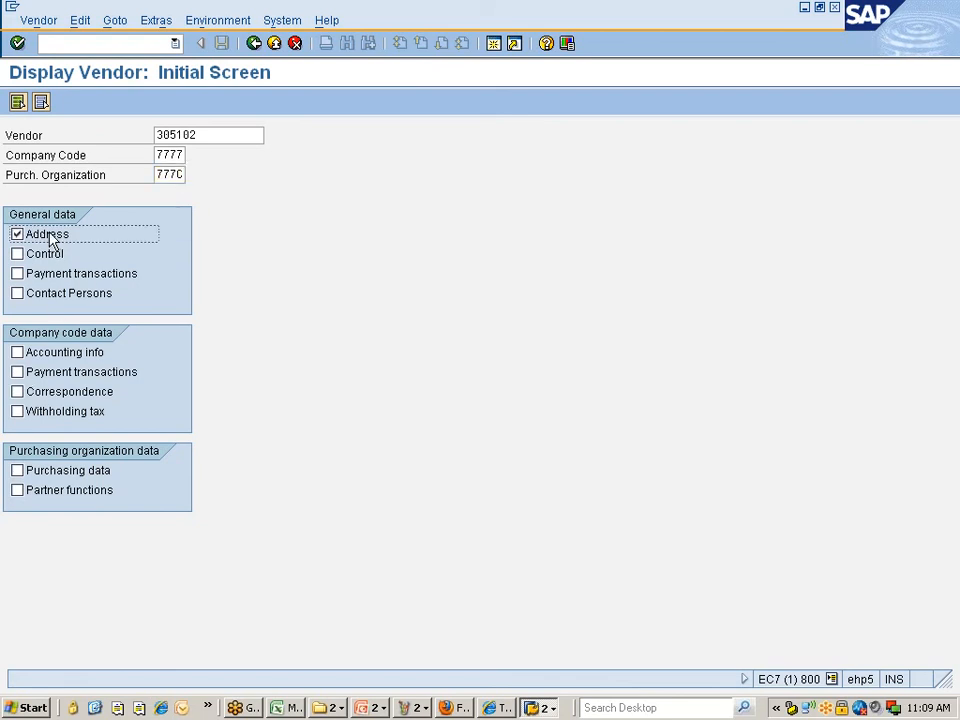
key("Return")
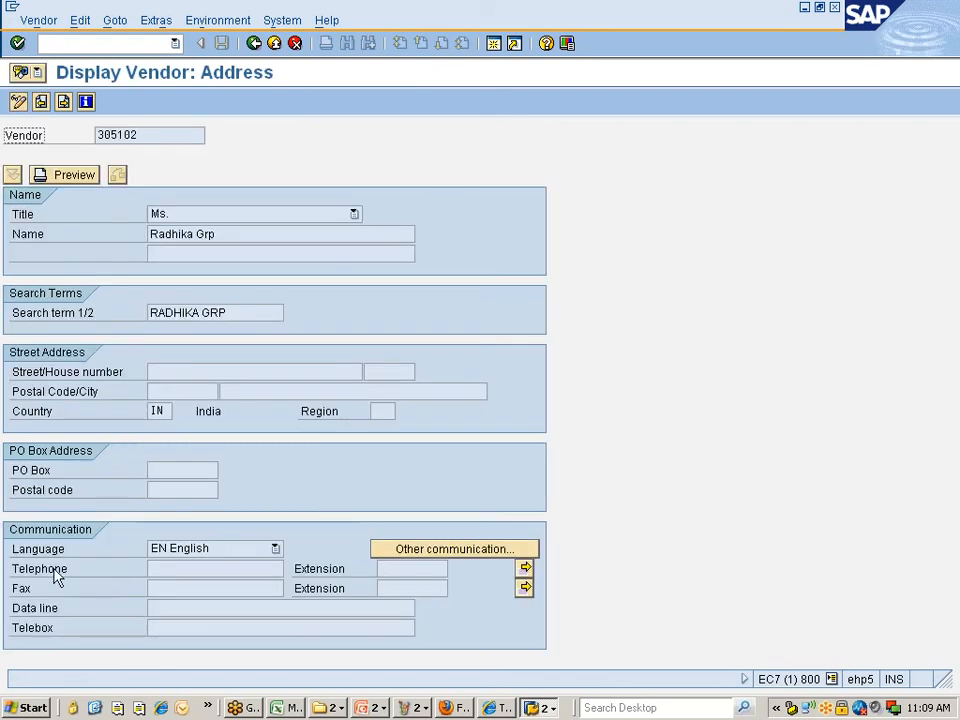
left_click(21, 591)
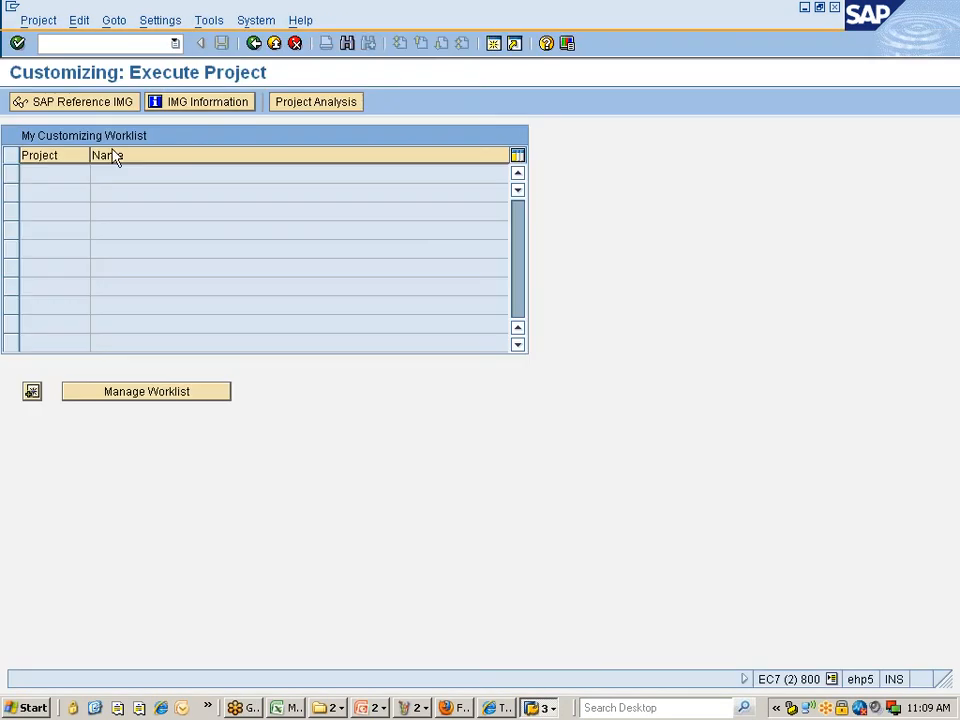
- In the SAP Reference IMG, expand Logistics - General > Business Partner > Vendors
left_click(68, 102)
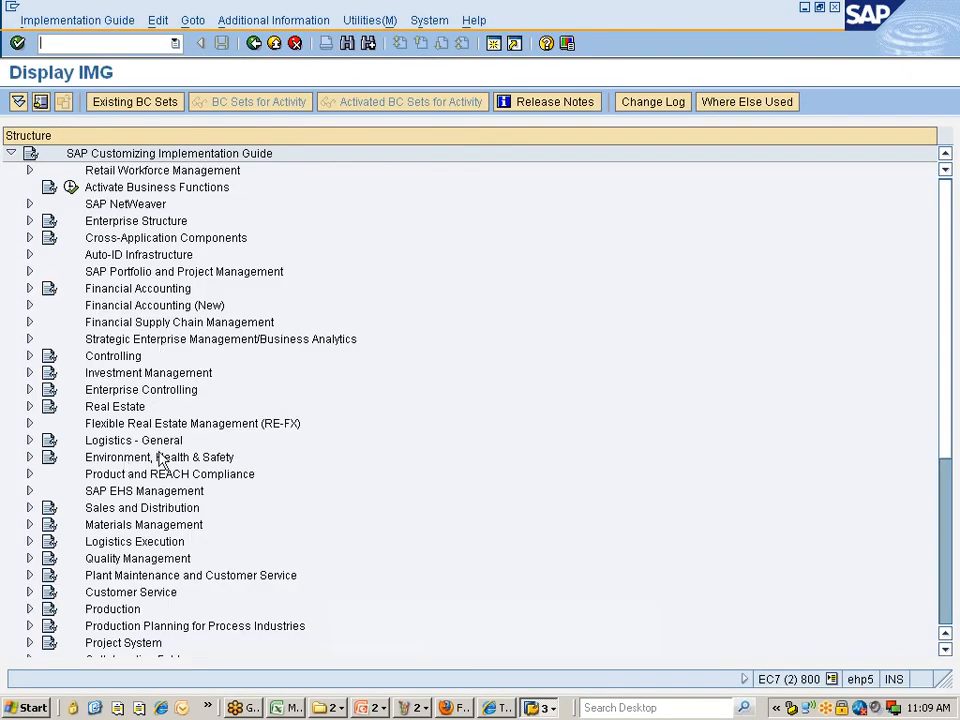
double_click(128, 445)
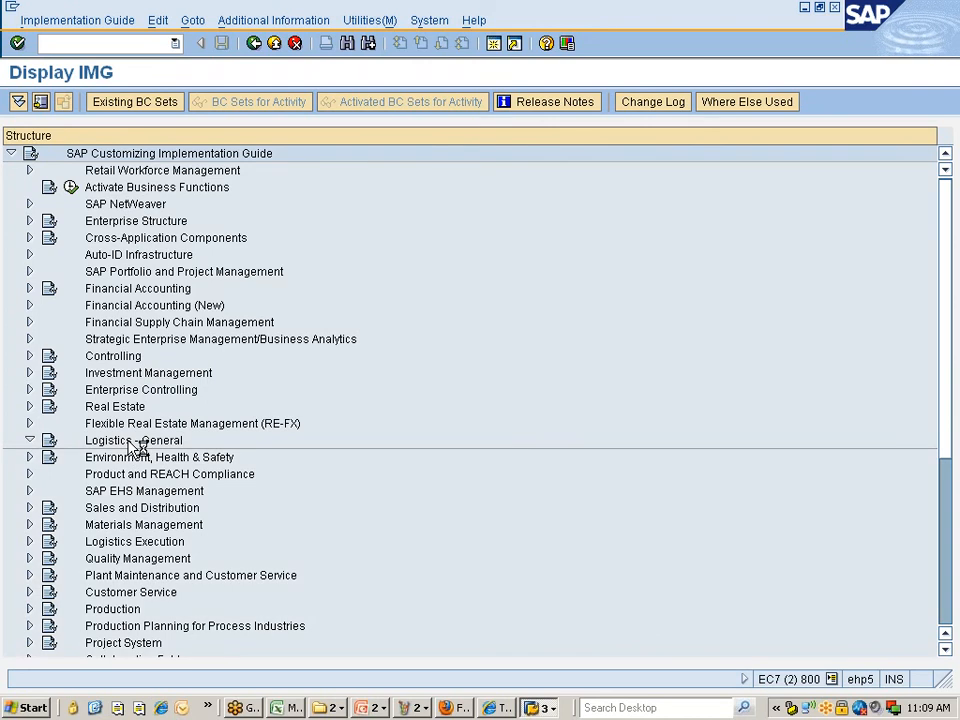
key("Down")
key("Down")
key("Down")
key("Down")
key("Down")
key("Down")
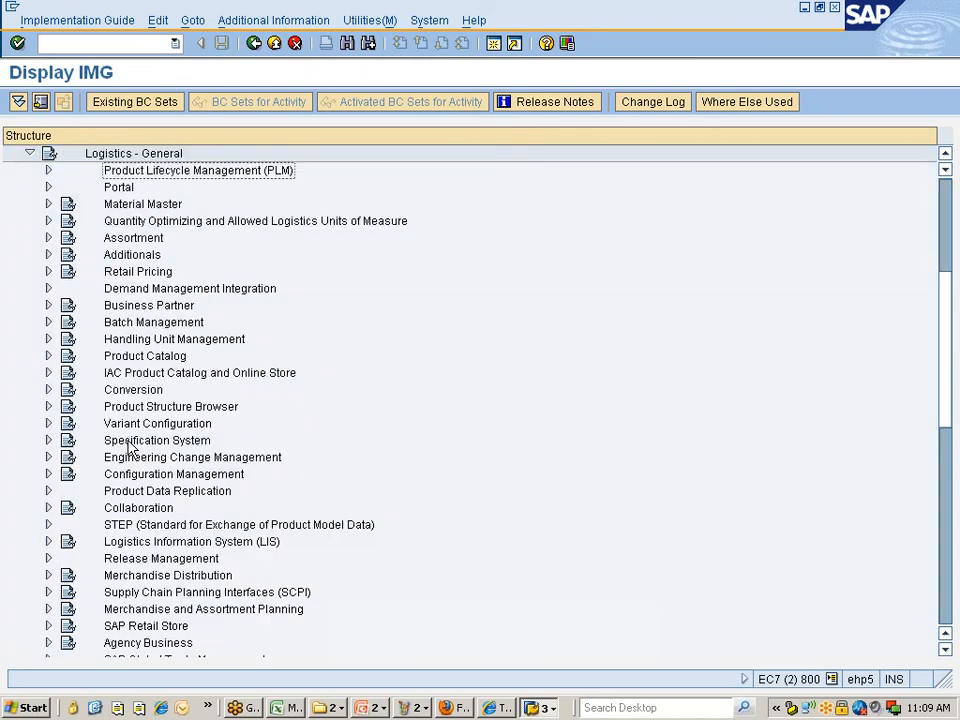
key("Down")
key("Down")
key("Down")
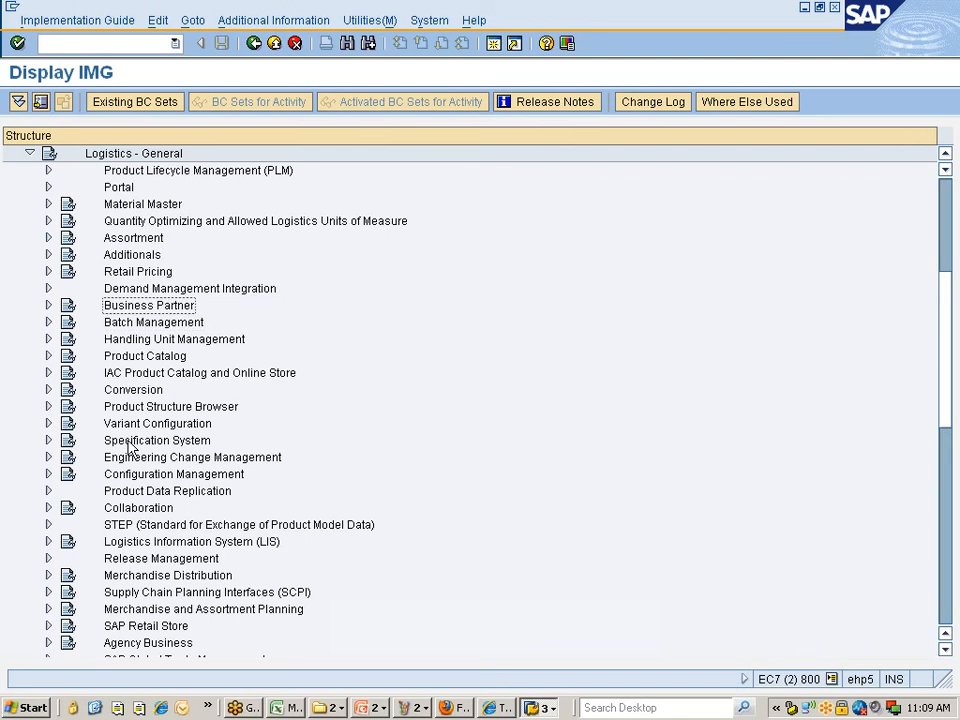
key("Right")
key("Down")
key("Down")
key("Down")
key("Down")
key("Down")
key("Down")
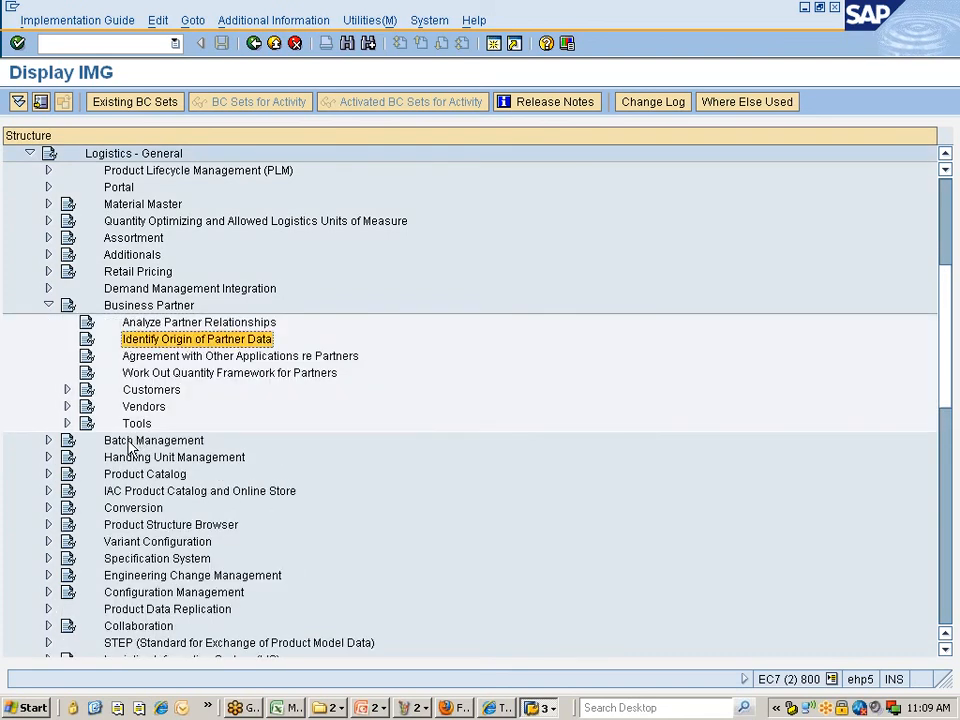
key("Right")
- Expand vendor Control and execute Define Account Groups and Field Selection (Vendor)
key("Down")
key("Right")
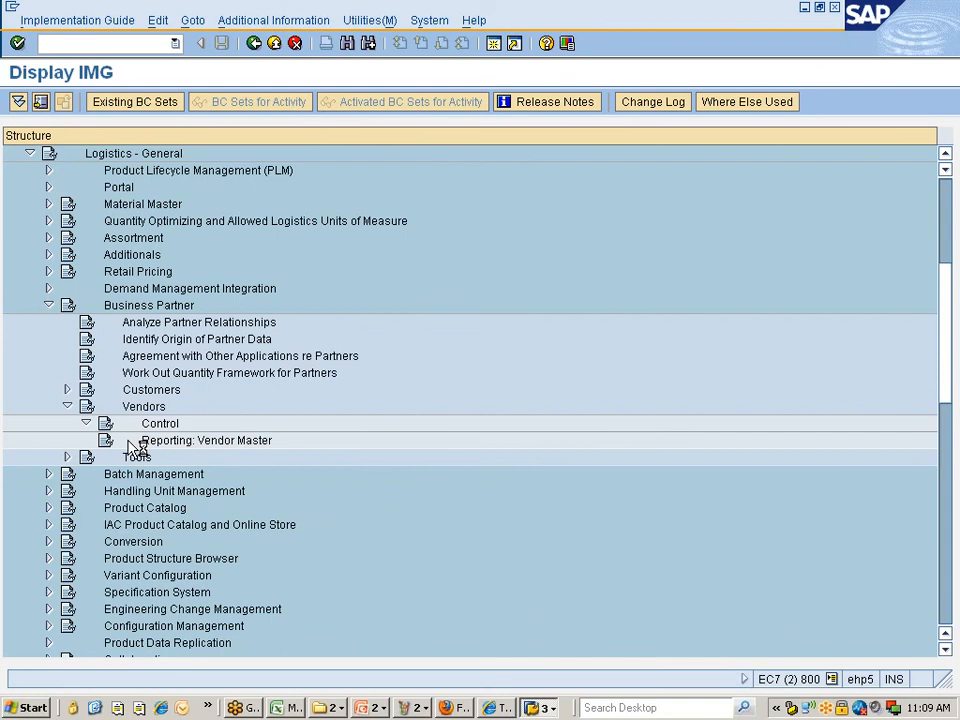
key("Down")
key("Down")
key("Down")
key("Down")
key("Down")
key("Down")
key("Down")
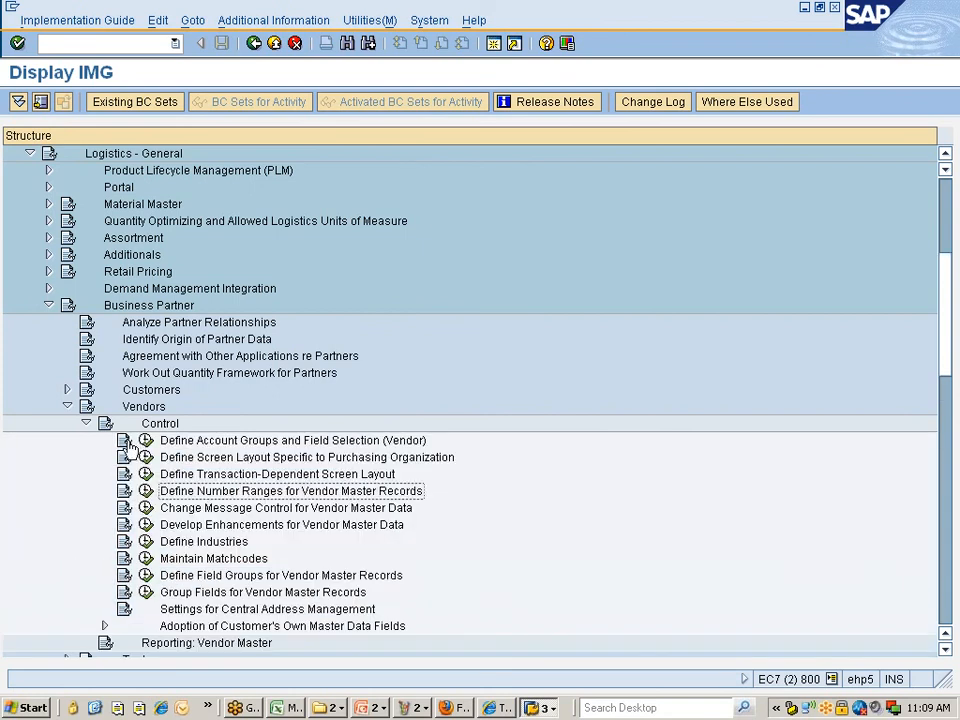
key("Up")
key("Up")
key("Up")
key("Up")
key("Up")
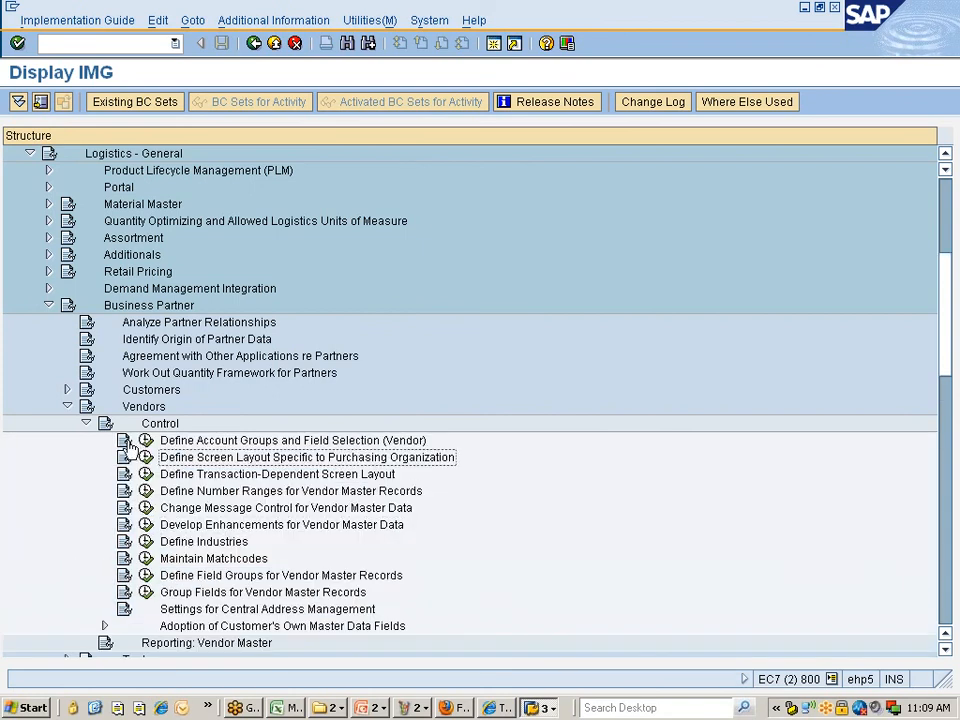
key("Up")
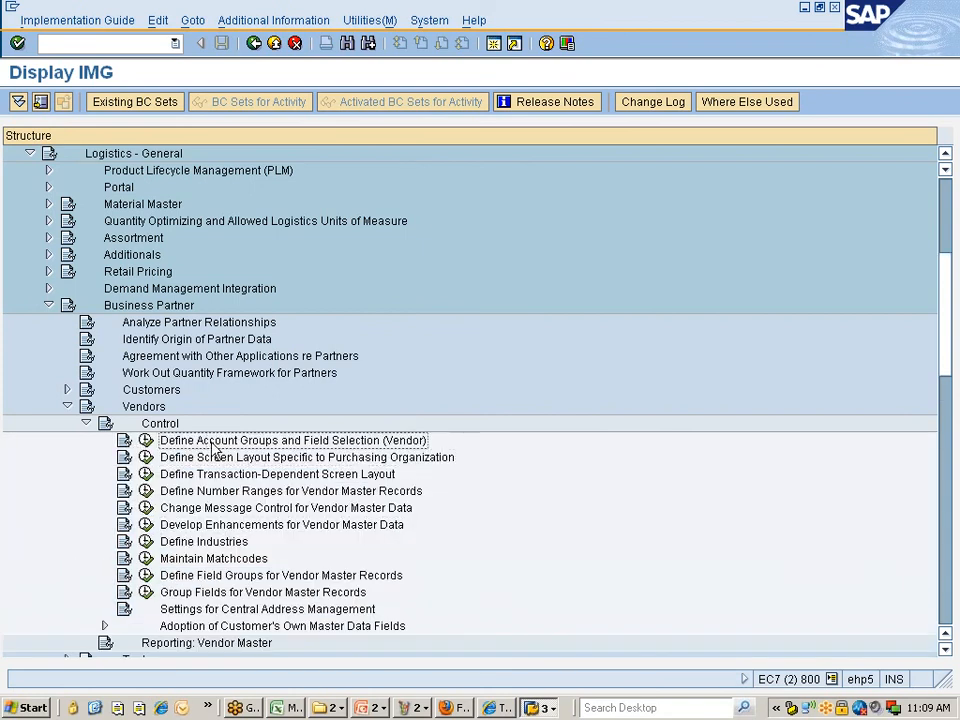
left_click(147, 442)
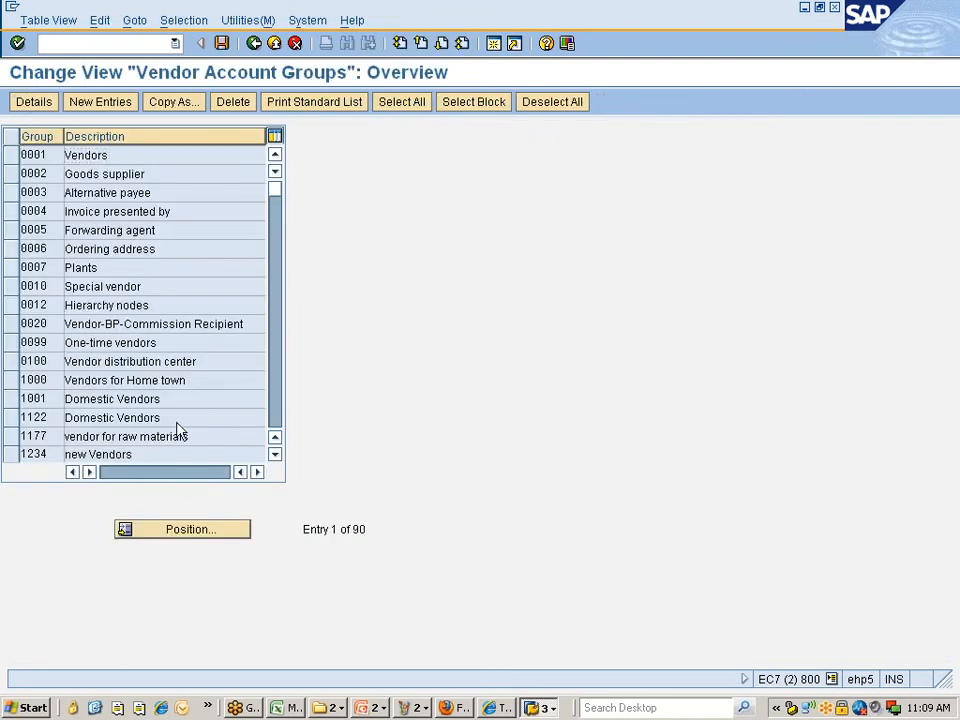
- Position the account group list to ZNIS and open its details
scroll(180, 430, "down", 4)
left_click(176, 534)
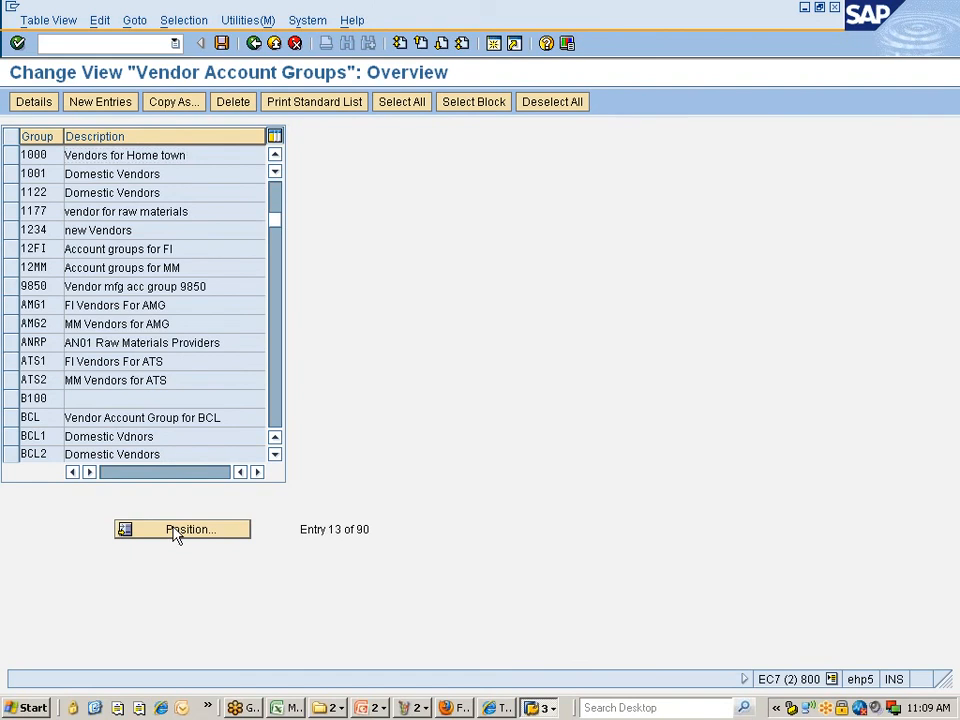
type("zn1s")
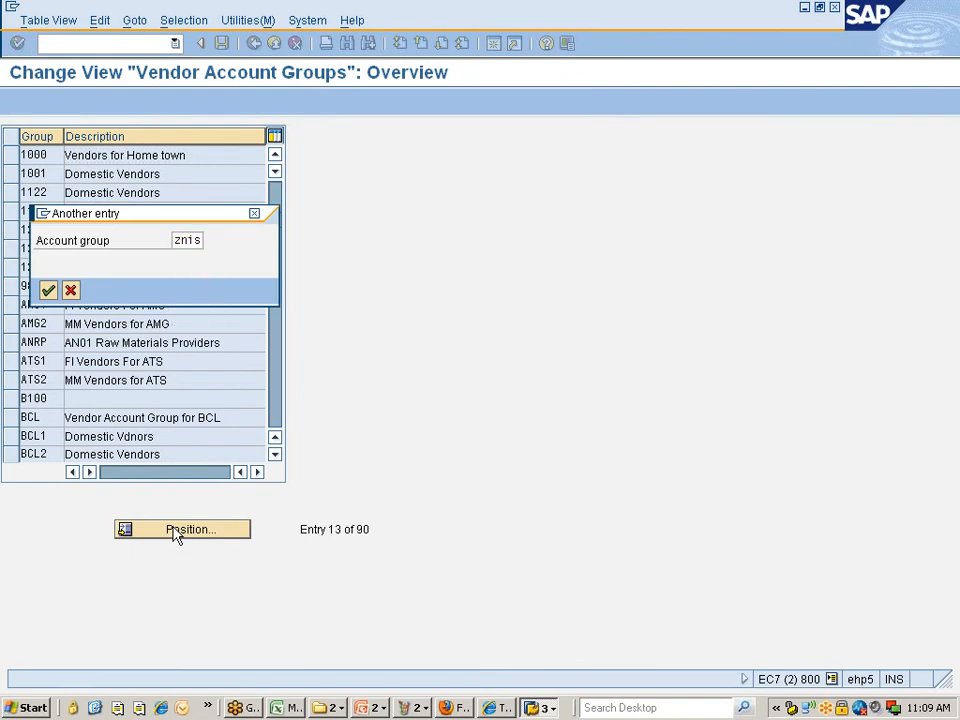
key("Return")
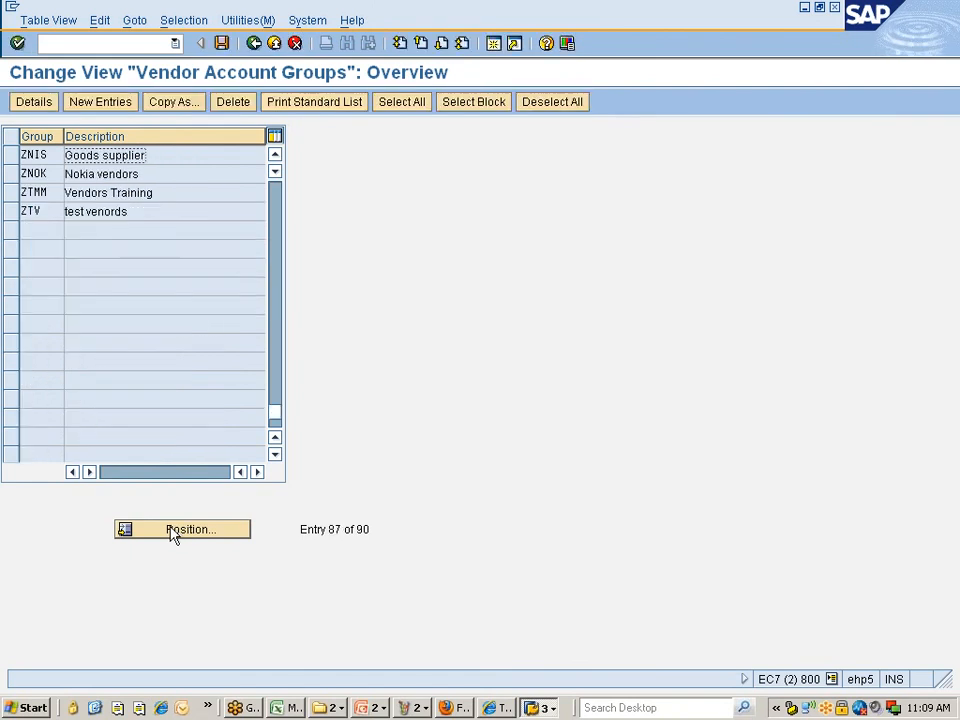
left_click(11, 155)
left_click(33, 104)
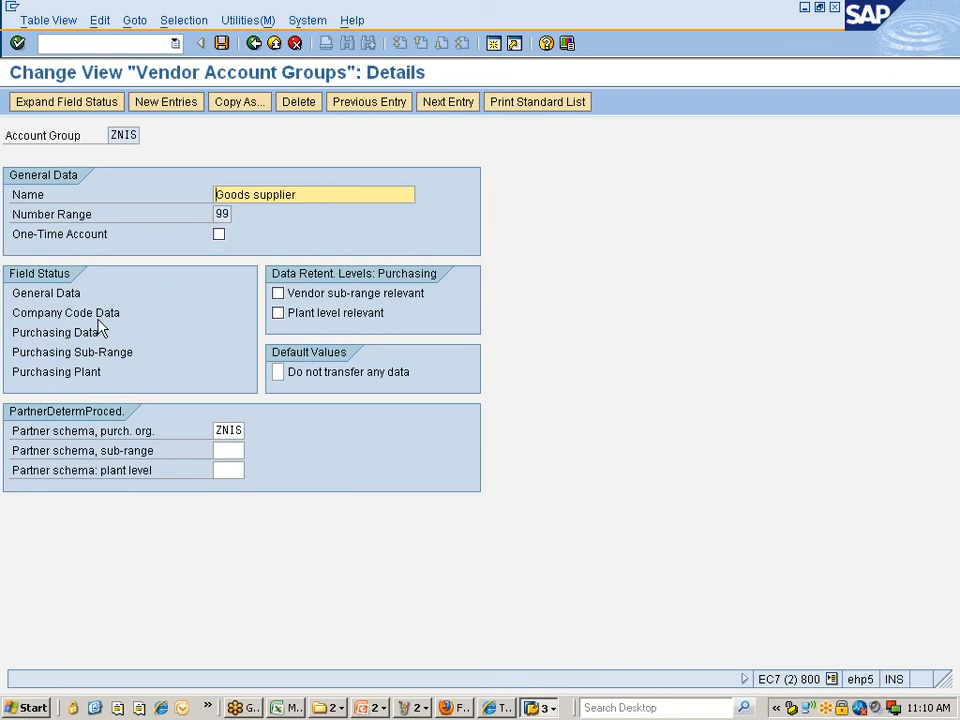
- Set Internet mail address to Opt. entry under General Data > Address > Communication and save to the customizing request
double_click(62, 296)
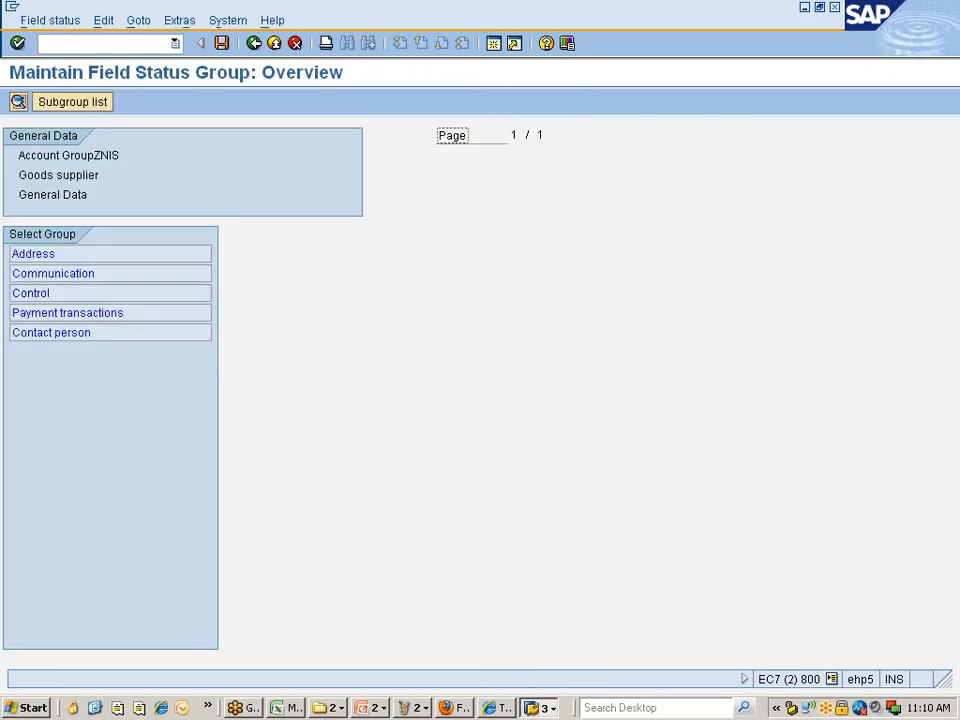
double_click(20, 256)
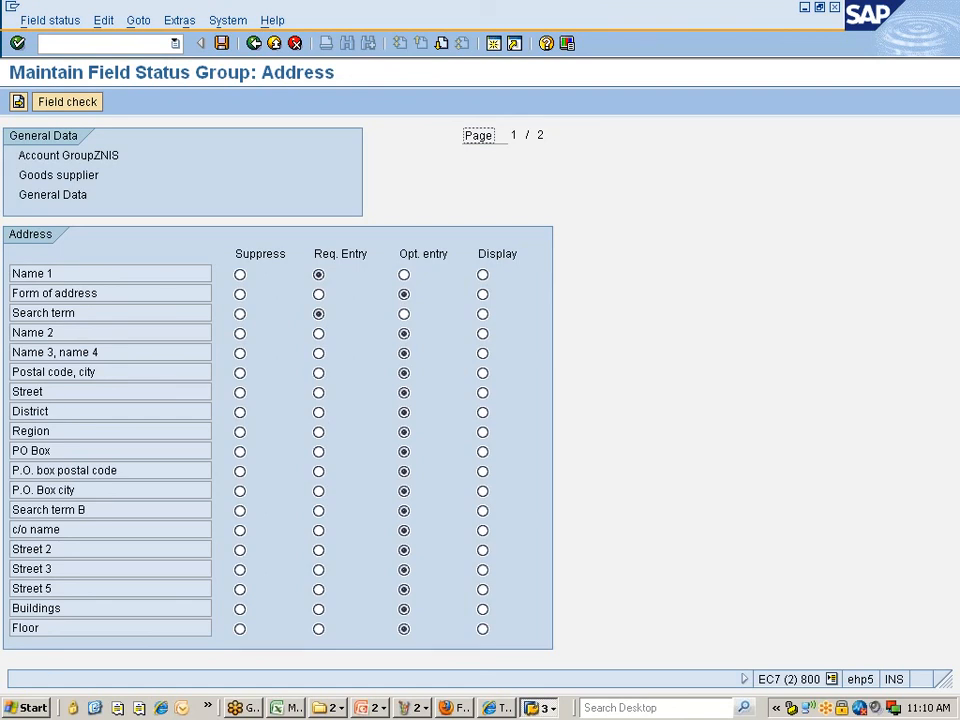
left_click(18, 103)
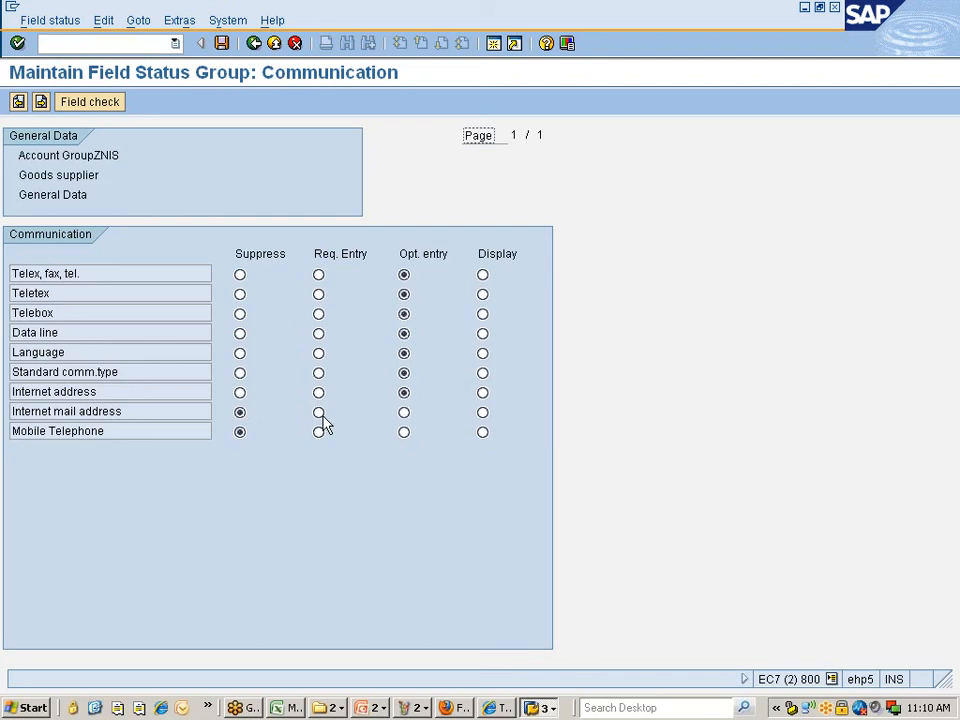
left_click(404, 413)
left_click(222, 44)
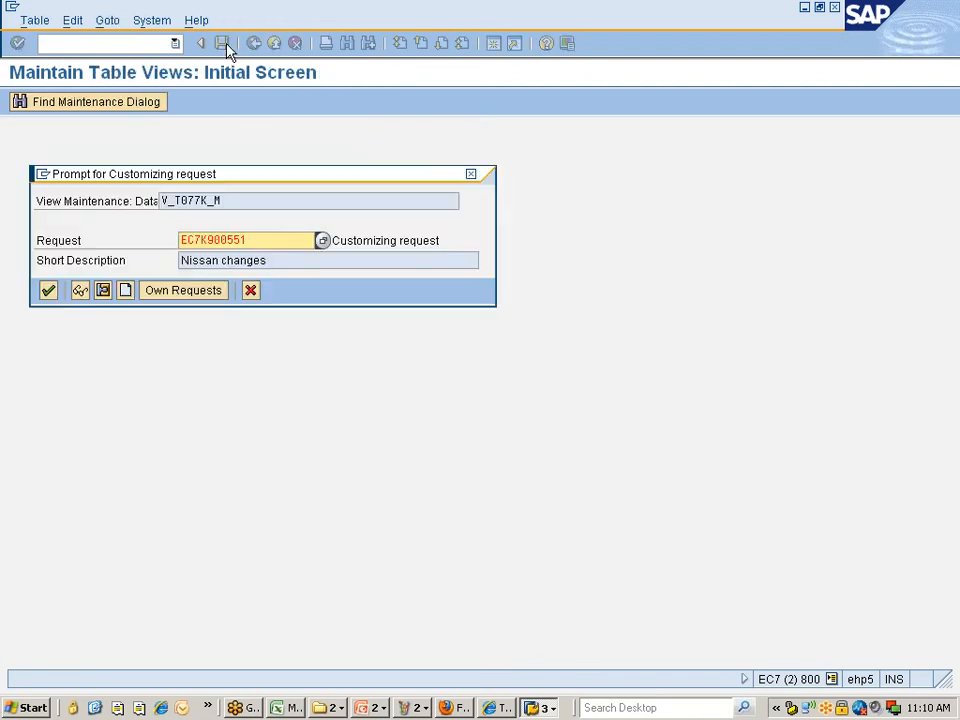
left_click(50, 294)
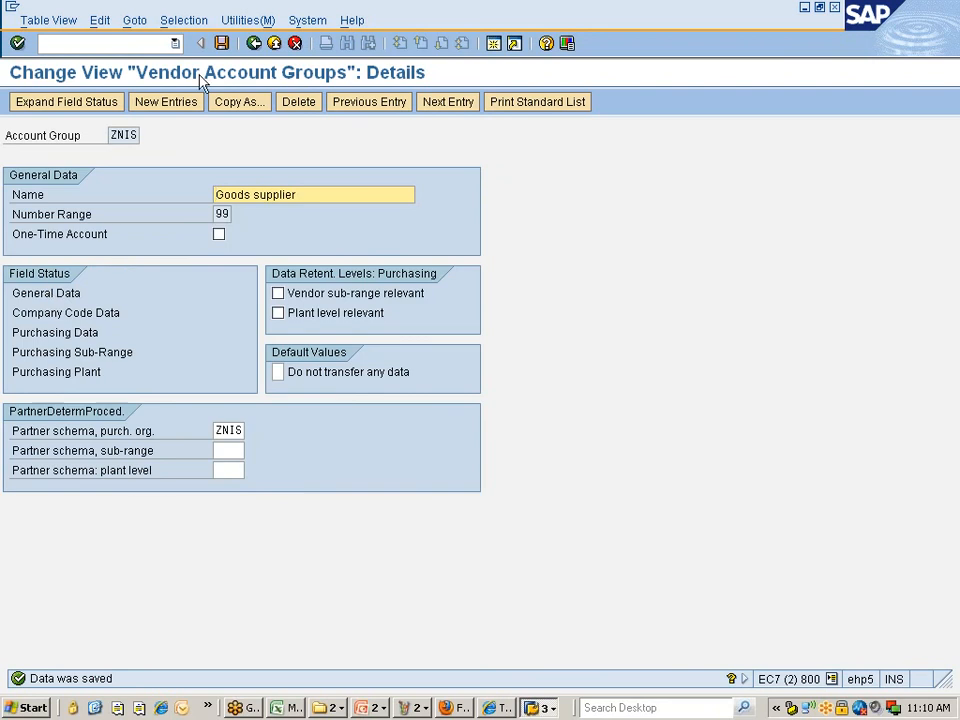
left_click(156, 43)
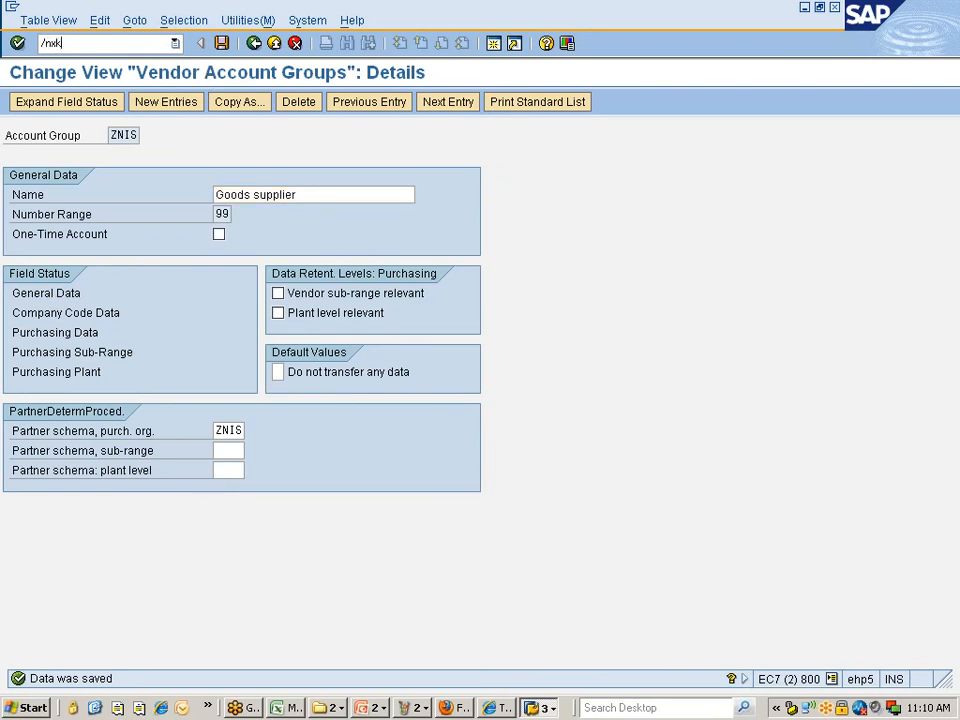
- Open vendor 305102 in XK02, go to its address, and enter the vendor's e-mail address
key("Return")
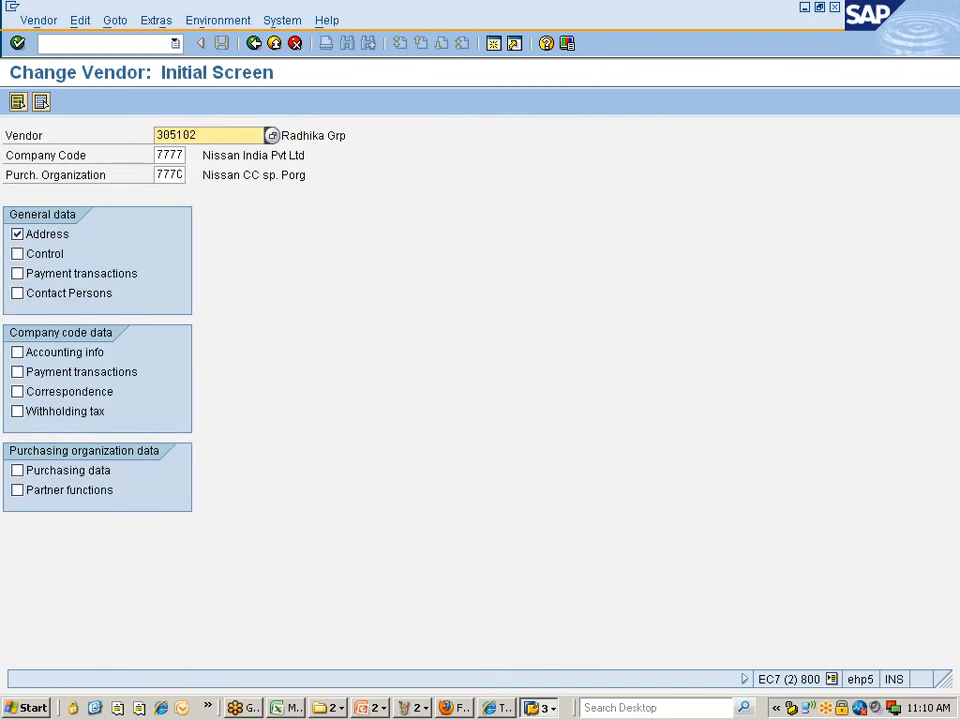
key("Return")
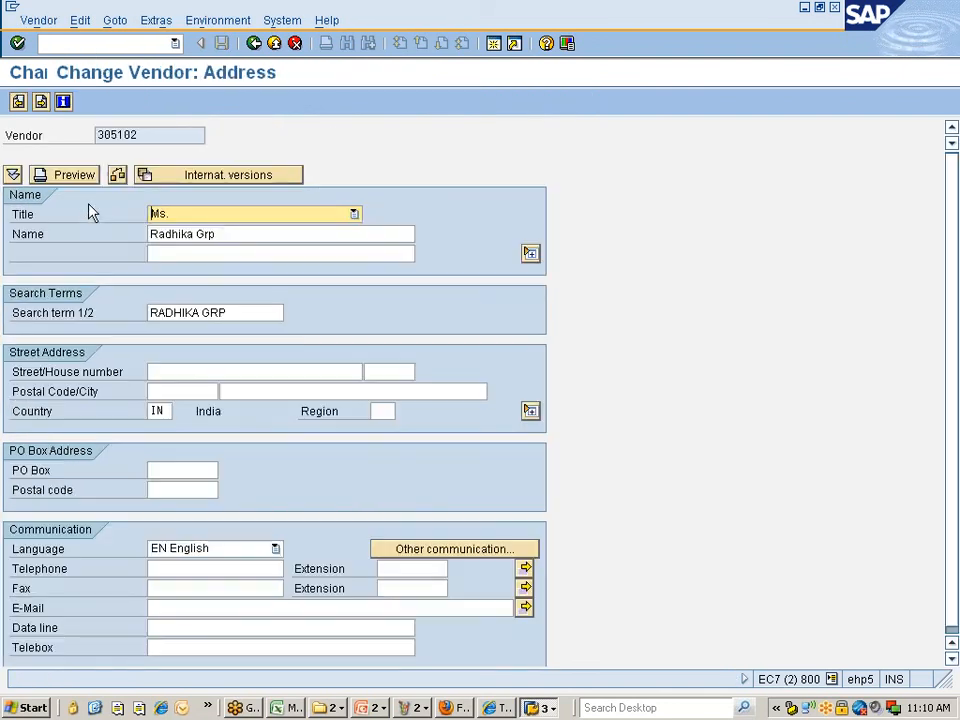
key("Return")
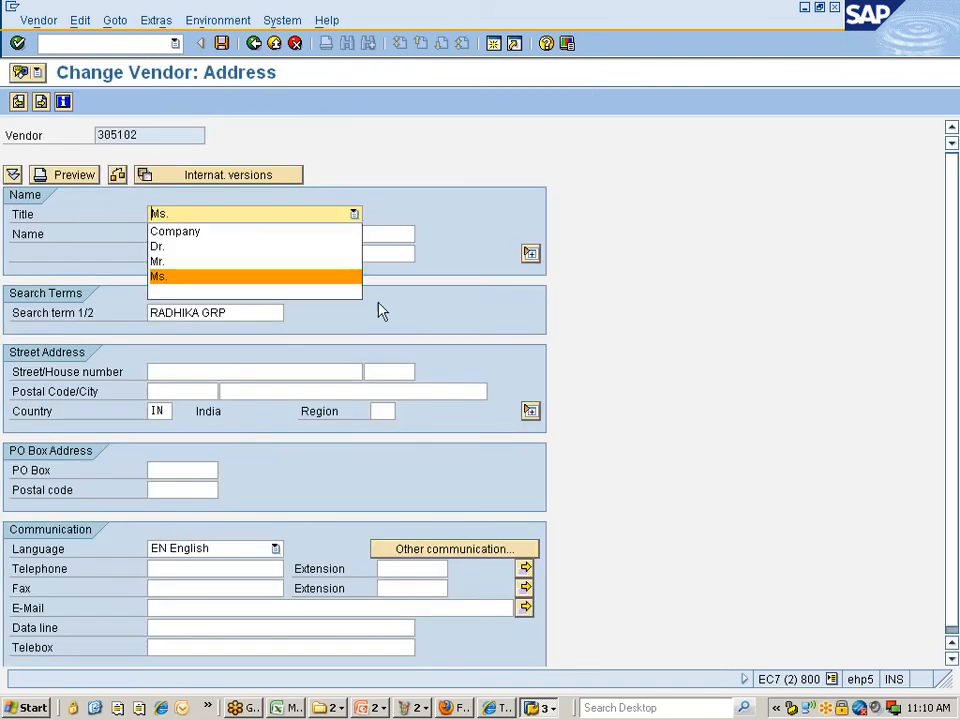
left_click(493, 196)
left_click(189, 607)
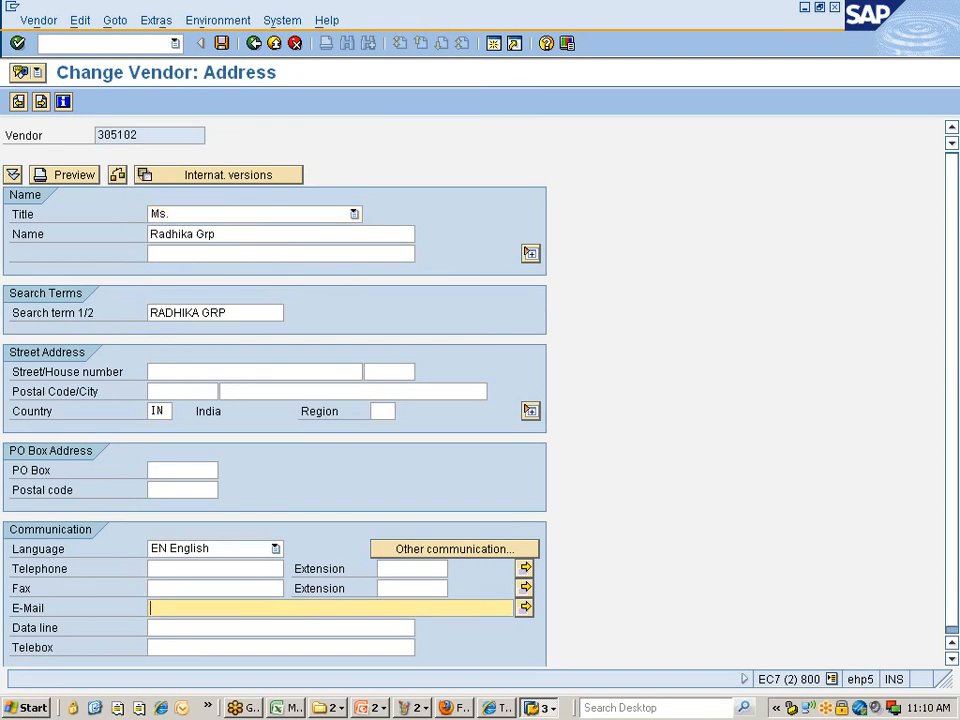
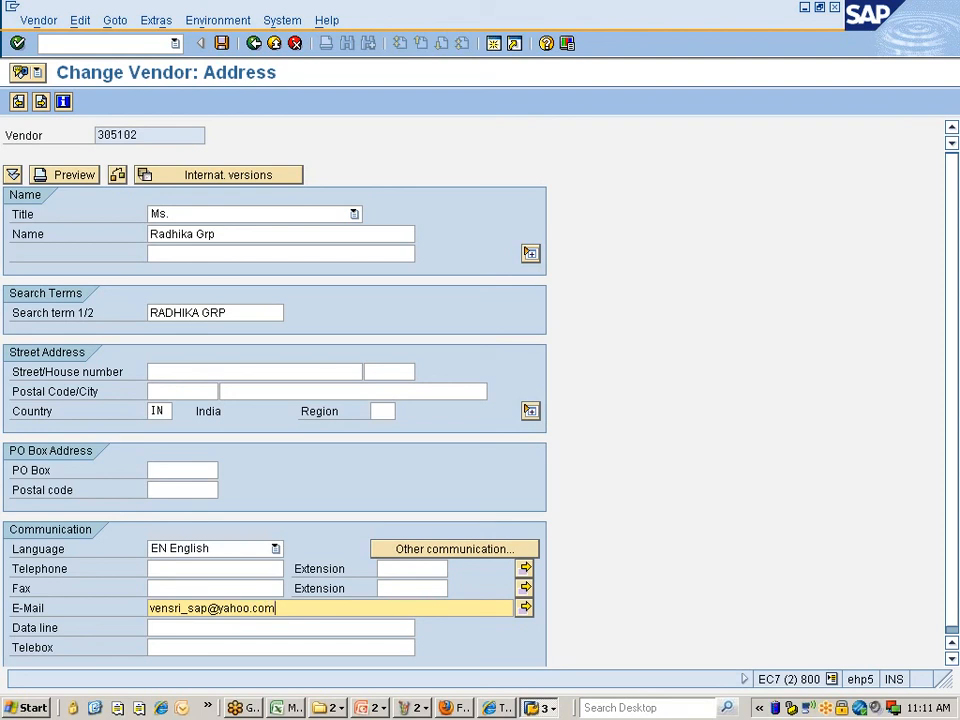
key("Return")
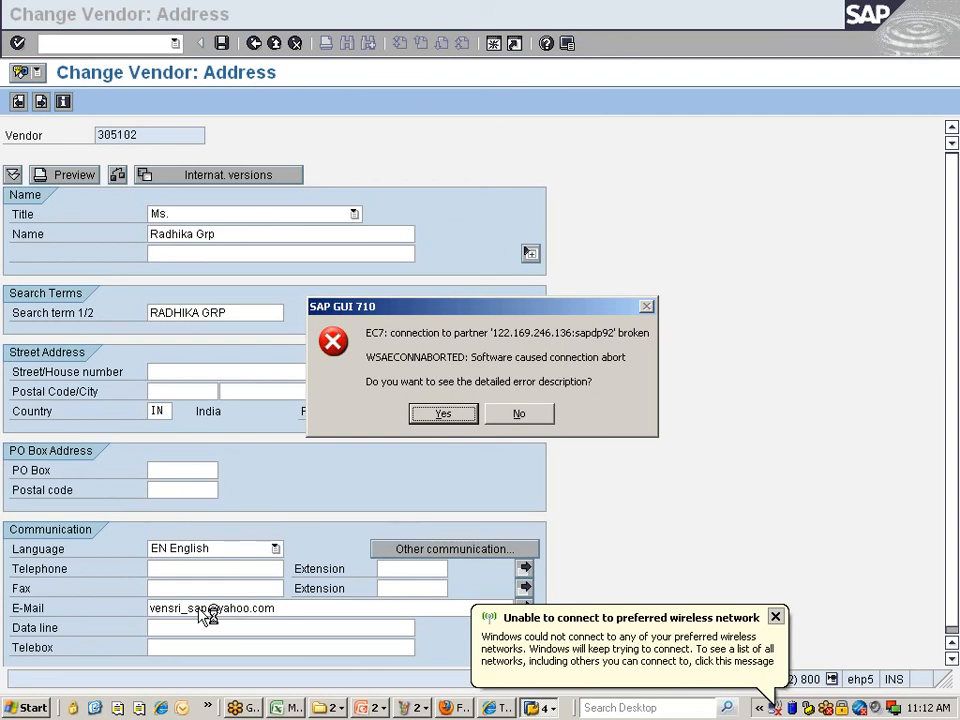
- Answer No to the SAP GUI connection error dialog
left_click(510, 413)
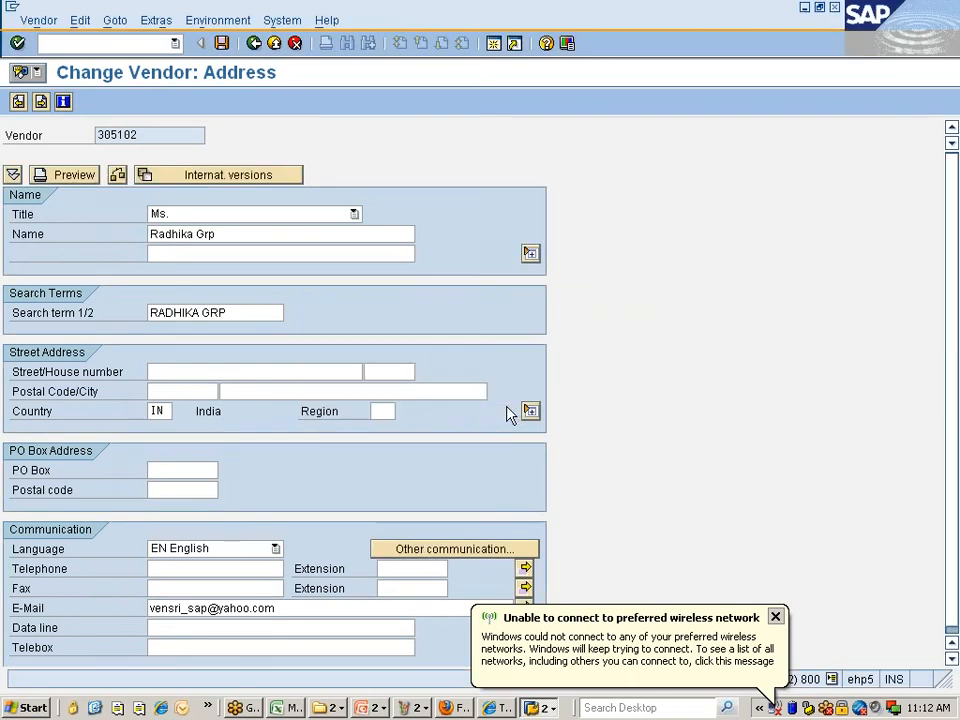